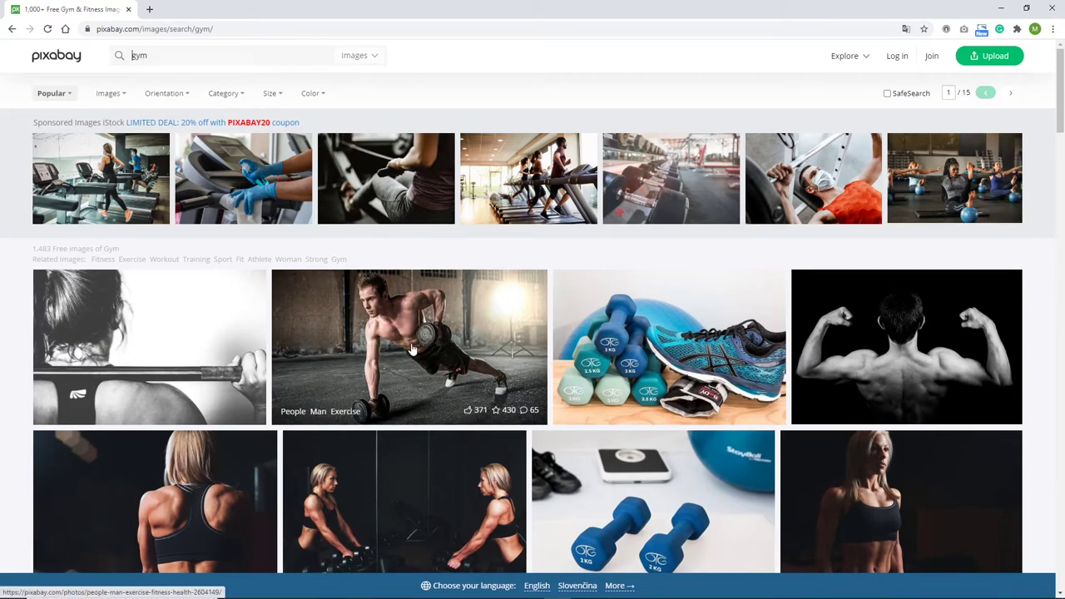
Browse the gym image results and open the photo of a man exercising with dumbbells.
{"action": "scroll", "coordinate": [412, 345], "scroll_direction": "down", "scroll_amount": 10}
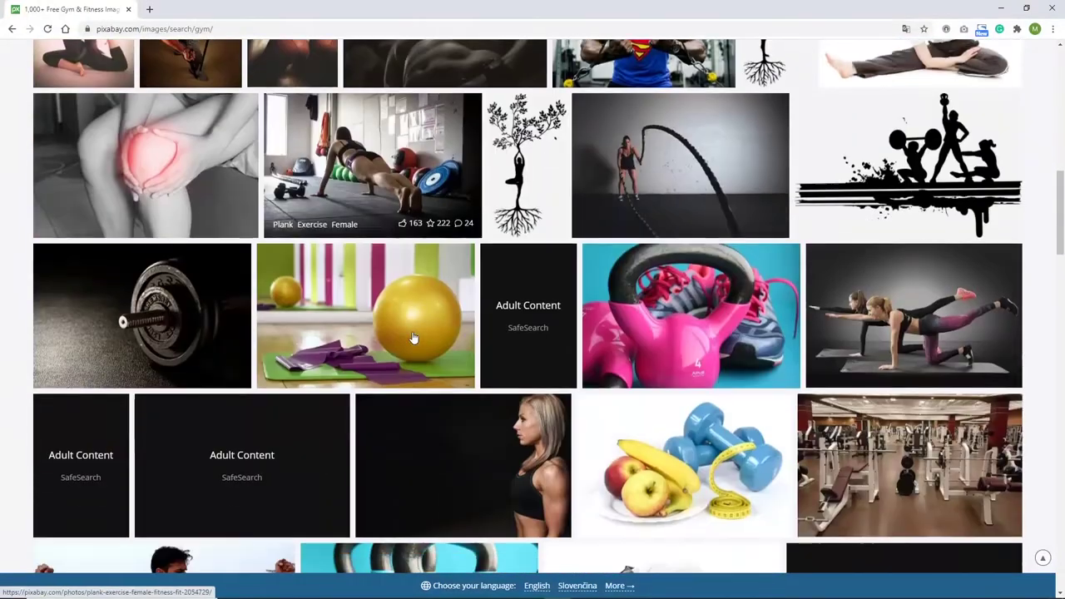
{"action": "scroll", "coordinate": [414, 338], "scroll_direction": "down", "scroll_amount": 10}
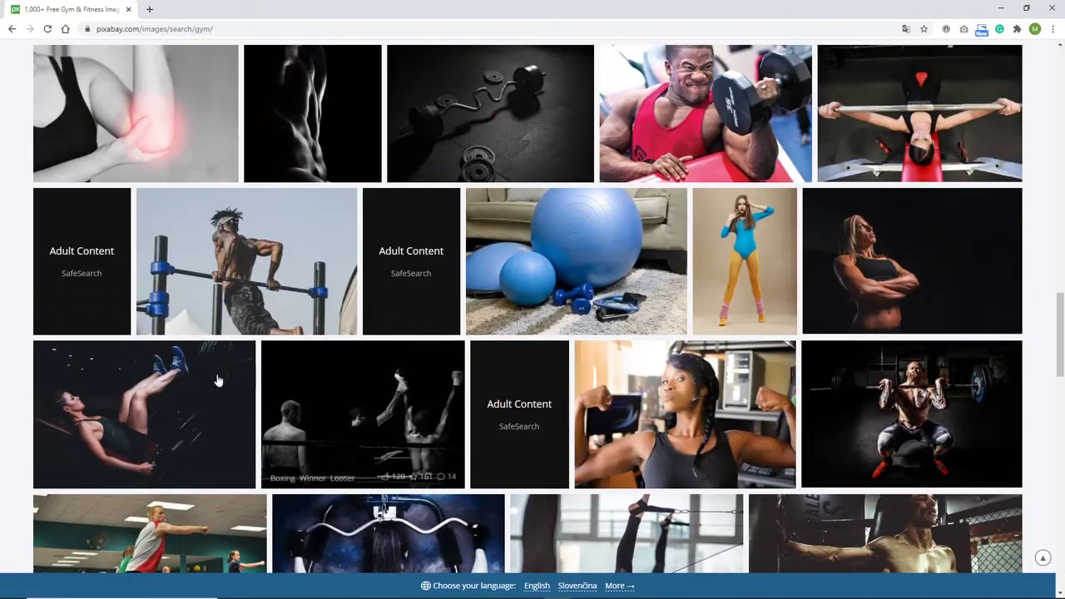
{"action": "scroll", "coordinate": [322, 370], "scroll_direction": "down", "scroll_amount": 5}
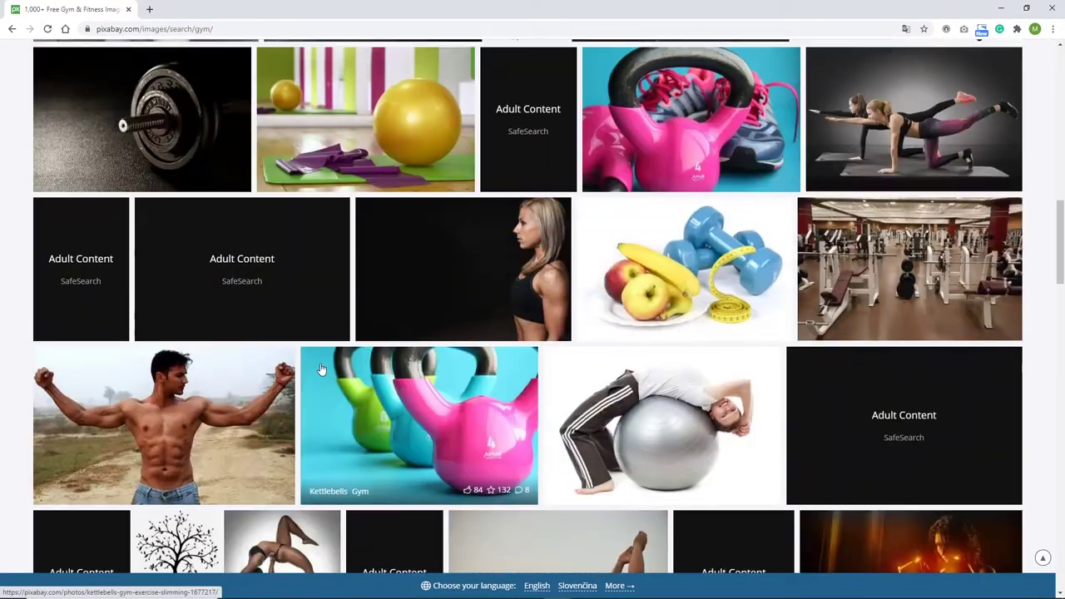
{"action": "scroll", "coordinate": [322, 369], "scroll_direction": "up", "scroll_amount": 15}
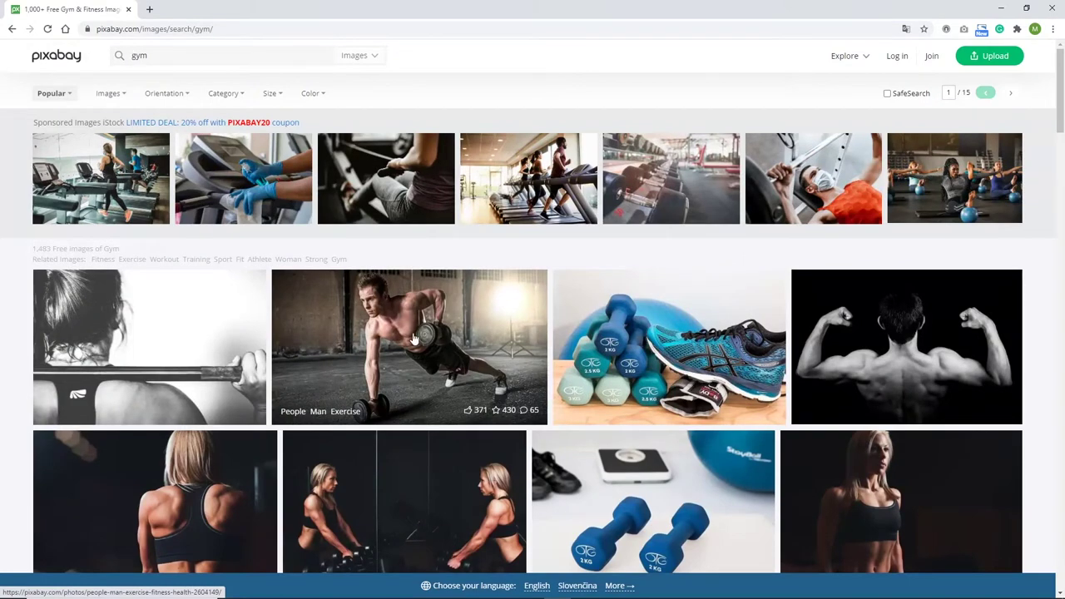
{"action": "left_click", "coordinate": [413, 338]}
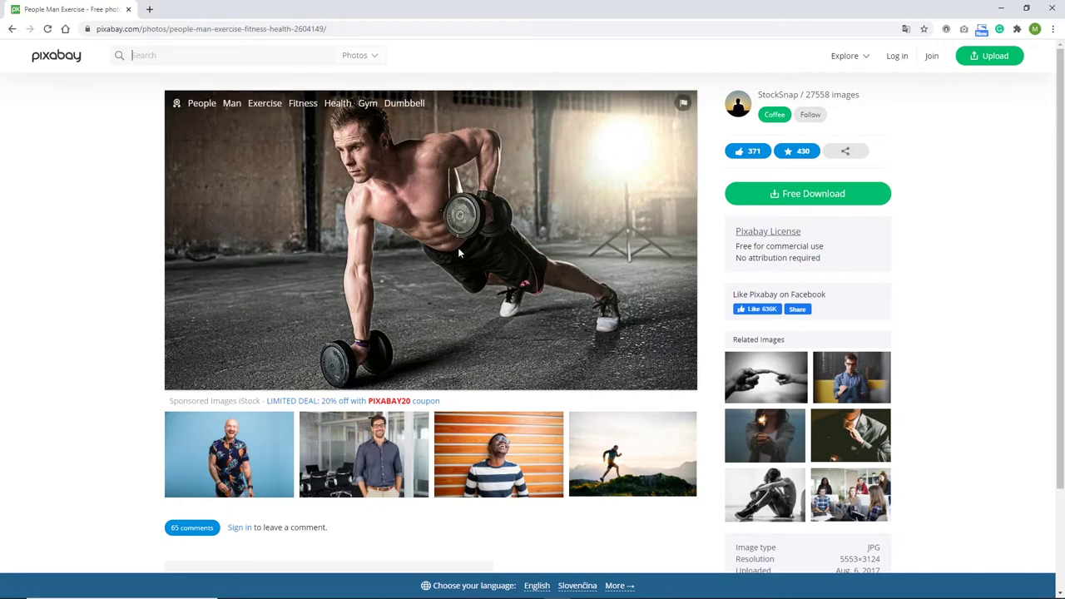
Request the free 1280×720 JPG download of the dumbbell photo, complete the captcha check, and cancel saving the file.
{"action": "left_click", "coordinate": [787, 198]}
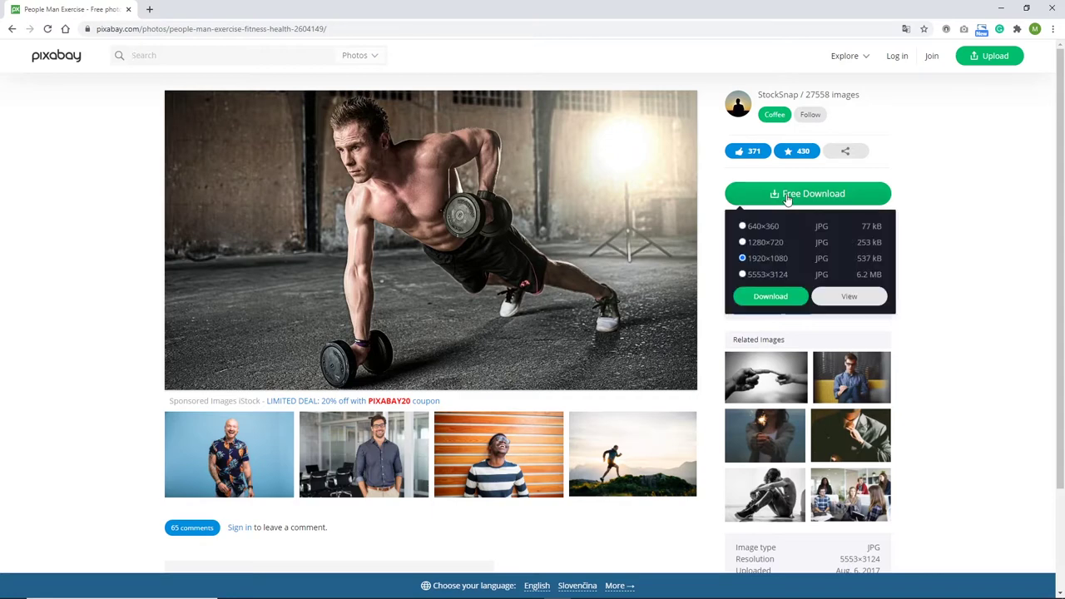
{"action": "left_click", "coordinate": [763, 243]}
{"action": "left_click", "coordinate": [770, 299]}
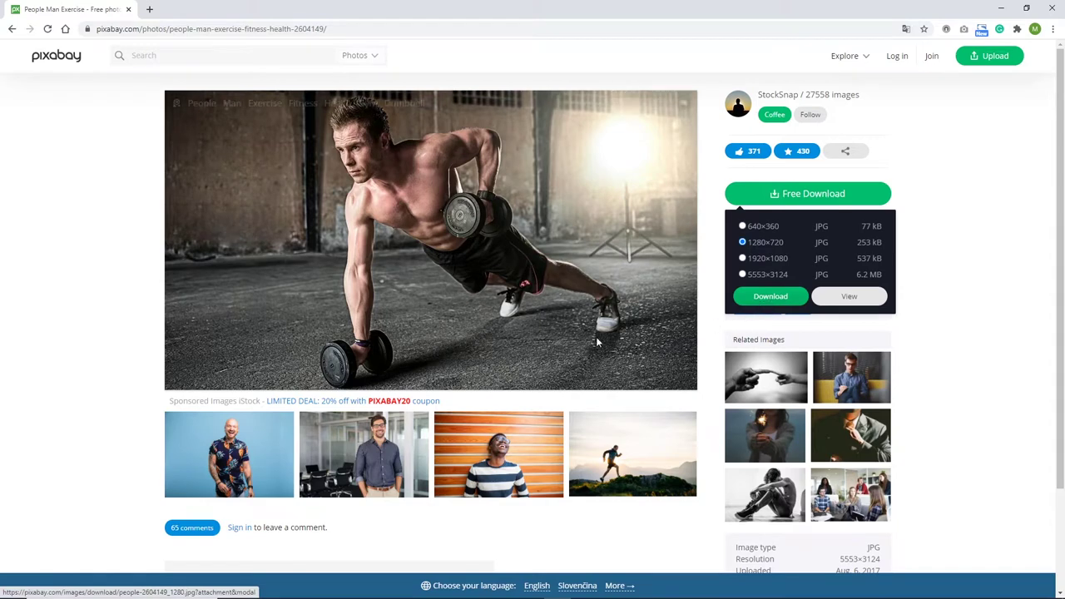
{"action": "left_click", "coordinate": [461, 336]}
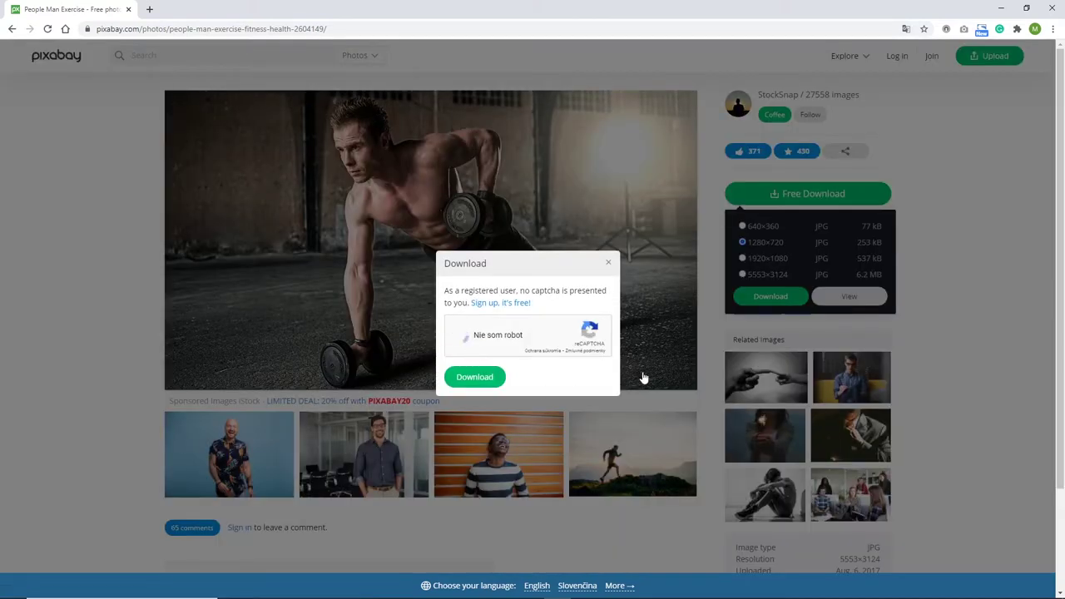
{"action": "left_click", "coordinate": [487, 382]}
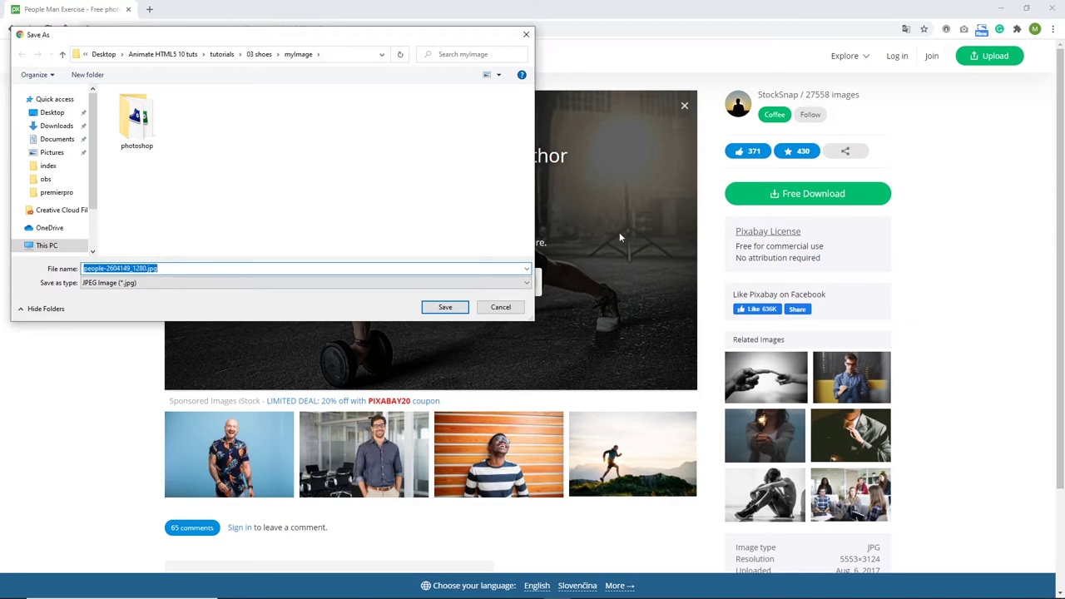
{"action": "left_click", "coordinate": [506, 310]}
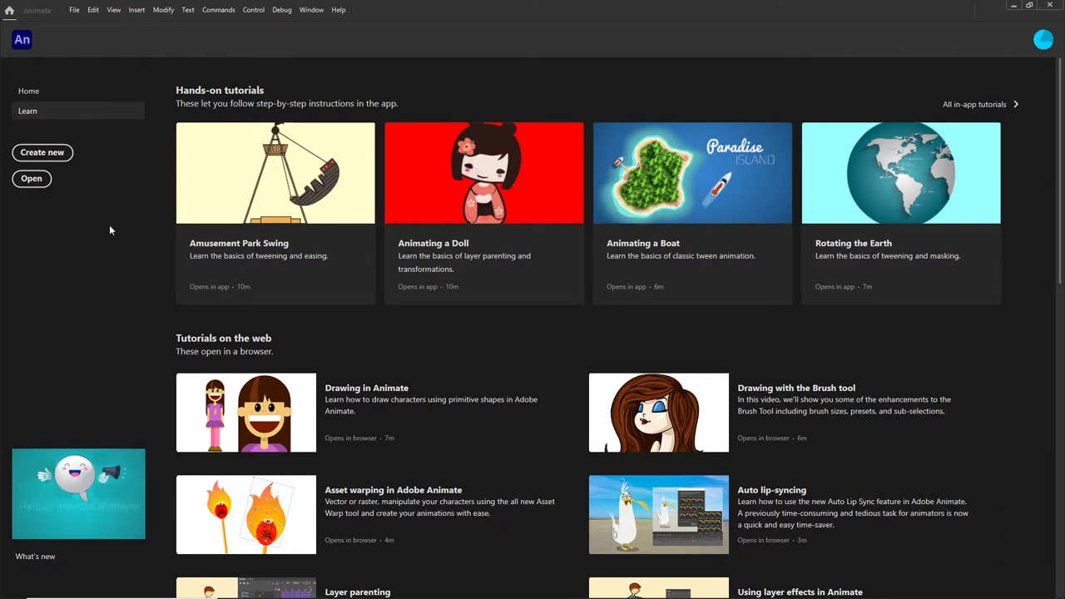
Create a new HTML5 Canvas ad document in Adobe Animate, 300 pixels wide and 600 pixels high.
{"action": "left_click", "coordinate": [52, 154]}
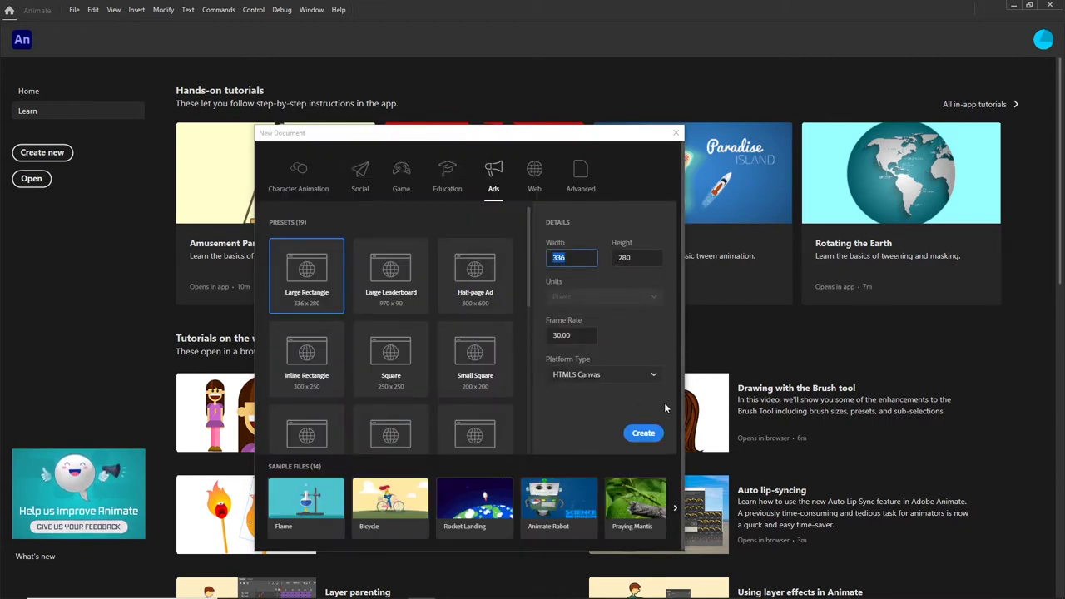
{"action": "type", "text": "300"}
{"action": "left_click", "coordinate": [642, 258]}
{"action": "type", "text": "600"}
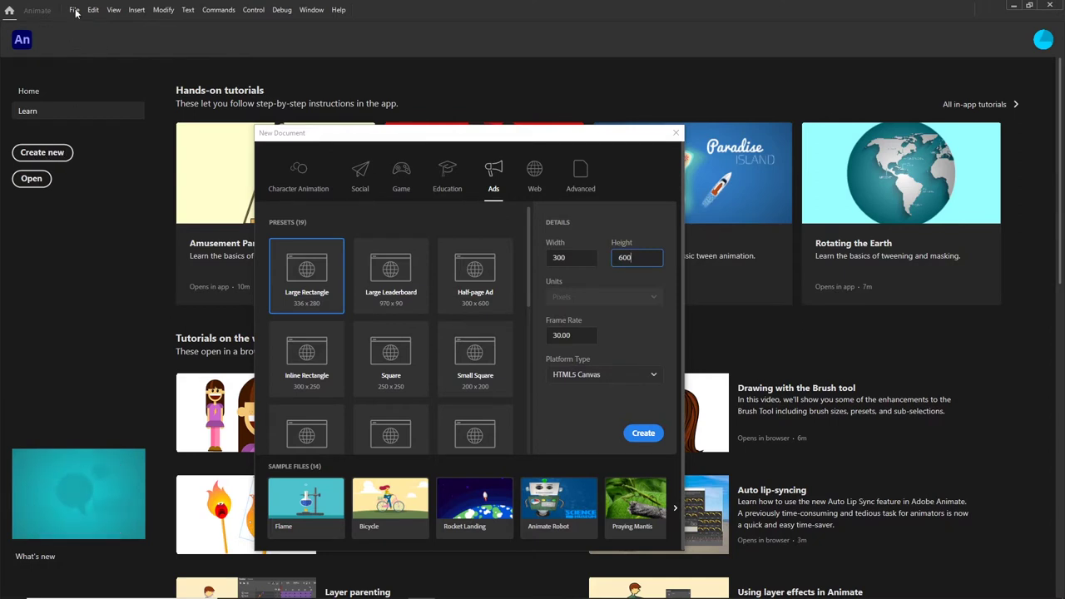
{"action": "left_click", "coordinate": [650, 439]}
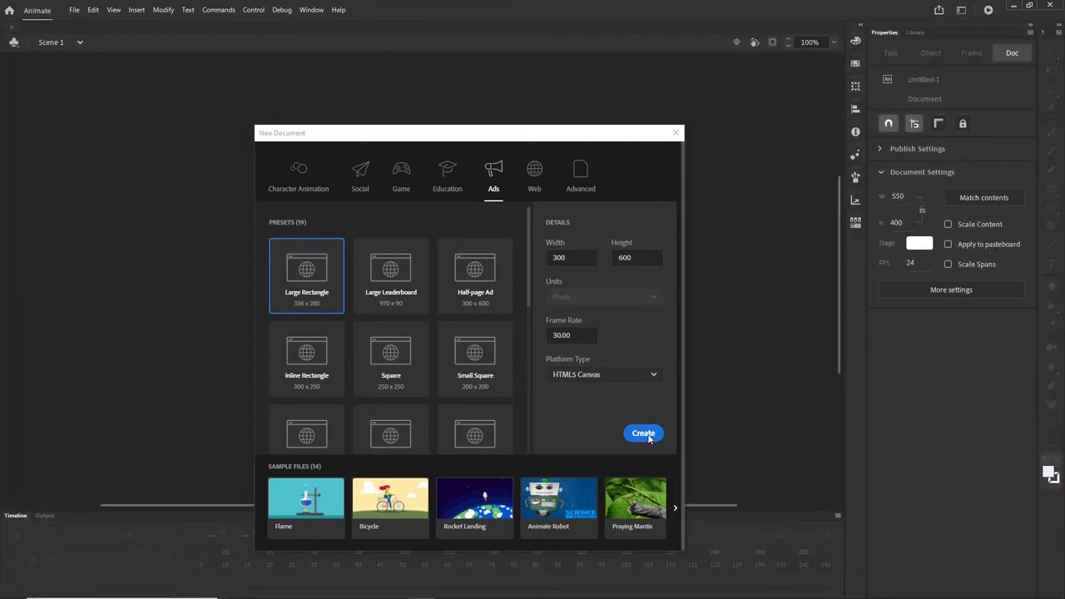
{"action": "left_click", "coordinate": [648, 435]}
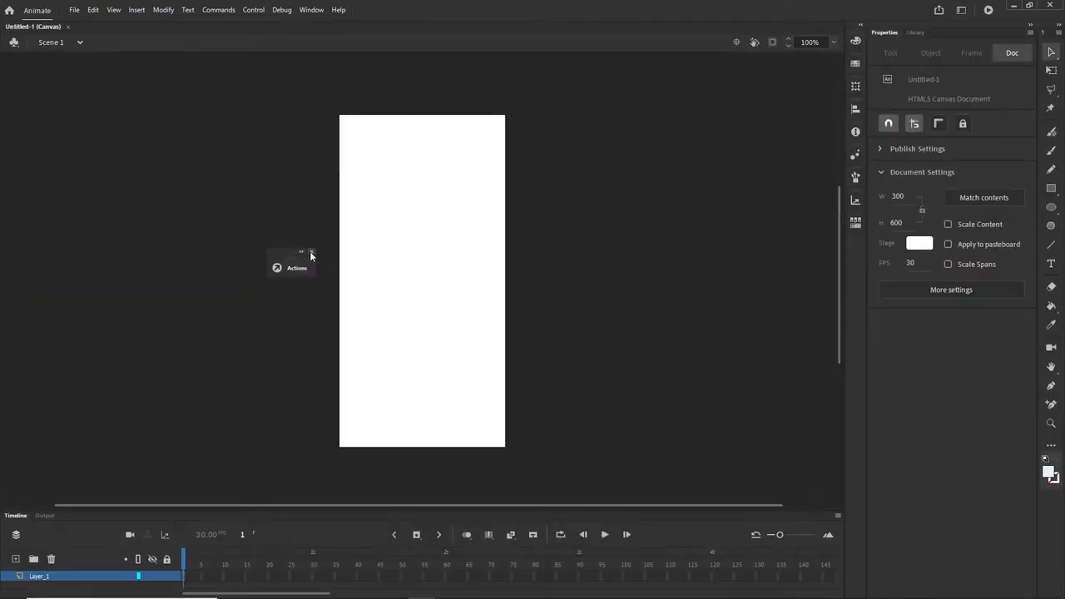
Close the floating Actions panel and make the timeline area taller.
{"action": "left_click", "coordinate": [310, 252]}
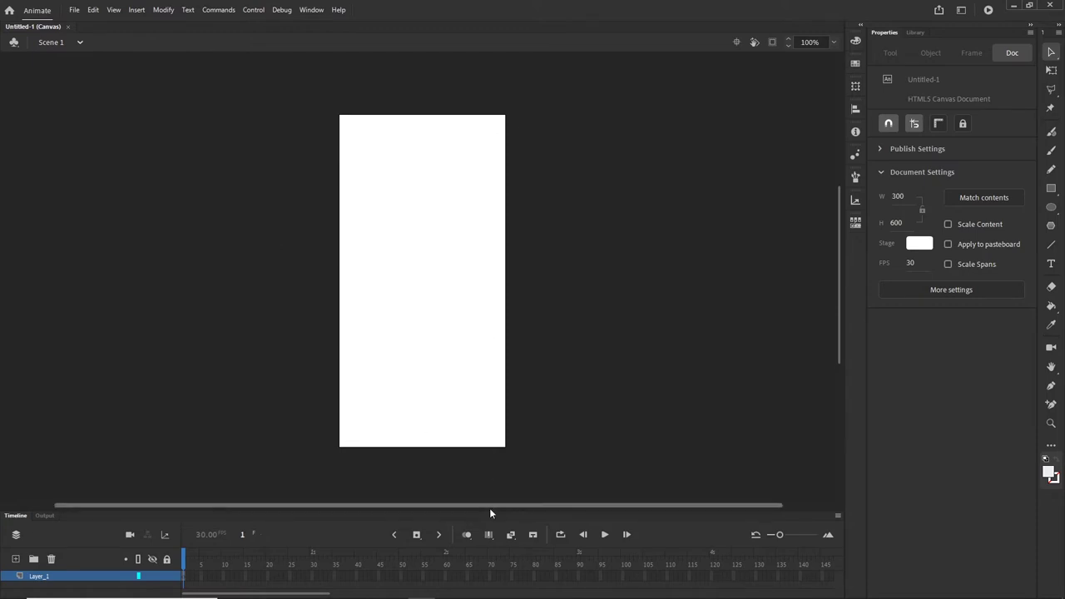
{"action": "left_click_drag", "start_coordinate": [490, 511], "coordinate": [496, 467]}
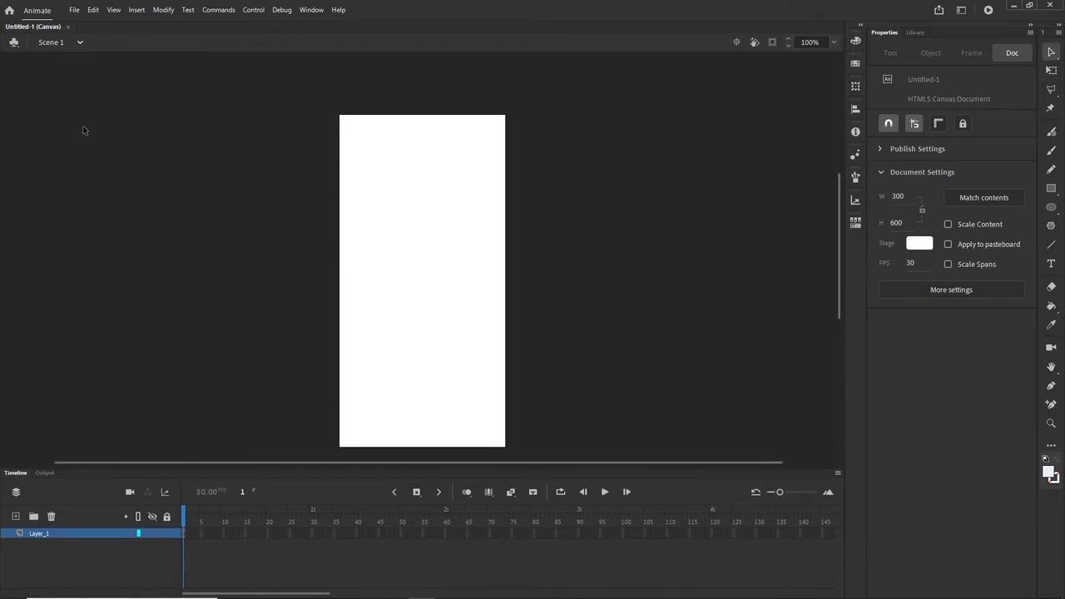
Import people-2604149_1280.jpg into the library from the tutorials folder, under 04 gym, pixabay.
{"action": "left_click", "coordinate": [75, 12]}
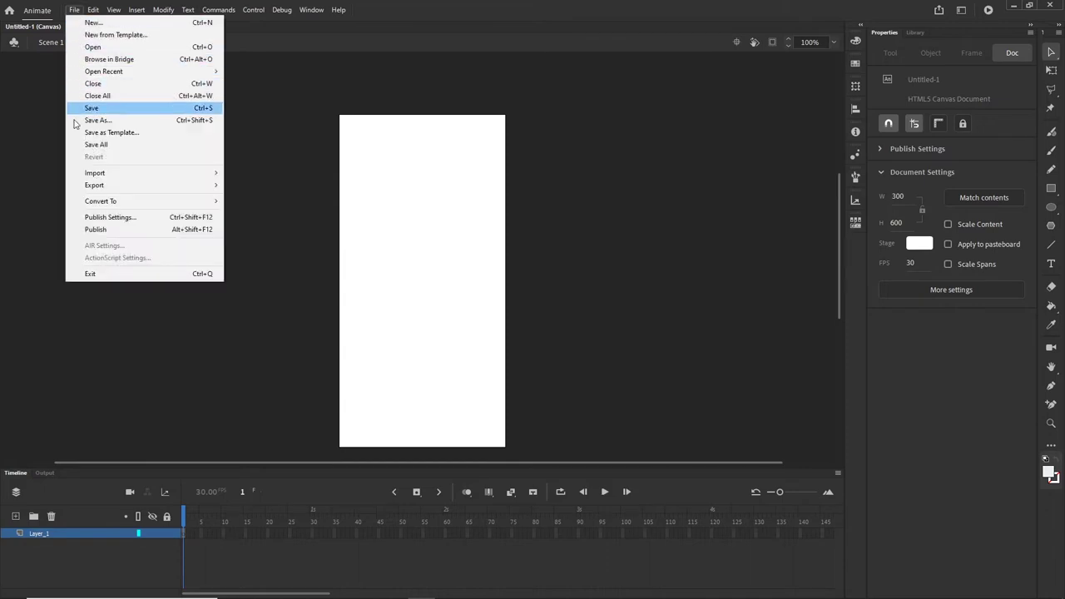
{"action": "mouse_move", "coordinate": [100, 174]}
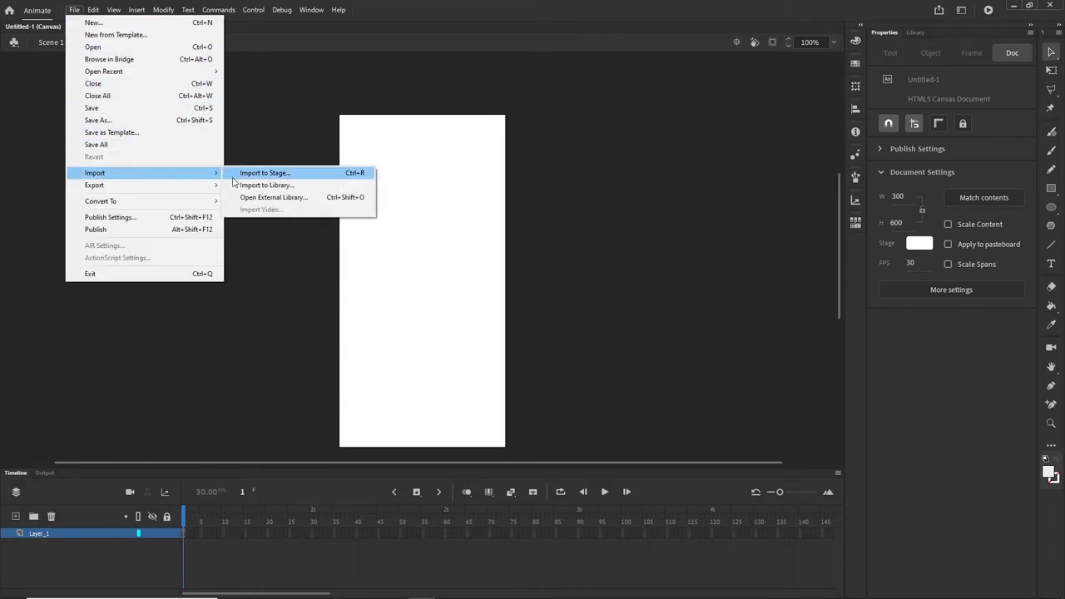
{"action": "left_click", "coordinate": [263, 188]}
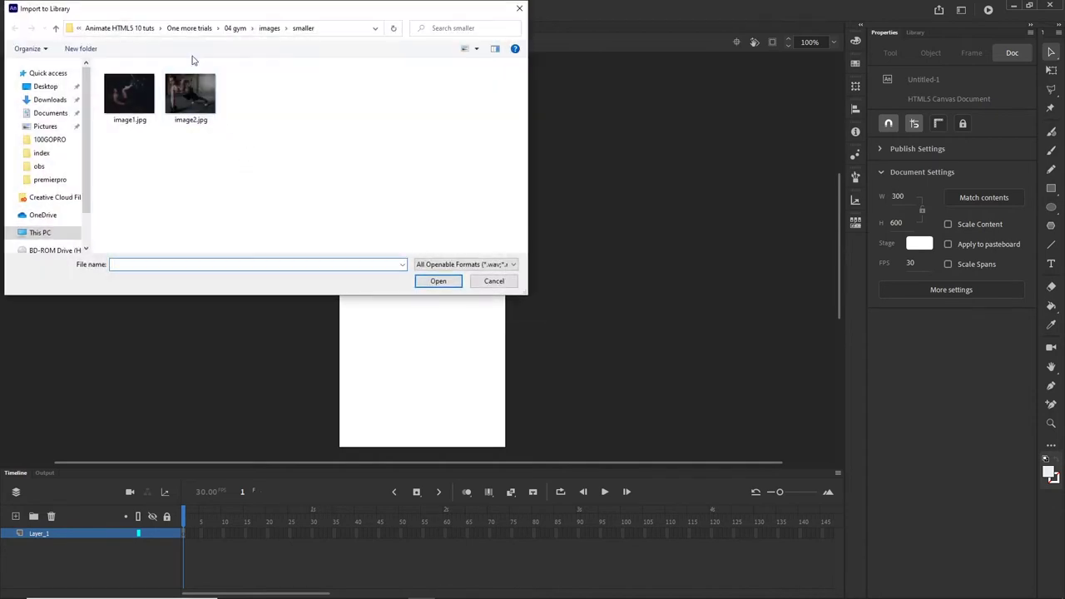
{"action": "left_click", "coordinate": [119, 29]}
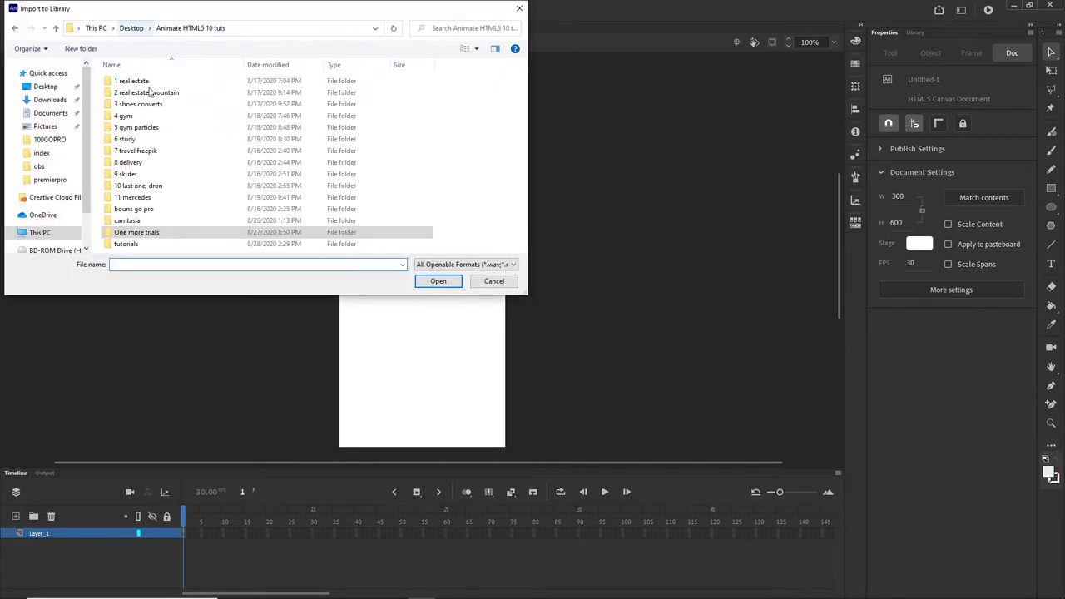
{"action": "double_click", "coordinate": [131, 243]}
{"action": "double_click", "coordinate": [127, 118]}
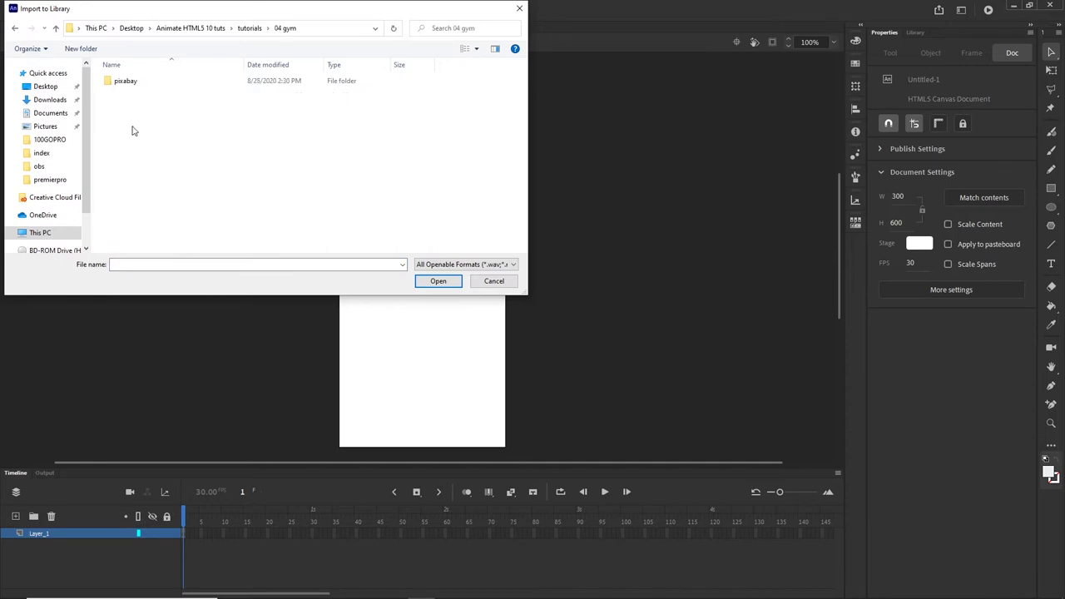
{"action": "double_click", "coordinate": [126, 83]}
{"action": "left_click", "coordinate": [148, 119]}
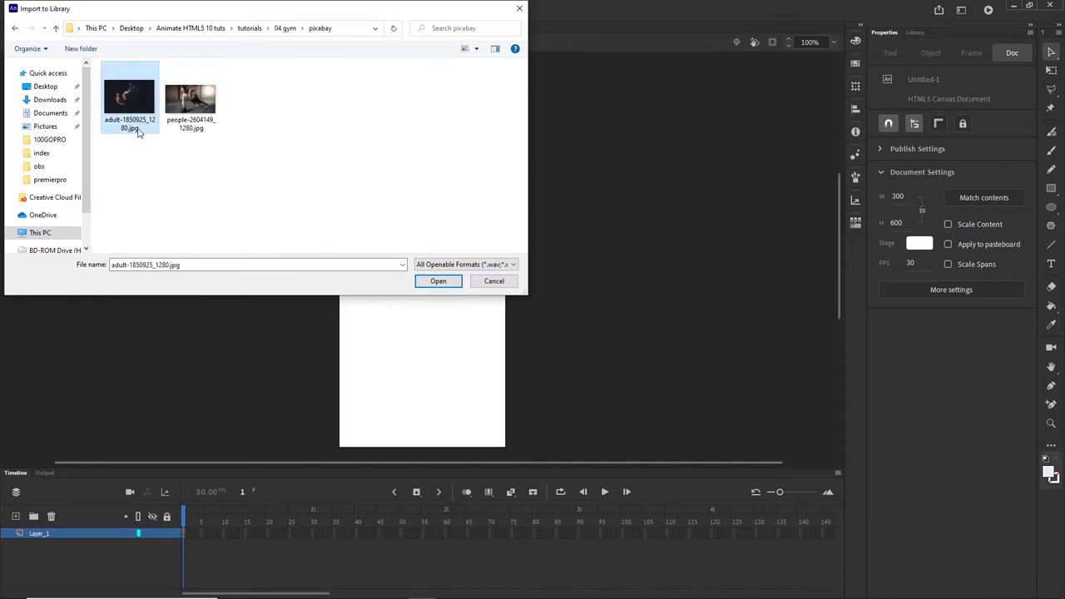
{"action": "left_click", "coordinate": [192, 104]}
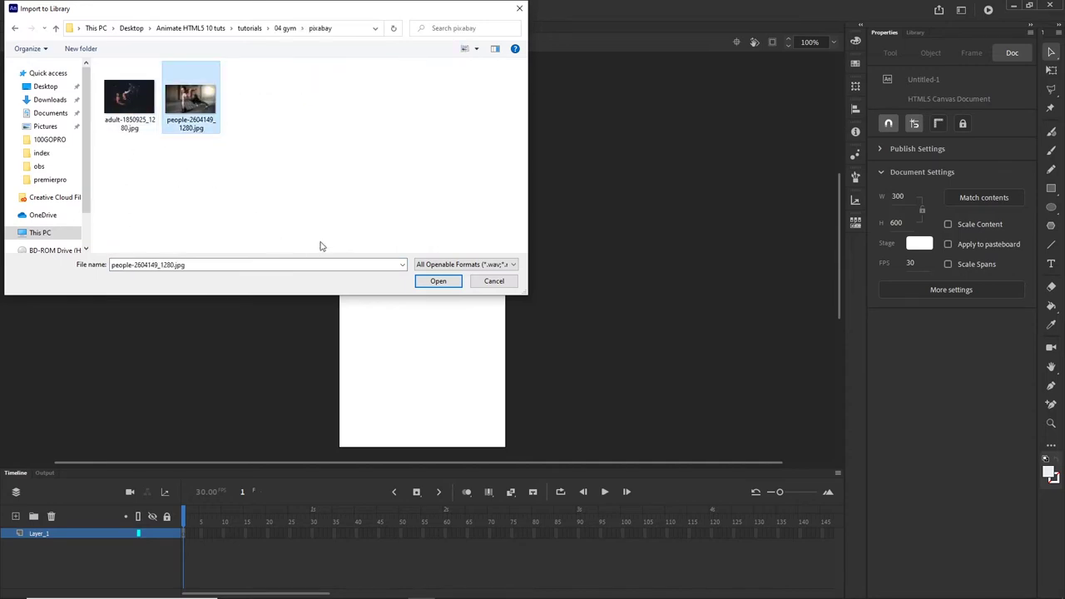
{"action": "double_click", "coordinate": [200, 104]}
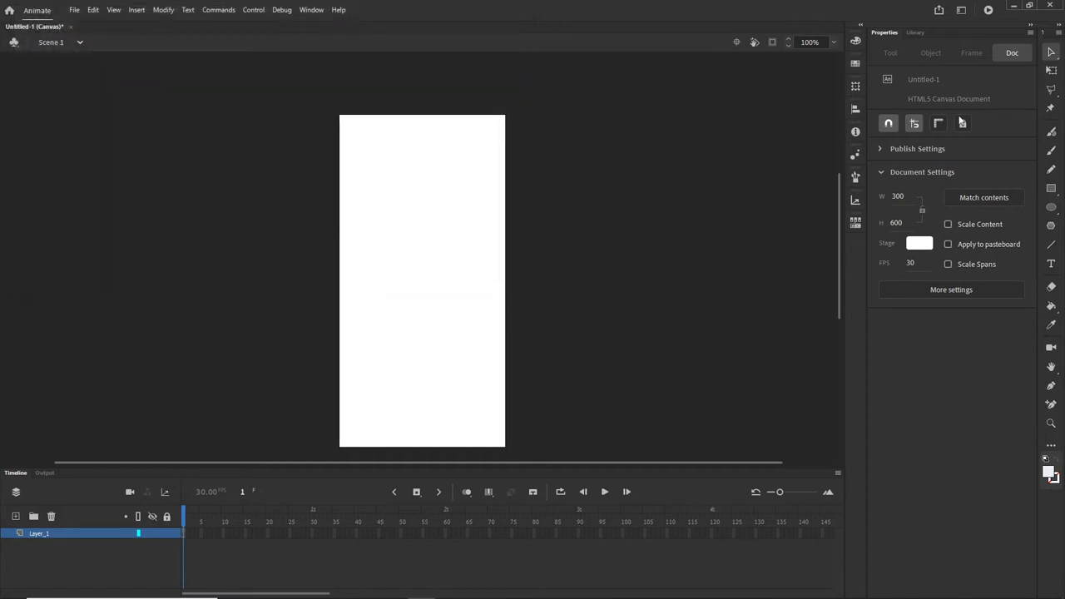
Preview the imported photo in the library and look over the available panels and the document properties.
{"action": "left_click", "coordinate": [916, 32]}
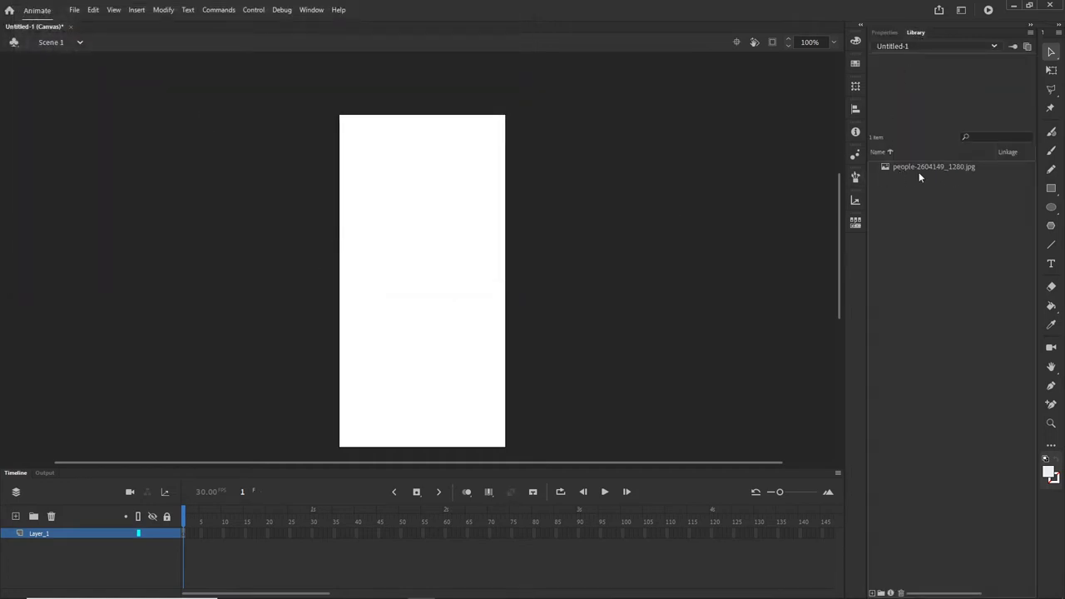
{"action": "left_click", "coordinate": [920, 170]}
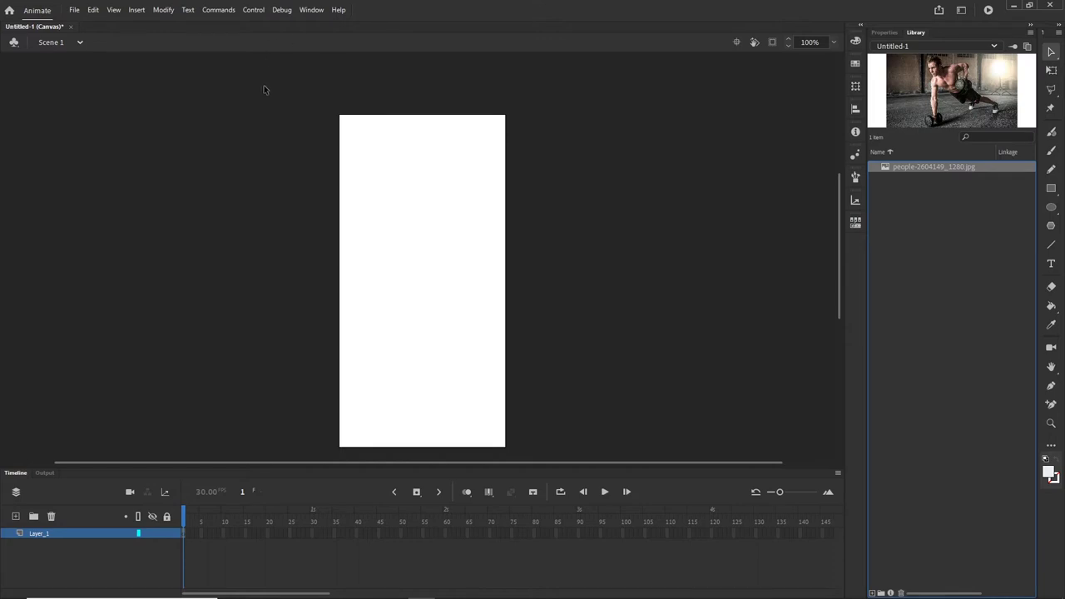
{"action": "left_click", "coordinate": [312, 9]}
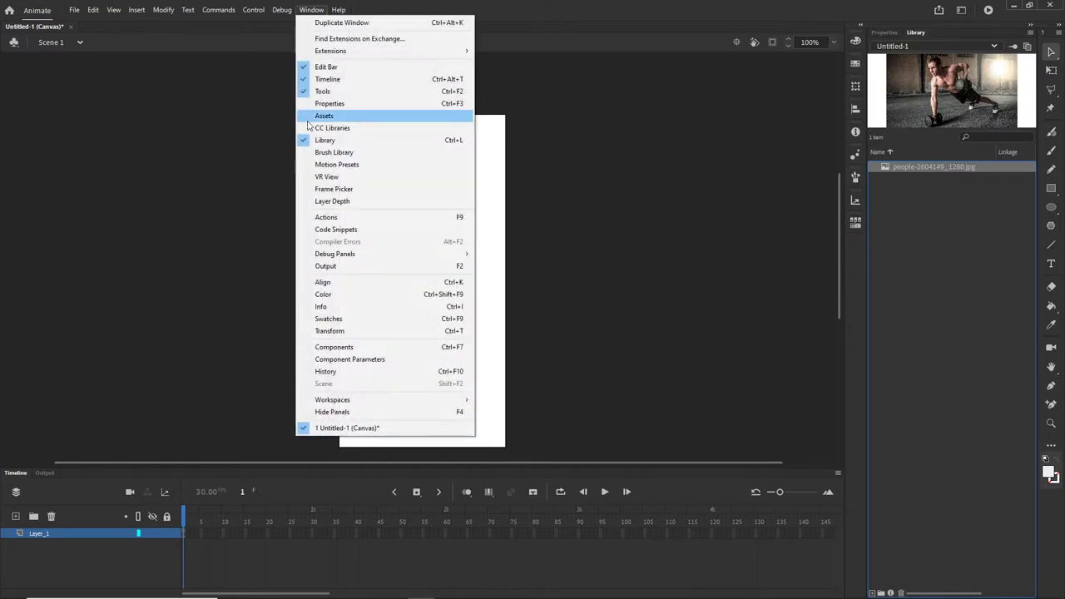
{"action": "left_click", "coordinate": [311, 15]}
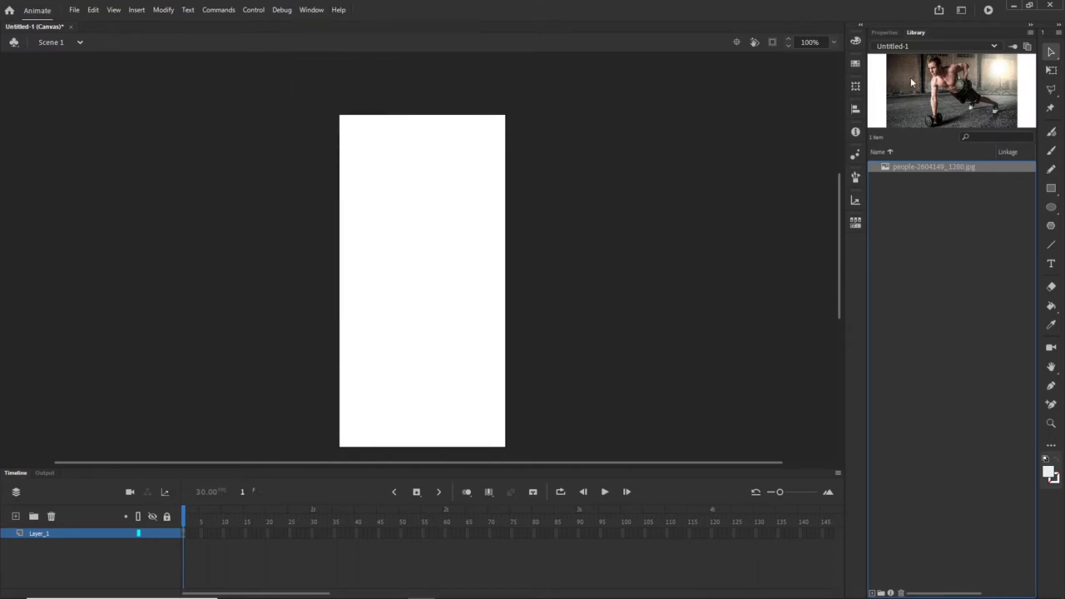
{"action": "left_click", "coordinate": [887, 33]}
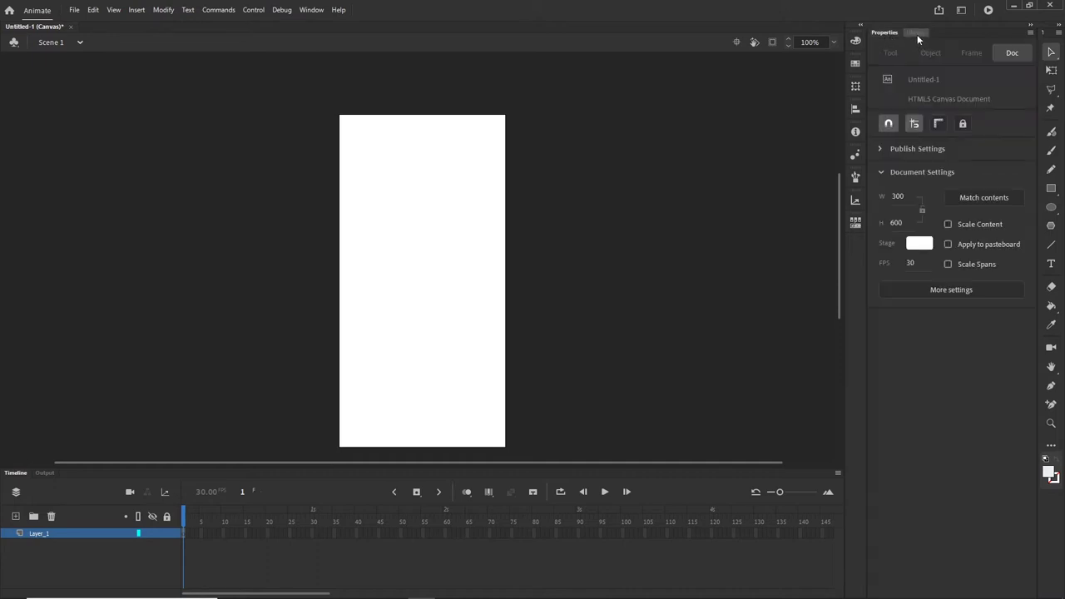
Place people-2604149_1280.jpg from the library onto the stage.
{"action": "left_click", "coordinate": [917, 34]}
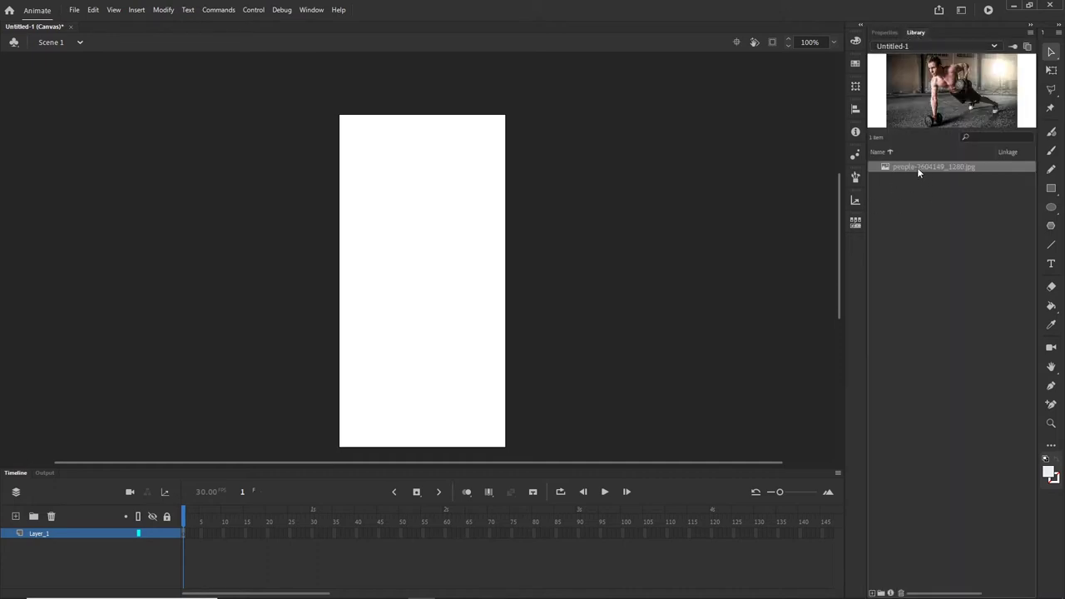
{"action": "left_click_drag", "start_coordinate": [928, 166], "coordinate": [428, 255]}
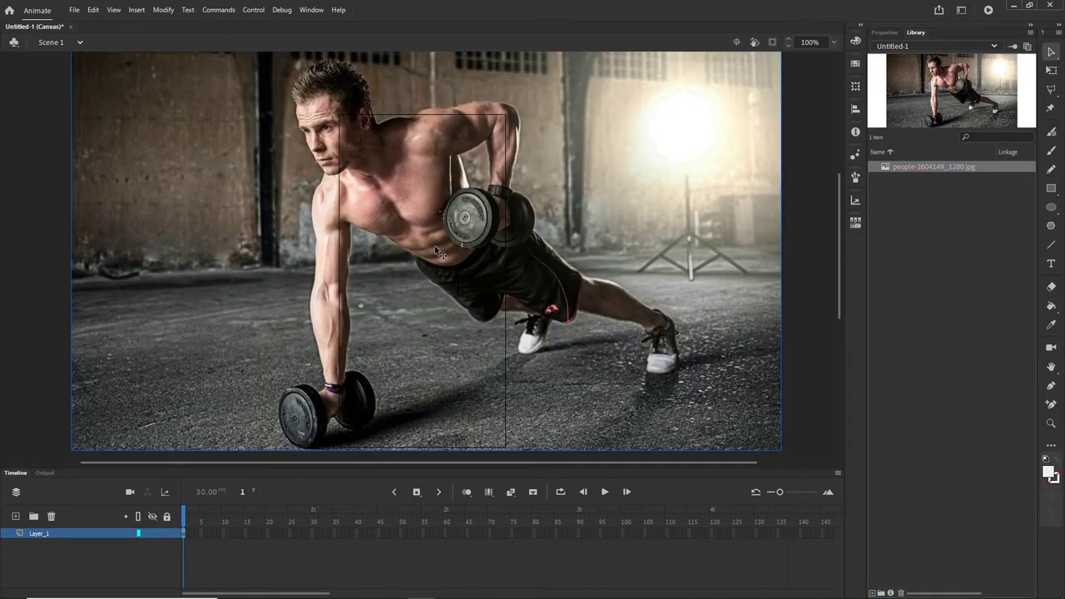
{"action": "scroll", "coordinate": [435, 244], "scroll_direction": "down", "scroll_amount": 1}
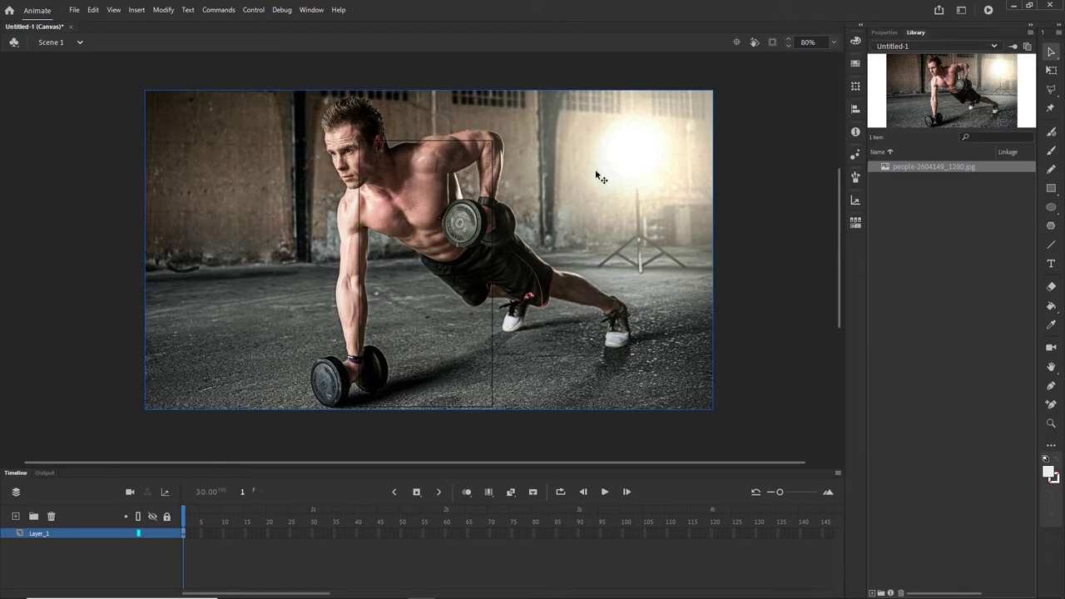
Clip the content outside the stage, shift the photo slightly down and to the right, and turn the clipping off.
{"action": "left_click", "coordinate": [772, 42]}
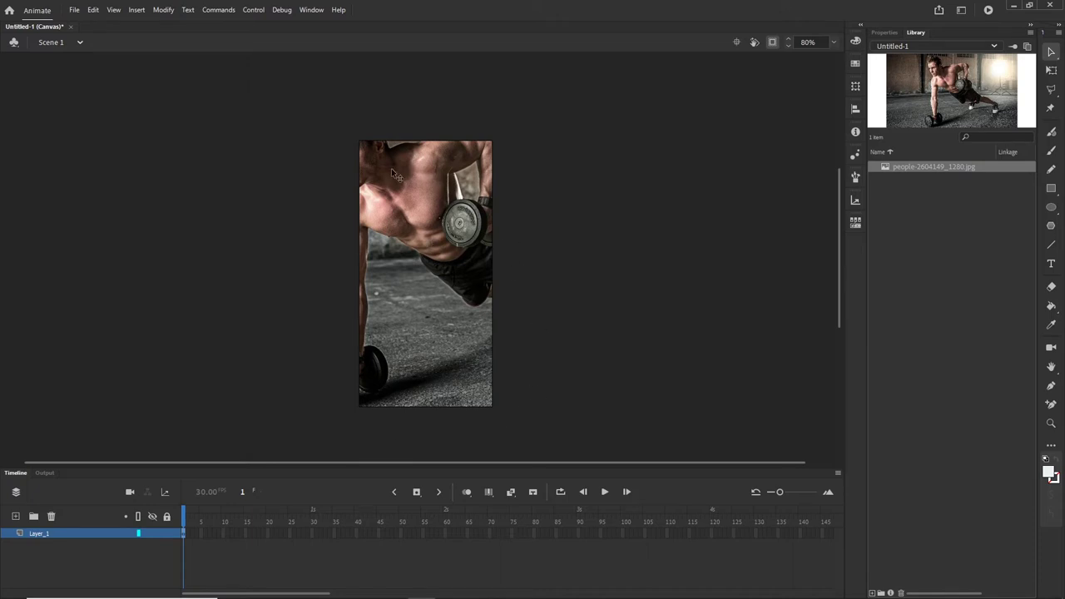
{"action": "left_click_drag", "start_coordinate": [495, 229], "coordinate": [506, 252]}
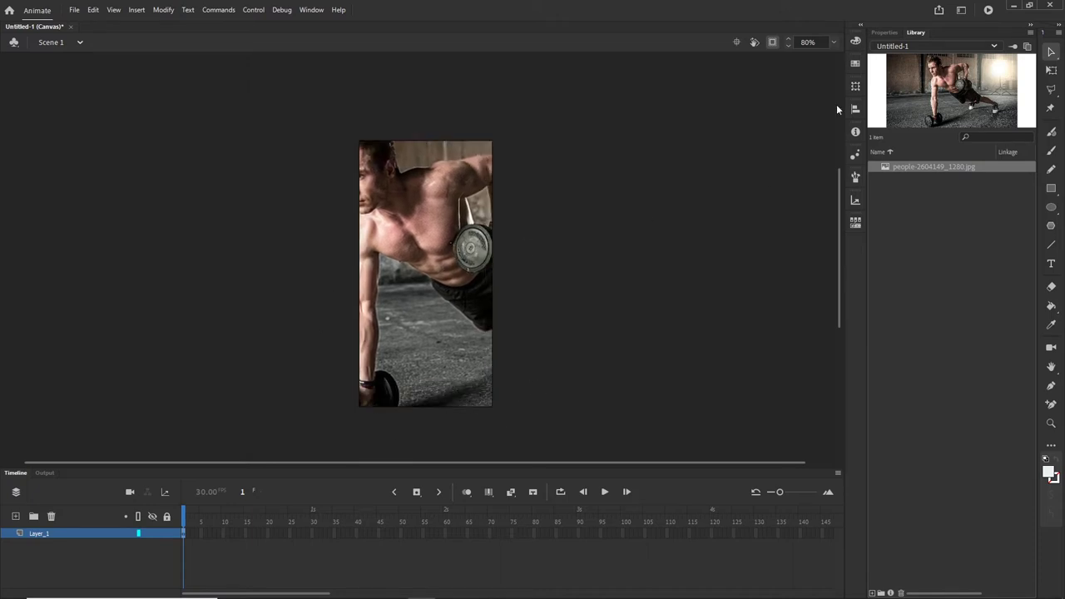
{"action": "left_click", "coordinate": [773, 43]}
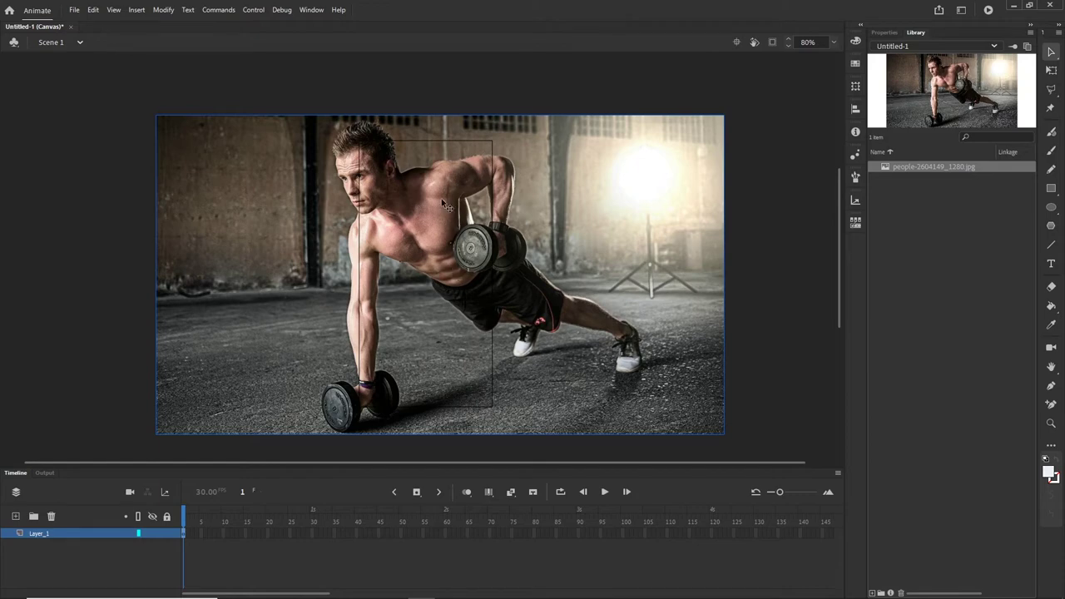
Check the file sizes of adult-1850925_1280.jpg and people-2604149_1280.jpg in the pixabay folder under 04 gym.
{"action": "left_click", "coordinate": [393, 591]}
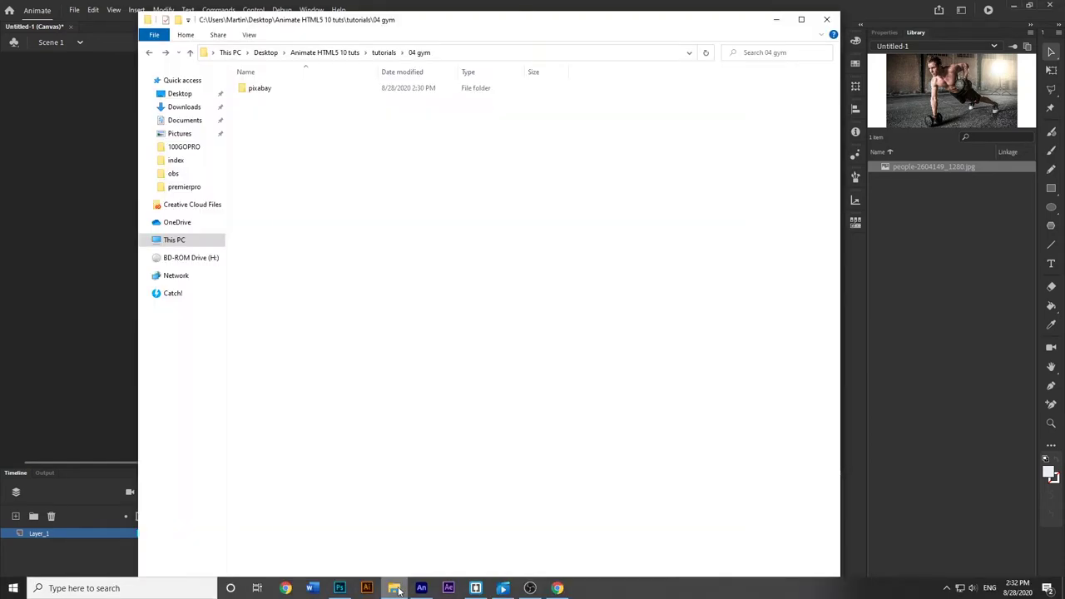
{"action": "double_click", "coordinate": [260, 91]}
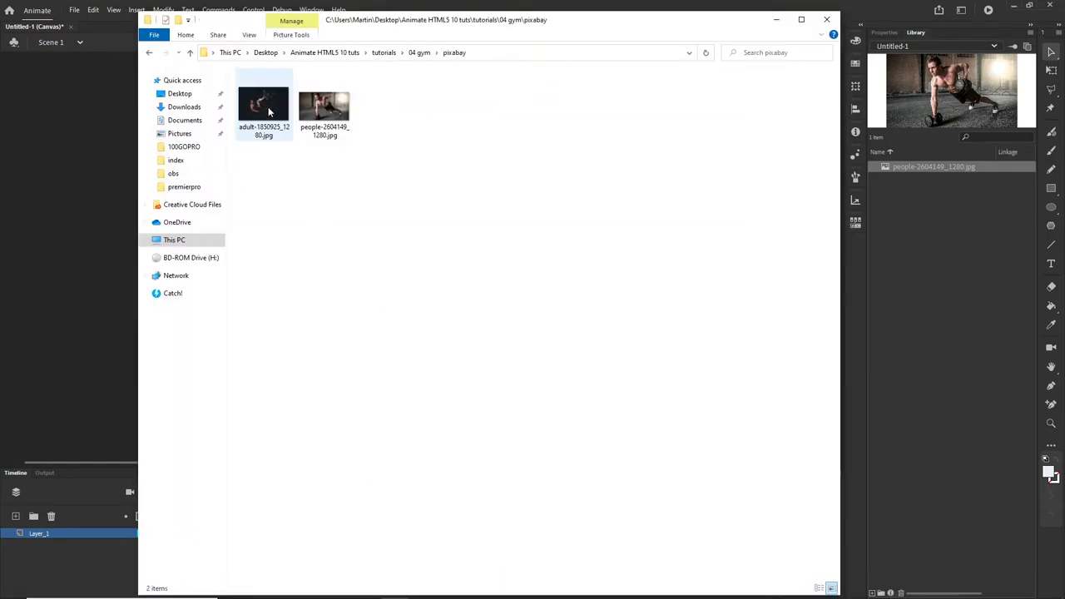
{"action": "left_click_drag", "start_coordinate": [564, 19], "coordinate": [568, 1]}
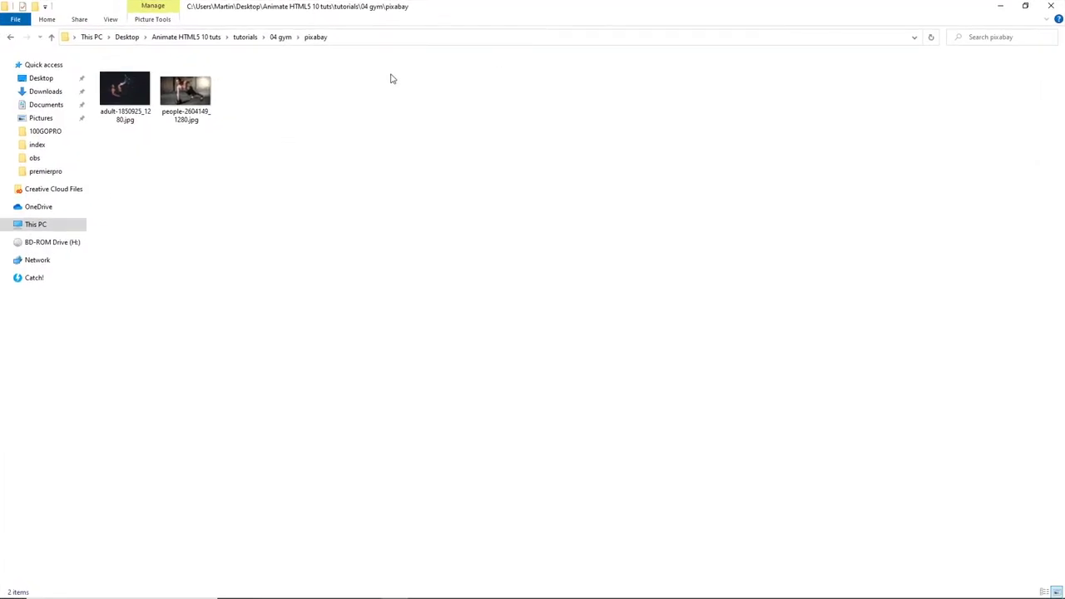
{"action": "left_click", "coordinate": [138, 94]}
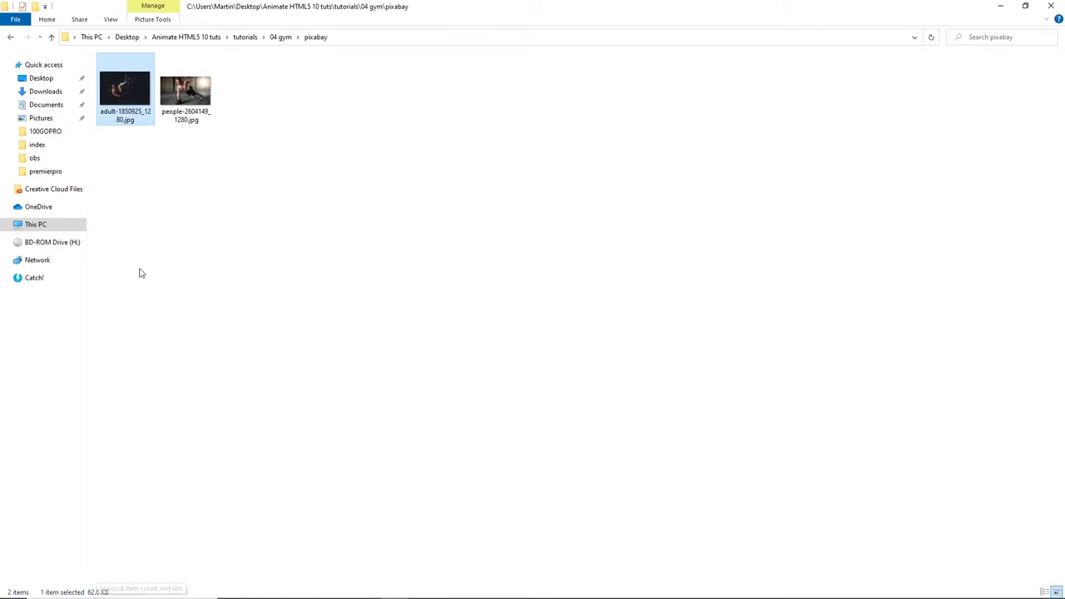
{"action": "left_click", "coordinate": [189, 104]}
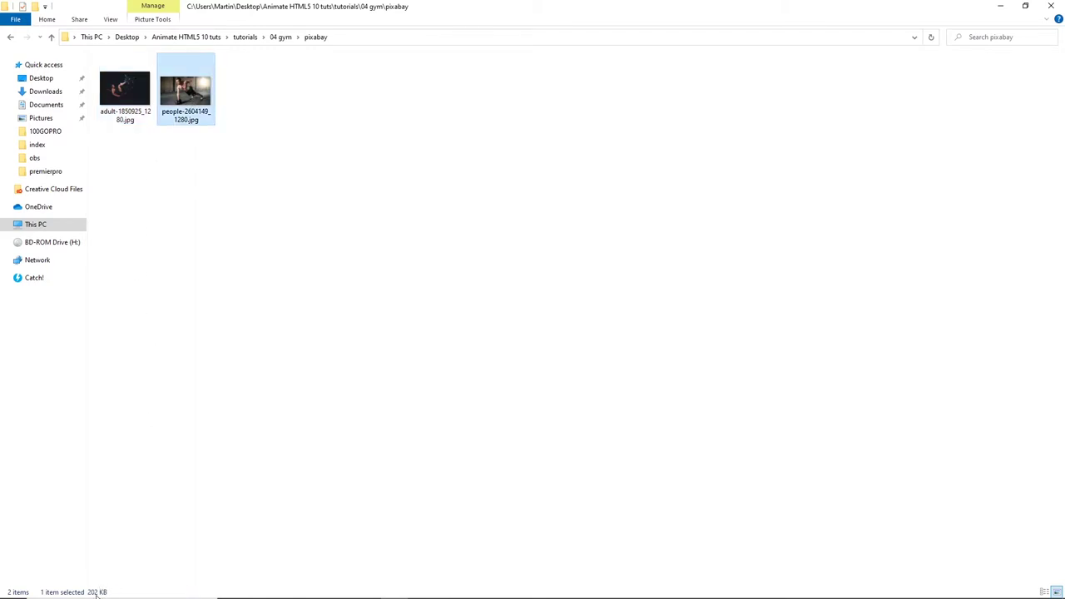
{"action": "left_click", "coordinate": [233, 356]}
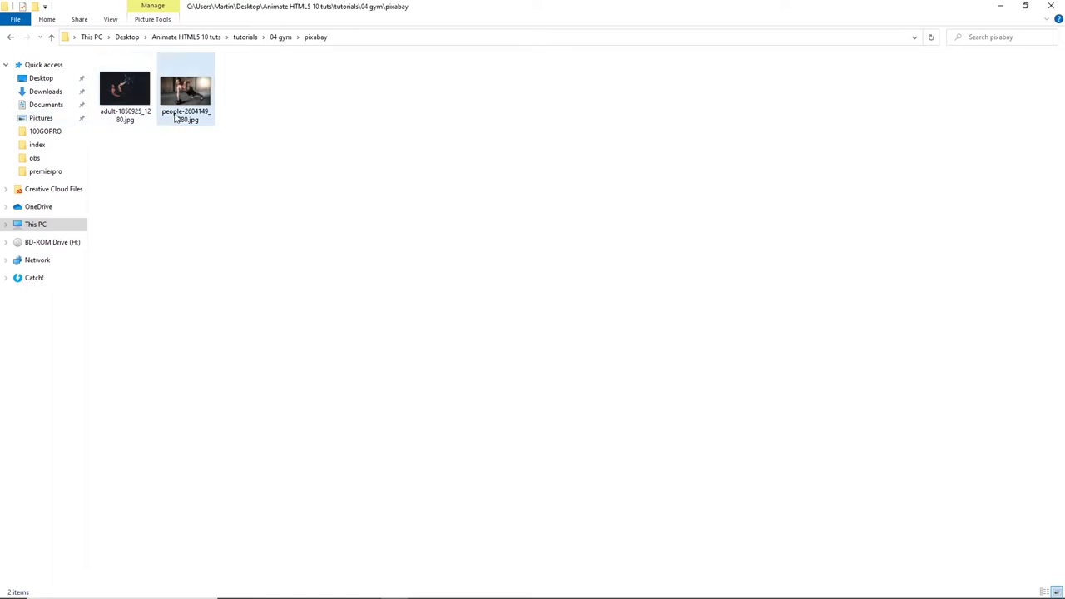
{"action": "mouse_move", "coordinate": [173, 121]}
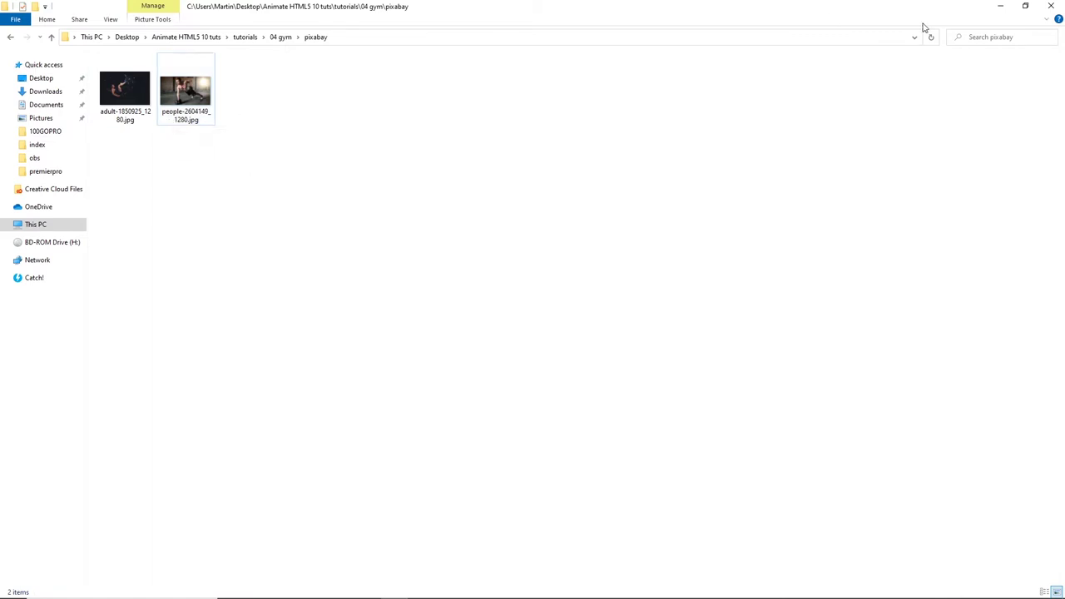
{"action": "left_click", "coordinate": [1001, 14]}
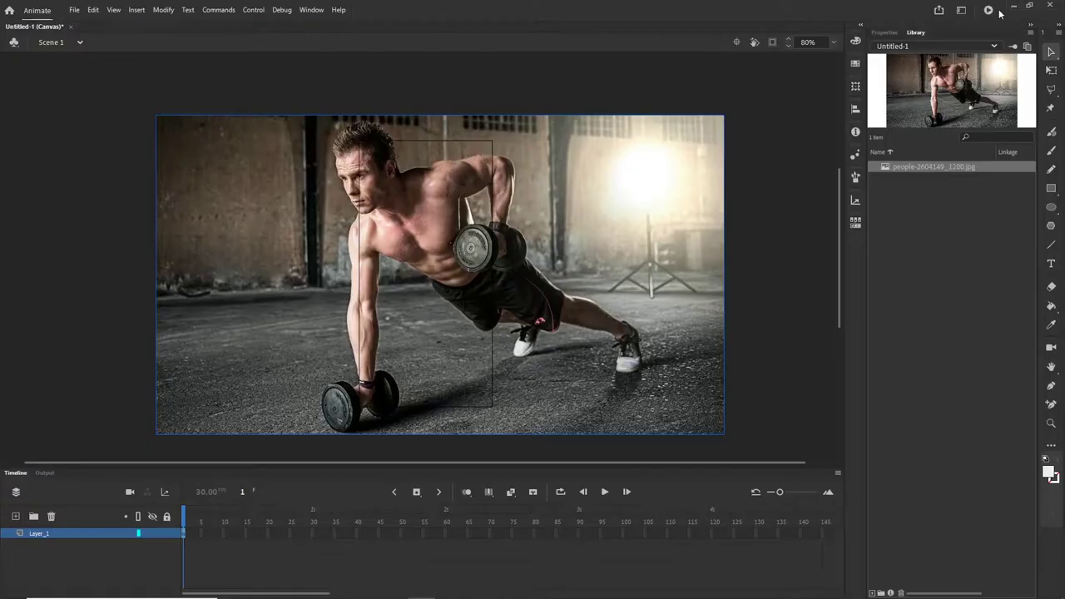
Switch to Photoshop and create a new 300 × 600 pixel document with a white background.
{"action": "mouse_move", "coordinate": [337, 593]}
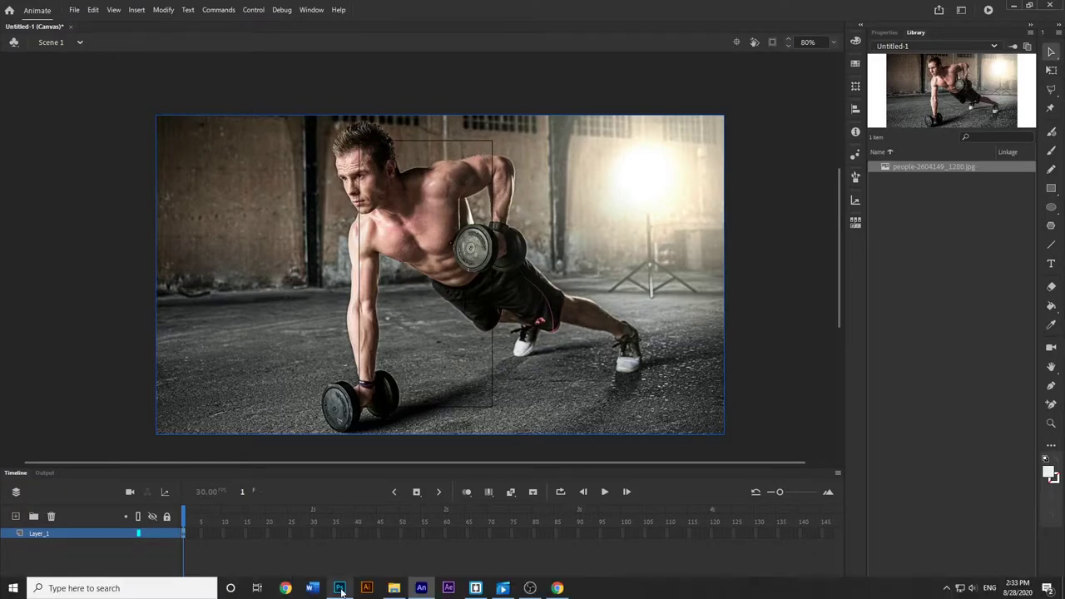
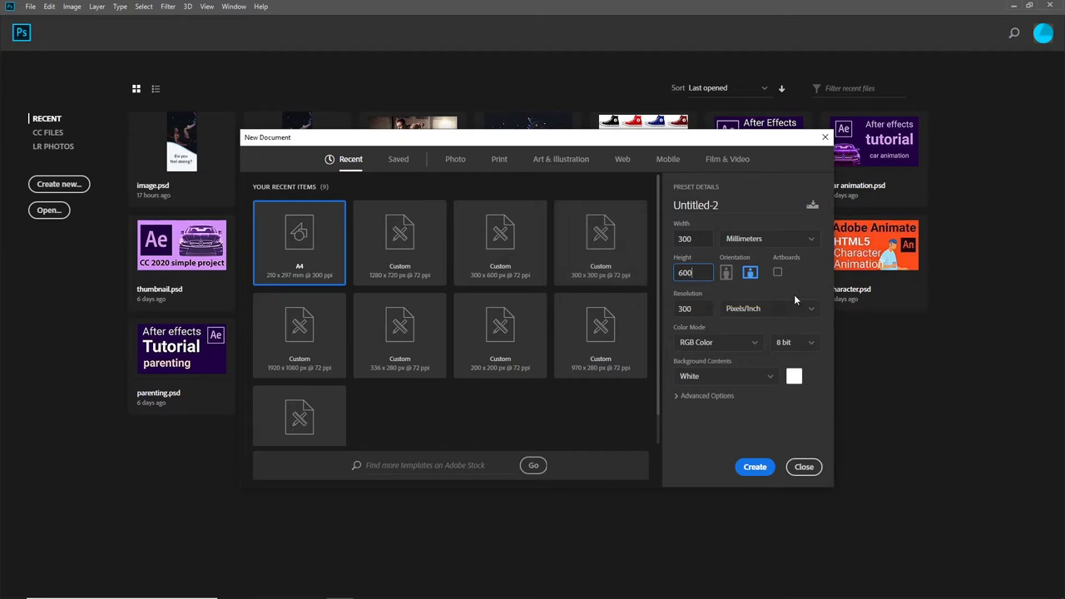
{"action": "left_click", "coordinate": [805, 243]}
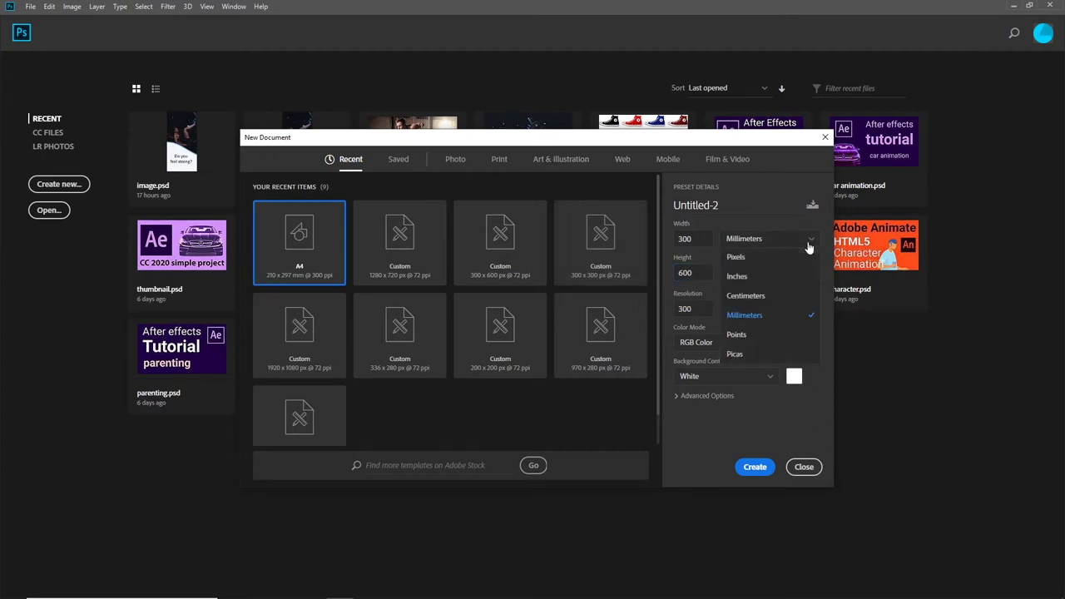
{"action": "left_click", "coordinate": [747, 261]}
{"action": "double_click", "coordinate": [703, 242]}
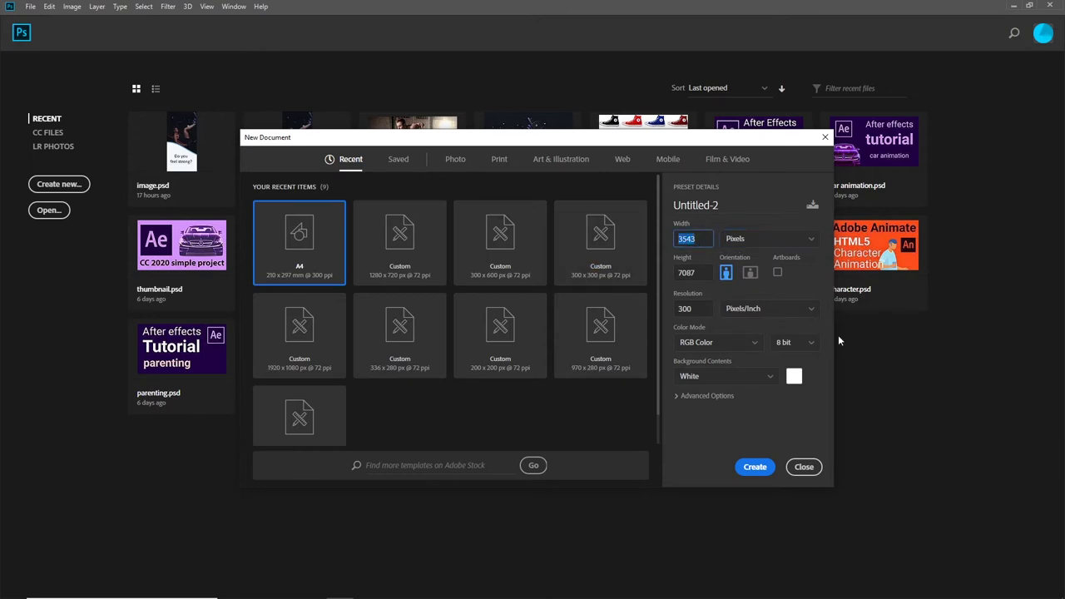
{"action": "type", "text": "300"}
{"action": "double_click", "coordinate": [704, 273]}
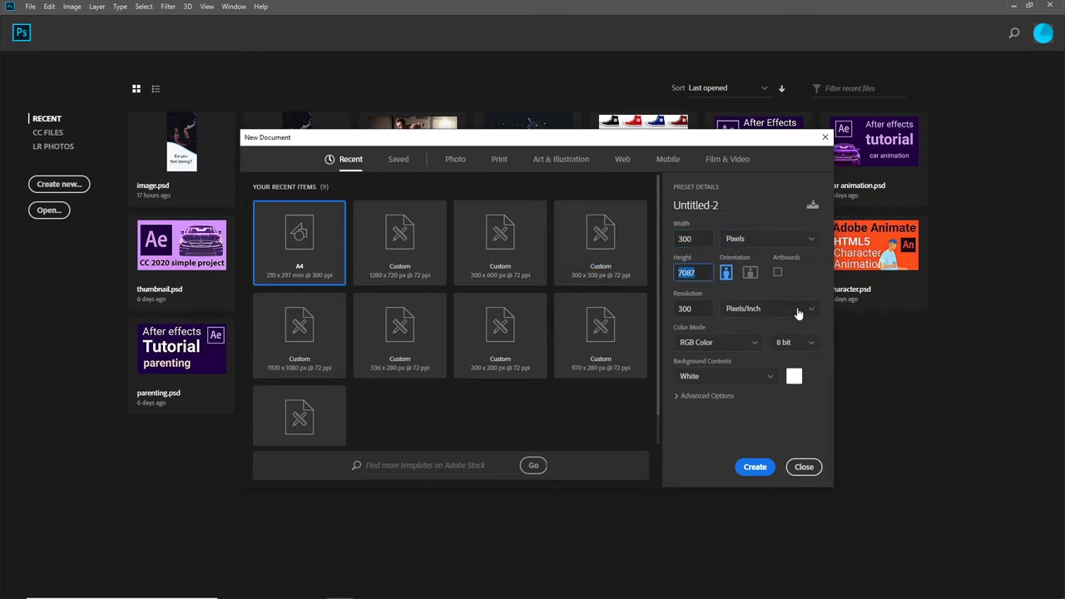
{"action": "type", "text": "600"}
{"action": "left_click", "coordinate": [759, 467]}
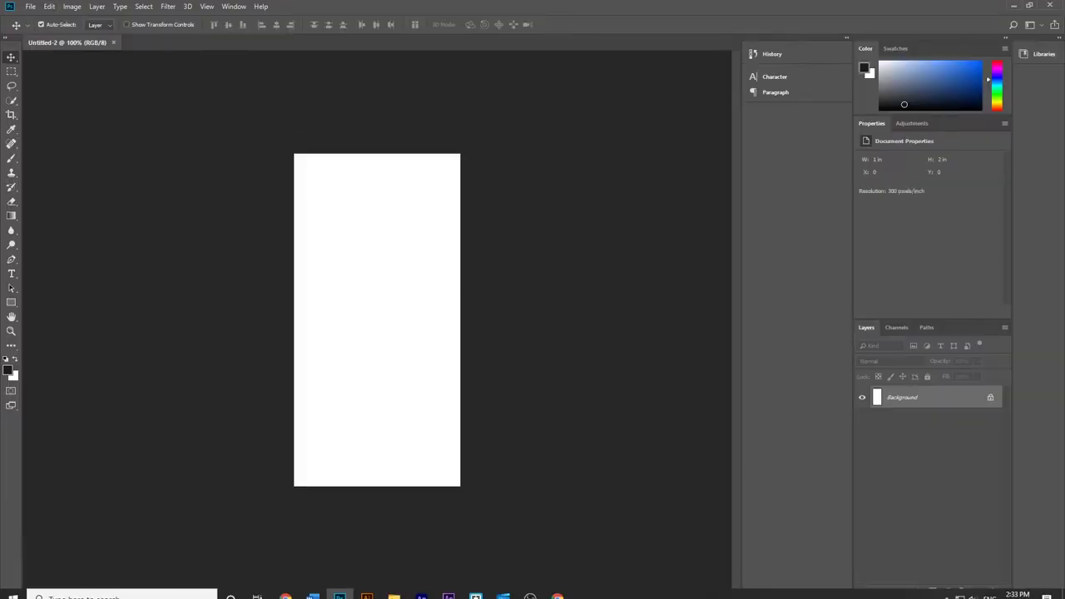
Open adult-1850925_1280.jpg from the pixabay folder as a separate document in Photoshop.
{"action": "left_click", "coordinate": [392, 588]}
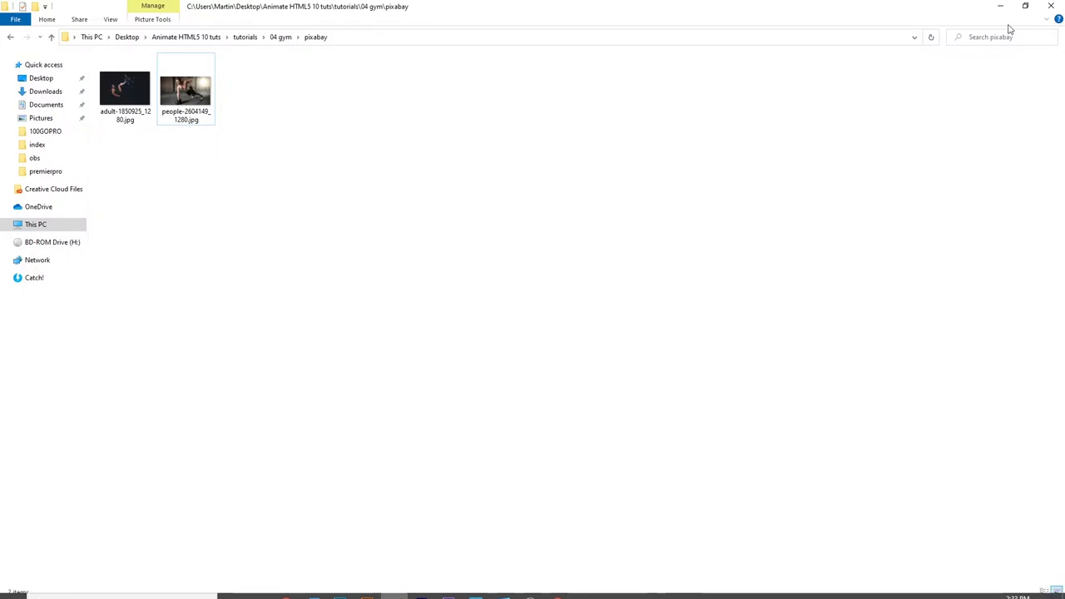
{"action": "left_click", "coordinate": [1025, 6]}
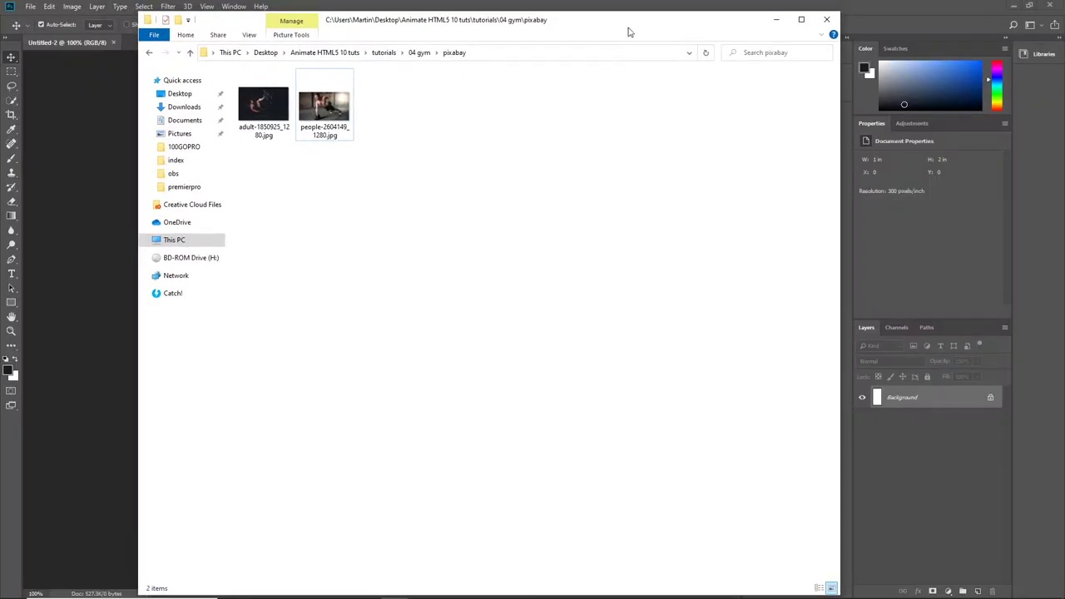
{"action": "left_click_drag", "start_coordinate": [630, 27], "coordinate": [826, 136]}
{"action": "left_click_drag", "start_coordinate": [464, 218], "coordinate": [152, 50]}
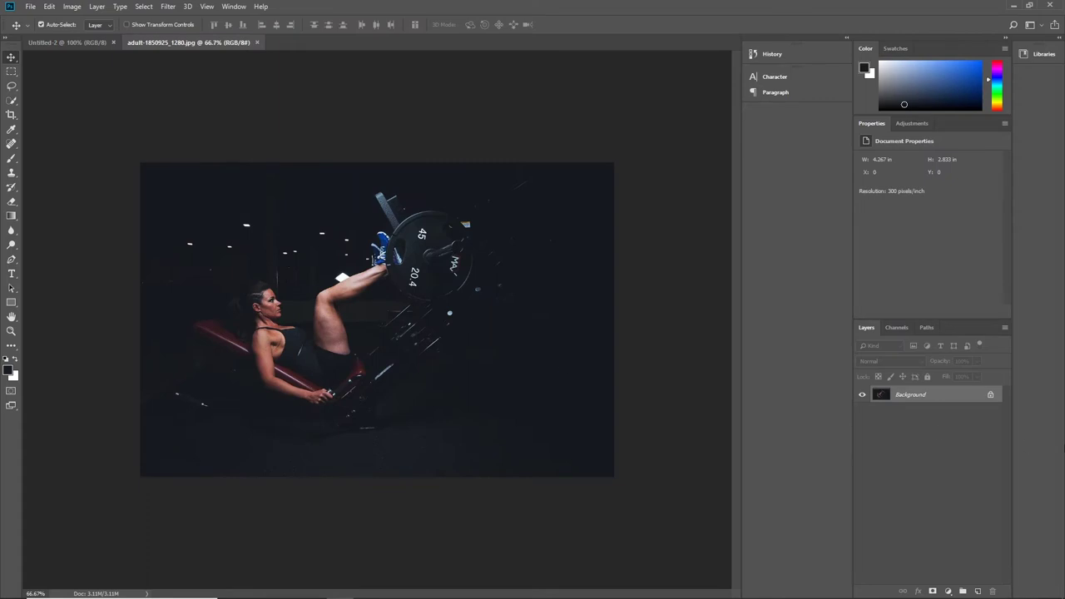
Copy the unlocked leg-press photo layer into the blank 300 × 600 document and convert it to a smart object.
{"action": "left_click", "coordinate": [991, 397]}
{"action": "left_click_drag", "start_coordinate": [396, 306], "coordinate": [428, 341]}
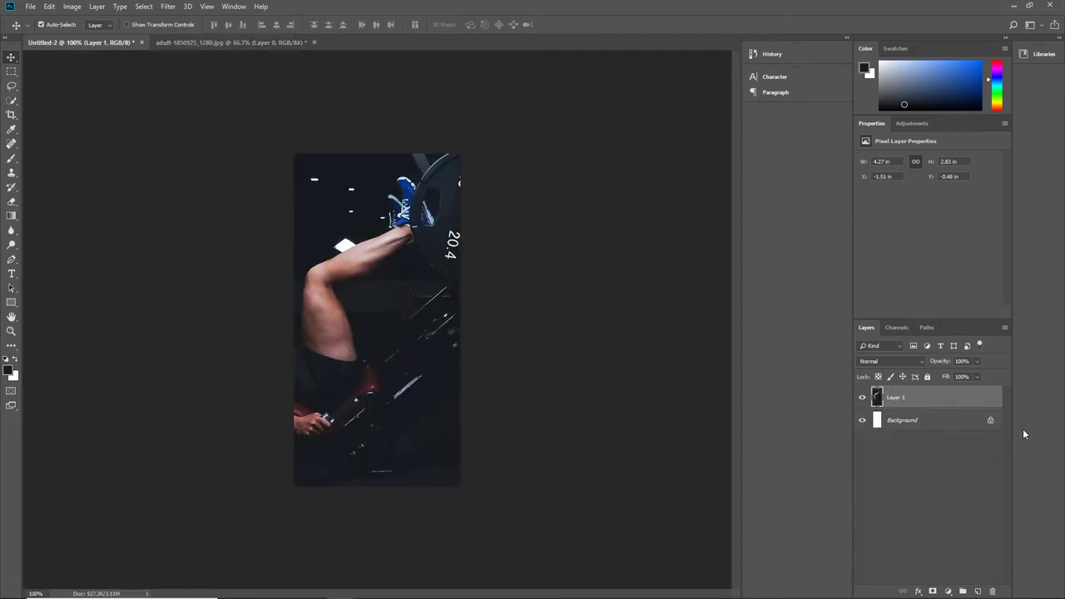
{"action": "right_click", "coordinate": [915, 407]}
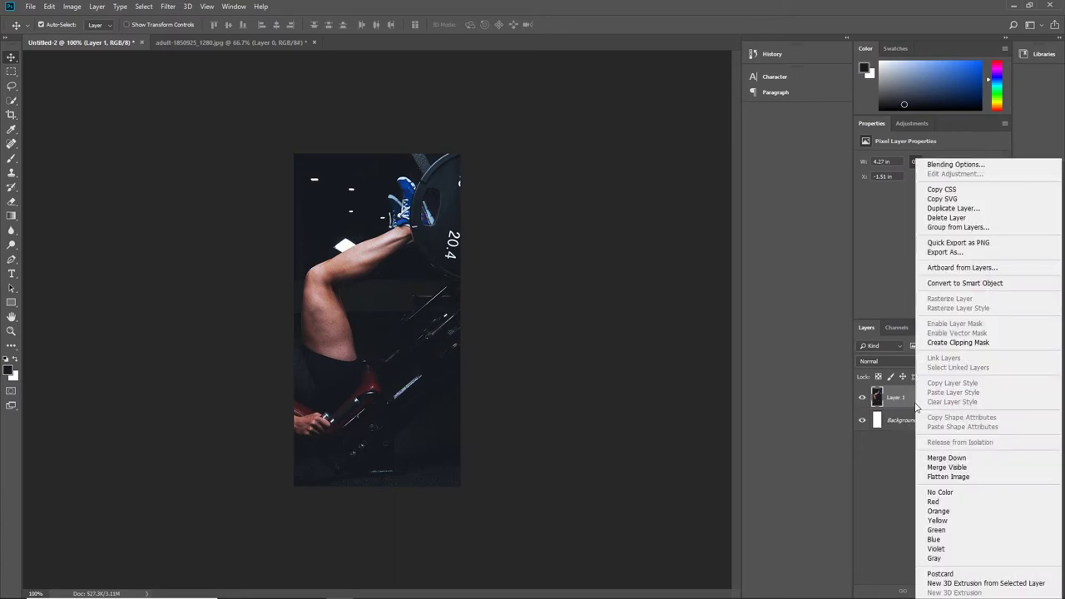
{"action": "left_click", "coordinate": [963, 284]}
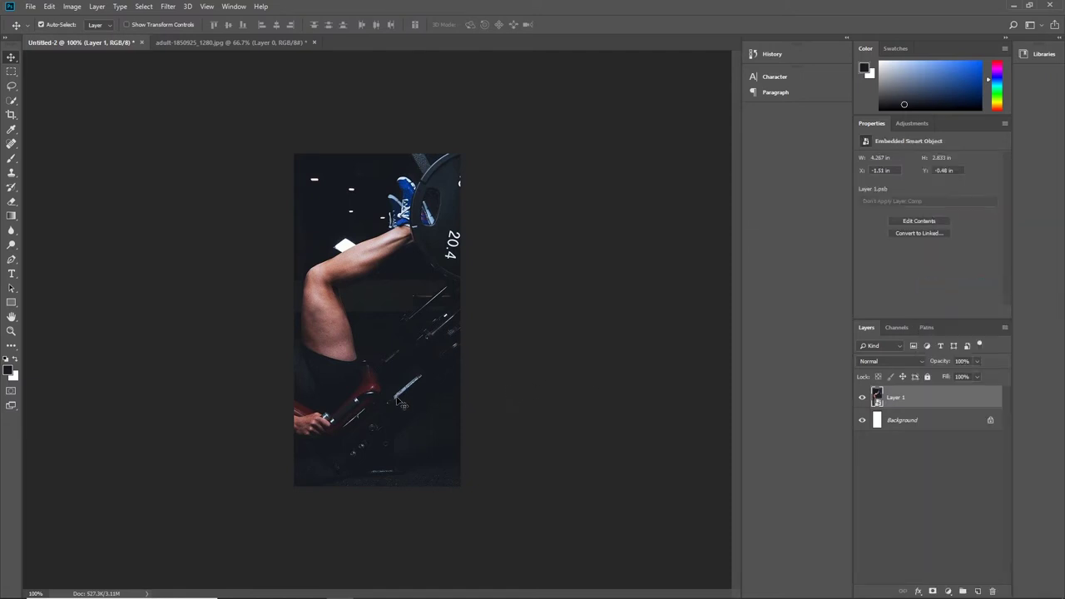
Scale the leg-press smart object down proportionally about its center to about 19%.
{"action": "key", "text": "ctrl+t"}
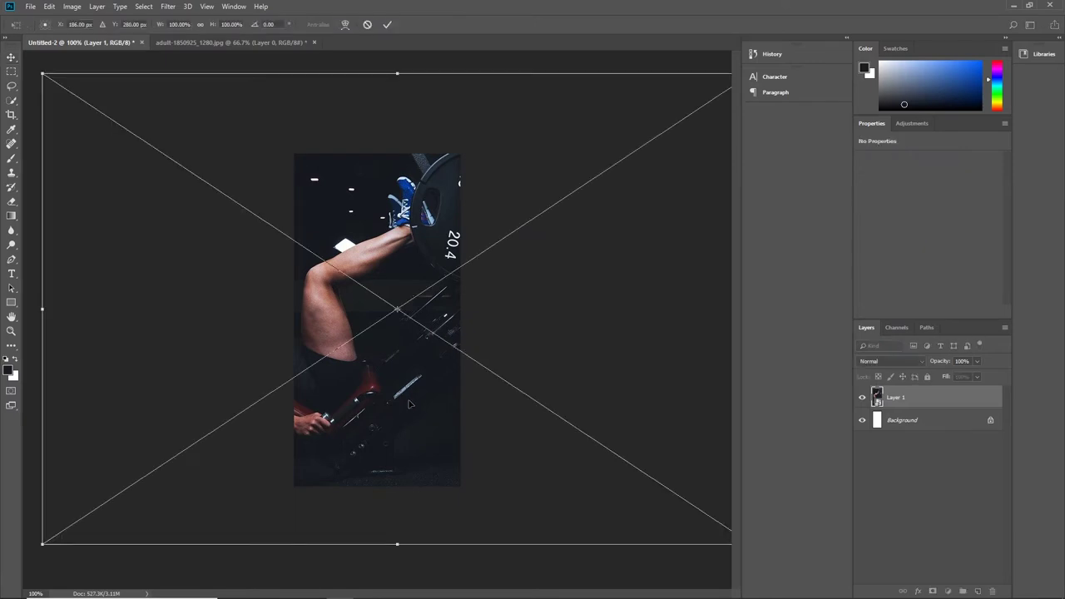
{"action": "key", "text": "ctrl+0"}
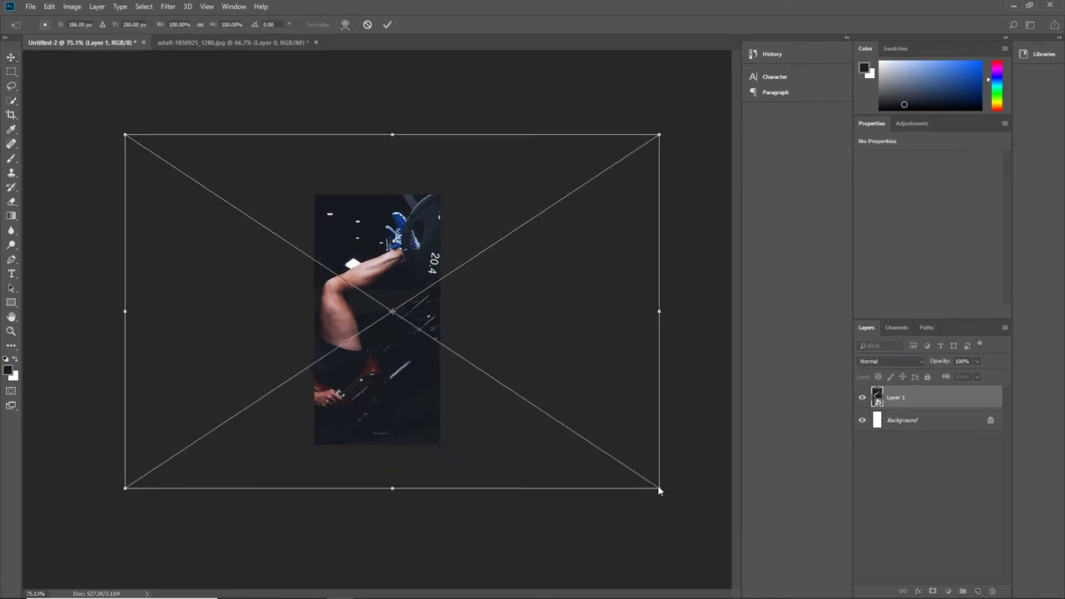
{"action": "left_click_drag", "start_coordinate": [657, 485], "coordinate": [435, 352]}
{"action": "key", "text": "Return"}
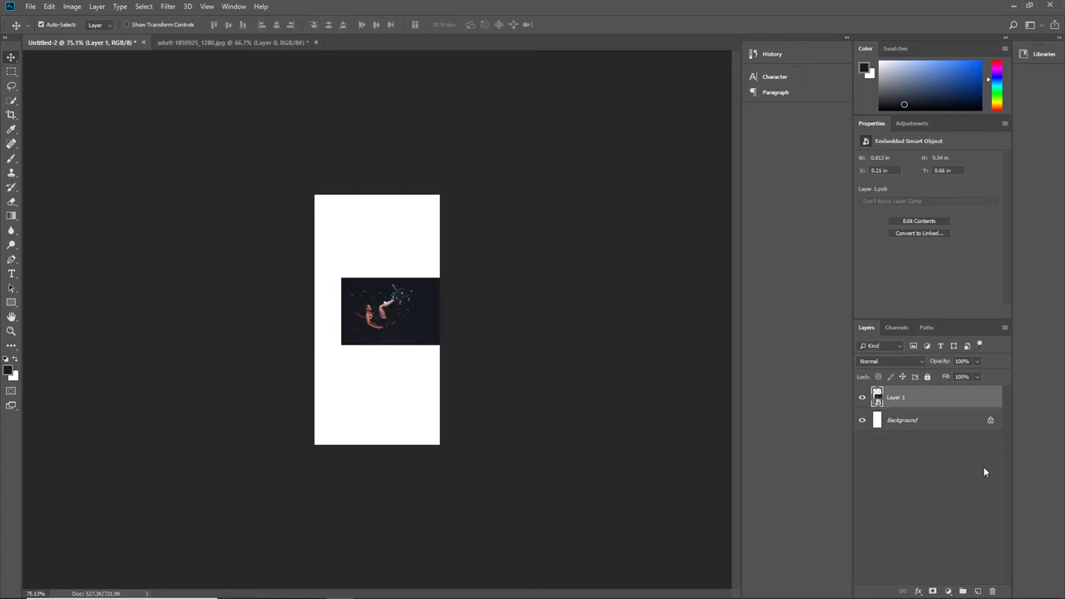
Resize the leg-press smart object to about 55% and position it so the woman fills the upper two thirds of the canvas.
{"action": "key", "text": "ctrl+t"}
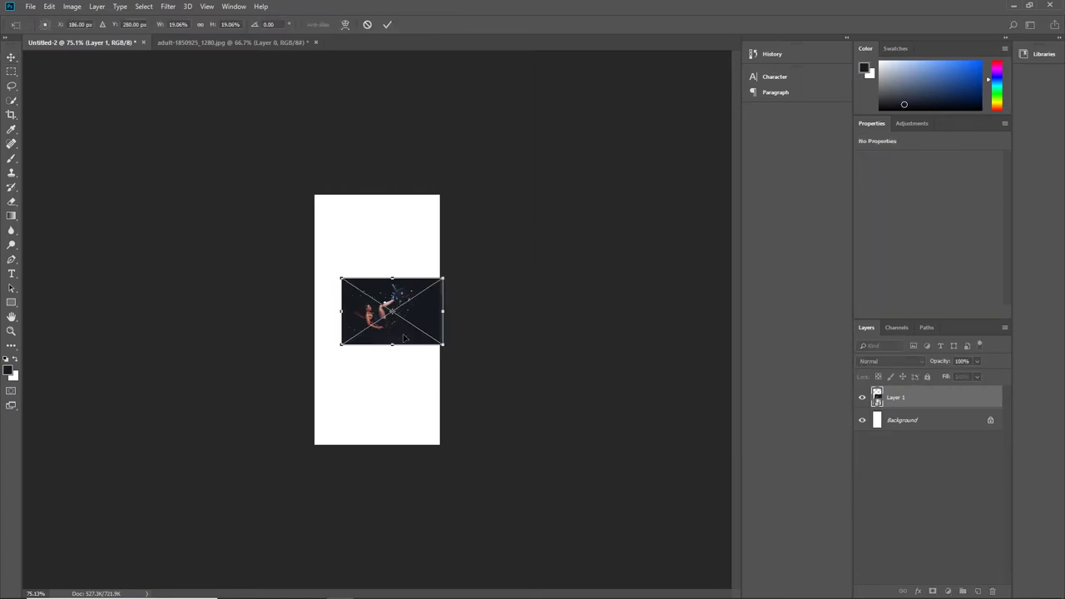
{"action": "left_click_drag", "start_coordinate": [444, 347], "coordinate": [599, 450]}
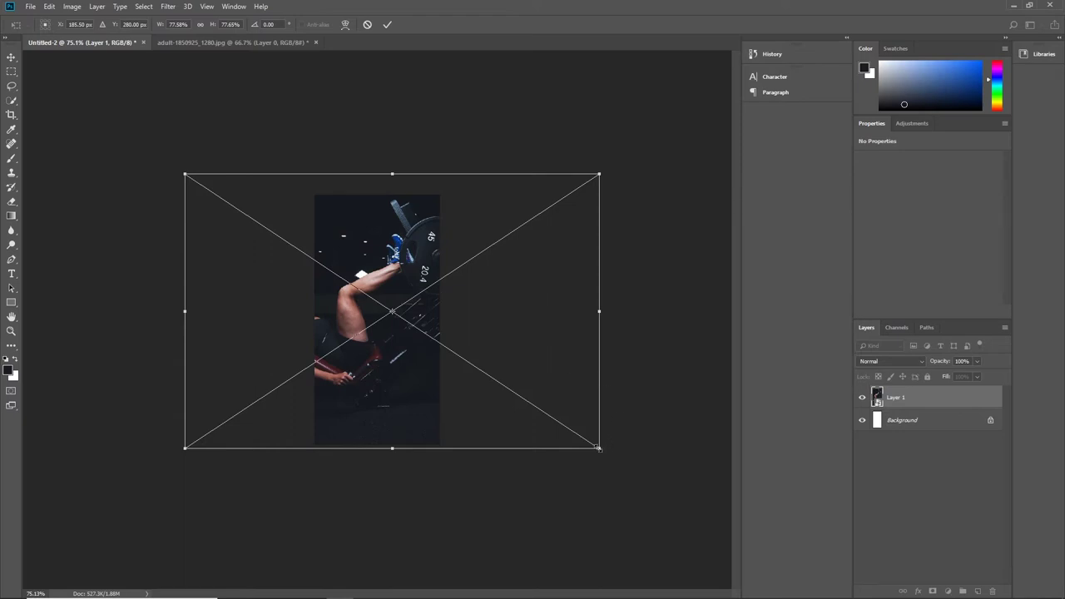
{"action": "left_click_drag", "start_coordinate": [598, 448], "coordinate": [479, 395]}
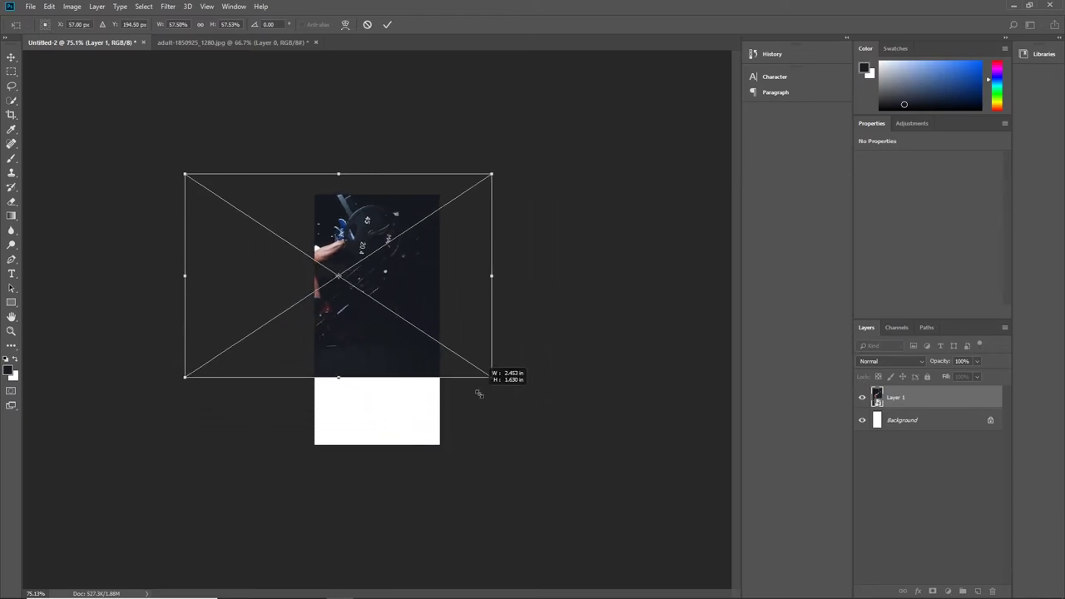
{"action": "left_click_drag", "start_coordinate": [371, 356], "coordinate": [450, 347]}
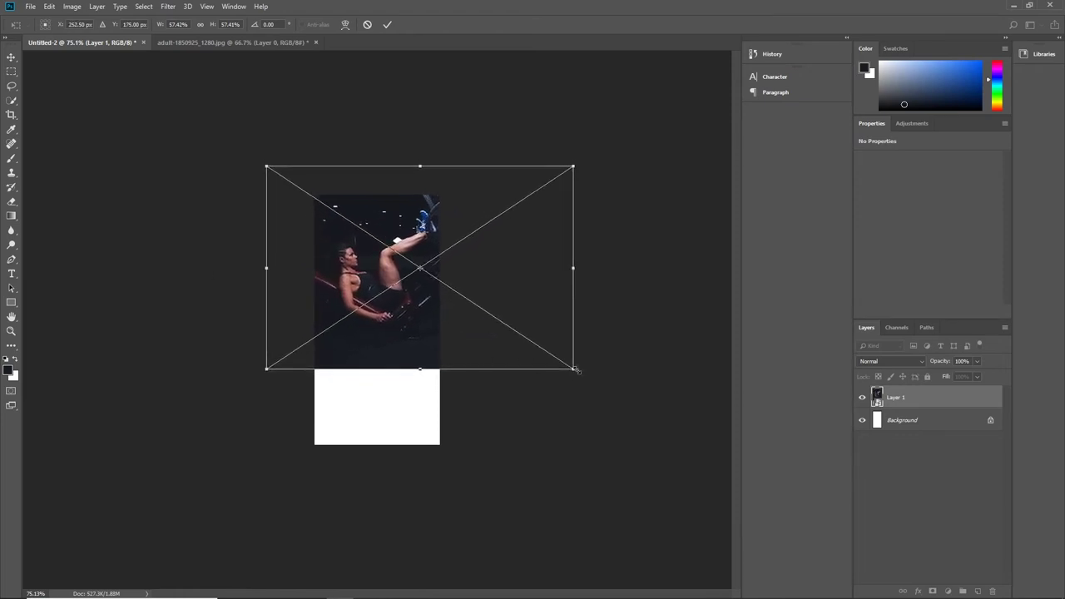
{"action": "left_click_drag", "start_coordinate": [576, 368], "coordinate": [565, 361]}
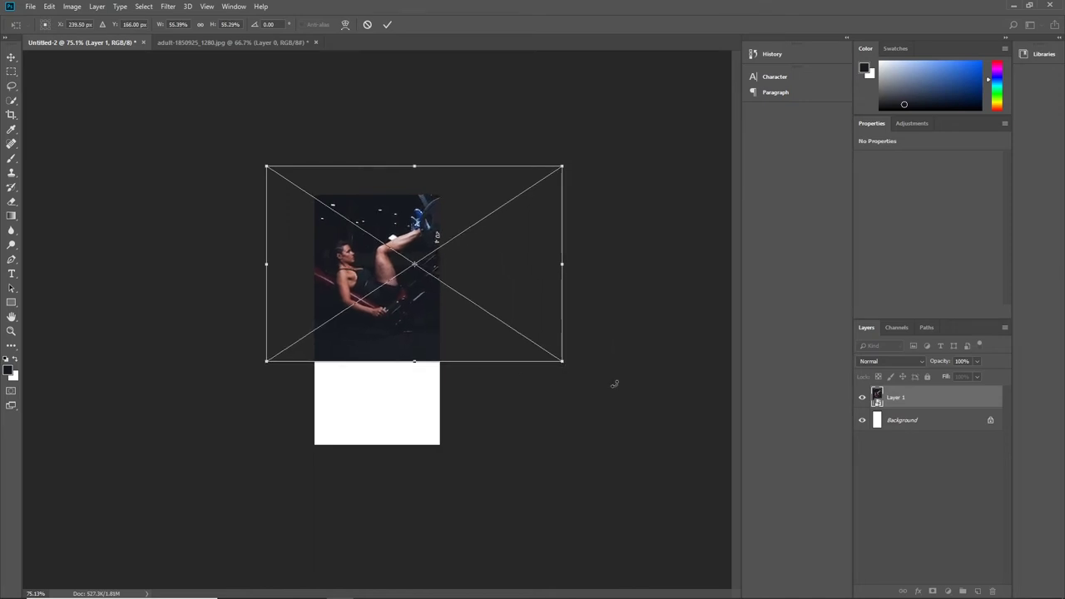
{"action": "key", "text": "Return"}
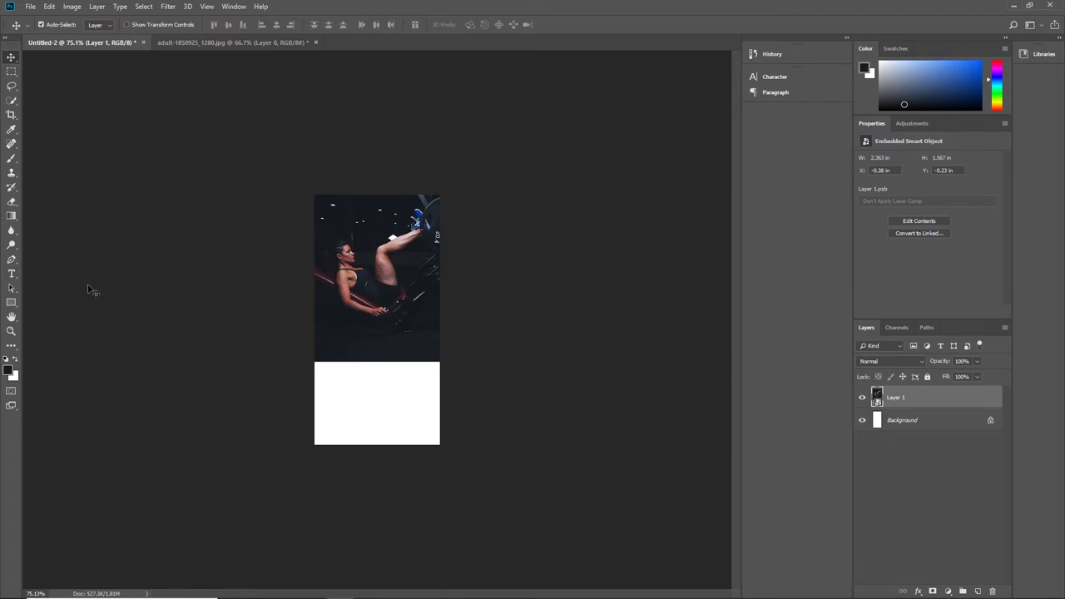
Draw a pale yellow circle shape without stroke, about 375 px in diameter, over the lower half of the banner with the Ellipse tool.
{"action": "left_click", "coordinate": [16, 307]}
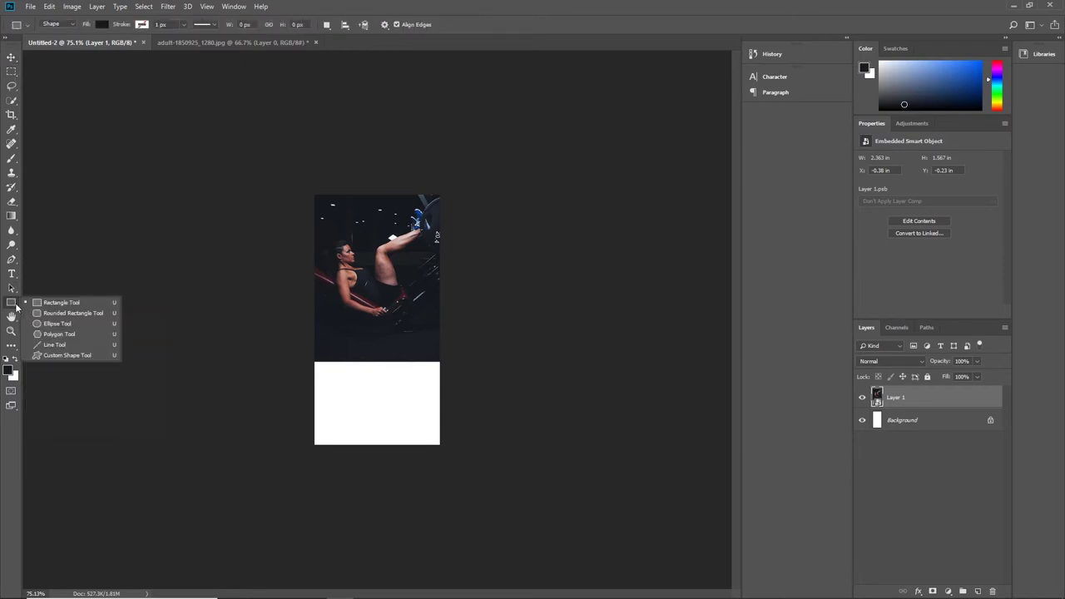
{"action": "left_click", "coordinate": [55, 324]}
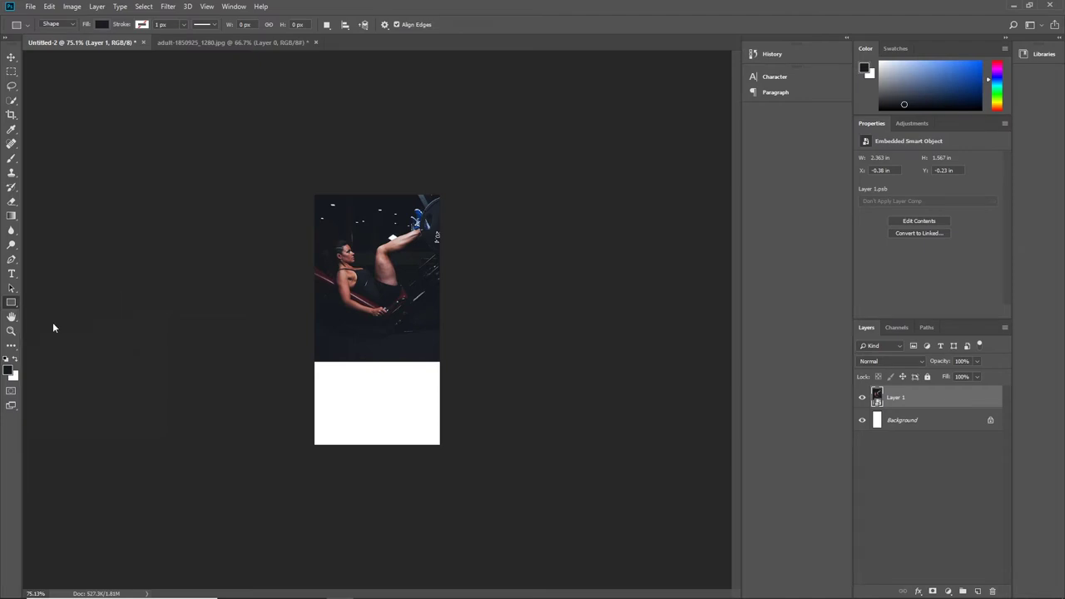
{"action": "left_click", "coordinate": [71, 29]}
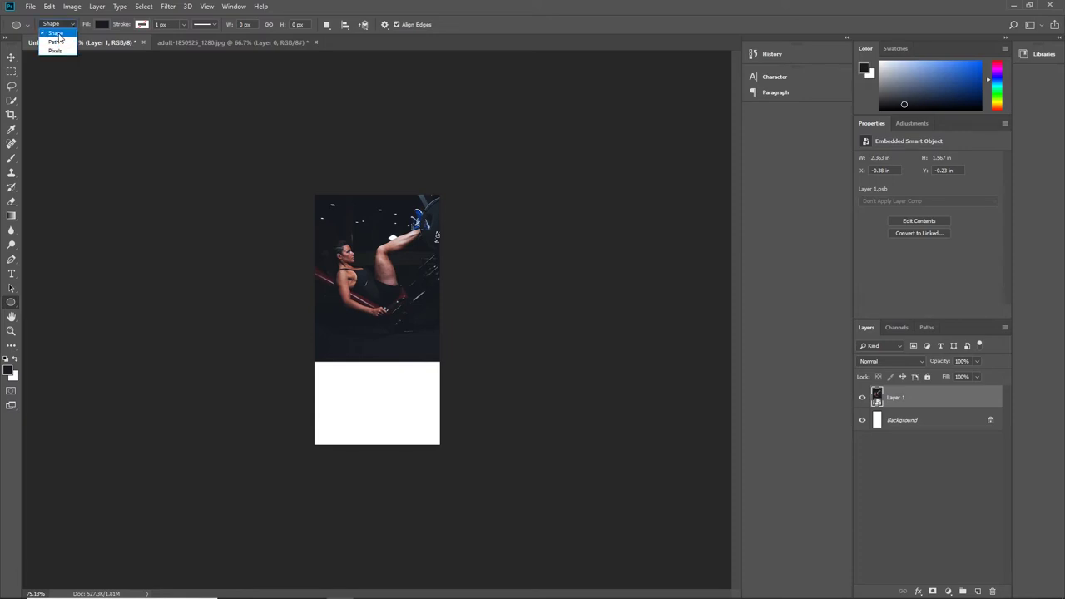
{"action": "left_click", "coordinate": [59, 35]}
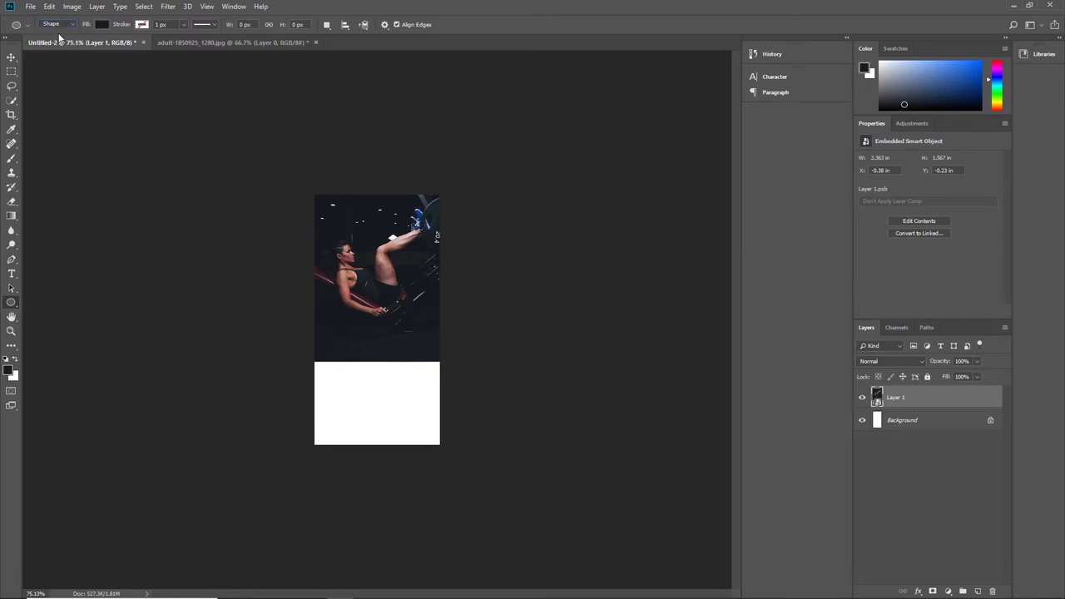
{"action": "left_click", "coordinate": [142, 25]}
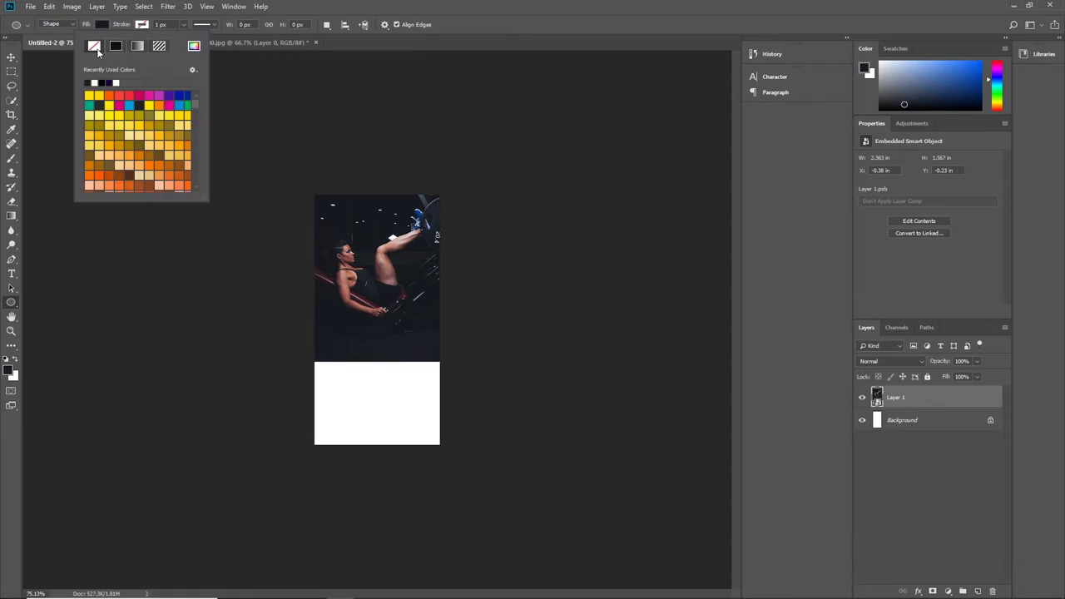
{"action": "left_click", "coordinate": [102, 25]}
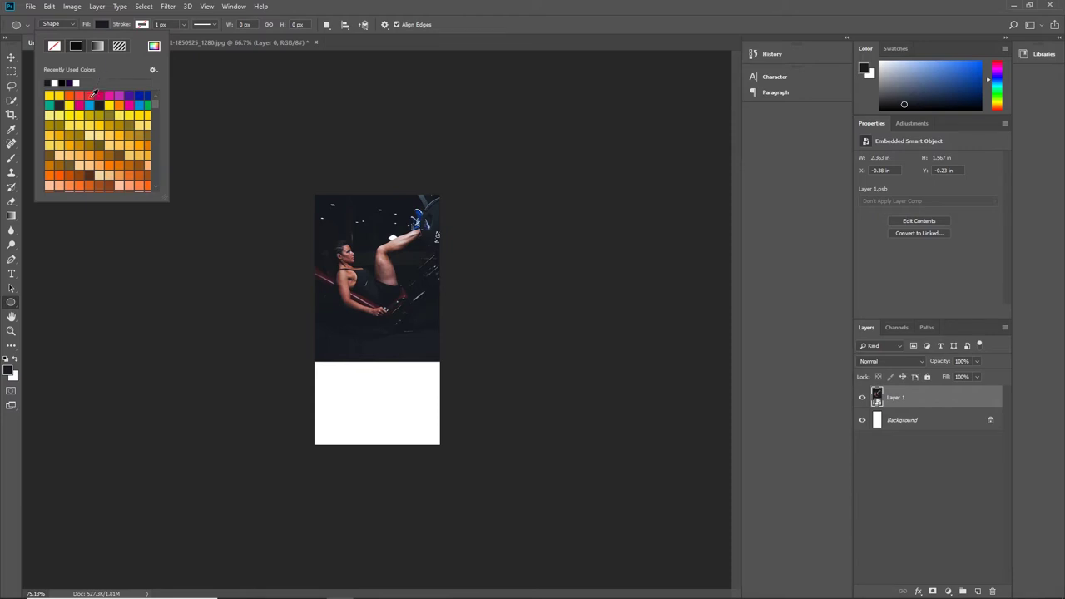
{"action": "left_click", "coordinate": [96, 133]}
{"action": "left_click", "coordinate": [454, 466]}
{"action": "left_click_drag", "start_coordinate": [454, 467], "coordinate": [233, 311]}
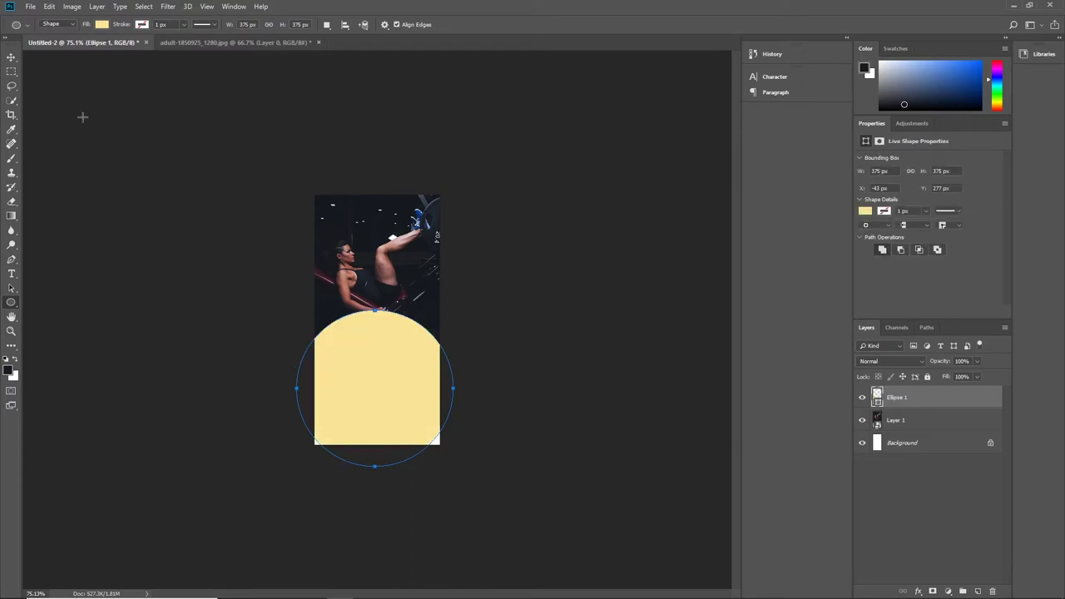
Move the yellow circle down to about Y 345 px and stretch it horizontally about its center to about 494 px wide.
{"action": "left_click", "coordinate": [12, 56]}
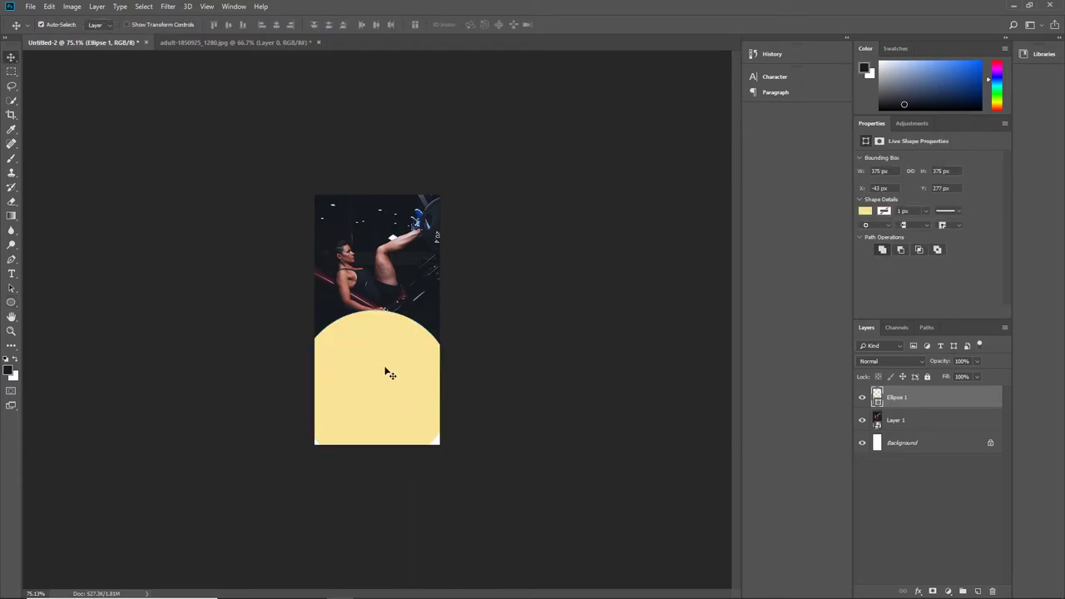
{"action": "left_click_drag", "start_coordinate": [388, 374], "coordinate": [385, 410]}
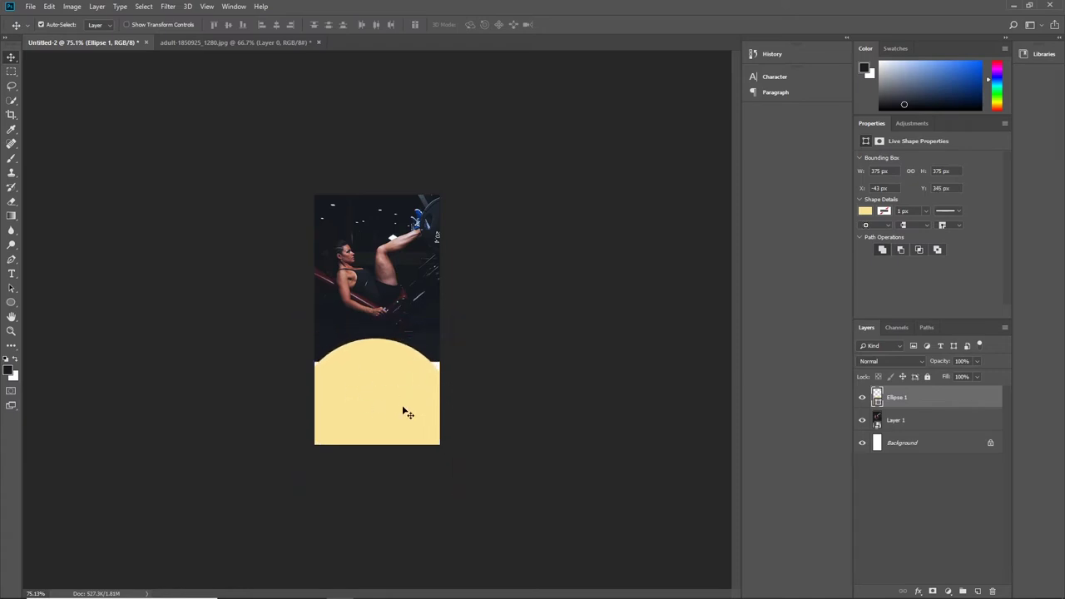
{"action": "key", "text": "ctrl"}
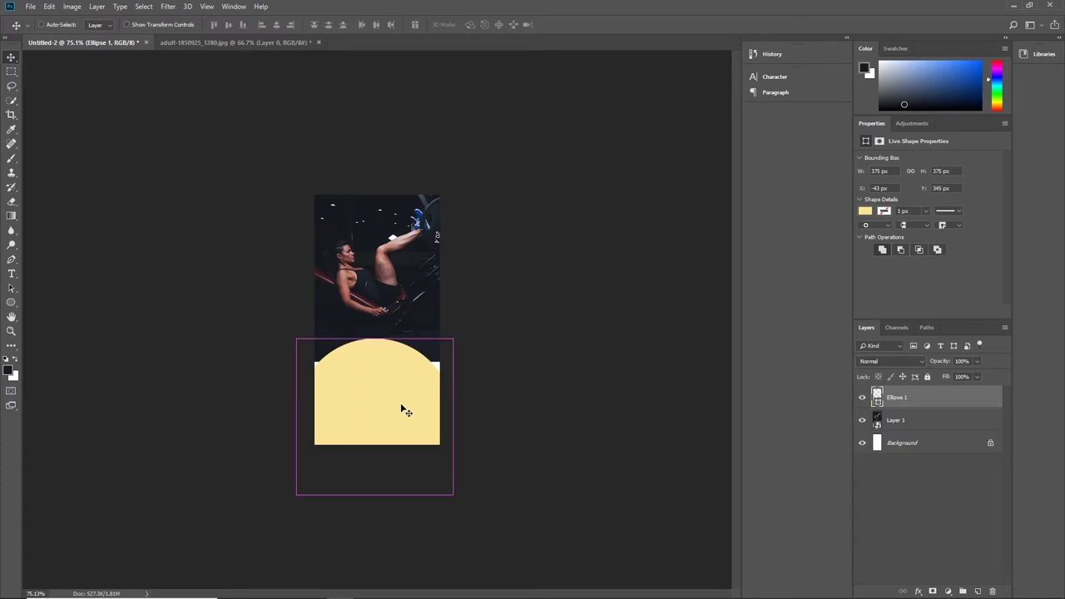
{"action": "key", "text": "ctrl+t"}
{"action": "left_click_drag", "start_coordinate": [455, 416], "coordinate": [477, 416]}
{"action": "key", "text": "Return"}
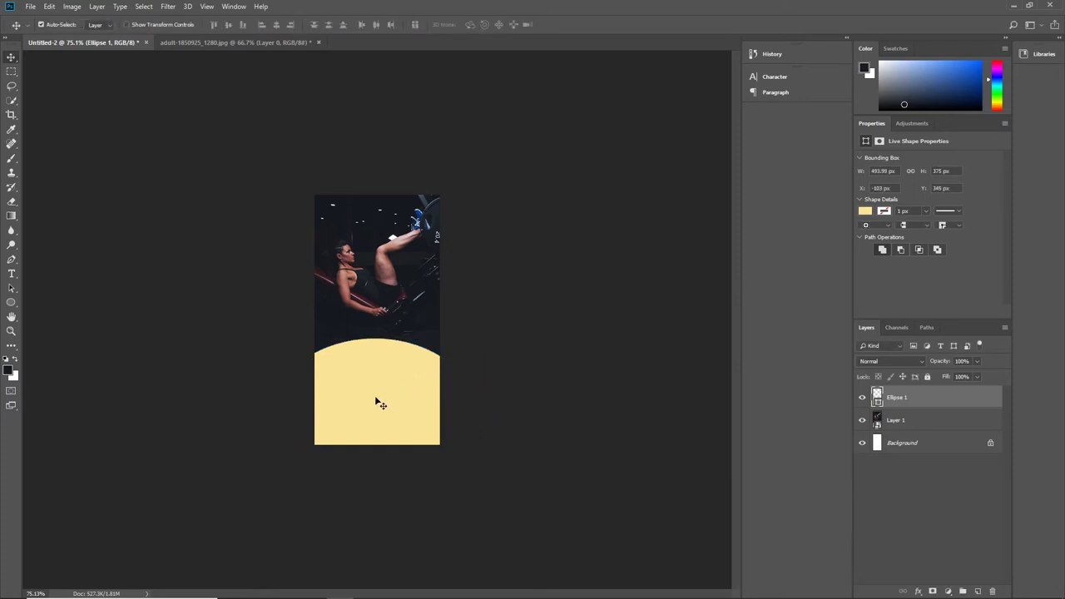
Recolor the ellipse to off-white f4f4ea and shift it to about X -97, Y 328 px.
{"action": "double_click", "coordinate": [877, 398]}
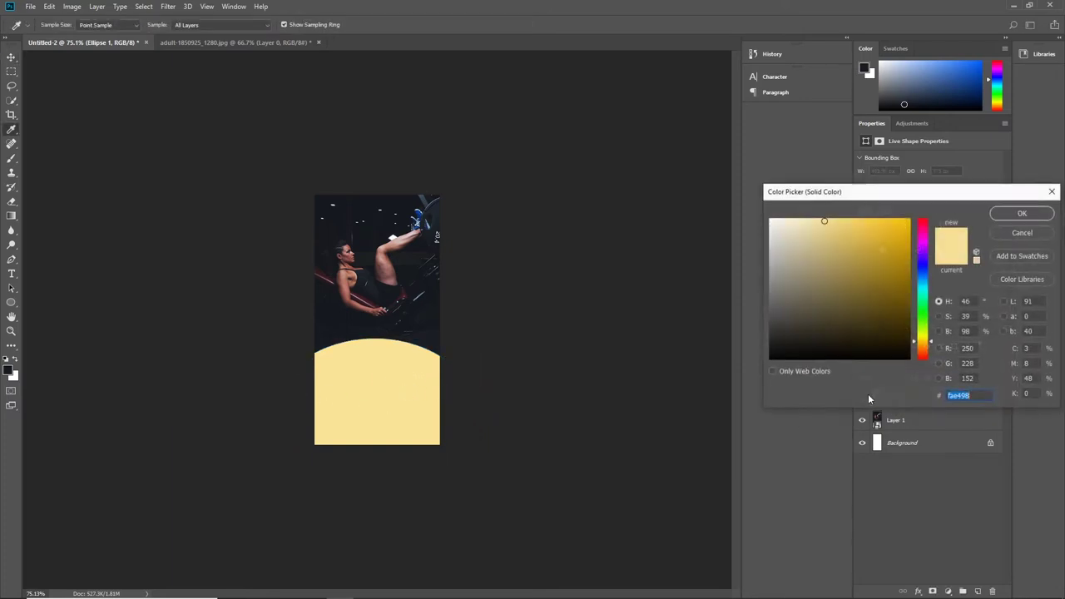
{"action": "left_click", "coordinate": [783, 225]}
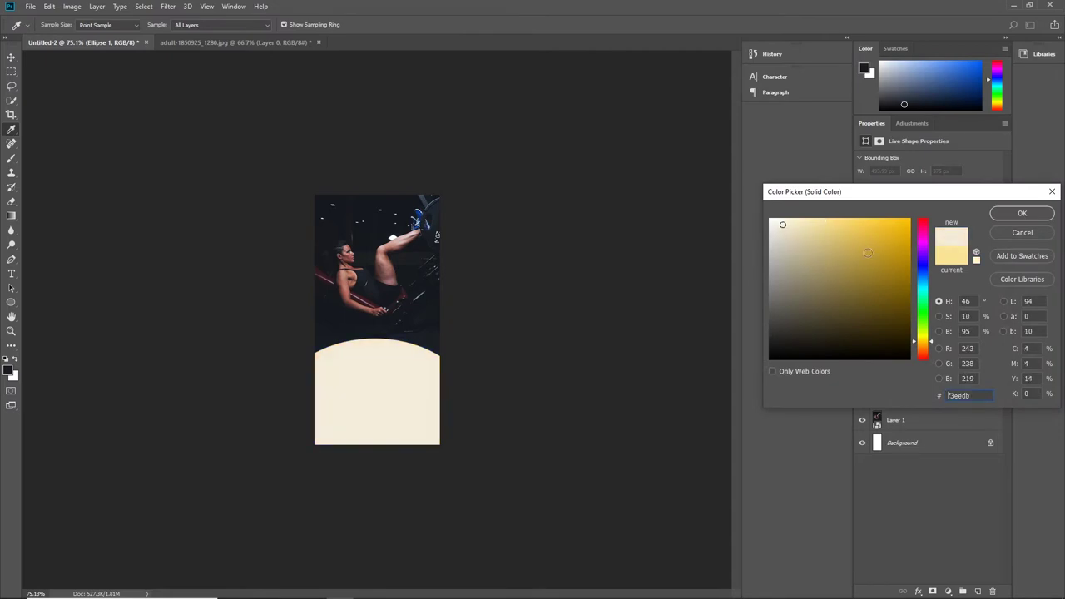
{"action": "left_click", "coordinate": [924, 279]}
{"action": "left_click_drag", "start_coordinate": [783, 226], "coordinate": [774, 225]}
{"action": "left_click", "coordinate": [925, 336]}
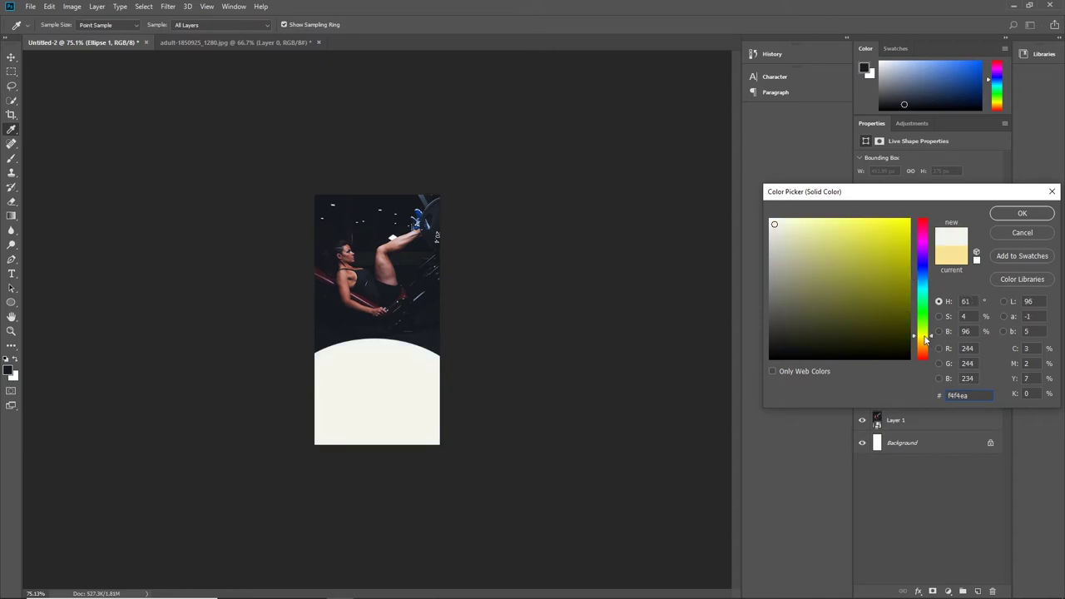
{"action": "left_click", "coordinate": [1017, 215]}
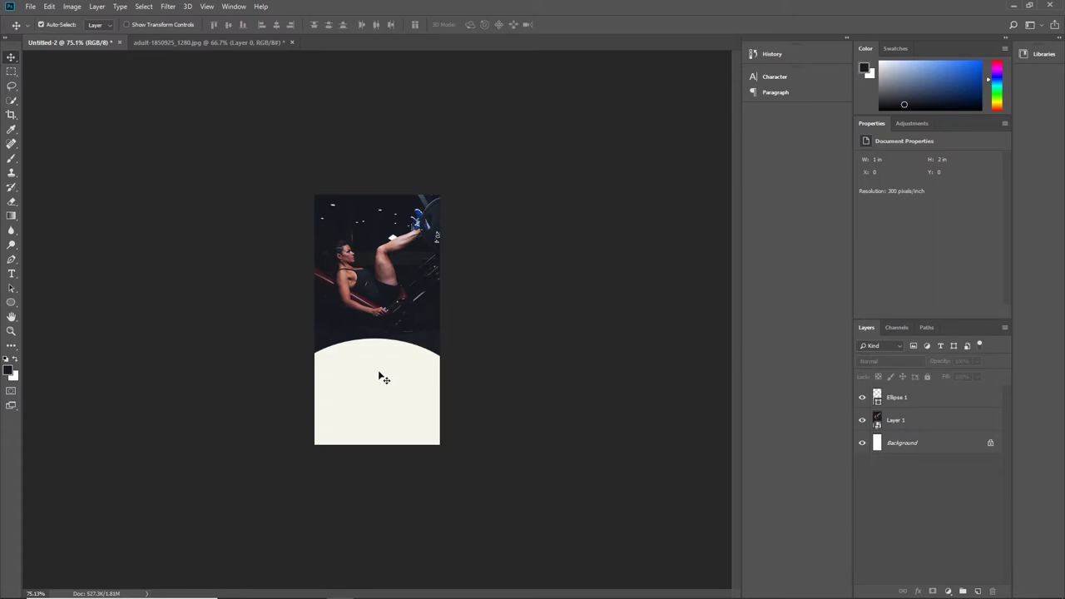
{"action": "mouse_move", "coordinate": [381, 380]}
{"action": "left_mouse_down"}
{"action": "mouse_move", "coordinate": [381, 405]}
{"action": "mouse_move", "coordinate": [381, 379]}
{"action": "left_mouse_up"}
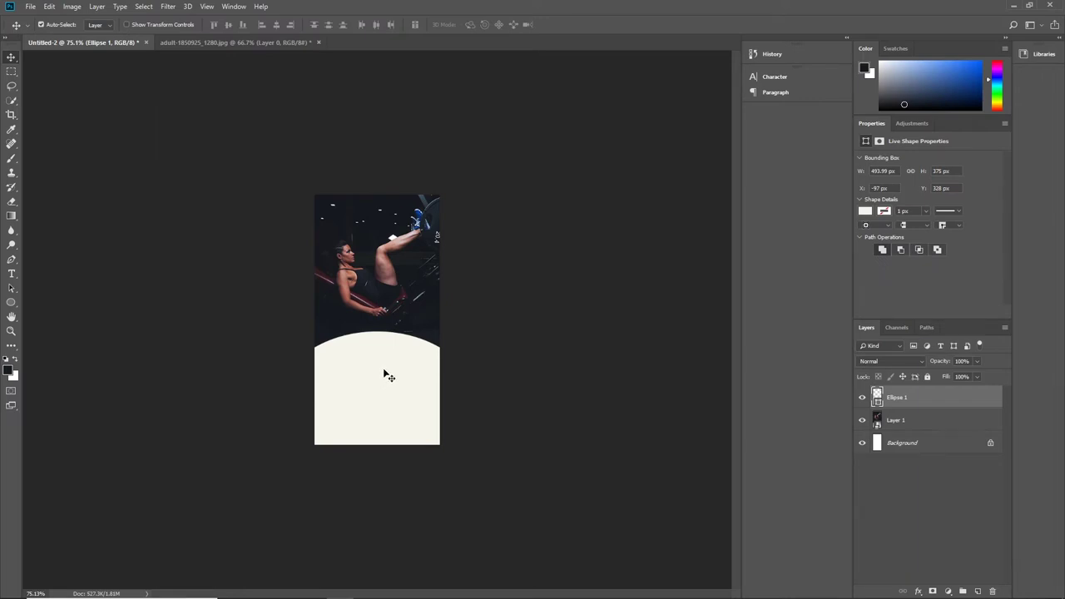
Crop away the lower part of the canvas so it ends just below the bottom edge of the leg-press photo.
{"action": "key", "text": "c"}
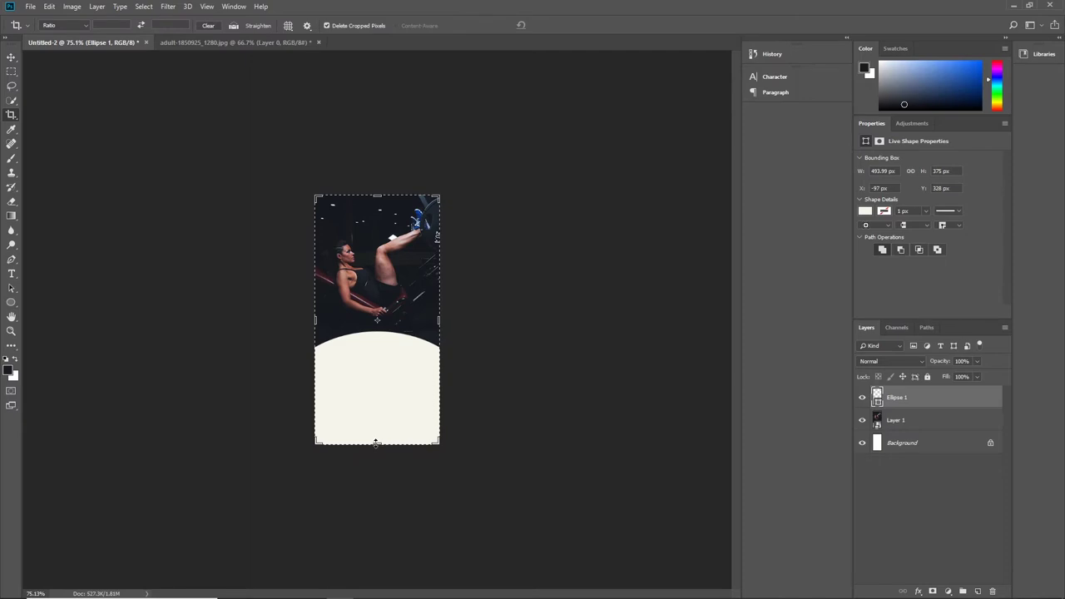
{"action": "left_click_drag", "start_coordinate": [375, 442], "coordinate": [377, 425]}
{"action": "left_click_drag", "start_coordinate": [377, 417], "coordinate": [378, 406]}
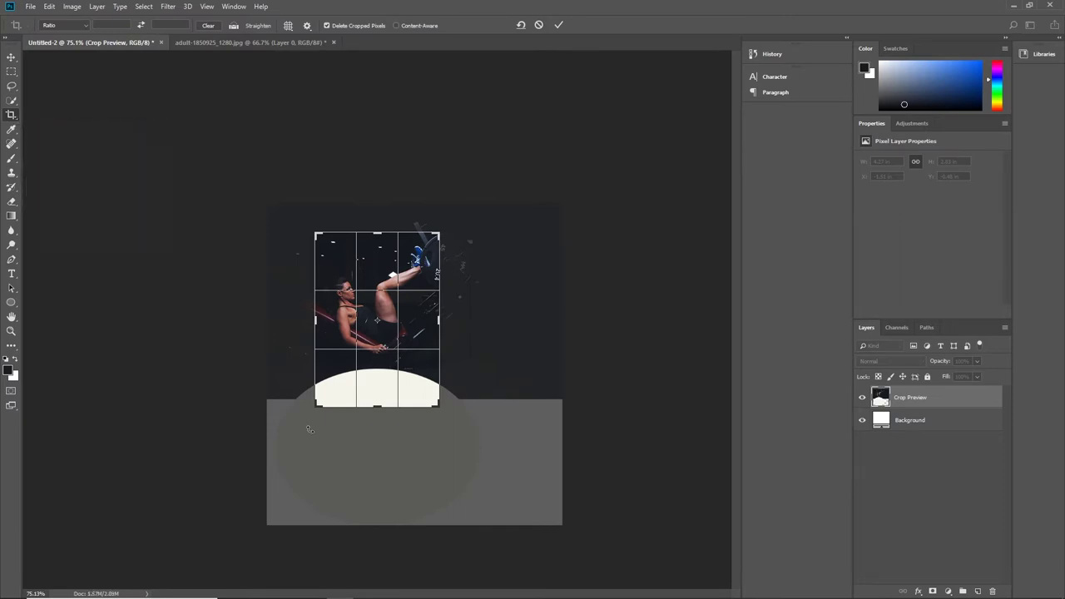
{"action": "key", "text": "Return"}
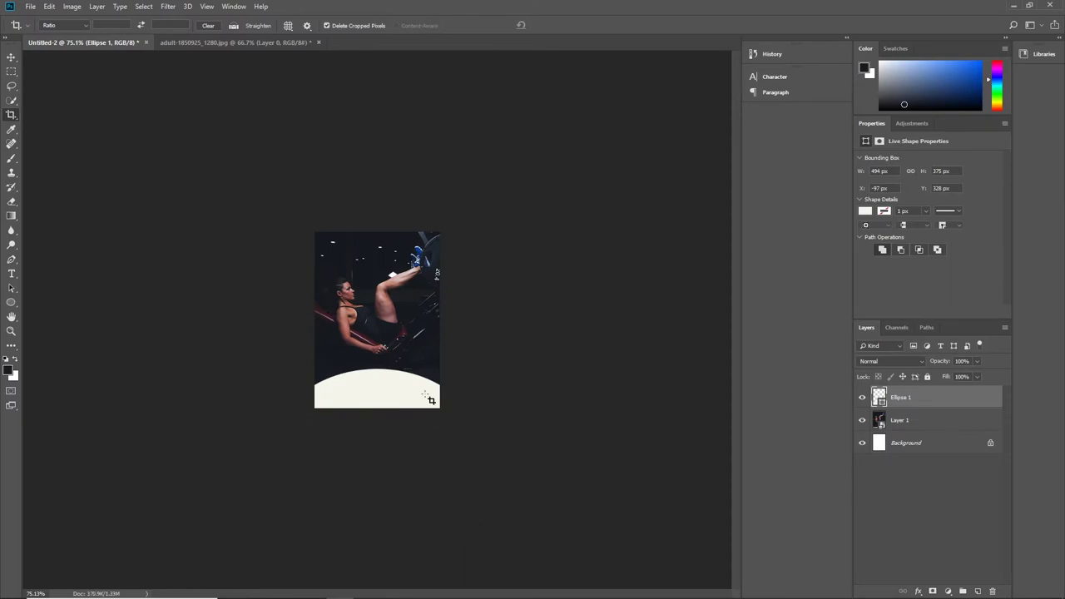
{"action": "left_click", "coordinate": [379, 412]}
{"action": "left_click_drag", "start_coordinate": [378, 405], "coordinate": [379, 405]}
{"action": "key", "text": "Return"}
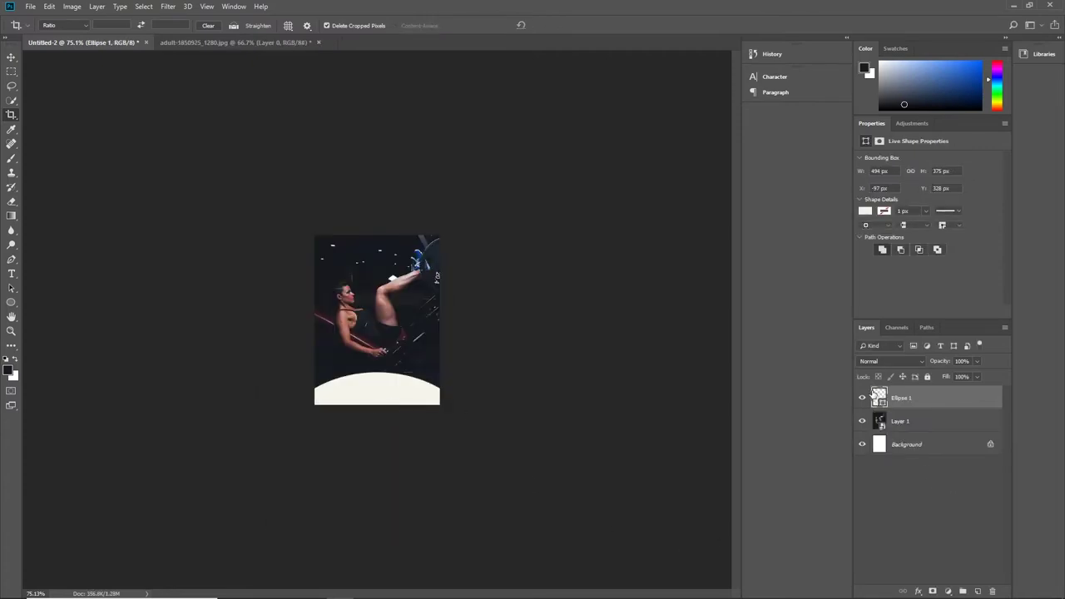
Hide the ellipse layer, then recrop the canvas wider on both sides of the woman and trim off the white strip below the photo.
{"action": "left_click", "coordinate": [862, 397]}
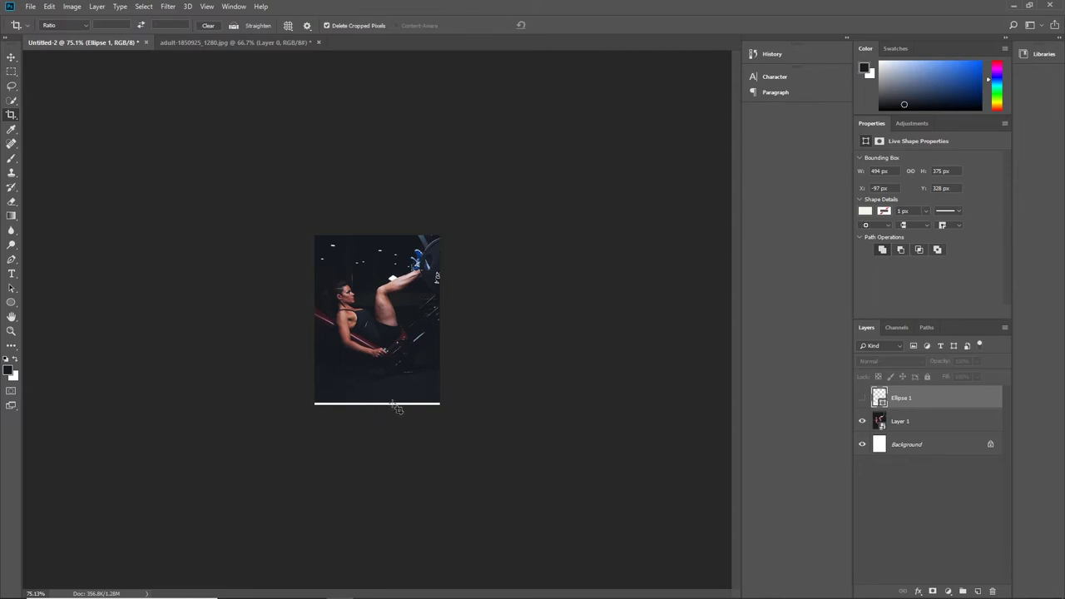
{"action": "left_click", "coordinate": [441, 319]}
{"action": "left_click_drag", "start_coordinate": [441, 319], "coordinate": [477, 320]}
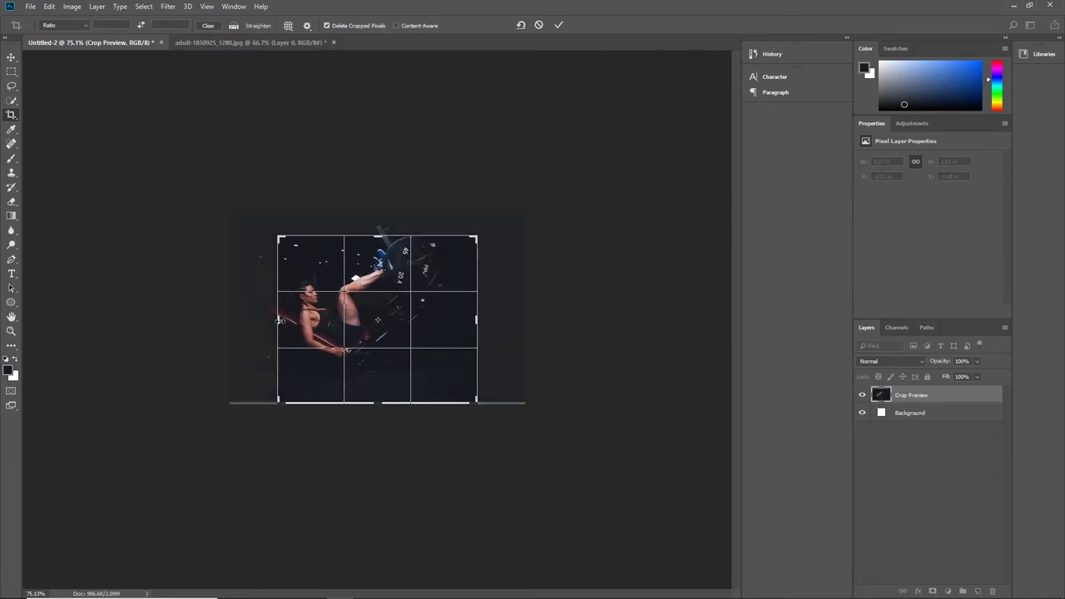
{"action": "left_click_drag", "start_coordinate": [279, 320], "coordinate": [265, 320]}
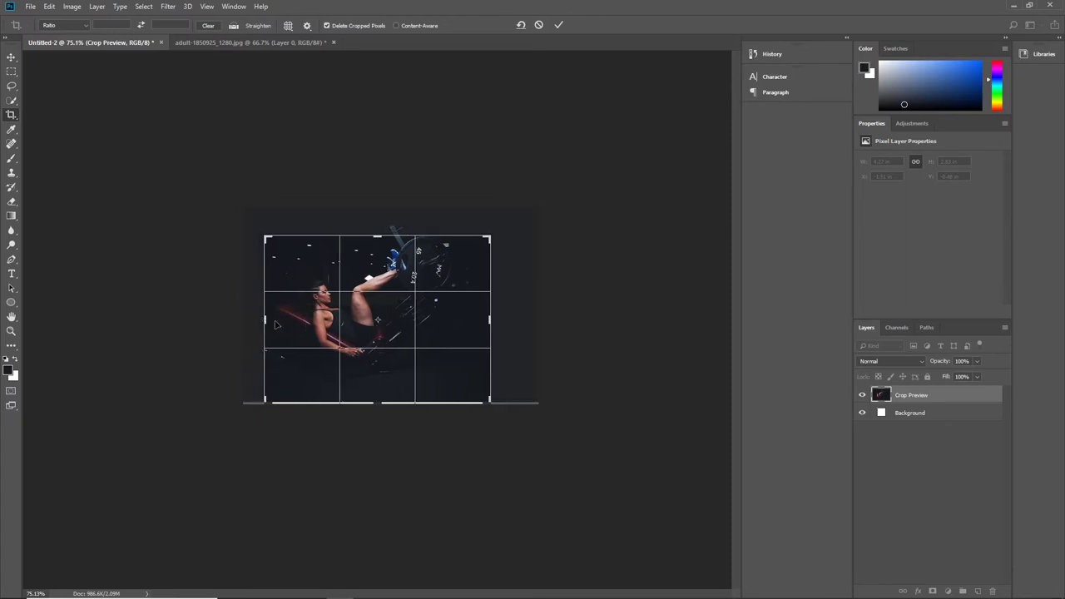
{"action": "left_click_drag", "start_coordinate": [377, 402], "coordinate": [377, 401]}
{"action": "key", "text": "Return"}
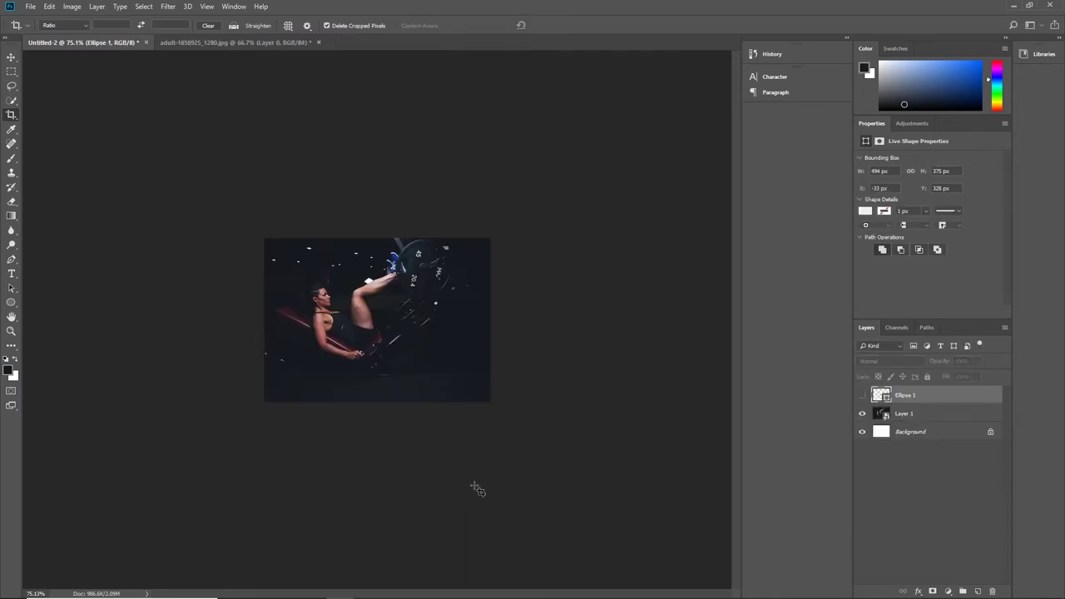
Open people-2604149_1280.jpg from the pixabay folder as a separate Photoshop document.
{"action": "left_click", "coordinate": [12, 57]}
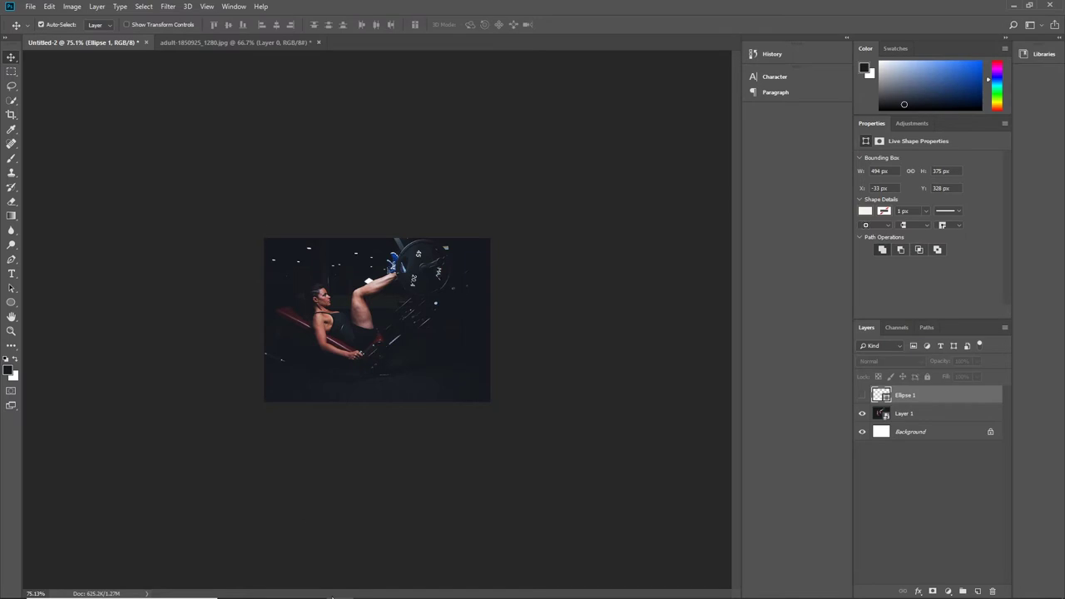
{"action": "left_click", "coordinate": [393, 592]}
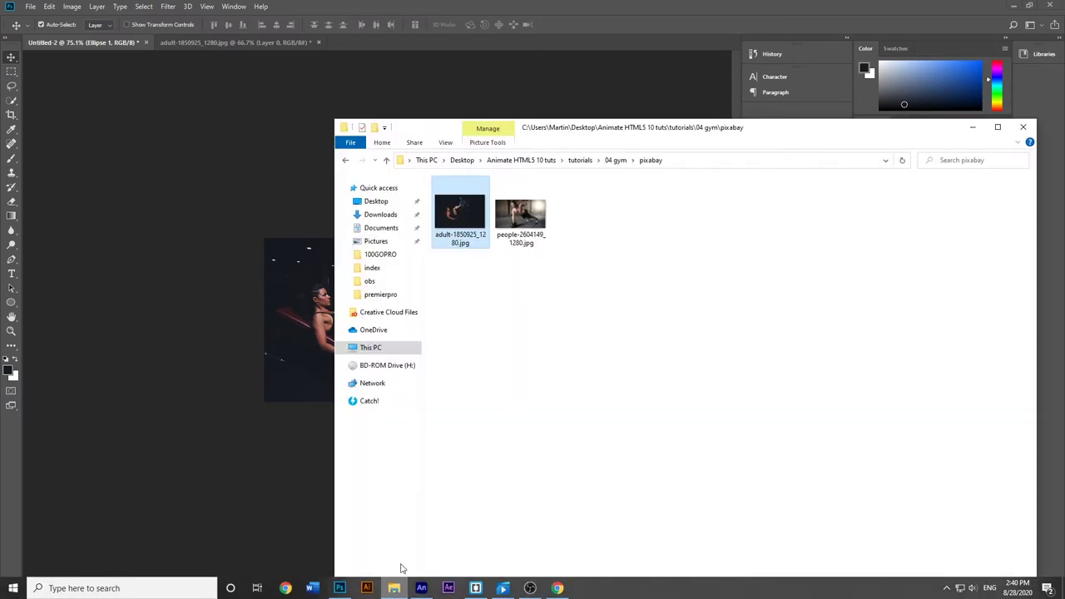
{"action": "left_click", "coordinate": [514, 232]}
{"action": "left_click_drag", "start_coordinate": [532, 231], "coordinate": [375, 42]}
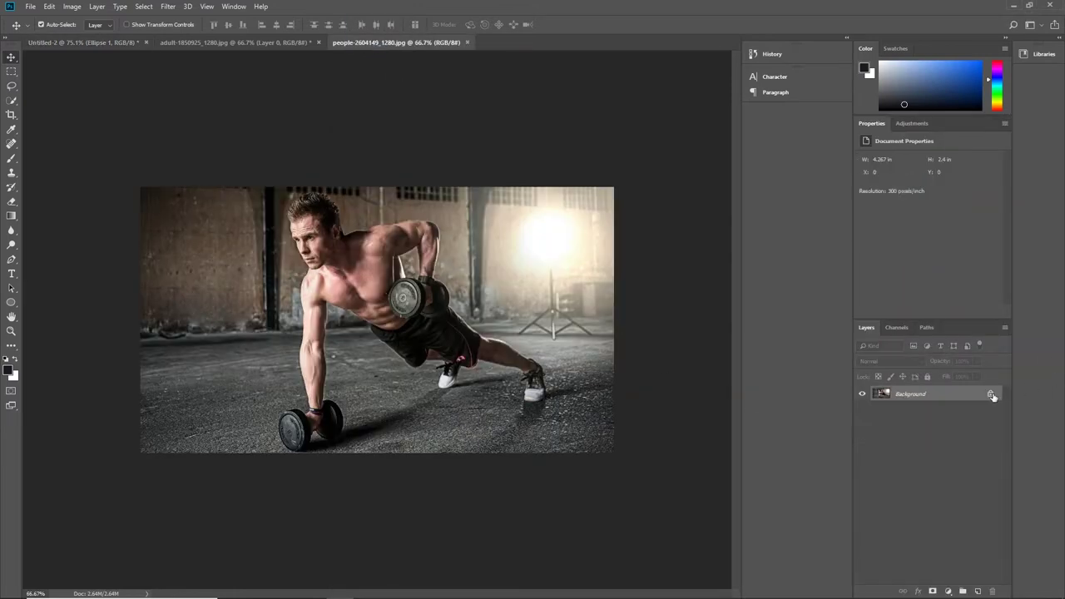
Convert the dumbbell photo's background to a normal layer, copy it into the cropped Untitled-2 document, and make it a smart object.
{"action": "left_click_drag", "start_coordinate": [481, 376], "coordinate": [471, 350]}
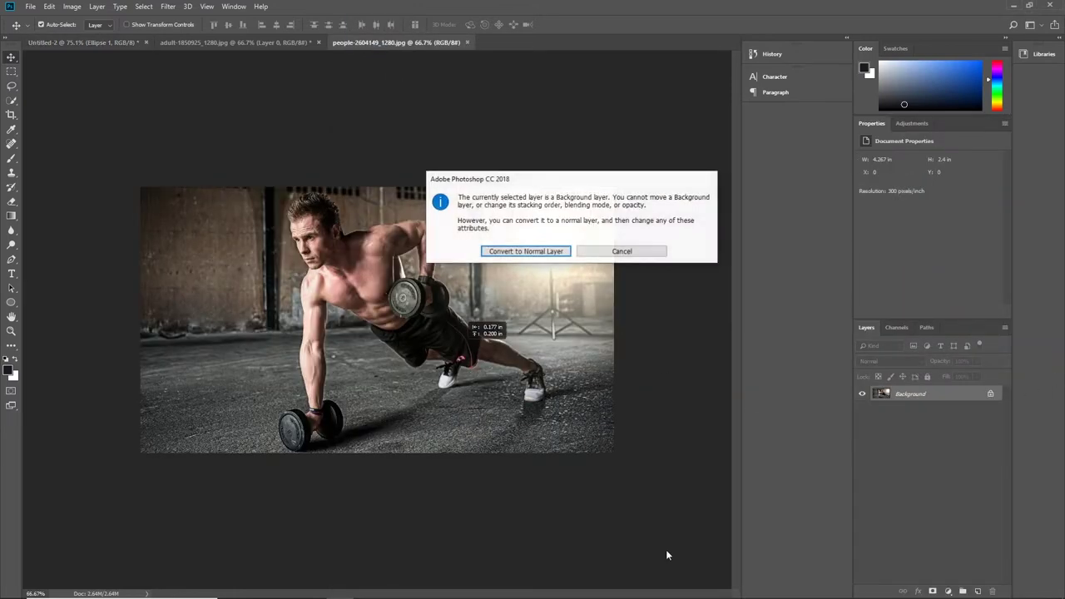
{"action": "left_click", "coordinate": [516, 251]}
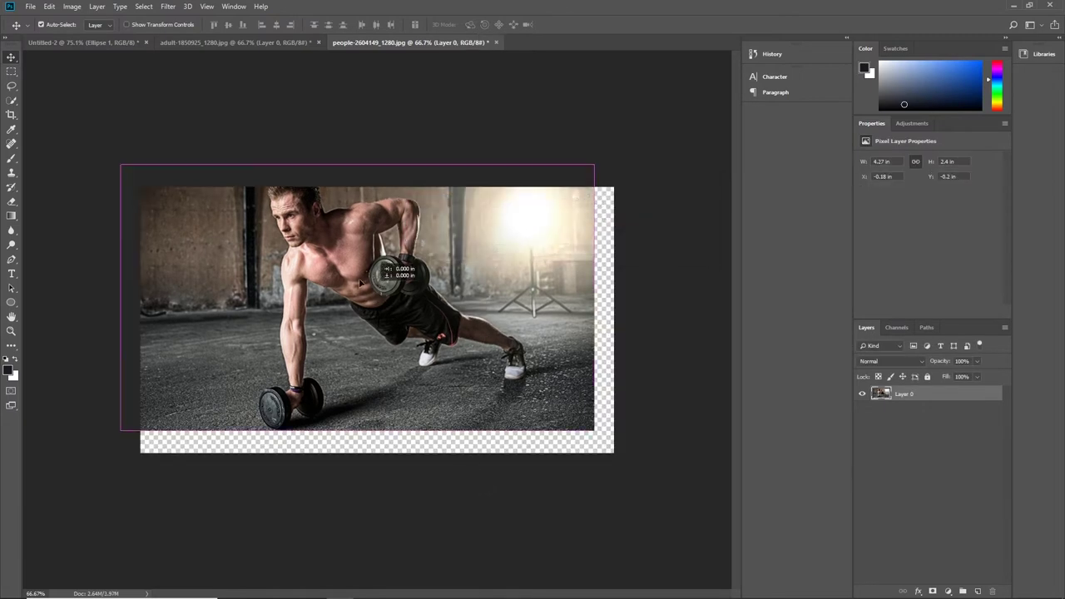
{"action": "left_click_drag", "start_coordinate": [387, 278], "coordinate": [396, 335]}
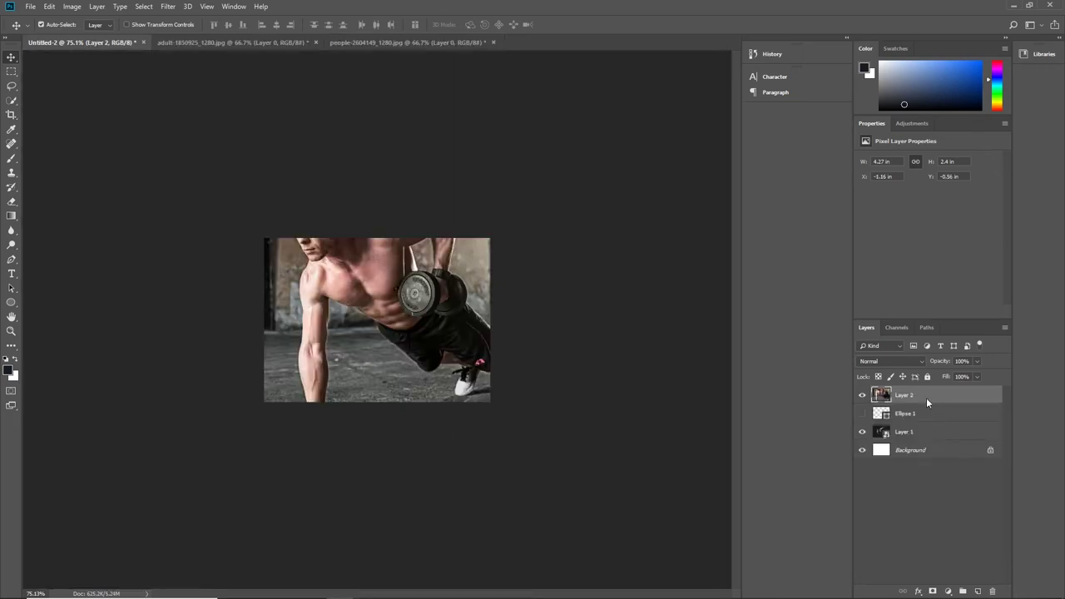
{"action": "right_click", "coordinate": [927, 402]}
{"action": "left_click", "coordinate": [833, 286]}
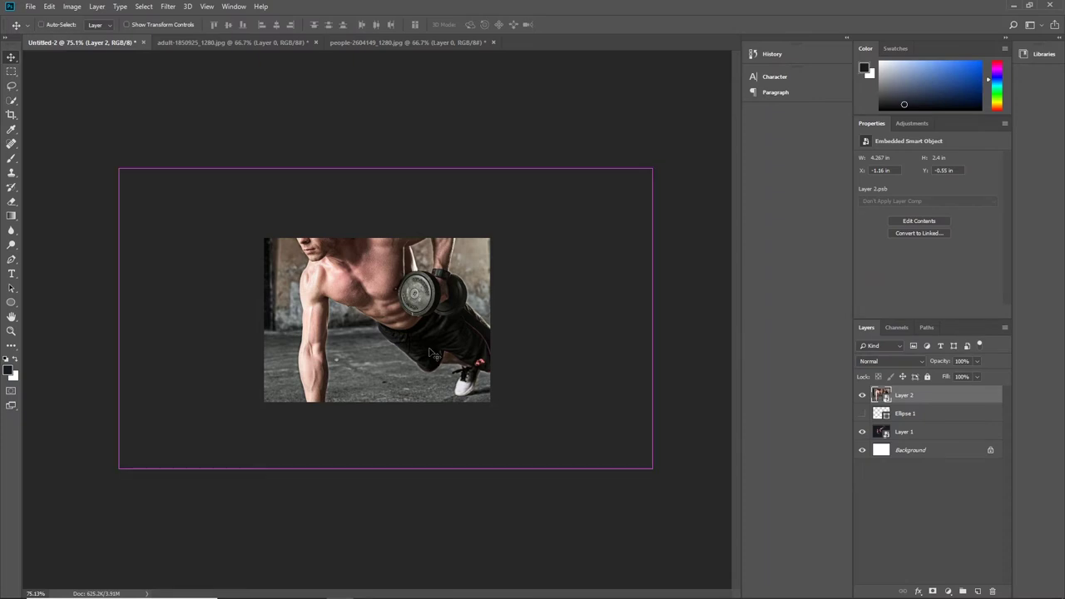
Scale the dumbbell photo layer down about its centre to about 59% and nudge it 4 px down.
{"action": "key", "text": "ctrl+t"}
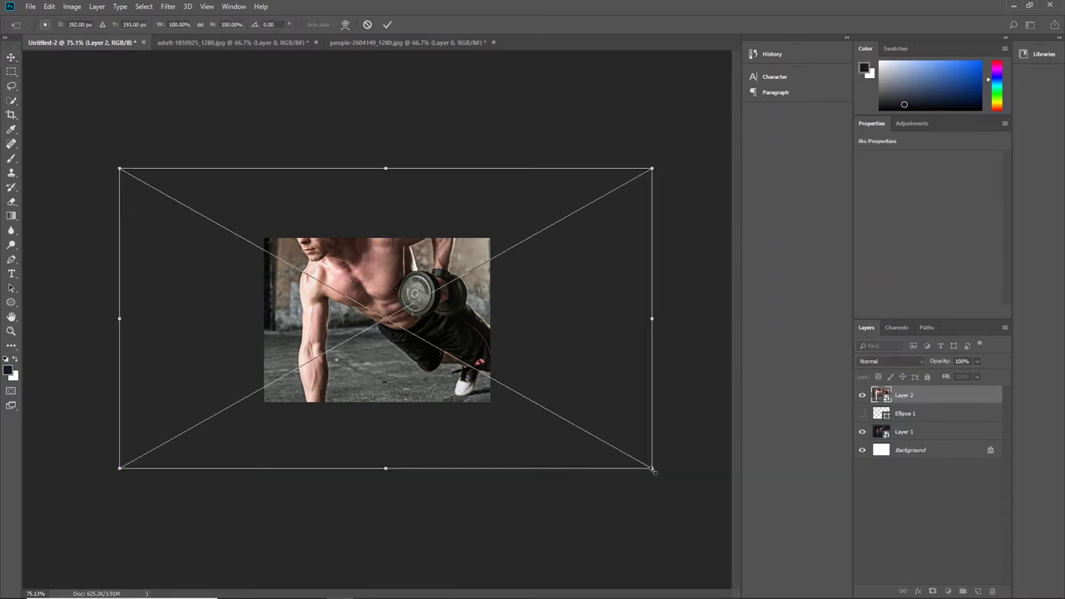
{"action": "left_click_drag", "start_coordinate": [653, 471], "coordinate": [541, 414]}
{"action": "key", "text": "Down"}
{"action": "key", "text": "Down"}
{"action": "key", "text": "Down"}
{"action": "key", "text": "Down"}
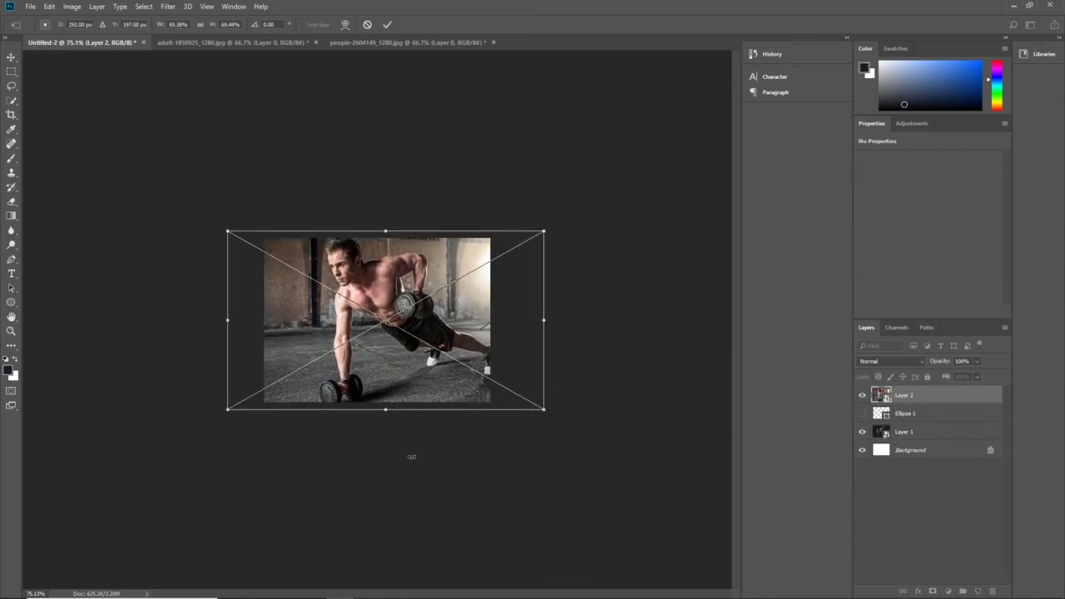
Shrink the dumbbell photo slightly more, to about 57%, and apply the transformation.
{"action": "key", "text": "ctrl+plus"}
{"action": "key", "text": "ctrl+plus"}
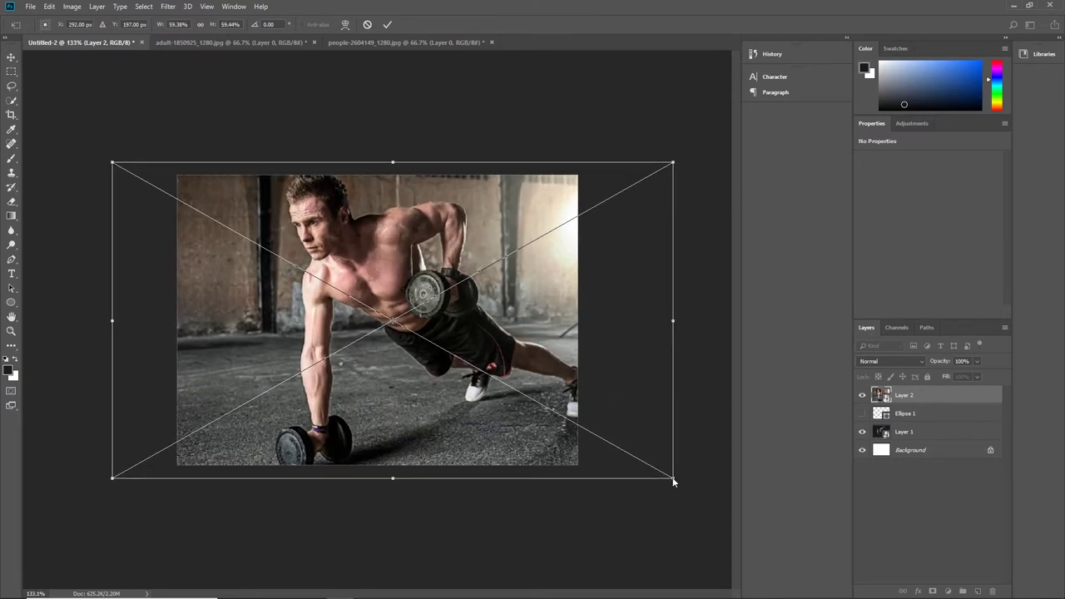
{"action": "left_click_drag", "start_coordinate": [673, 479], "coordinate": [663, 474]}
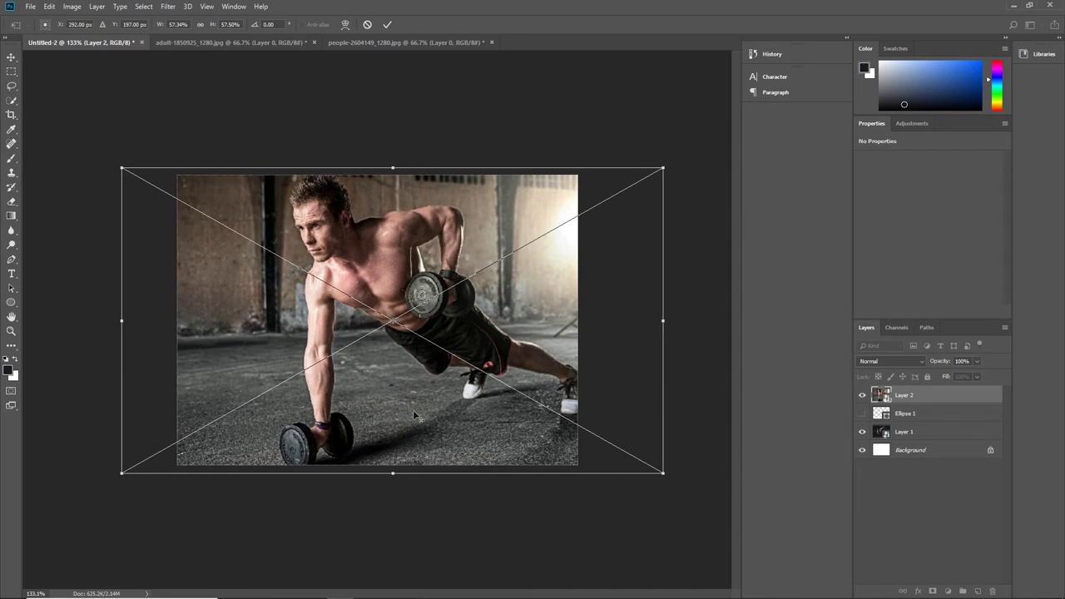
{"action": "key", "text": "ctrl+plus"}
{"action": "key", "text": "ctrl+minus"}
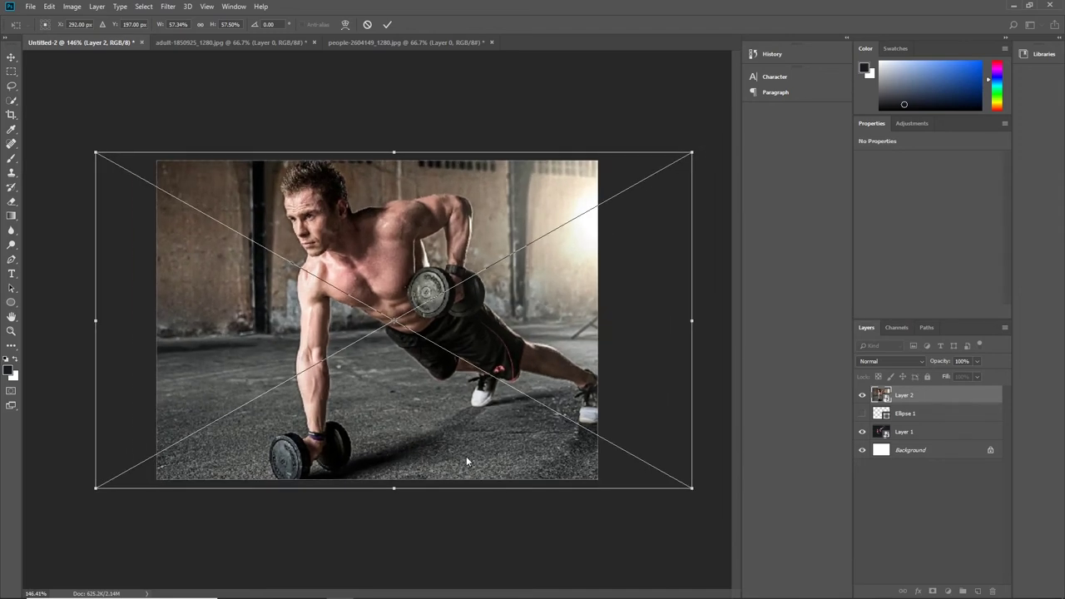
{"action": "key", "text": "alt+space"}
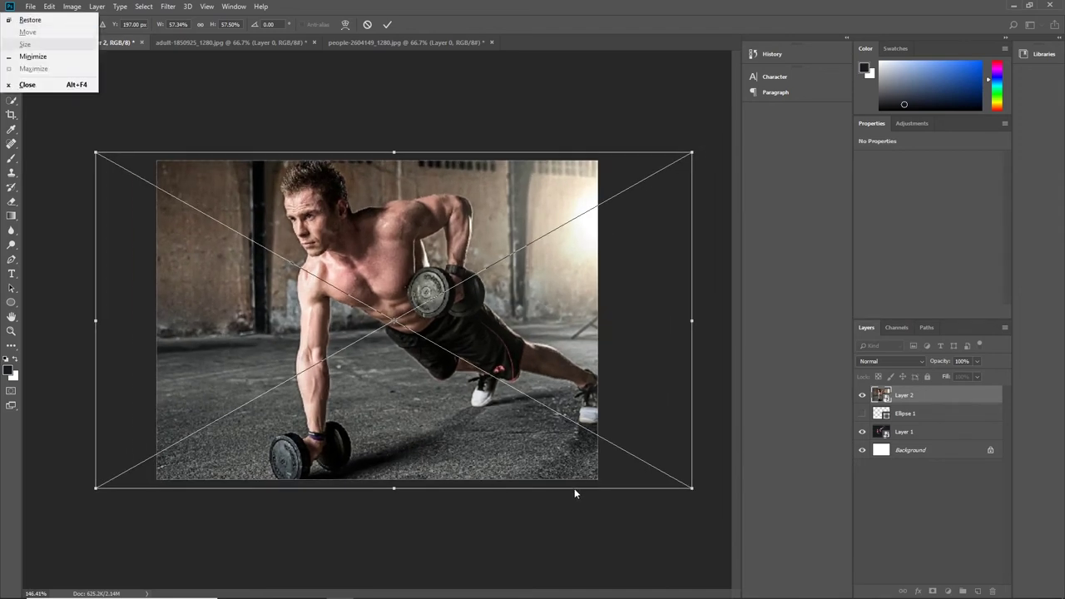
{"action": "key", "text": "Escape"}
{"action": "key", "text": "Return"}
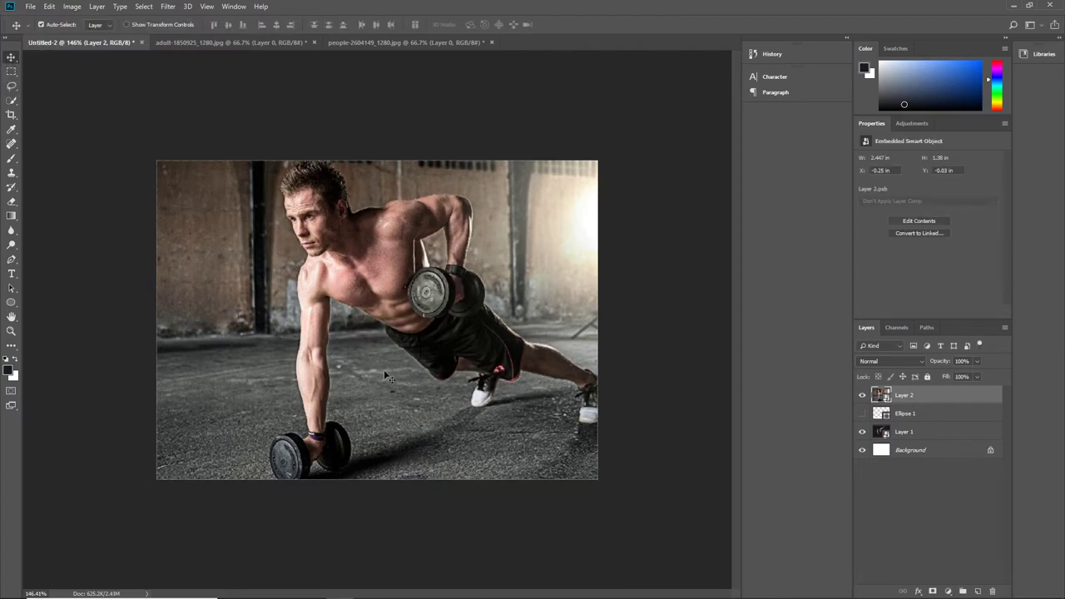
Move the dumbbell photo slightly up and to the left so the man's front shoe sits fully inside the canvas.
{"action": "left_click_drag", "start_coordinate": [590, 420], "coordinate": [587, 417]}
{"action": "key", "text": "Left"}
{"action": "key", "text": "Left"}
{"action": "key", "text": "Left"}
{"action": "key", "text": "Left"}
{"action": "key", "text": "Left"}
{"action": "key", "text": "Left"}
{"action": "key", "text": "Left"}
{"action": "key", "text": "Left"}
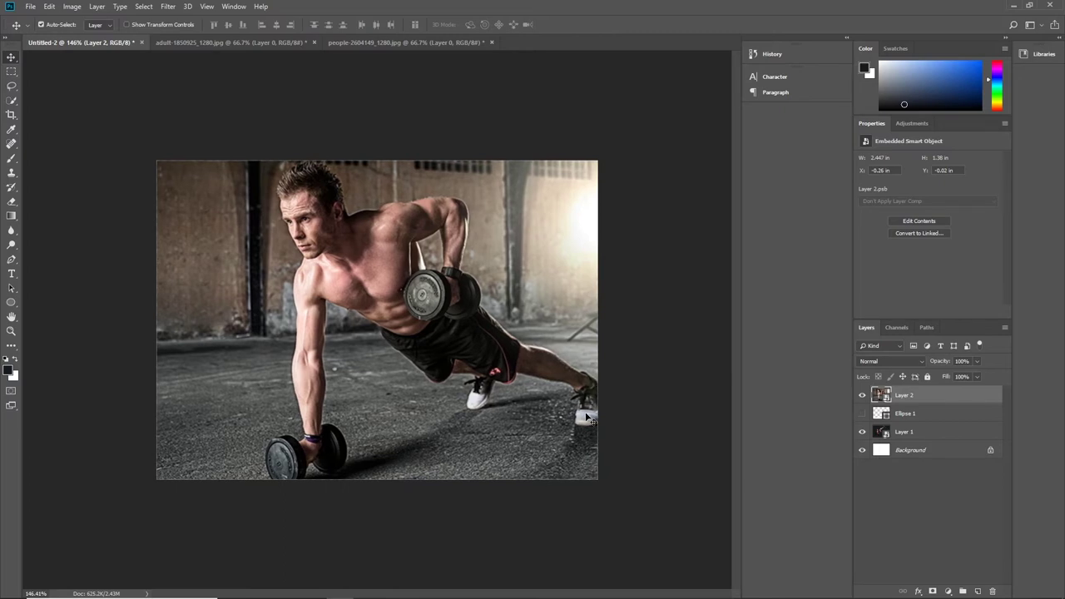
{"action": "key", "text": "Left"}
{"action": "key", "text": "Left"}
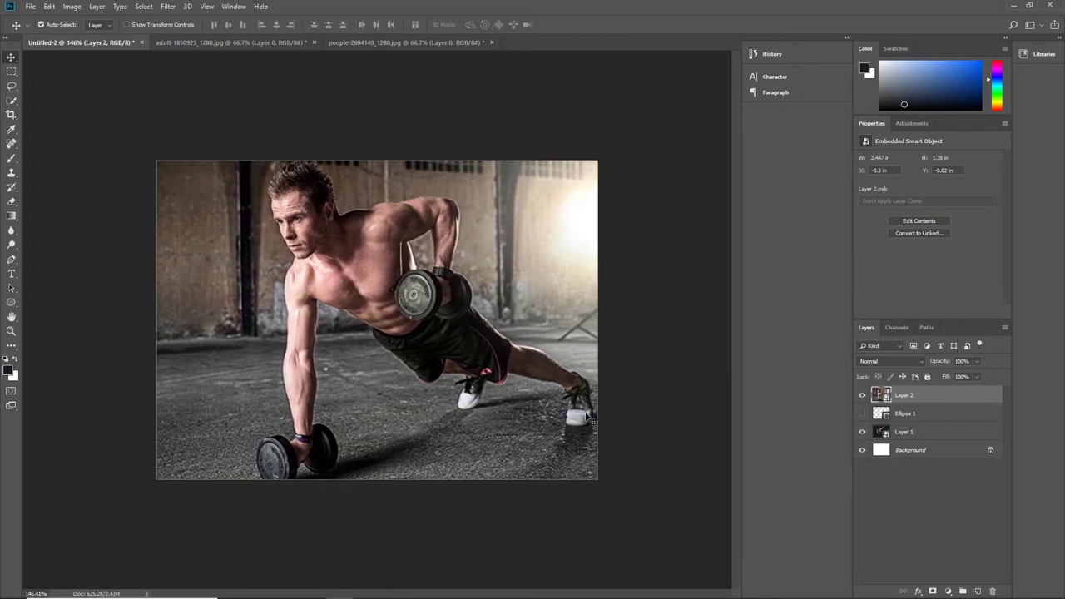
{"action": "key", "text": "Down"}
{"action": "key", "text": "Down"}
{"action": "key", "text": "Up"}
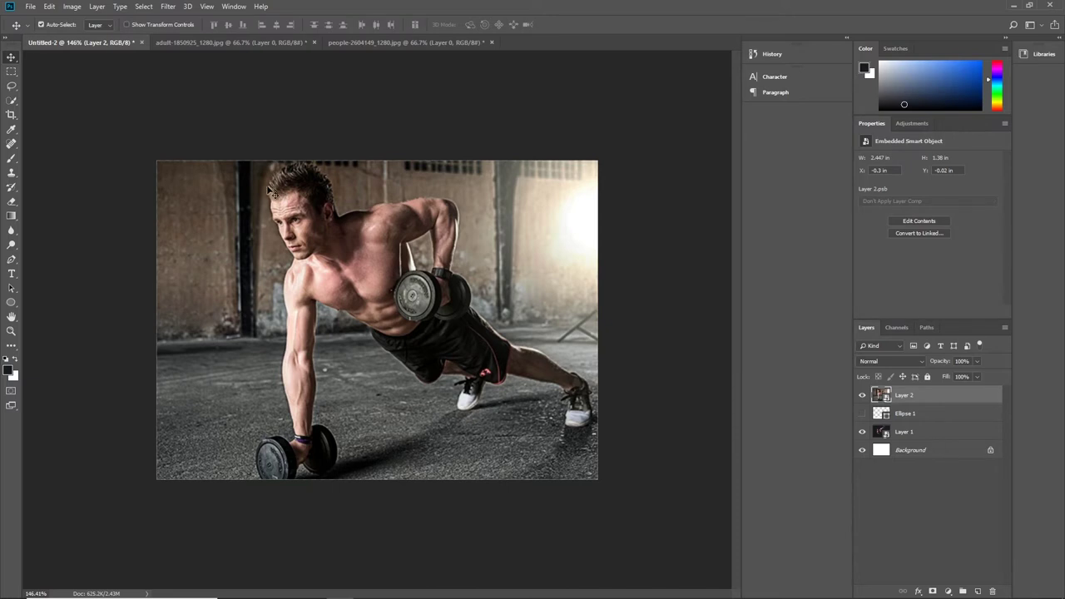
Compare the dumbbell photo with the leg-press photo beneath, and add a dark blue #151a22 solid color fill layer on top.
{"action": "left_click", "coordinate": [863, 397]}
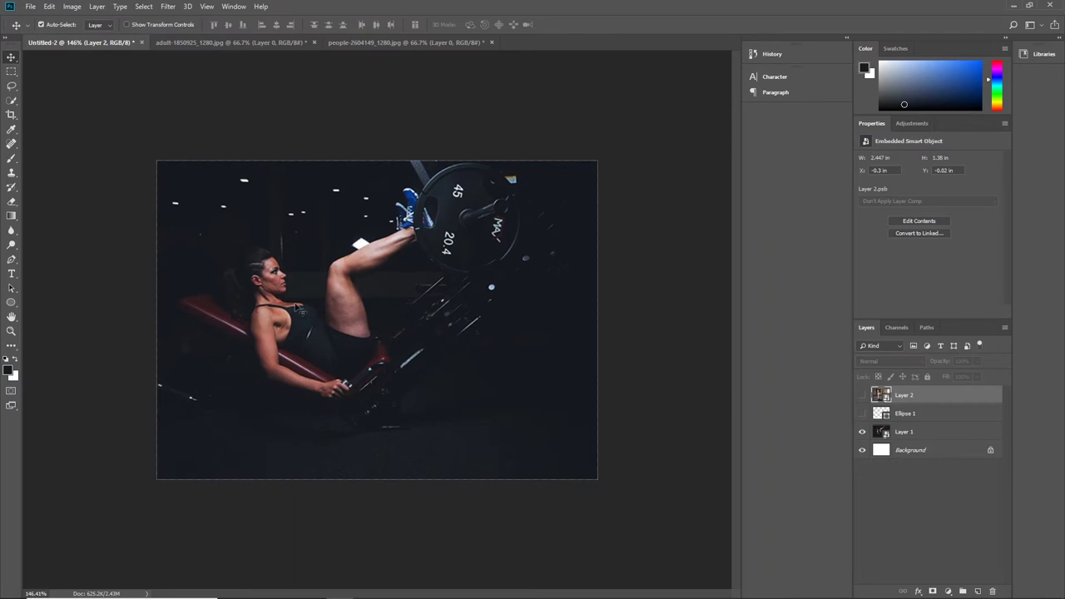
{"action": "left_click", "coordinate": [863, 396]}
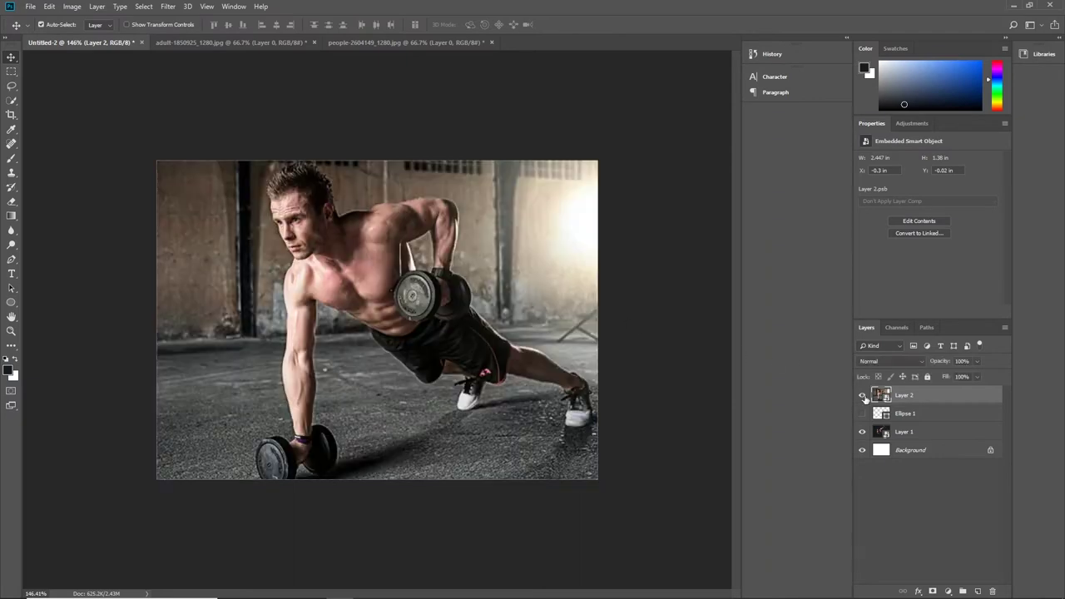
{"action": "left_click", "coordinate": [949, 592]}
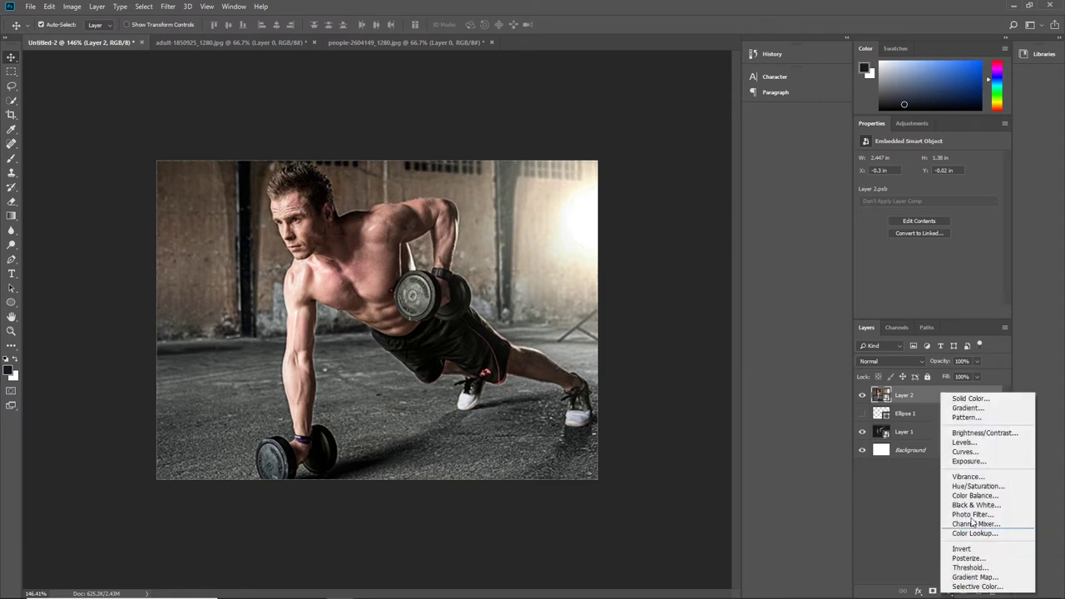
{"action": "left_click", "coordinate": [973, 401]}
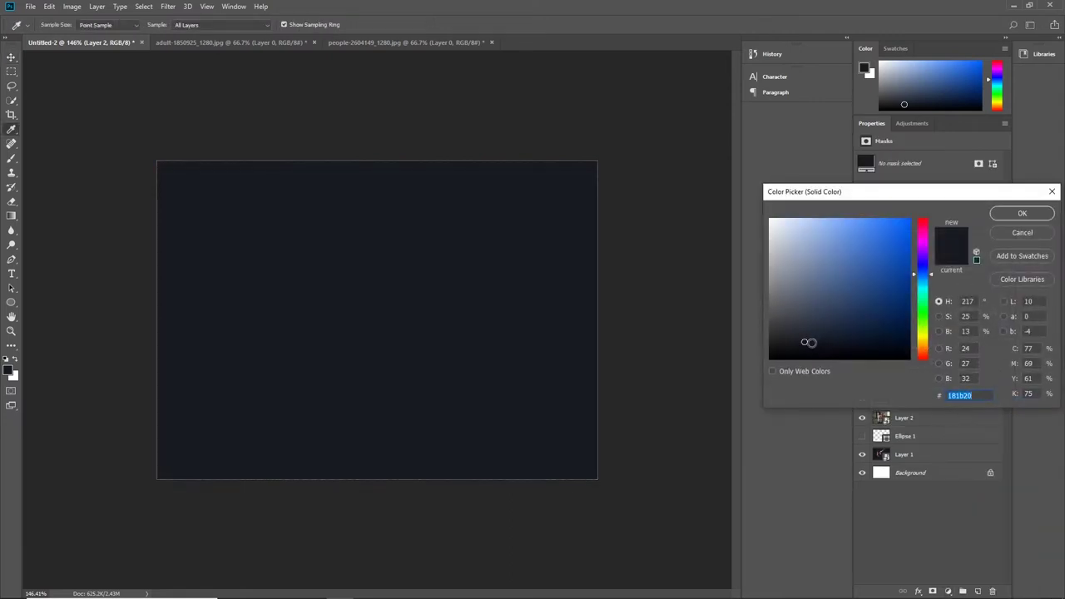
{"action": "left_click", "coordinate": [811, 335]}
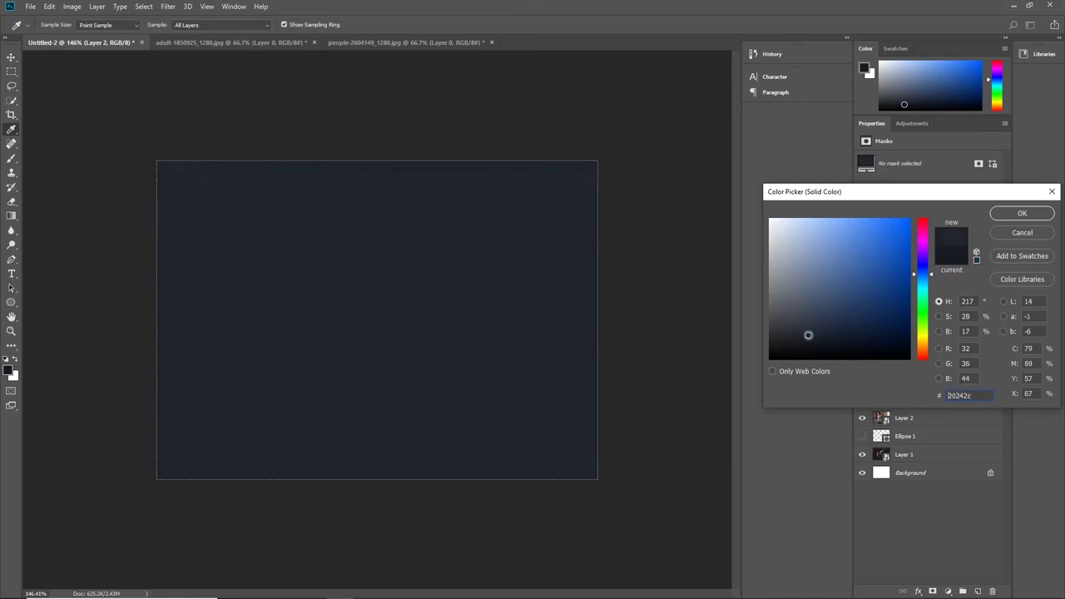
{"action": "left_click_drag", "start_coordinate": [808, 335], "coordinate": [806, 336]}
{"action": "left_click", "coordinate": [823, 341]}
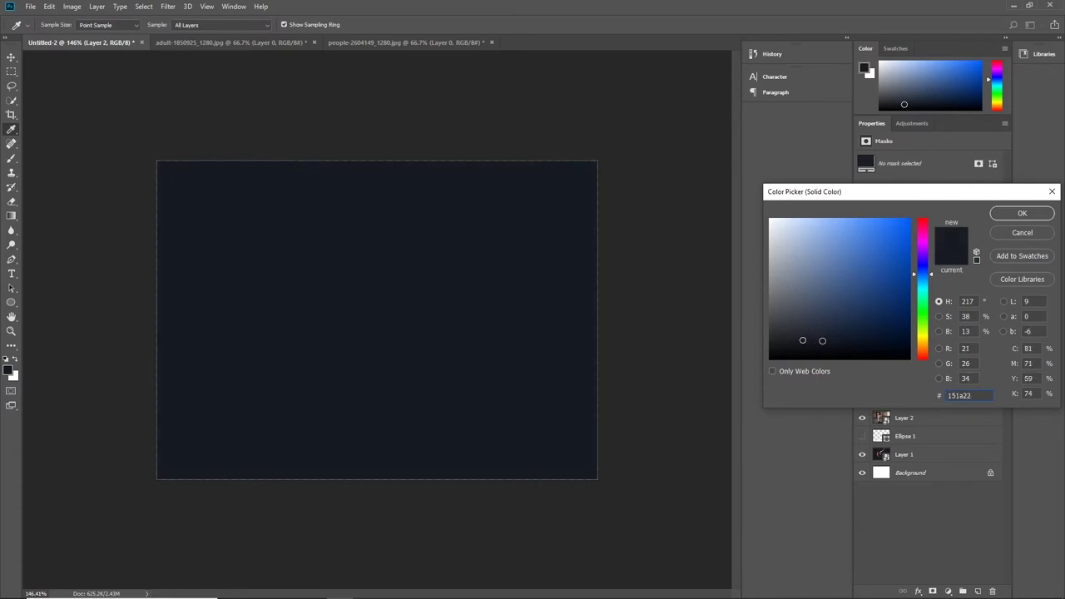
{"action": "left_click", "coordinate": [1021, 214]}
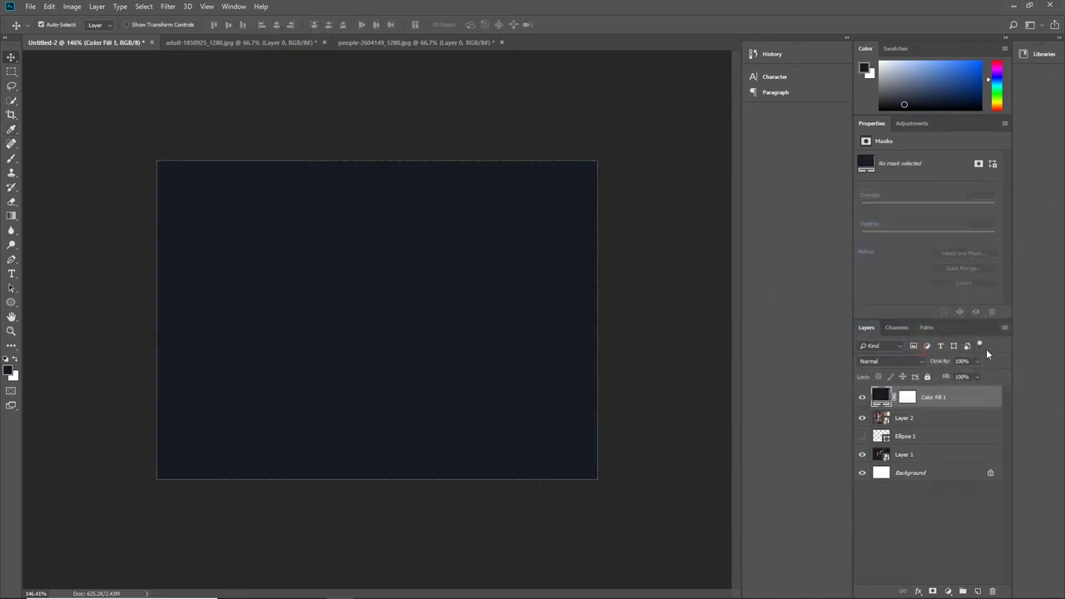
Set the color fill layer's blend mode to Multiply and its opacity to 50%.
{"action": "left_click", "coordinate": [920, 362]}
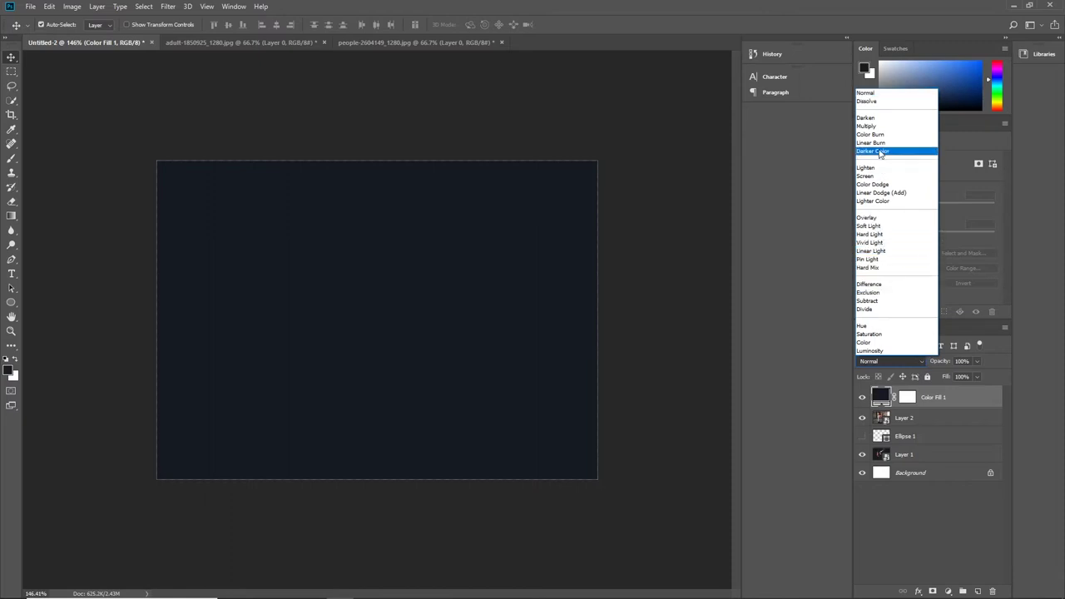
{"action": "left_click", "coordinate": [872, 127]}
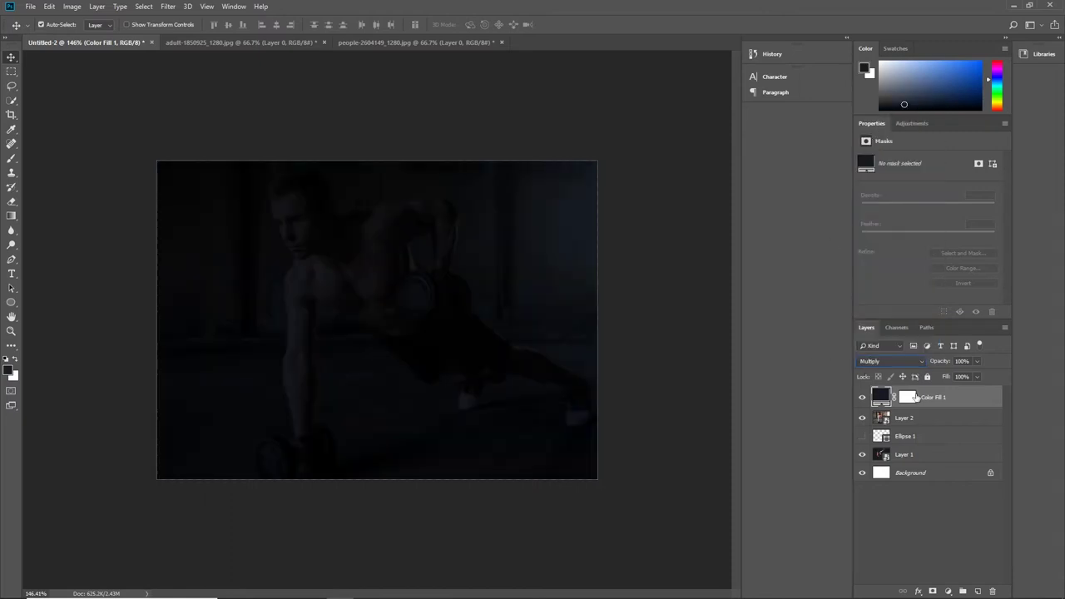
{"action": "left_click", "coordinate": [978, 362]}
{"action": "left_click_drag", "start_coordinate": [963, 376], "coordinate": [952, 377]}
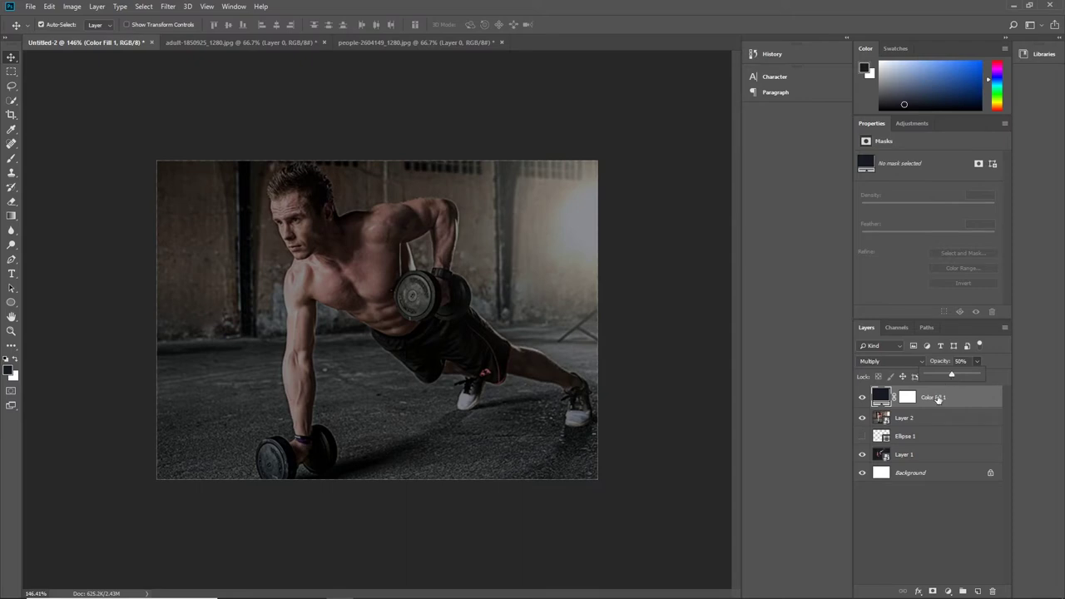
Recolor the fill layer to the lighter blue #25354f and lower its opacity to about 41%.
{"action": "double_click", "coordinate": [881, 397]}
{"action": "mouse_move", "coordinate": [828, 310]}
{"action": "left_mouse_down"}
{"action": "mouse_move", "coordinate": [837, 327]}
{"action": "mouse_move", "coordinate": [845, 311]}
{"action": "mouse_move", "coordinate": [821, 309]}
{"action": "mouse_move", "coordinate": [844, 315]}
{"action": "left_mouse_up"}
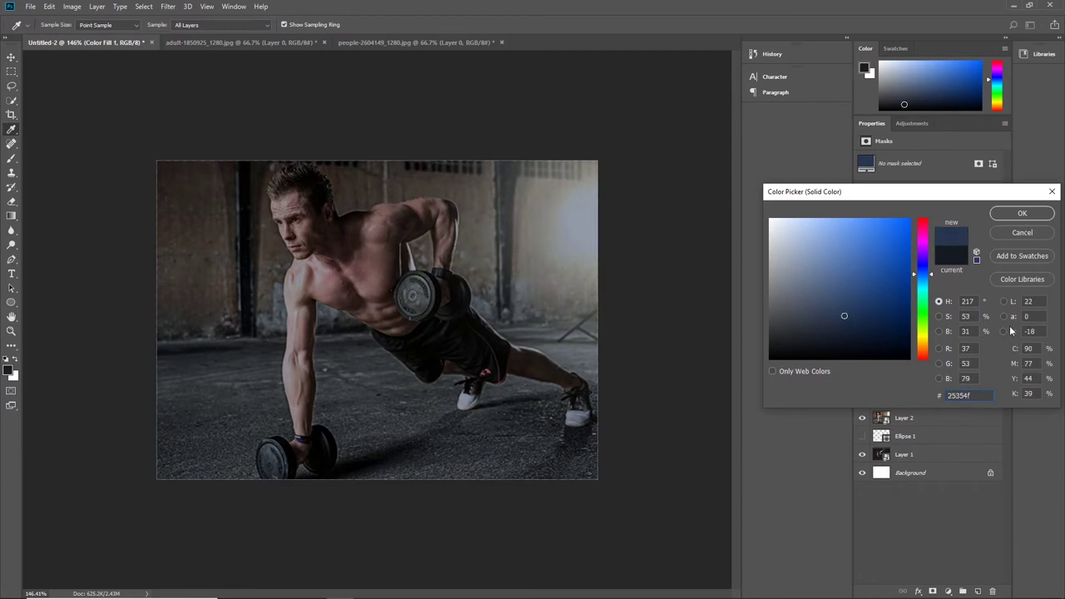
{"action": "left_click", "coordinate": [1025, 213]}
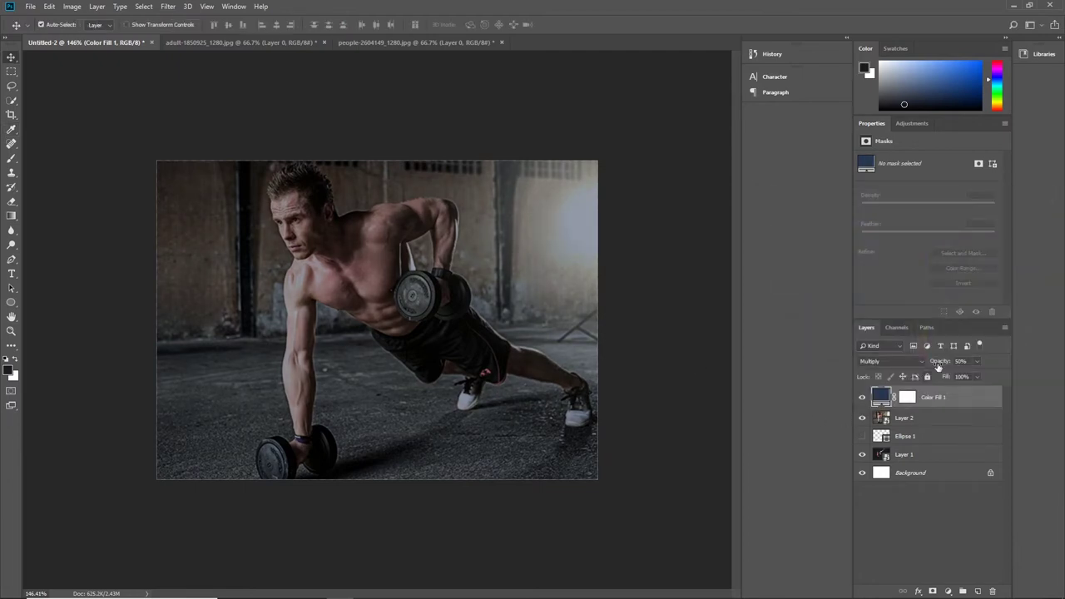
{"action": "left_click_drag", "start_coordinate": [977, 375], "coordinate": [973, 376]}
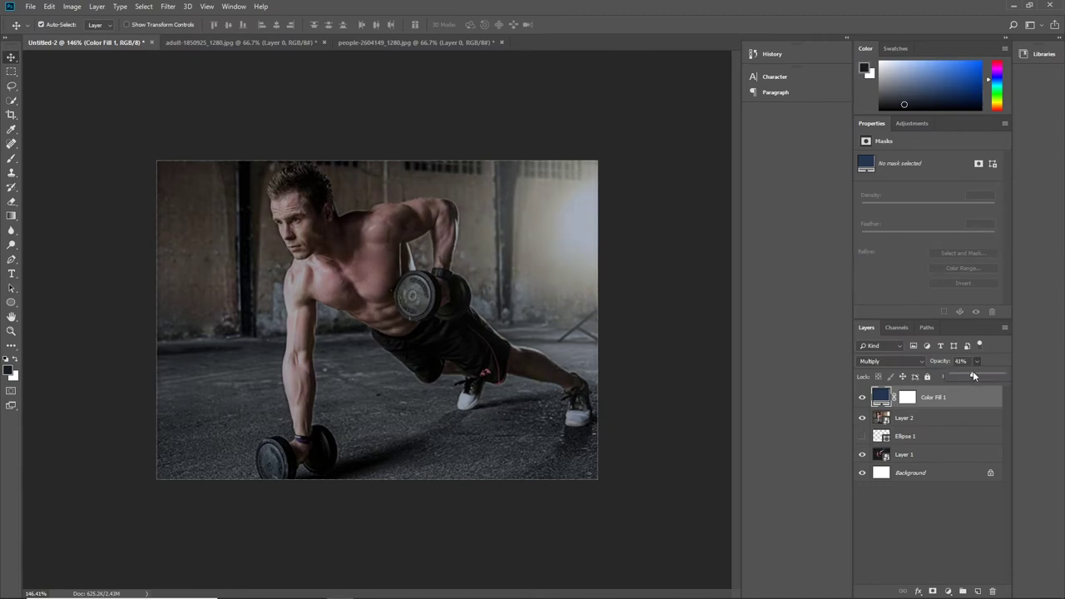
{"action": "left_click", "coordinate": [930, 526]}
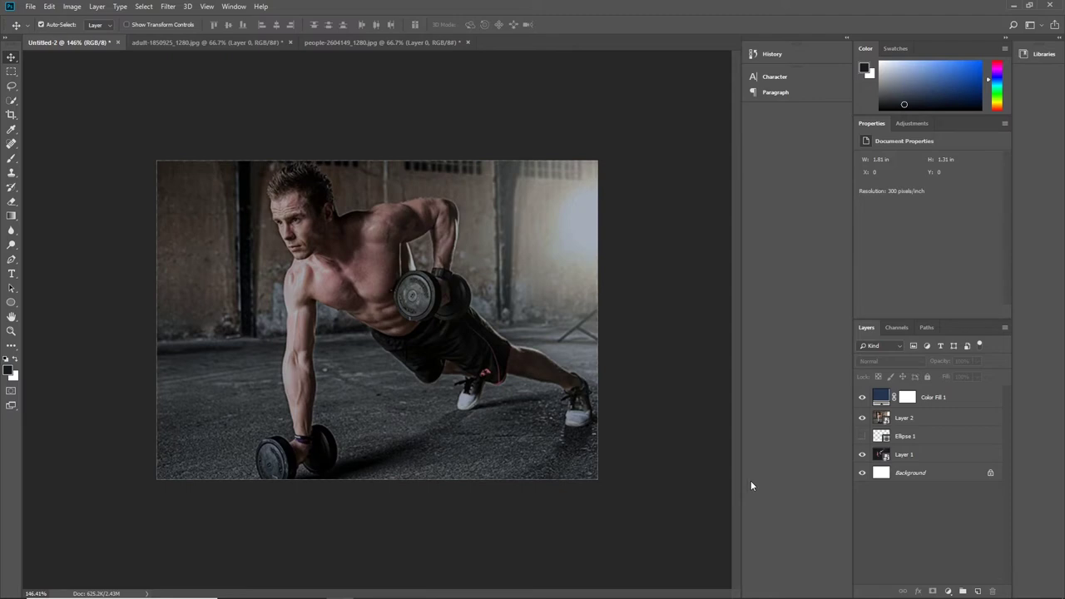
Compare both gym photos with and without the blue color fill by toggling the visibility of Color Fill 1 and Layer 2.
{"action": "left_click", "coordinate": [862, 397]}
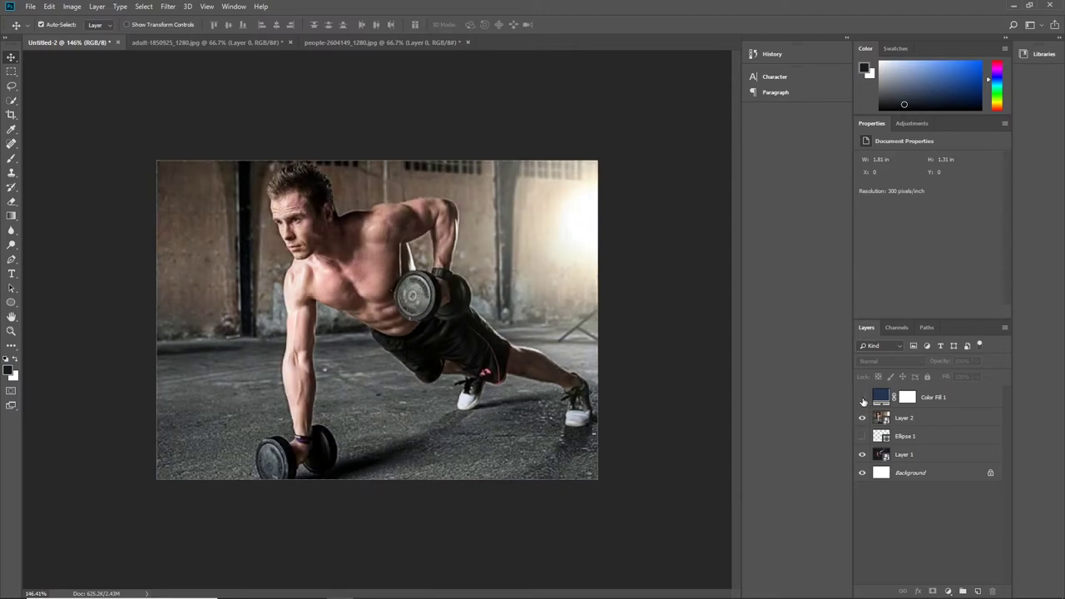
{"action": "left_click", "coordinate": [862, 397]}
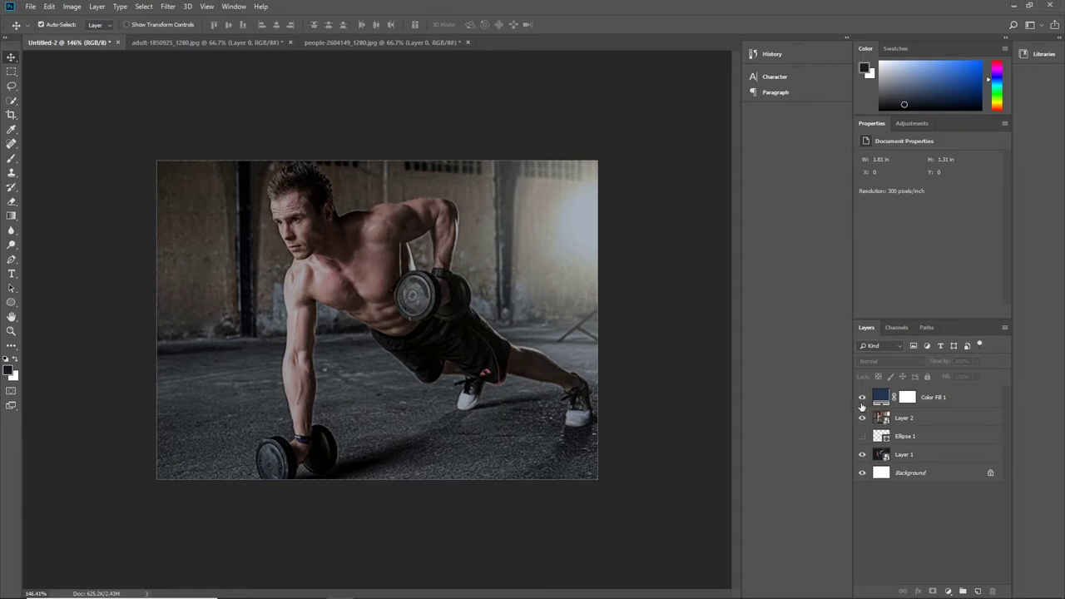
{"action": "left_click", "coordinate": [862, 418]}
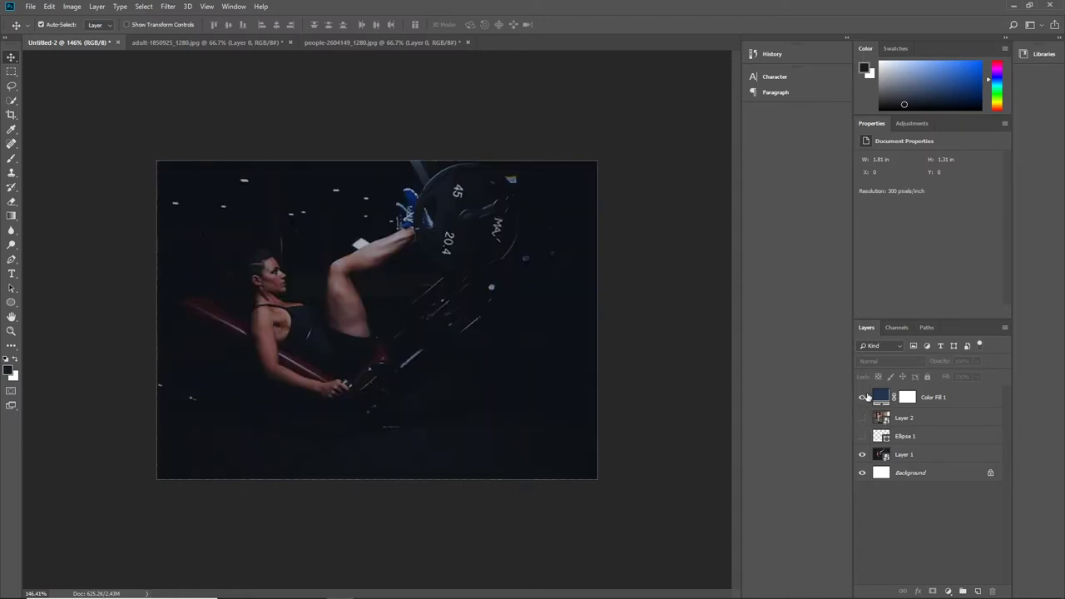
{"action": "left_click", "coordinate": [862, 398]}
{"action": "left_click", "coordinate": [862, 398]}
{"action": "left_click", "coordinate": [862, 400]}
{"action": "left_click", "coordinate": [862, 418]}
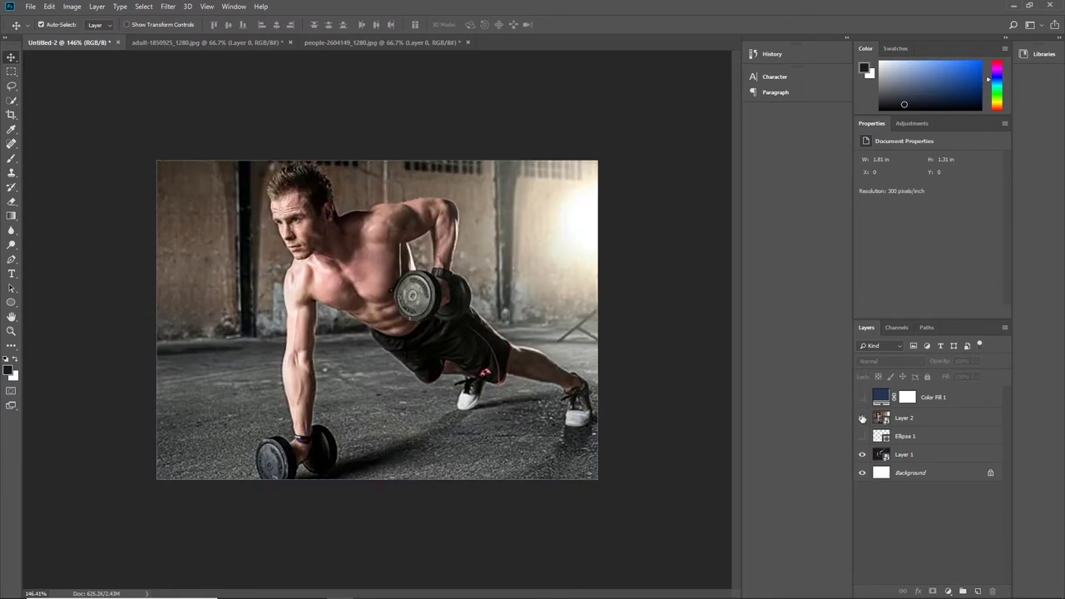
{"action": "left_click", "coordinate": [863, 397]}
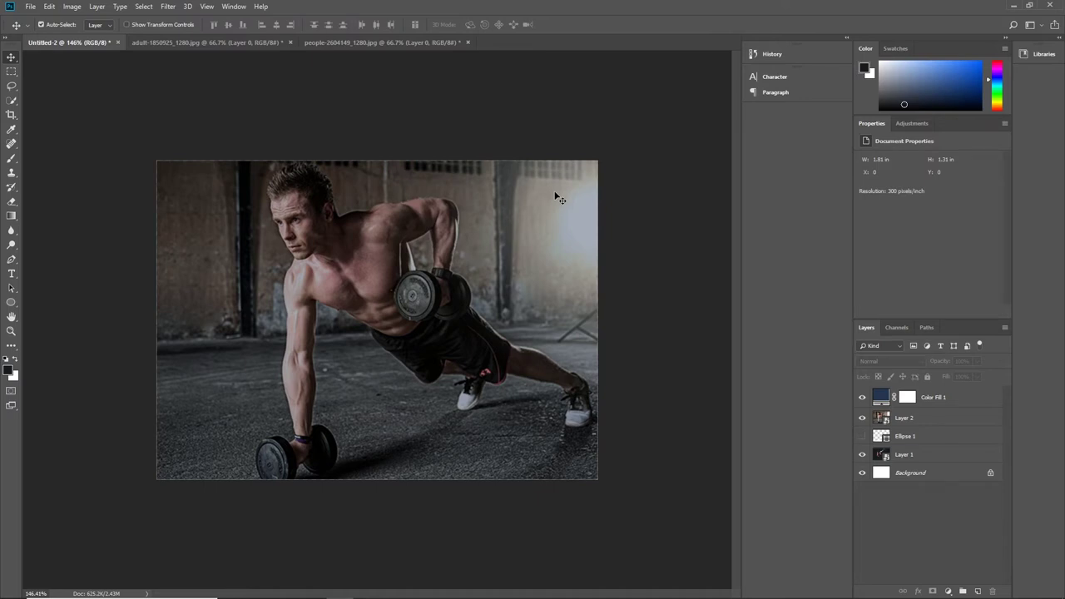
Prepare the tinted dumbbell photo for legacy web export as a JPEG, adjusting the quality within the Medium range.
{"action": "left_click", "coordinate": [31, 8]}
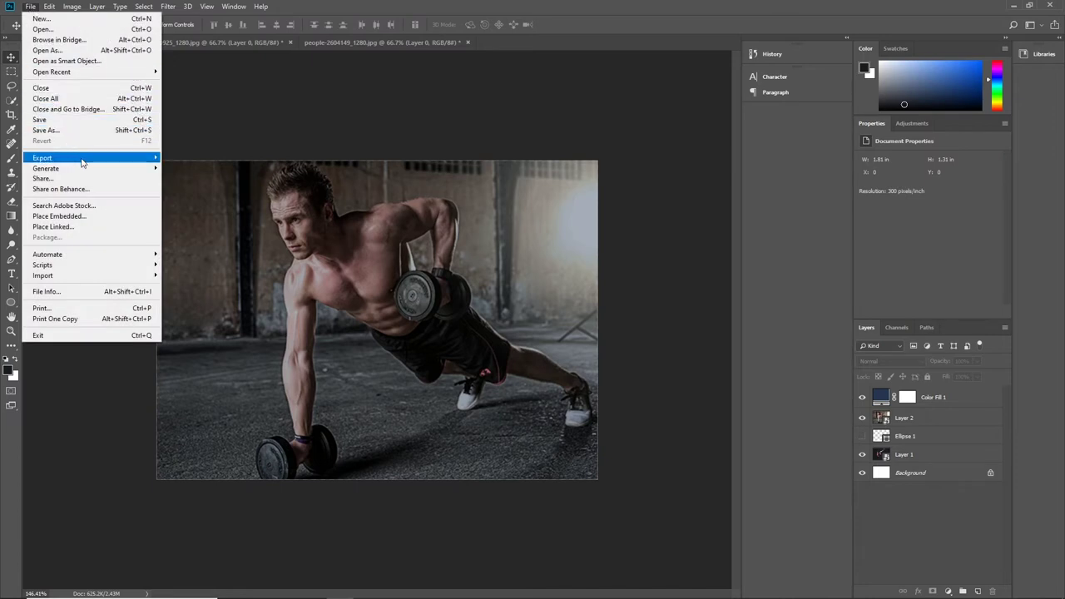
{"action": "mouse_move", "coordinate": [125, 160]}
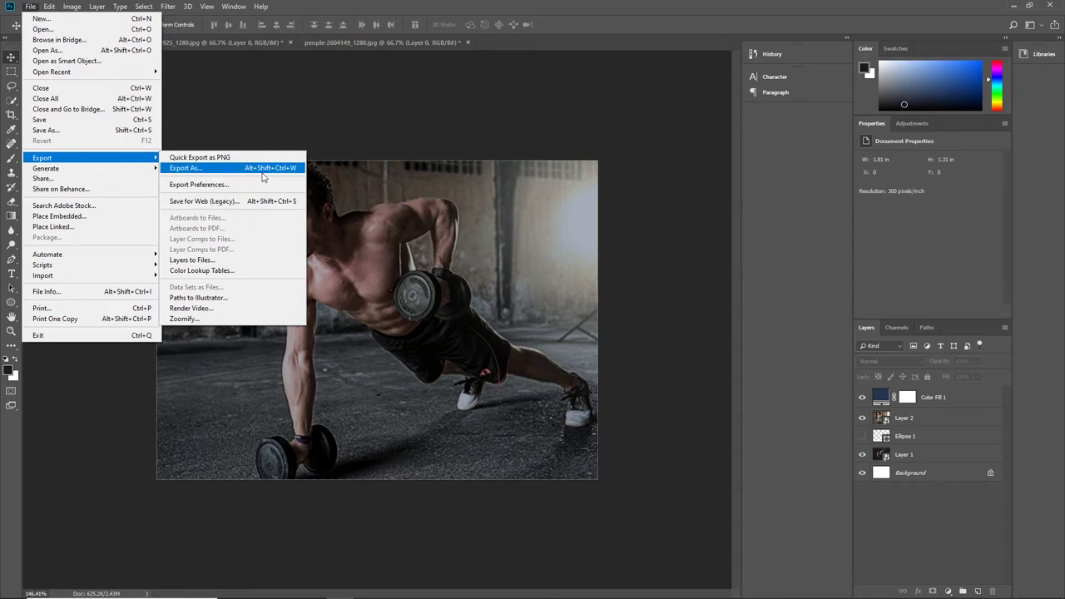
{"action": "left_click", "coordinate": [259, 205]}
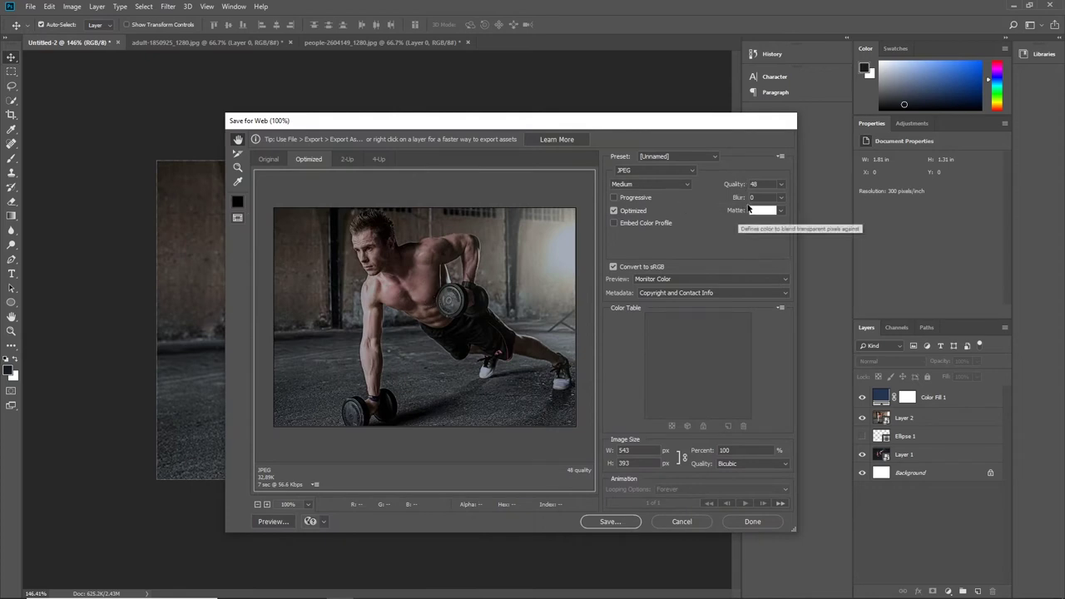
{"action": "left_click", "coordinate": [781, 184]}
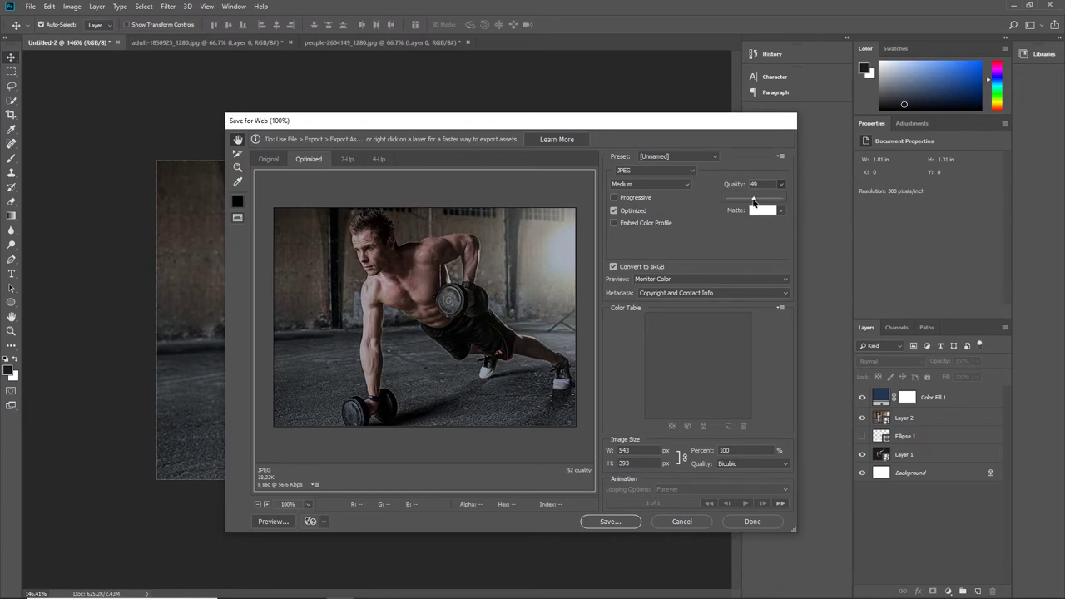
{"action": "left_click_drag", "start_coordinate": [754, 203], "coordinate": [784, 203]}
{"action": "left_click_drag", "start_coordinate": [782, 200], "coordinate": [758, 201]}
Start saving the optimized dumbbell JPEG and browse to the 04 gym folder inside Animate HTML5 10 tuts > tutorials.
{"action": "left_click", "coordinate": [616, 522]}
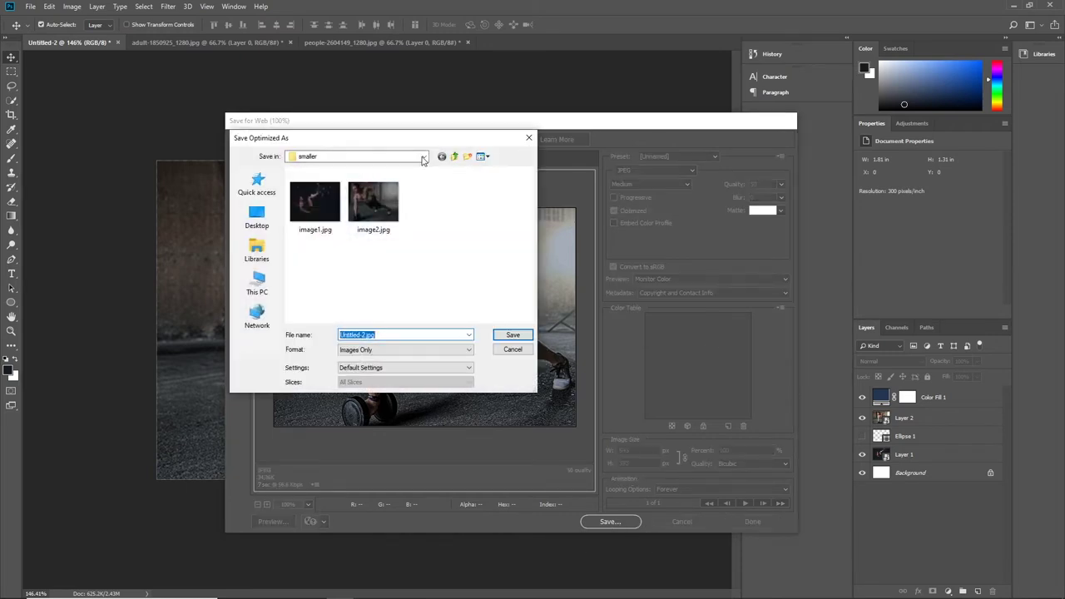
{"action": "left_click", "coordinate": [358, 157]}
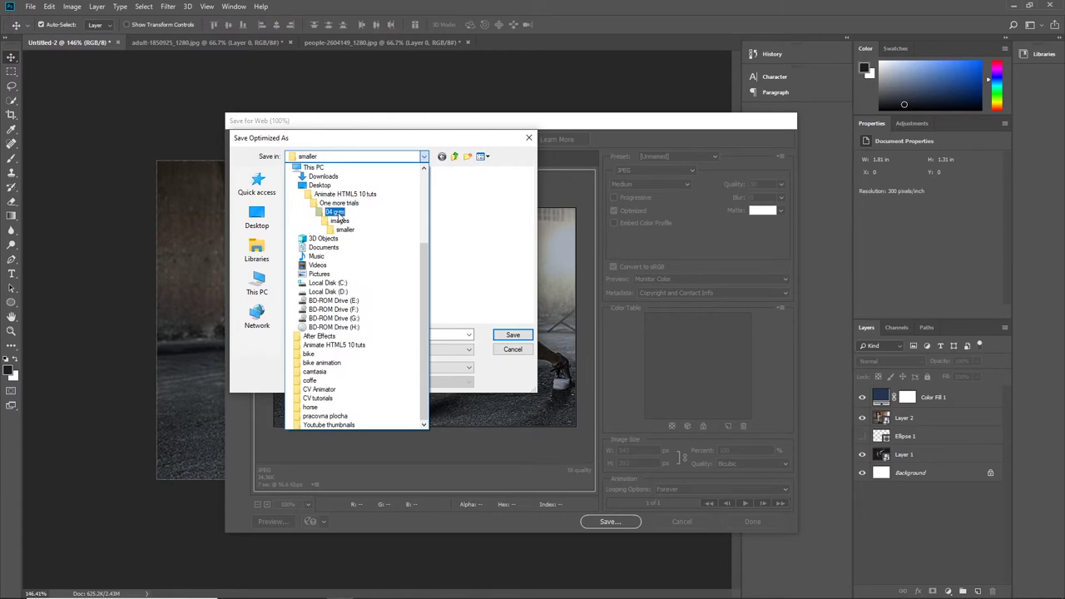
{"action": "left_click", "coordinate": [344, 194]}
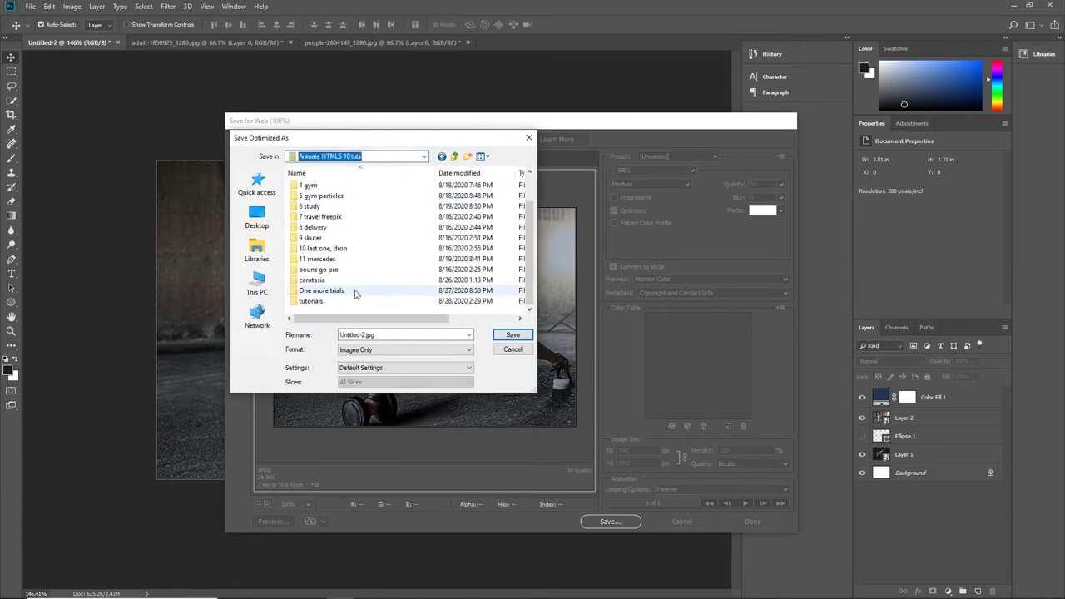
{"action": "double_click", "coordinate": [311, 301]}
{"action": "left_click", "coordinate": [316, 218]}
{"action": "double_click", "coordinate": [316, 218]}
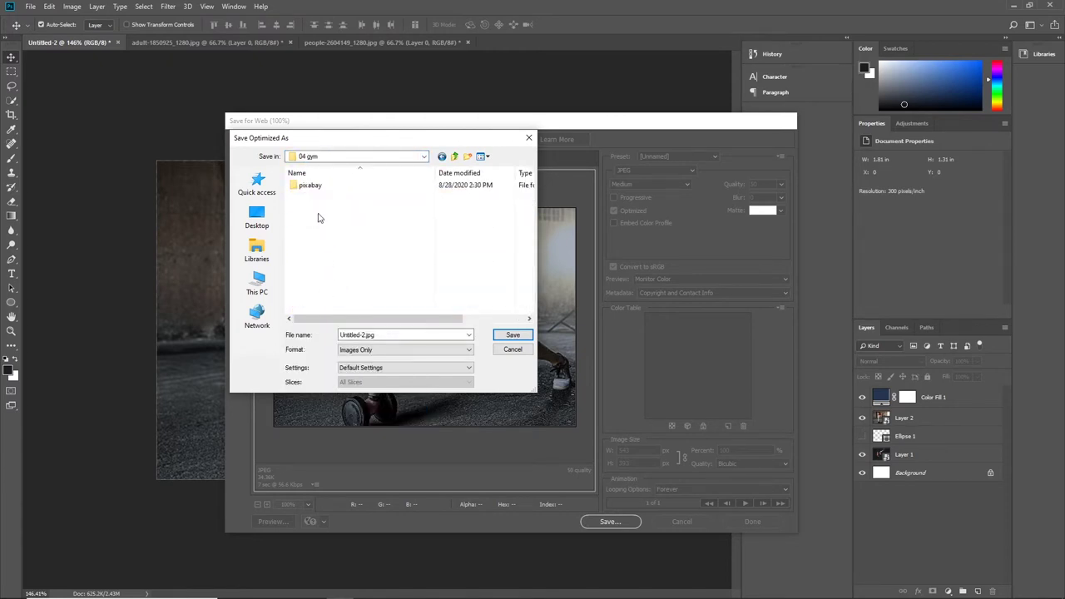
Create a folder named "small images" inside 04 gym and open it as the save location.
{"action": "right_click", "coordinate": [316, 214]}
{"action": "mouse_move", "coordinate": [382, 356]}
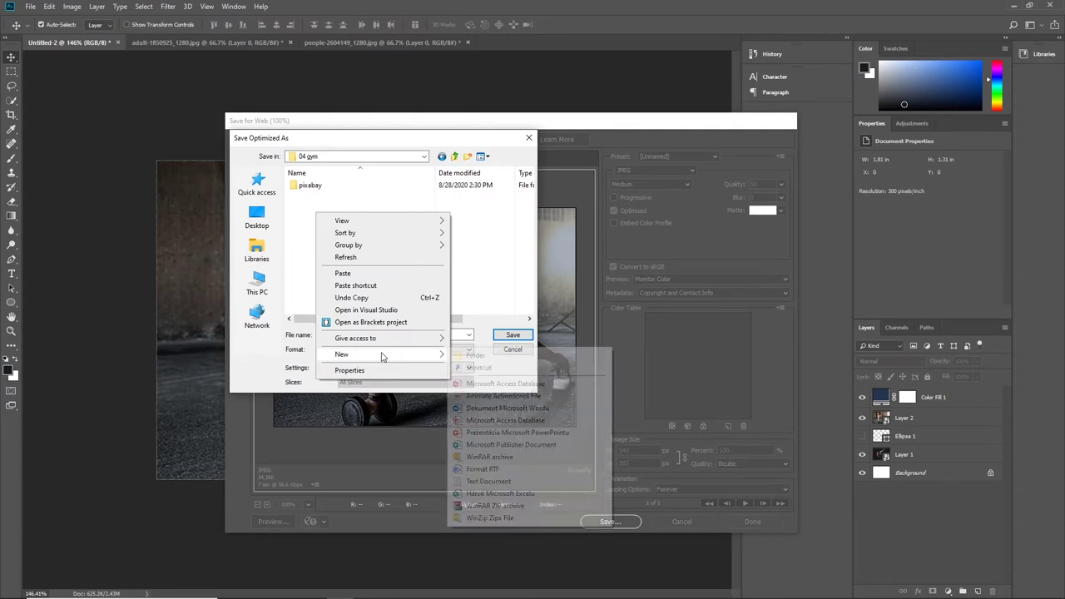
{"action": "left_click", "coordinate": [476, 355]}
{"action": "type", "text": "small"}
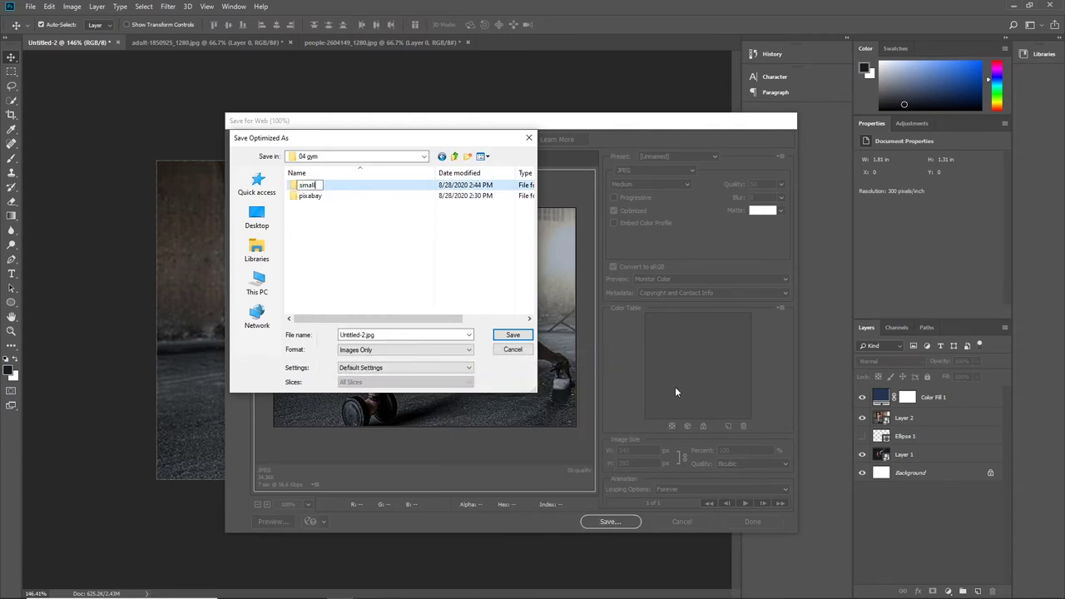
{"action": "type", "text": " images"}
{"action": "key", "text": "Return"}
{"action": "double_click", "coordinate": [312, 196]}
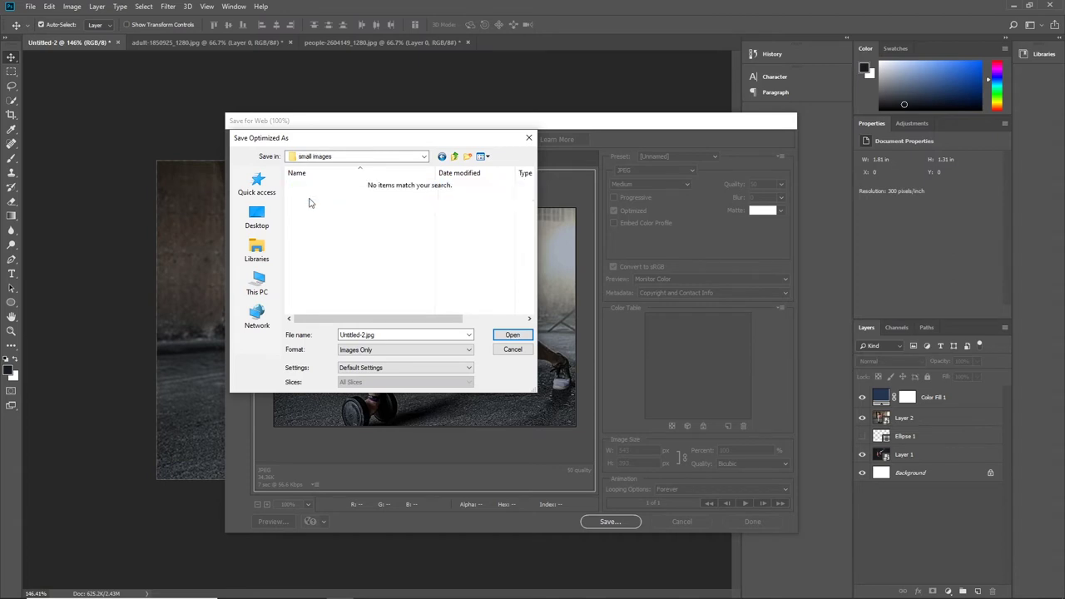
Save the dumbbell photo under the file name image1 in the small images folder.
{"action": "left_click", "coordinate": [401, 335]}
{"action": "type", "text": "image1"}
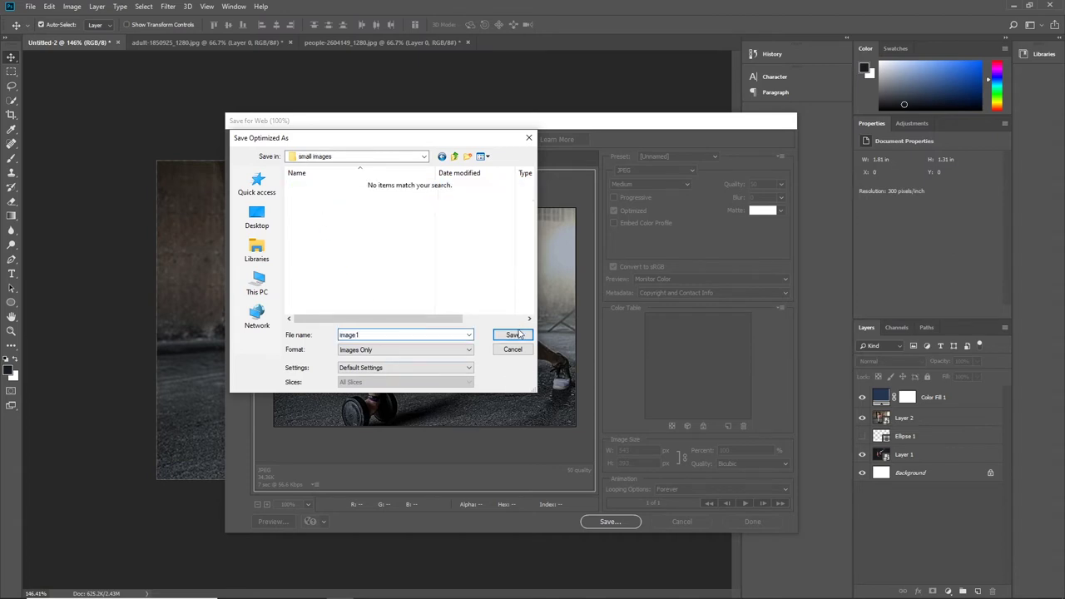
{"action": "left_click", "coordinate": [513, 334]}
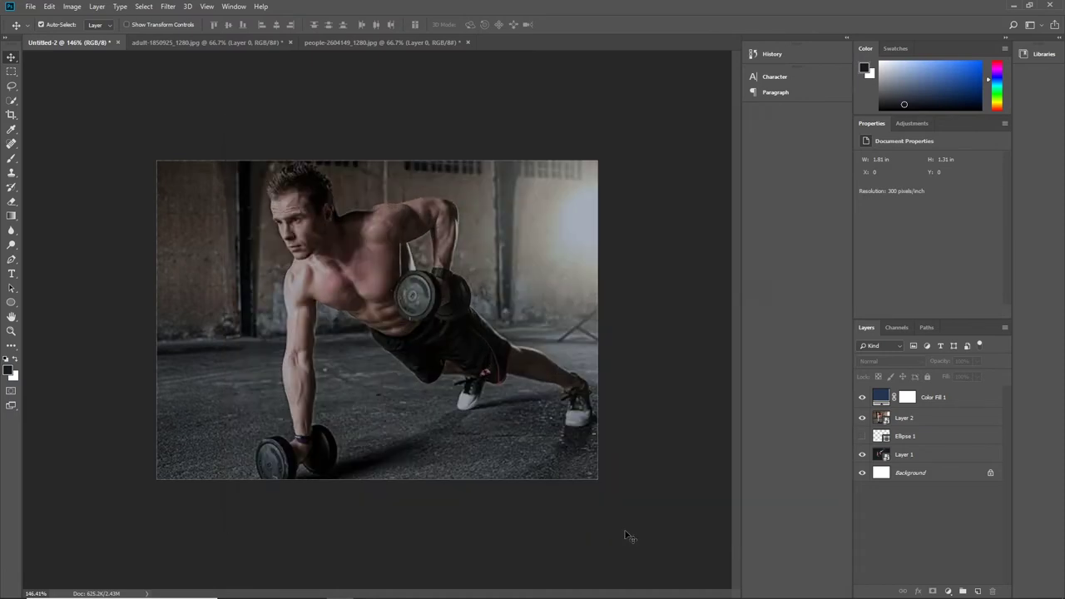
Hide Layer 2 and prepare the leg-press photo for legacy web export as a JPEG at quality 80.
{"action": "left_click", "coordinate": [863, 419]}
{"action": "left_click", "coordinate": [32, 6]}
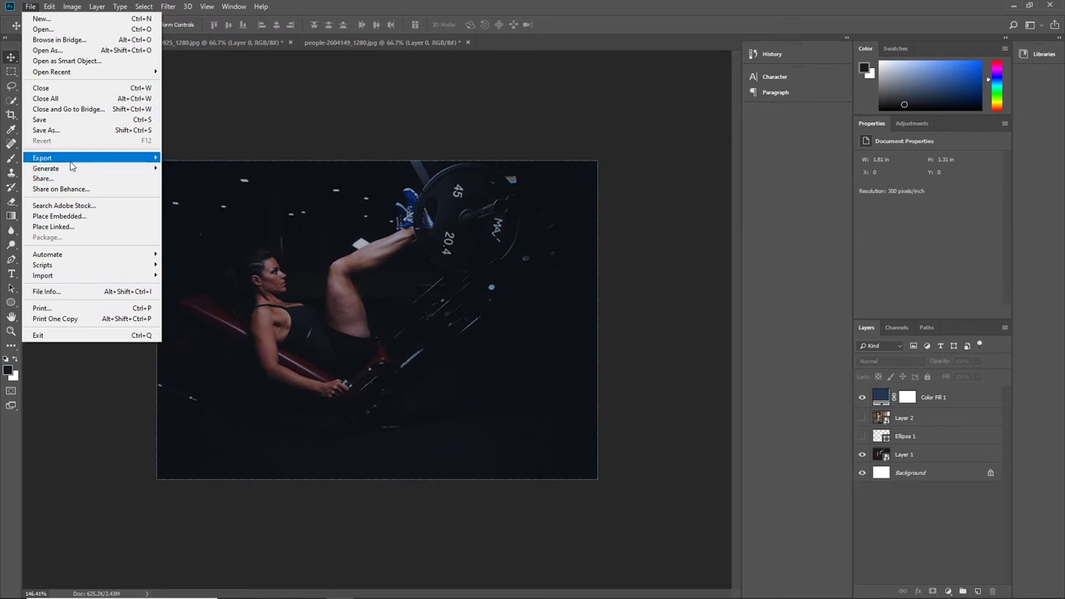
{"action": "mouse_move", "coordinate": [97, 159]}
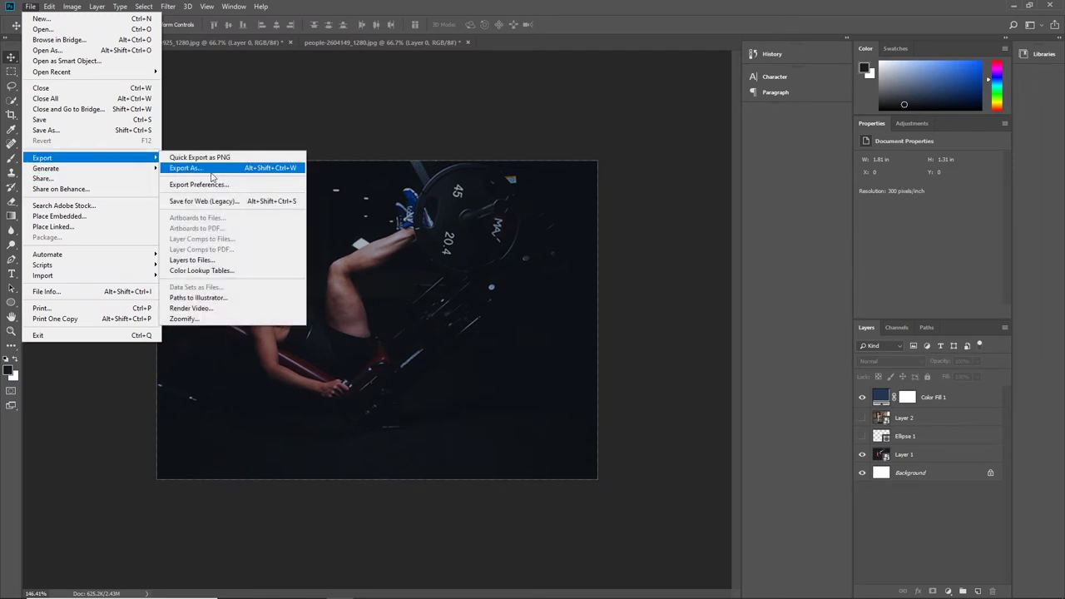
{"action": "left_click", "coordinate": [287, 202]}
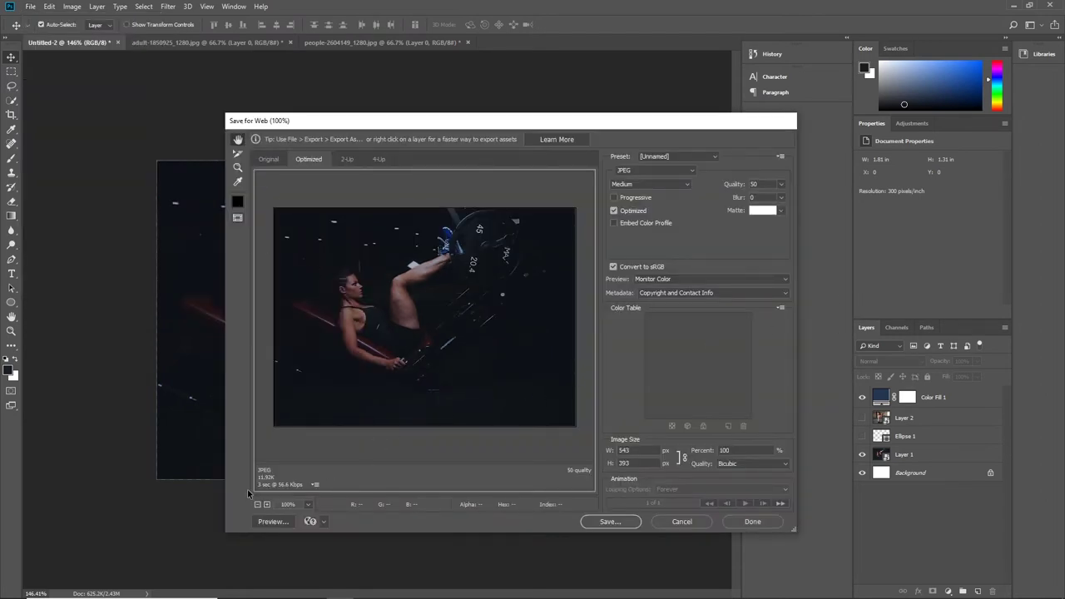
{"action": "left_click", "coordinate": [781, 184]}
{"action": "left_click_drag", "start_coordinate": [755, 199], "coordinate": [765, 200]}
{"action": "left_click_drag", "start_coordinate": [770, 200], "coordinate": [773, 200]}
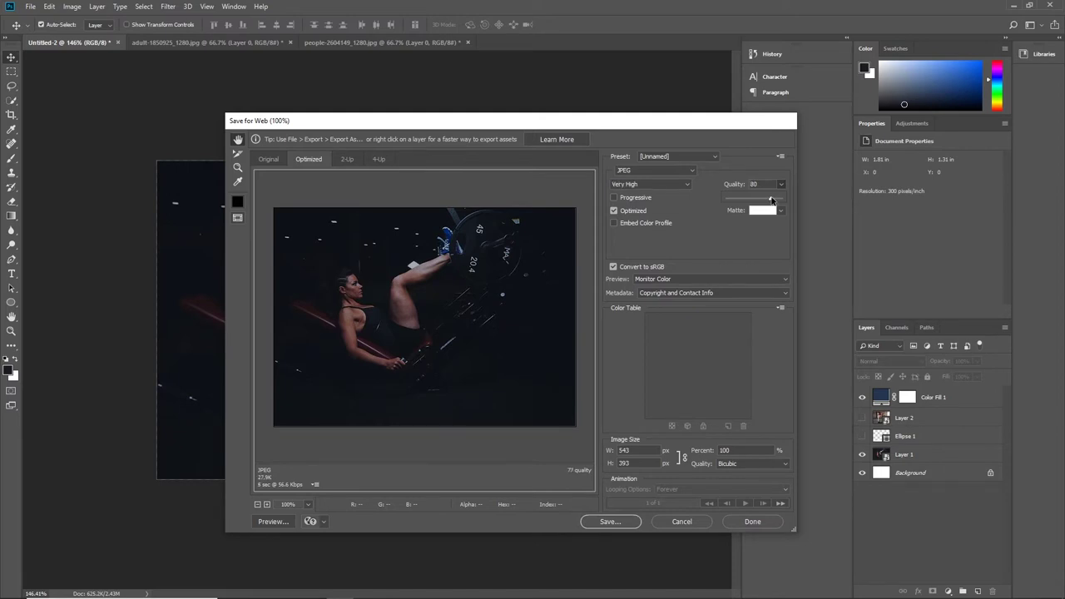
Save the leg-press JPEG under the file name image2 in the small images folder.
{"action": "left_click", "coordinate": [610, 522]}
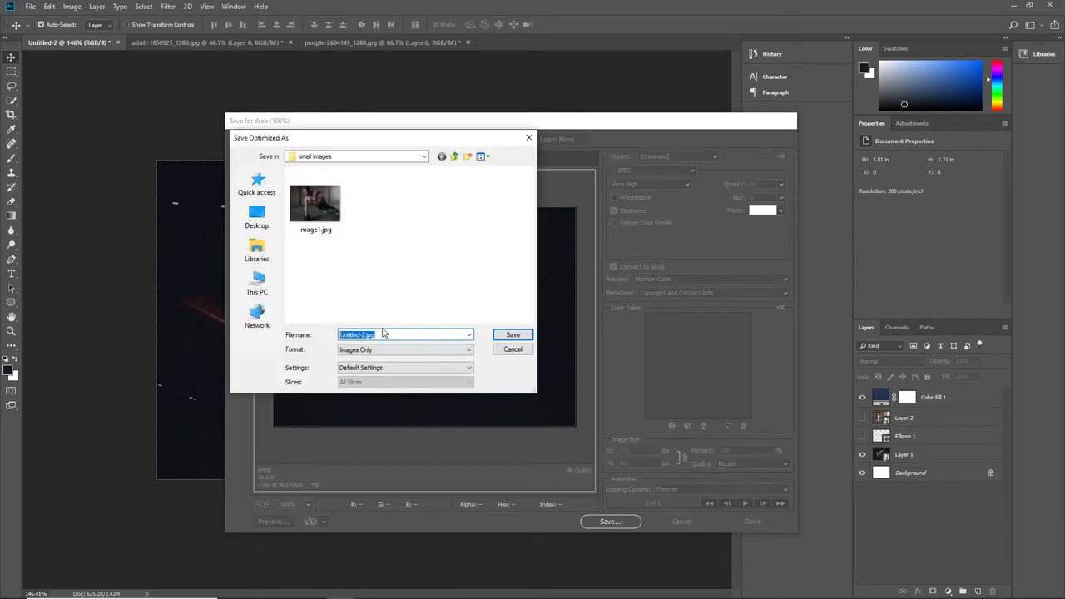
{"action": "type", "text": "im"}
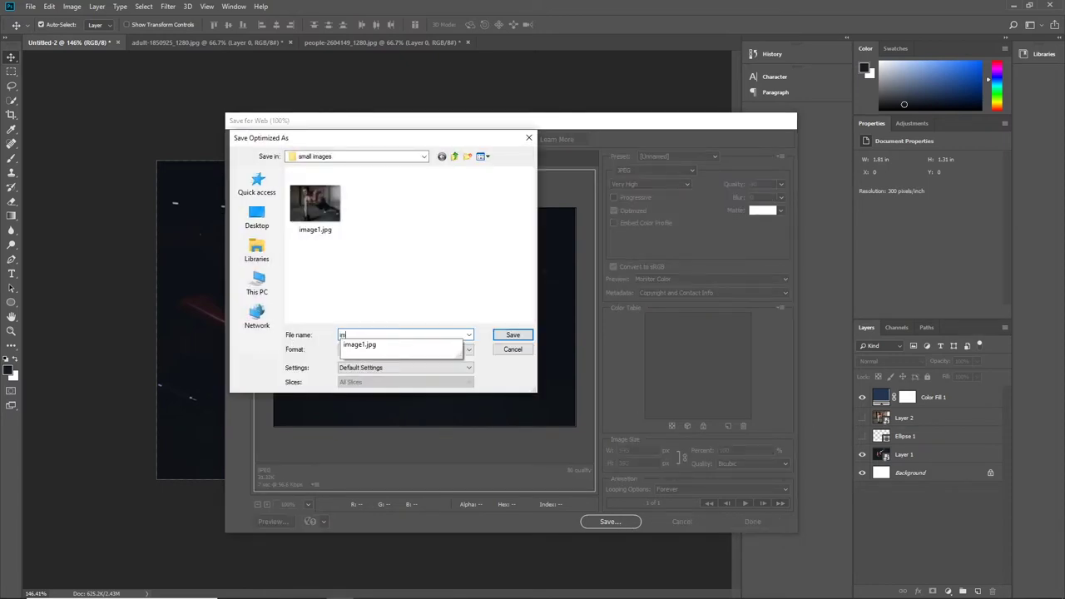
{"action": "type", "text": "age2"}
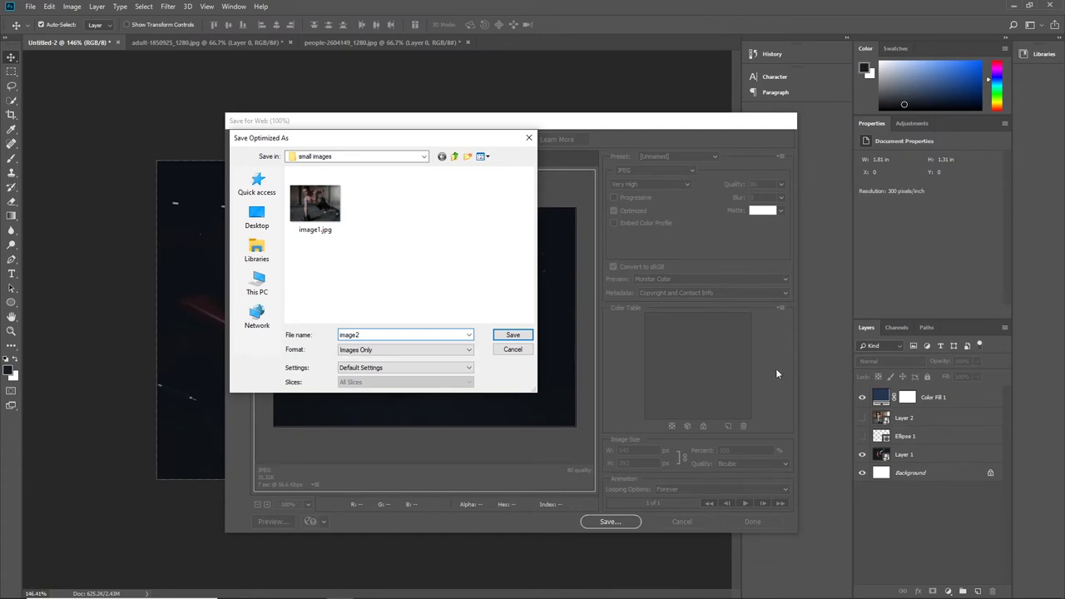
{"action": "left_click", "coordinate": [518, 336]}
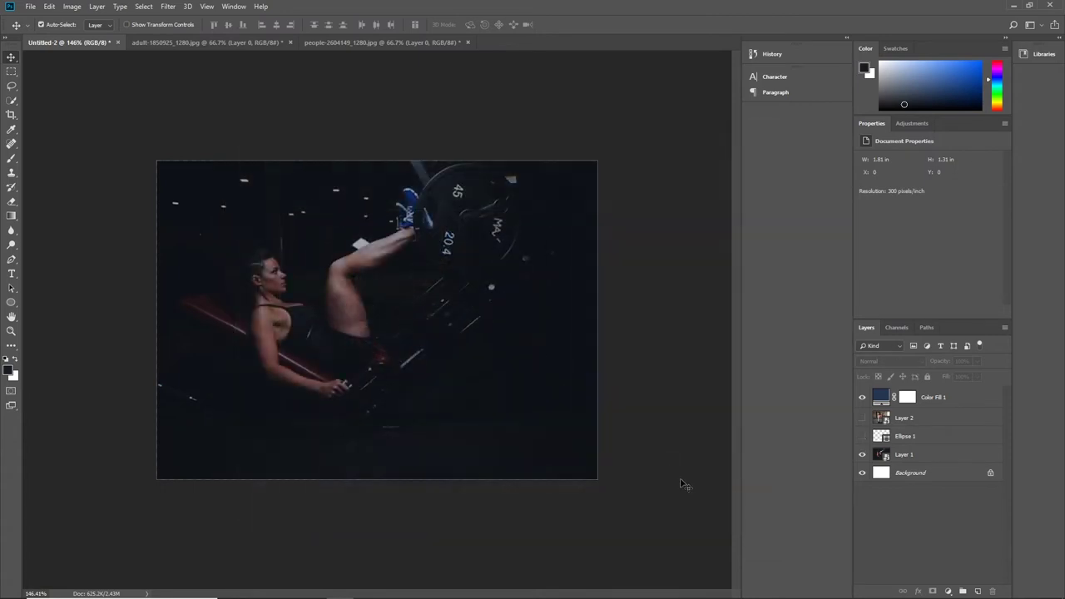
Switch to Adobe Animate and delete the original people-2604149_1280.jpg from the library.
{"action": "mouse_move", "coordinate": [341, 598]}
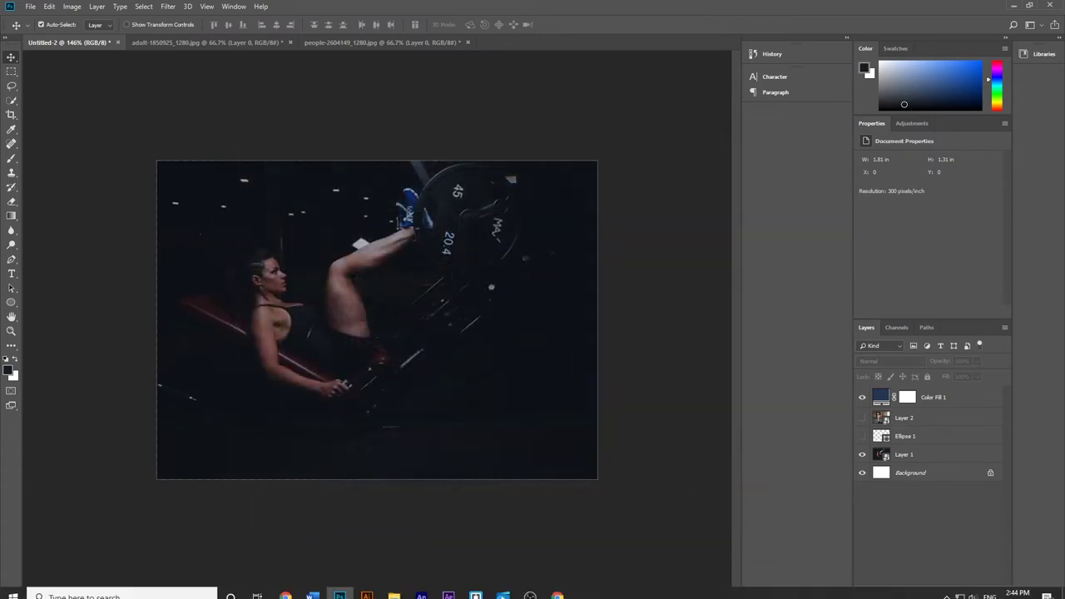
{"action": "mouse_move", "coordinate": [421, 589]}
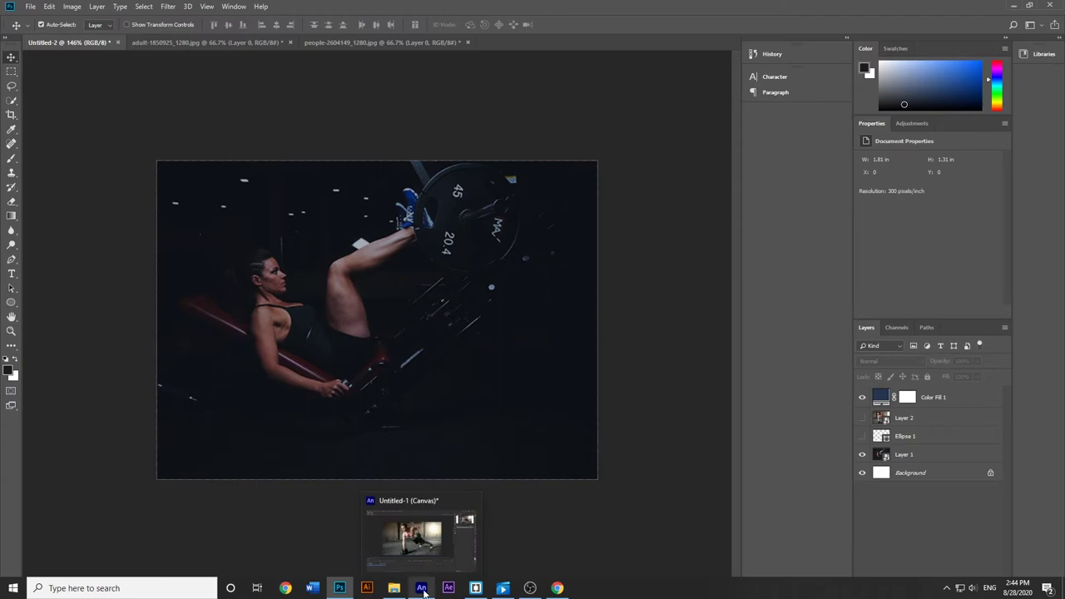
{"action": "left_click", "coordinate": [422, 553]}
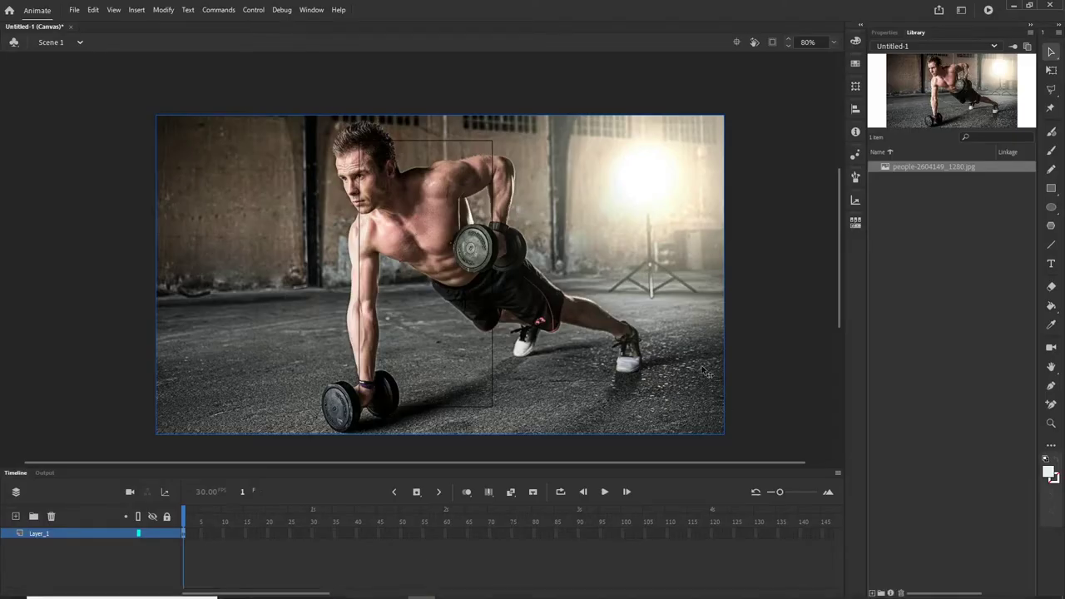
{"action": "left_click", "coordinate": [946, 274]}
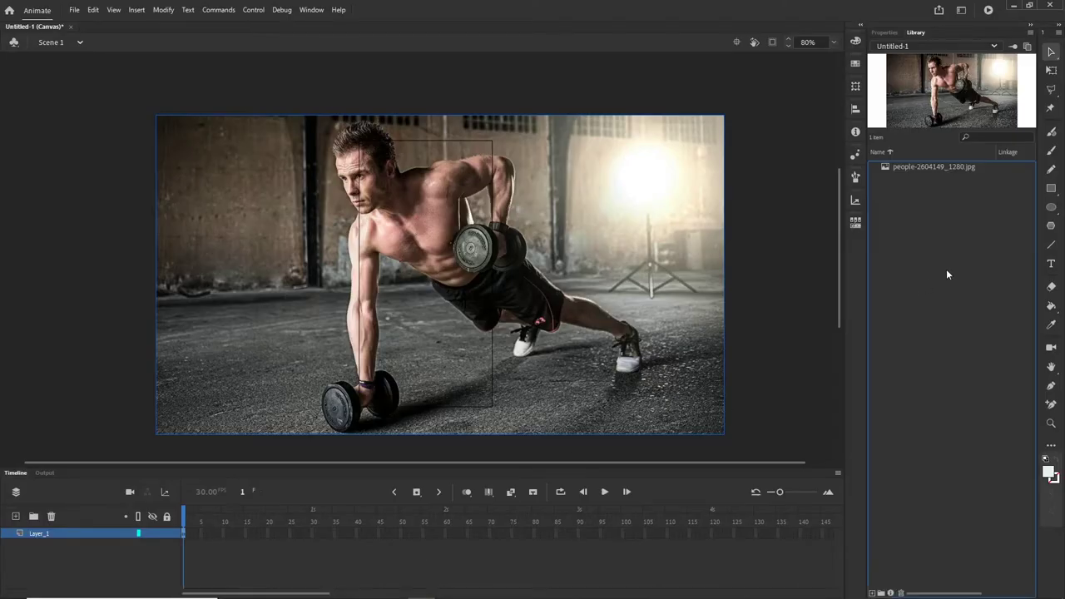
{"action": "left_click", "coordinate": [915, 168]}
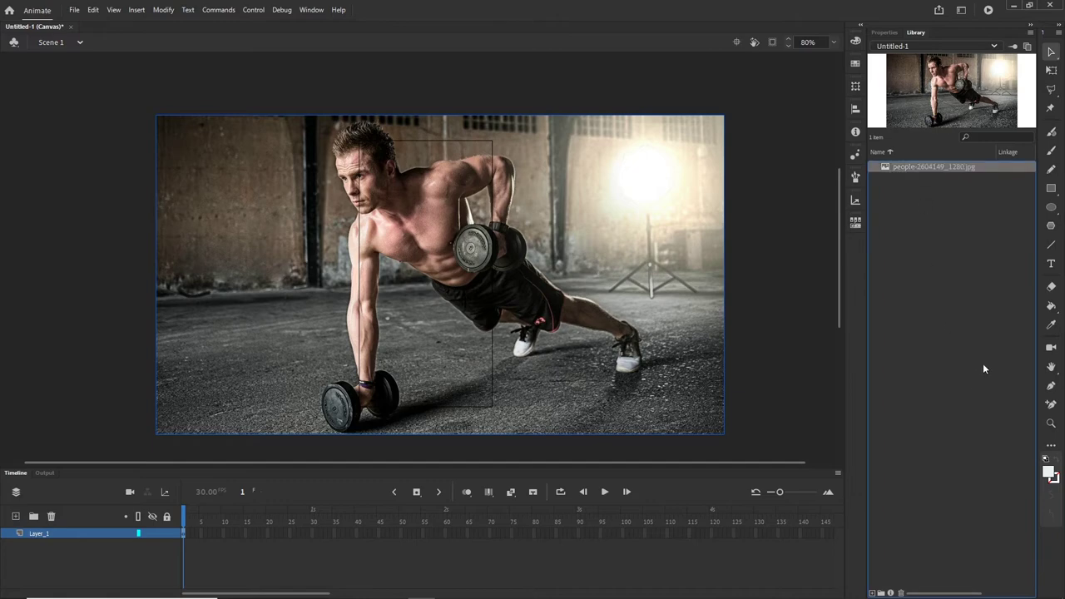
{"action": "key", "text": "Delete"}
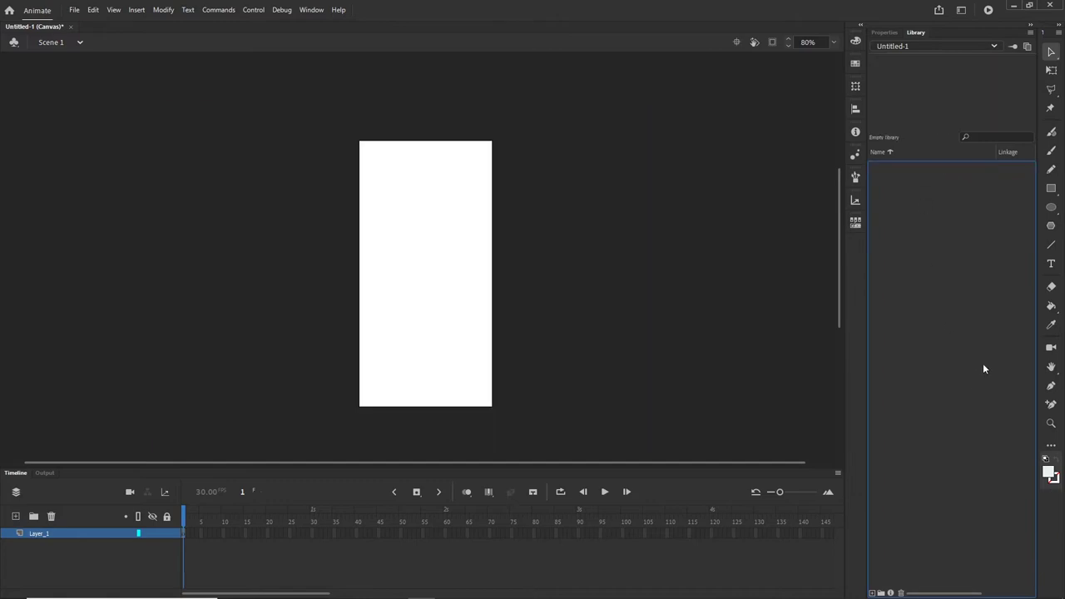
Import image1.jpg and image2.jpg from the small images folder into the library.
{"action": "left_click", "coordinate": [76, 12]}
{"action": "mouse_move", "coordinate": [126, 172]}
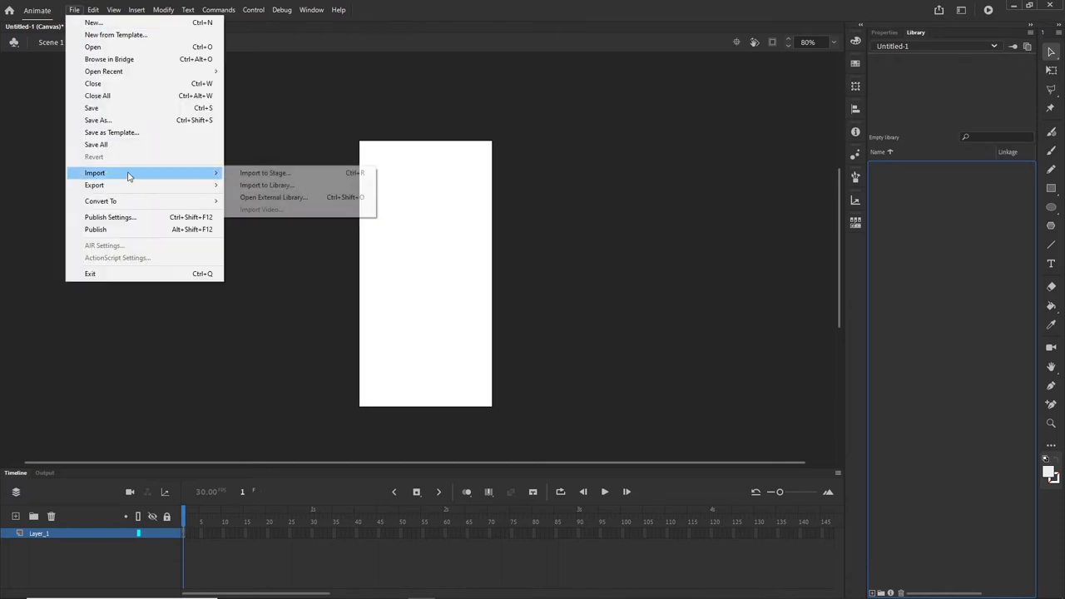
{"action": "left_click", "coordinate": [256, 185]}
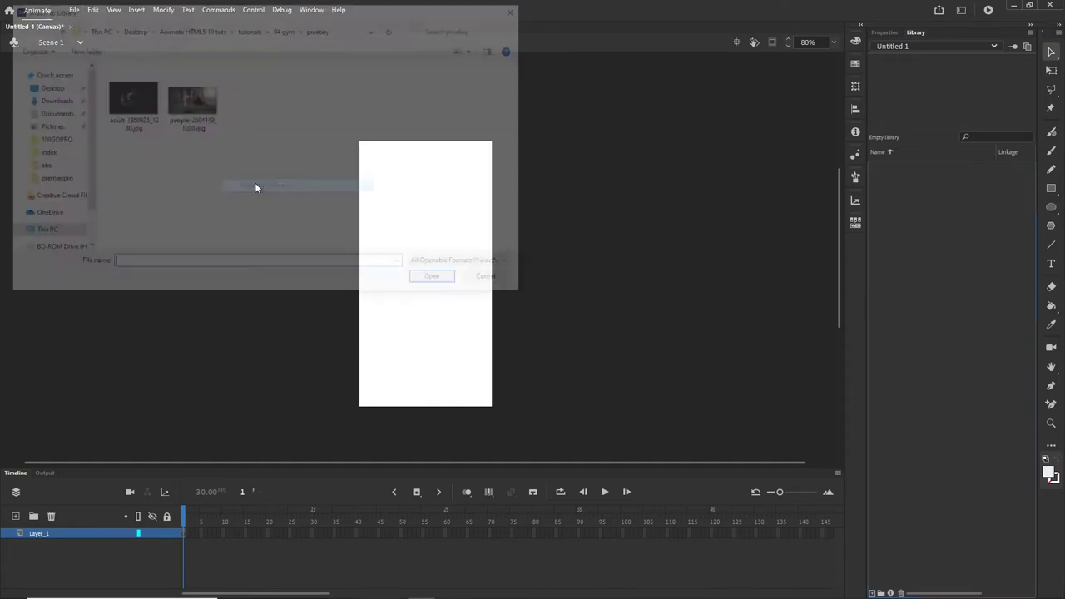
{"action": "left_click", "coordinate": [286, 27]}
{"action": "left_click", "coordinate": [124, 95]}
{"action": "double_click", "coordinate": [124, 94]}
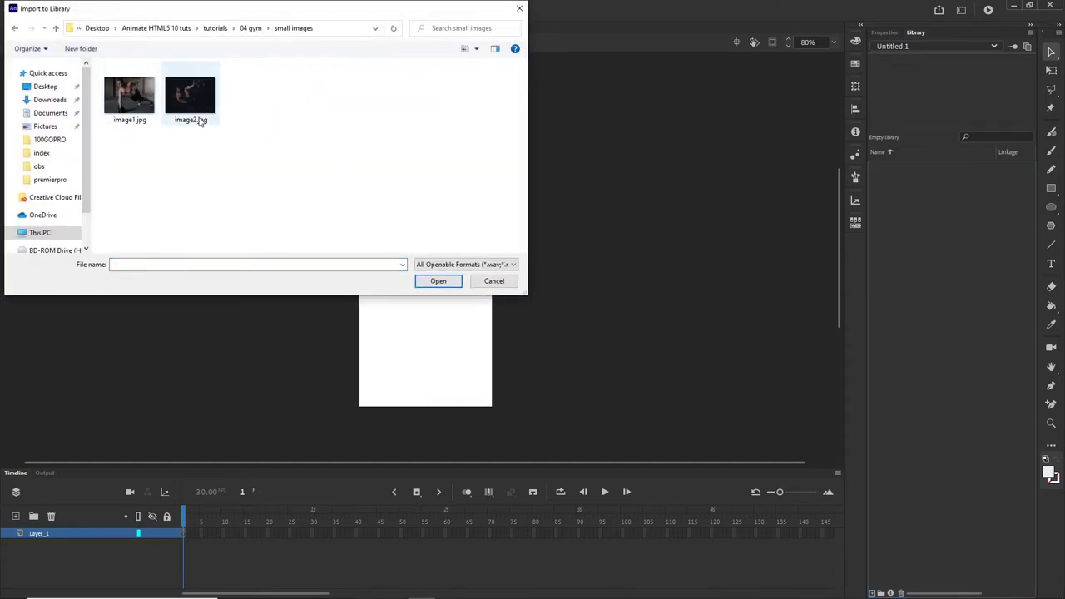
{"action": "left_click", "coordinate": [200, 117]}
{"action": "left_click", "coordinate": [128, 106], "text": "shift"}
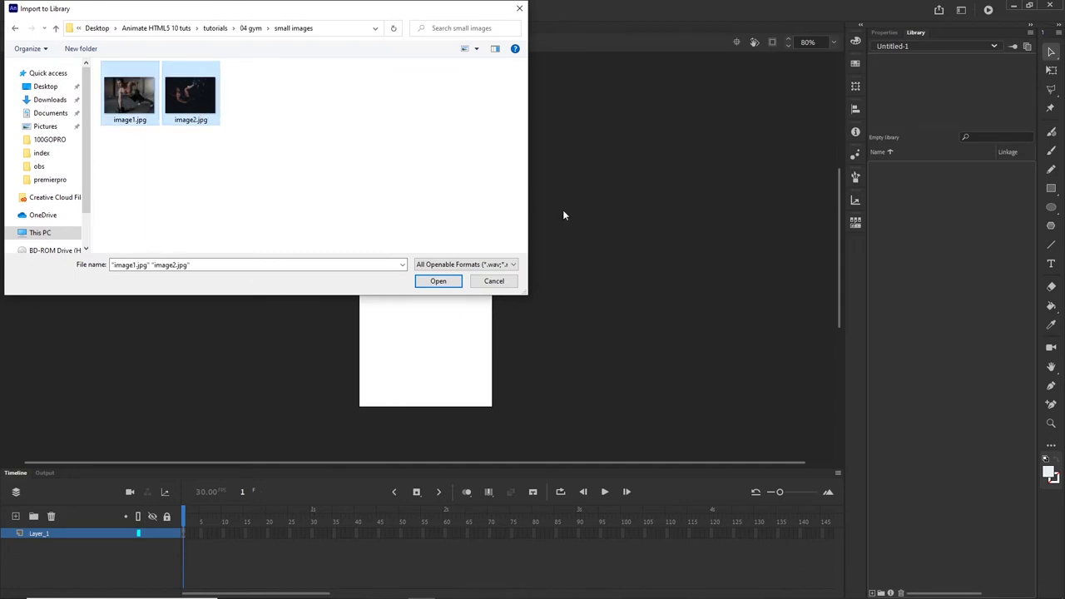
{"action": "left_click", "coordinate": [438, 280]}
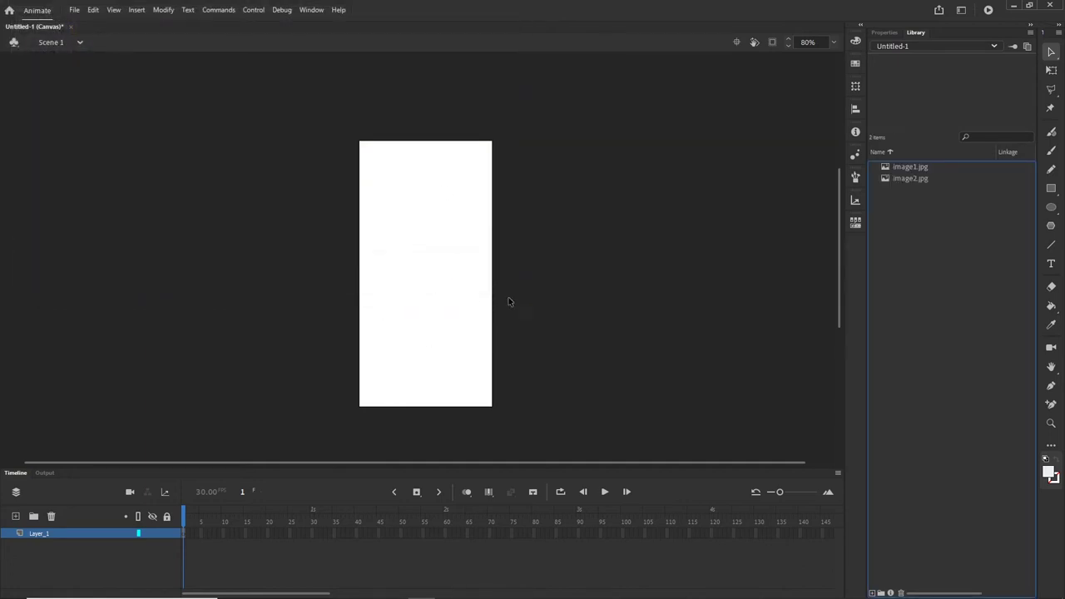
Preview both imported photos and place image2.jpg on the stage, covering the upper part of the banner.
{"action": "left_click", "coordinate": [903, 169]}
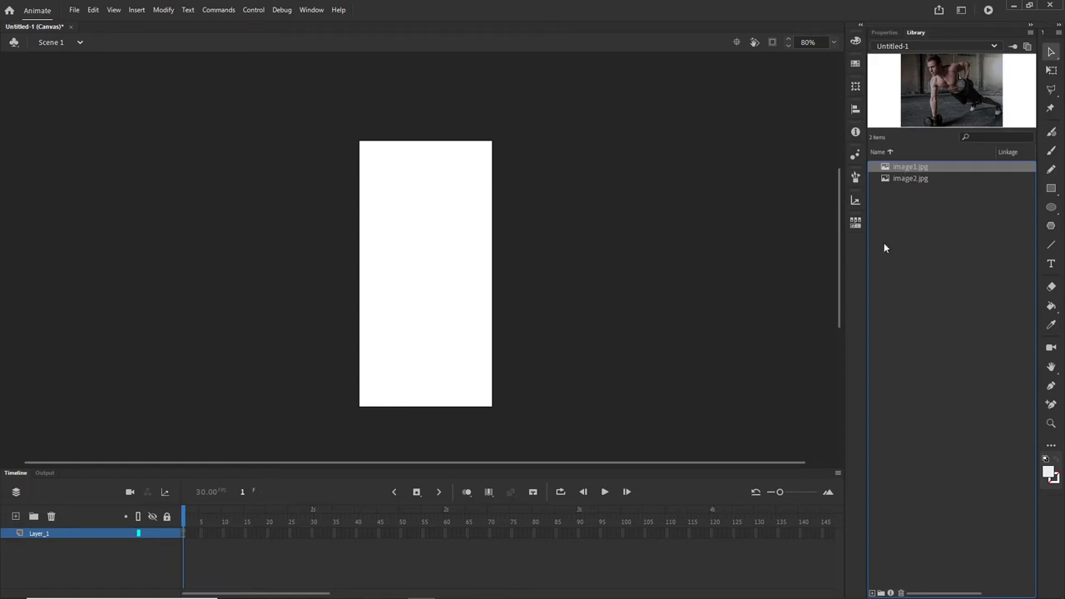
{"action": "left_click", "coordinate": [908, 180]}
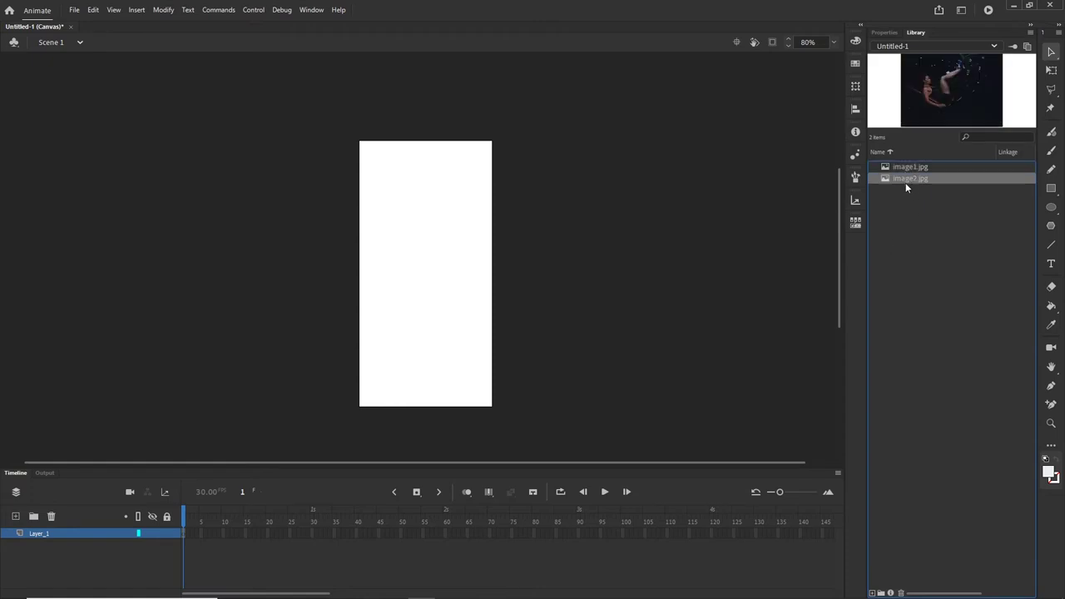
{"action": "left_click_drag", "start_coordinate": [916, 179], "coordinate": [426, 206]}
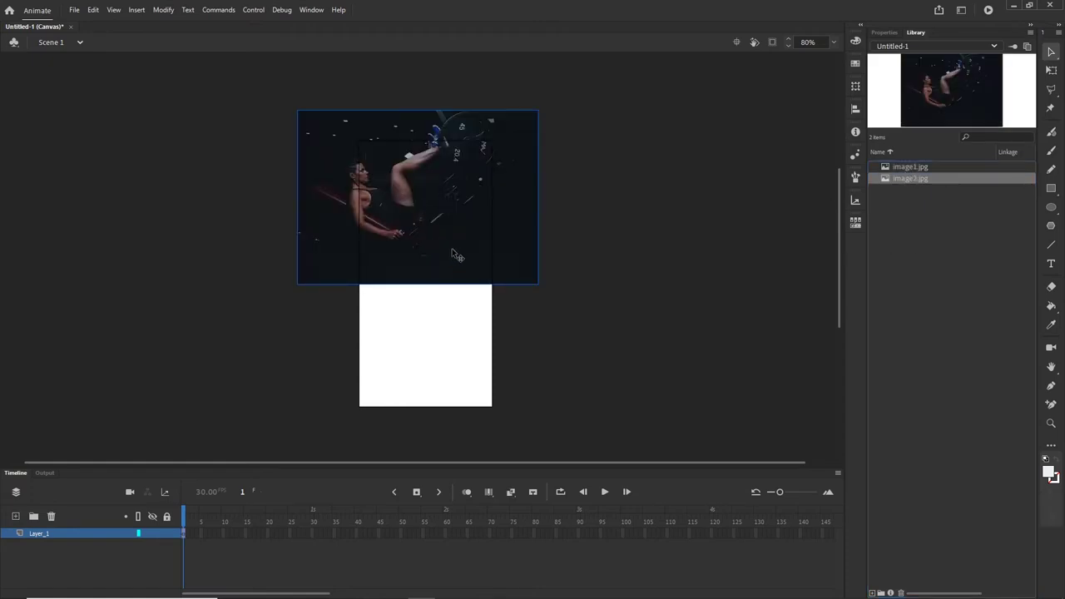
{"action": "left_click_drag", "start_coordinate": [455, 254], "coordinate": [482, 281]}
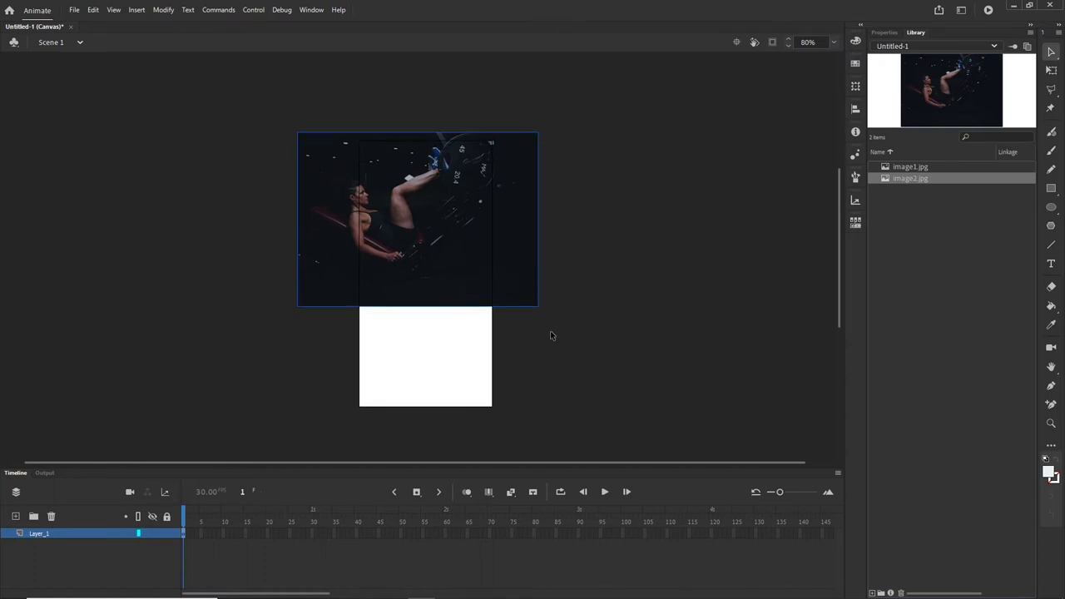
Convert the leg-press photo on the stage to a Movie Clip symbol named image1.
{"action": "key", "text": "F8"}
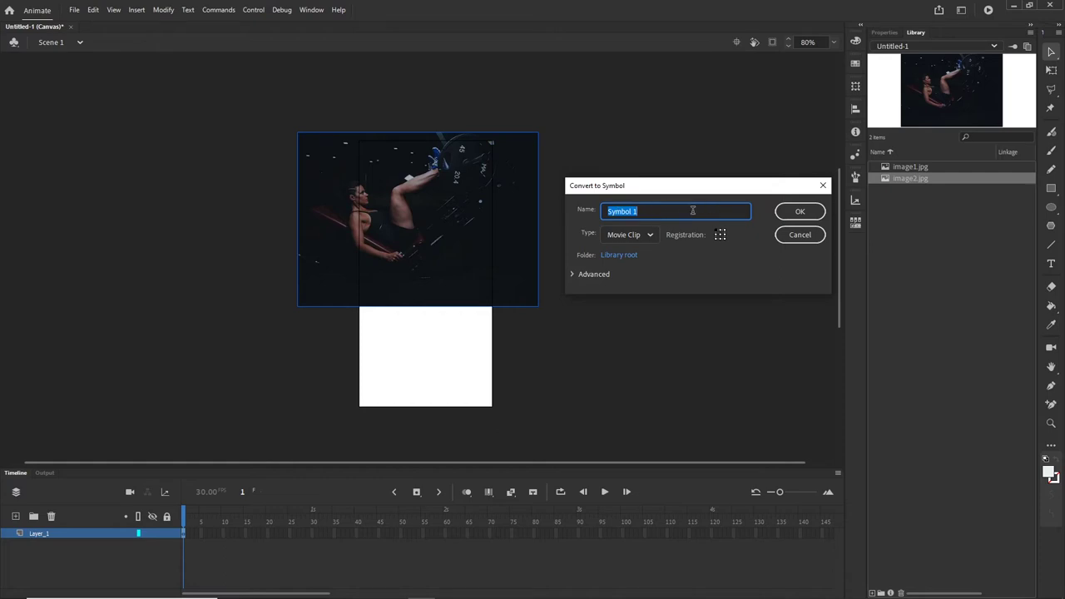
{"action": "left_click", "coordinate": [797, 236]}
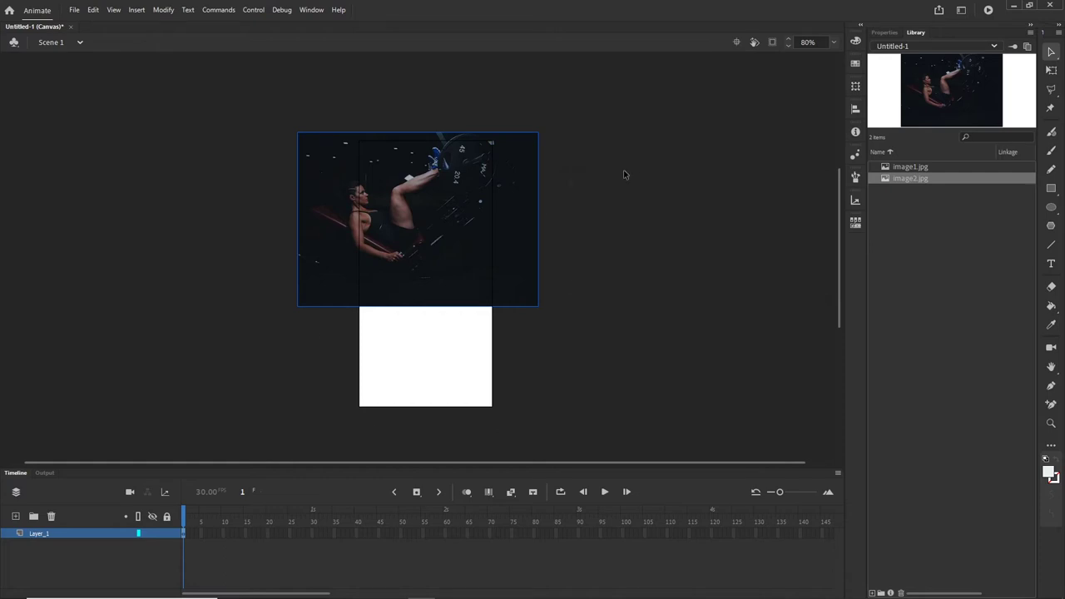
{"action": "left_click", "coordinate": [162, 11]}
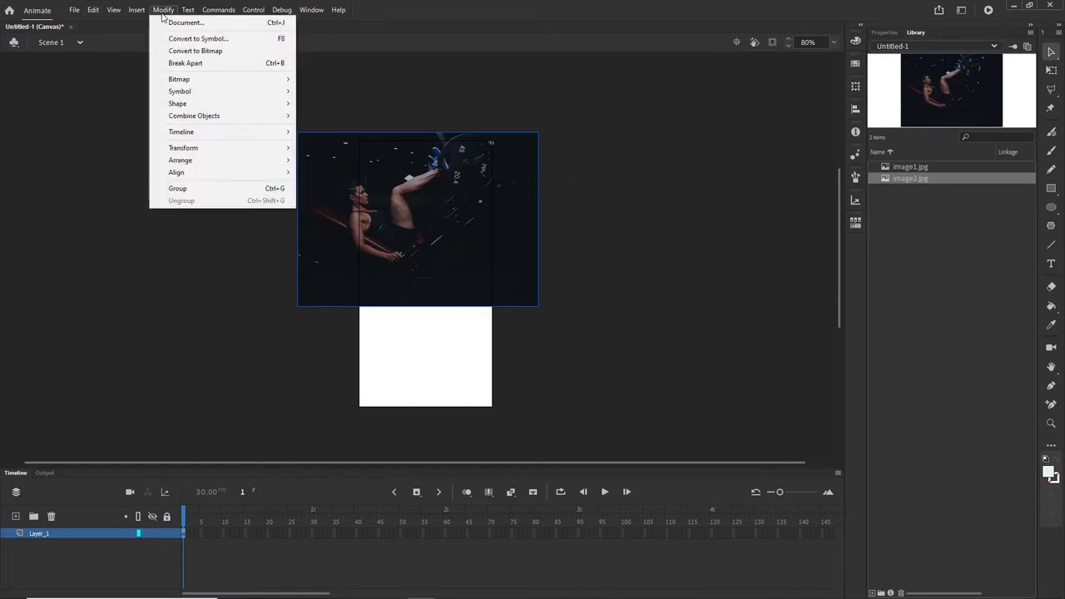
{"action": "left_click", "coordinate": [210, 39]}
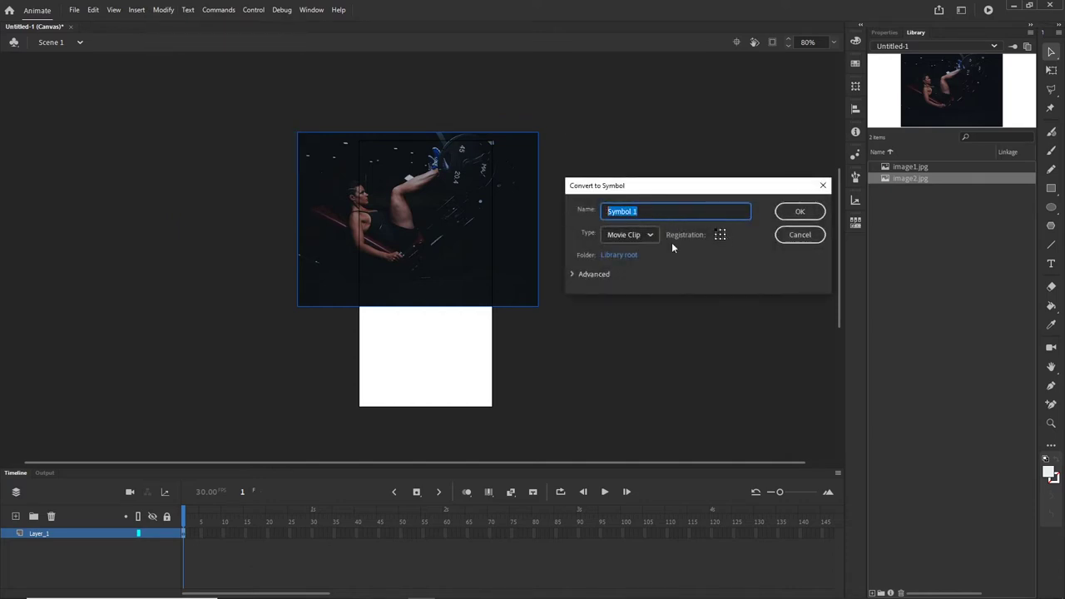
{"action": "type", "text": "image1"}
{"action": "left_click", "coordinate": [798, 215]}
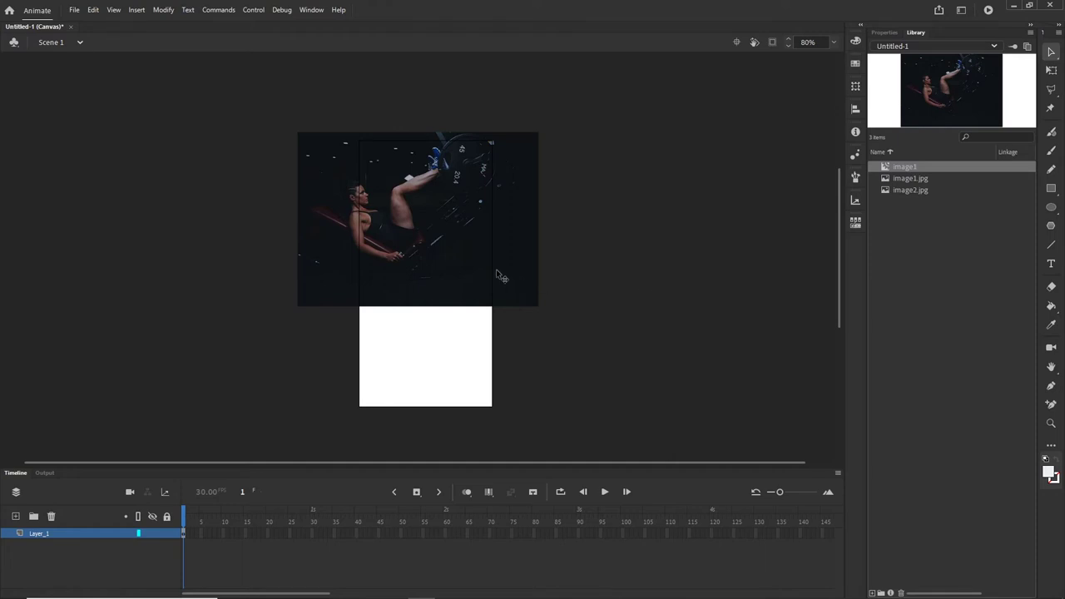
Nudge the leg-press photo slightly down and to the right, keeping its top edge just above the banner's top edge.
{"action": "left_click", "coordinate": [444, 264]}
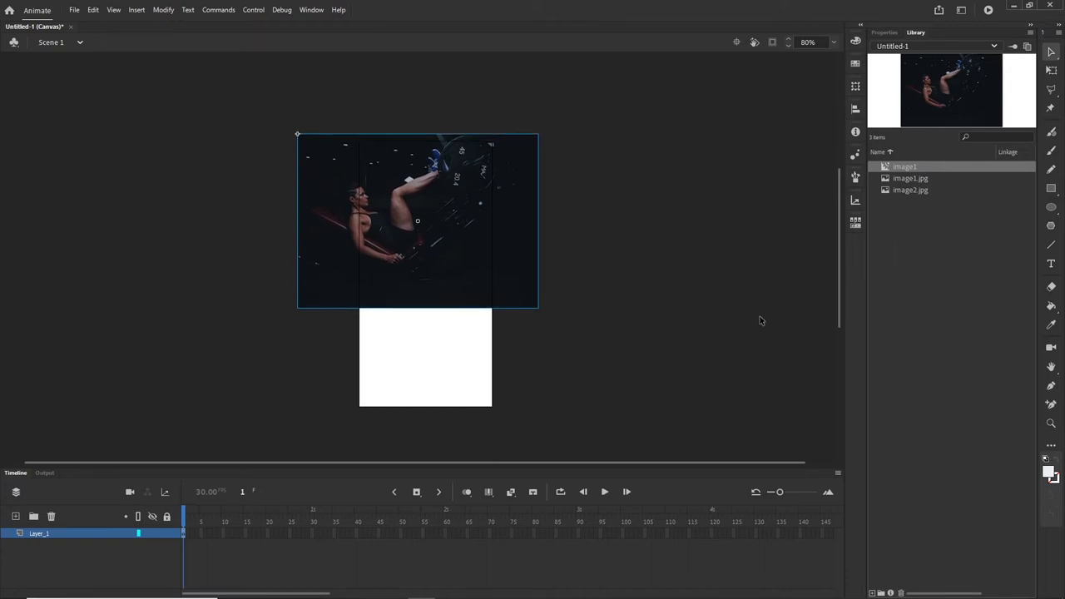
{"action": "key", "text": "Down"}
{"action": "key", "text": "Down"}
{"action": "key", "text": "Down"}
{"action": "key", "text": "Right"}
{"action": "key", "text": "Right"}
{"action": "key", "text": "Right"}
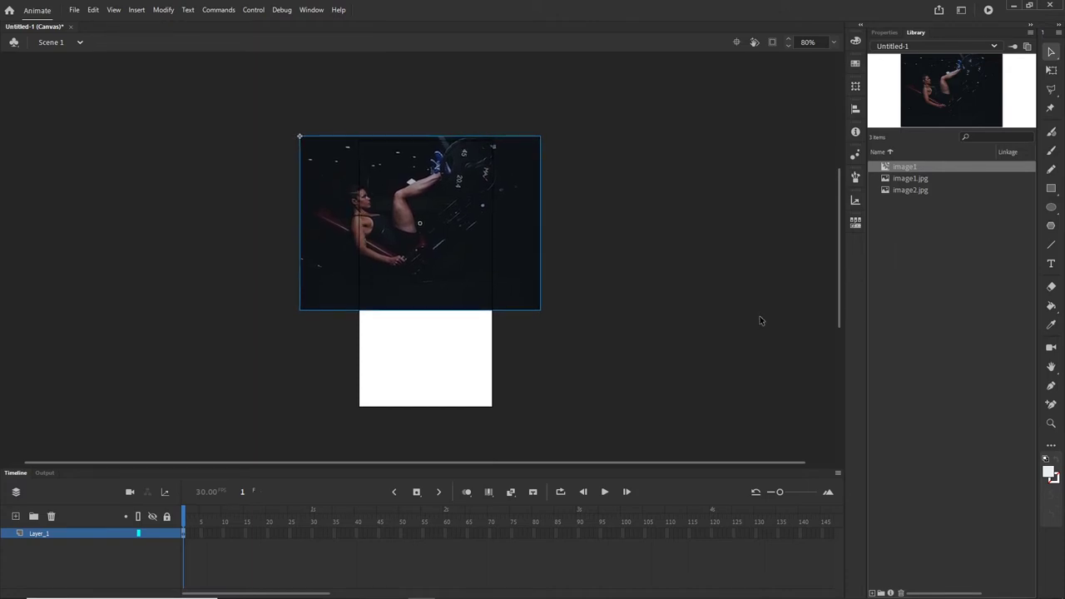
{"action": "key", "text": "Down"}
{"action": "key", "text": "Down"}
{"action": "key", "text": "Right"}
{"action": "key", "text": "Right"}
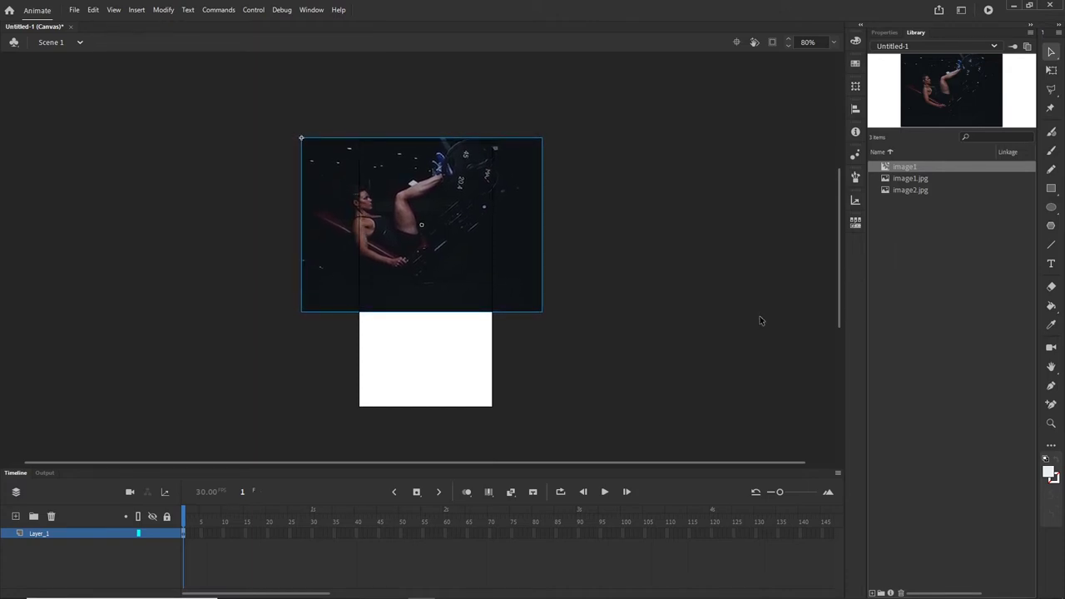
{"action": "key", "text": "Down"}
{"action": "key", "text": "Down"}
{"action": "key", "text": "Down"}
{"action": "key", "text": "Down"}
{"action": "key", "text": "Down"}
{"action": "key", "text": "Down"}
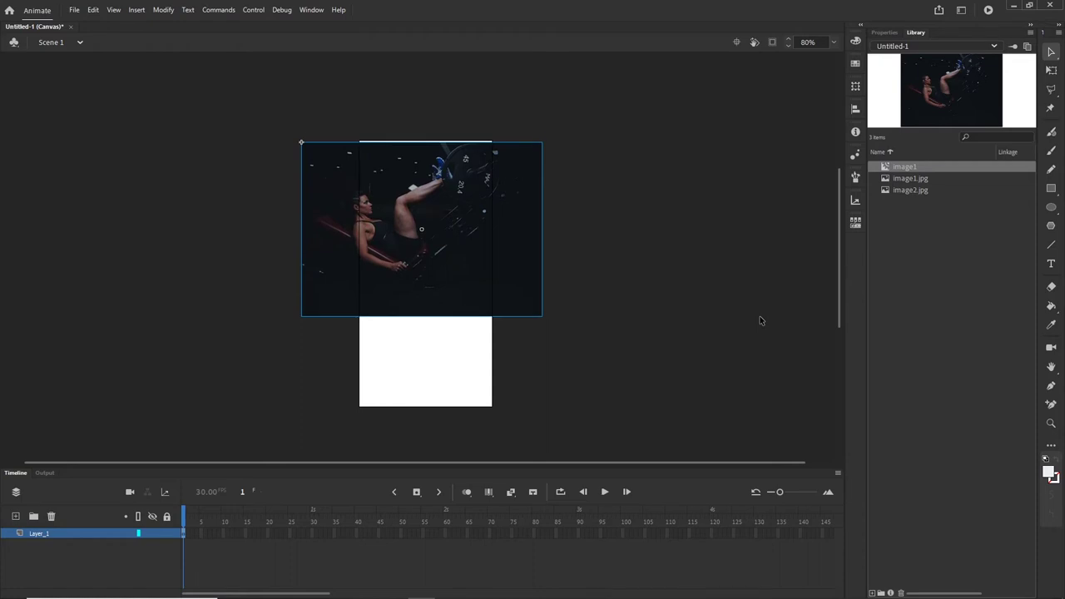
{"action": "key", "text": "Up"}
{"action": "key", "text": "Up"}
{"action": "key", "text": "Up"}
{"action": "key", "text": "Up"}
{"action": "key", "text": "Up"}
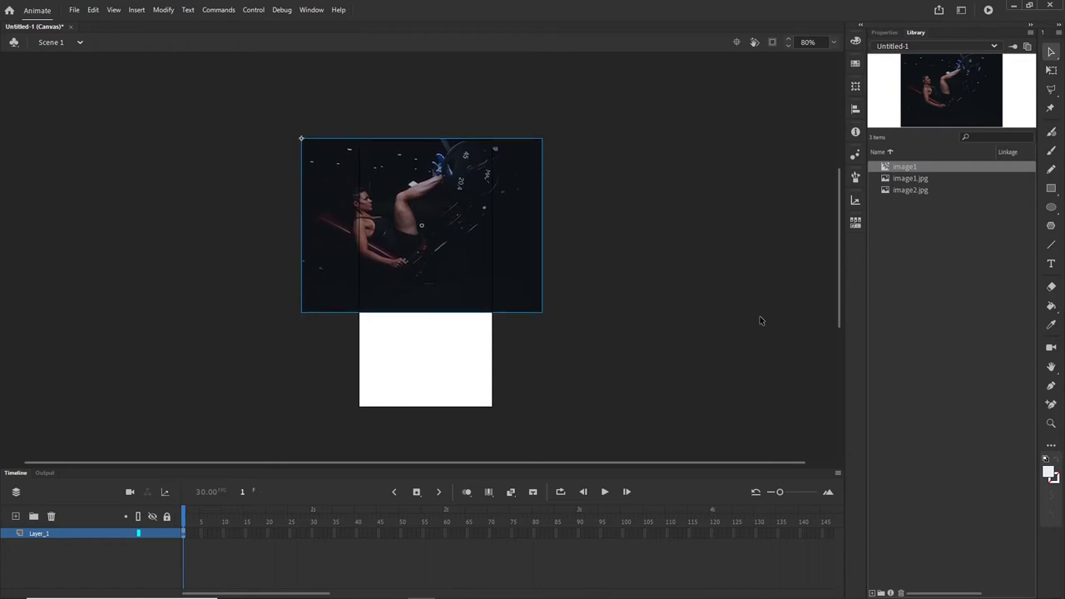
{"action": "left_click", "coordinate": [666, 308]}
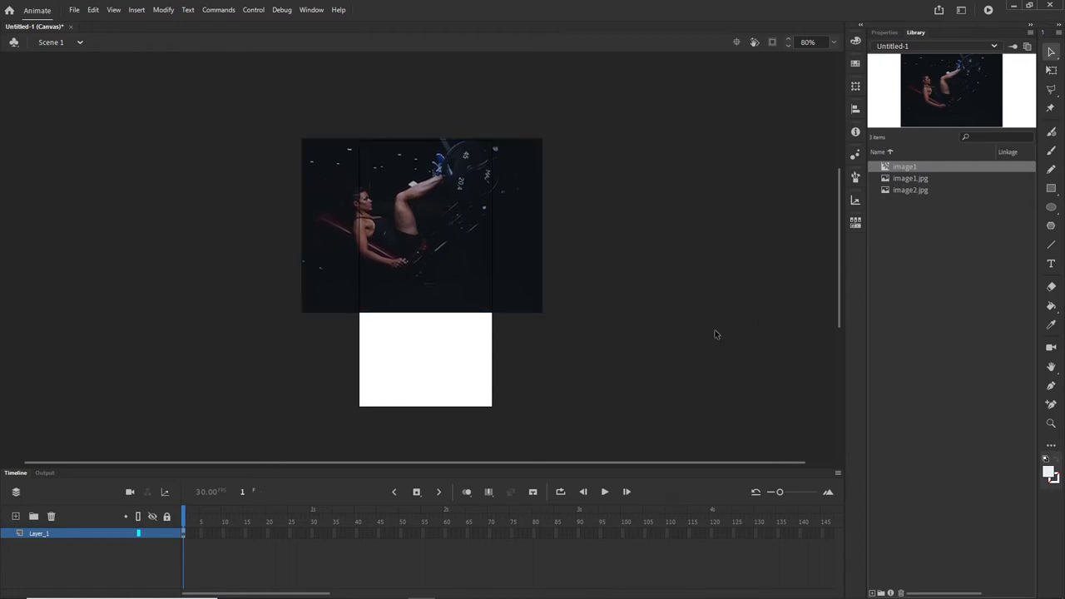
Choose the Oval tool and set its fill to the warm off-white F7F4ED.
{"action": "left_click", "coordinate": [1050, 207]}
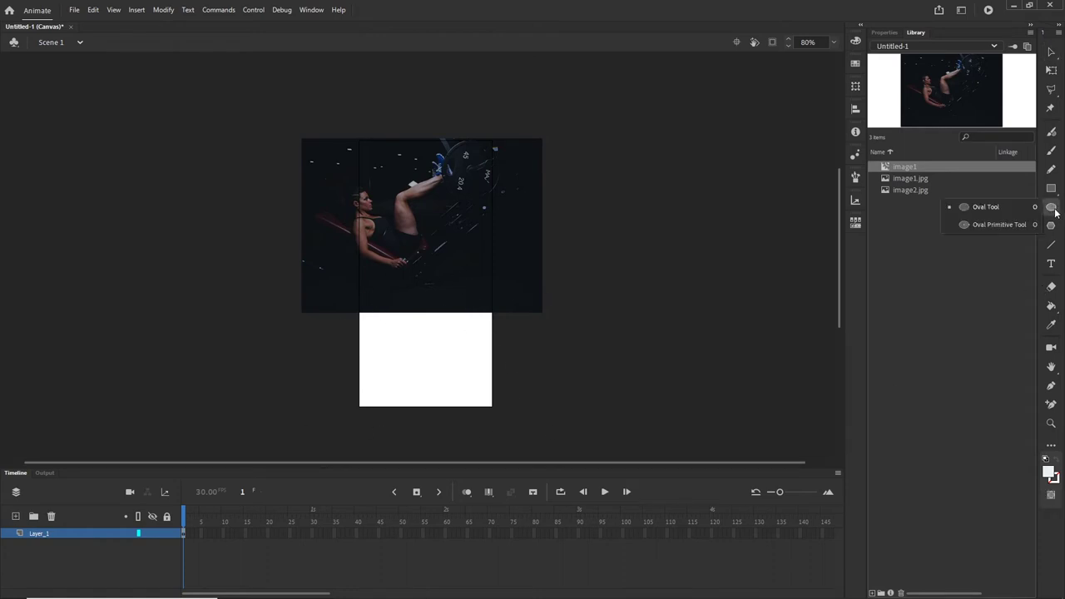
{"action": "left_click", "coordinate": [979, 209]}
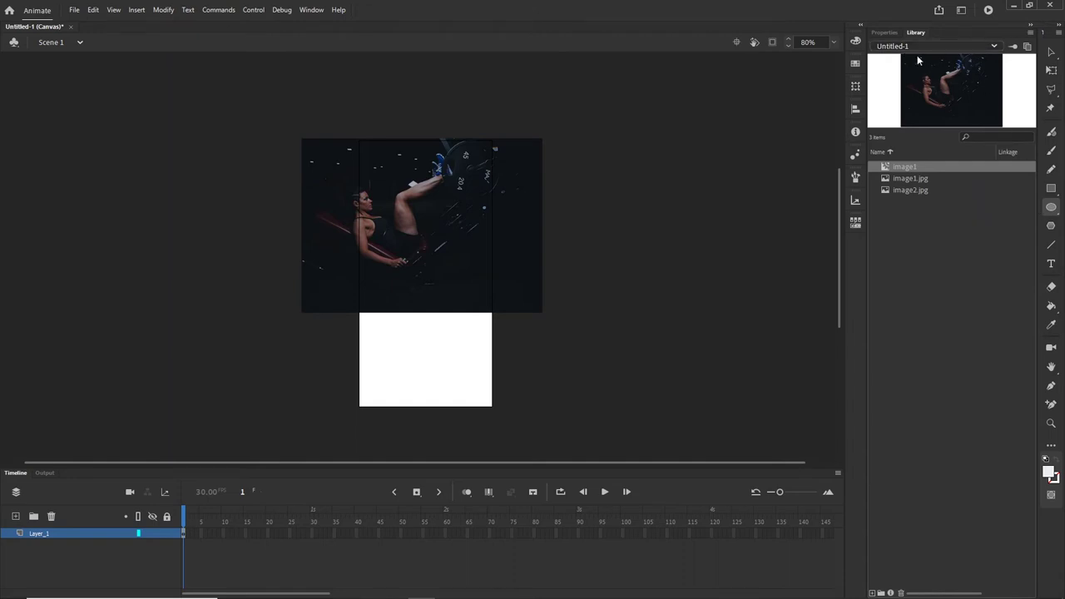
{"action": "left_click", "coordinate": [887, 32]}
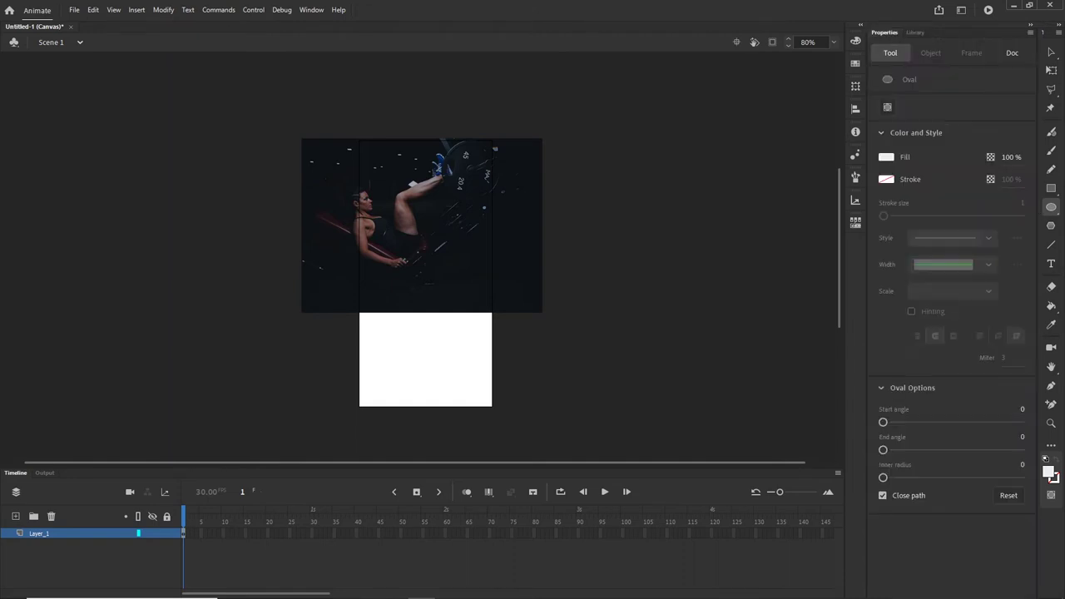
{"action": "left_click", "coordinate": [887, 157]}
{"action": "left_click", "coordinate": [876, 169]}
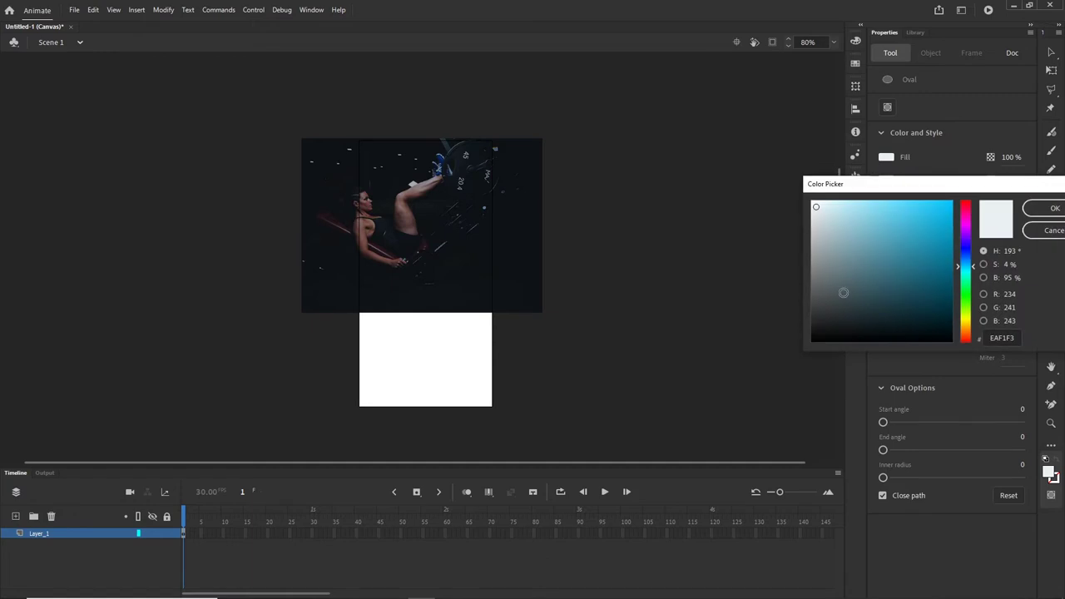
{"action": "left_click", "coordinate": [967, 317]}
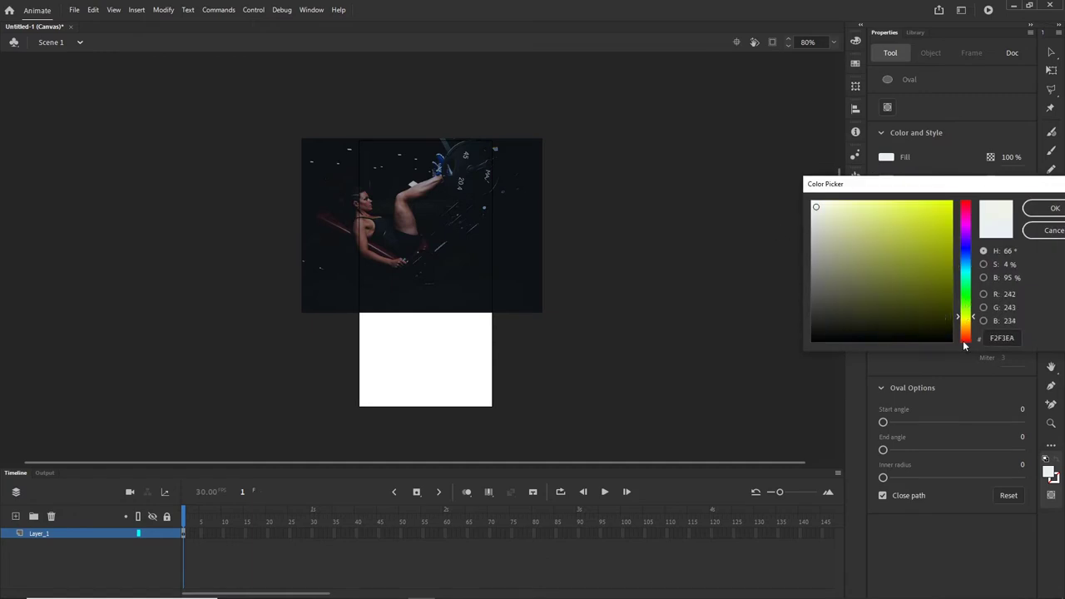
{"action": "left_click", "coordinate": [965, 328]}
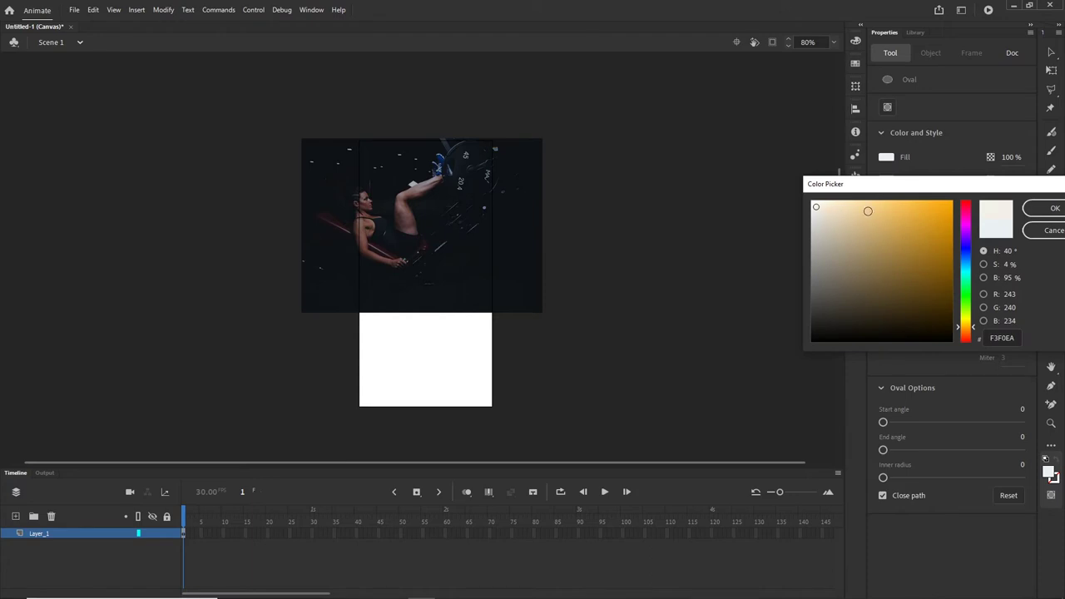
{"action": "left_click_drag", "start_coordinate": [823, 212], "coordinate": [765, 170]}
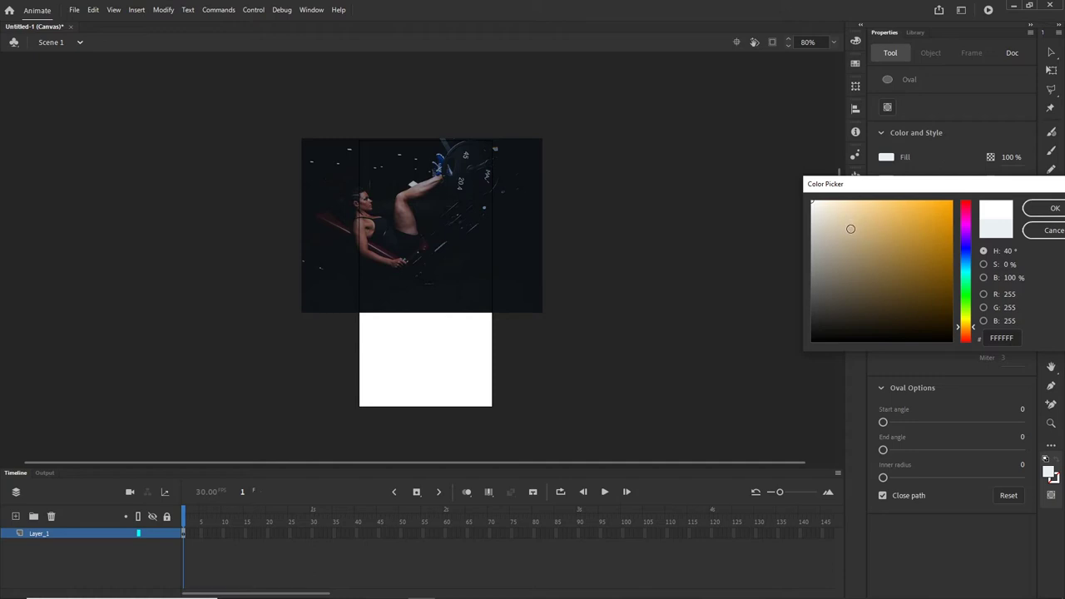
{"action": "left_click", "coordinate": [816, 204]}
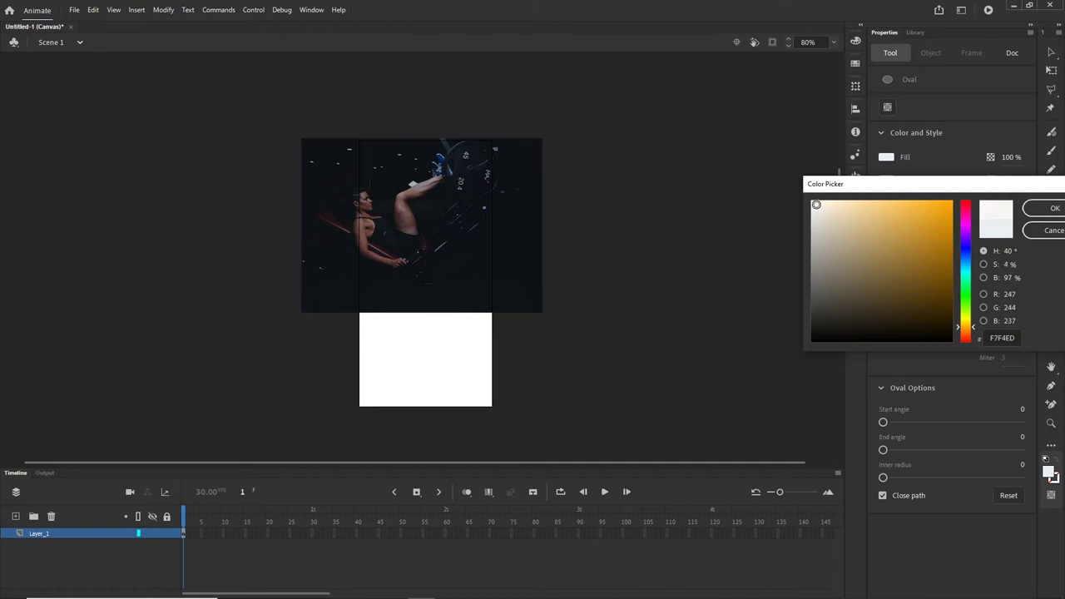
{"action": "left_click", "coordinate": [1050, 208]}
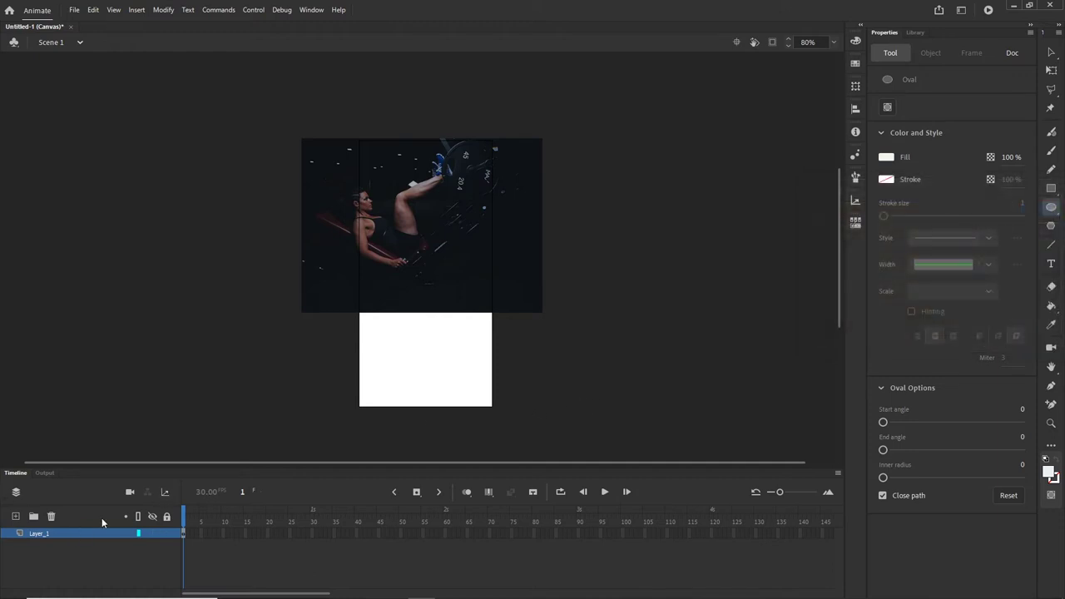
Add a new layer and draw a circle about 415 px wide over the lower banner, positioned at about Y 270.
{"action": "left_click", "coordinate": [15, 521]}
{"action": "mouse_move", "coordinate": [516, 435]}
{"action": "left_mouse_down"}
{"action": "mouse_move", "coordinate": [374, 333]}
{"action": "mouse_move", "coordinate": [333, 327]}
{"action": "left_mouse_up"}
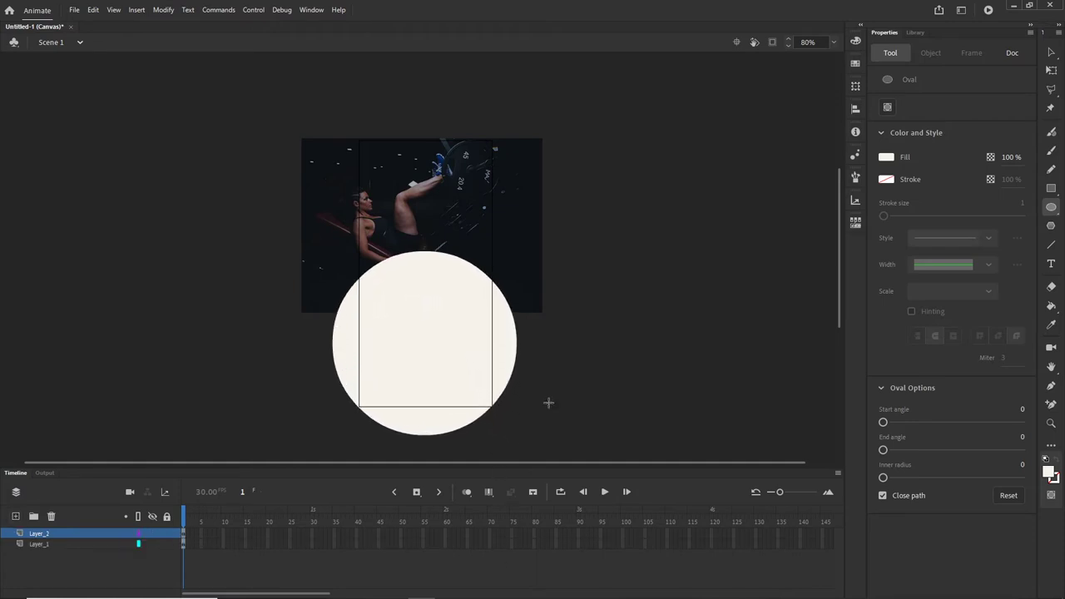
{"action": "left_click", "coordinate": [1051, 52]}
{"action": "left_click_drag", "start_coordinate": [450, 367], "coordinate": [450, 376]}
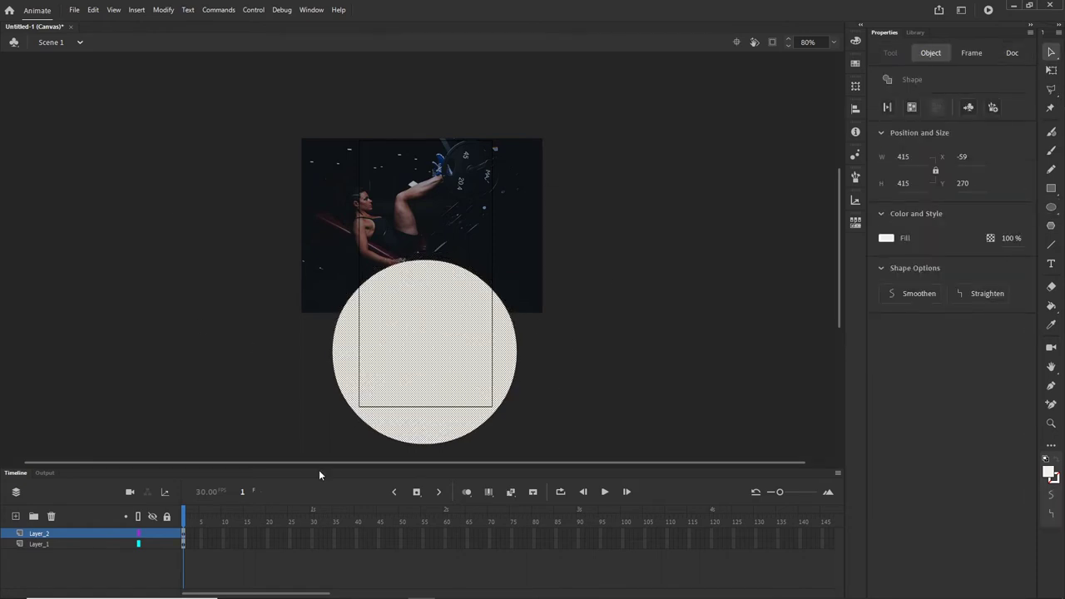
Clip the view to the stage and lower the off-white circle to about Y 348.
{"action": "left_click", "coordinate": [772, 44]}
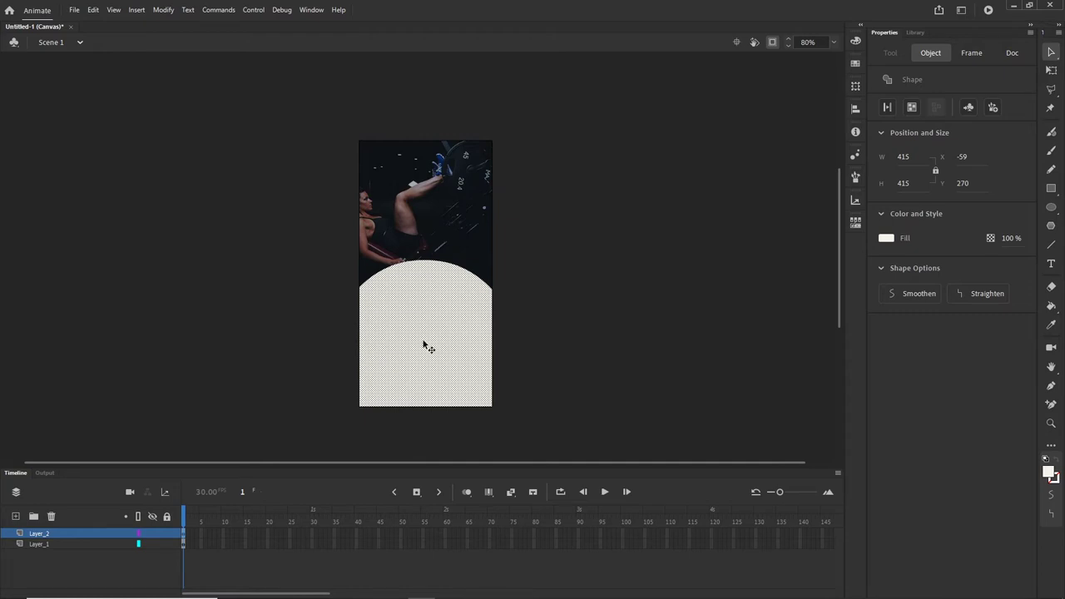
{"action": "left_click_drag", "start_coordinate": [423, 339], "coordinate": [435, 411]}
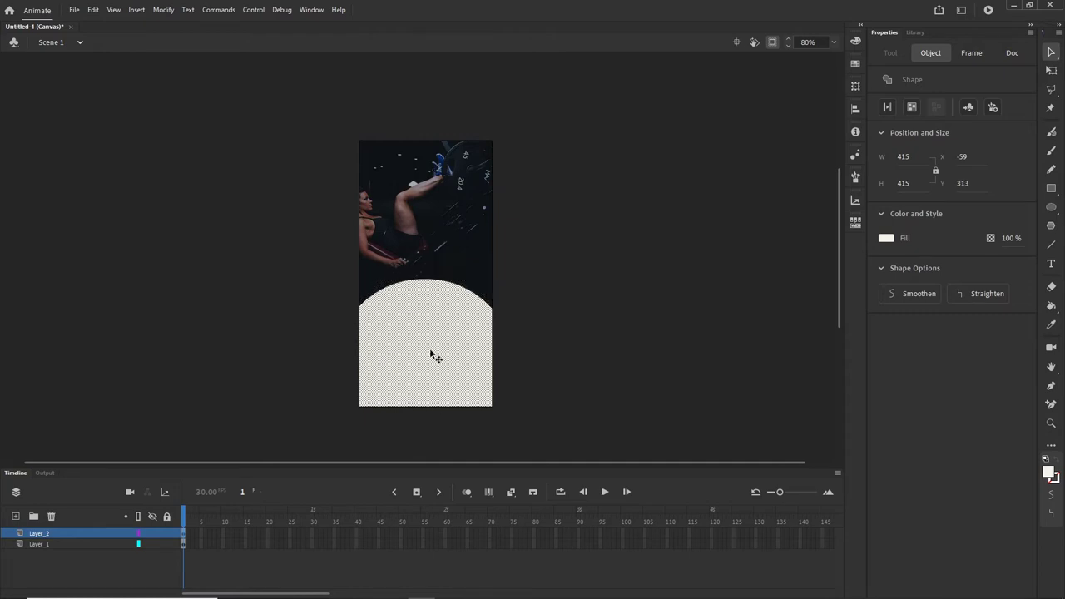
{"action": "left_click_drag", "start_coordinate": [431, 355], "coordinate": [432, 376]}
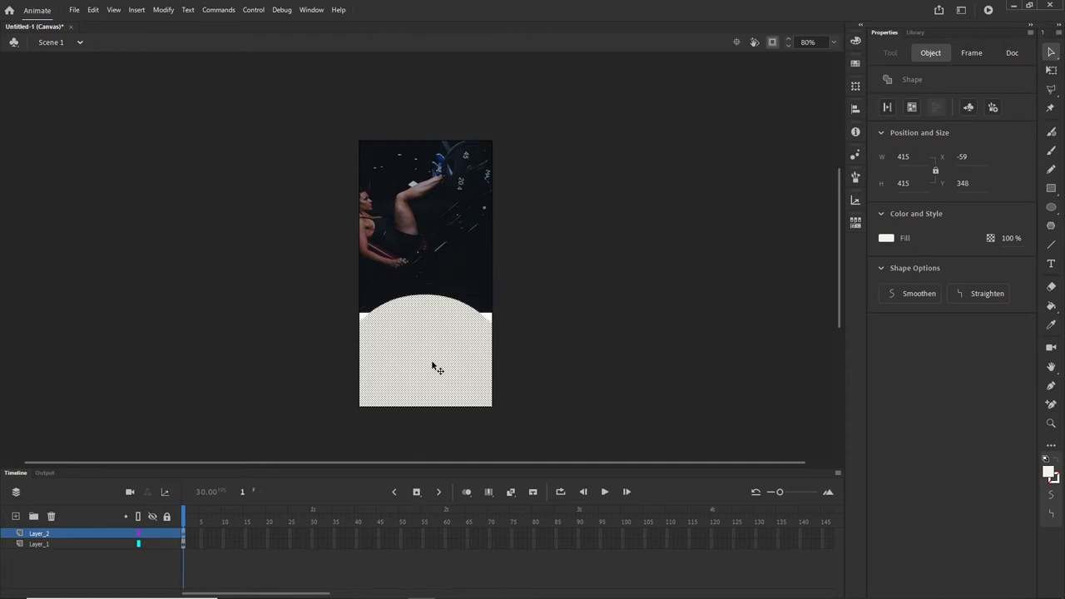
Stretch the off-white circle symmetrically to an ellipse about 583 px wide, and show the content outside the stage again.
{"action": "key", "text": "q"}
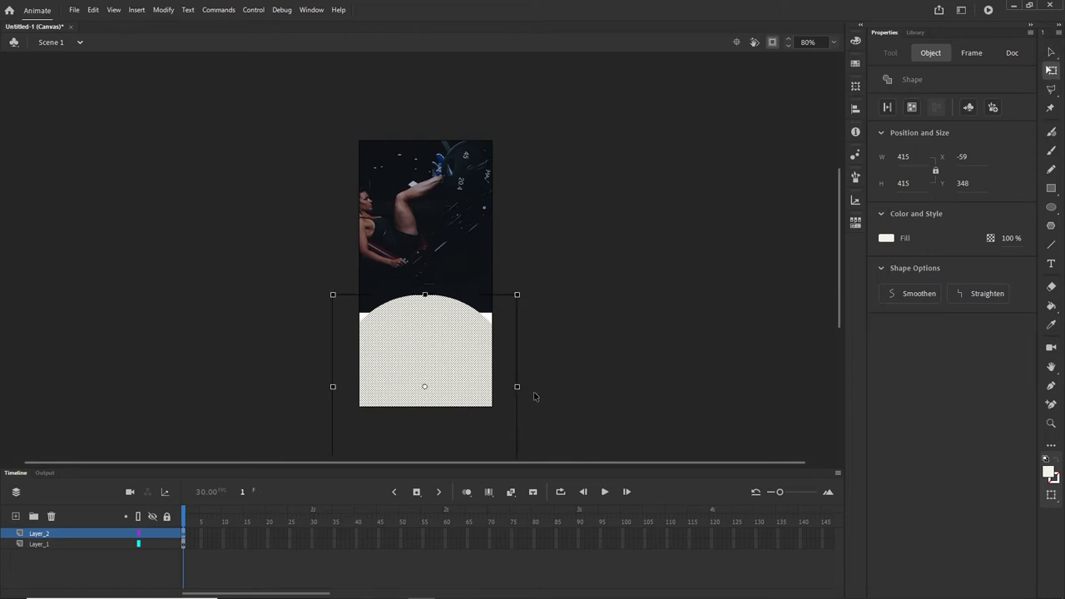
{"action": "left_click_drag", "start_coordinate": [517, 386], "coordinate": [556, 386]}
{"action": "left_click", "coordinate": [1051, 52]}
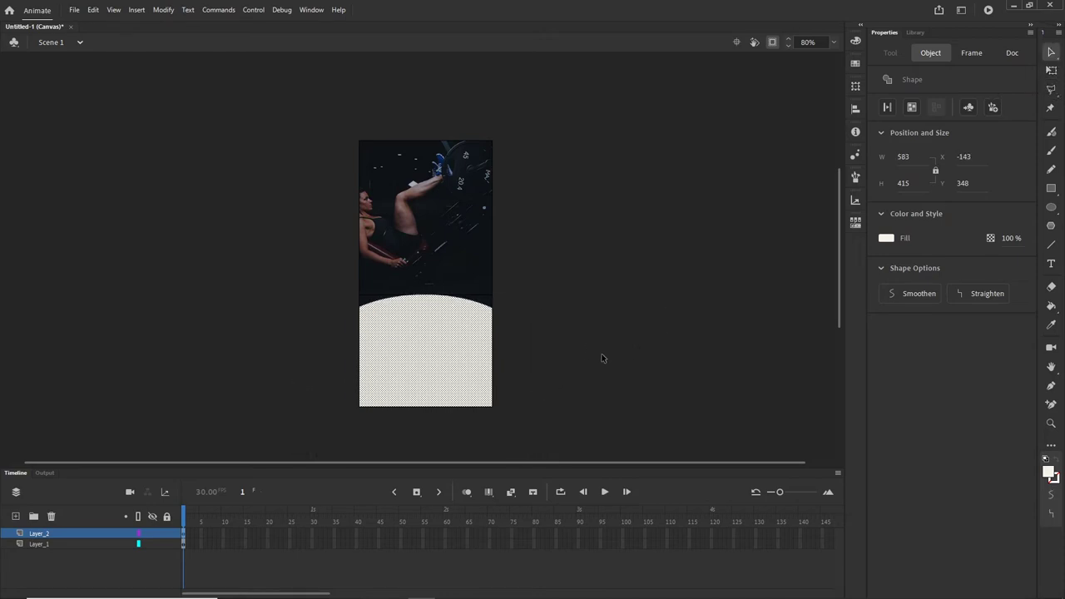
{"action": "left_click", "coordinate": [622, 334]}
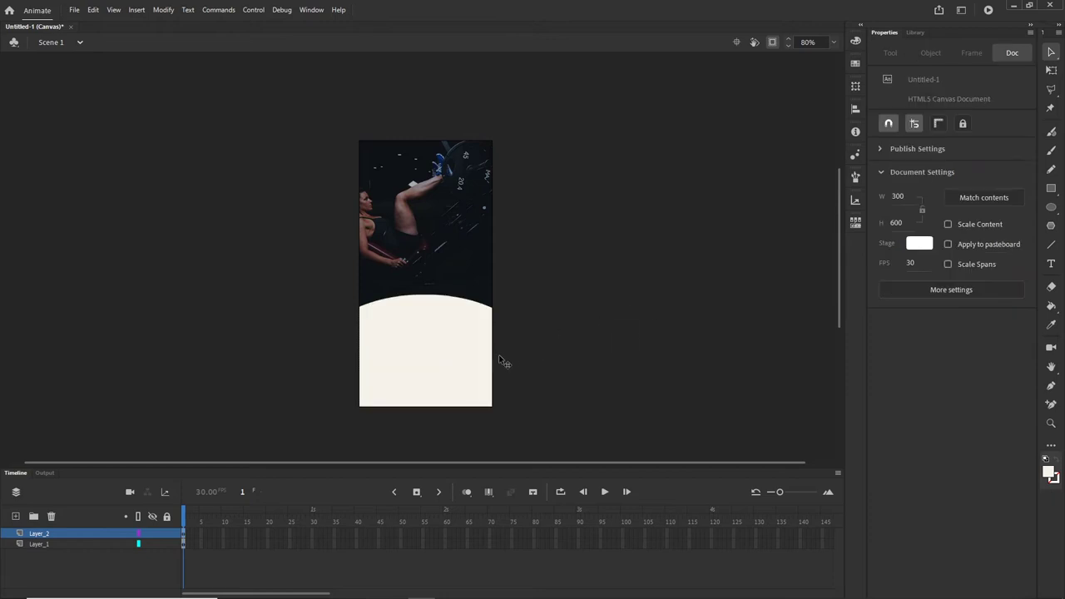
{"action": "left_click", "coordinate": [773, 43]}
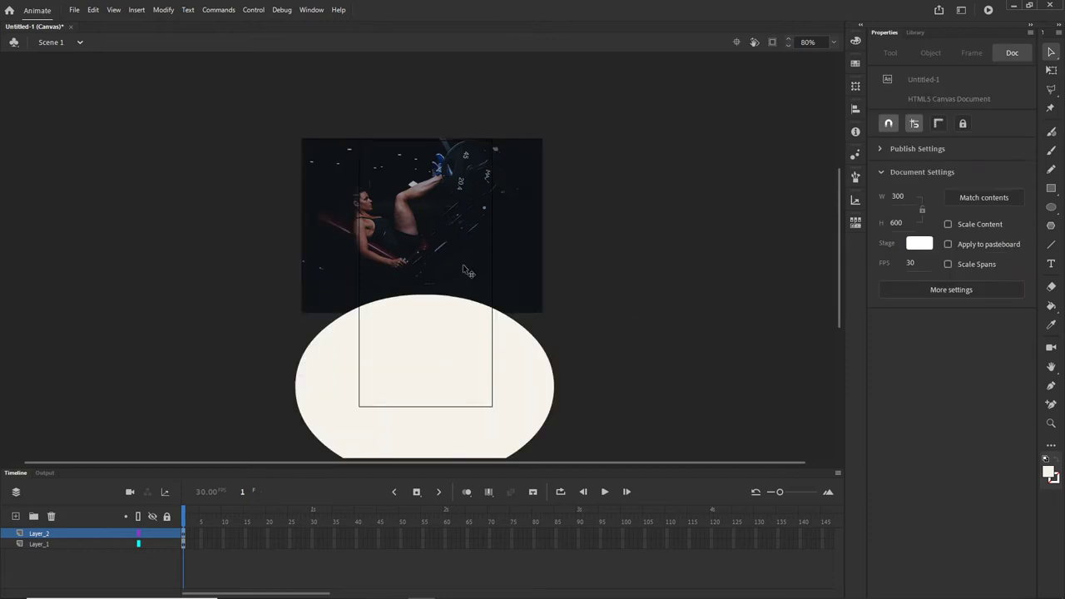
Rename the layer holding the leg-press photo to foto1.
{"action": "left_click", "coordinate": [41, 543]}
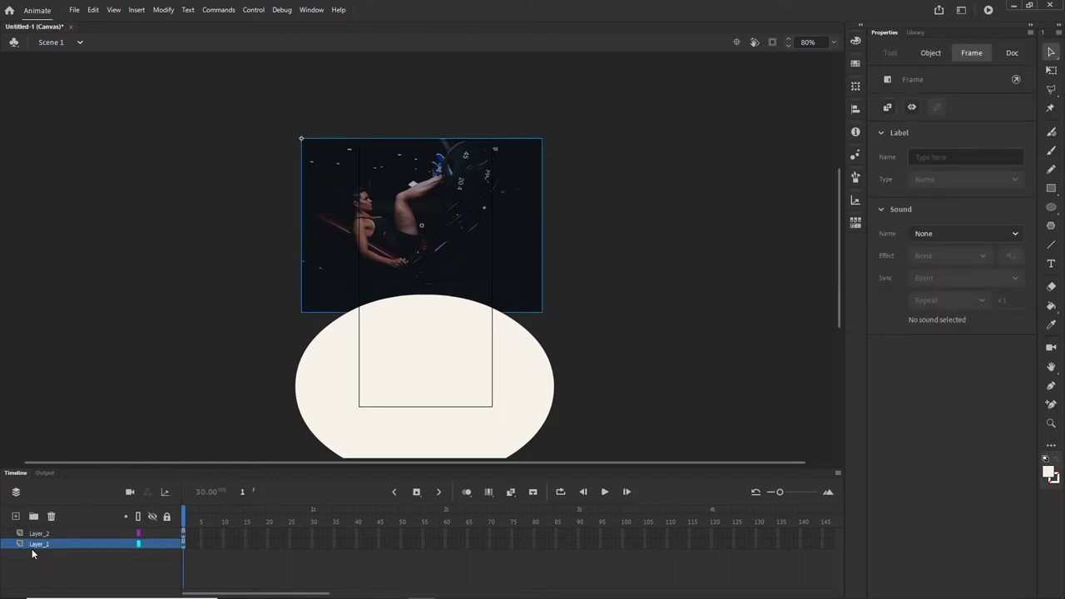
{"action": "double_click", "coordinate": [36, 546]}
{"action": "type", "text": "foto1"}
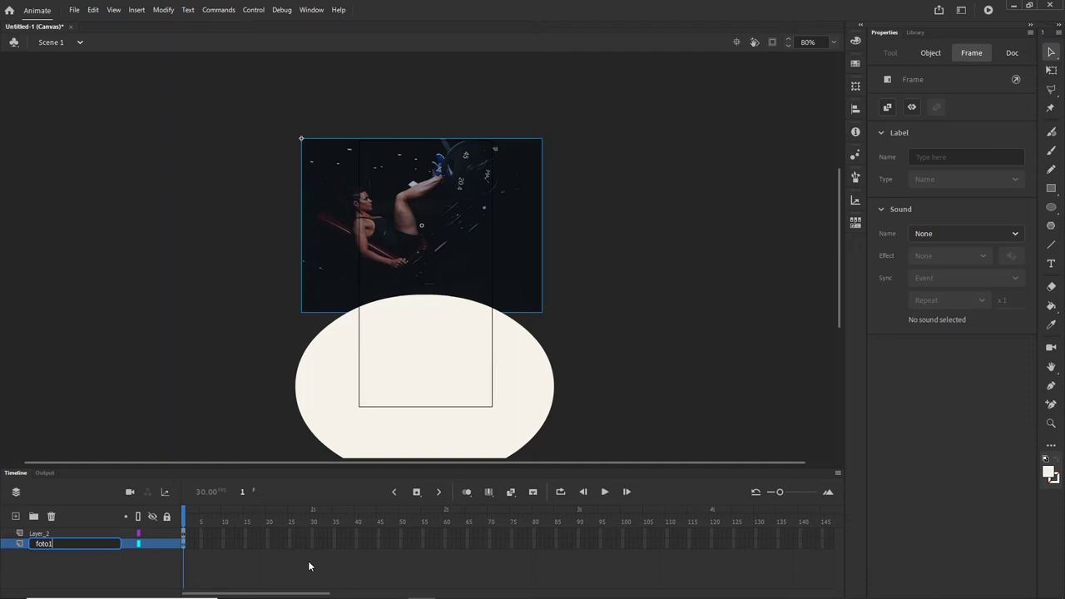
{"action": "key", "text": "Return"}
{"action": "left_click", "coordinate": [100, 574]}
Rename the ellipse's layer to bottomshape and lock it.
{"action": "left_click", "coordinate": [48, 536]}
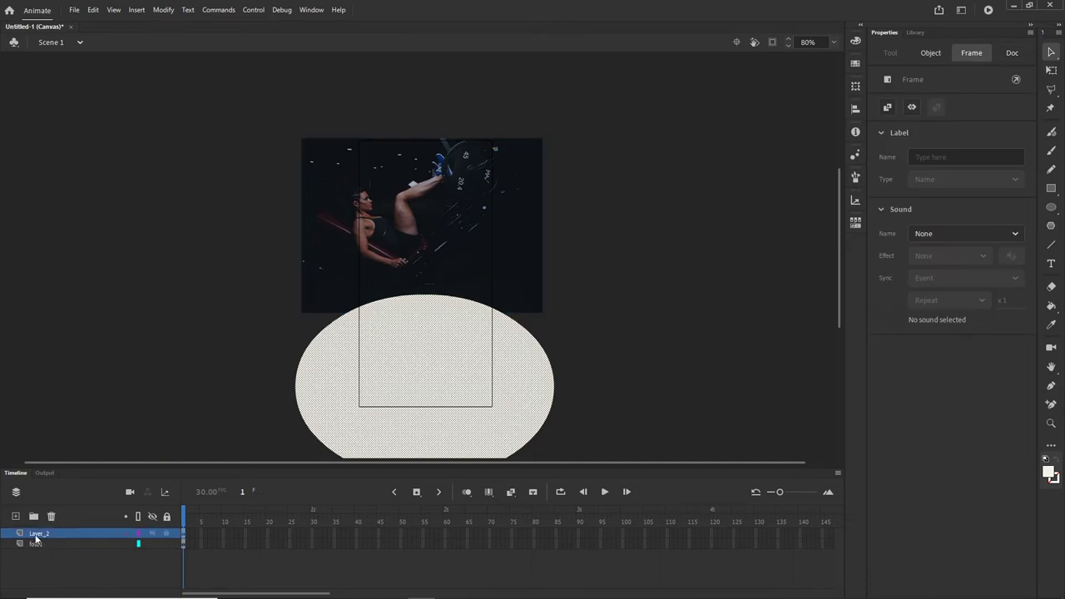
{"action": "double_click", "coordinate": [36, 536]}
{"action": "type", "text": "bot"}
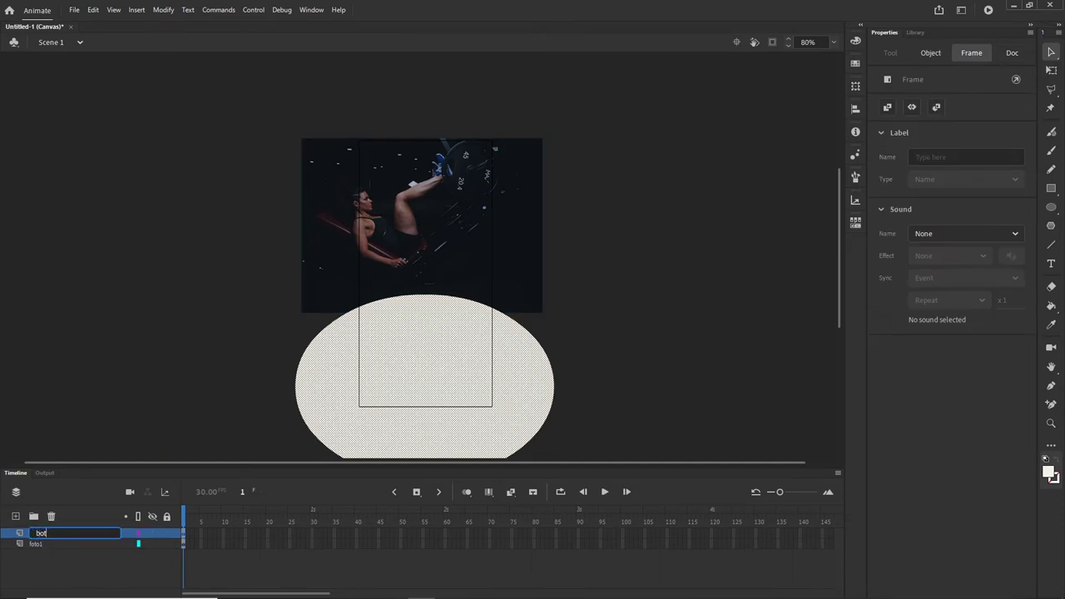
{"action": "type", "text": "tomshape"}
{"action": "key", "text": "Return"}
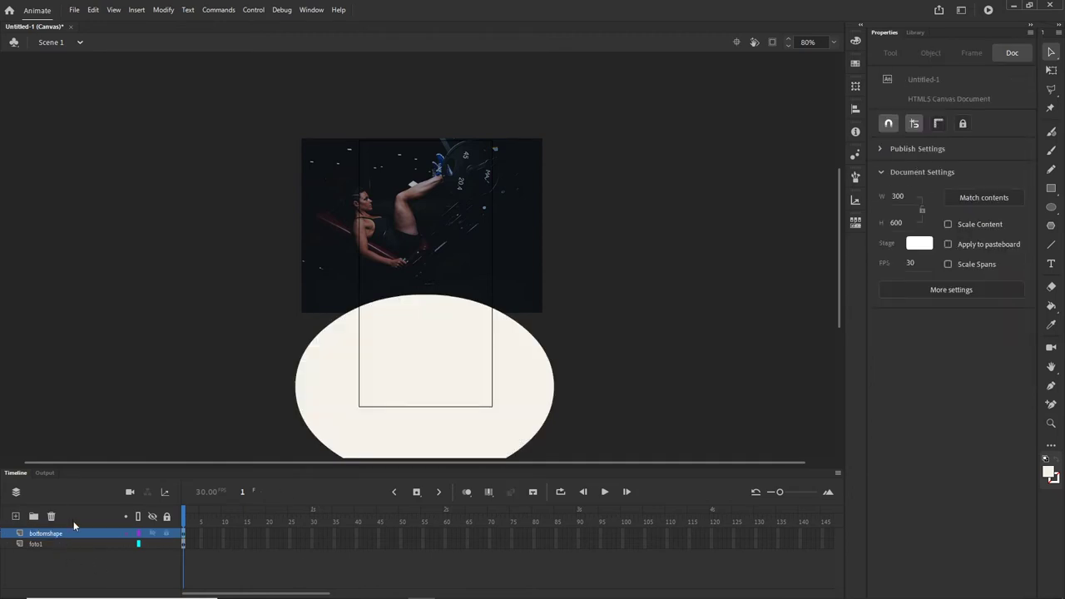
{"action": "left_click", "coordinate": [166, 534]}
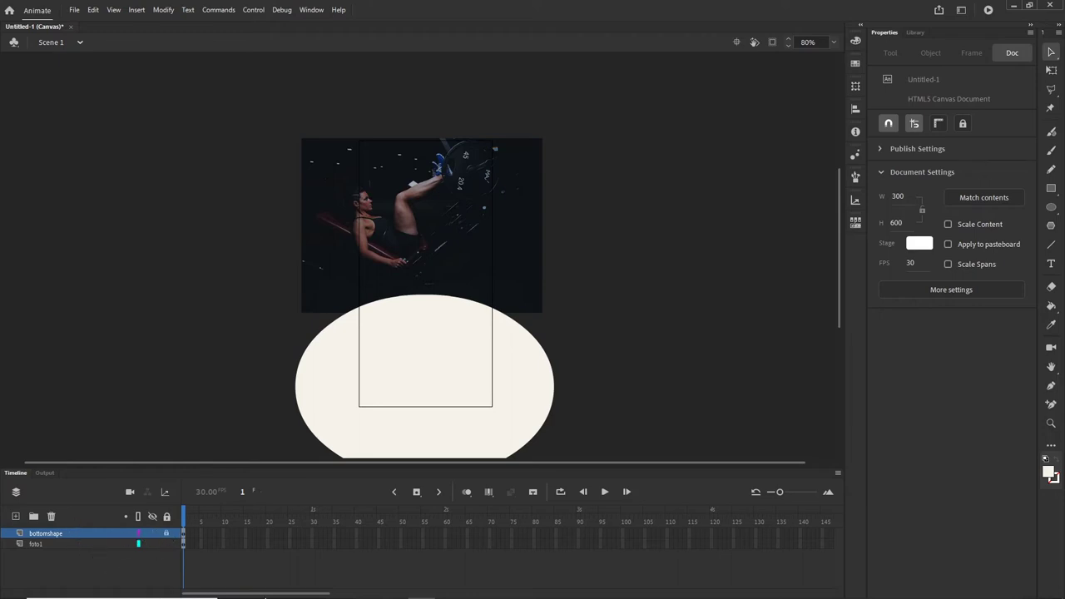
Shift the leg-press photo horizontally on frame 1 until its X position is -239.
{"action": "left_click", "coordinate": [478, 264]}
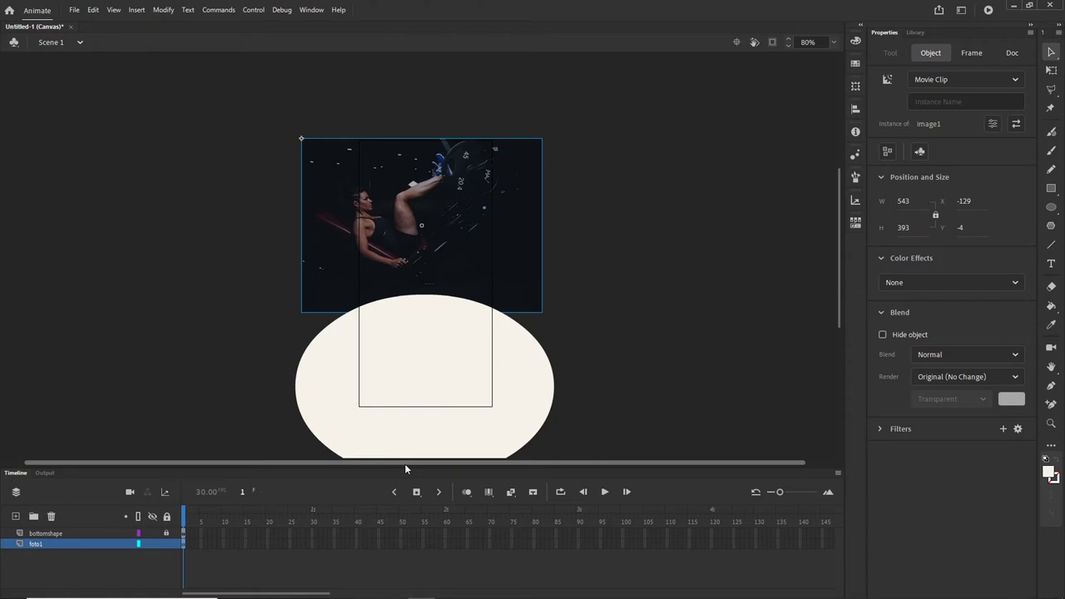
{"action": "key", "text": "Left"}
{"action": "key", "text": "Left"}
{"action": "key", "text": "Left"}
{"action": "key", "text": "Left"}
{"action": "key", "text": "Left"}
{"action": "key", "text": "Left"}
{"action": "key", "text": "Left"}
{"action": "key", "text": "Left"}
{"action": "key", "text": "Left"}
{"action": "key", "text": "Left"}
{"action": "key", "text": "Left"}
{"action": "key", "text": "Left"}
{"action": "key", "text": "Left"}
{"action": "key", "text": "Left"}
{"action": "key", "text": "Left"}
{"action": "key", "text": "Left"}
{"action": "key", "text": "Left"}
{"action": "key", "text": "Left"}
{"action": "key", "text": "Left"}
{"action": "key", "text": "Left"}
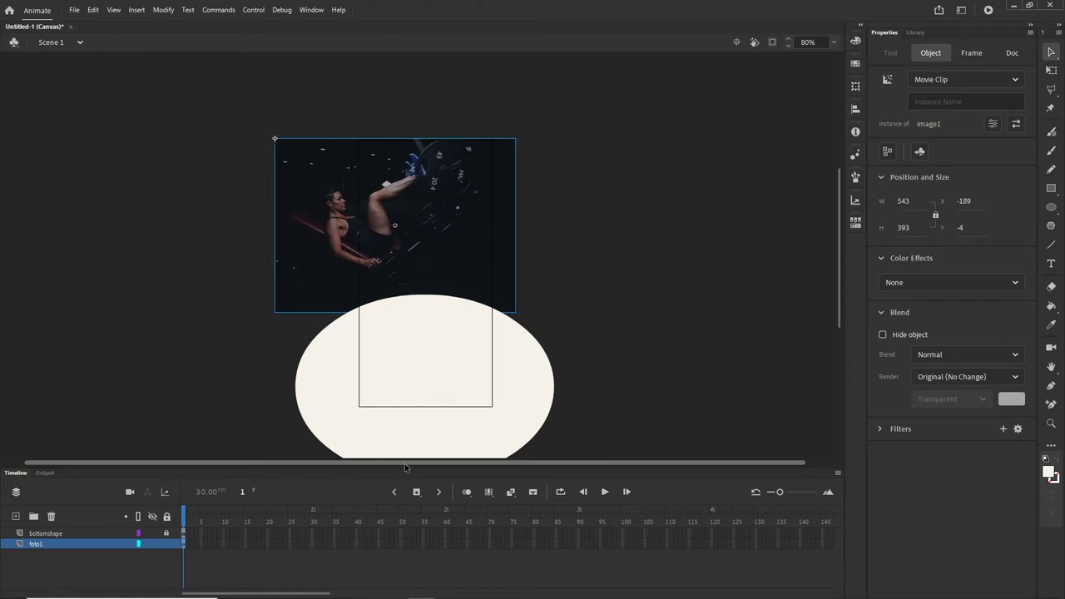
{"action": "key", "text": "Left"}
{"action": "key", "text": "Left"}
{"action": "key", "text": "Left"}
{"action": "key", "text": "Left"}
{"action": "key", "text": "Left"}
{"action": "key", "text": "Left"}
{"action": "key", "text": "Left"}
{"action": "key", "text": "Left"}
{"action": "key", "text": "Left"}
{"action": "key", "text": "Left"}
{"action": "key", "text": "Left"}
{"action": "key", "text": "Left"}
{"action": "key", "text": "Left"}
{"action": "key", "text": "Left"}
{"action": "key", "text": "Left"}
{"action": "key", "text": "Left"}
{"action": "key", "text": "Left"}
{"action": "key", "text": "Left"}
{"action": "key", "text": "Left"}
{"action": "key", "text": "Left"}
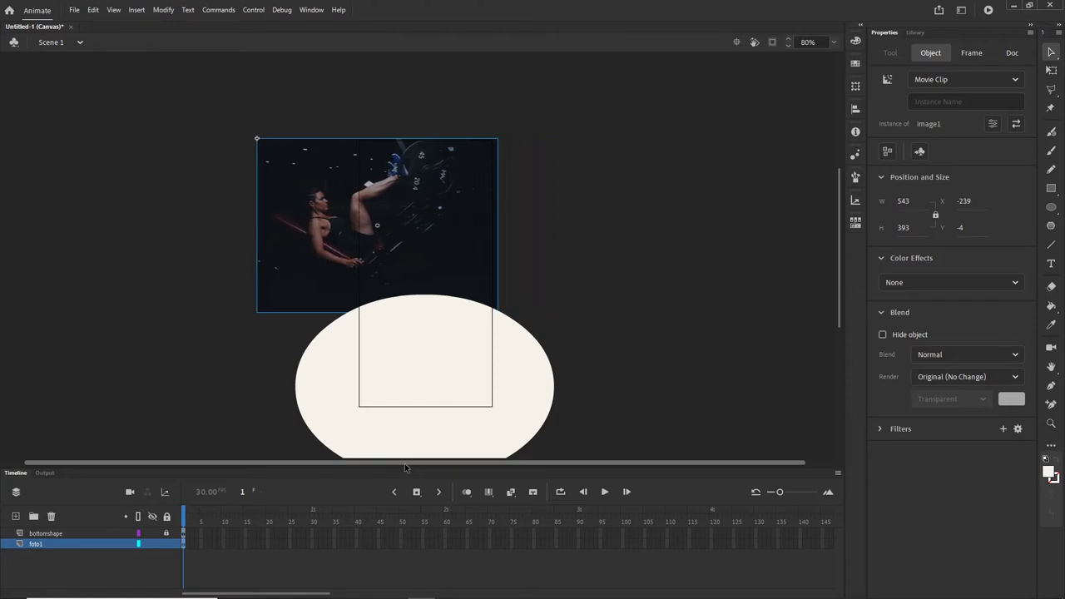
Add a keyframe at frame 120 of foto1 with the photo shifted to the right, and create a classic tween between the keyframes.
{"action": "left_click", "coordinate": [712, 542]}
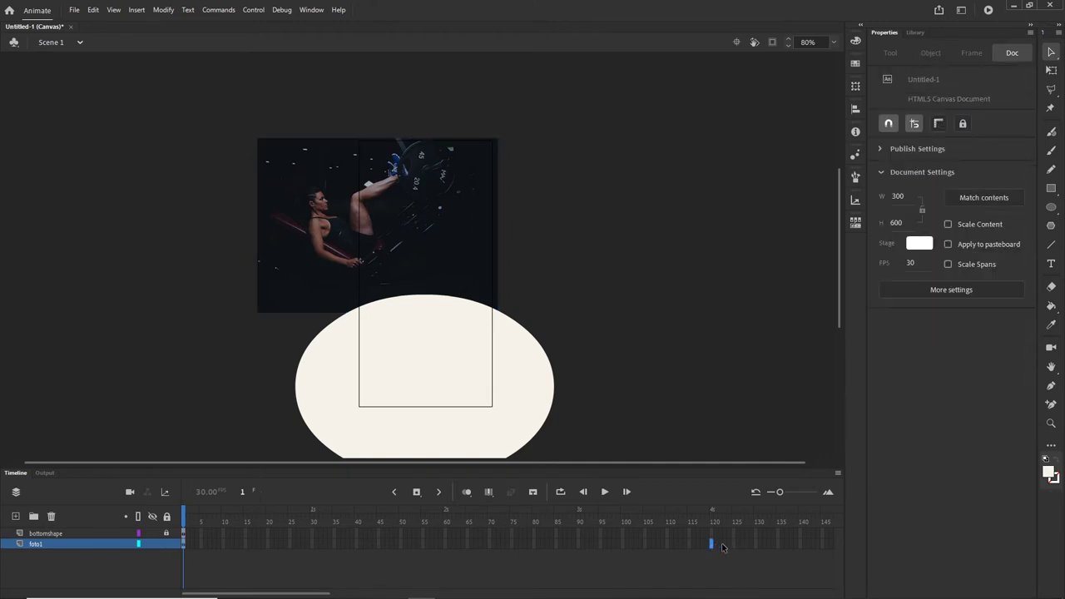
{"action": "key", "text": "F5"}
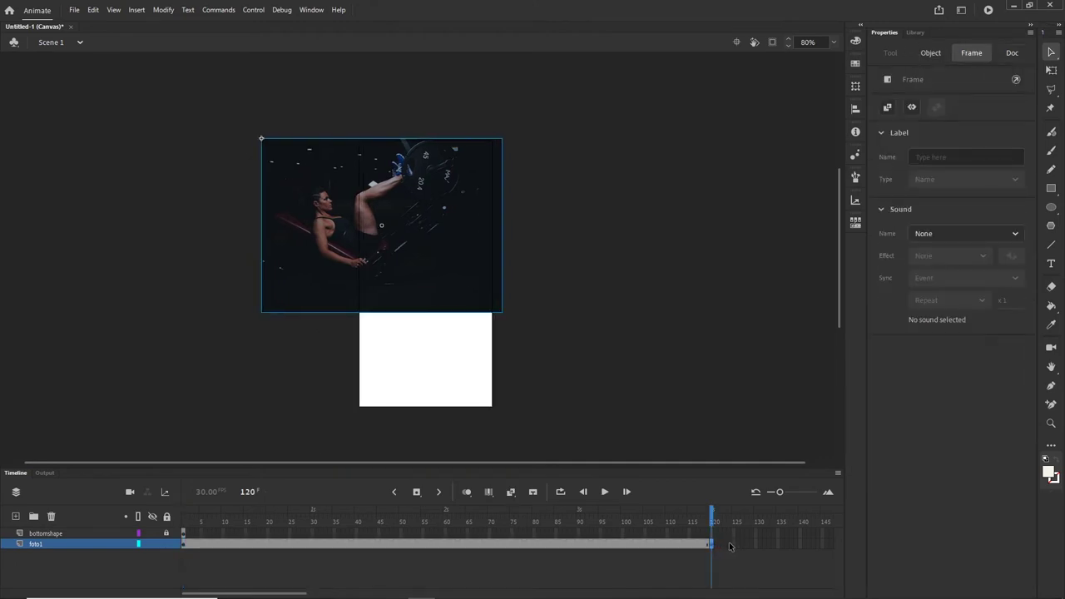
{"action": "left_click", "coordinate": [364, 546]}
{"action": "left_click", "coordinate": [387, 542]}
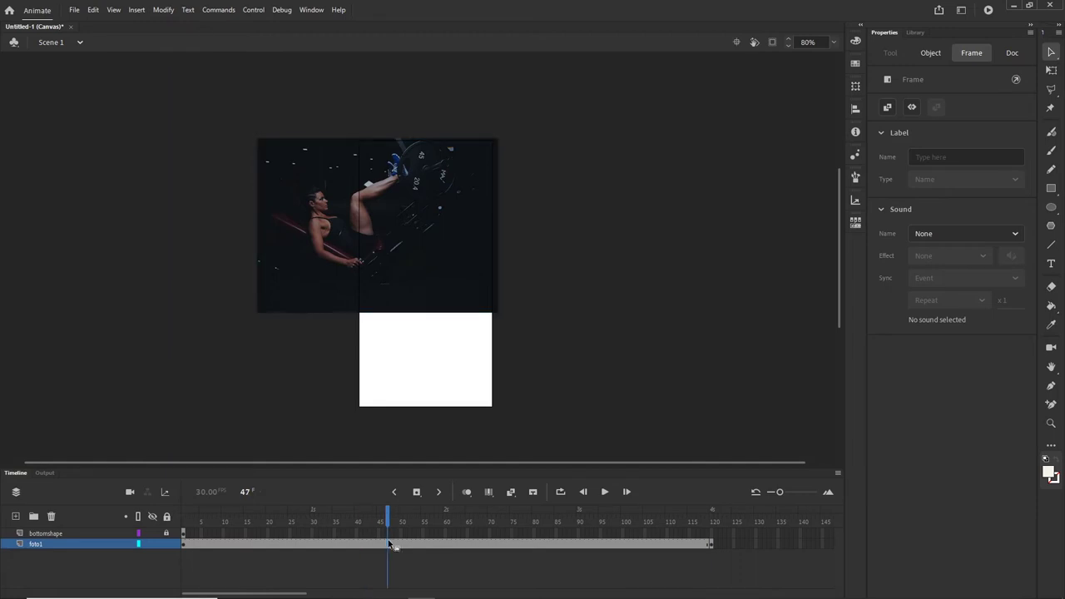
{"action": "right_click", "coordinate": [387, 543]}
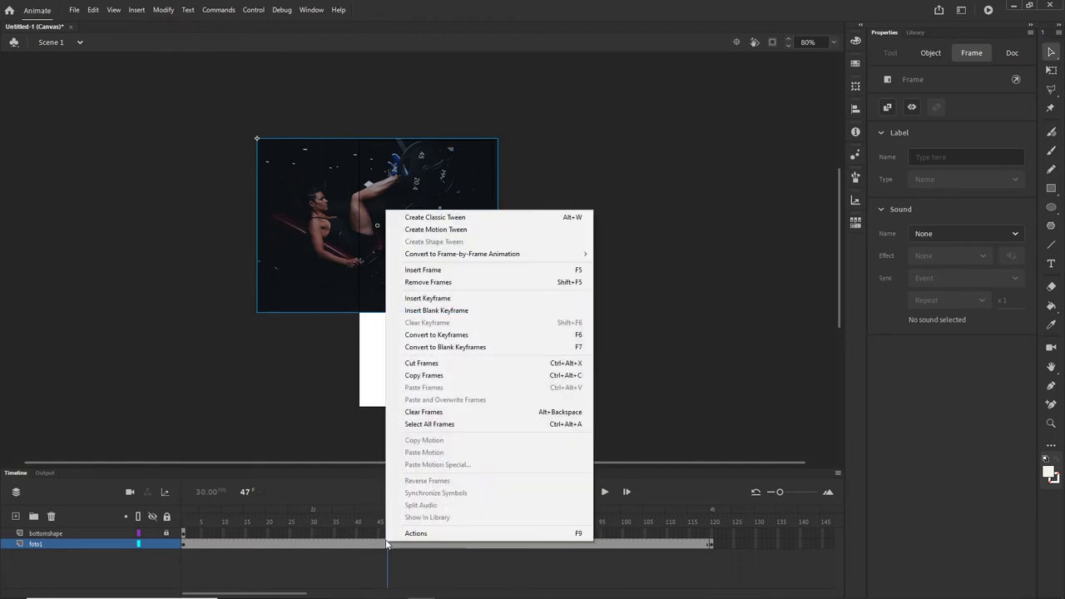
{"action": "left_click", "coordinate": [434, 217]}
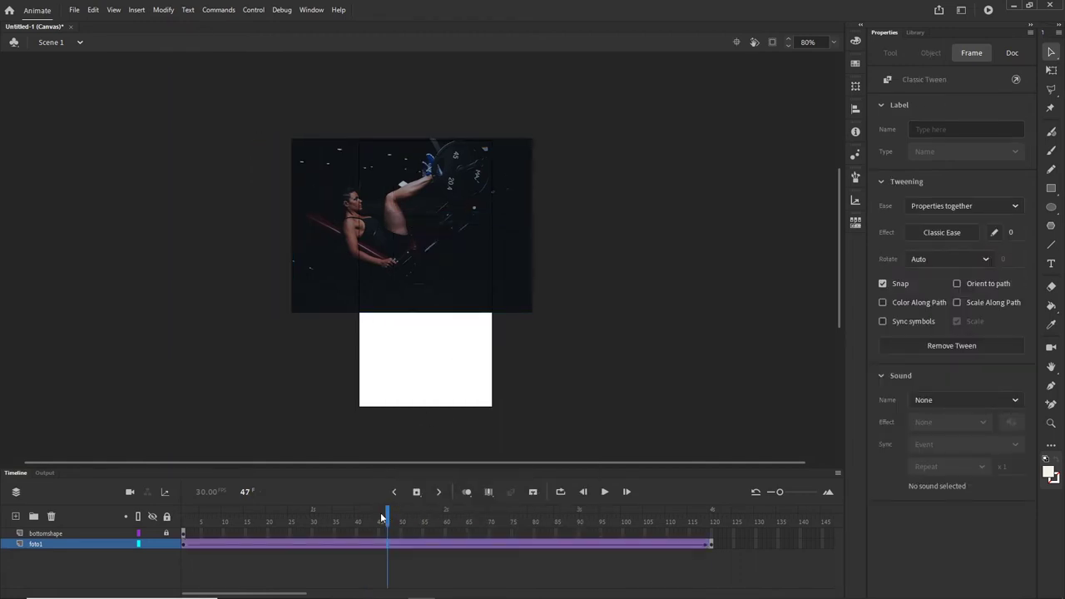
{"action": "left_click_drag", "start_coordinate": [382, 517], "coordinate": [178, 522]}
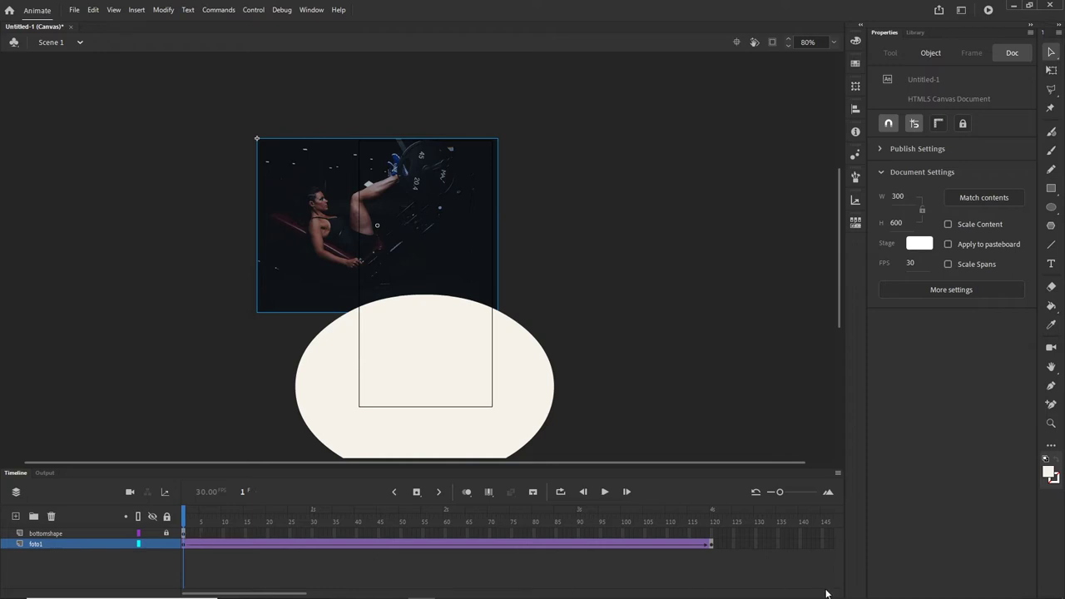
Extend the bottomshape layer to frame 120 and play the animation from frame 1.
{"action": "left_click", "coordinate": [713, 534]}
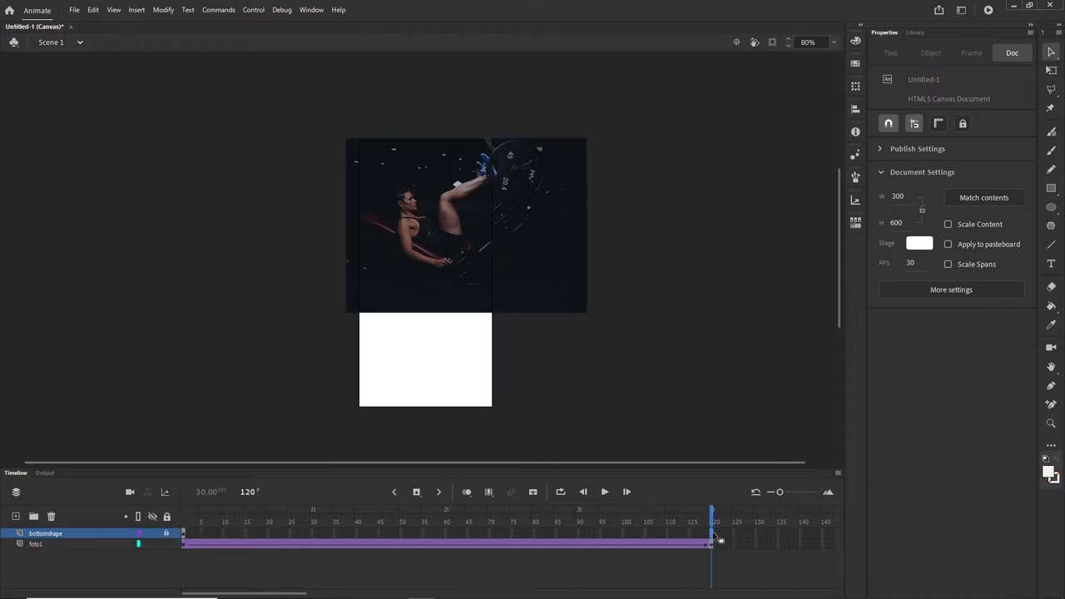
{"action": "left_click", "coordinate": [713, 535]}
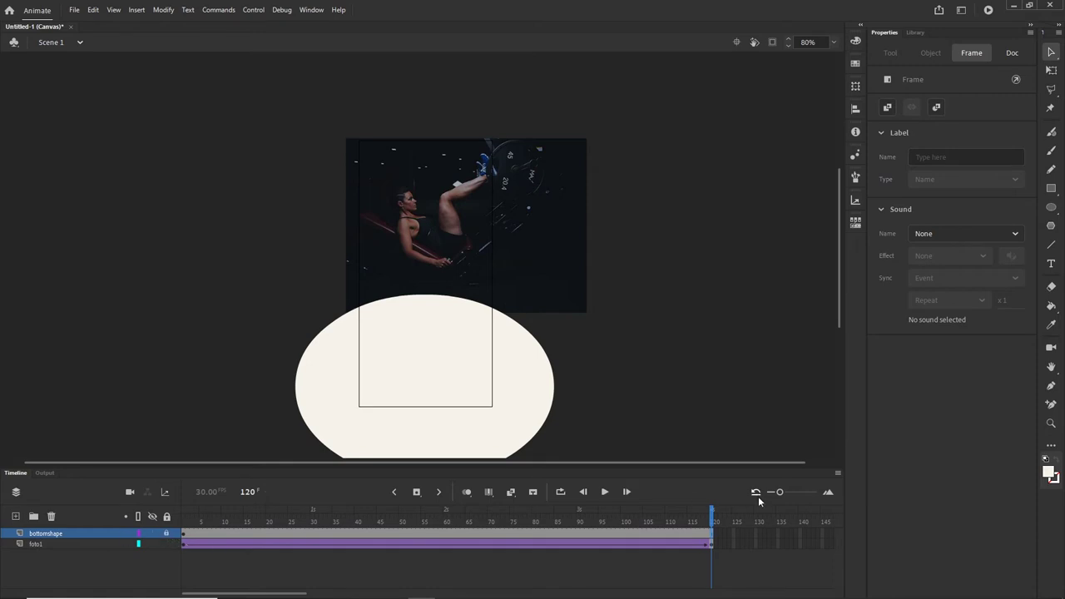
{"action": "left_click_drag", "start_coordinate": [714, 519], "coordinate": [184, 518]}
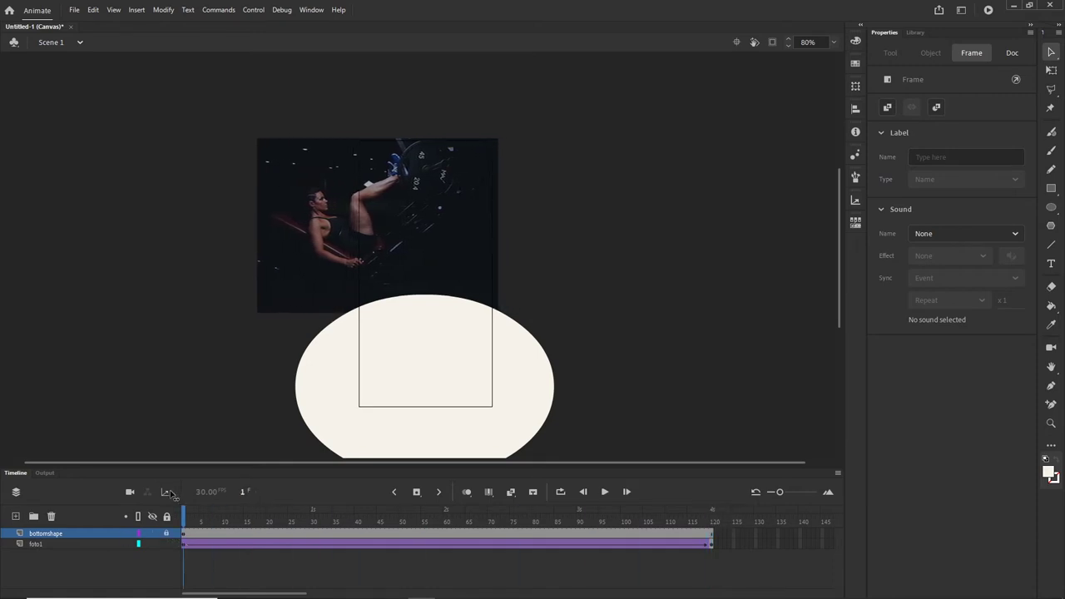
{"action": "key", "text": "Return"}
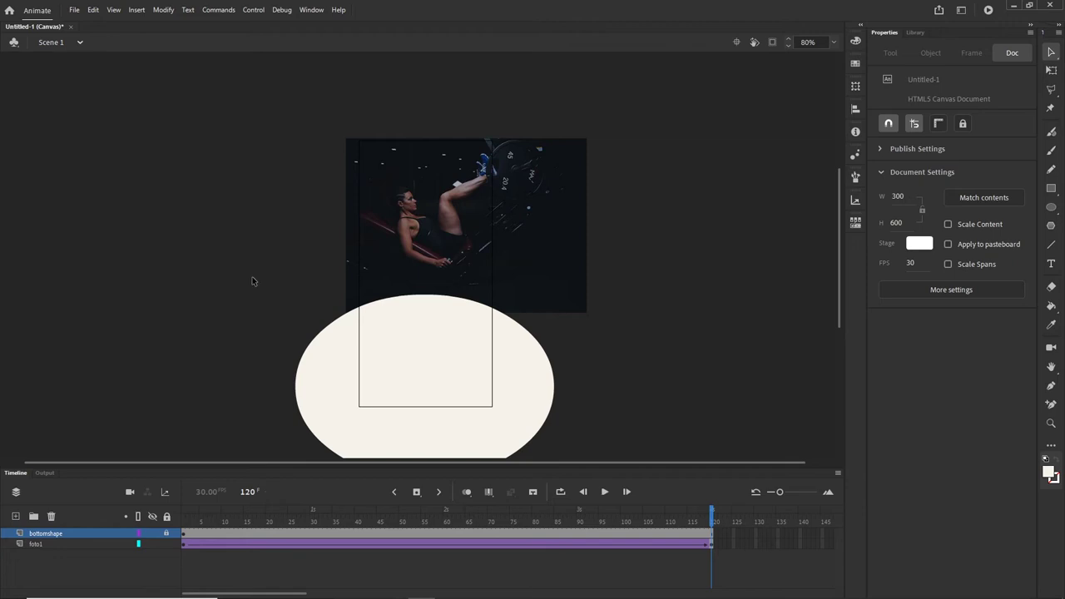
Start saving the document and browse to the 04 gym folder inside Animate HTML5 10 tuts > tutorials.
{"action": "left_click", "coordinate": [74, 10]}
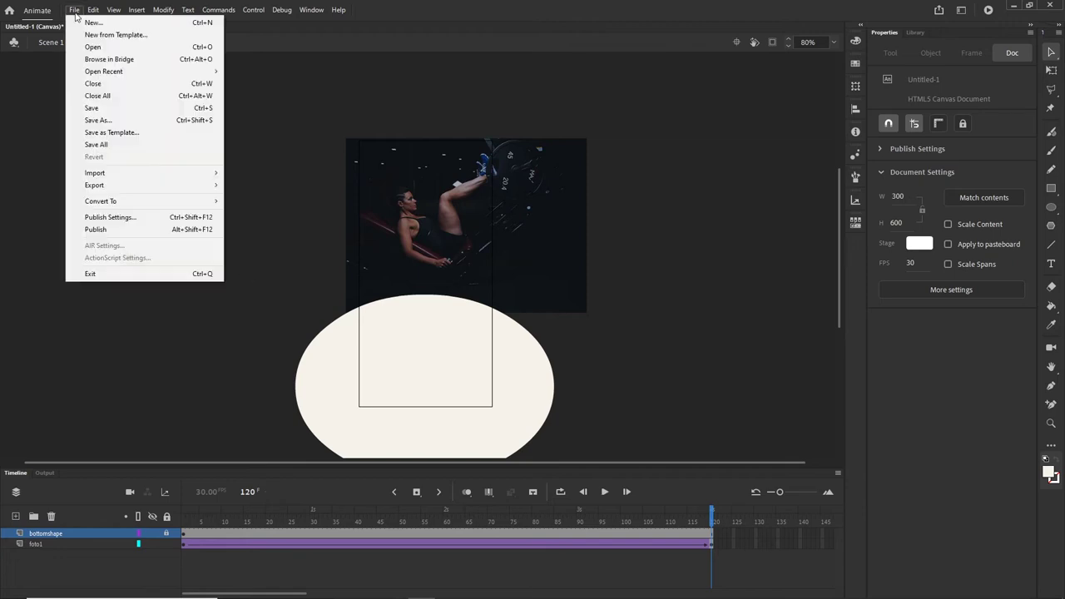
{"action": "left_click", "coordinate": [89, 108]}
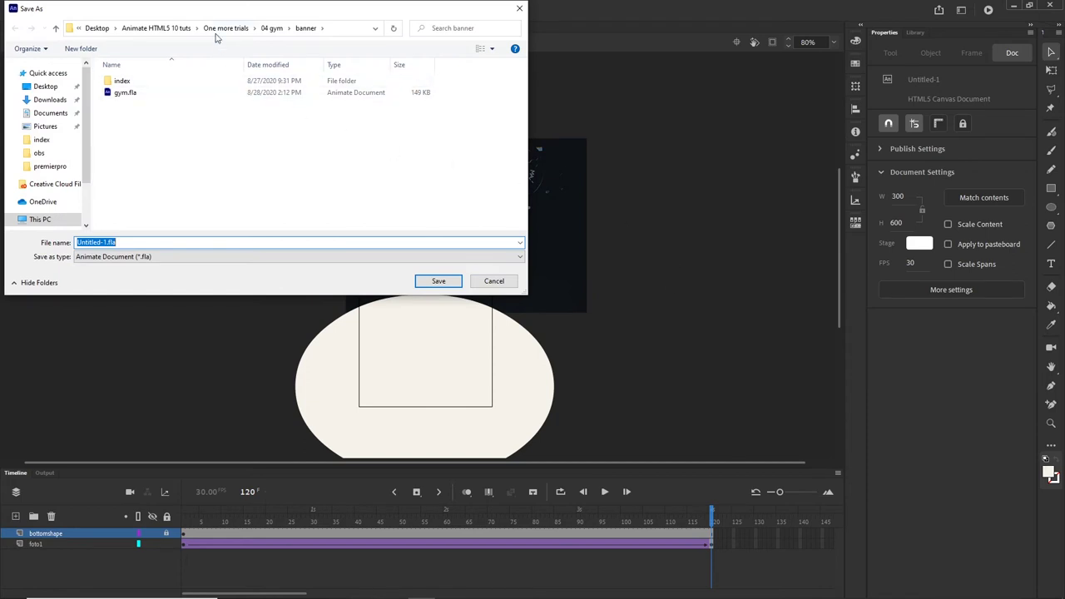
{"action": "left_click", "coordinate": [178, 30]}
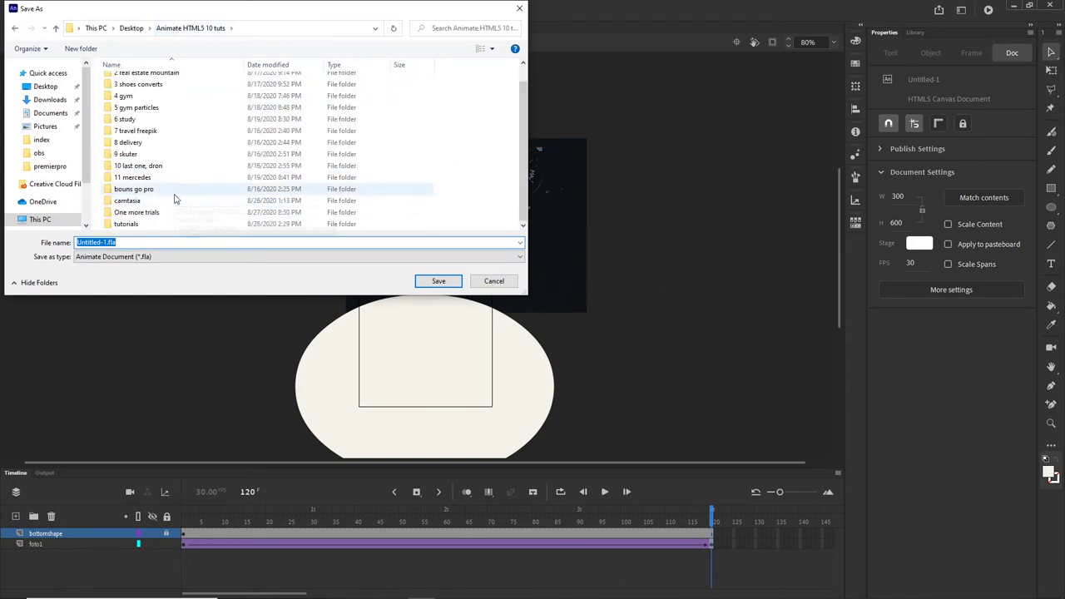
{"action": "double_click", "coordinate": [135, 224]}
{"action": "double_click", "coordinate": [125, 116]}
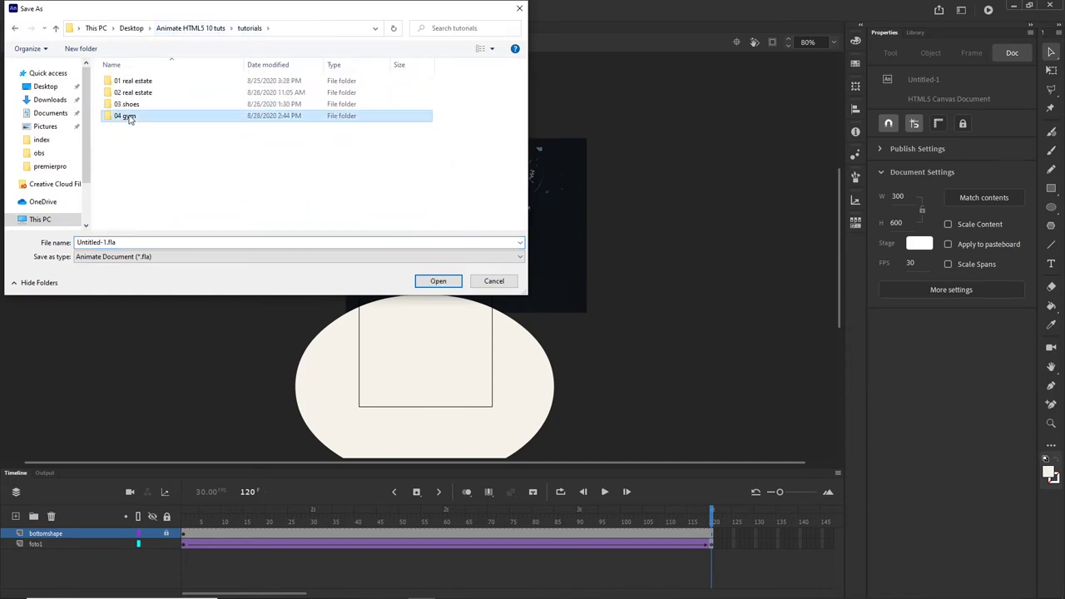
Create a folder named banner inside 04 gym and open it.
{"action": "right_click", "coordinate": [127, 146]}
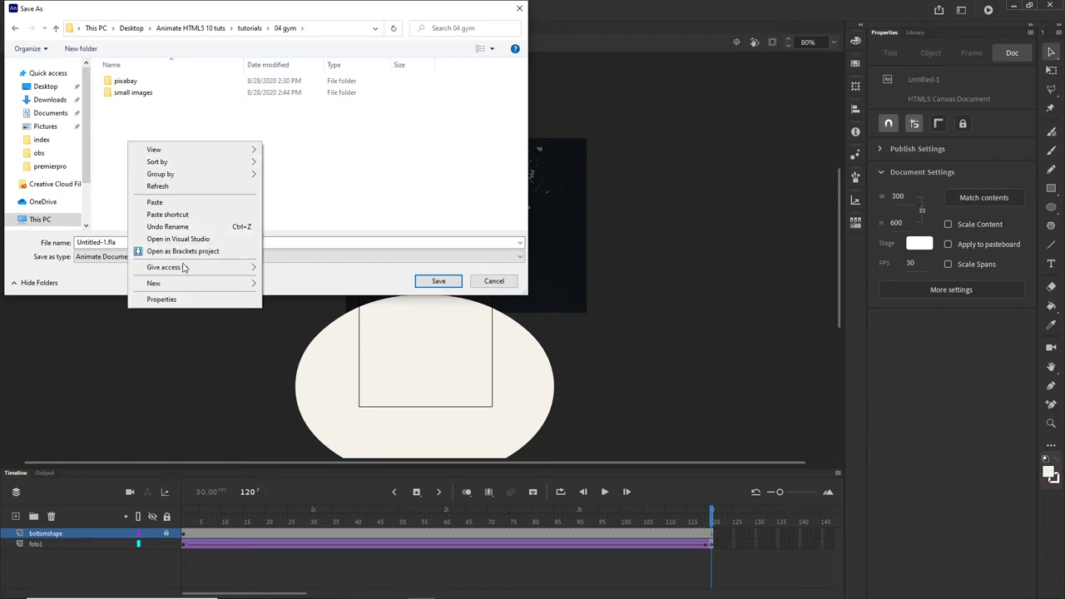
{"action": "mouse_move", "coordinate": [193, 281]}
{"action": "left_click", "coordinate": [286, 285]}
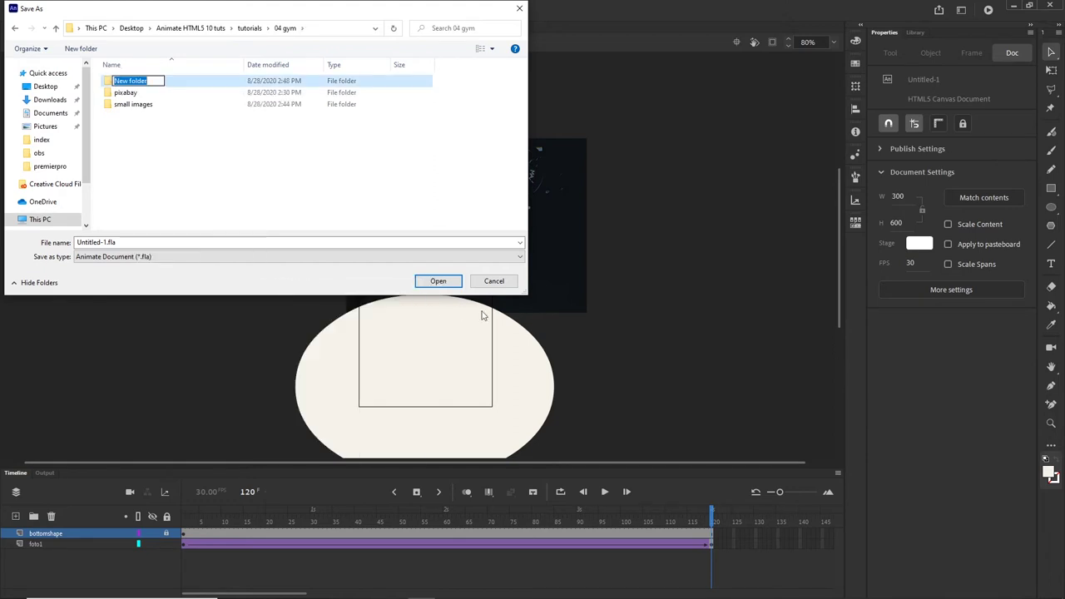
{"action": "type", "text": "banner"}
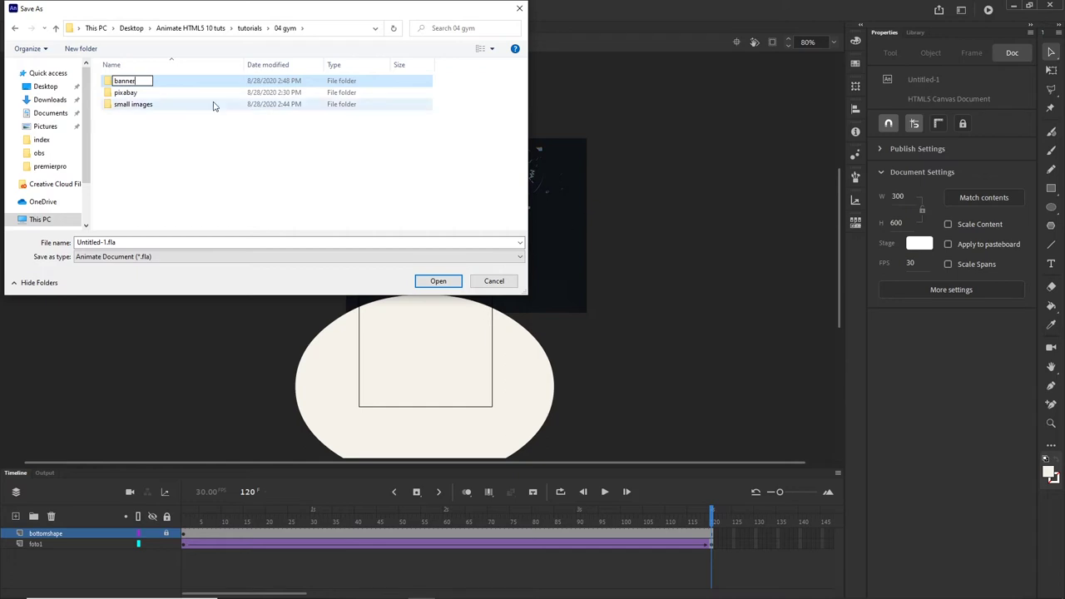
{"action": "left_click", "coordinate": [129, 121]}
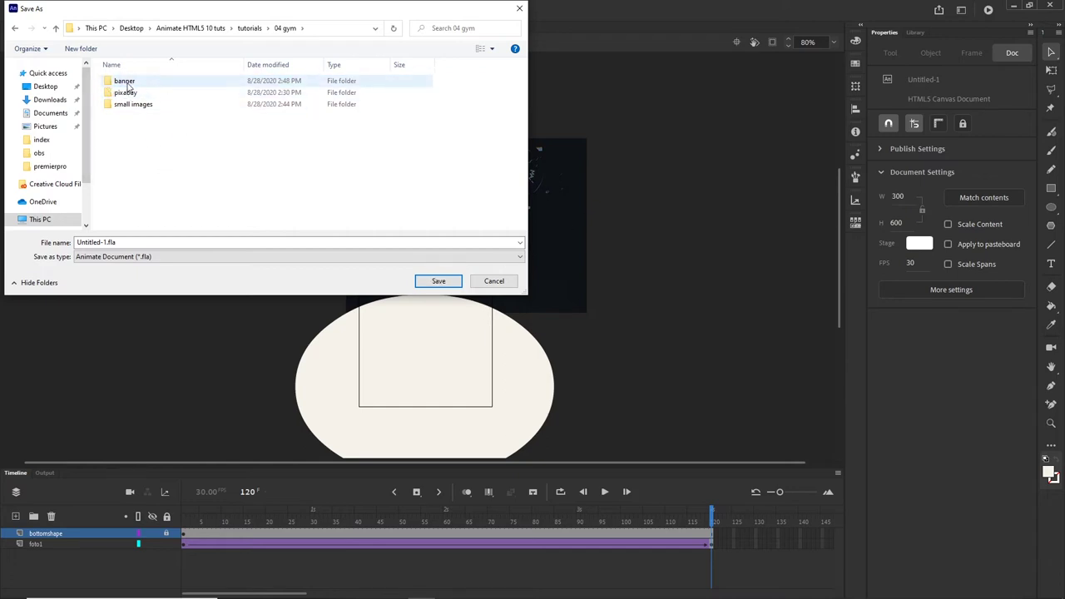
{"action": "double_click", "coordinate": [125, 88]}
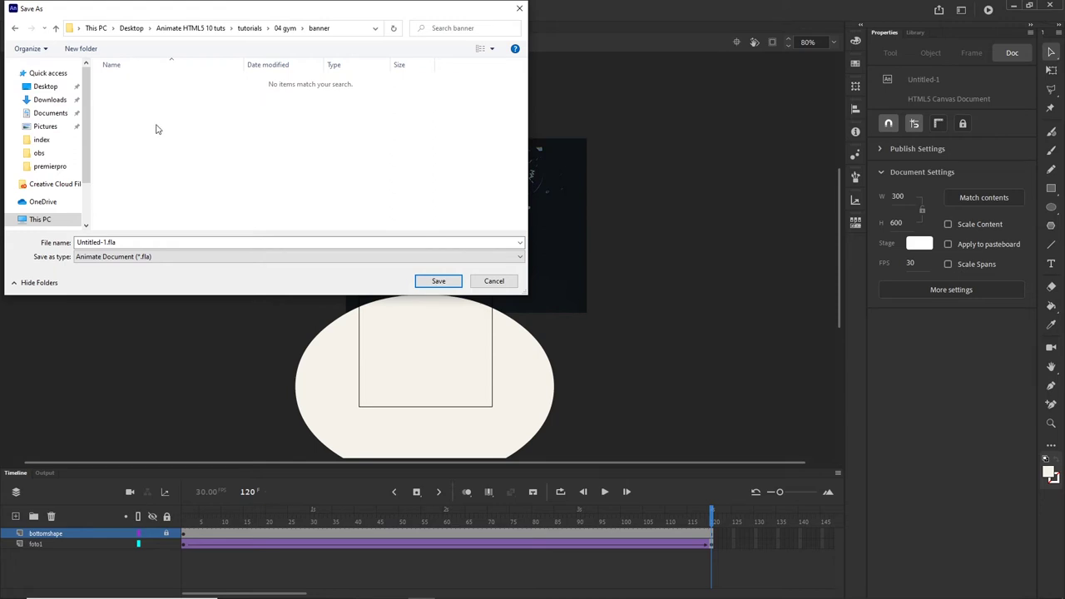
Save the document in the banner folder under the file name gym as an Animate Document.
{"action": "left_click", "coordinate": [134, 240]}
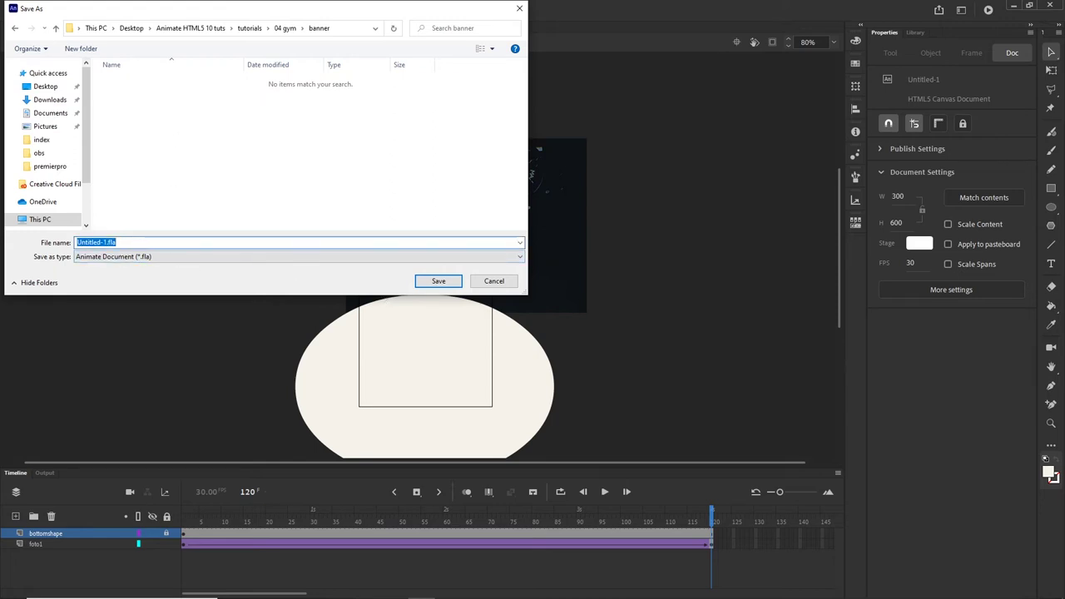
{"action": "type", "text": "gym"}
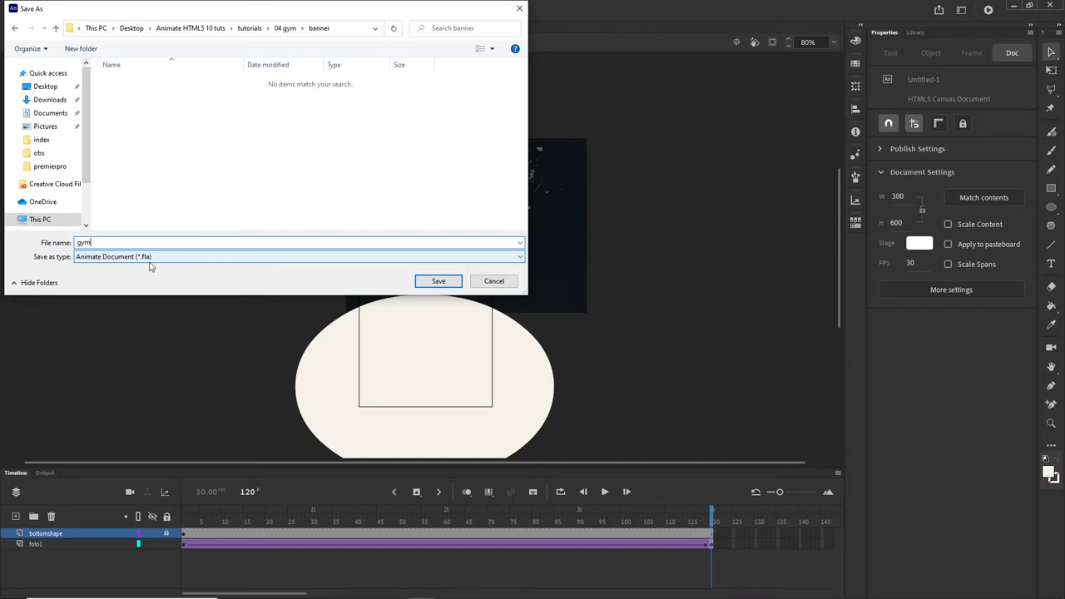
{"action": "left_click", "coordinate": [439, 282]}
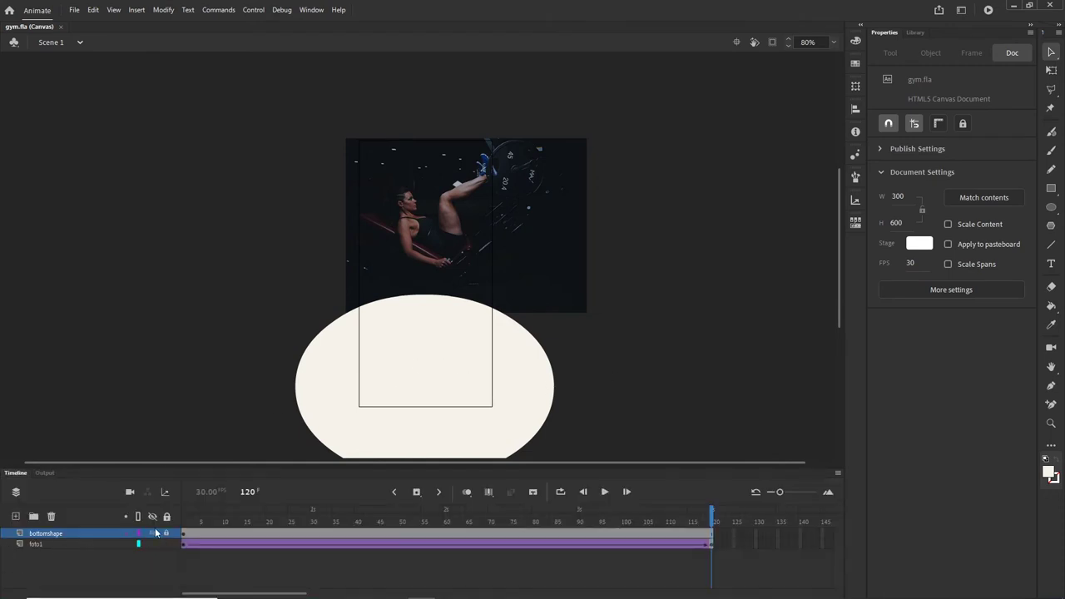
Unlock the bottomshape layer, change the ellipse's fill to pale blue E0F0F3, and lock the layer again.
{"action": "left_click", "coordinate": [515, 383]}
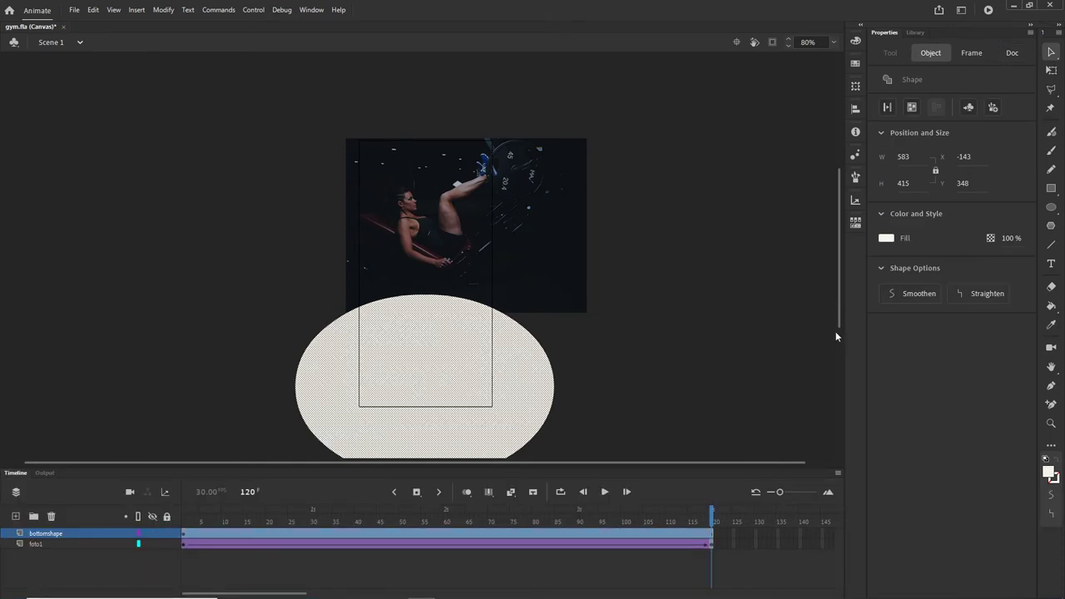
{"action": "left_click", "coordinate": [887, 240]}
{"action": "left_click", "coordinate": [870, 250]}
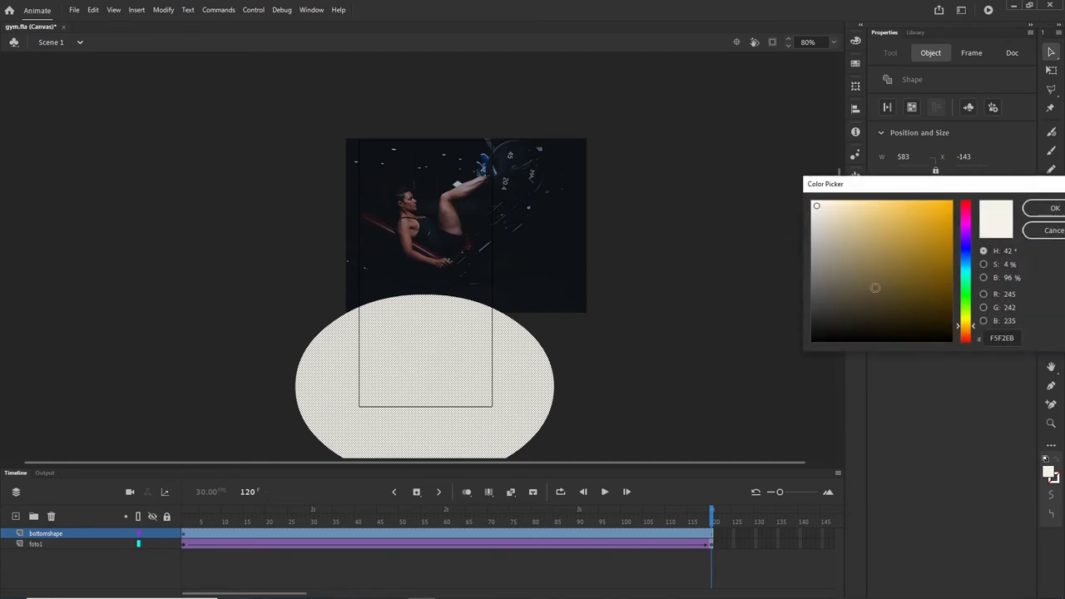
{"action": "left_click", "coordinate": [966, 268]}
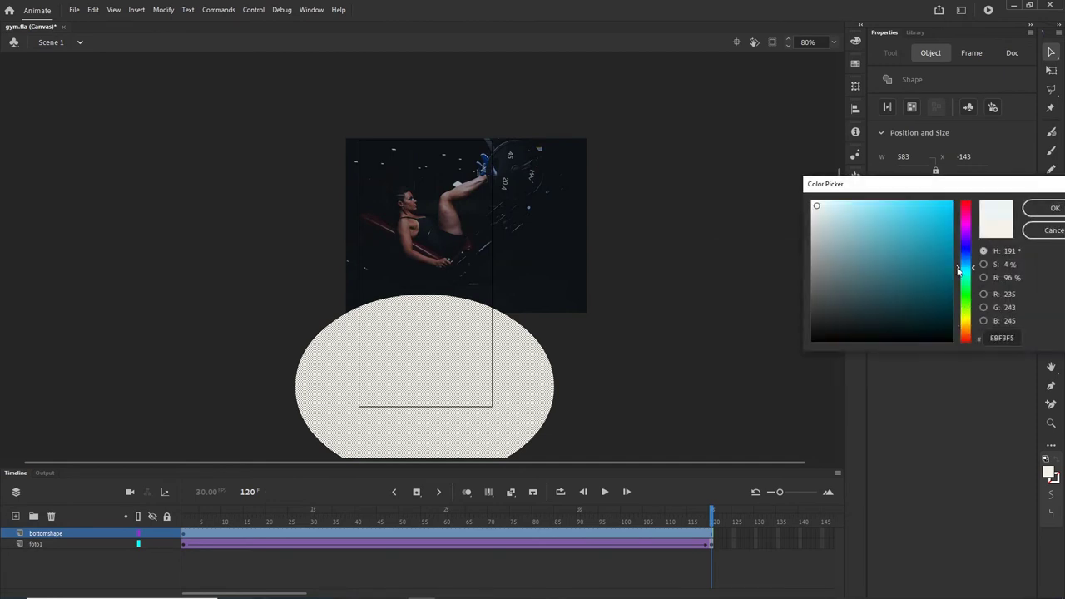
{"action": "left_click", "coordinate": [1053, 208]}
{"action": "left_click", "coordinate": [732, 292]}
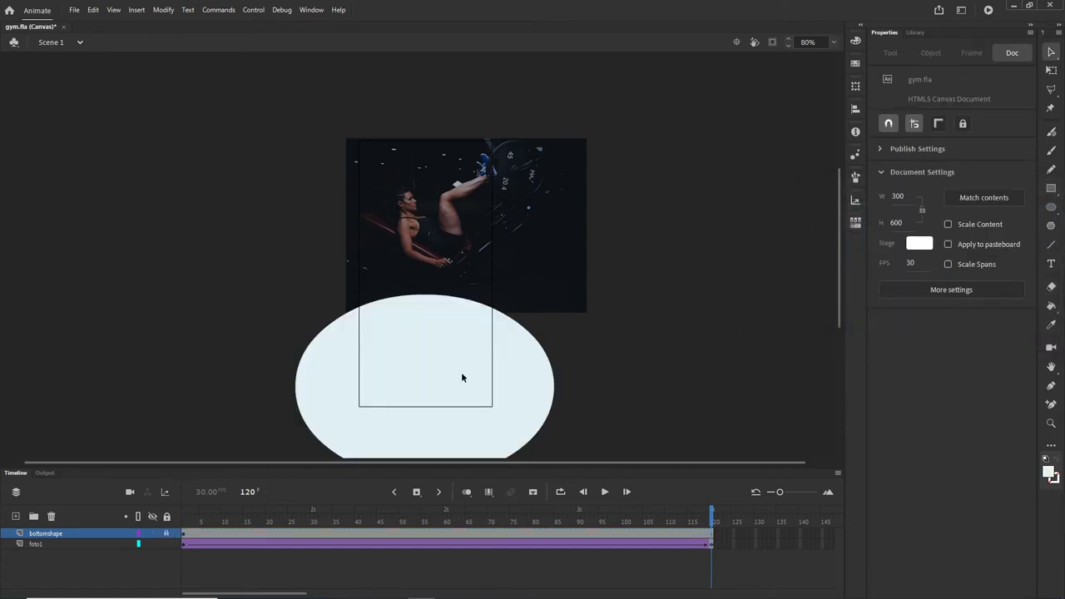
Clip the view to the stage and lighten the bottomshape ellipse's fill to F1F7F8.
{"action": "left_click", "coordinate": [772, 41]}
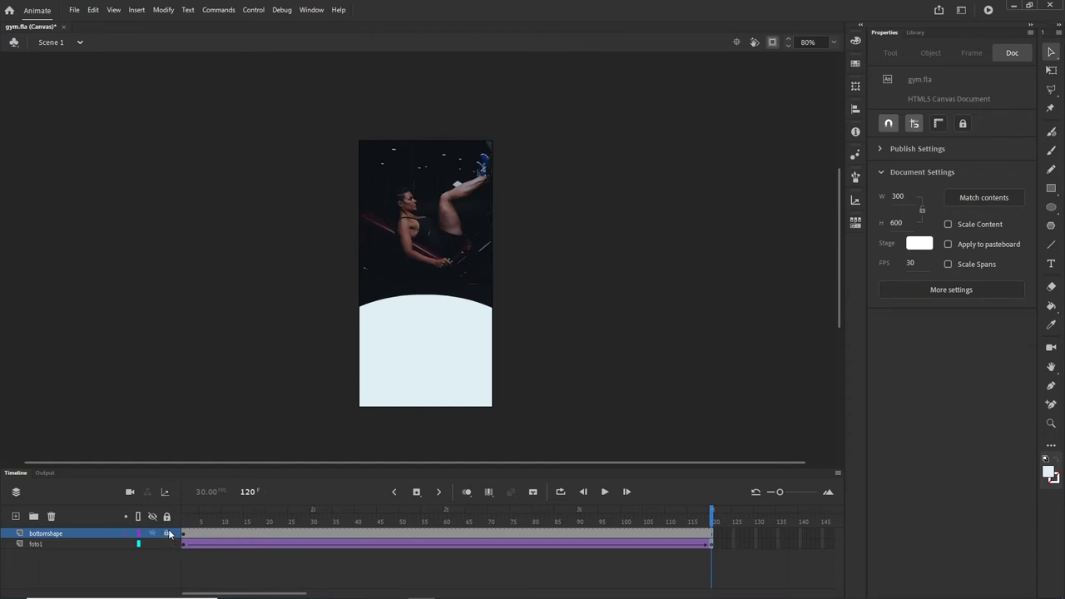
{"action": "left_click", "coordinate": [426, 365]}
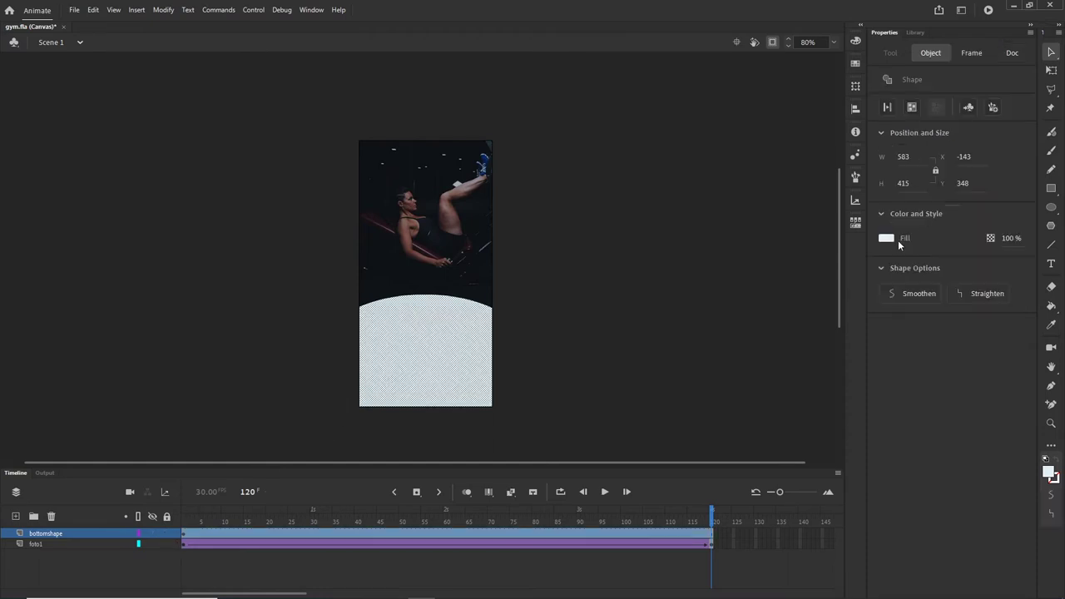
{"action": "left_click", "coordinate": [886, 238]}
{"action": "left_click", "coordinate": [859, 247]}
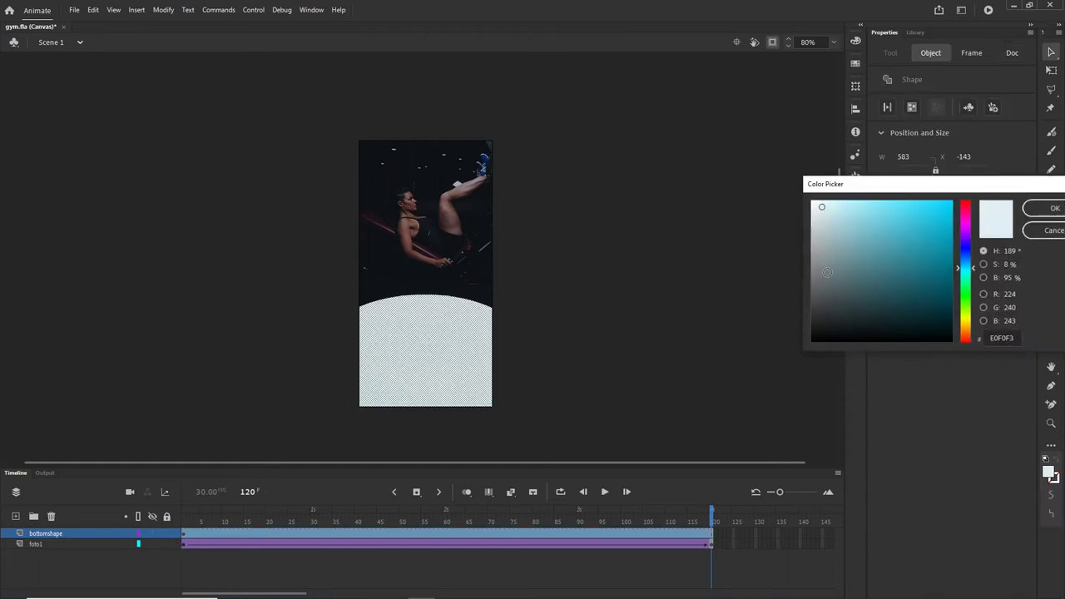
{"action": "left_click", "coordinate": [813, 202]}
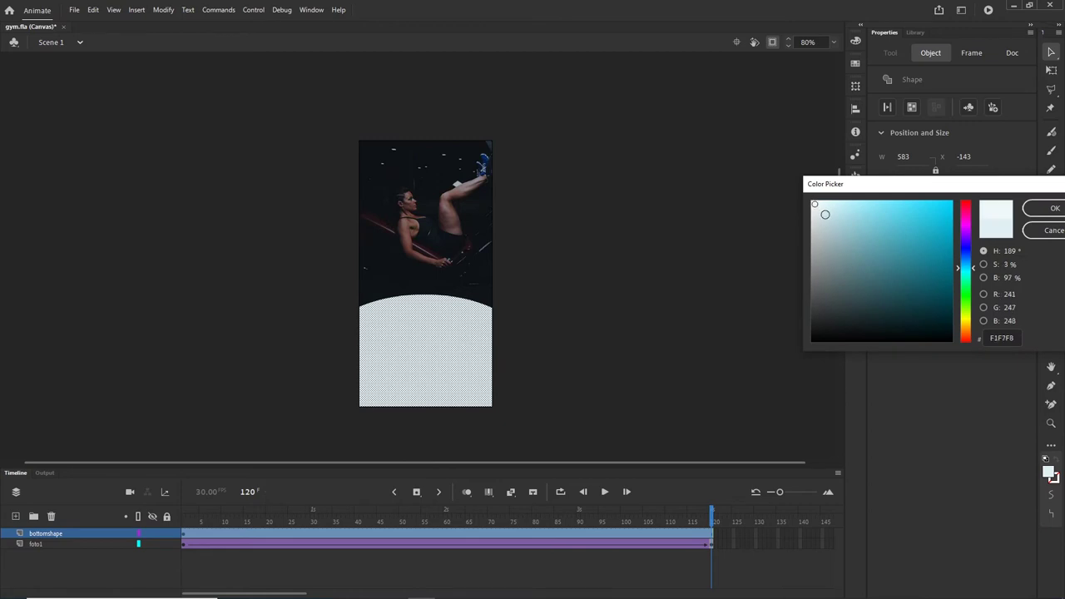
{"action": "left_click", "coordinate": [1052, 208]}
{"action": "left_click", "coordinate": [657, 284]}
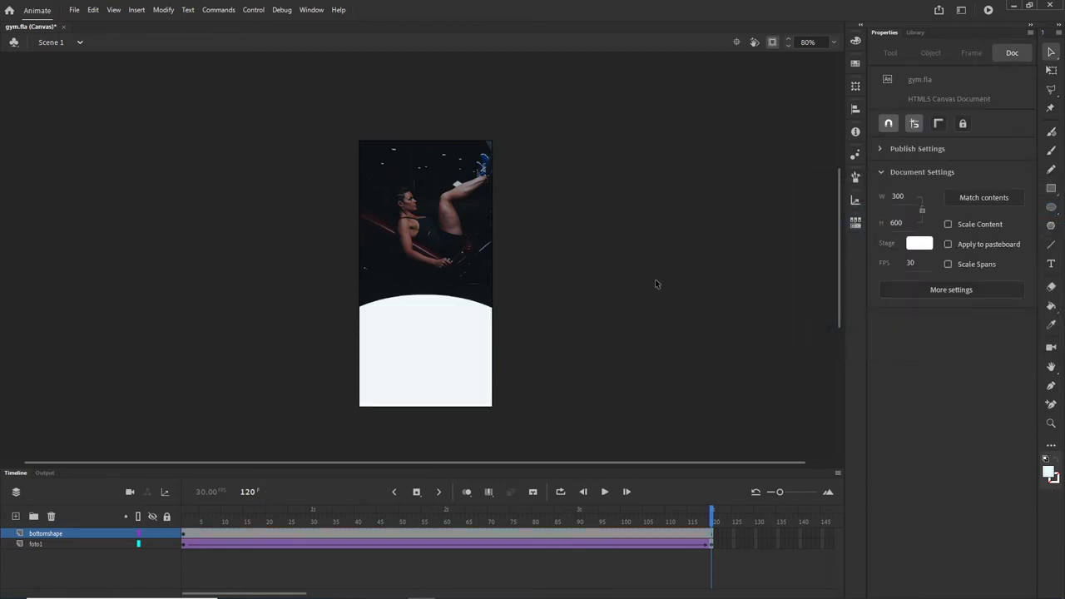
Add a new layer above bottomshape and place image1.jpg from the library over the upper part of the stage.
{"action": "left_click", "coordinate": [15, 517]}
{"action": "left_click", "coordinate": [916, 34]}
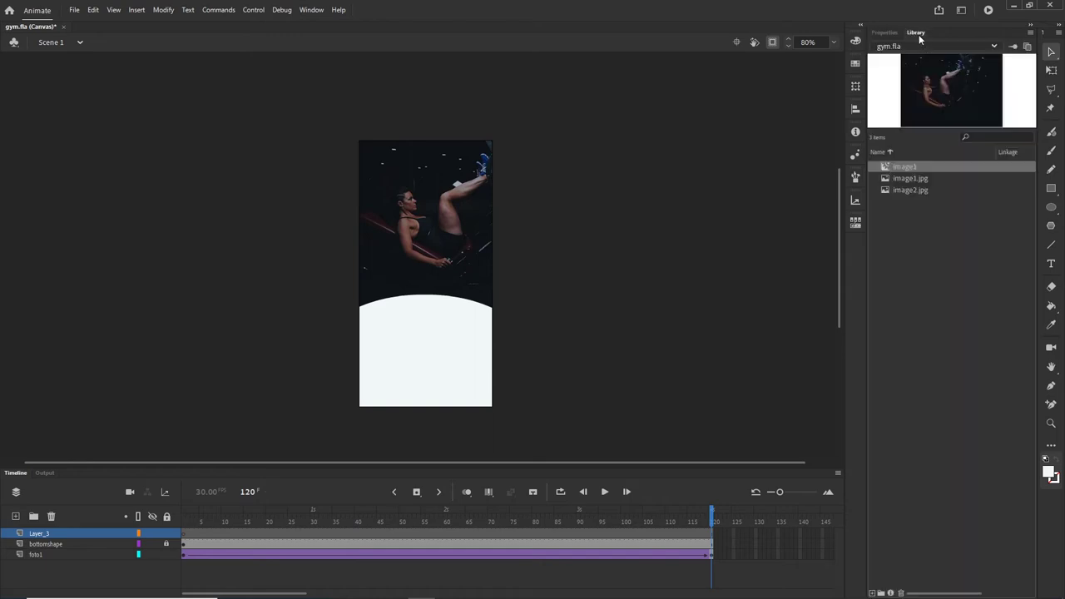
{"action": "left_click", "coordinate": [902, 191]}
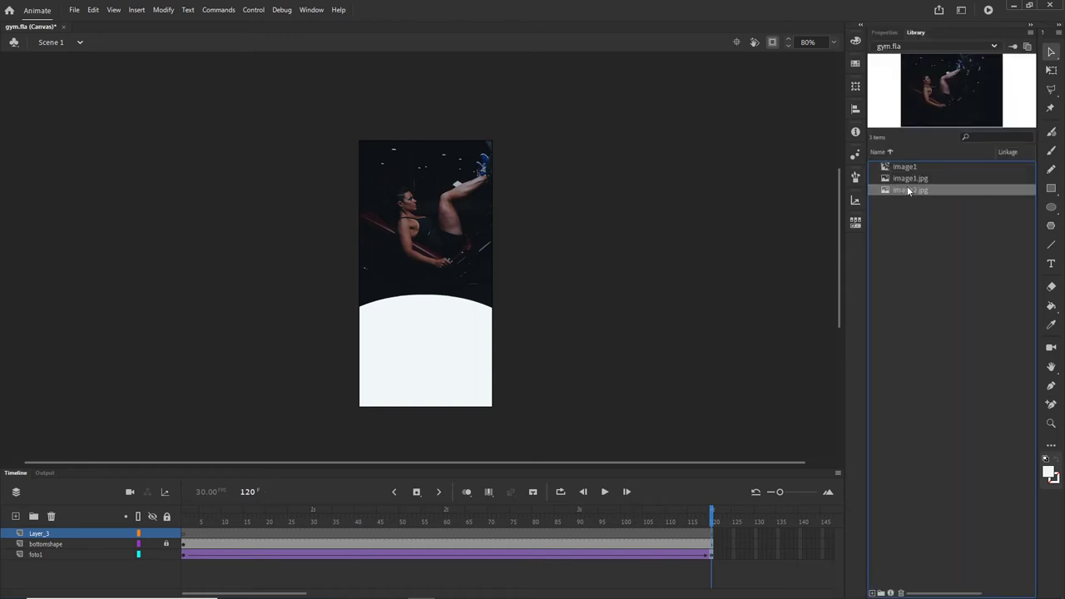
{"action": "left_click", "coordinate": [908, 178]}
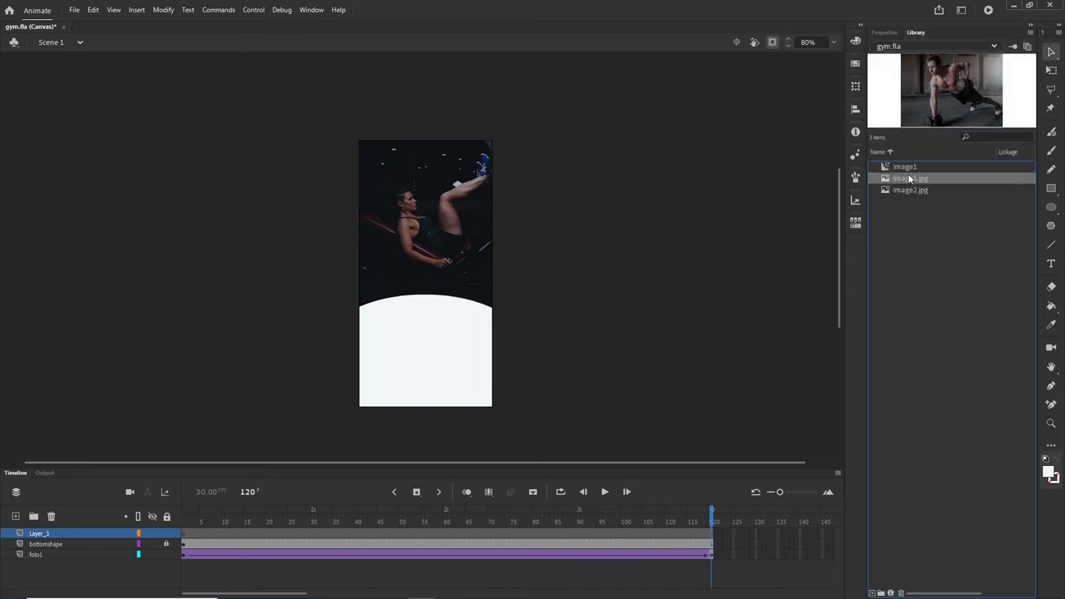
{"action": "left_click_drag", "start_coordinate": [914, 182], "coordinate": [422, 217]}
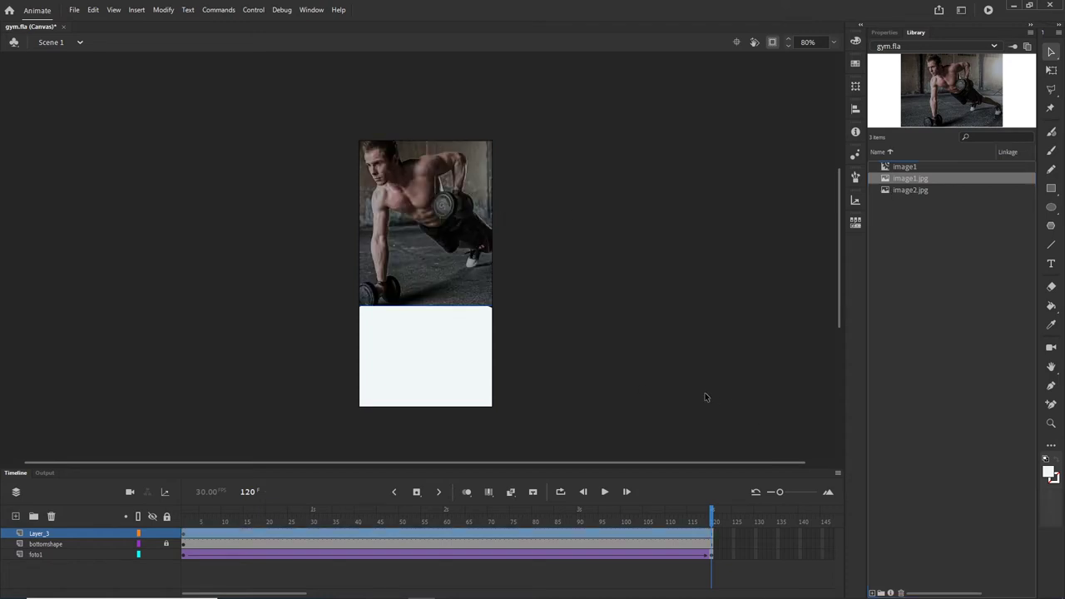
Rename the new layer foto2 and move it below the bottomshape layer.
{"action": "double_click", "coordinate": [43, 534]}
{"action": "type", "text": "fot"}
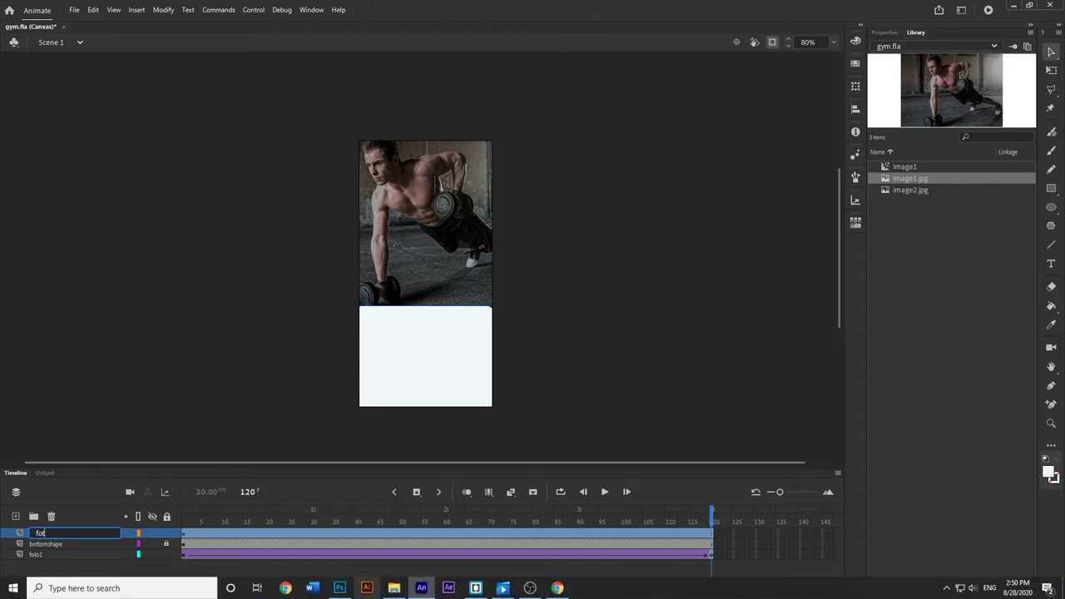
{"action": "type", "text": "o2"}
{"action": "key", "text": "Return"}
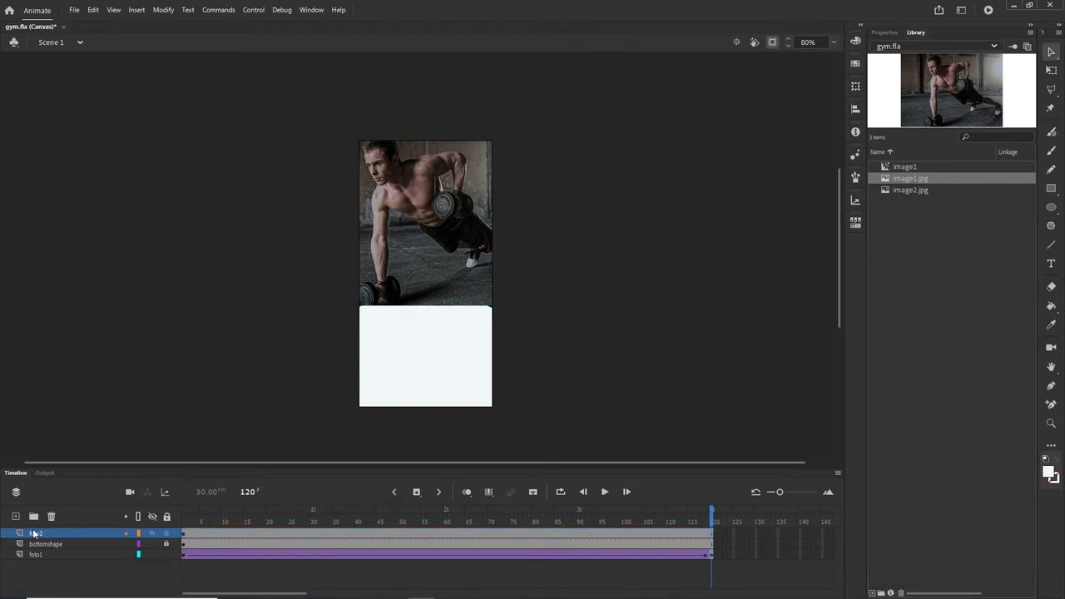
{"action": "left_click_drag", "start_coordinate": [36, 537], "coordinate": [39, 553]}
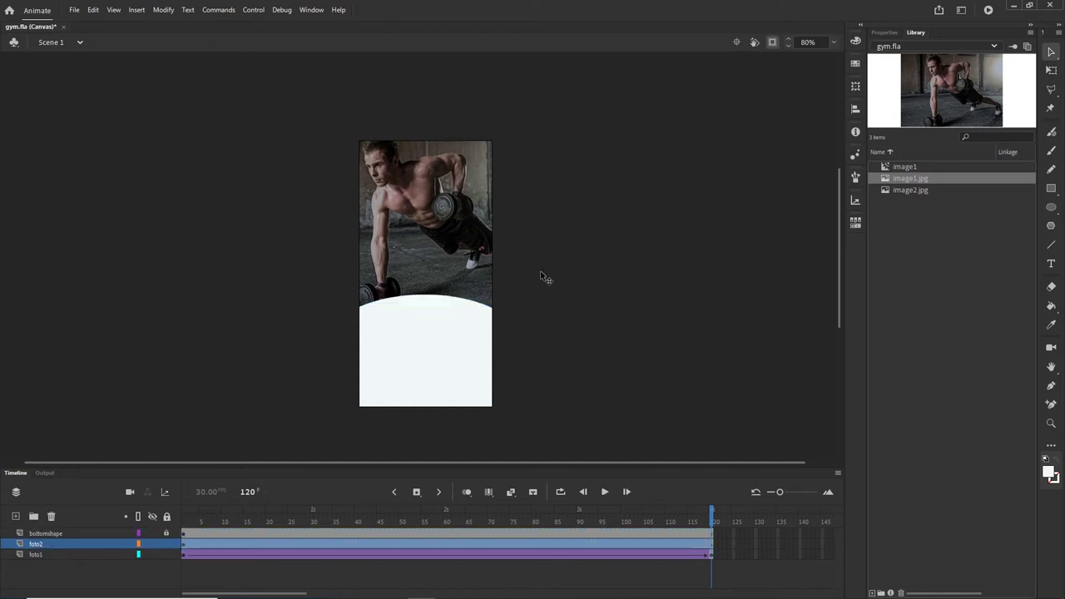
Convert the dumbbell photo to a movie clip symbol named image2.
{"action": "left_click", "coordinate": [163, 9]}
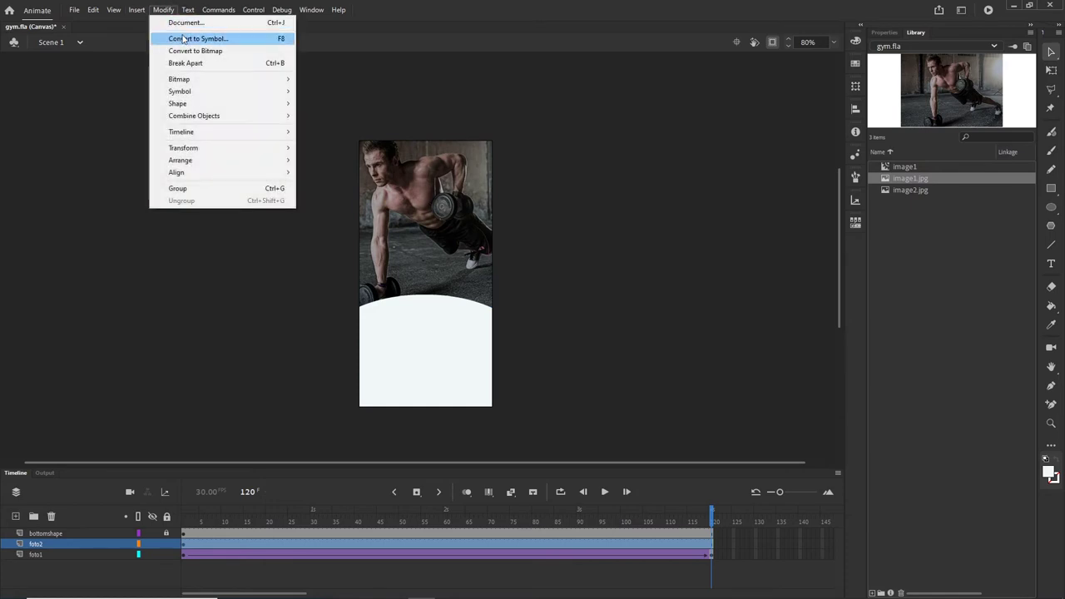
{"action": "left_click", "coordinate": [185, 40]}
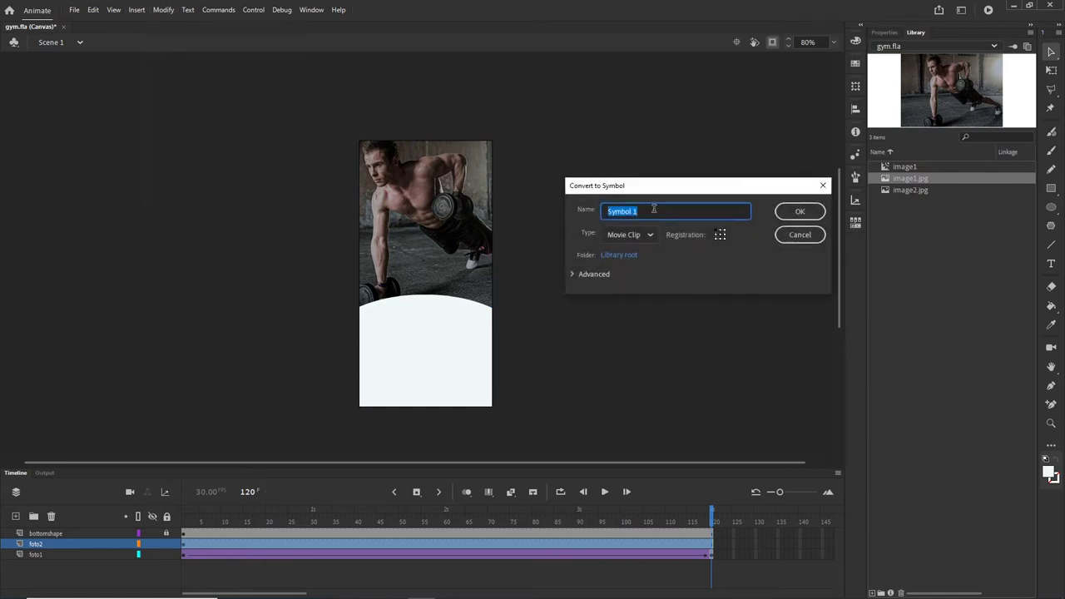
{"action": "type", "text": "image2"}
{"action": "left_click", "coordinate": [800, 212]}
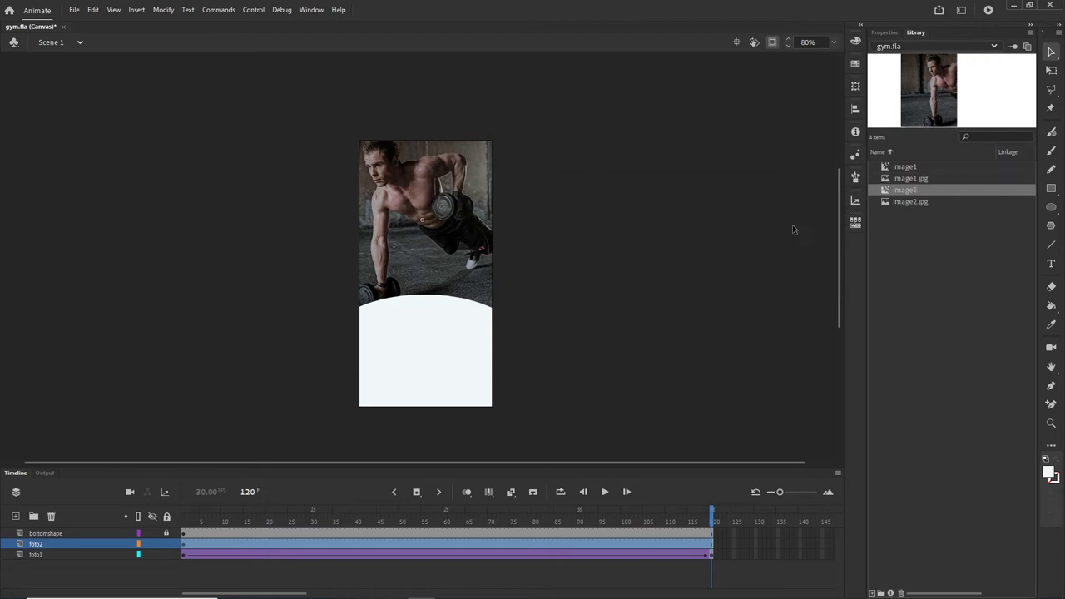
Show the content outside the stage and shift the dumbbell photo left until its right edge sits just beyond the stage's right edge.
{"action": "left_click", "coordinate": [773, 46]}
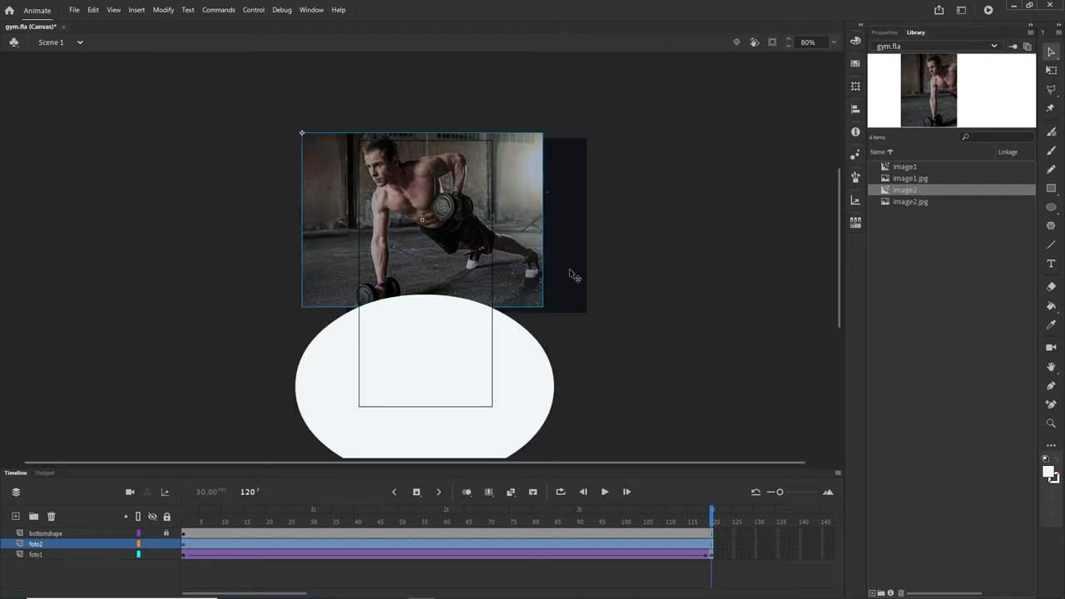
{"action": "key", "text": "shift+Left"}
{"action": "key", "text": "shift+Left"}
{"action": "key", "text": "shift+Left"}
{"action": "key", "text": "shift+Left"}
{"action": "key", "text": "shift+Left"}
{"action": "key", "text": "shift+Left"}
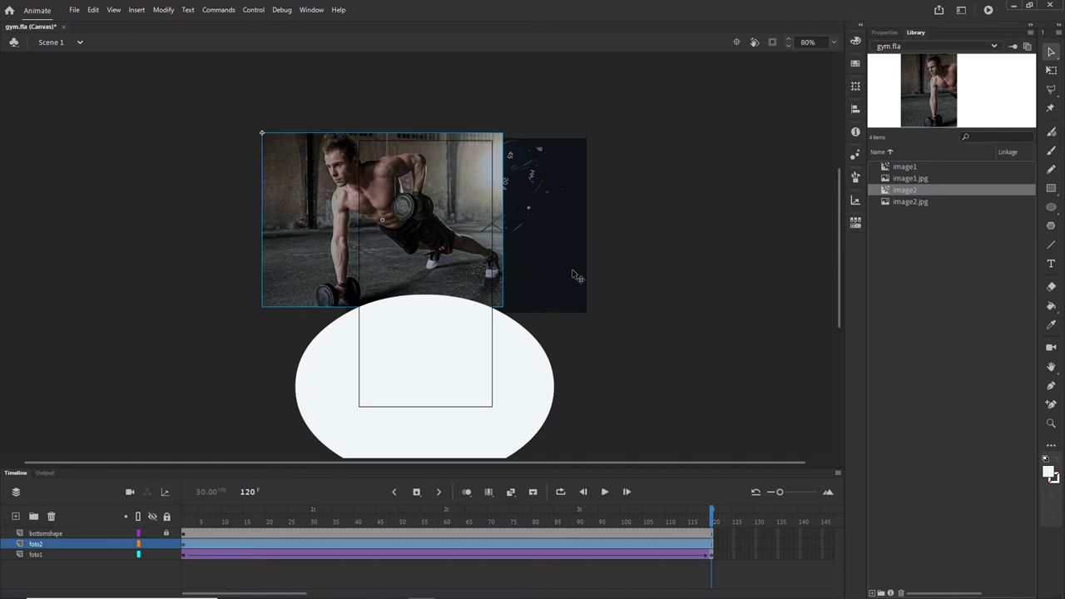
{"action": "key", "text": "Left"}
{"action": "key", "text": "Left"}
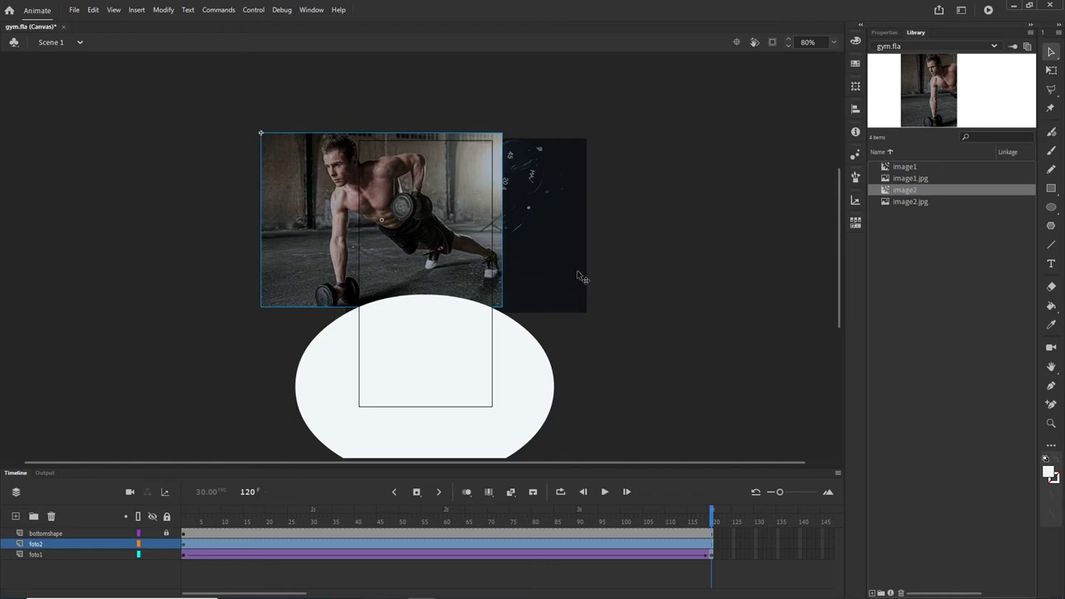
Move foto2's starting keyframe from frame 1 to frame 100 and add a keyframe at frame 220.
{"action": "left_click", "coordinate": [184, 547]}
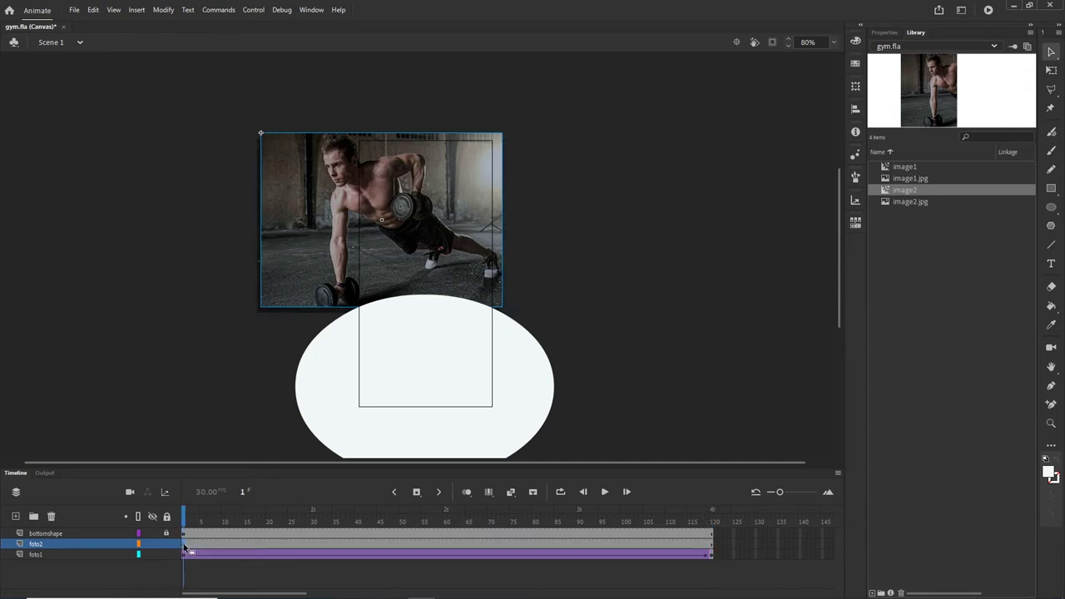
{"action": "left_click", "coordinate": [624, 543]}
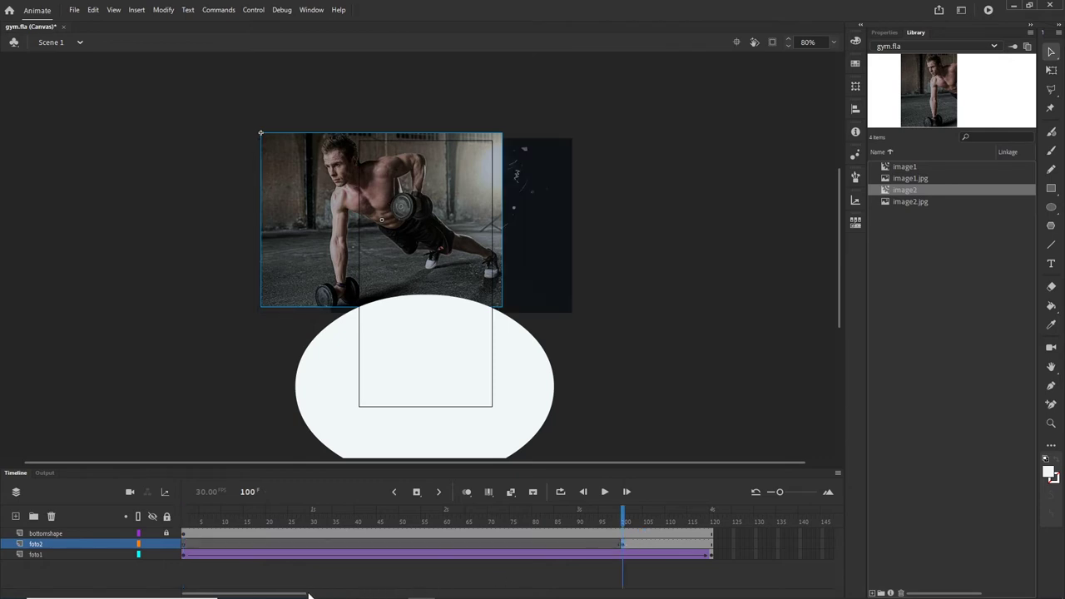
{"action": "left_click_drag", "start_coordinate": [273, 594], "coordinate": [356, 594]}
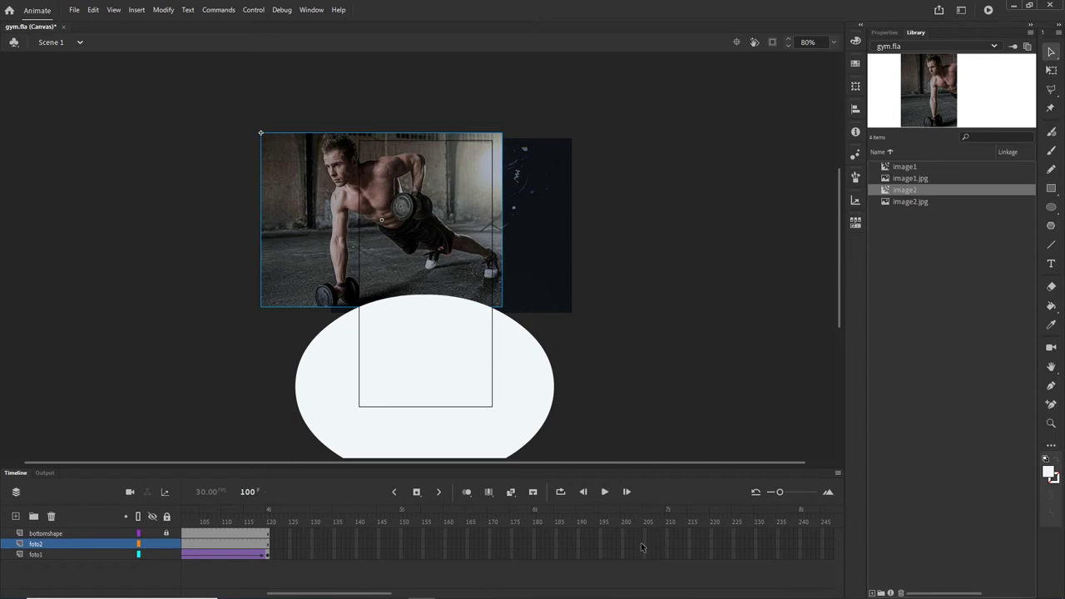
{"action": "left_click", "coordinate": [713, 546]}
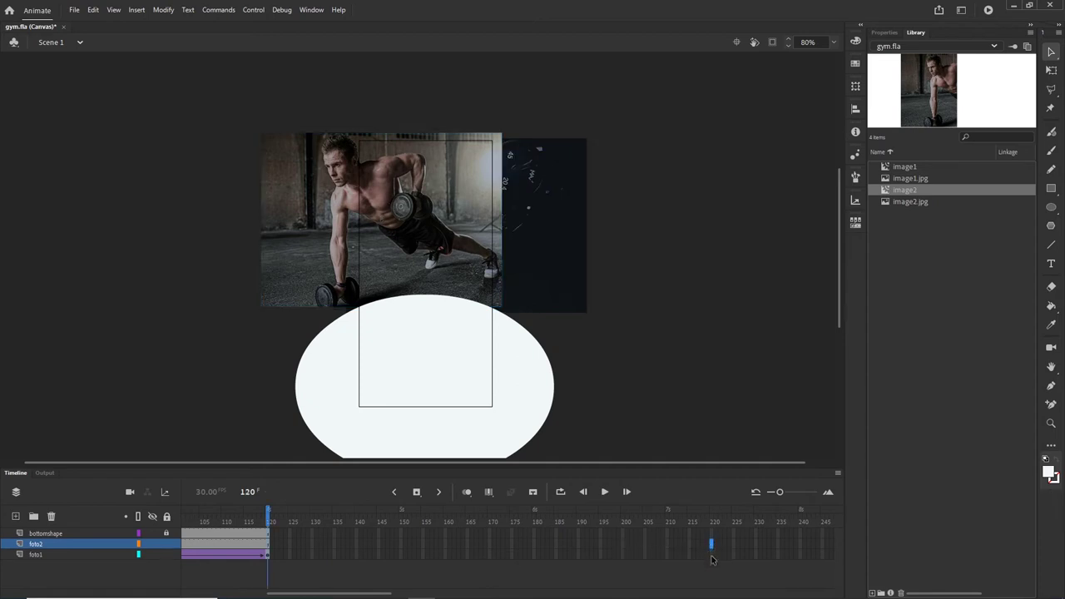
{"action": "key", "text": "F5"}
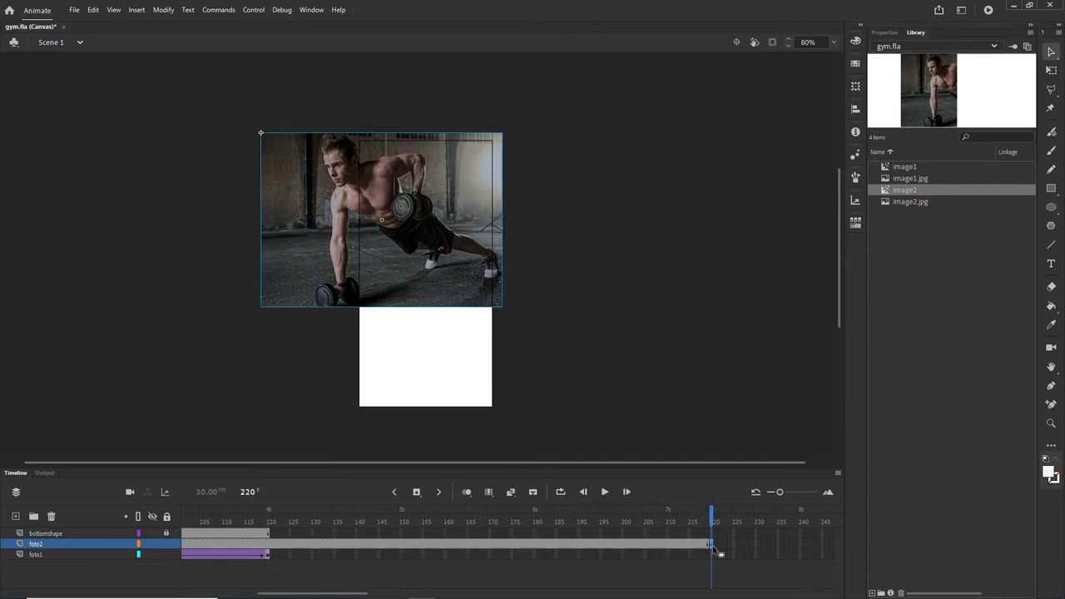
At frame 220, move the dumbbell photo right until its left edge sits just outside the stage's left edge.
{"action": "key", "text": "Right"}
{"action": "key", "text": "Right"}
{"action": "key", "text": "Right"}
{"action": "key", "text": "Right"}
{"action": "key", "text": "Right"}
{"action": "key", "text": "Right"}
{"action": "key", "text": "Right"}
{"action": "key", "text": "Right"}
{"action": "key", "text": "Right"}
{"action": "key", "text": "Right"}
{"action": "key", "text": "Right"}
{"action": "key", "text": "Right"}
{"action": "key", "text": "Right"}
{"action": "key", "text": "Right"}
{"action": "key", "text": "Right"}
{"action": "key", "text": "Right"}
{"action": "key", "text": "Right"}
{"action": "key", "text": "Right"}
{"action": "key", "text": "Right"}
{"action": "key", "text": "Right"}
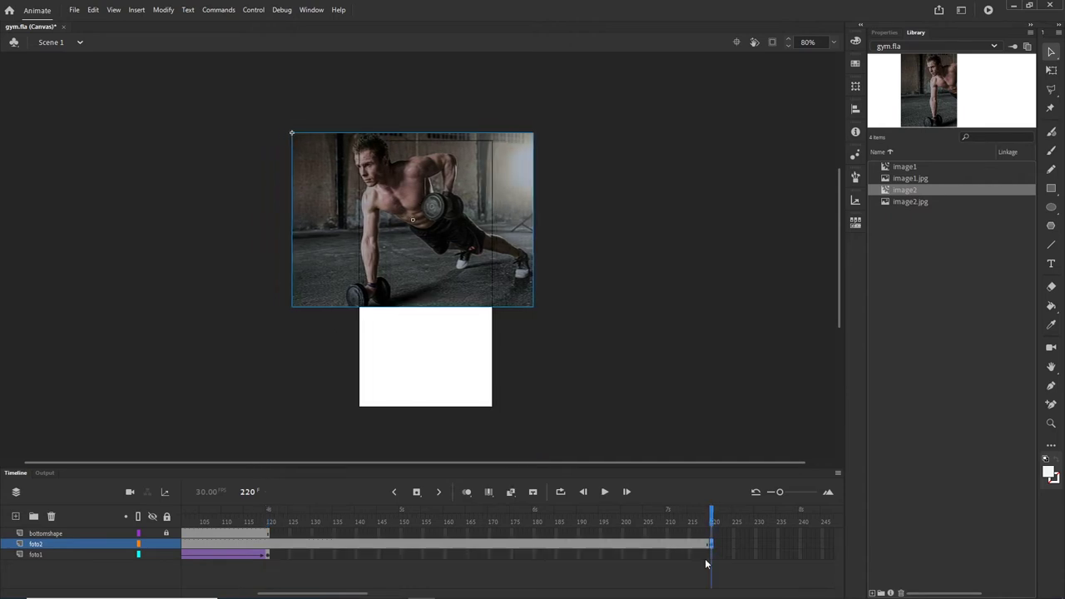
{"action": "key", "text": "Right"}
{"action": "key", "text": "Right"}
{"action": "key", "text": "Right"}
{"action": "key", "text": "Right"}
{"action": "key", "text": "Right"}
{"action": "key", "text": "Right"}
{"action": "key", "text": "Right"}
{"action": "key", "text": "Right"}
{"action": "key", "text": "Right"}
{"action": "key", "text": "Right"}
{"action": "key", "text": "Right"}
{"action": "key", "text": "Right"}
{"action": "key", "text": "Right"}
{"action": "key", "text": "Right"}
{"action": "key", "text": "Right"}
{"action": "key", "text": "Right"}
{"action": "key", "text": "Right"}
{"action": "key", "text": "Right"}
{"action": "key", "text": "Right"}
{"action": "key", "text": "Right"}
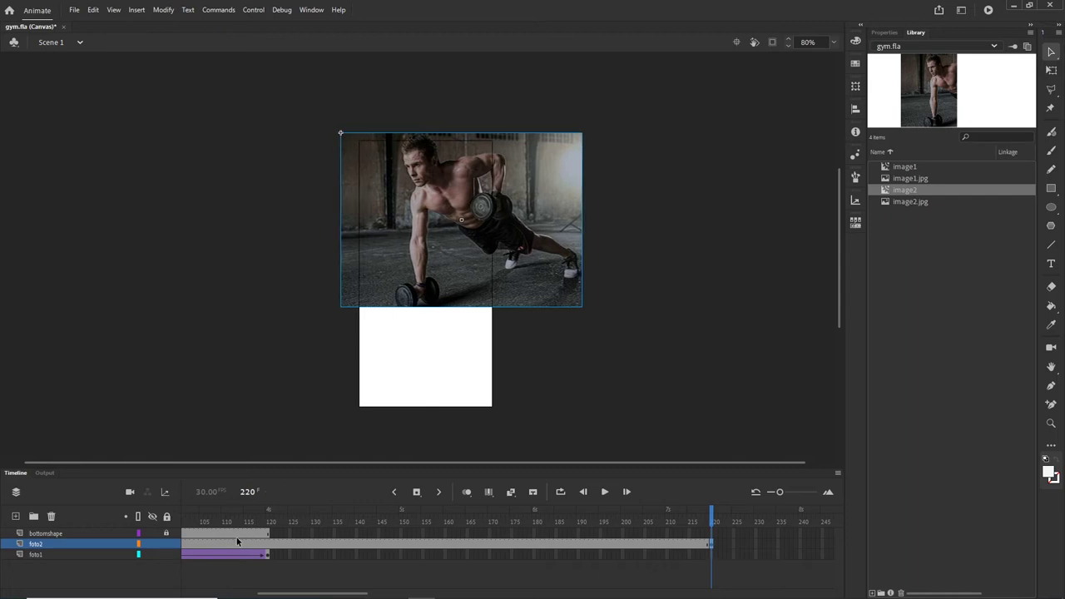
Create a classic tween on foto2 between frames 100 and 220 and scrub back through the timeline.
{"action": "left_click", "coordinate": [275, 550]}
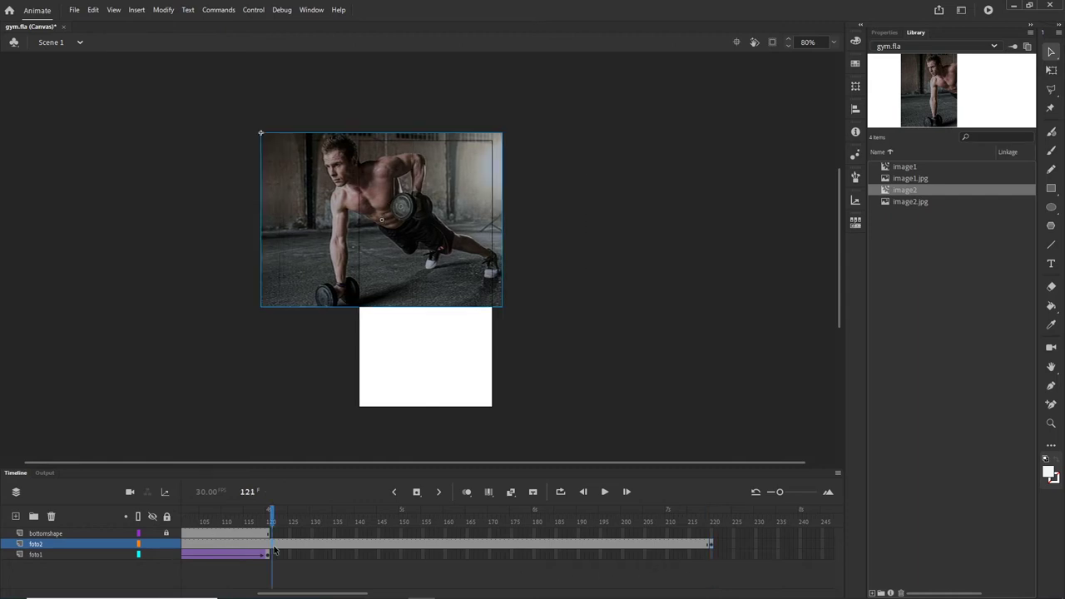
{"action": "left_click", "coordinate": [348, 545]}
{"action": "right_click", "coordinate": [348, 546]}
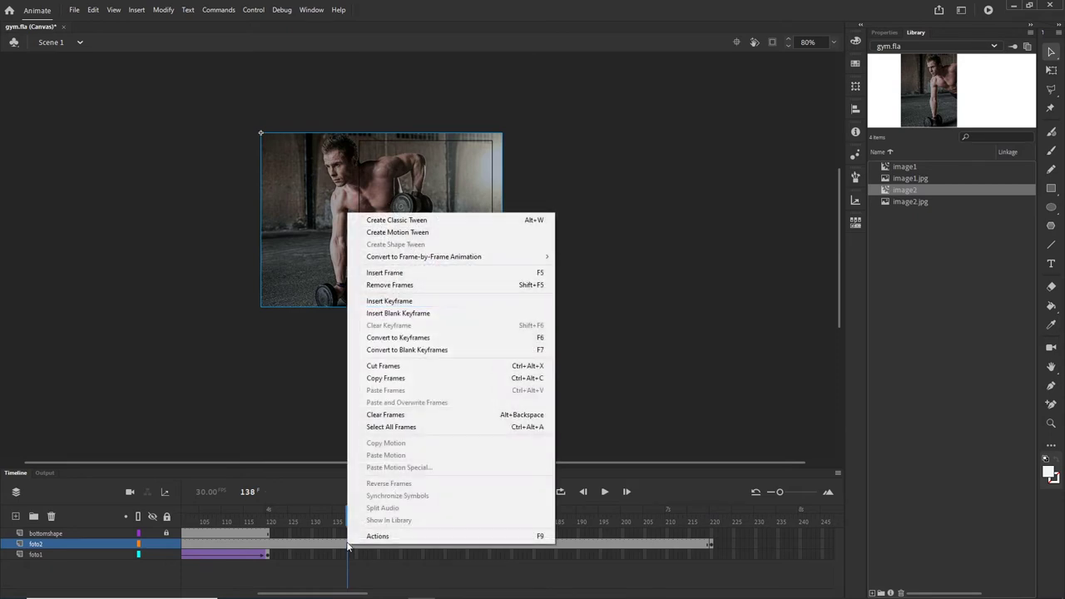
{"action": "left_click", "coordinate": [418, 221]}
{"action": "left_click_drag", "start_coordinate": [356, 522], "coordinate": [285, 513]}
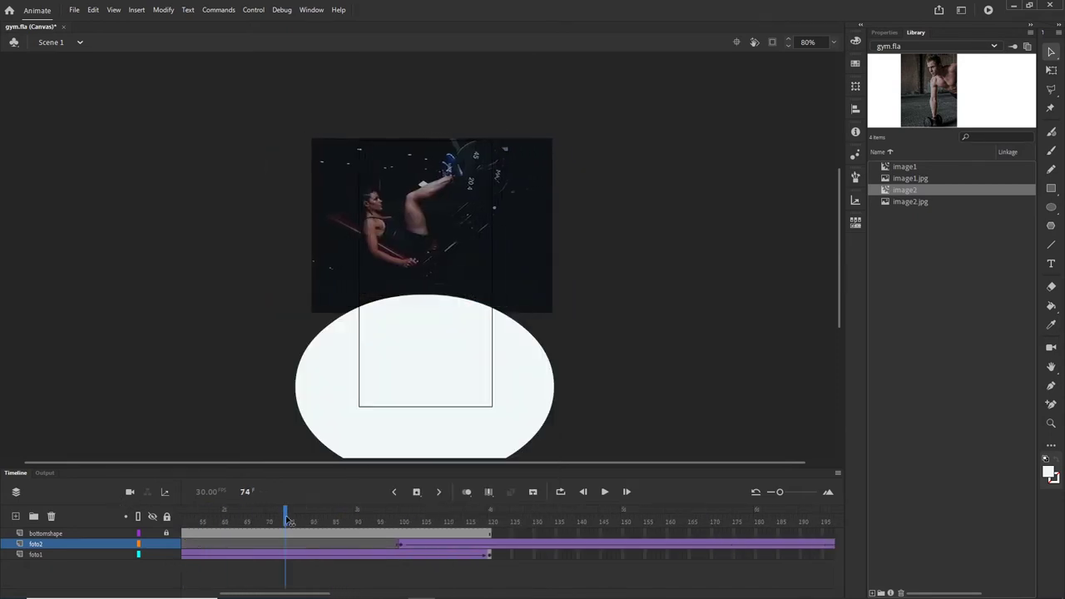
Move the foto1 layer above foto2 and play the animation to check the stacking.
{"action": "left_click", "coordinate": [39, 555]}
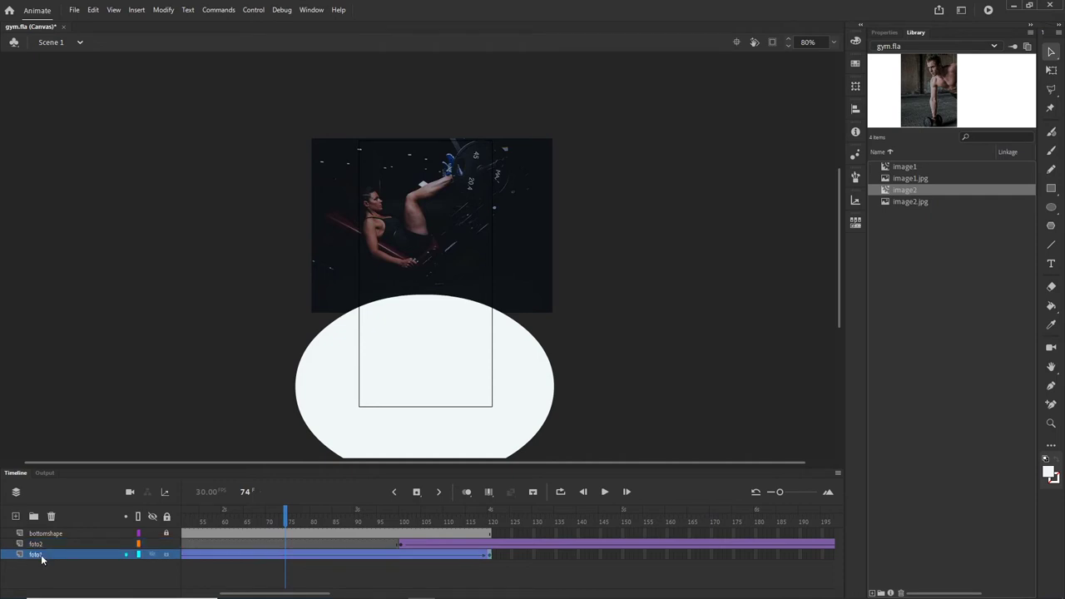
{"action": "left_click_drag", "start_coordinate": [42, 558], "coordinate": [42, 547]}
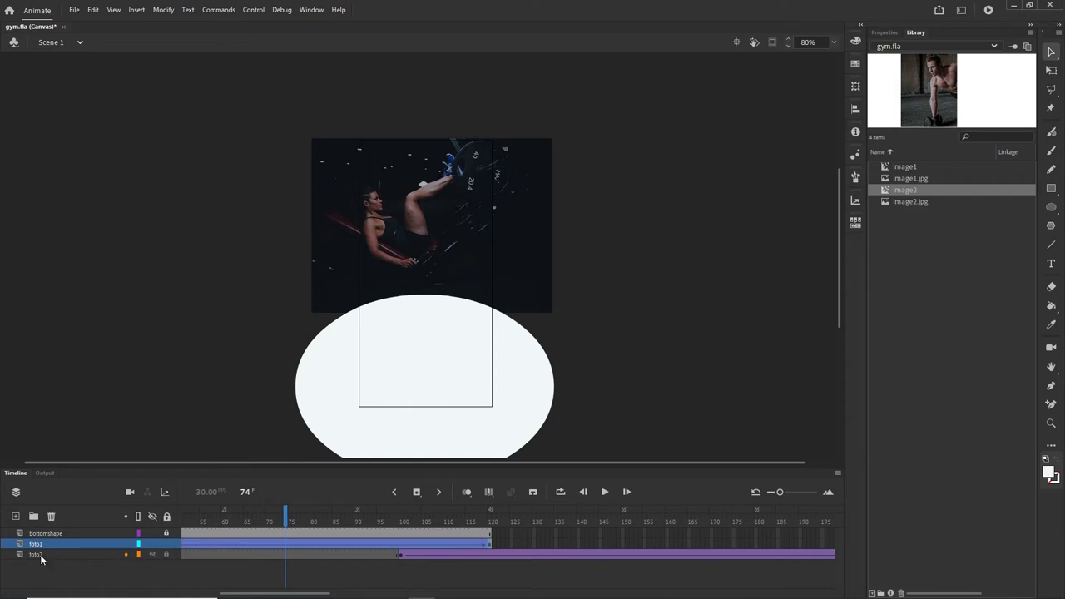
{"action": "left_click", "coordinate": [41, 556]}
{"action": "key", "text": "Return"}
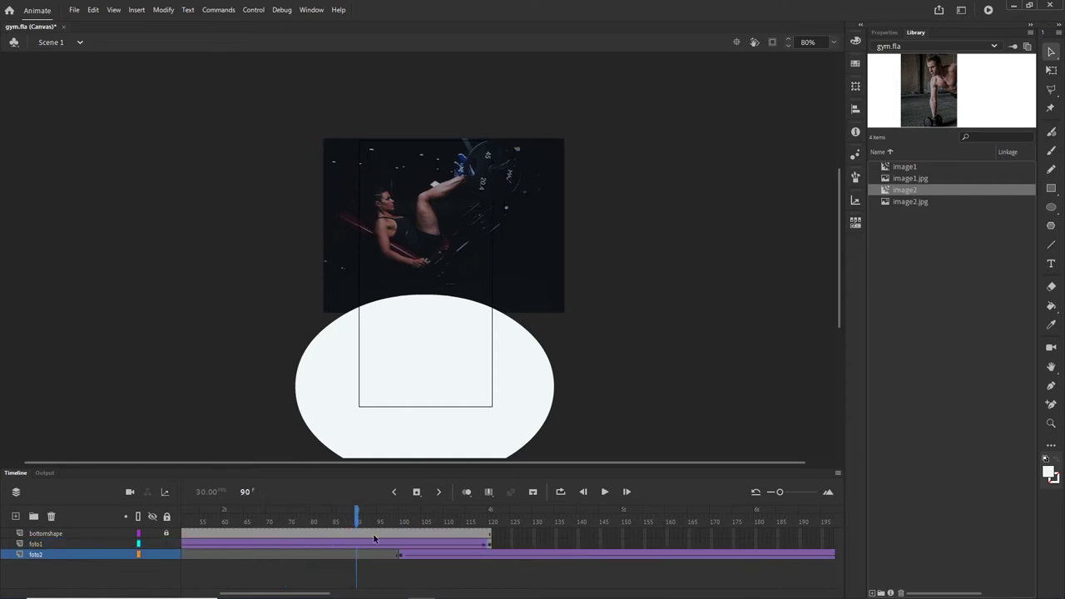
Insert a keyframe at frame 100 of the foto1 layer.
{"action": "left_click", "coordinate": [402, 545]}
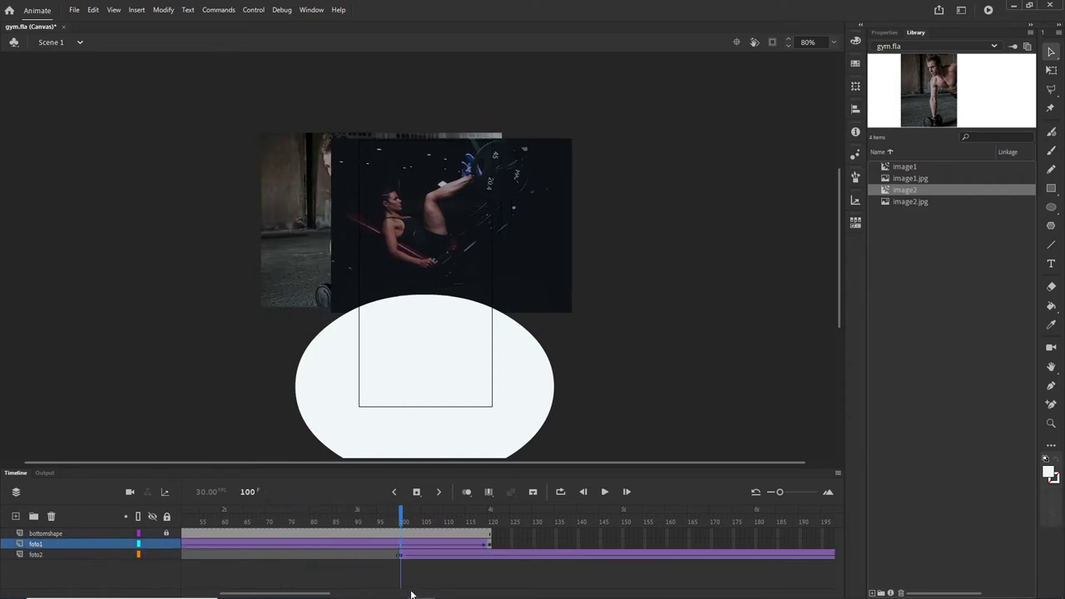
{"action": "right_click", "coordinate": [402, 550]}
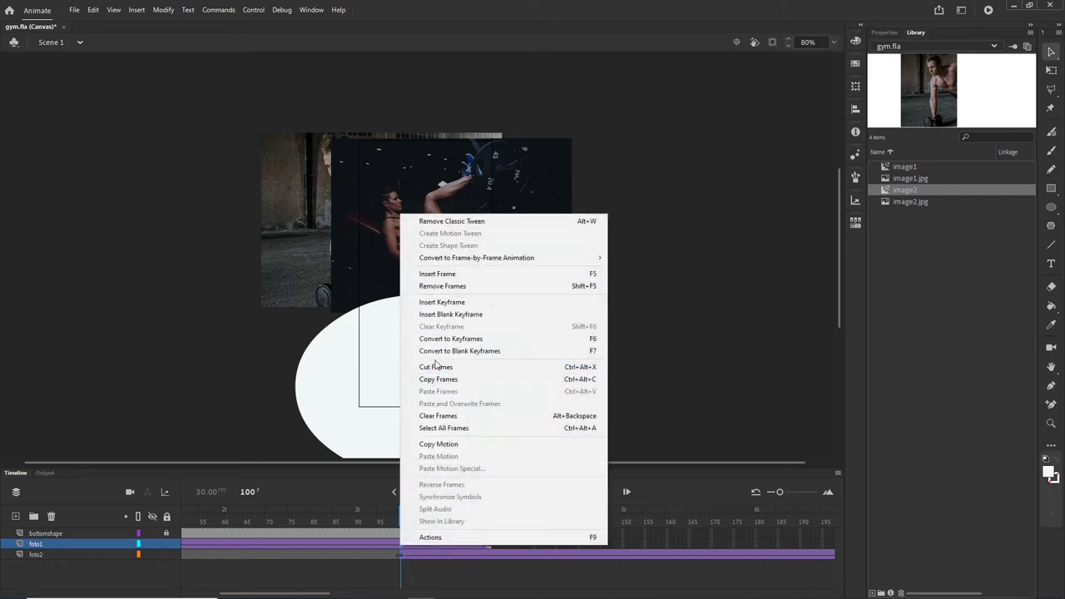
{"action": "left_click", "coordinate": [441, 302]}
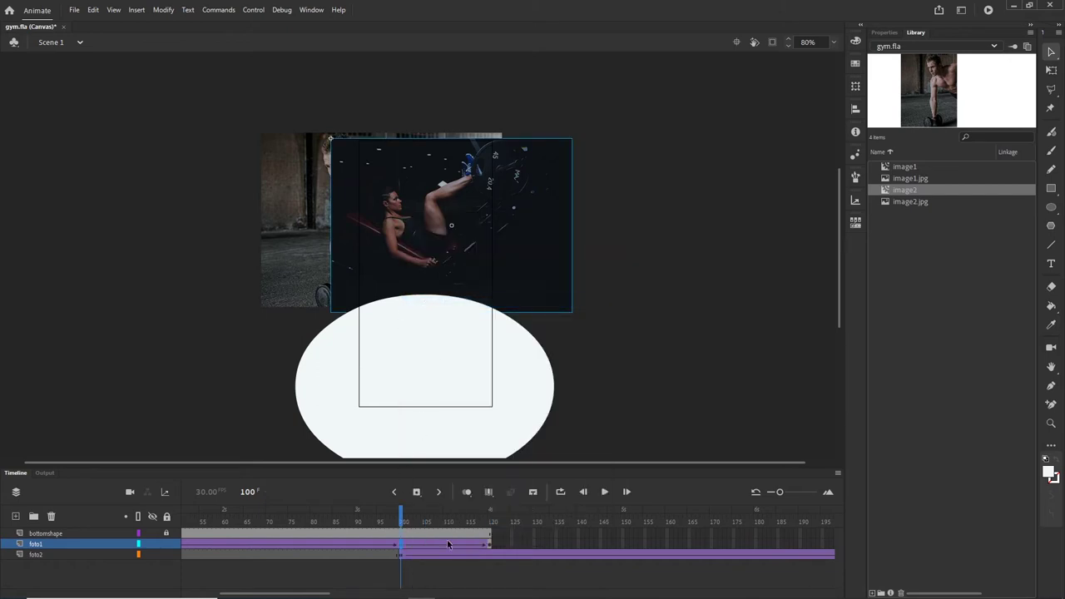
Set the leg-press photo's alpha to 0% at foto1's frame 120 keyframe and scrub the timeline to check the fade-out.
{"action": "left_click", "coordinate": [490, 545]}
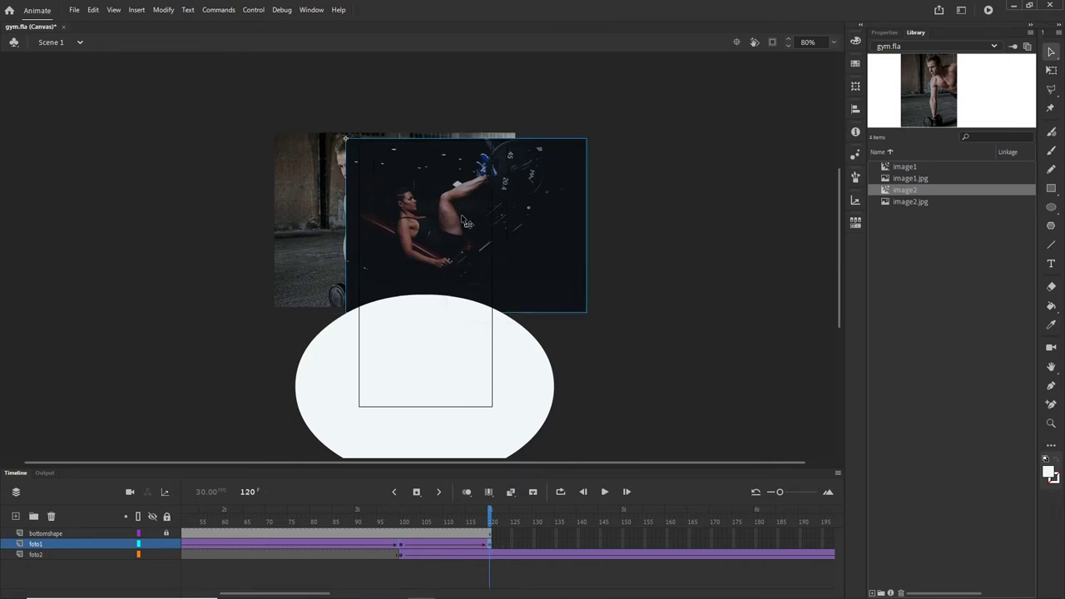
{"action": "left_click", "coordinate": [887, 31]}
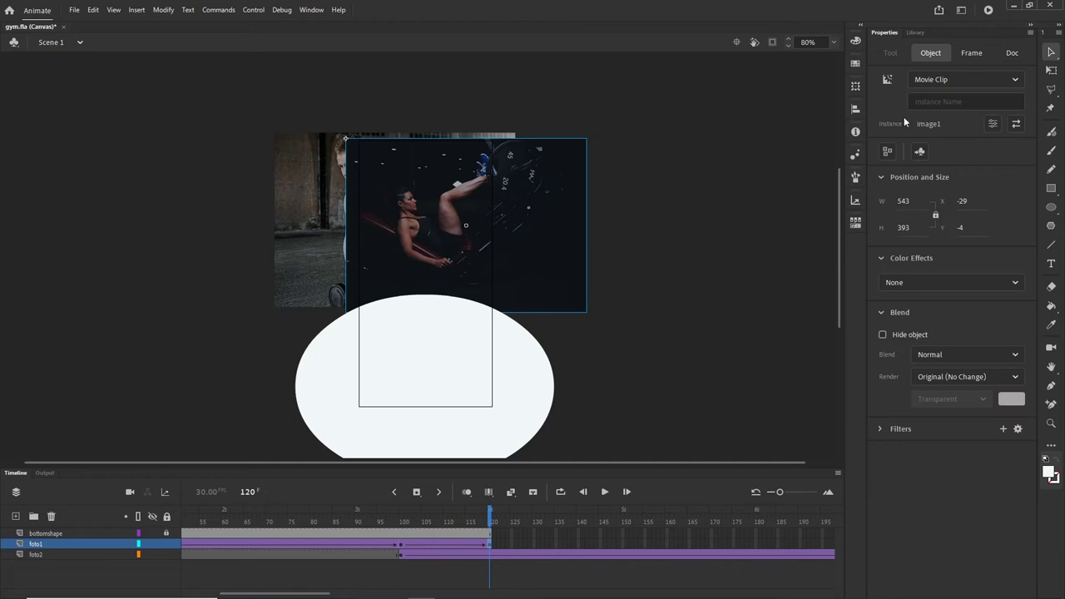
{"action": "left_click", "coordinate": [997, 285]}
{"action": "left_click", "coordinate": [916, 371]}
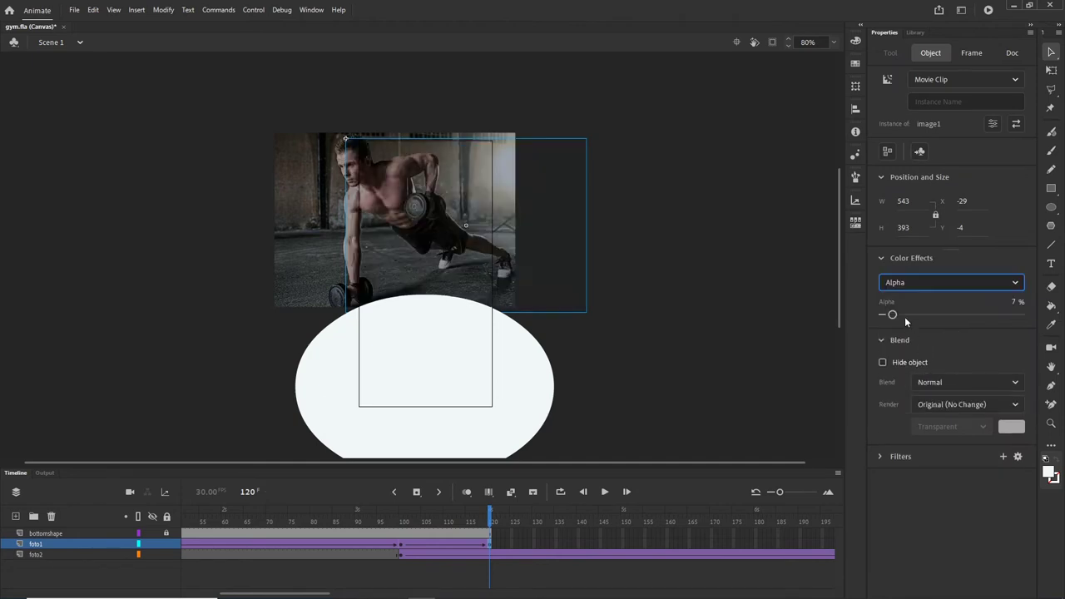
{"action": "left_click_drag", "start_coordinate": [893, 315], "coordinate": [847, 308]}
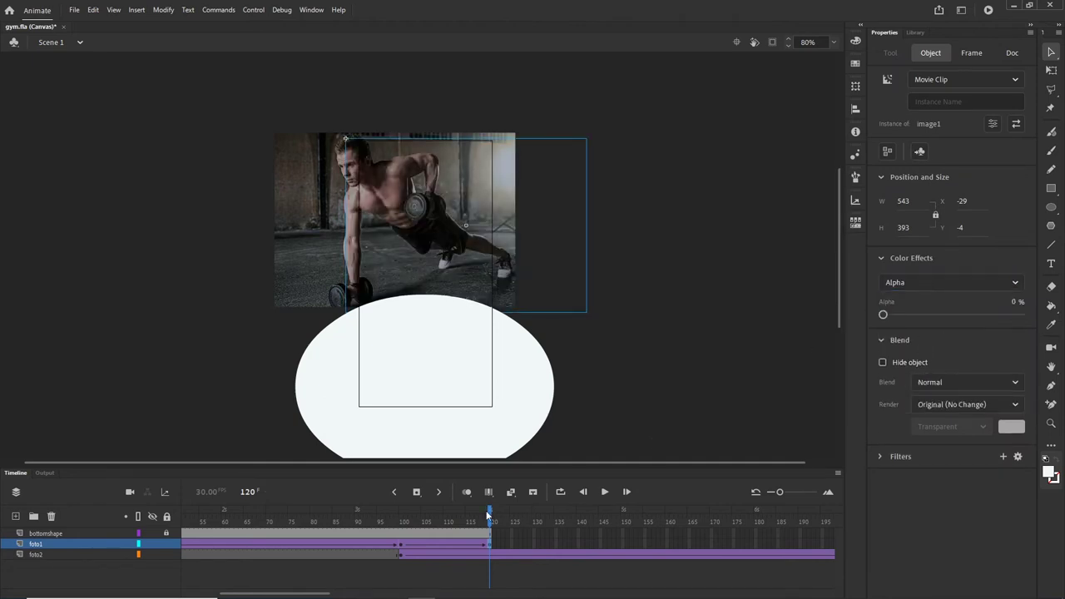
{"action": "left_click_drag", "start_coordinate": [488, 516], "coordinate": [405, 550]}
{"action": "left_click", "coordinate": [402, 546]}
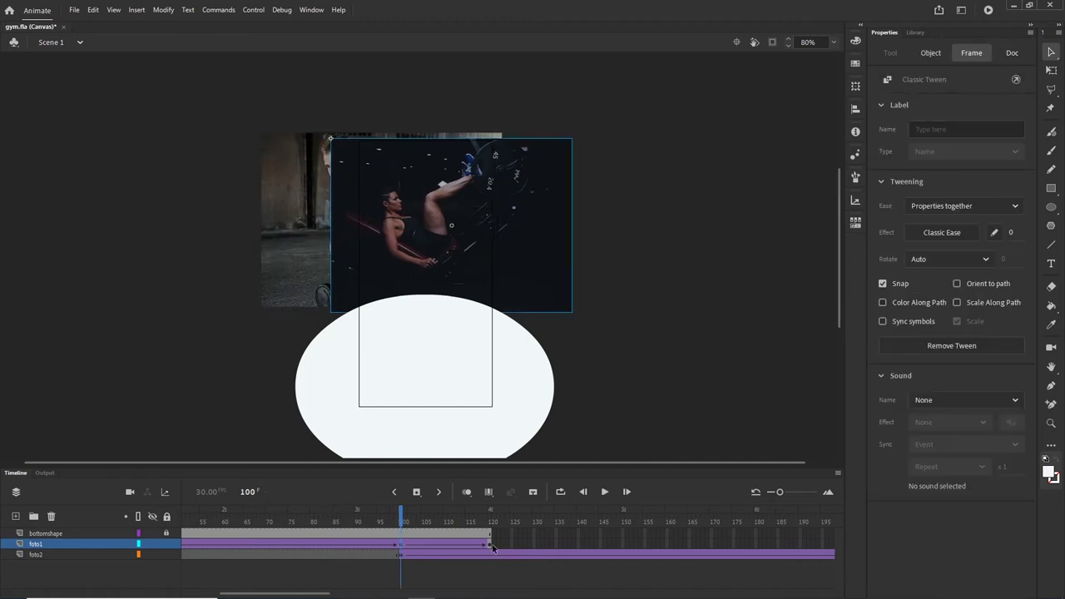
{"action": "left_click", "coordinate": [492, 547]}
{"action": "left_click_drag", "start_coordinate": [490, 524], "coordinate": [54, 537]}
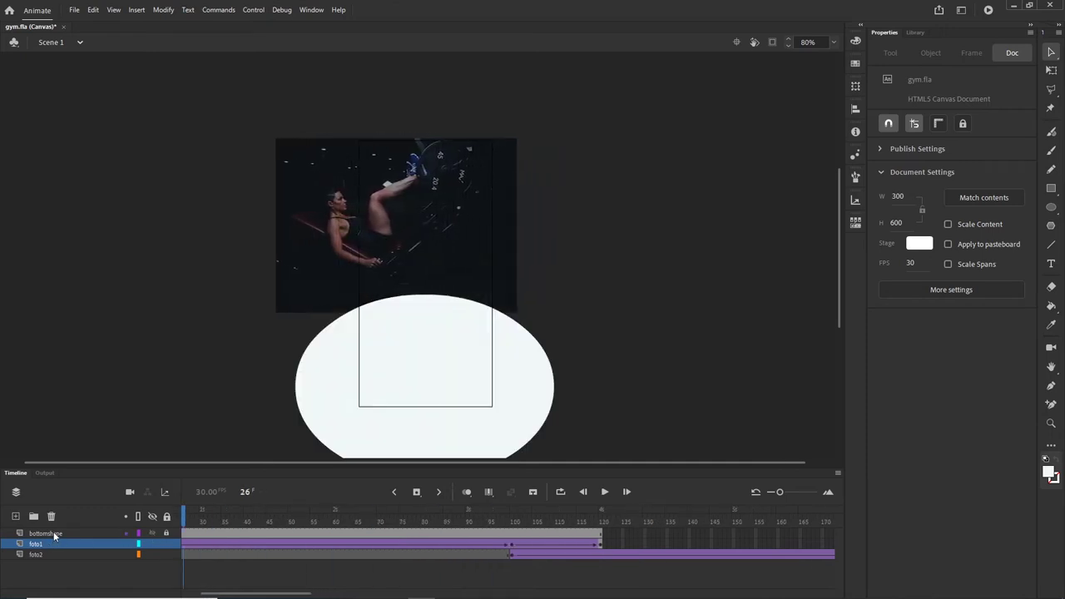
Extend the bottomshape layer to frame 220 and scrub back through the timeline to check the animation.
{"action": "left_click", "coordinate": [55, 534]}
{"action": "left_click_drag", "start_coordinate": [182, 509], "coordinate": [710, 549]}
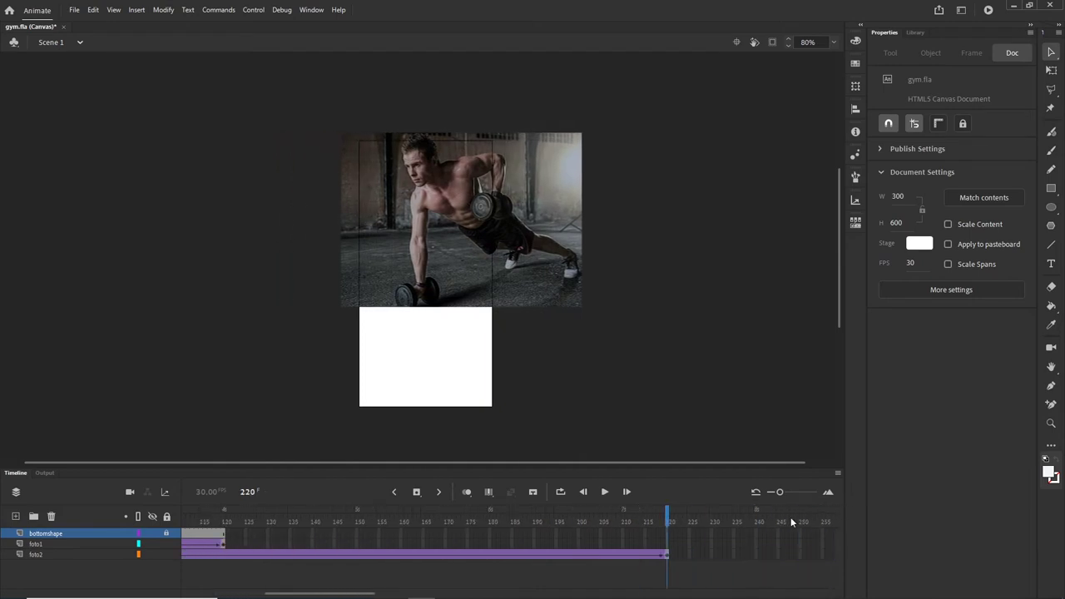
{"action": "left_click", "coordinate": [665, 533]}
{"action": "left_click", "coordinate": [667, 538]}
{"action": "key", "text": "F6"}
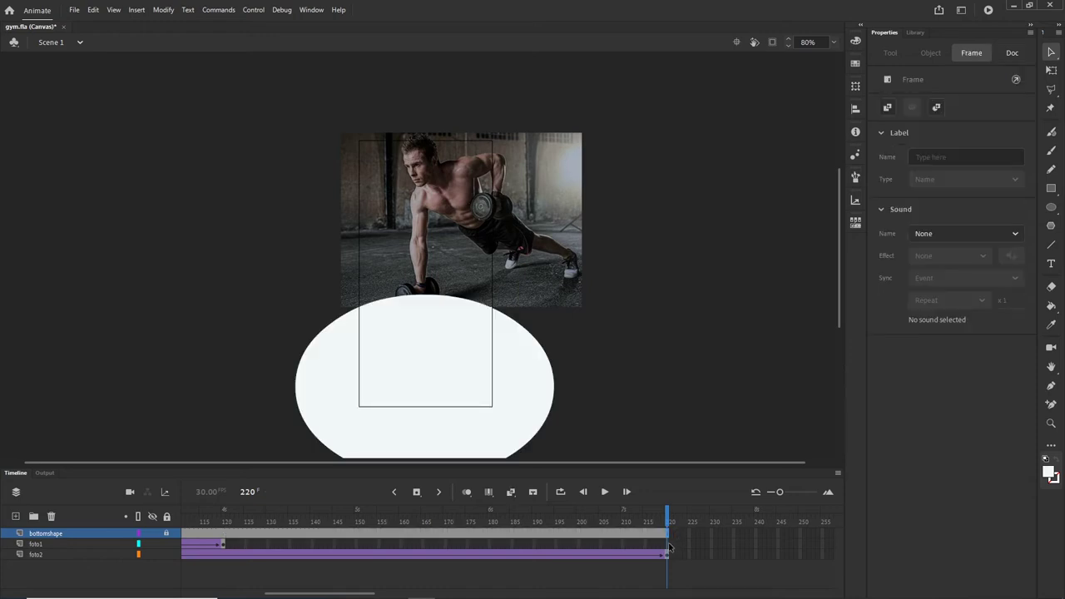
{"action": "left_click", "coordinate": [668, 556]}
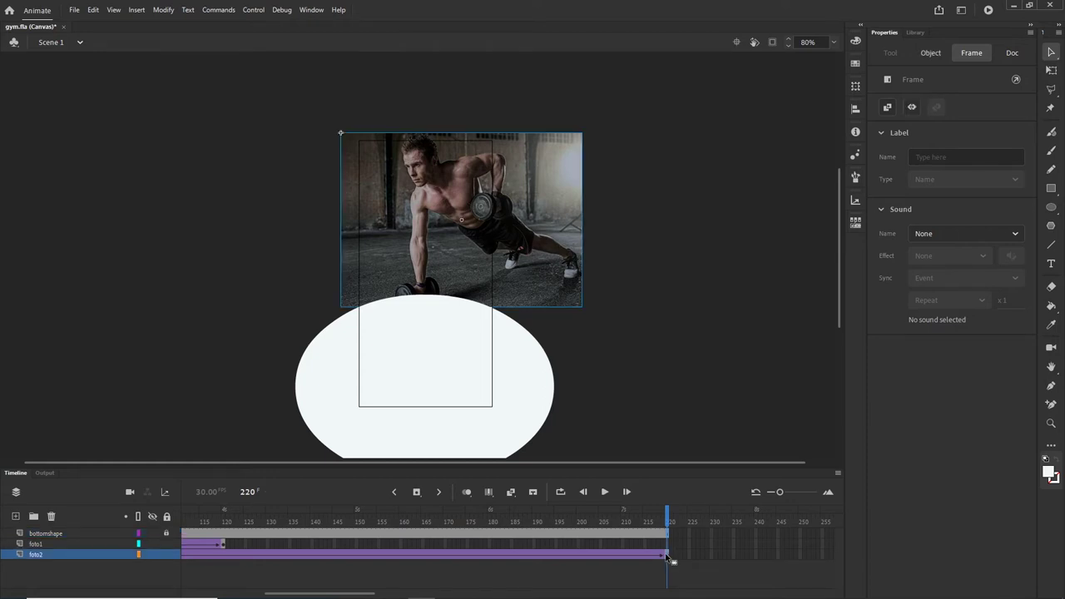
{"action": "left_click", "coordinate": [668, 537]}
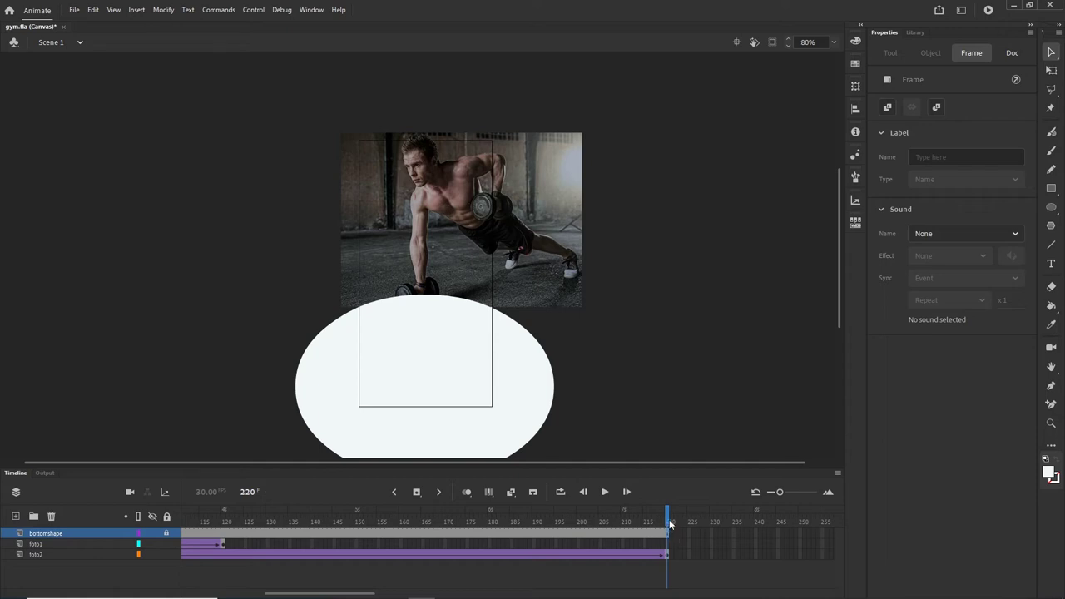
{"action": "left_click_drag", "start_coordinate": [668, 522], "coordinate": [305, 499]}
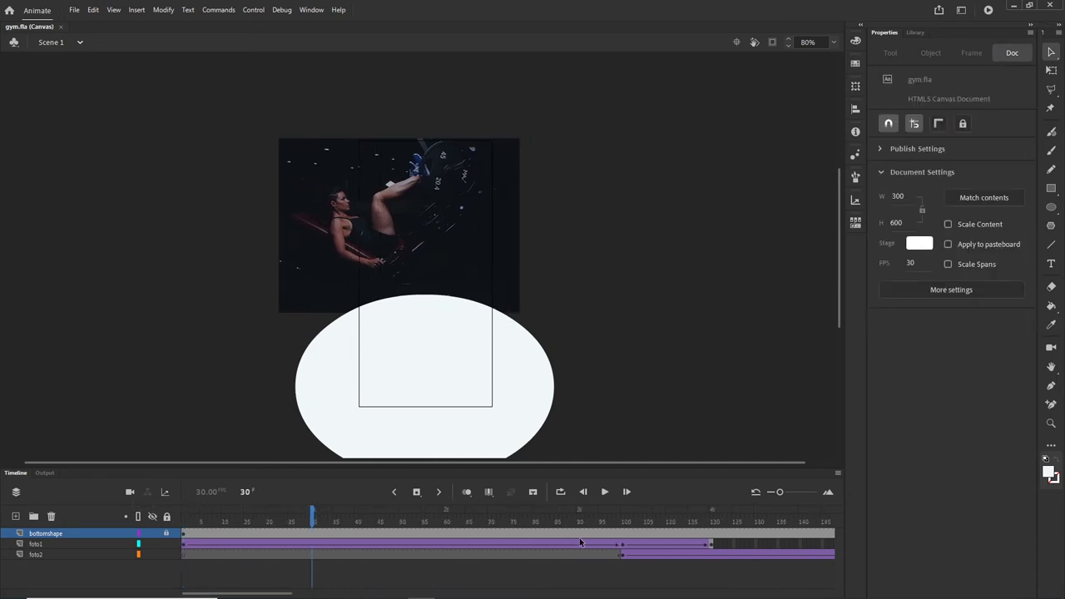
Test the banner animation in the browser and return to the timeline in Animate.
{"action": "key", "text": "ctrl+Return"}
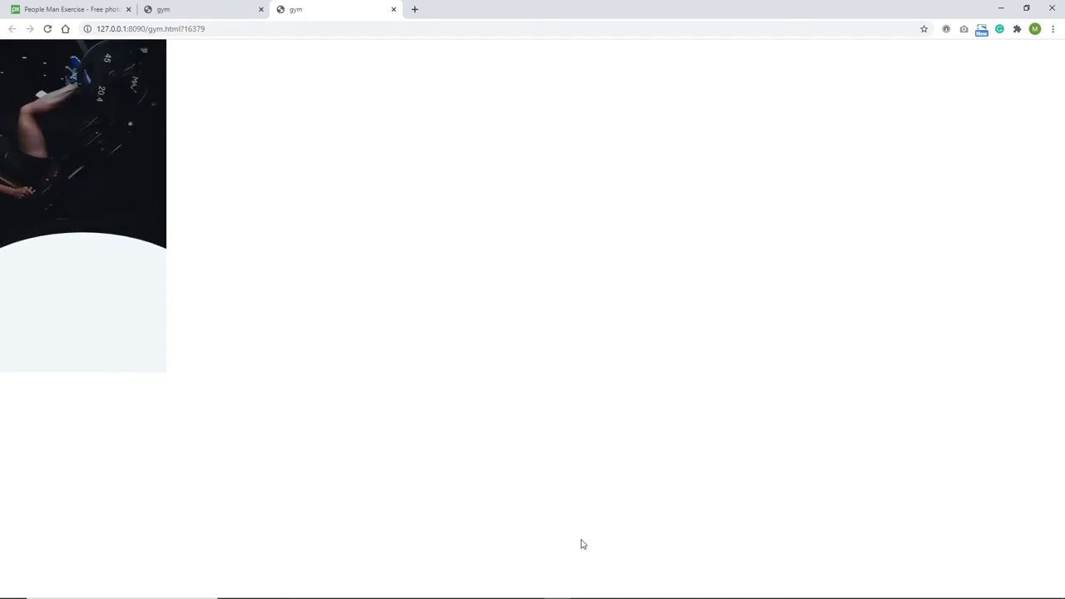
{"action": "left_click", "coordinate": [1001, 7]}
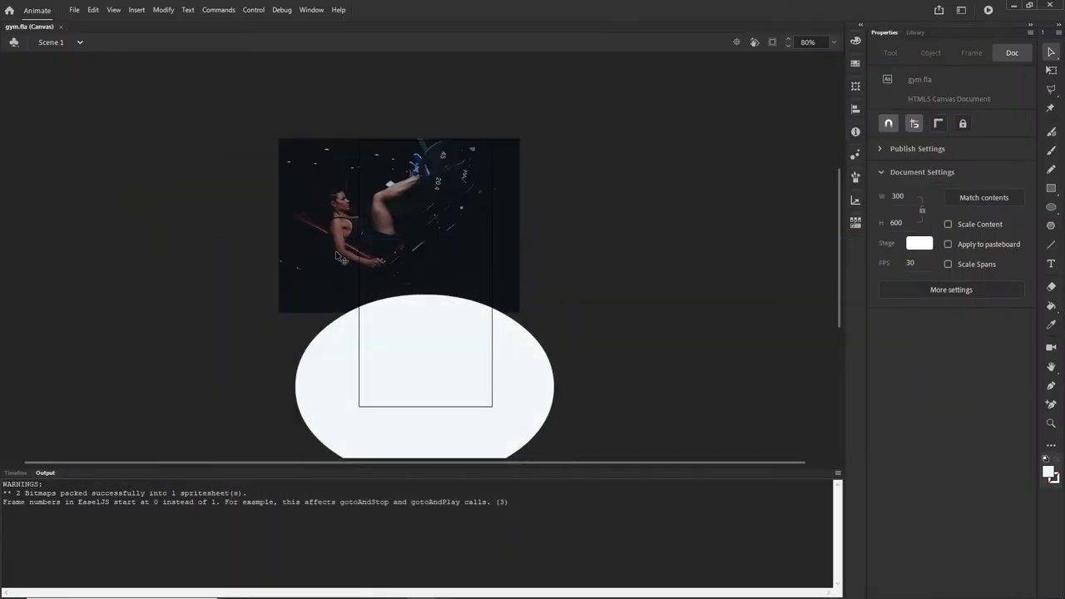
{"action": "left_click", "coordinate": [15, 473]}
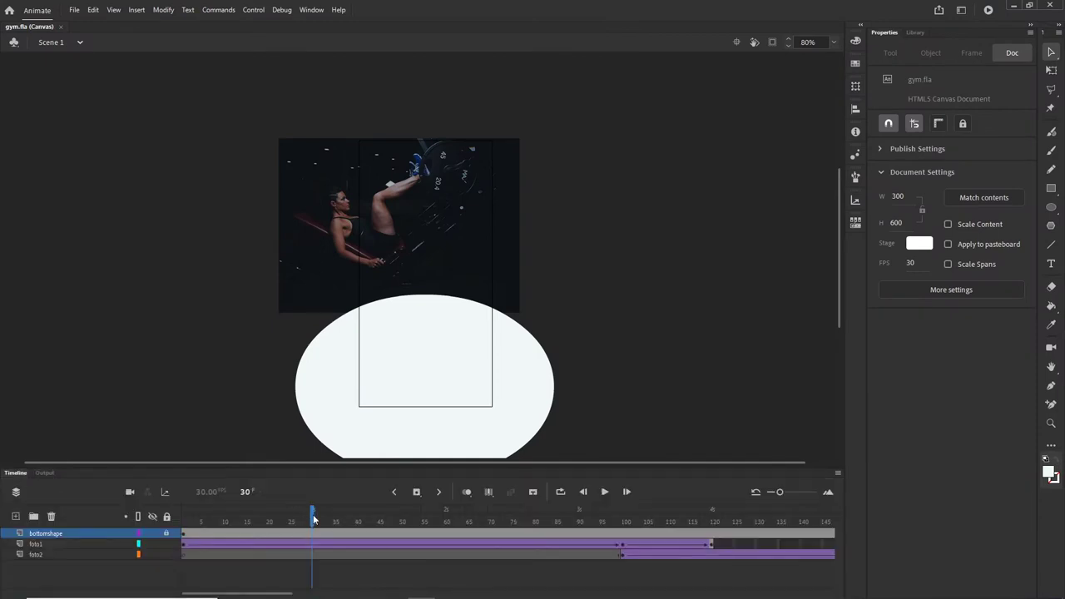
Clip the content outside the stage and shift the dumbbell photo to the left at foto2's frame 220 keyframe.
{"action": "left_click_drag", "start_coordinate": [314, 519], "coordinate": [723, 549]}
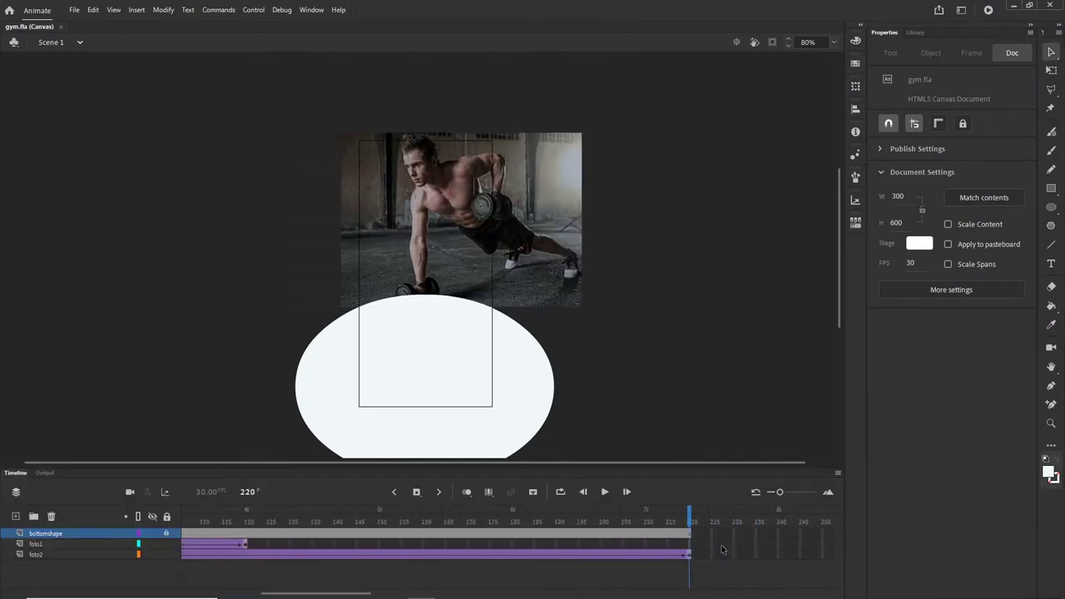
{"action": "left_click", "coordinate": [689, 554]}
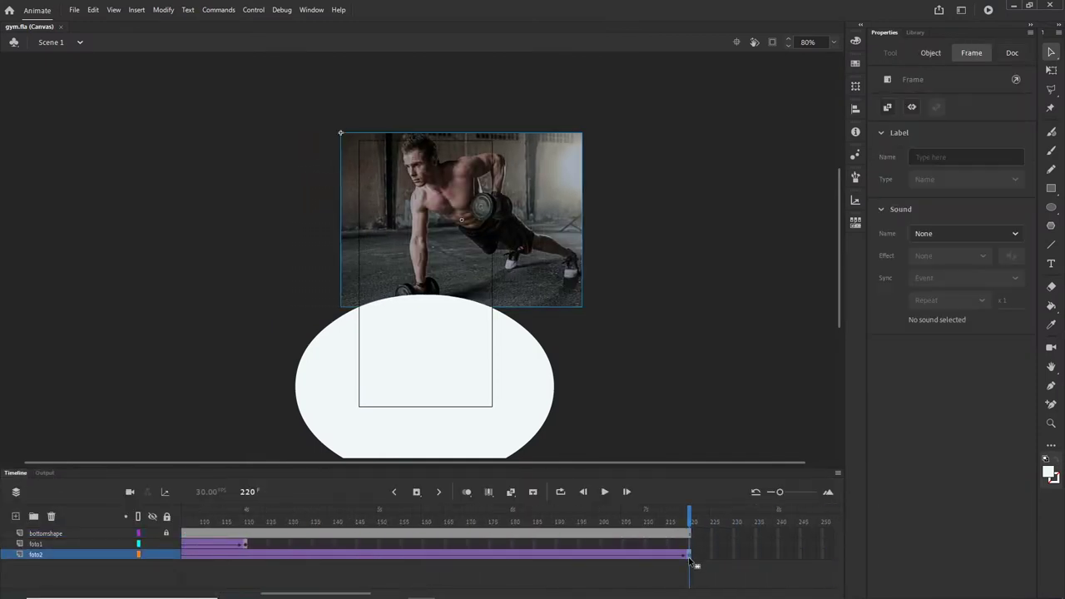
{"action": "left_click", "coordinate": [774, 43]}
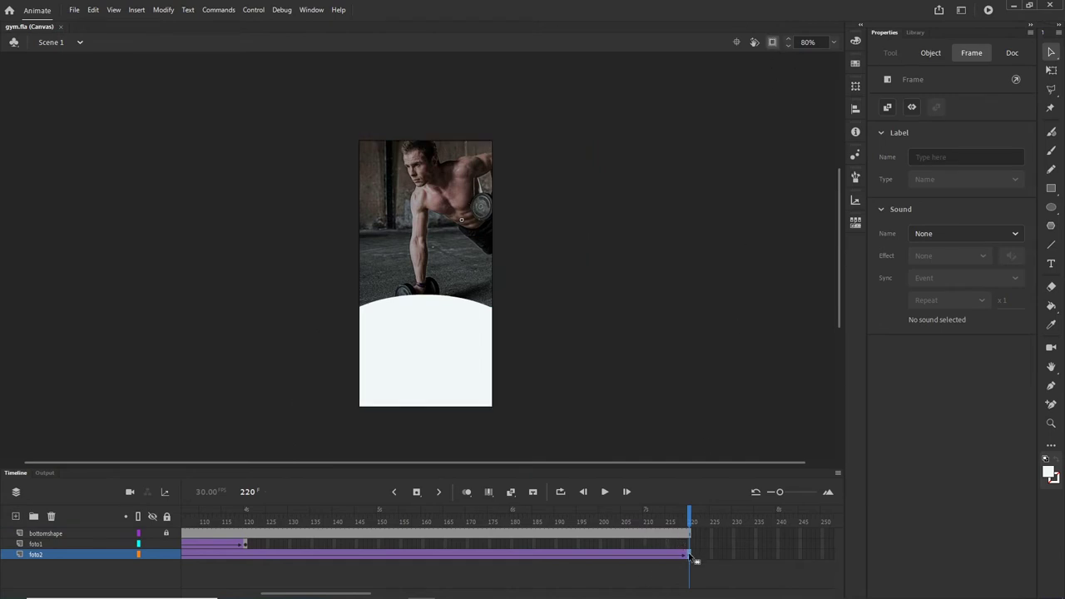
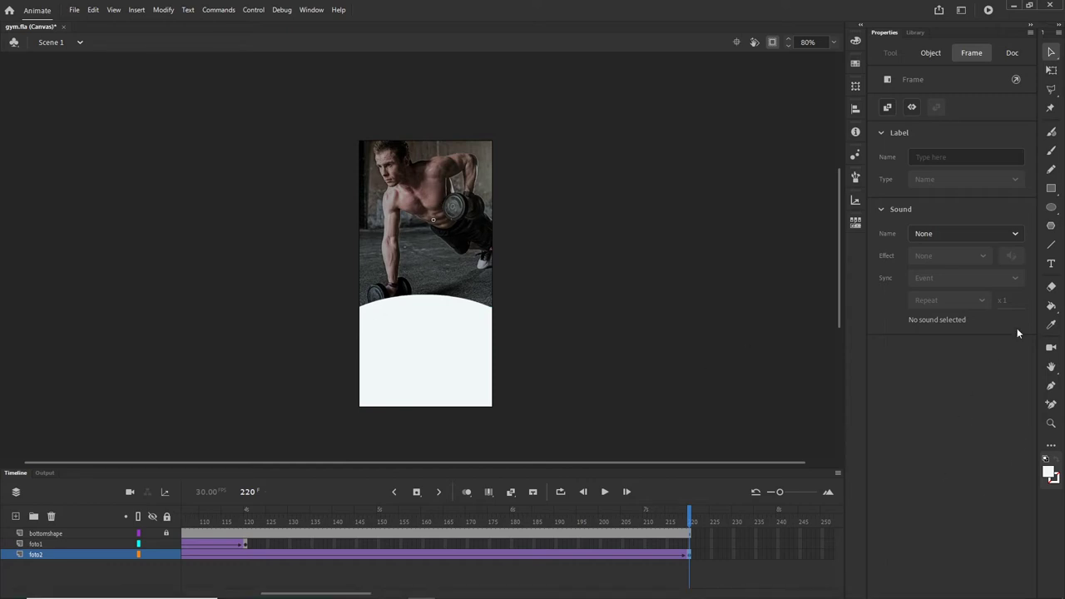
Add a new layer above bottomshape and move the playhead back to frame 61.
{"action": "left_click", "coordinate": [37, 534]}
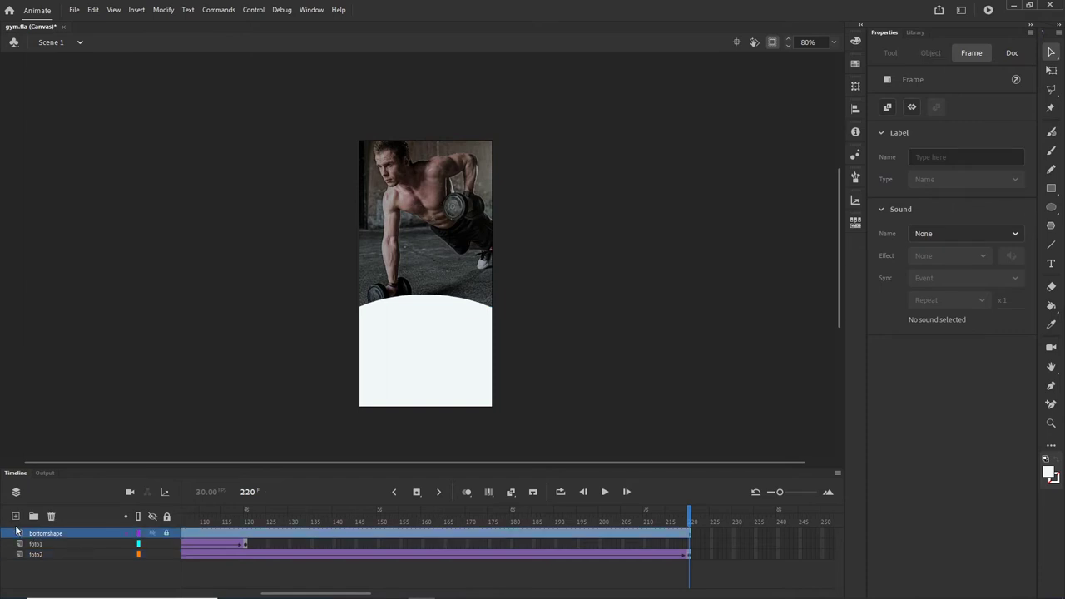
{"action": "left_click", "coordinate": [15, 516]}
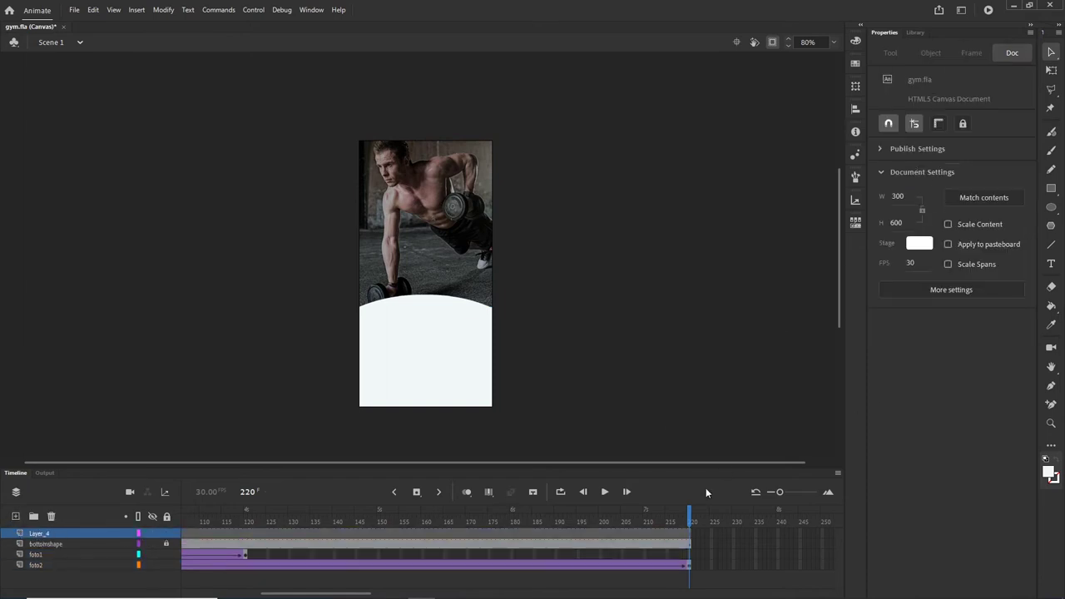
{"action": "left_click_drag", "start_coordinate": [690, 520], "coordinate": [449, 511]}
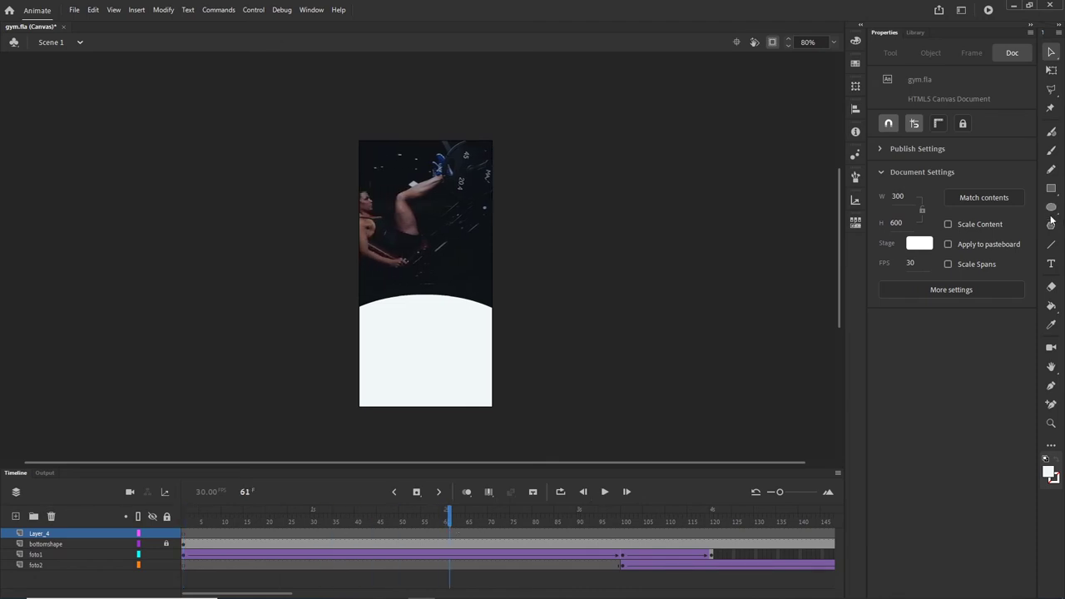
Set the text fill to a dark colour sampled from the leg-press photo and start a static text box on the pale shape.
{"action": "left_click", "coordinate": [1052, 265]}
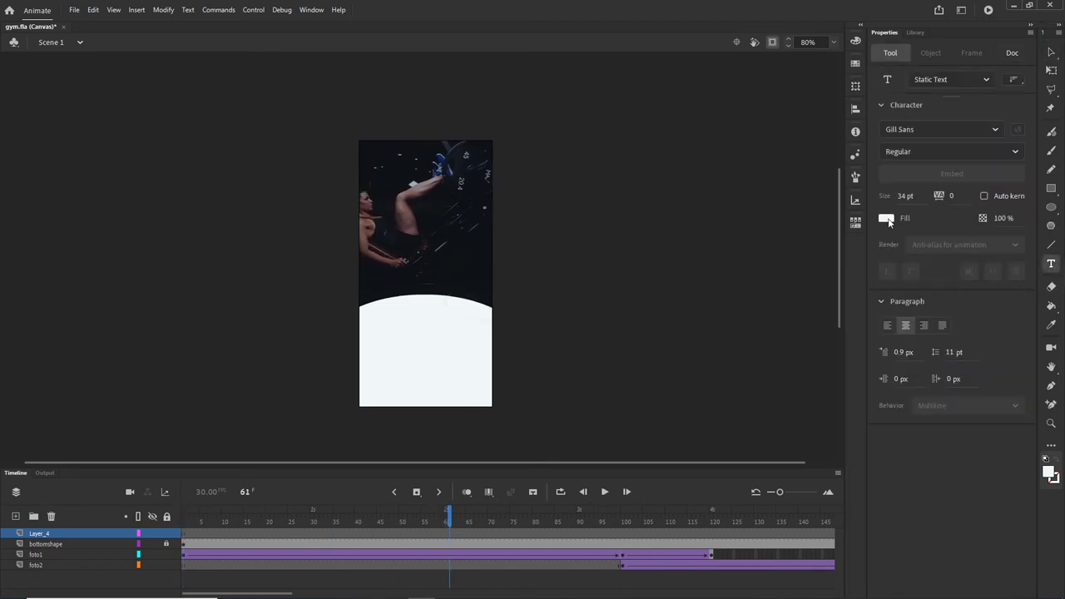
{"action": "left_click", "coordinate": [886, 219]}
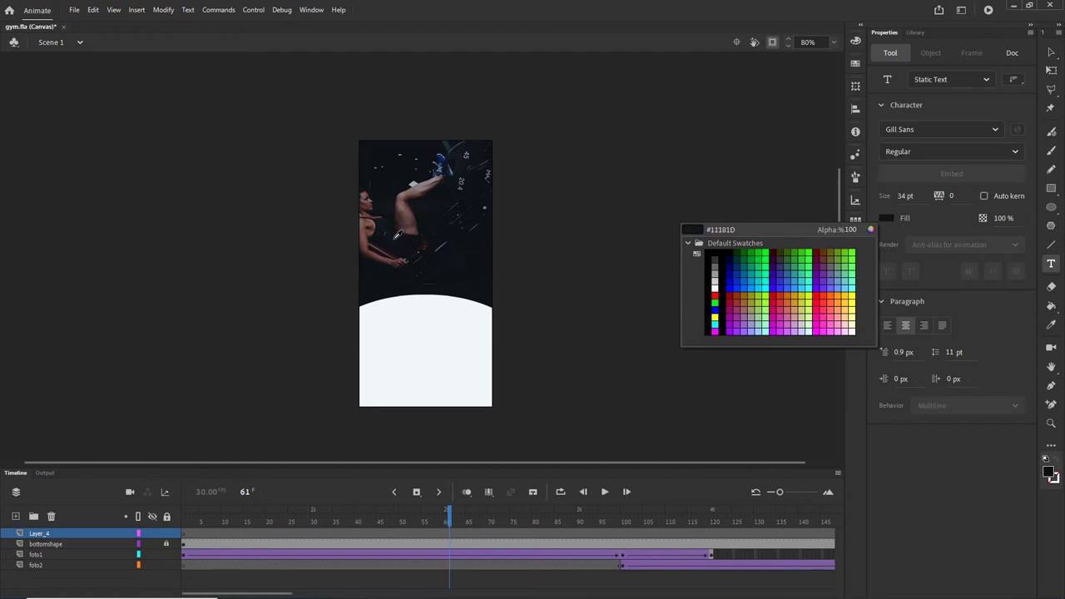
{"action": "left_click", "coordinate": [391, 242]}
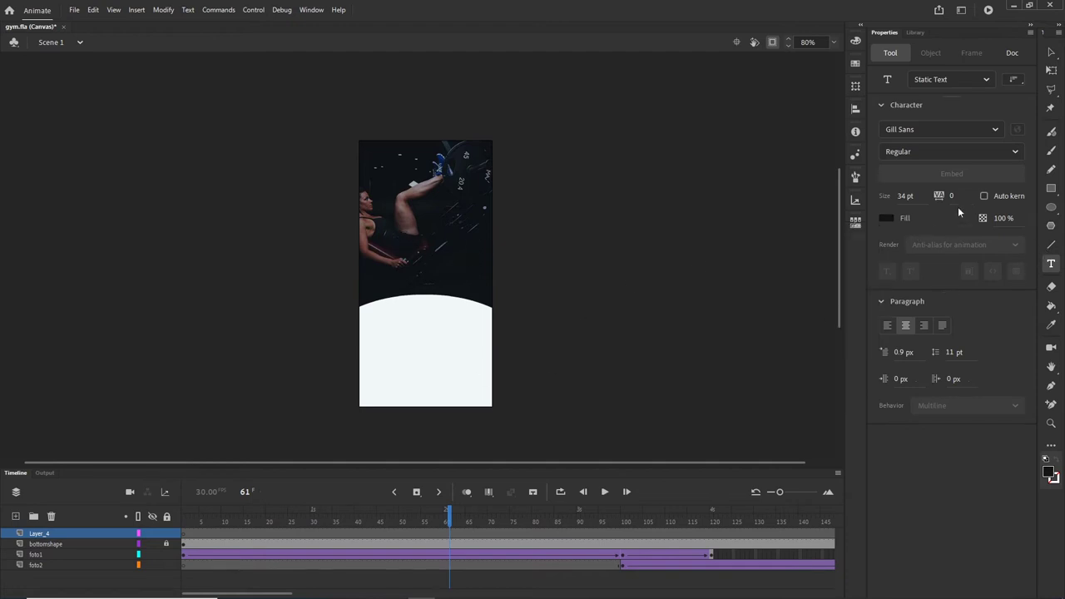
{"action": "left_click", "coordinate": [397, 339]}
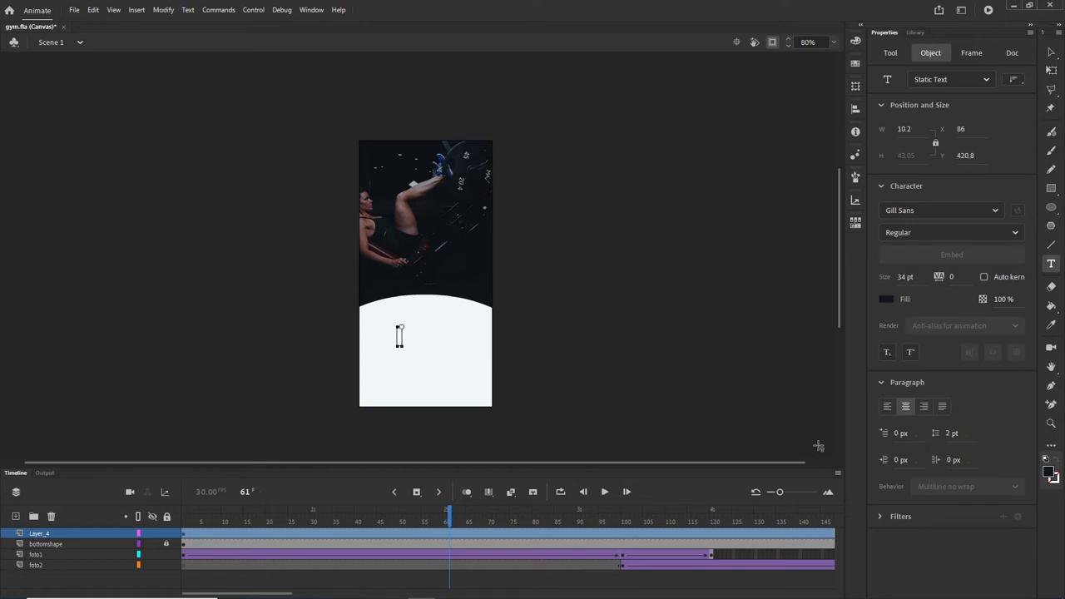
Enter the centred two-line text "do you want to / go to gym?" on the white shape.
{"action": "type", "text": "do you"}
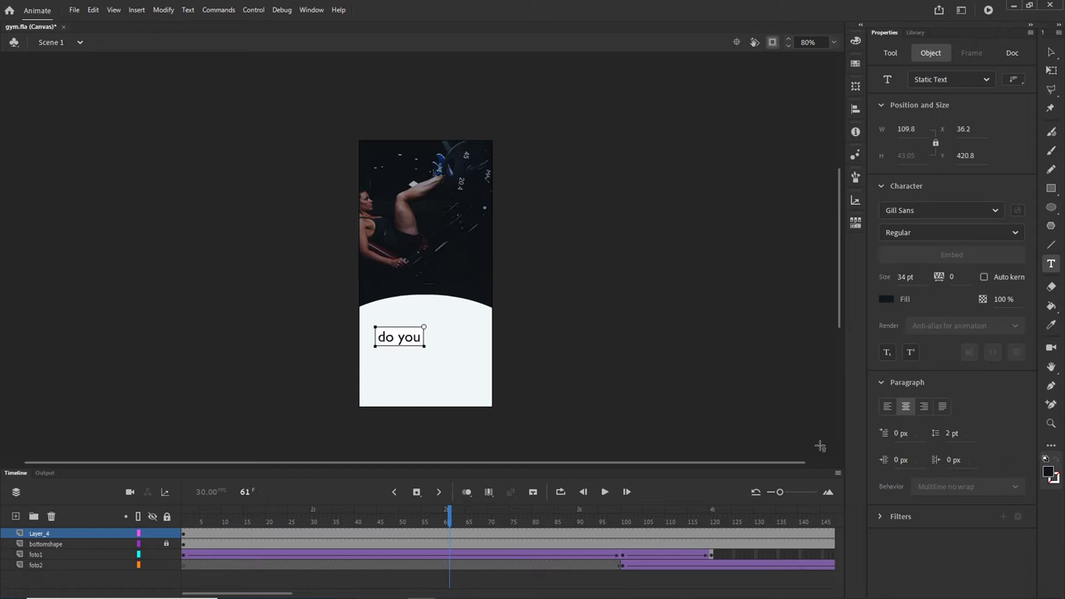
{"action": "type", "text": " want to"}
{"action": "key", "text": "Return"}
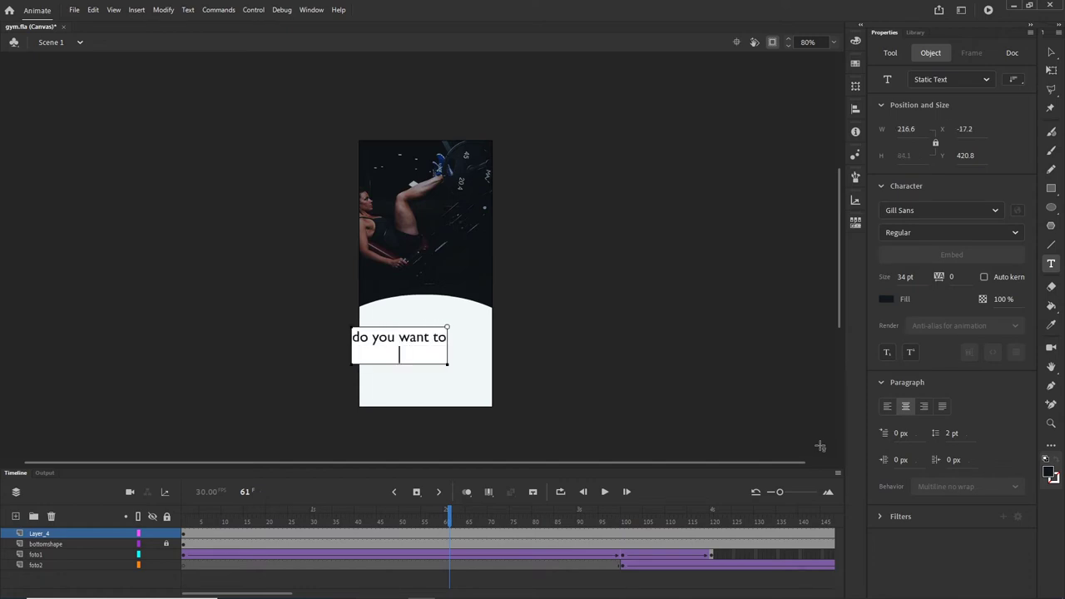
{"action": "type", "text": "go to gym>"}
{"action": "key", "text": "BackSpace"}
{"action": "type", "text": "<"}
{"action": "key", "text": "BackSpace"}
{"action": "type", "text": "?"}
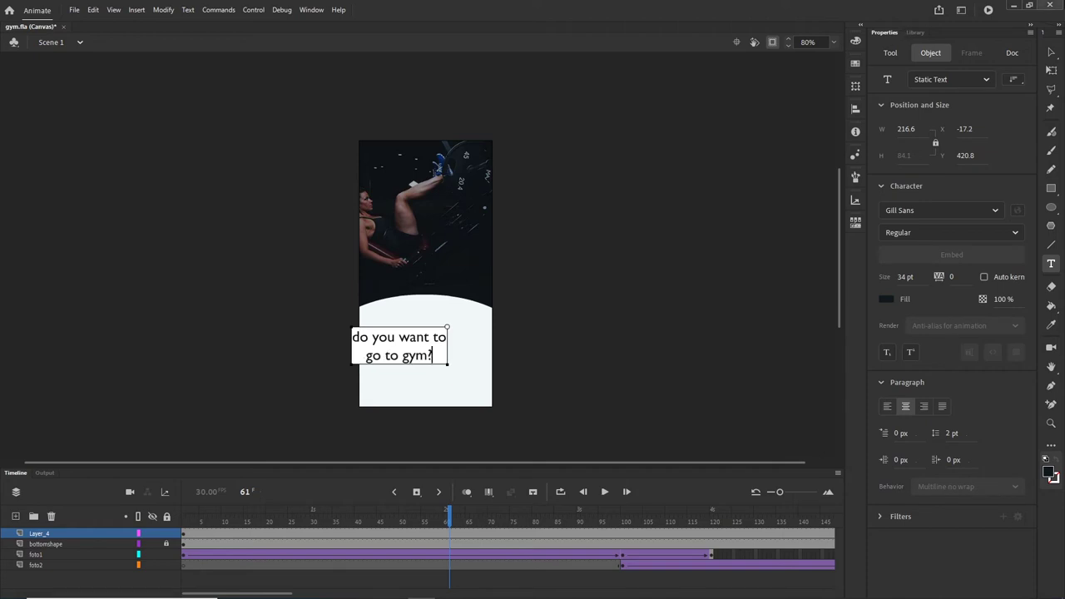
Centre the gym question text horizontally on the stage and set its font size to 38 pt.
{"action": "left_click", "coordinate": [1051, 53]}
{"action": "left_click_drag", "start_coordinate": [416, 342], "coordinate": [438, 341]}
{"action": "left_click", "coordinate": [496, 406]}
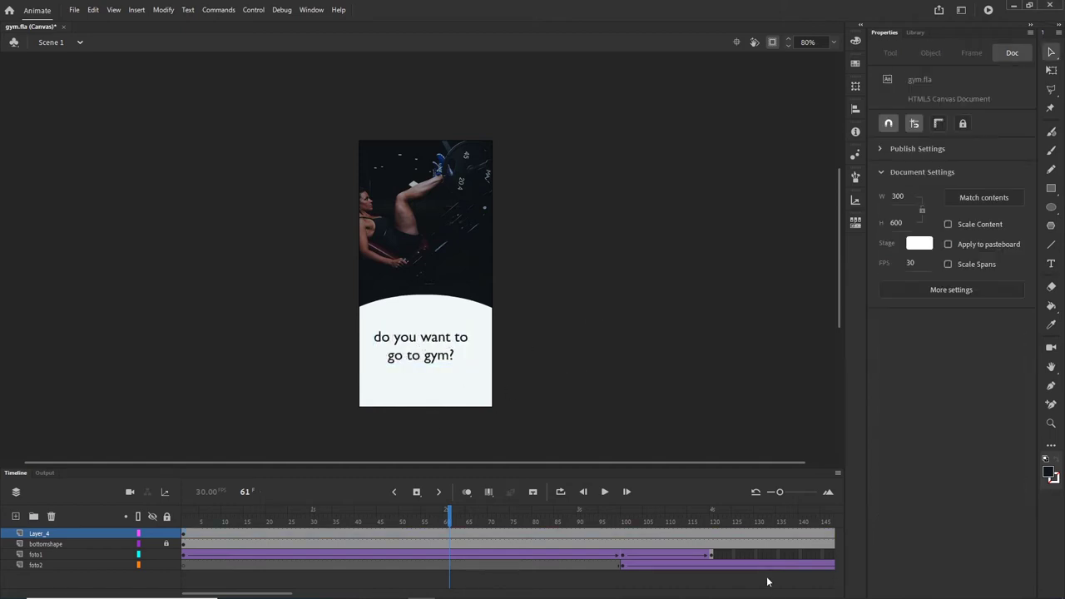
{"action": "left_click", "coordinate": [425, 348]}
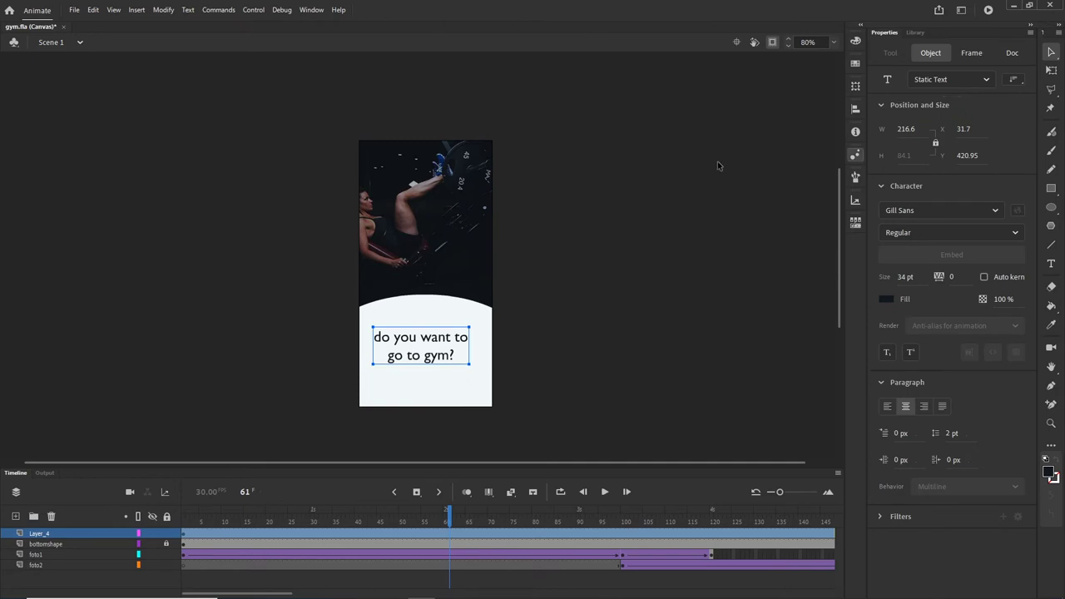
{"action": "left_click", "coordinate": [855, 111]}
{"action": "left_click", "coordinate": [757, 131]}
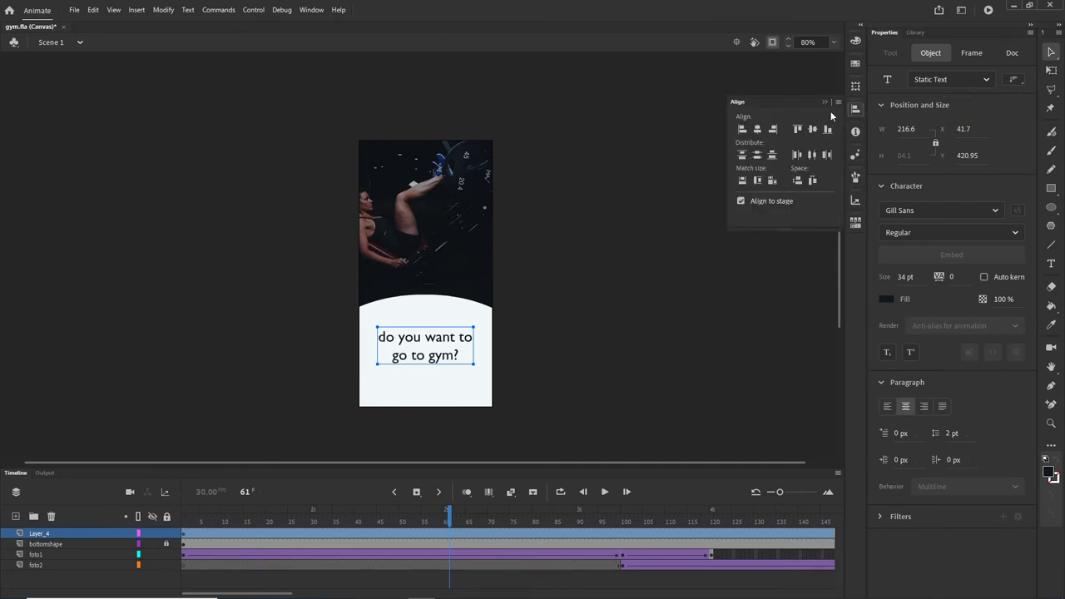
{"action": "left_click", "coordinate": [825, 101]}
{"action": "left_click_drag", "start_coordinate": [903, 277], "coordinate": [910, 278]}
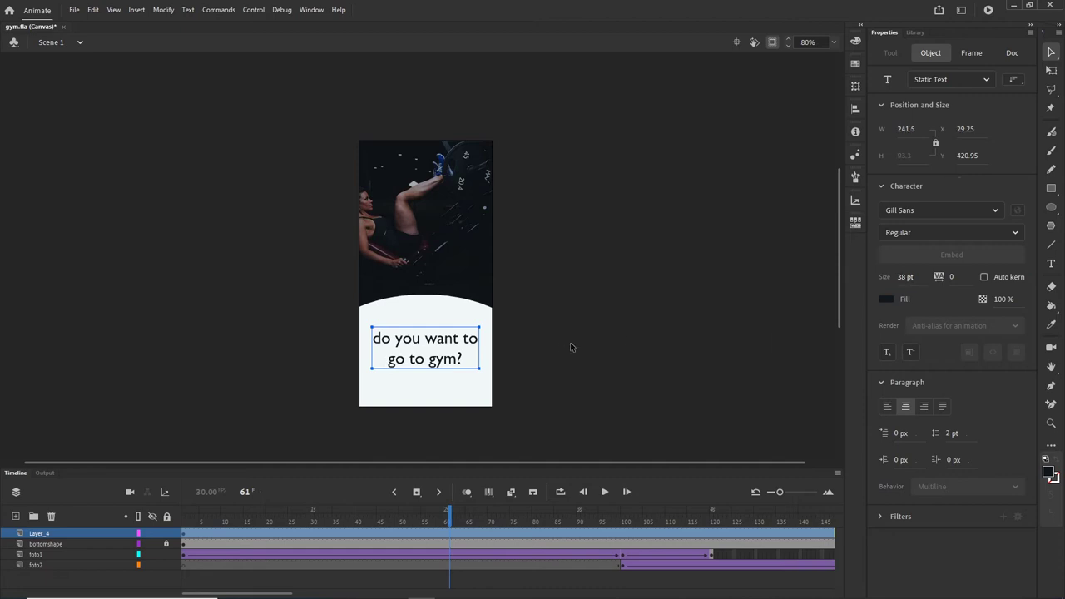
{"action": "left_click", "coordinate": [568, 370]}
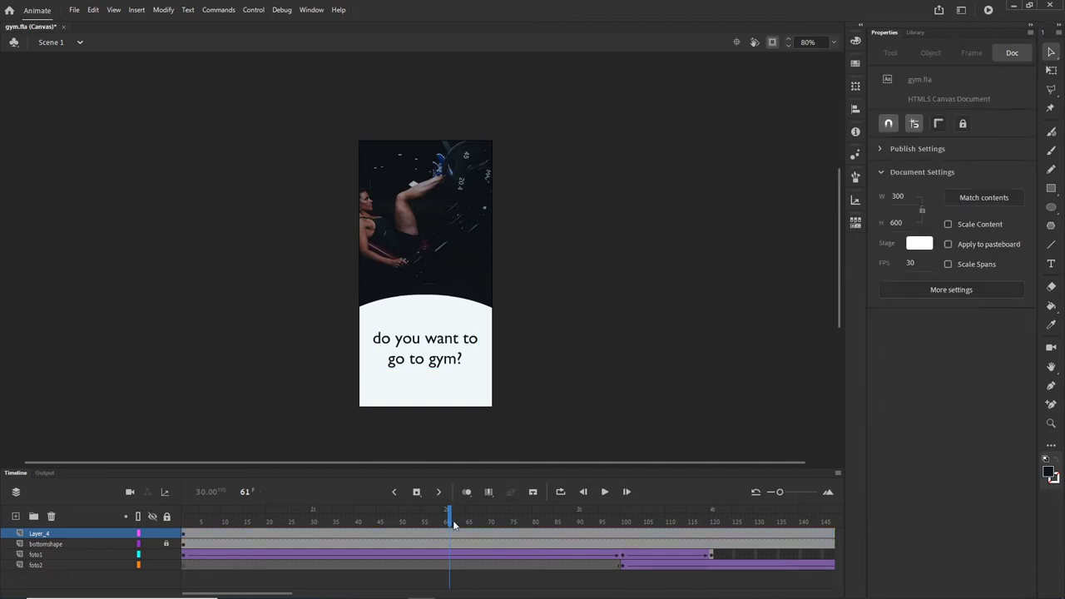
Convert the gym question text to a movie clip symbol named text1.
{"action": "left_click_drag", "start_coordinate": [449, 516], "coordinate": [623, 533]}
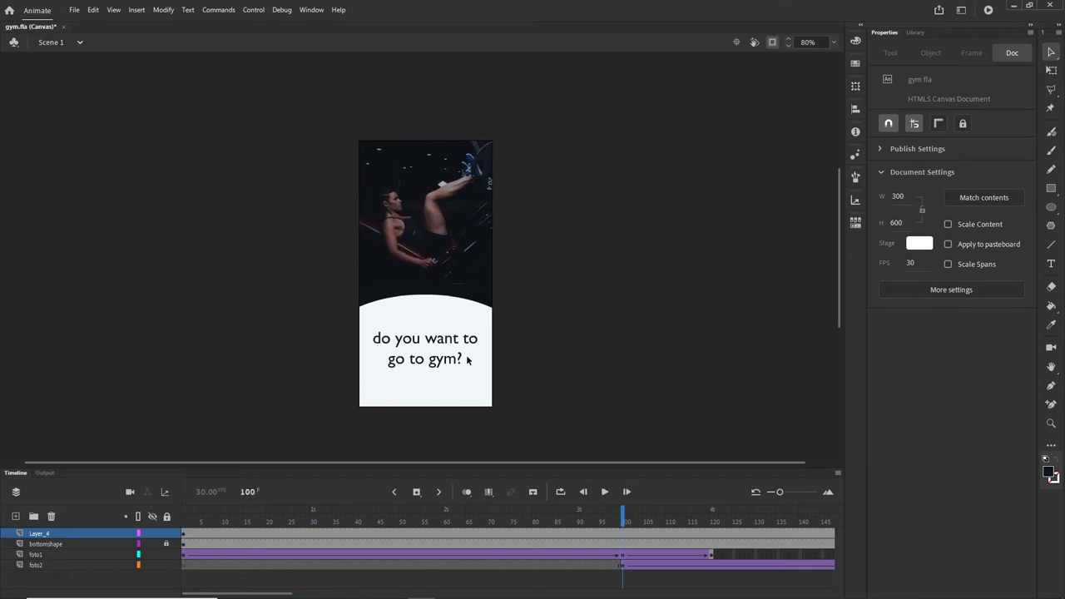
{"action": "left_click", "coordinate": [440, 354]}
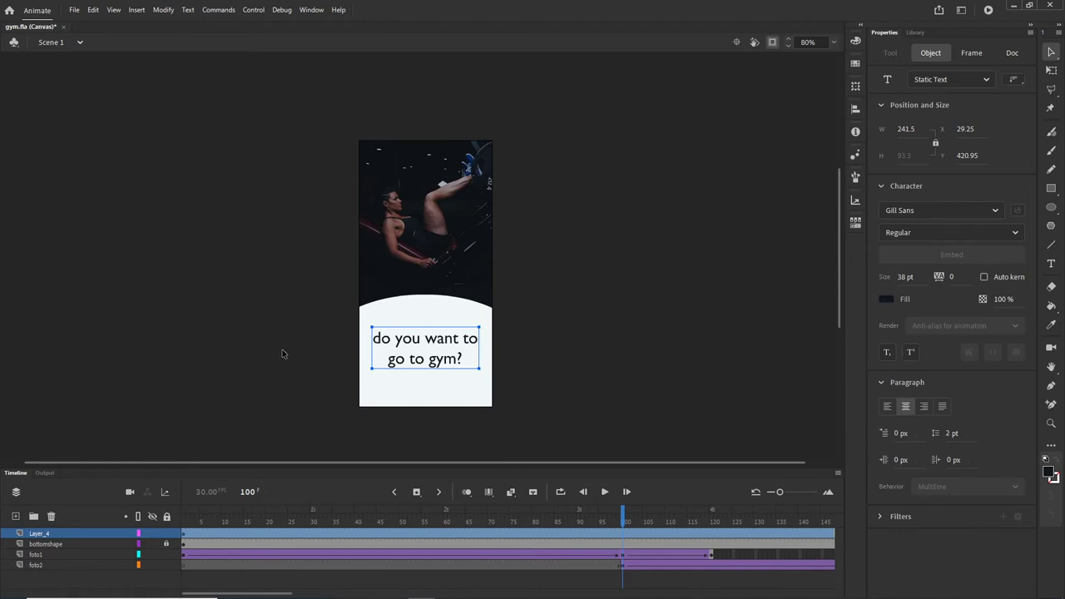
{"action": "left_click", "coordinate": [163, 9]}
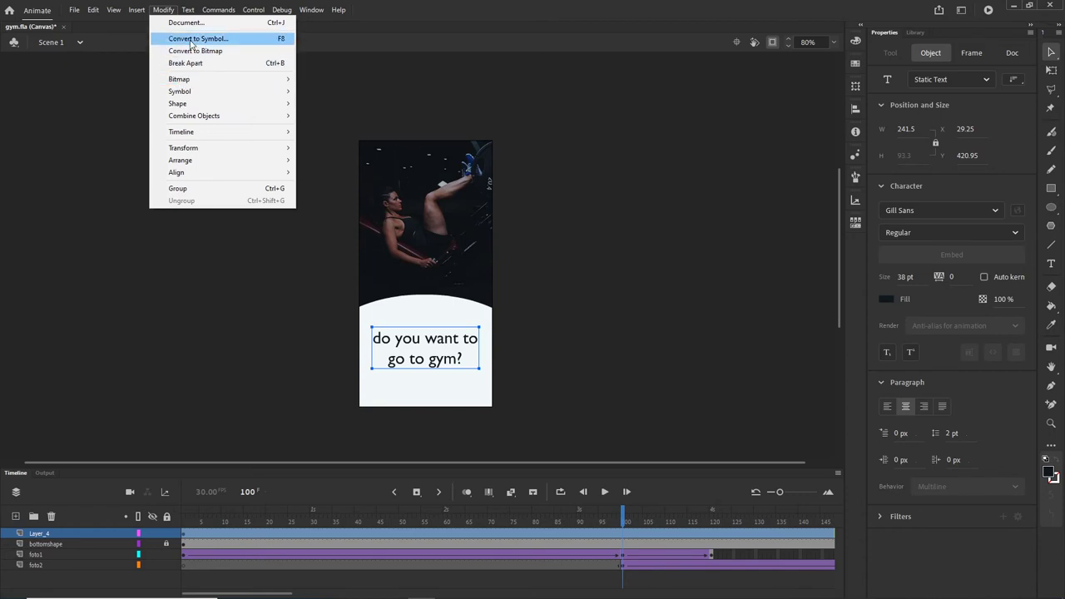
{"action": "left_click", "coordinate": [192, 39]}
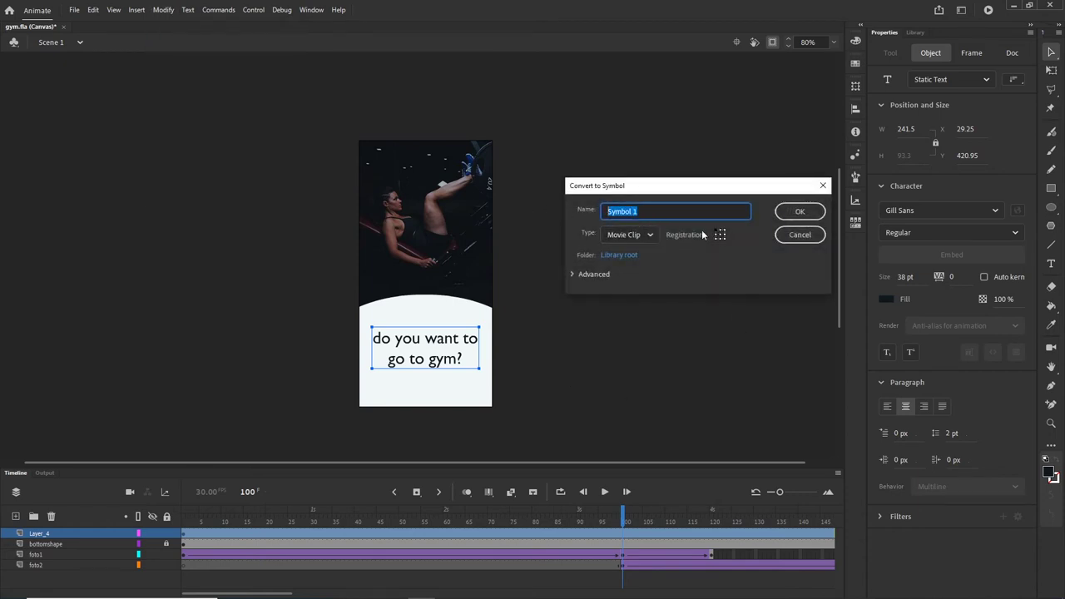
{"action": "type", "text": "text1"}
{"action": "left_click", "coordinate": [801, 213]}
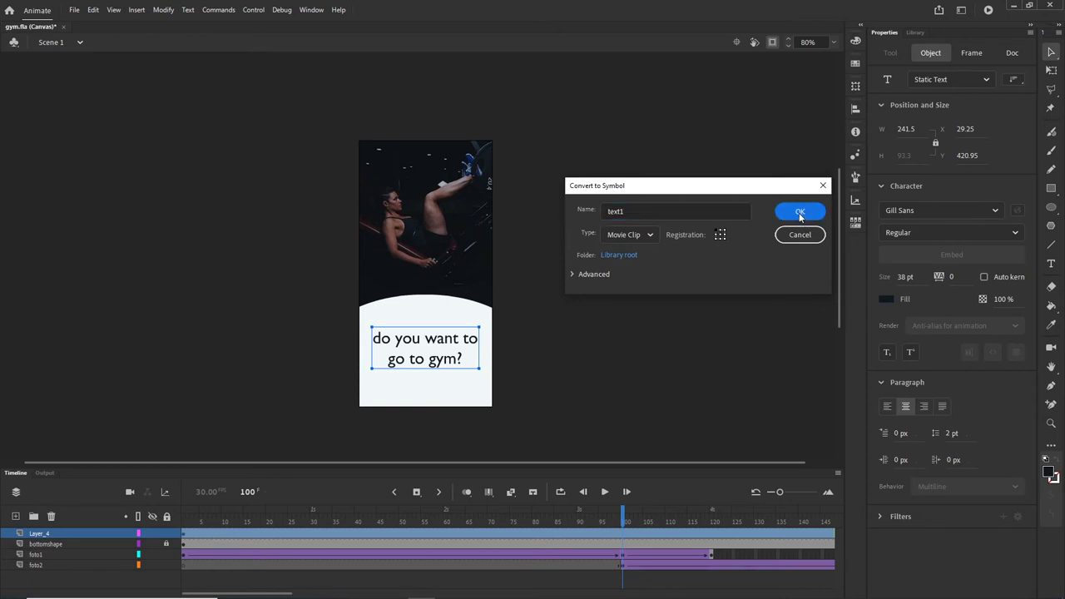
{"action": "left_click", "coordinate": [688, 420]}
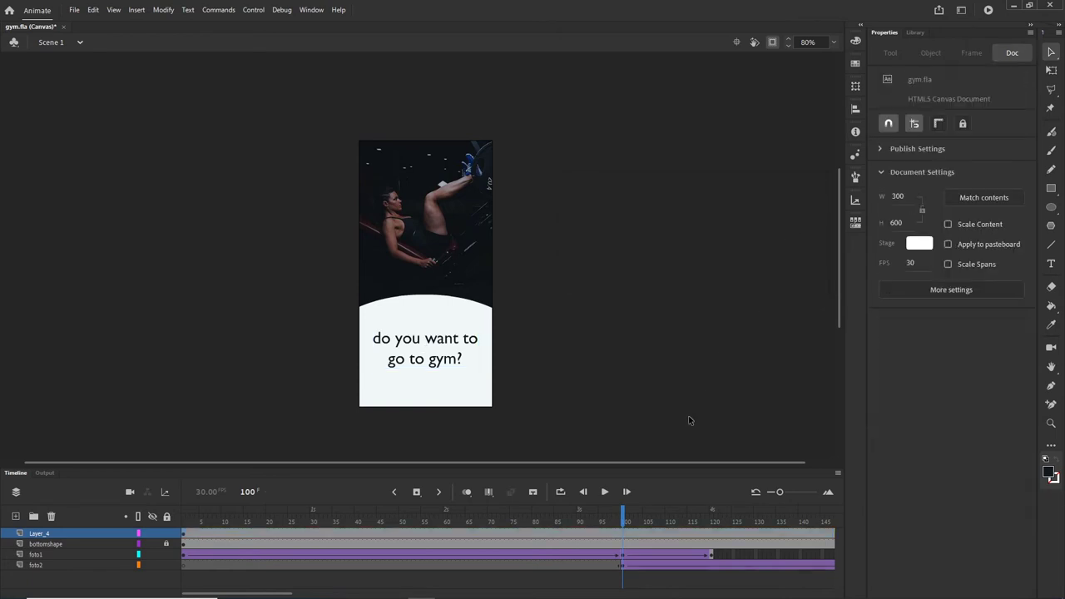
{"action": "left_click", "coordinate": [426, 348]}
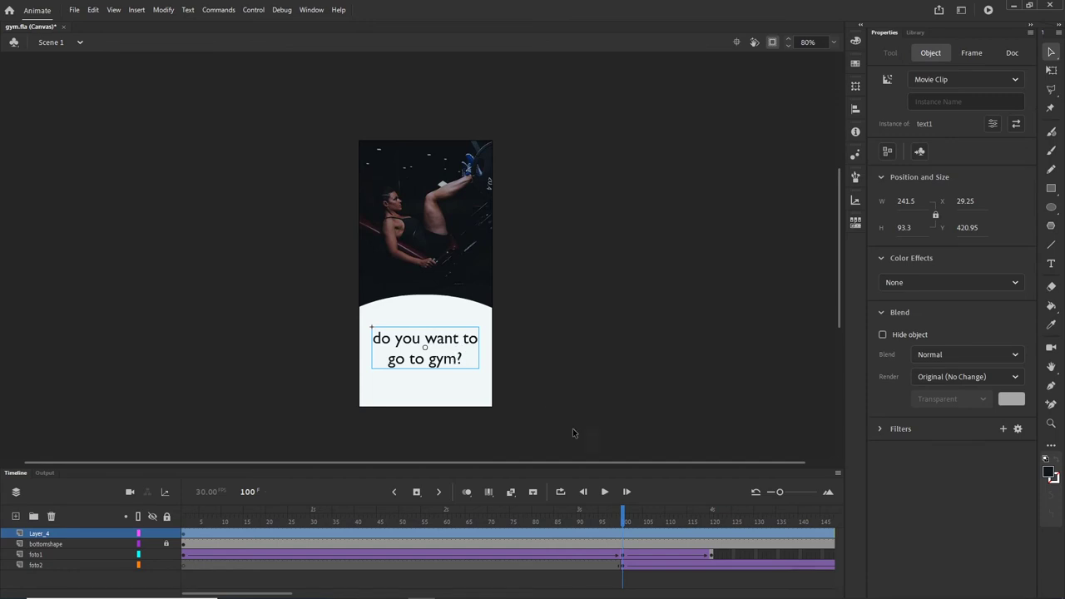
Insert keyframes at frames 85 and 101 of Layer_4 and set the text's alpha to 0% at frame 101.
{"action": "left_click", "coordinate": [560, 521]}
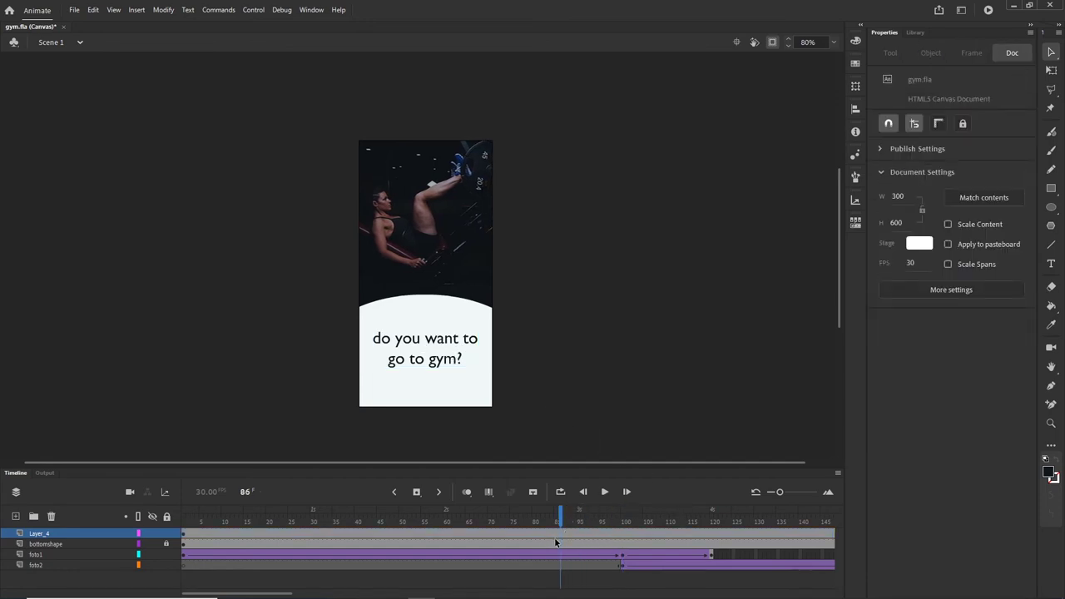
{"action": "left_click", "coordinate": [556, 535]}
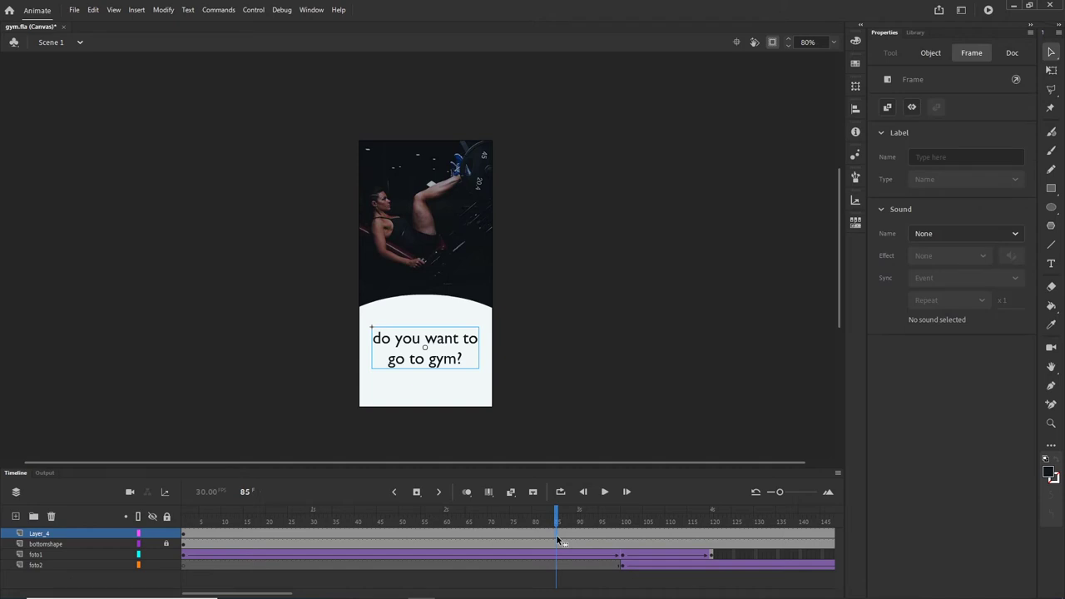
{"action": "left_click", "coordinate": [627, 537]}
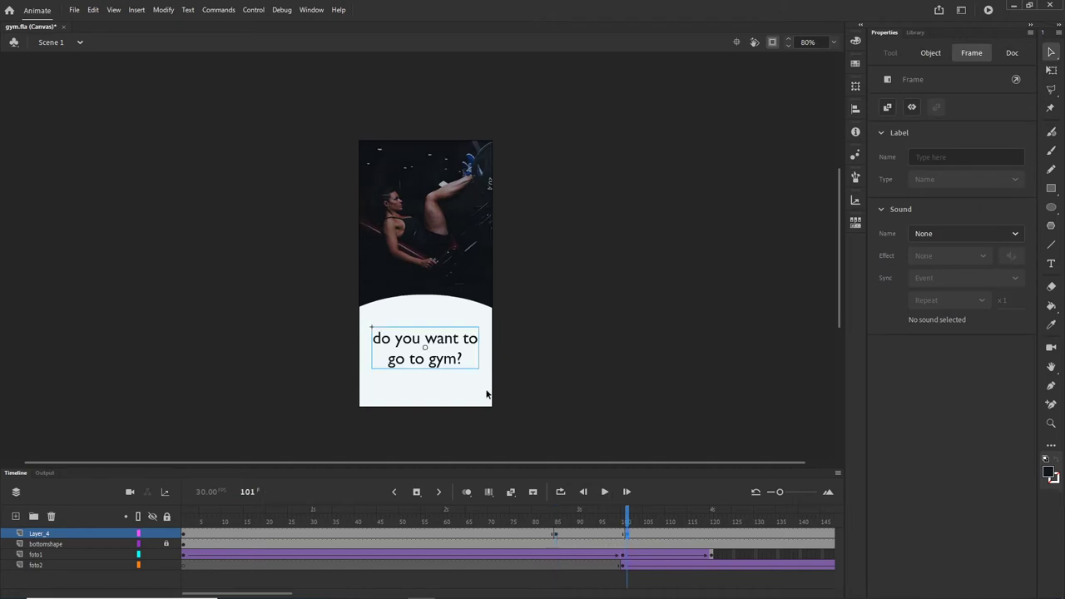
{"action": "left_click", "coordinate": [448, 347]}
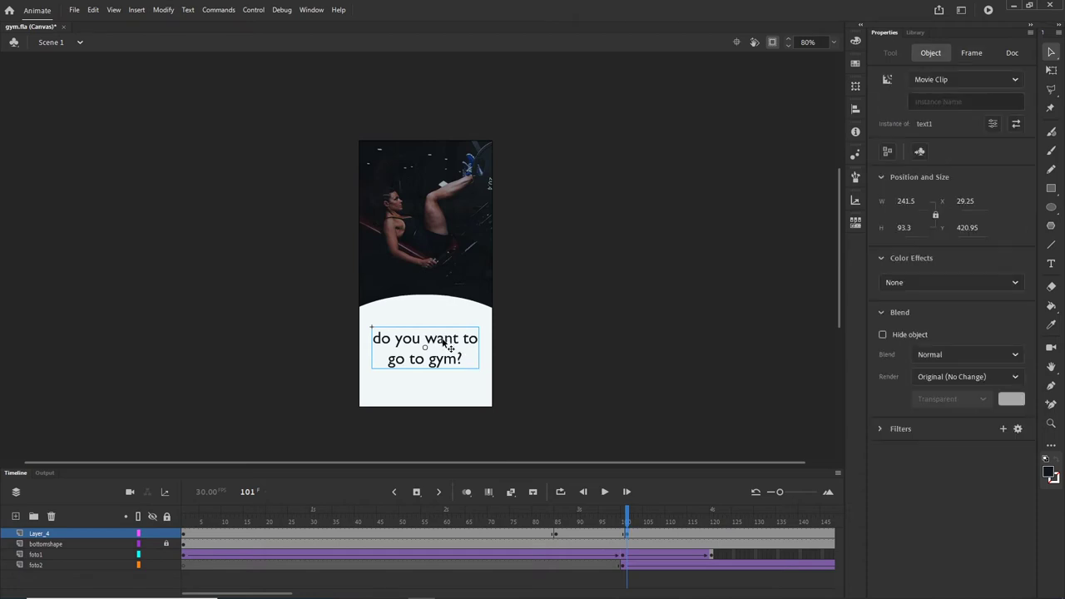
{"action": "left_click", "coordinate": [947, 283]}
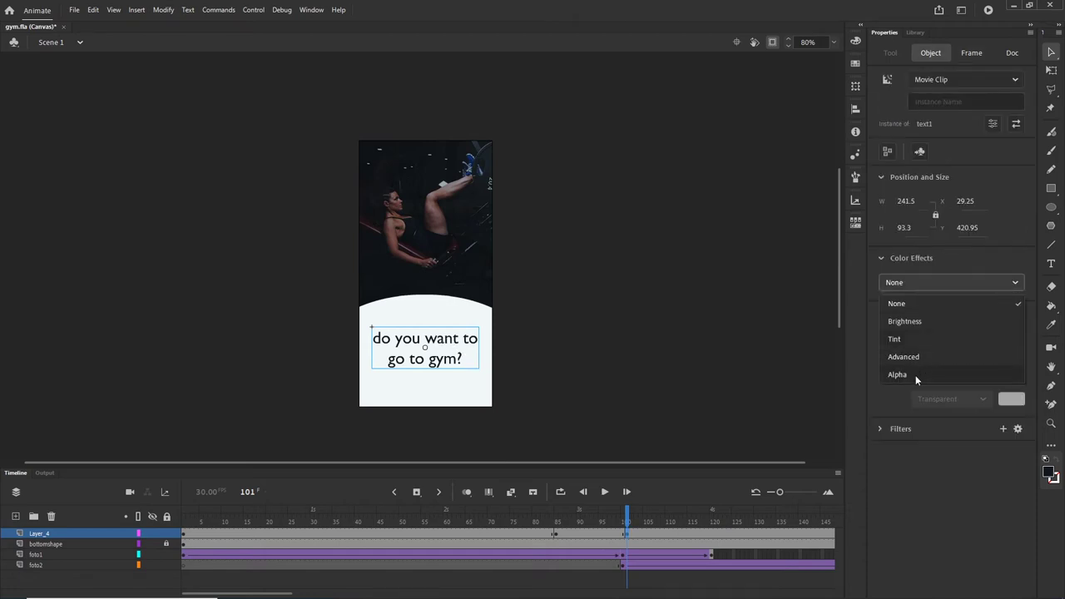
{"action": "left_click", "coordinate": [916, 376]}
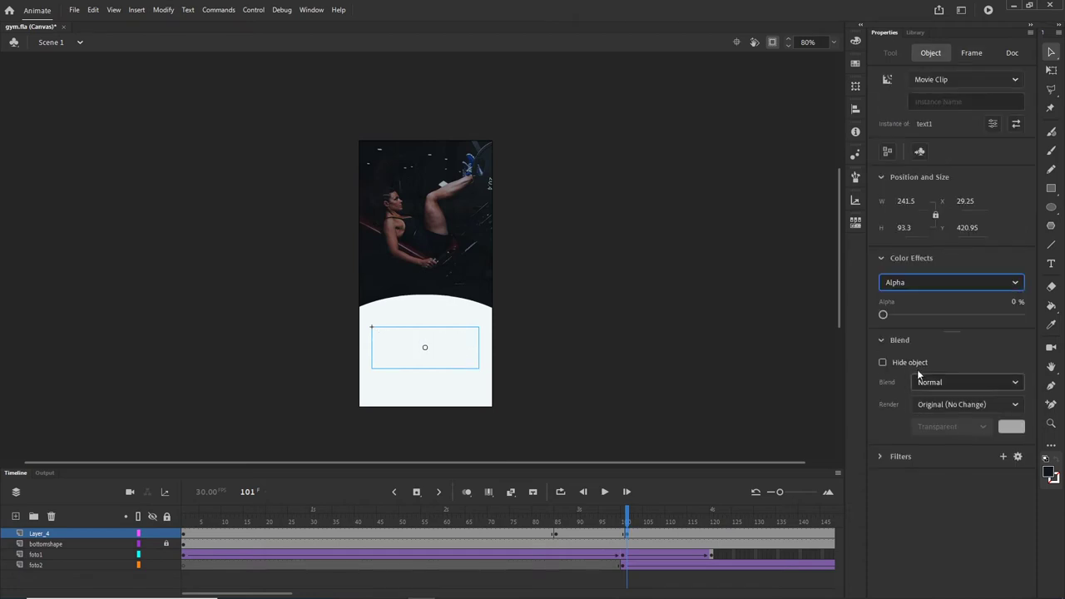
Create a classic tween between the keyframes at frames 85 and 101 of Layer_4 and scrub through the fade-out.
{"action": "left_click", "coordinate": [583, 533]}
{"action": "right_click", "coordinate": [584, 535]}
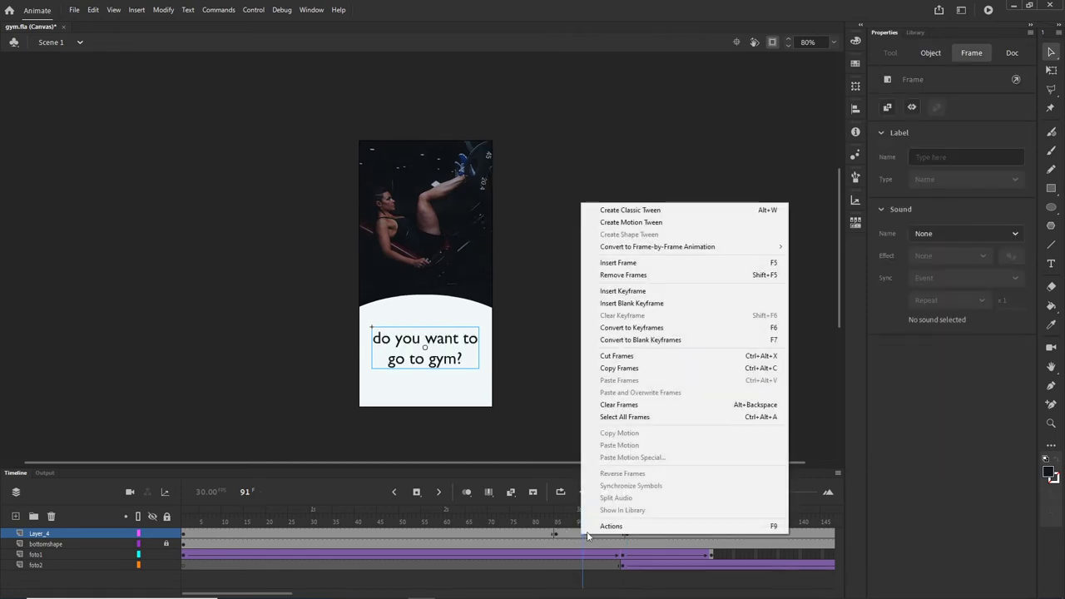
{"action": "left_click", "coordinate": [623, 213]}
{"action": "left_click", "coordinate": [595, 442]}
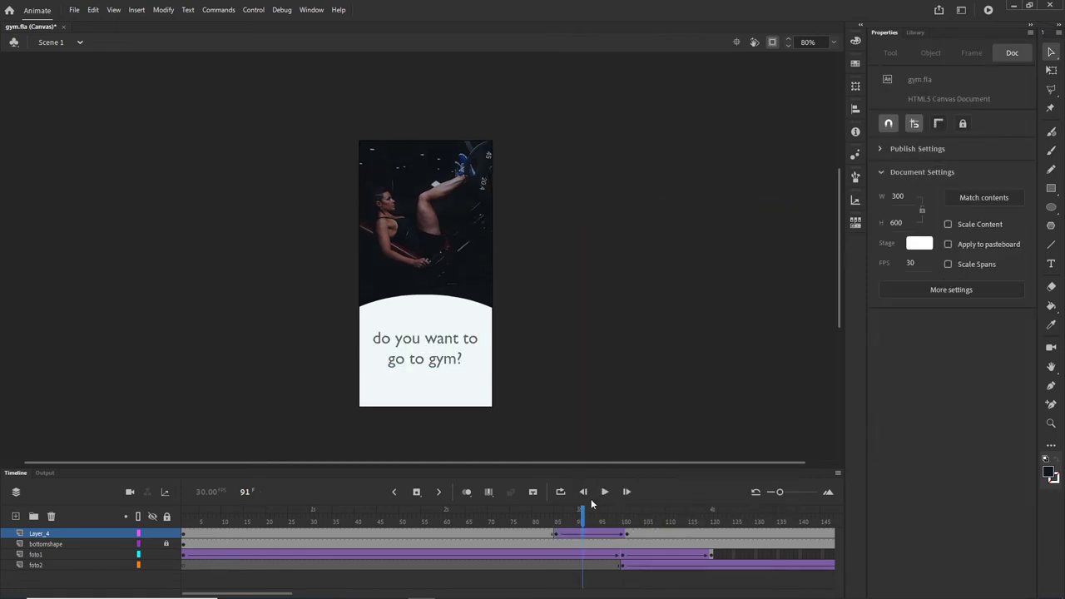
{"action": "left_click_drag", "start_coordinate": [582, 518], "coordinate": [543, 525]}
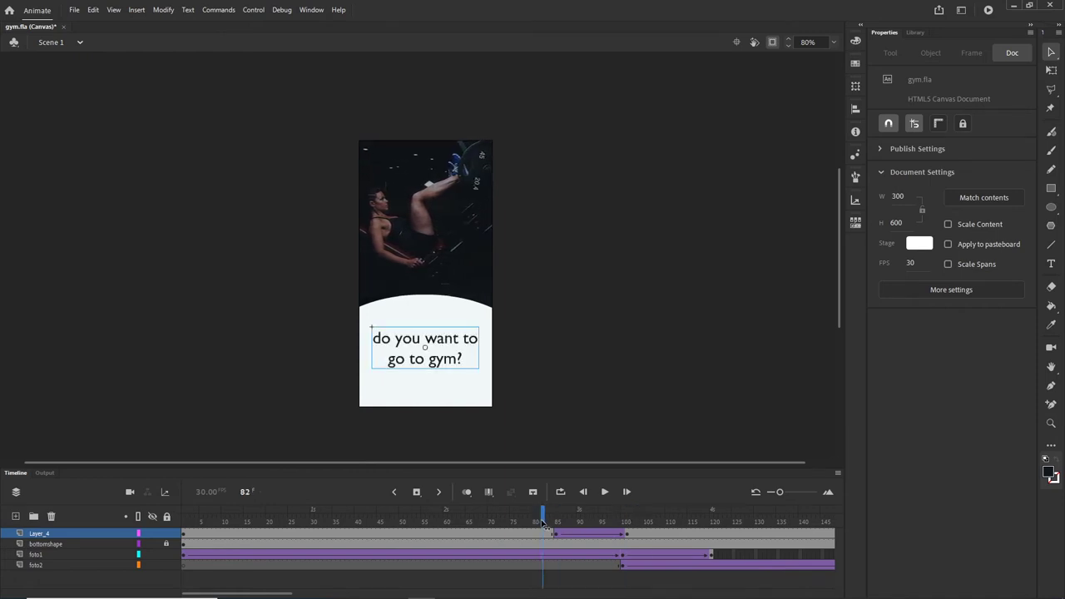
{"action": "left_click_drag", "start_coordinate": [542, 524], "coordinate": [585, 528]}
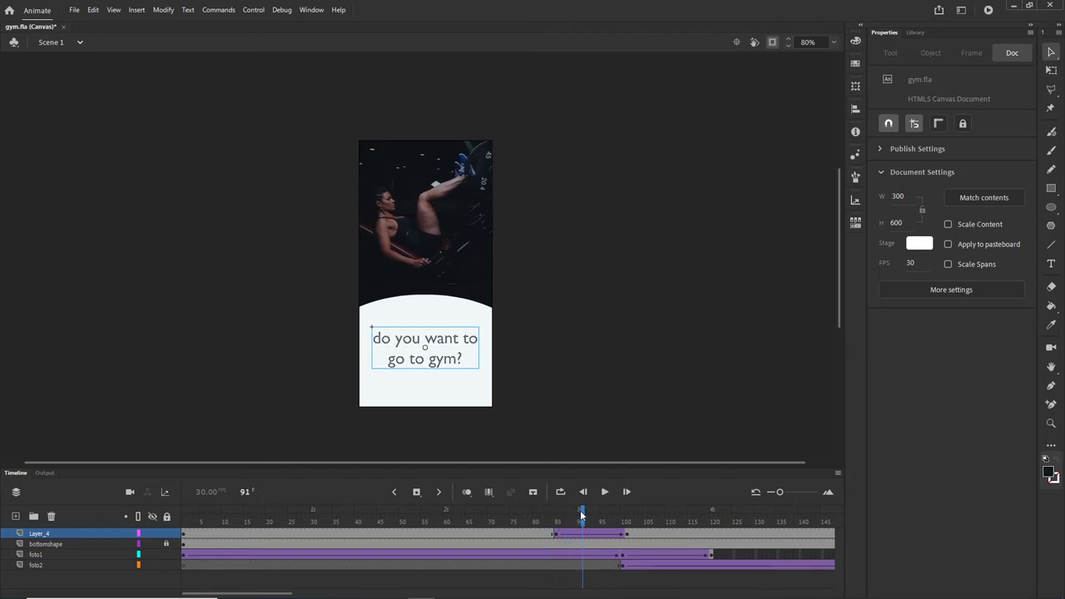
{"action": "left_click_drag", "start_coordinate": [585, 515], "coordinate": [629, 514]}
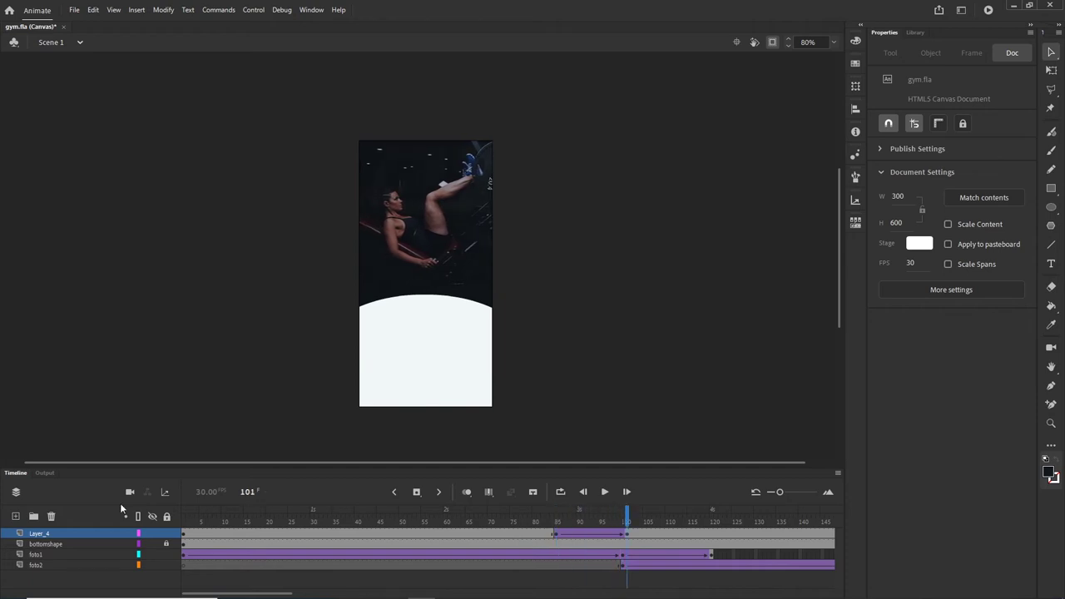
Rename Layer_4 to text1 and add a new layer named text2 above it.
{"action": "double_click", "coordinate": [44, 533]}
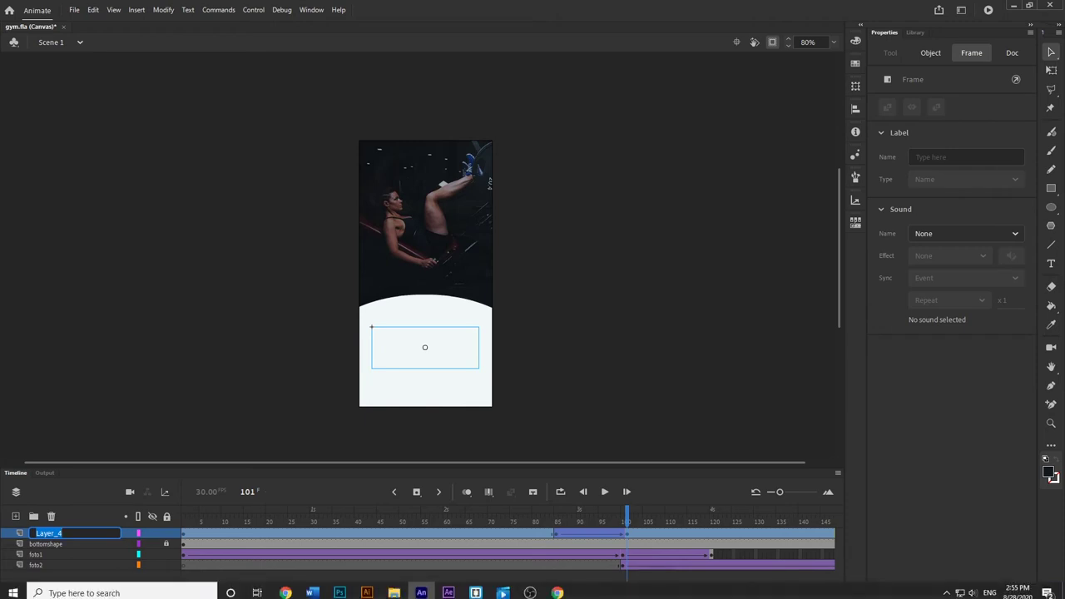
{"action": "type", "text": "text1"}
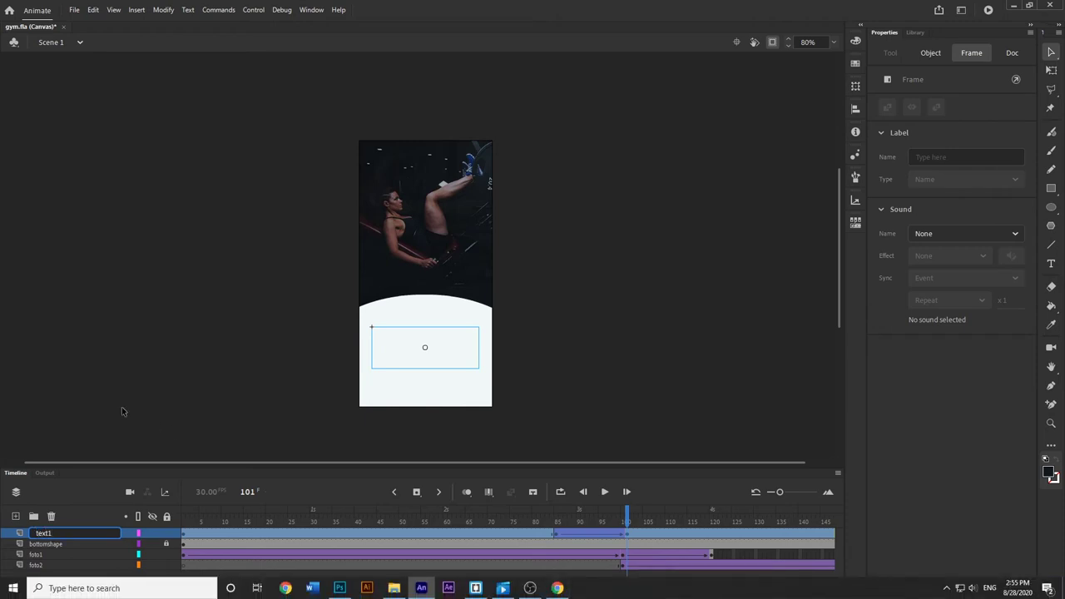
{"action": "left_click", "coordinate": [121, 407]}
{"action": "left_click", "coordinate": [17, 518]}
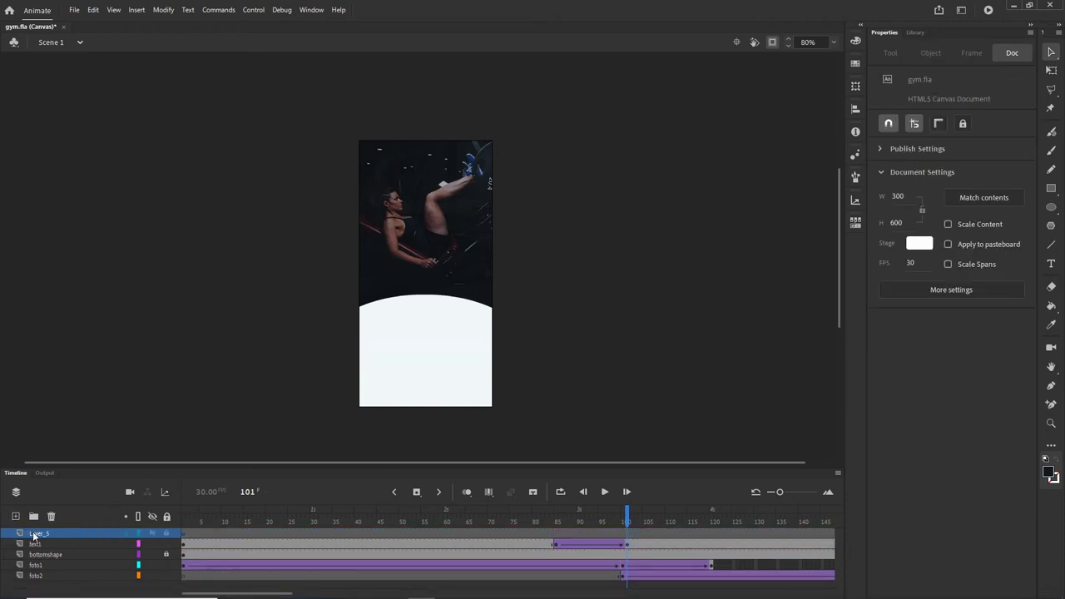
{"action": "double_click", "coordinate": [35, 534]}
{"action": "type", "text": "text2"}
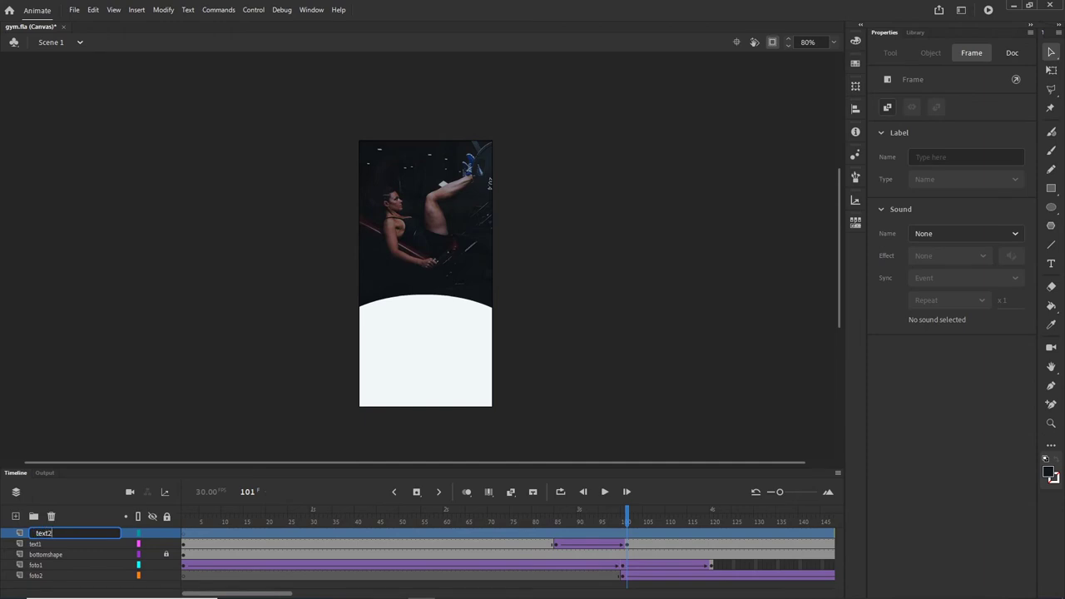
{"action": "left_click", "coordinate": [300, 392]}
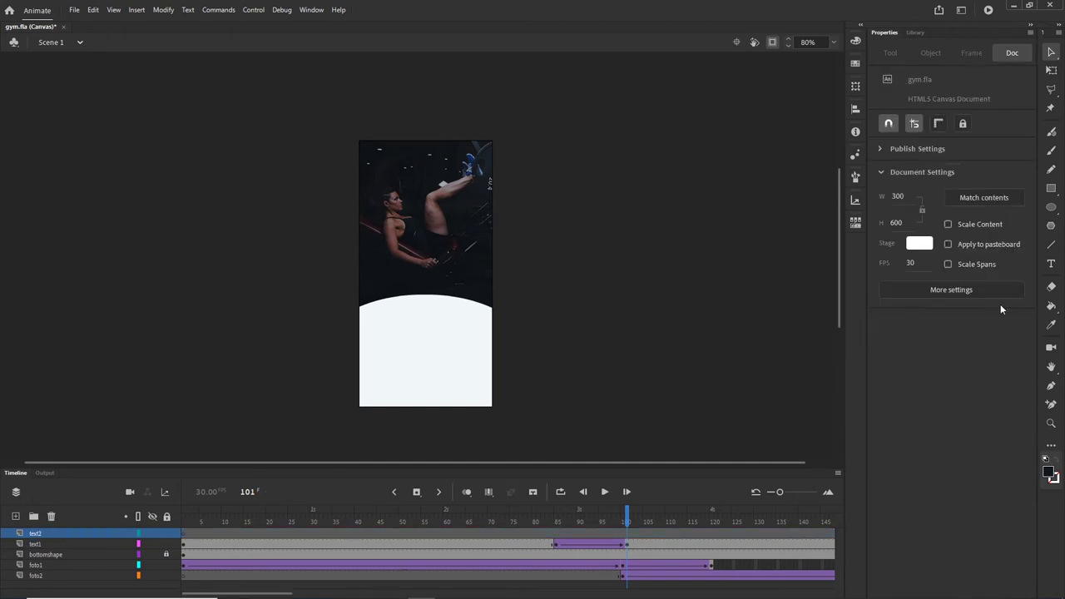
Add the static text "first training is for free" to the text2 layer, breaking the line before "is for free".
{"action": "left_click", "coordinate": [1051, 265]}
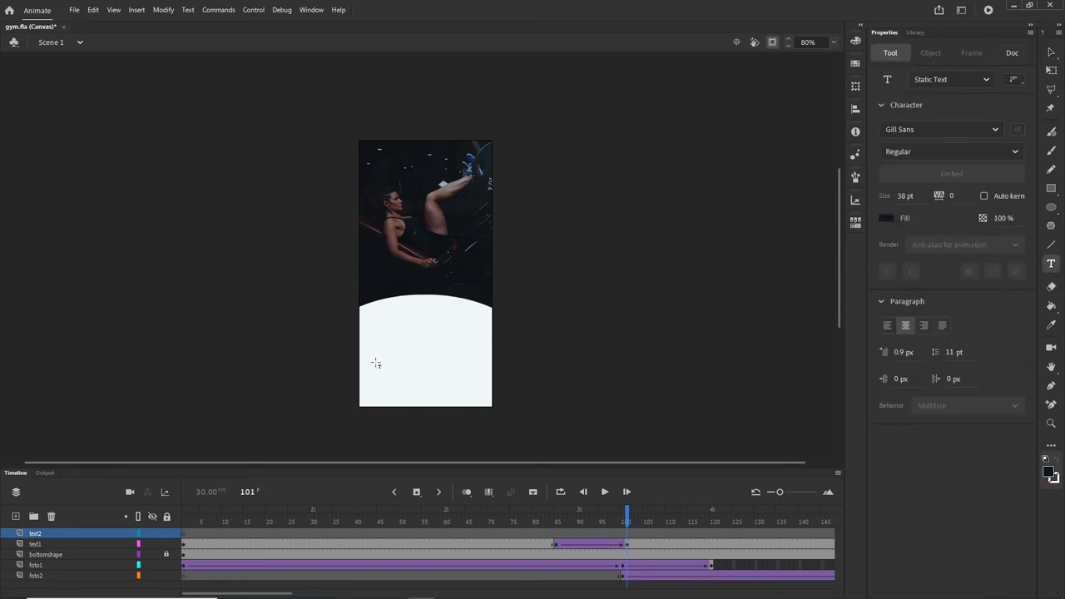
{"action": "left_click", "coordinate": [391, 332]}
{"action": "type", "text": "fir"}
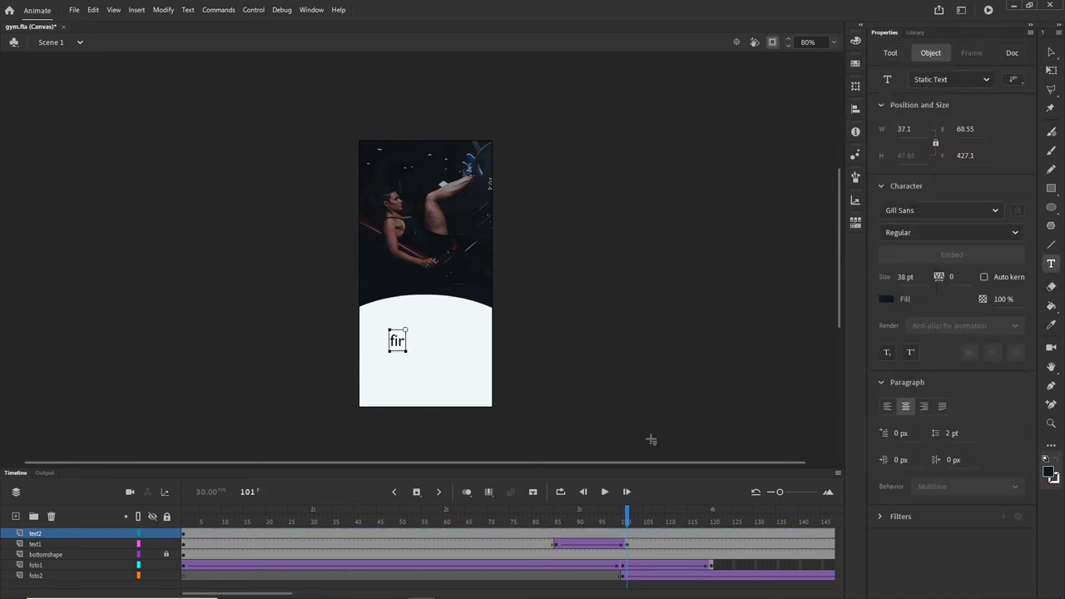
{"action": "type", "text": "st train"}
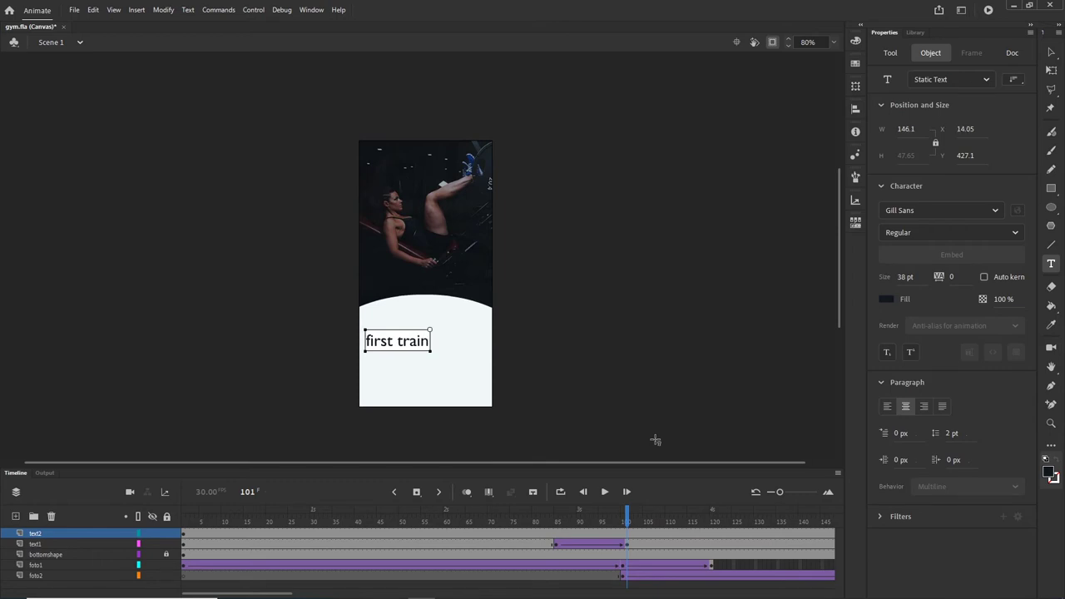
{"action": "type", "text": "ing is"}
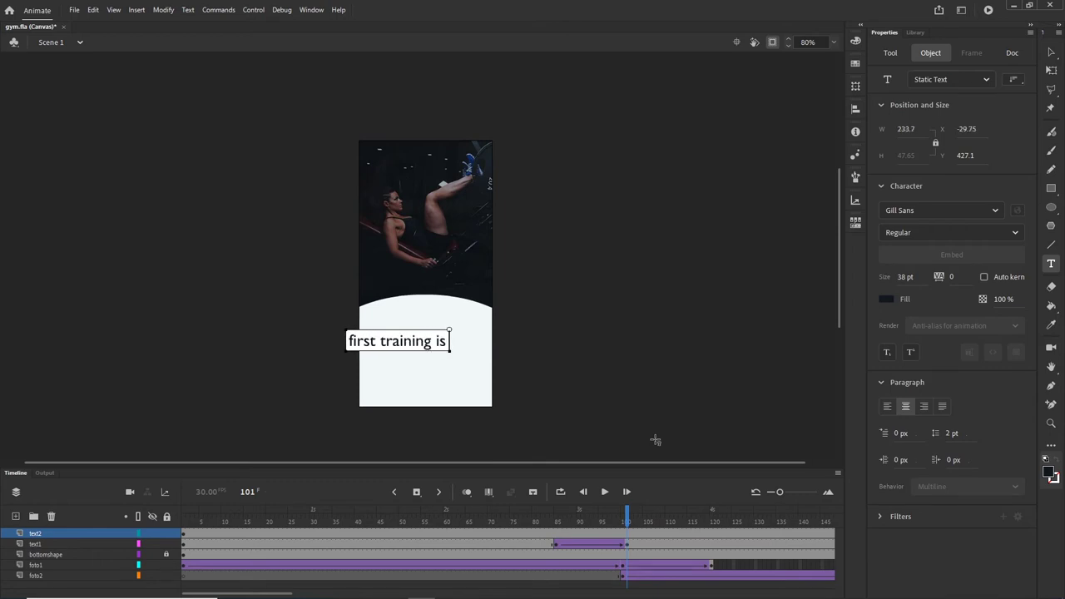
{"action": "type", "text": " for free"}
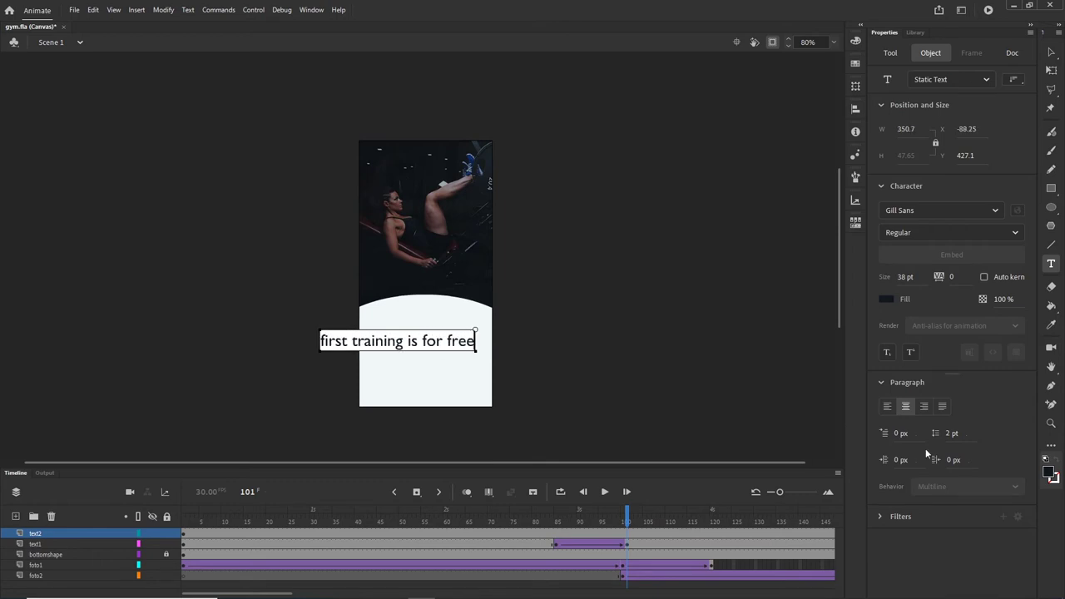
{"action": "left_click", "coordinate": [407, 341]}
{"action": "key", "text": "Return"}
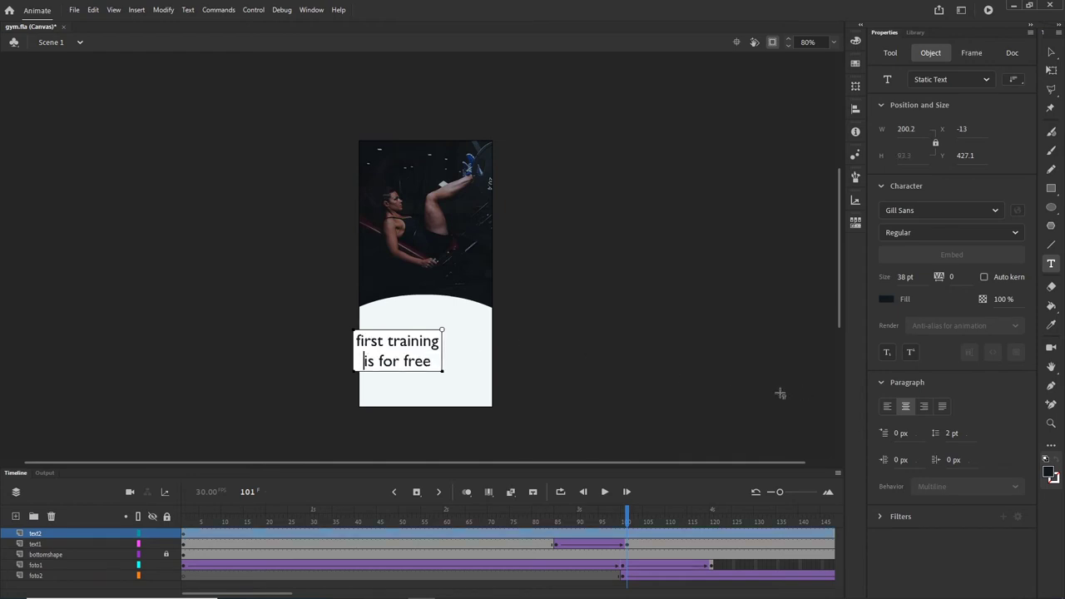
Move the new text into the upper part of the white shape and centre it horizontally on the stage.
{"action": "left_click", "coordinate": [1051, 53]}
{"action": "left_click_drag", "start_coordinate": [422, 345], "coordinate": [445, 330]}
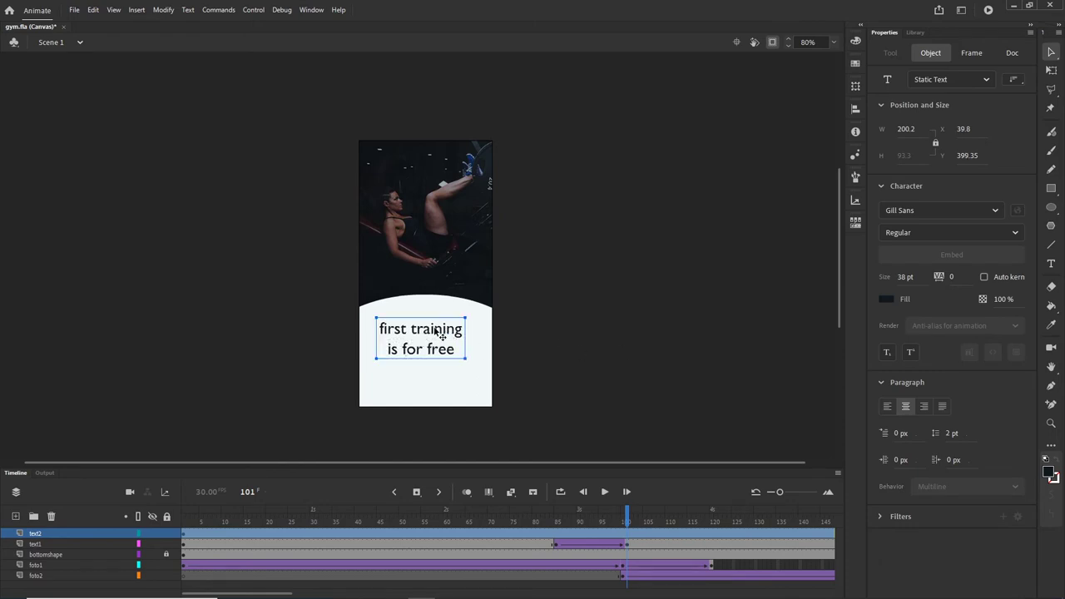
{"action": "left_click", "coordinate": [856, 109]}
{"action": "left_click", "coordinate": [758, 129]}
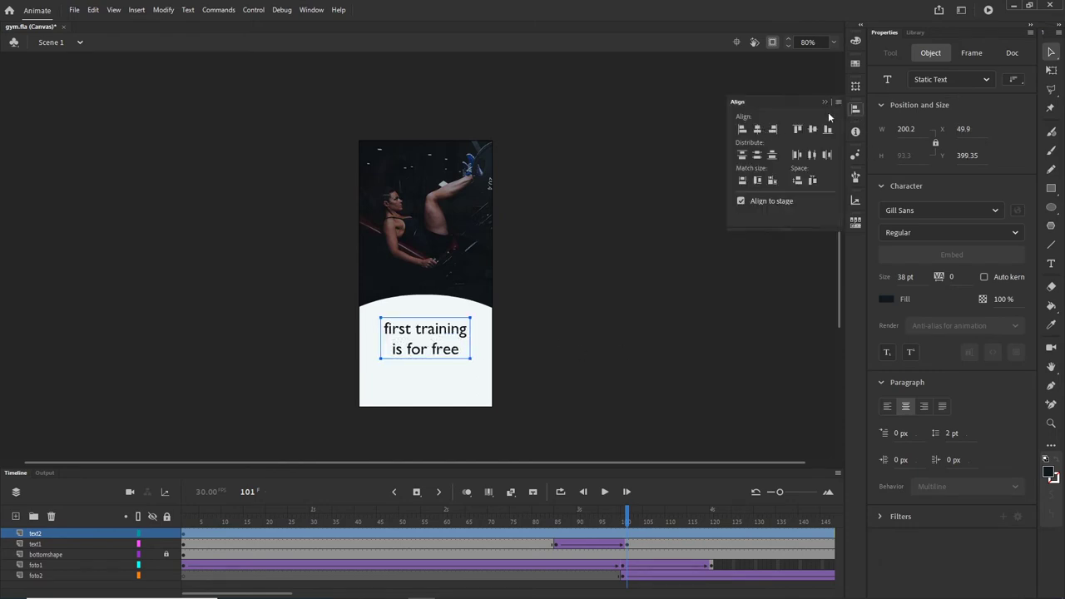
{"action": "left_click", "coordinate": [632, 250]}
Convert the "first training is for free" text to a movie clip symbol named text2.
{"action": "left_click", "coordinate": [433, 333]}
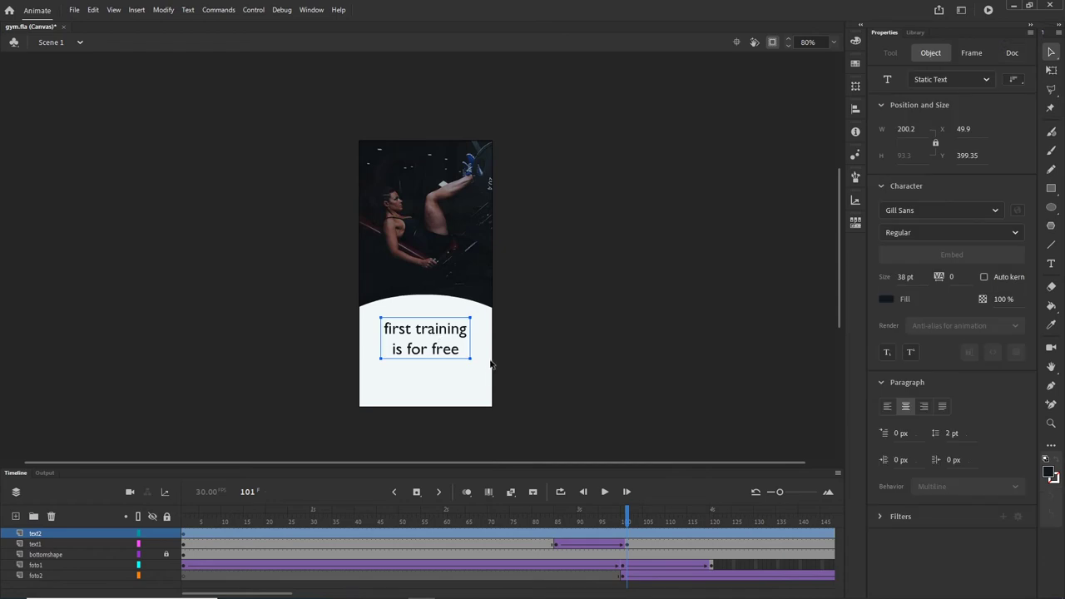
{"action": "key", "text": "F8"}
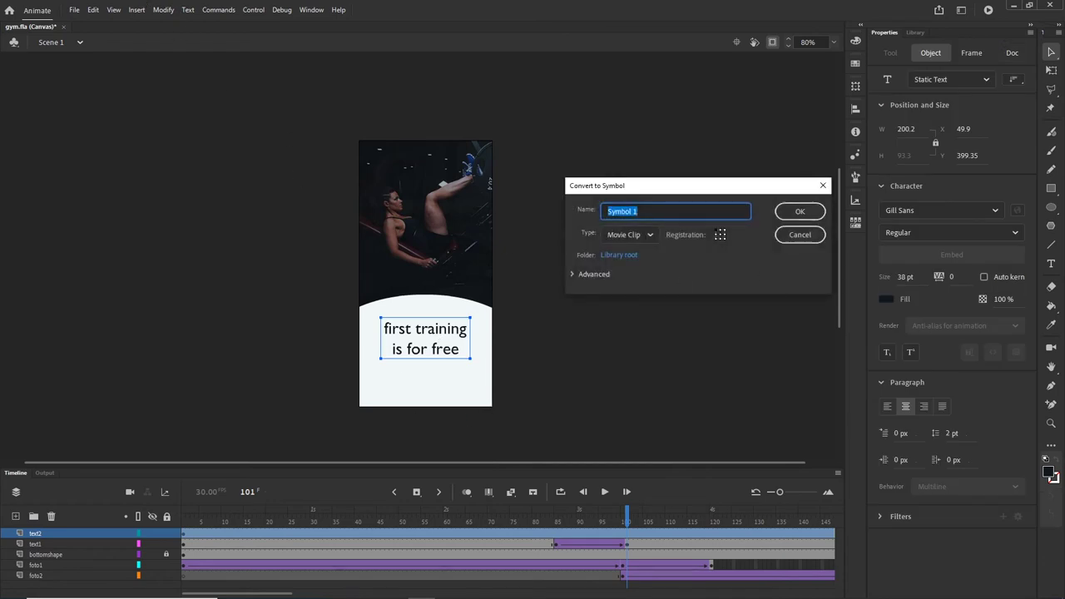
{"action": "type", "text": "text2"}
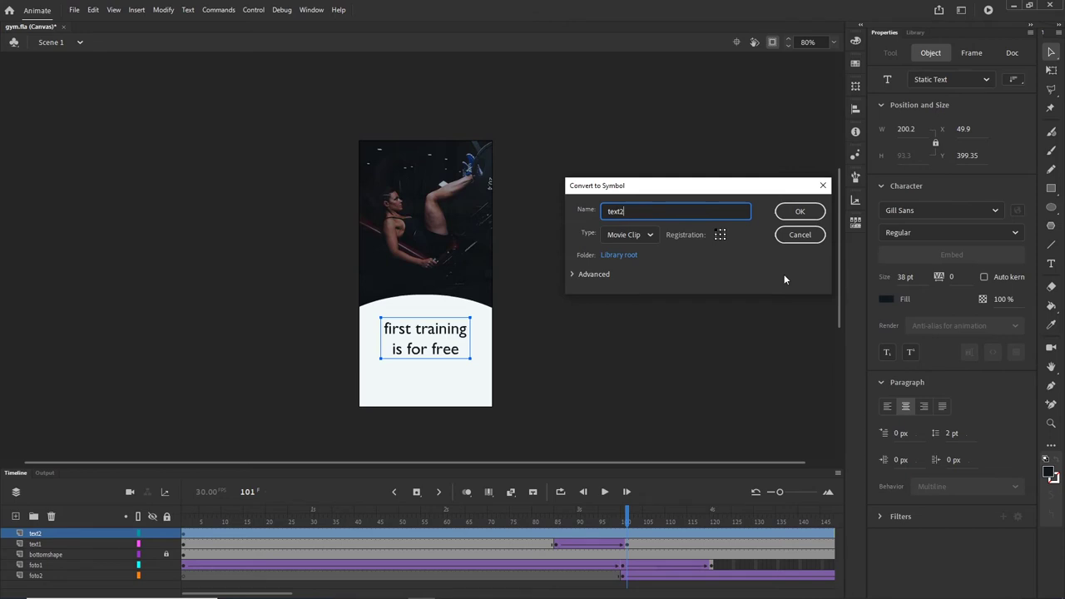
{"action": "left_click", "coordinate": [798, 212]}
Move the starting keyframe of the text2 layer to frame 98 and insert another keyframe at frame 116.
{"action": "left_click", "coordinate": [625, 533]}
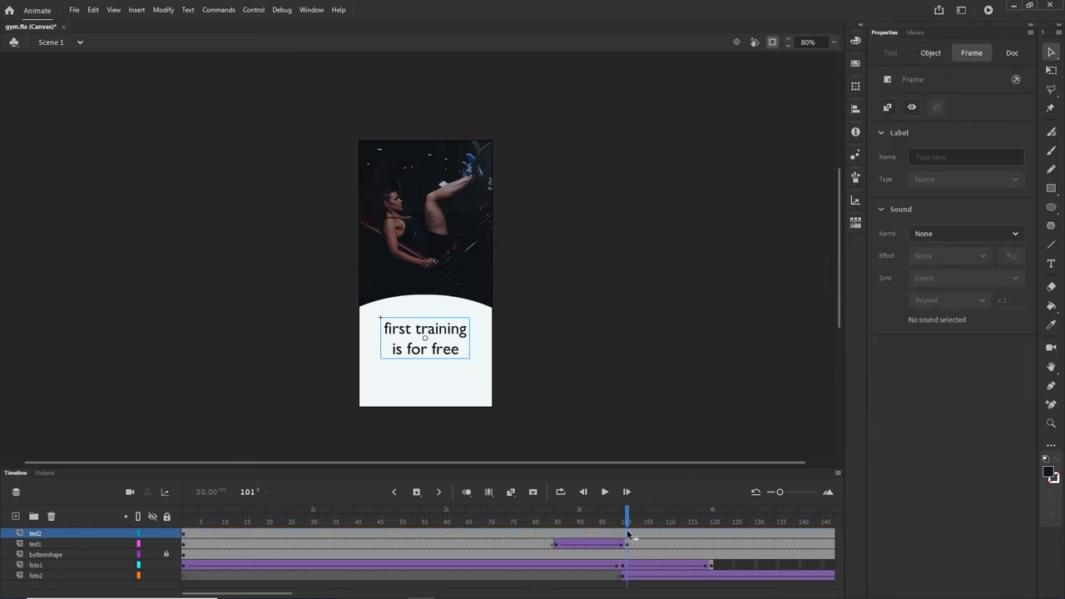
{"action": "key", "text": "Return"}
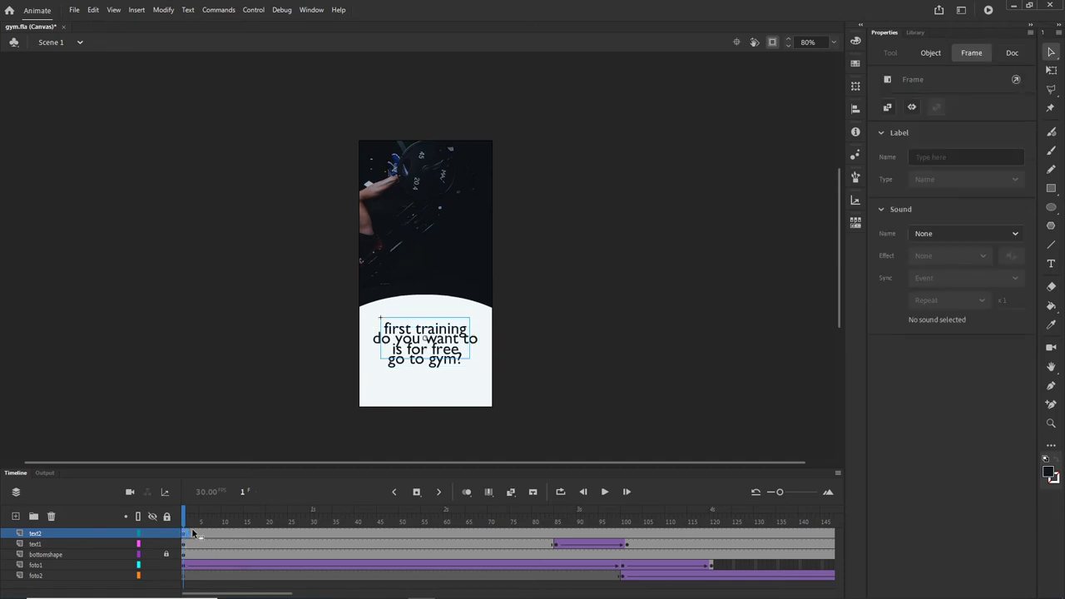
{"action": "left_click", "coordinate": [513, 533]}
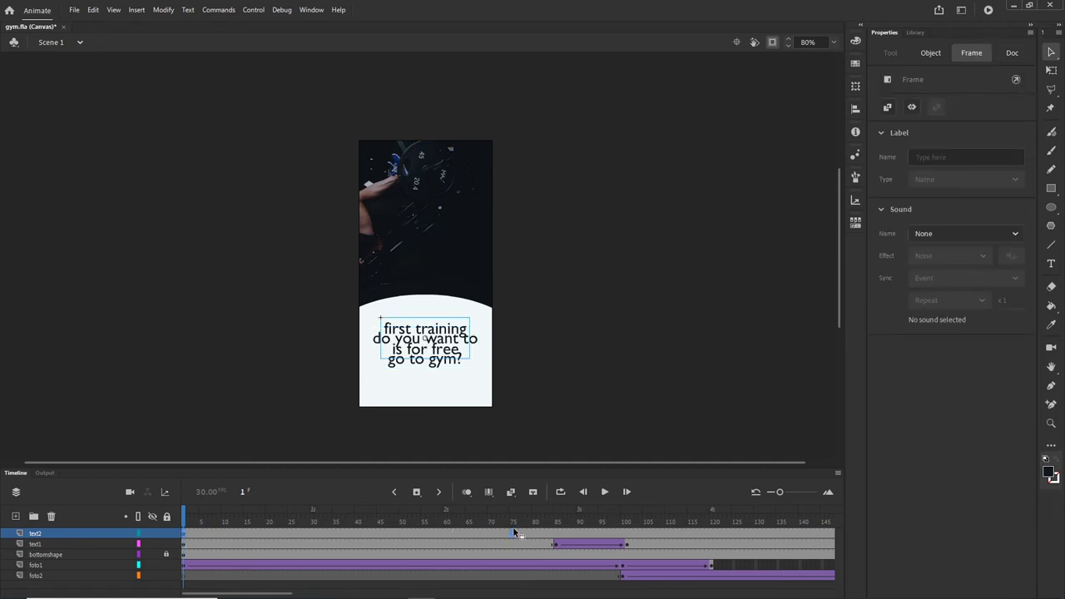
{"action": "left_click", "coordinate": [614, 533]}
{"action": "left_click", "coordinate": [691, 533]}
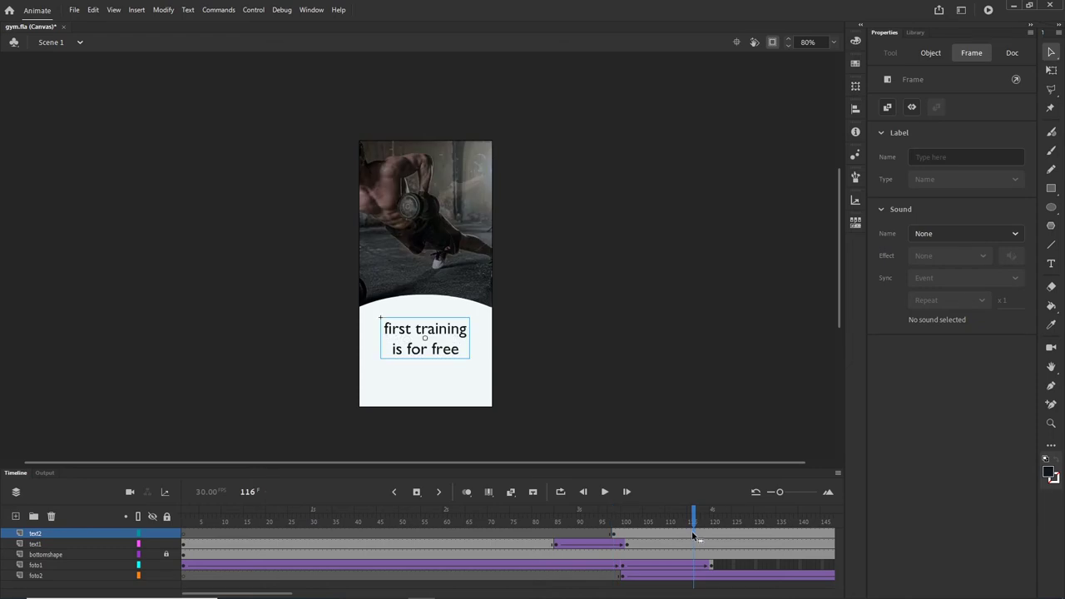
Set the text2 instance's alpha to 0% at frame 98.
{"action": "left_click", "coordinate": [614, 535]}
{"action": "left_click", "coordinate": [425, 335]}
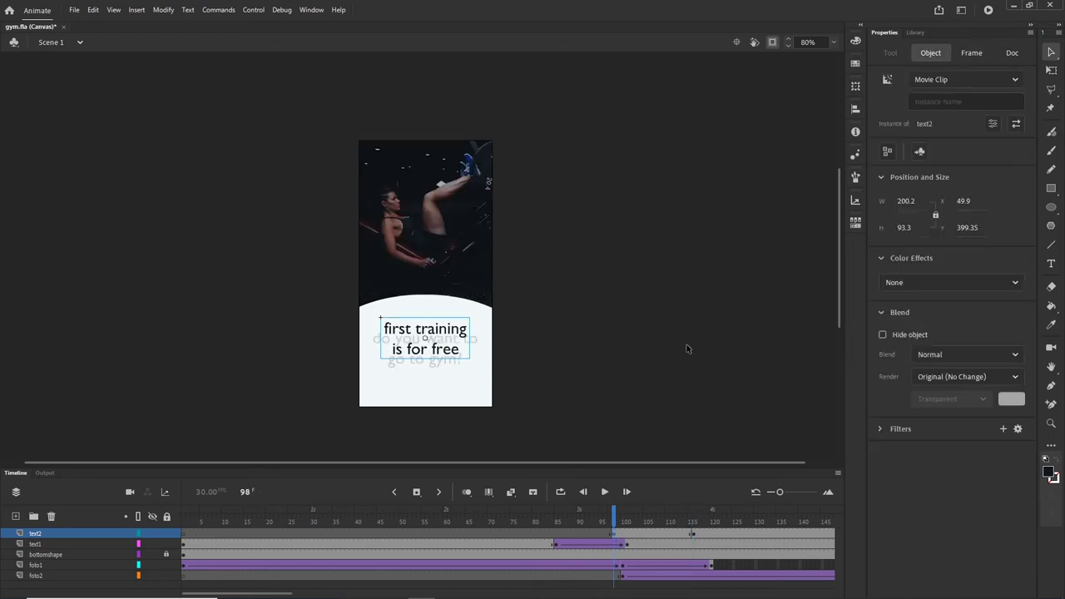
{"action": "left_click", "coordinate": [1014, 284]}
{"action": "left_click", "coordinate": [925, 377]}
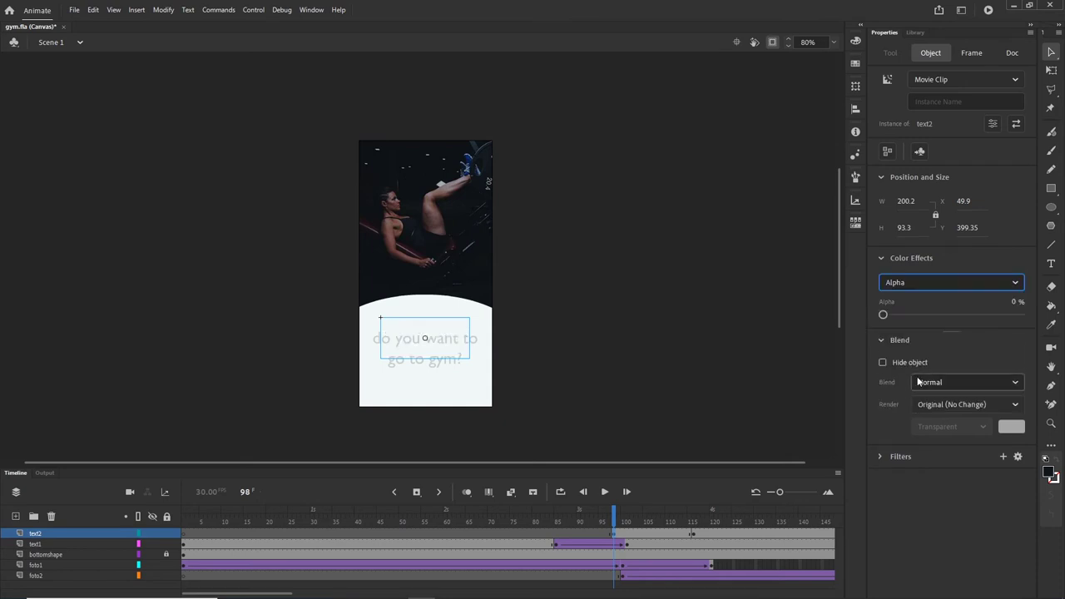
Create a classic tween between frames 98 and 116 of the text2 layer and scrub through the fade-in.
{"action": "left_click", "coordinate": [648, 541]}
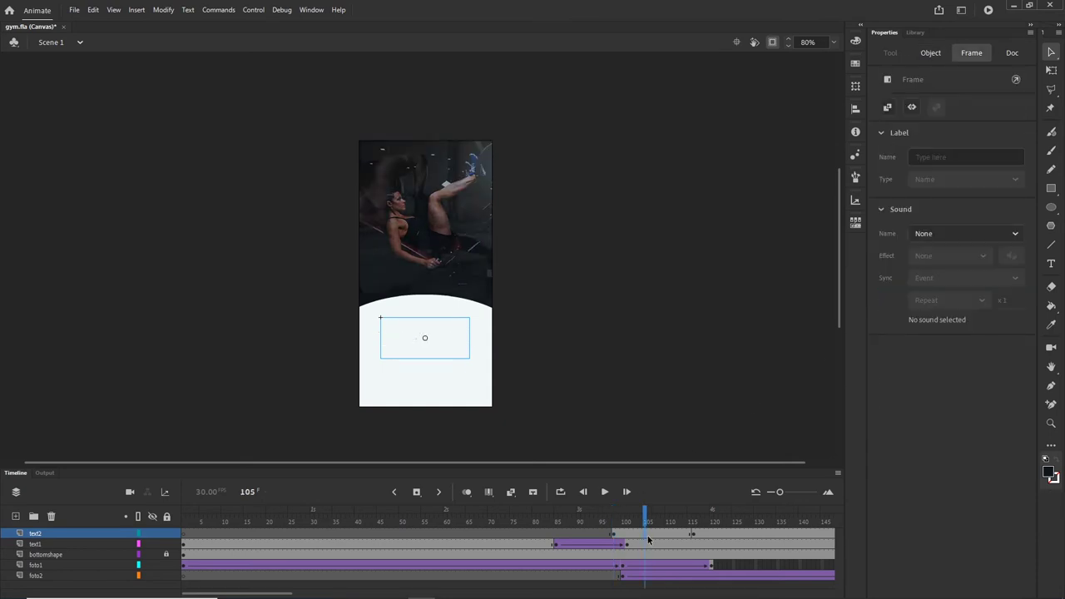
{"action": "right_click", "coordinate": [649, 539]}
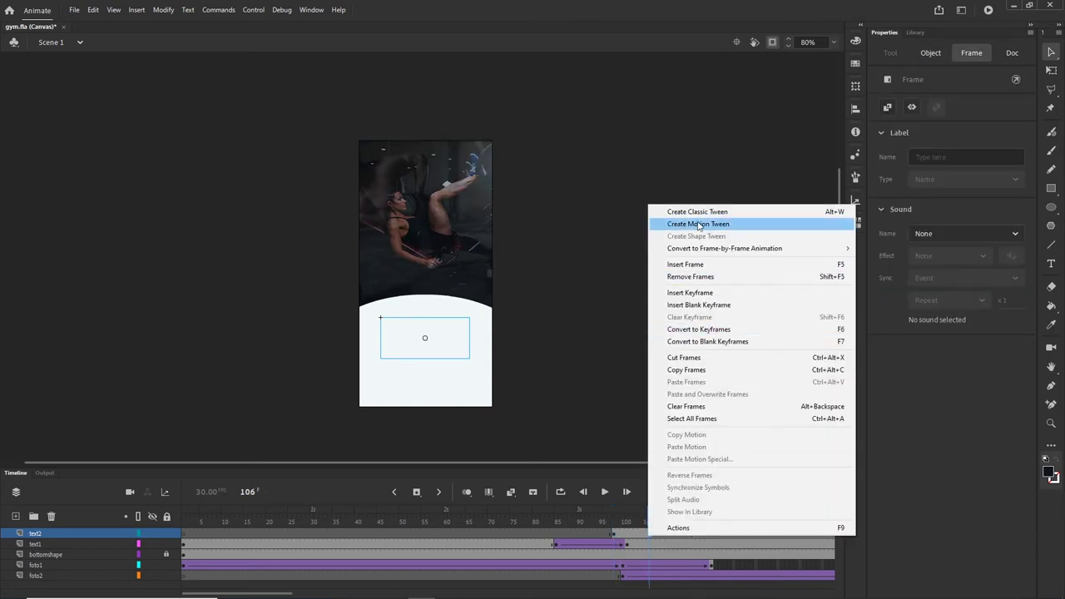
{"action": "left_click", "coordinate": [698, 216]}
{"action": "left_click_drag", "start_coordinate": [649, 532], "coordinate": [408, 516]}
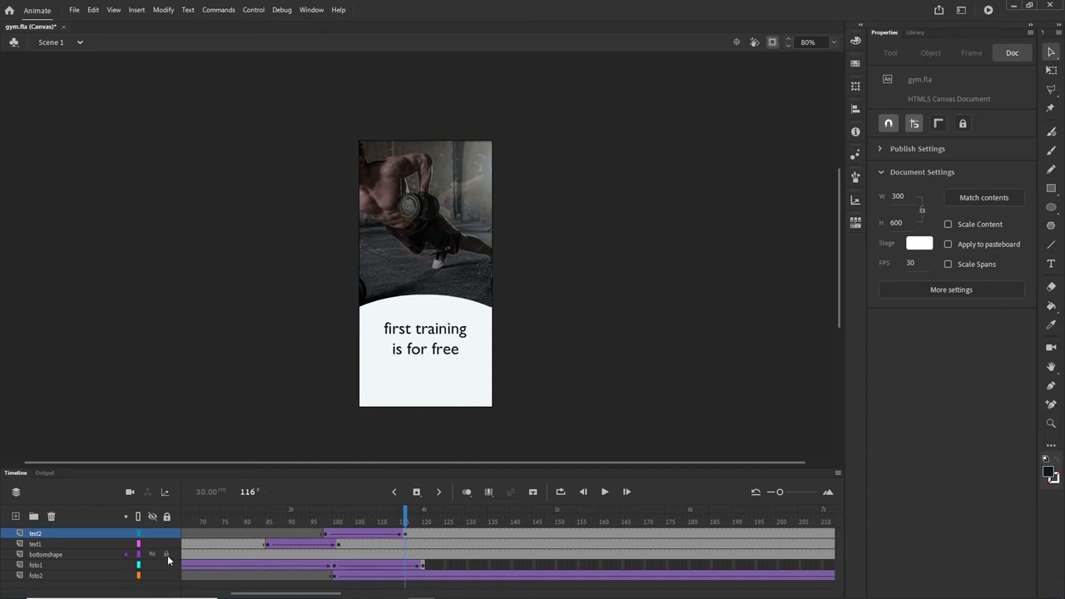
Duplicate the bottomshape layer.
{"action": "left_click", "coordinate": [51, 555]}
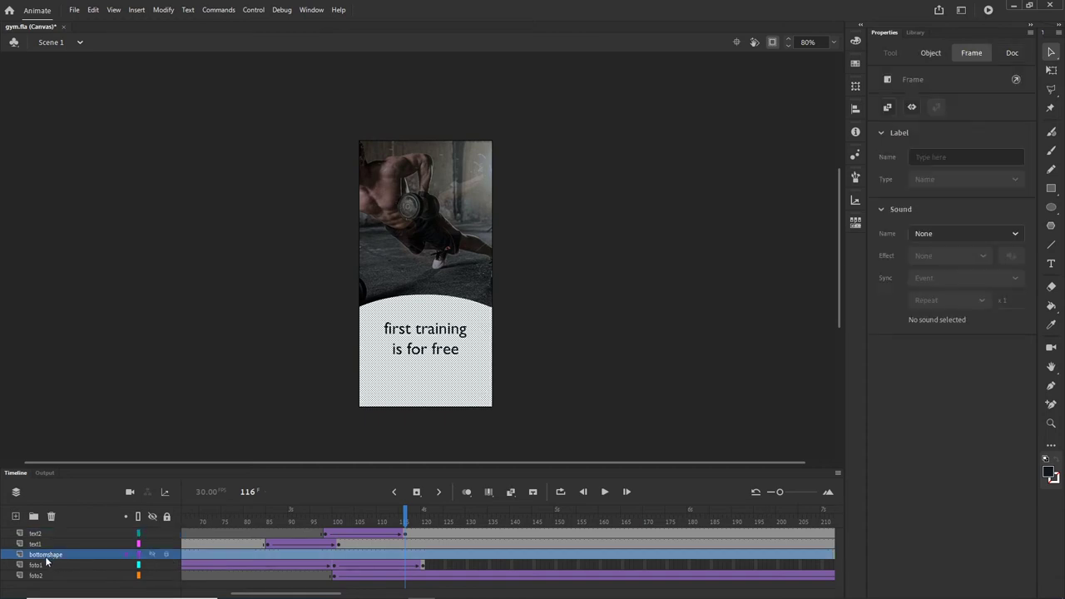
{"action": "right_click", "coordinate": [41, 559]}
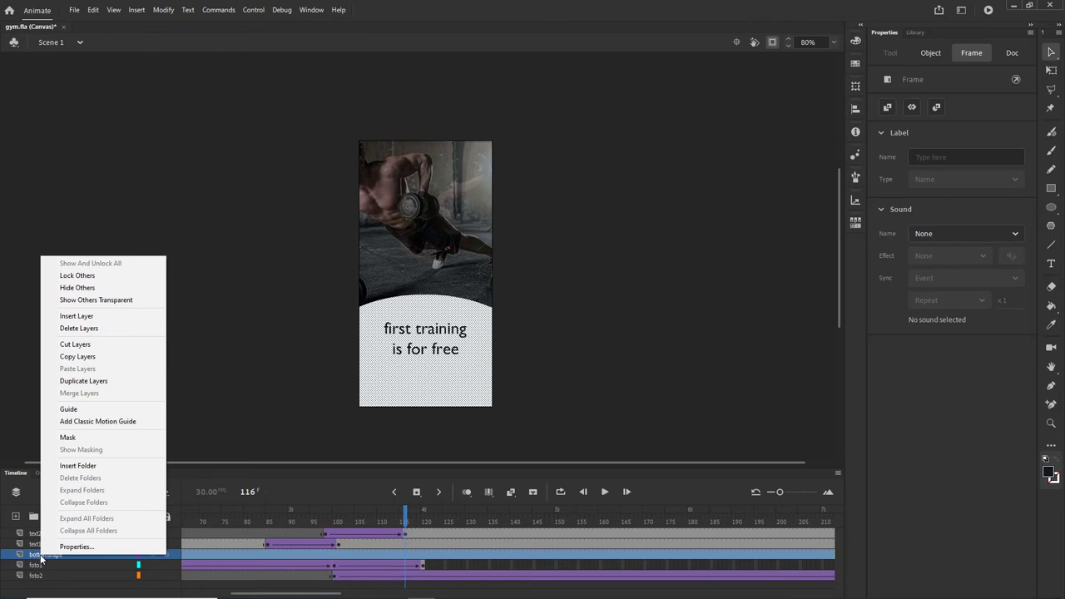
{"action": "left_click", "coordinate": [84, 380]}
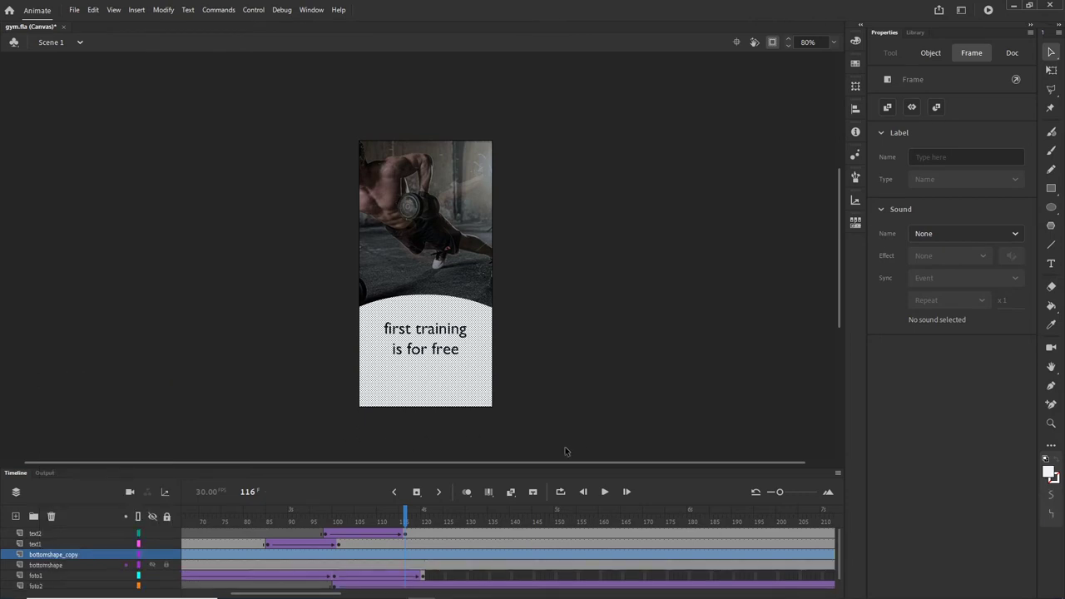
{"action": "left_click", "coordinate": [549, 385]}
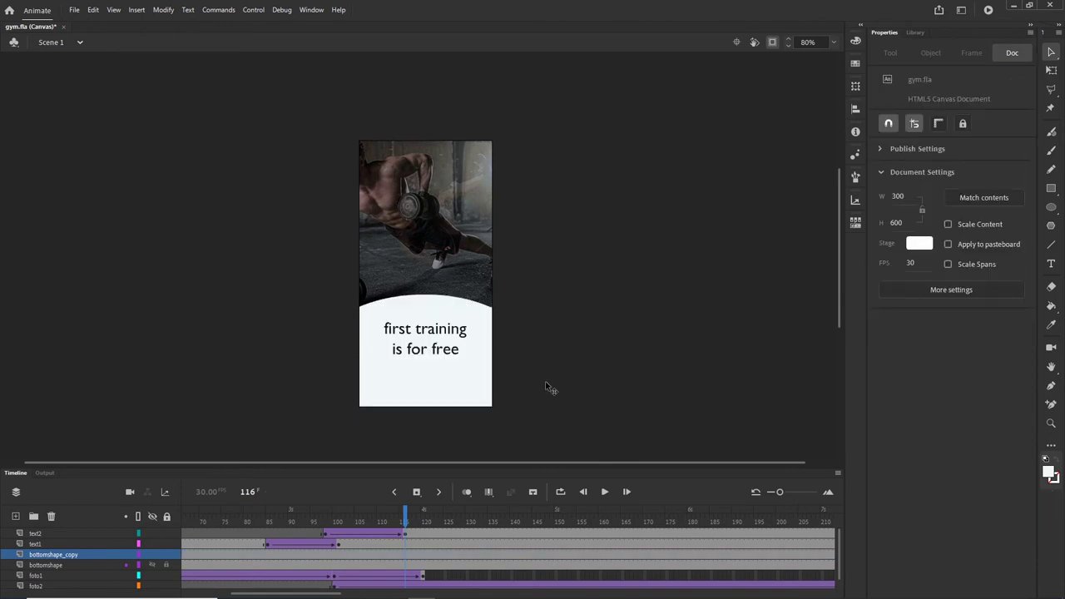
Change the fill of the duplicated bottom shape to light blue #66CCFF.
{"action": "left_click", "coordinate": [466, 390]}
{"action": "left_click", "coordinate": [888, 239]}
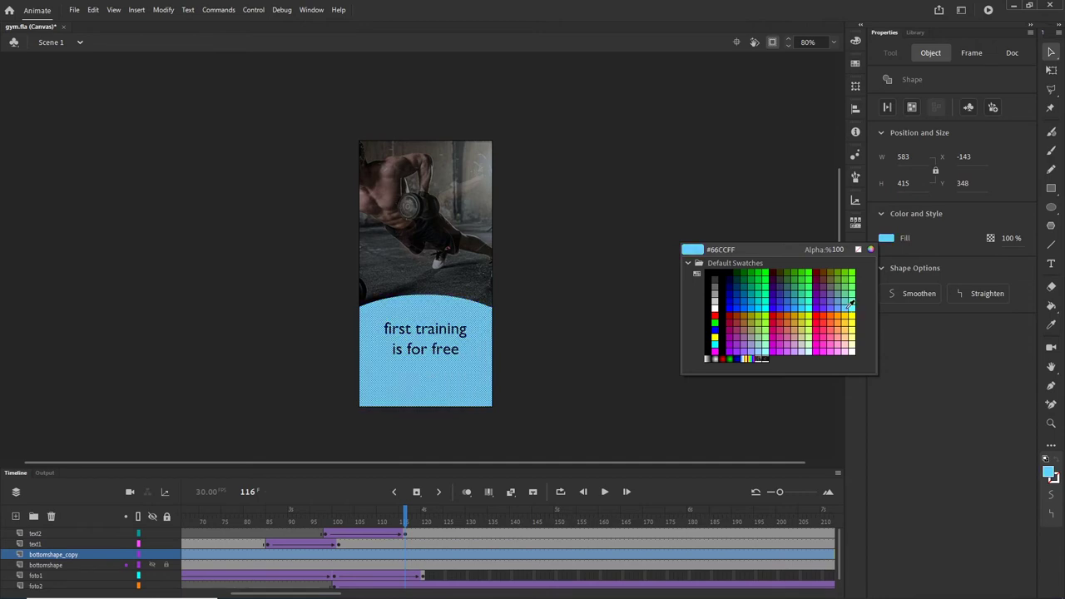
{"action": "left_click", "coordinate": [849, 306]}
{"action": "left_click", "coordinate": [729, 267]}
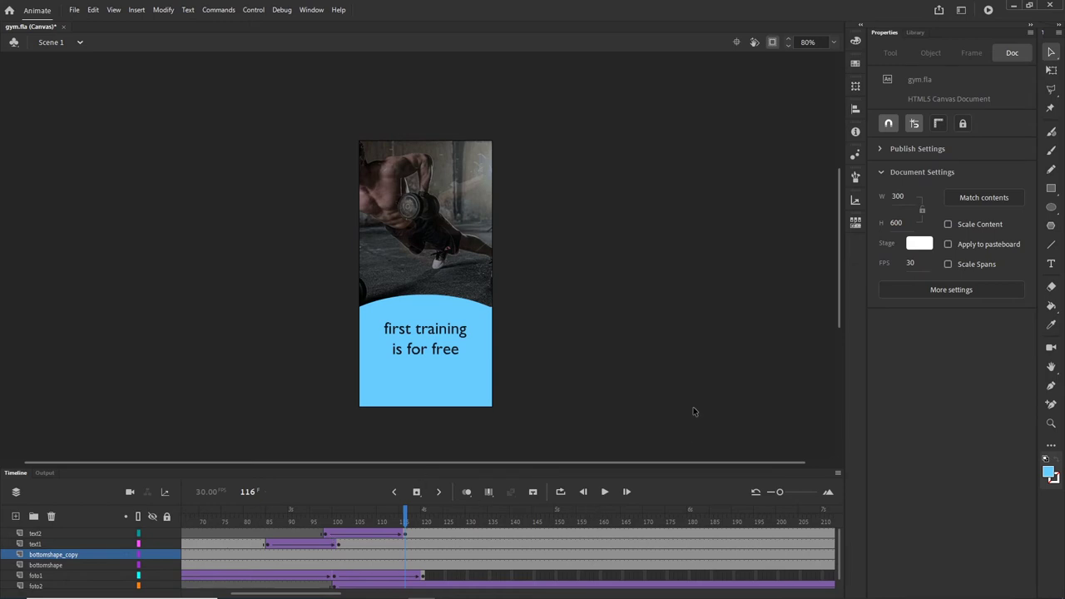
Nudge the blue shape on the bottomshape_copy layer upward by about 9 px to Y 339.
{"action": "left_click", "coordinate": [428, 380]}
{"action": "key", "text": "Up"}
{"action": "key", "text": "Up"}
{"action": "key", "text": "Up"}
{"action": "key", "text": "Up"}
{"action": "key", "text": "Up"}
{"action": "key", "text": "Up"}
{"action": "key", "text": "Up"}
{"action": "key", "text": "Up"}
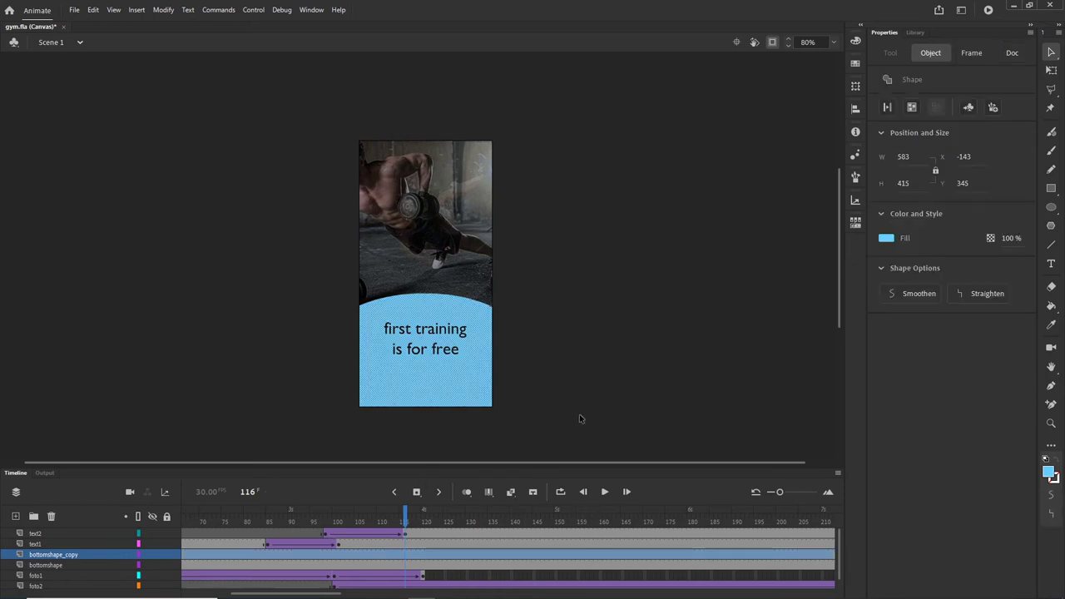
Place the bottomshape_copy layer directly below bottomshape so the blue shape sits behind the white one.
{"action": "left_click", "coordinate": [63, 555]}
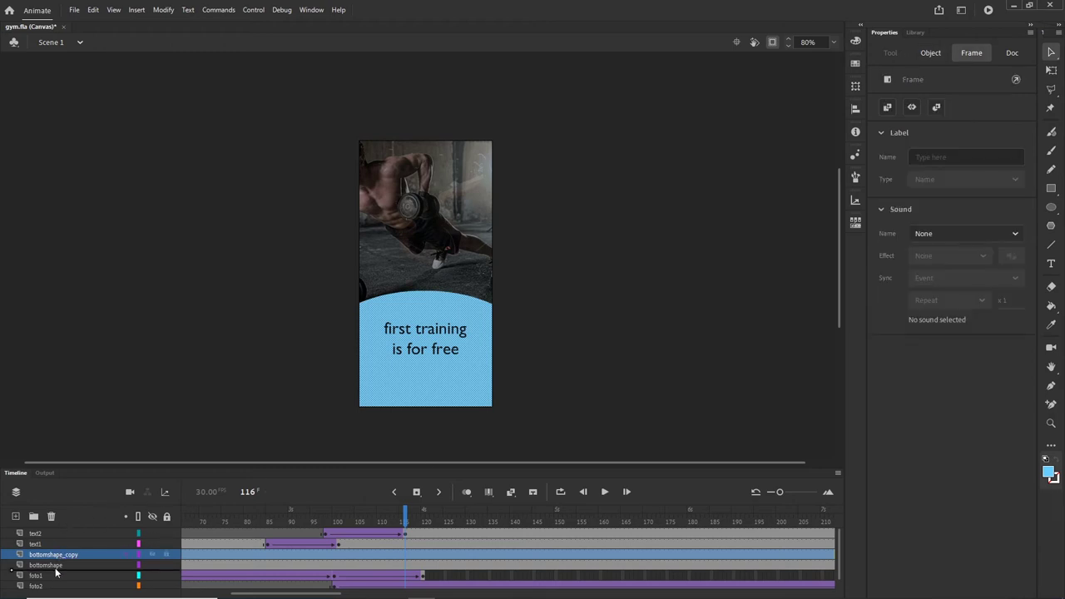
{"action": "left_click_drag", "start_coordinate": [56, 572], "coordinate": [56, 551]}
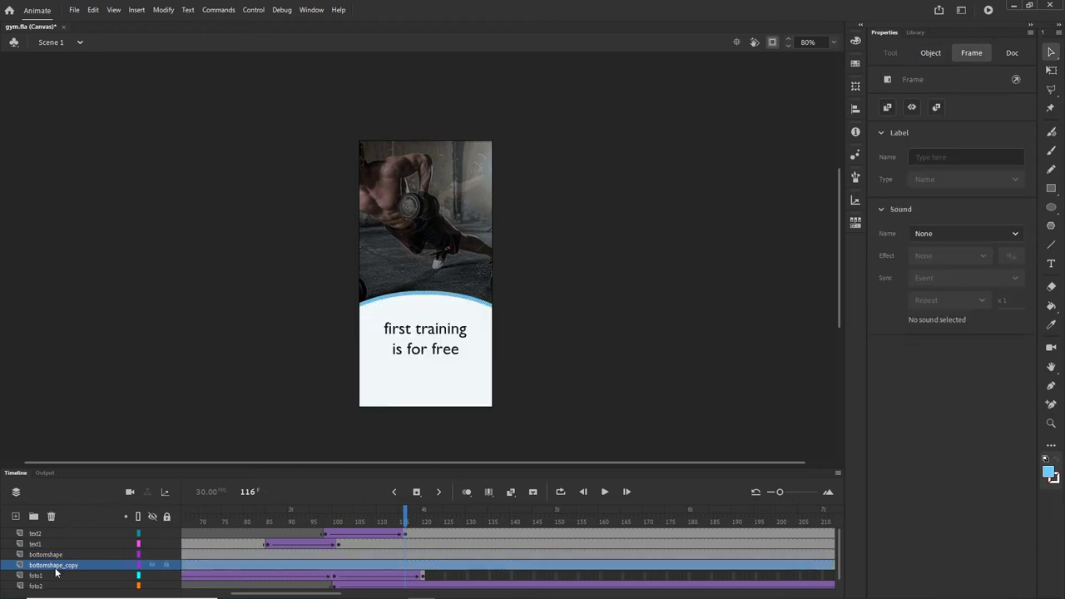
{"action": "left_click", "coordinate": [647, 297]}
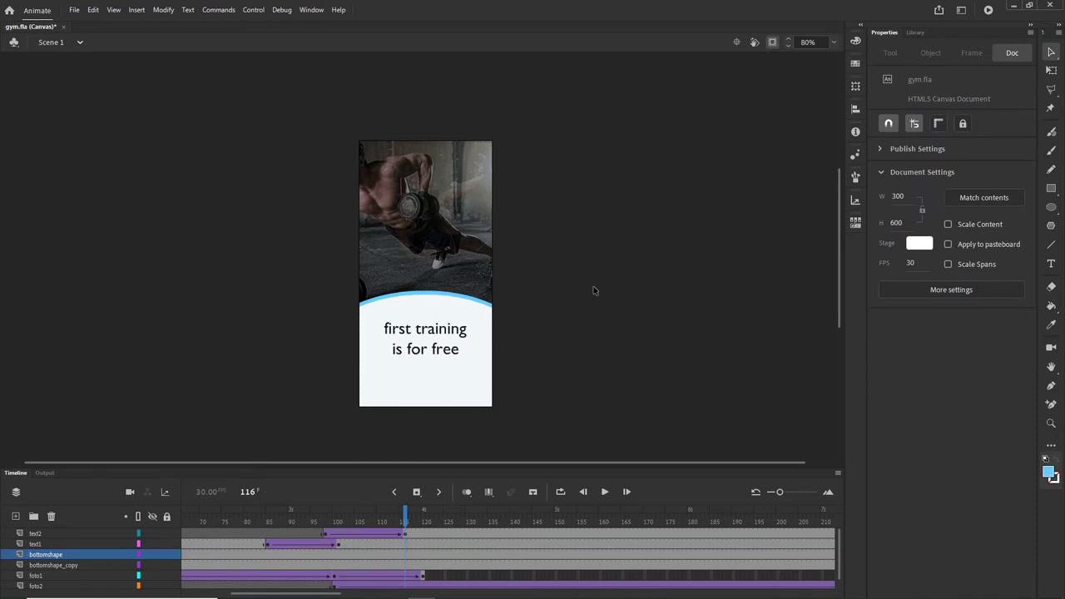
Raise the blue shape behind the white one slightly more to thicken the blue curved edge.
{"action": "left_click", "coordinate": [481, 300]}
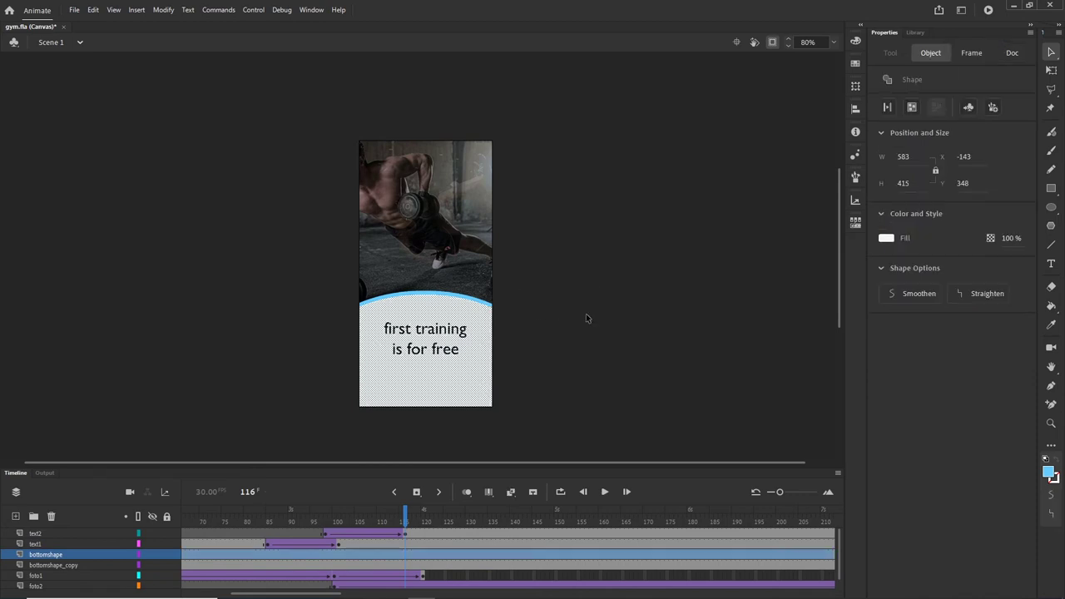
{"action": "left_click", "coordinate": [451, 300]}
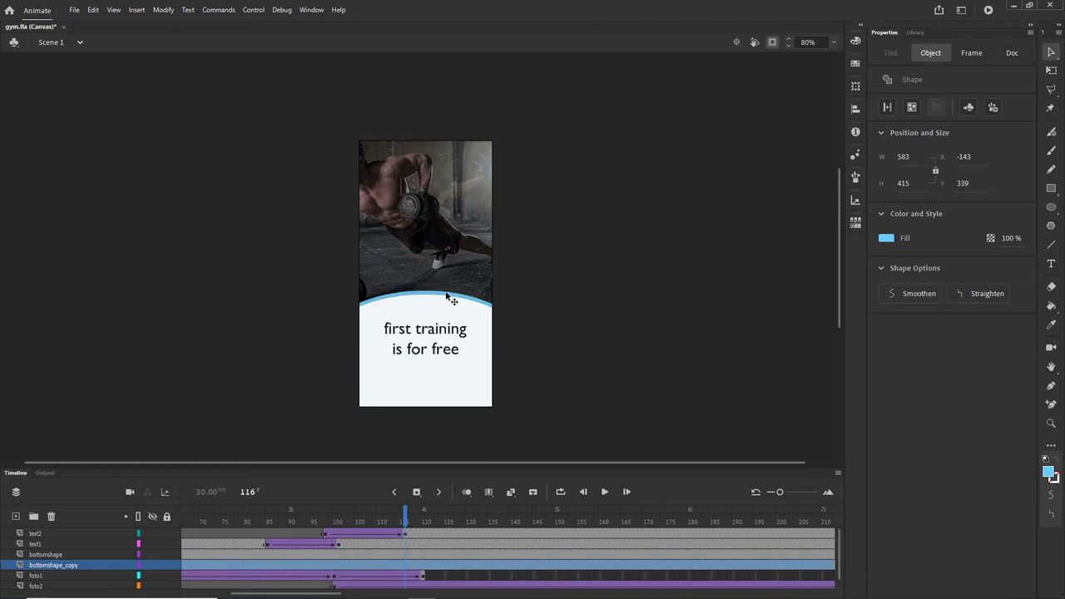
{"action": "left_click", "coordinate": [620, 345]}
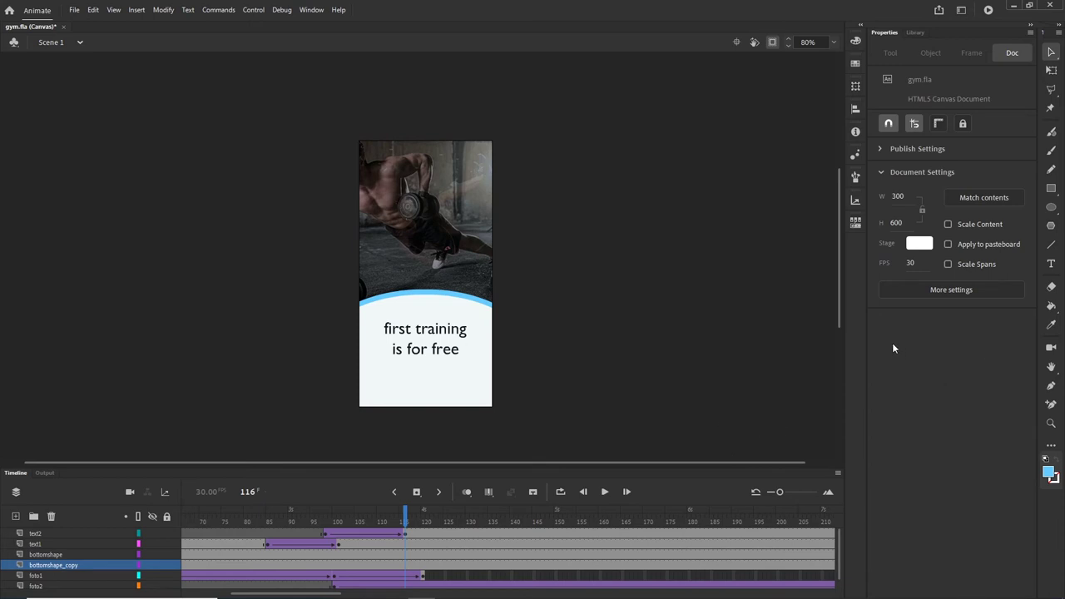
Add a new layer above the text2 layer.
{"action": "left_click", "coordinate": [35, 535]}
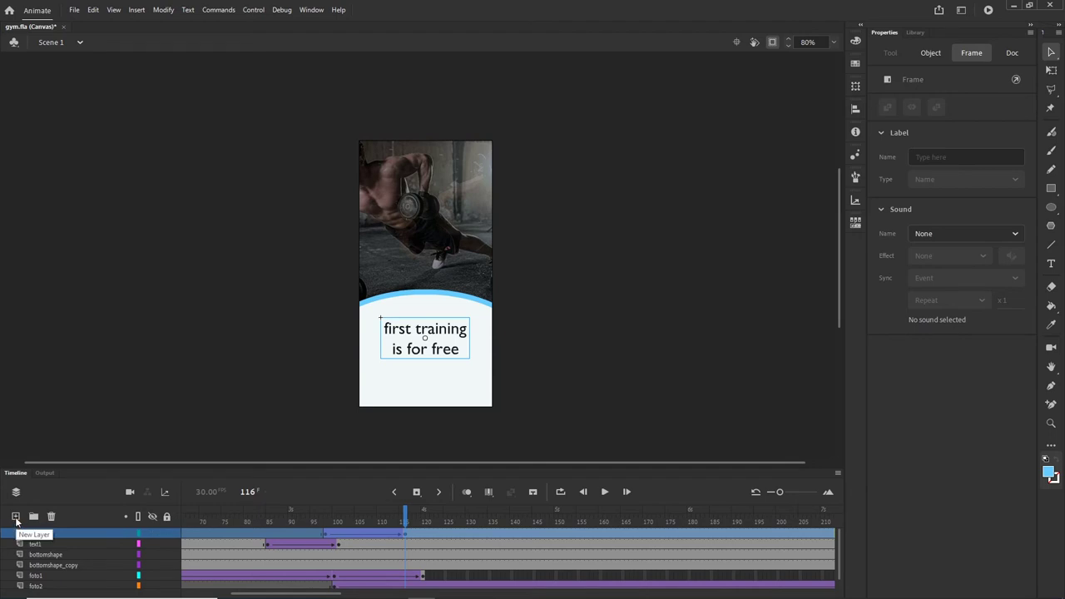
{"action": "left_click", "coordinate": [16, 522]}
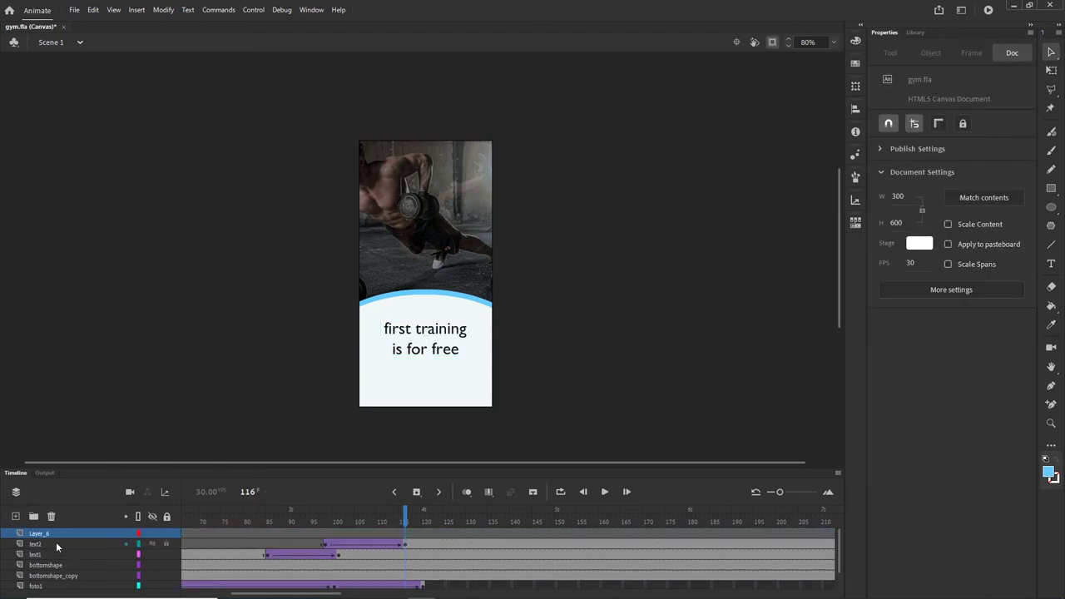
Rename the new layer above text2 as button.
{"action": "double_click", "coordinate": [37, 532]}
{"action": "type", "text": "bu"}
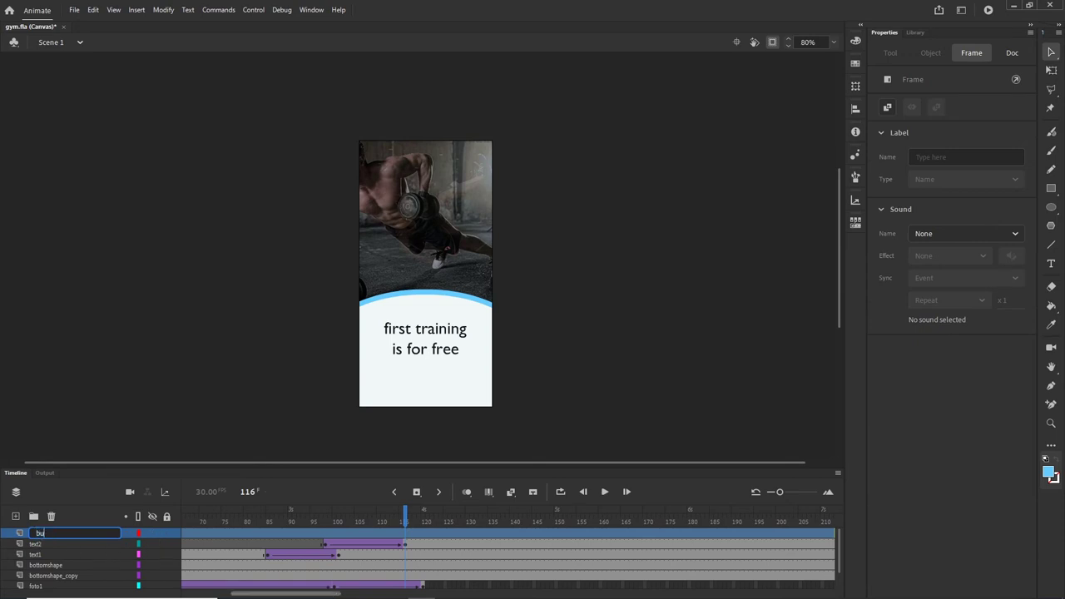
{"action": "type", "text": "tton"}
{"action": "left_click", "coordinate": [698, 384]}
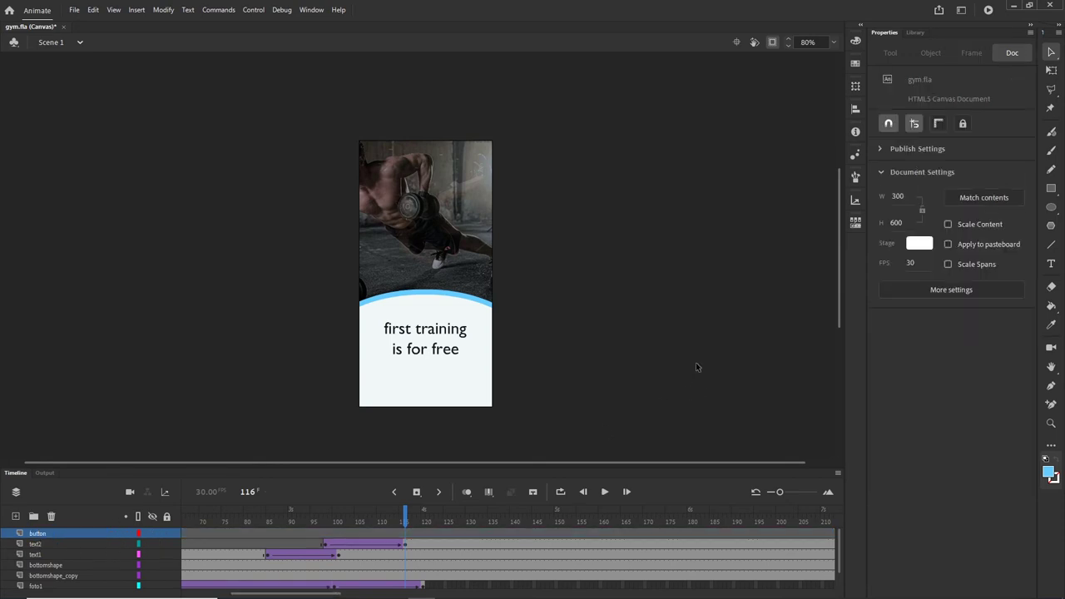
Draw a blue rounded rectangle with corner radius 40, about 215 × 45 px, below the "first training is for free" text.
{"action": "left_click", "coordinate": [1052, 189]}
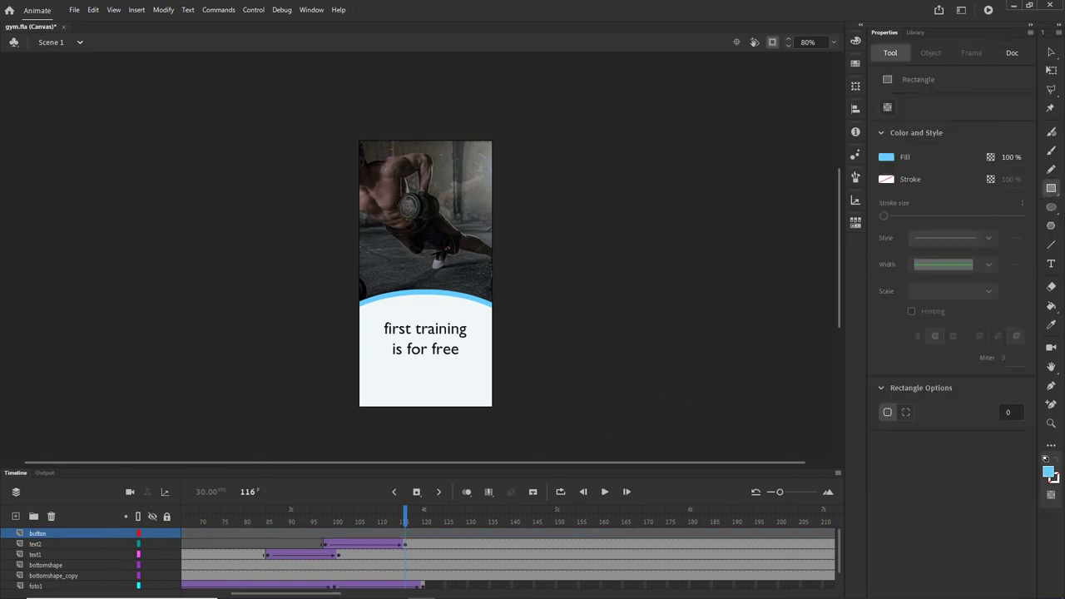
{"action": "left_click", "coordinate": [1019, 413]}
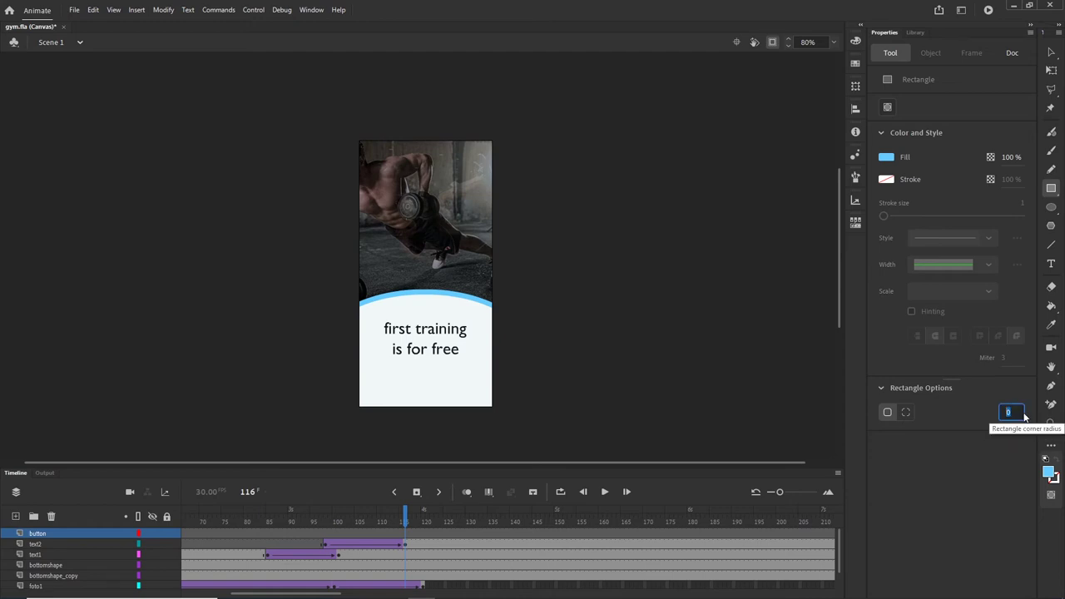
{"action": "type", "text": "40"}
{"action": "key", "text": "Return"}
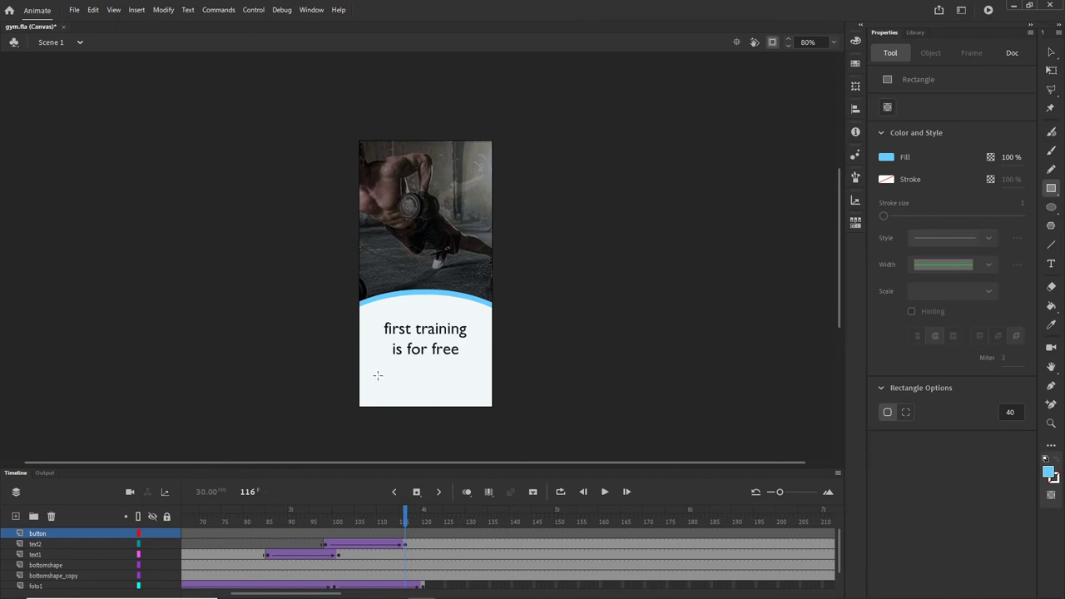
{"action": "left_click_drag", "start_coordinate": [377, 371], "coordinate": [476, 390]}
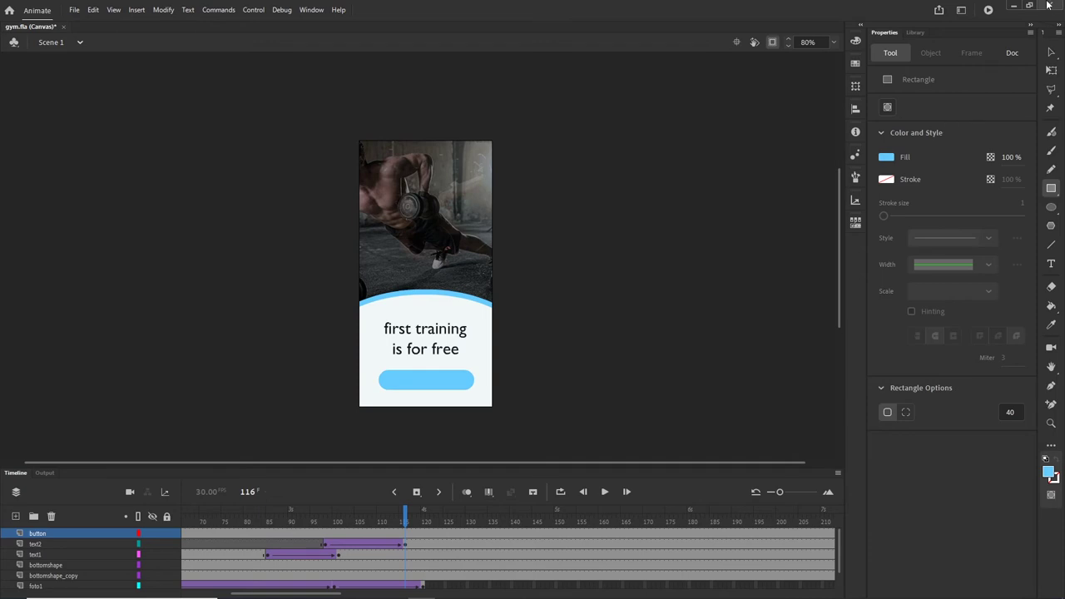
{"action": "left_click", "coordinate": [1051, 53]}
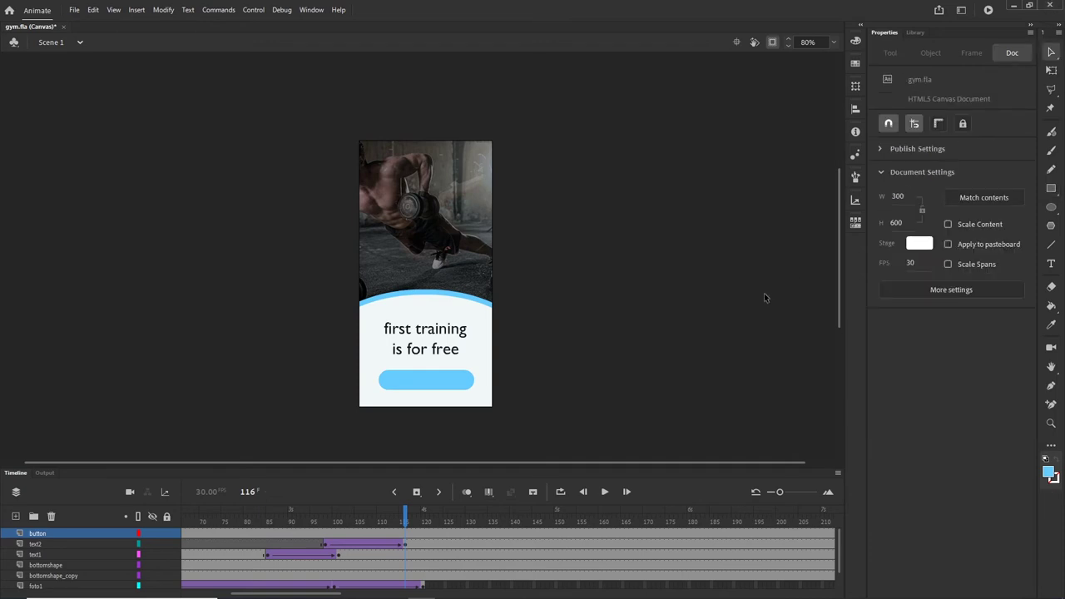
Add the static text "more info" over the blue rounded rectangle, using the dark colour sampled from the text above it.
{"action": "left_click", "coordinate": [1052, 263]}
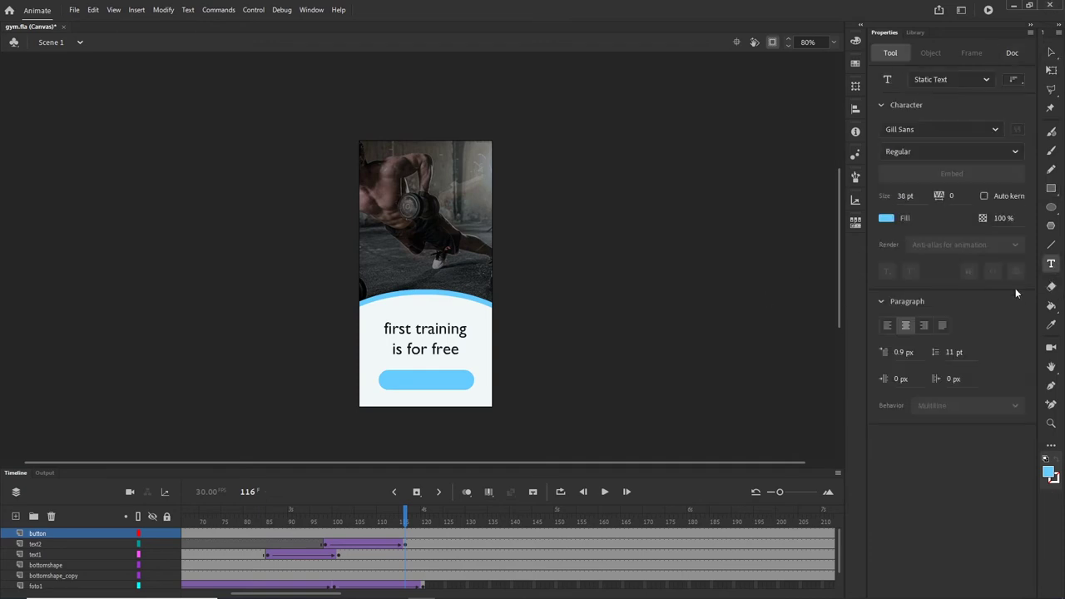
{"action": "left_click", "coordinate": [887, 219]}
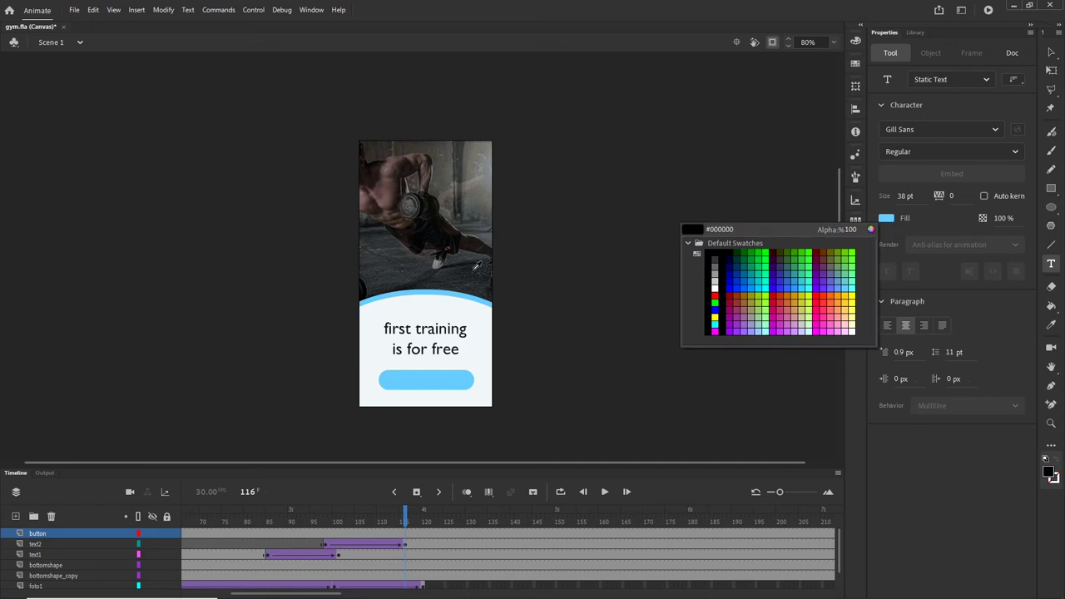
{"action": "left_click", "coordinate": [396, 327]}
{"action": "left_click", "coordinate": [400, 386]}
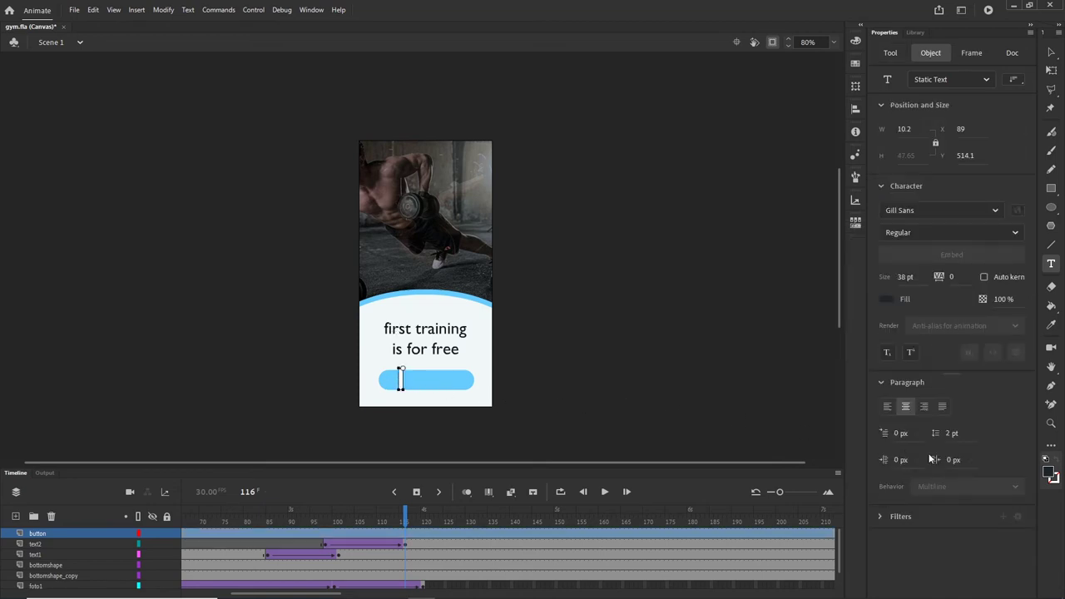
{"action": "type", "text": "mo"}
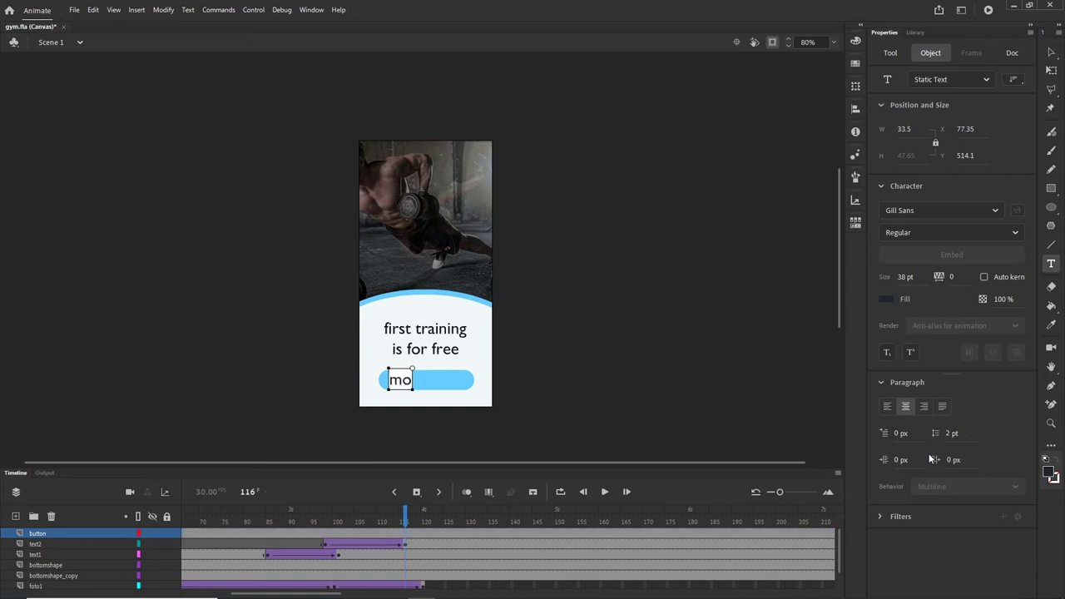
{"action": "type", "text": "re info"}
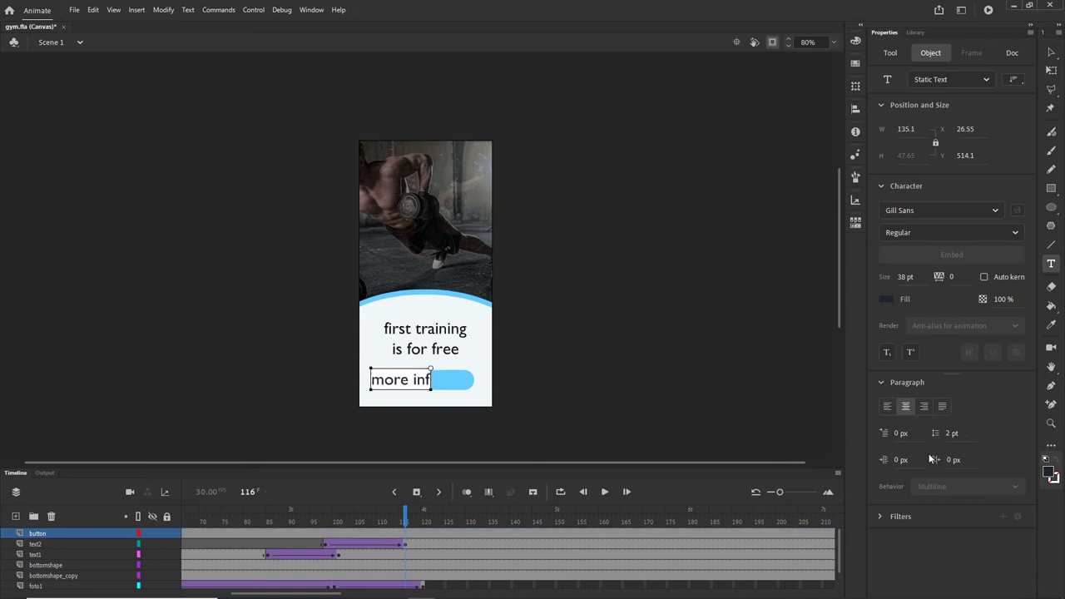
{"action": "left_click", "coordinate": [1051, 54]}
{"action": "left_click", "coordinate": [569, 362]}
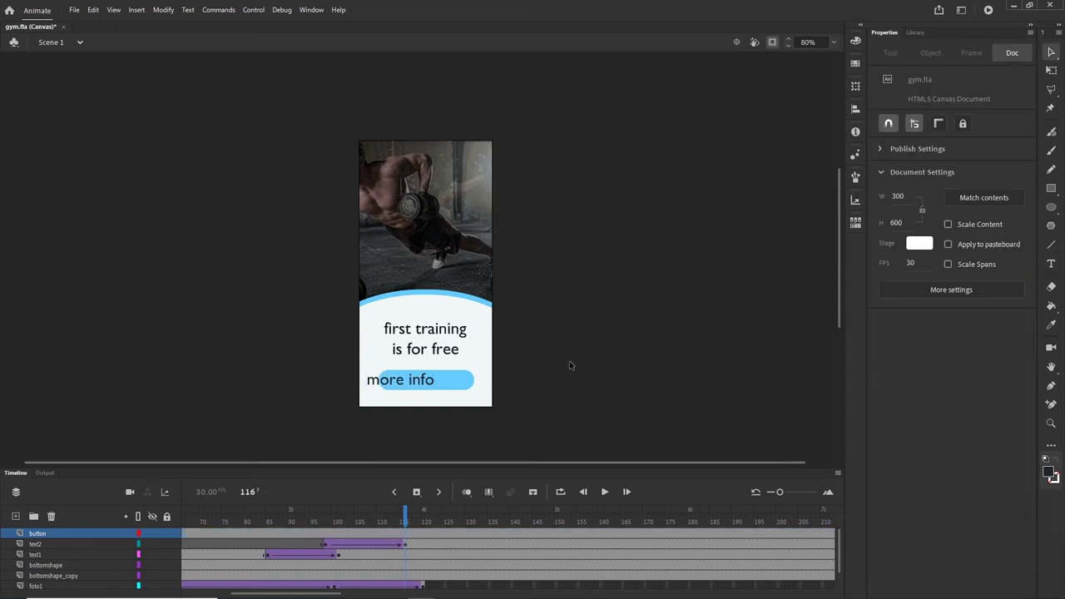
Move the "more info" text onto the blue rounded rectangle and set its fill to white #FFFFFF.
{"action": "left_click_drag", "start_coordinate": [424, 380], "coordinate": [450, 387]}
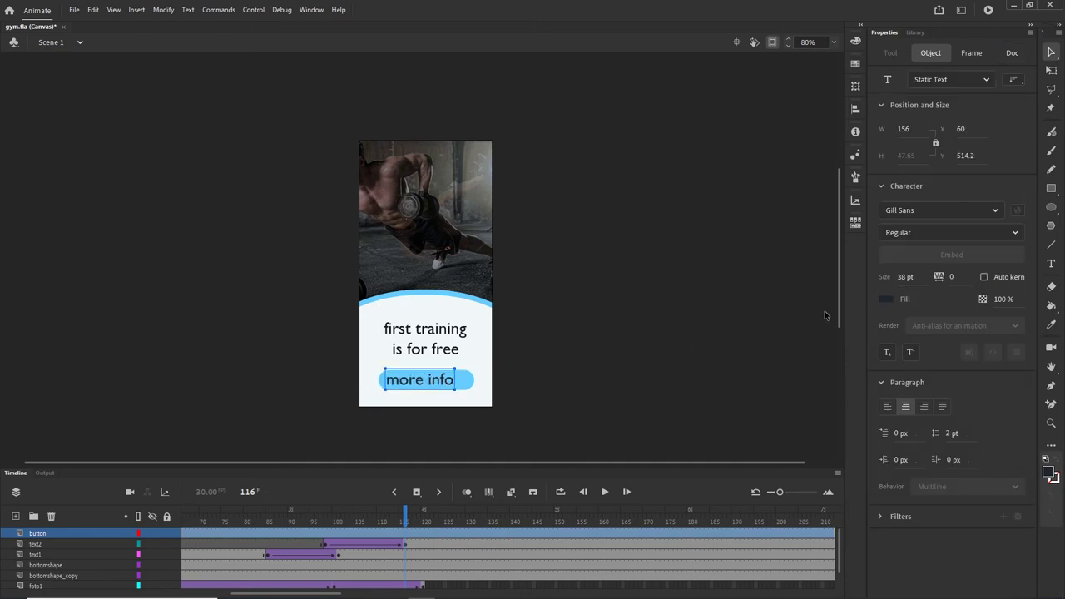
{"action": "left_click", "coordinate": [887, 299]}
{"action": "left_click", "coordinate": [714, 366]}
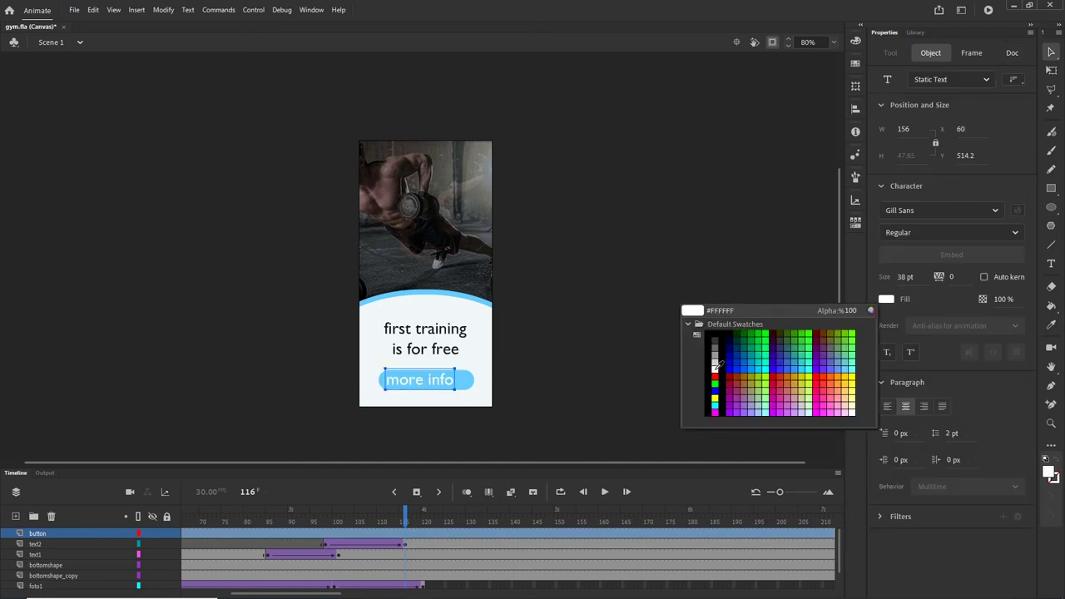
{"action": "left_click", "coordinate": [685, 311]}
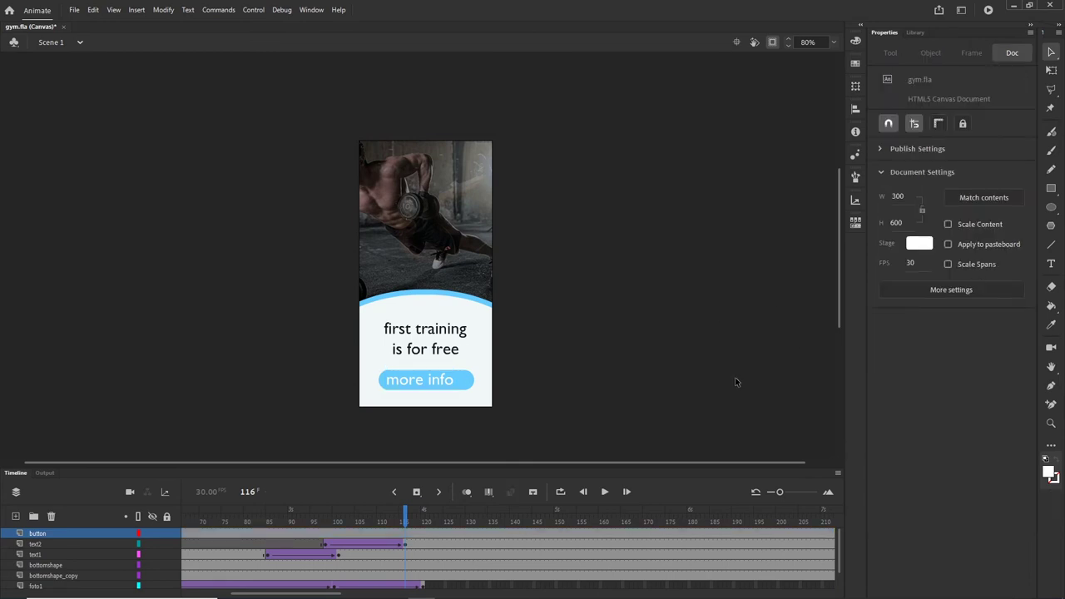
Nudge the "more info" text about 10 px to the right, to X 70, to centre it on the button.
{"action": "left_click", "coordinate": [443, 384]}
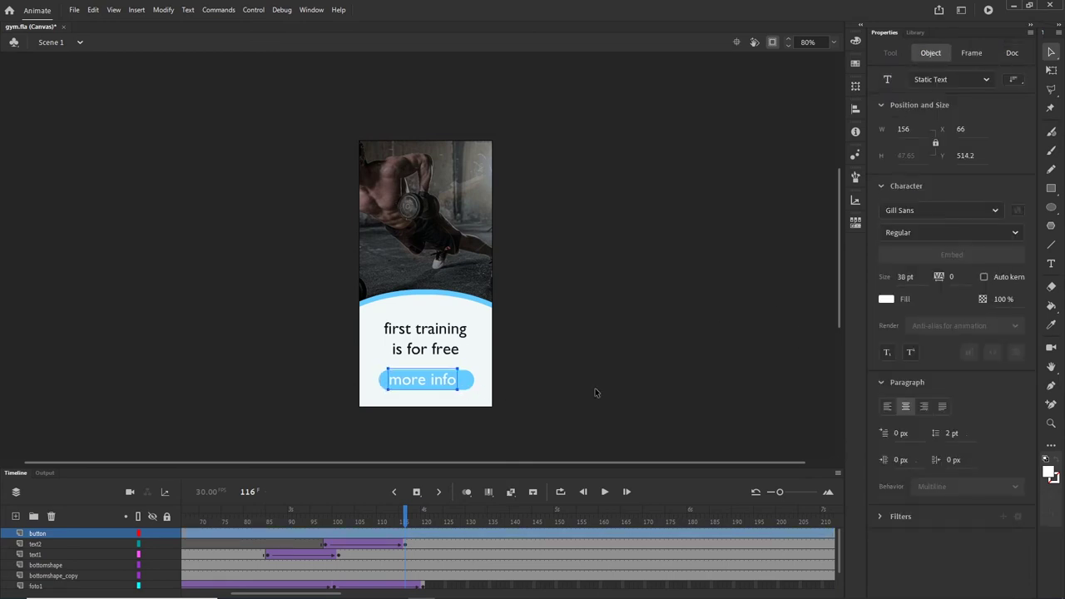
{"action": "key", "text": "Right"}
{"action": "key", "text": "Right"}
{"action": "key", "text": "Right"}
{"action": "key", "text": "Right"}
{"action": "left_click", "coordinate": [603, 361]}
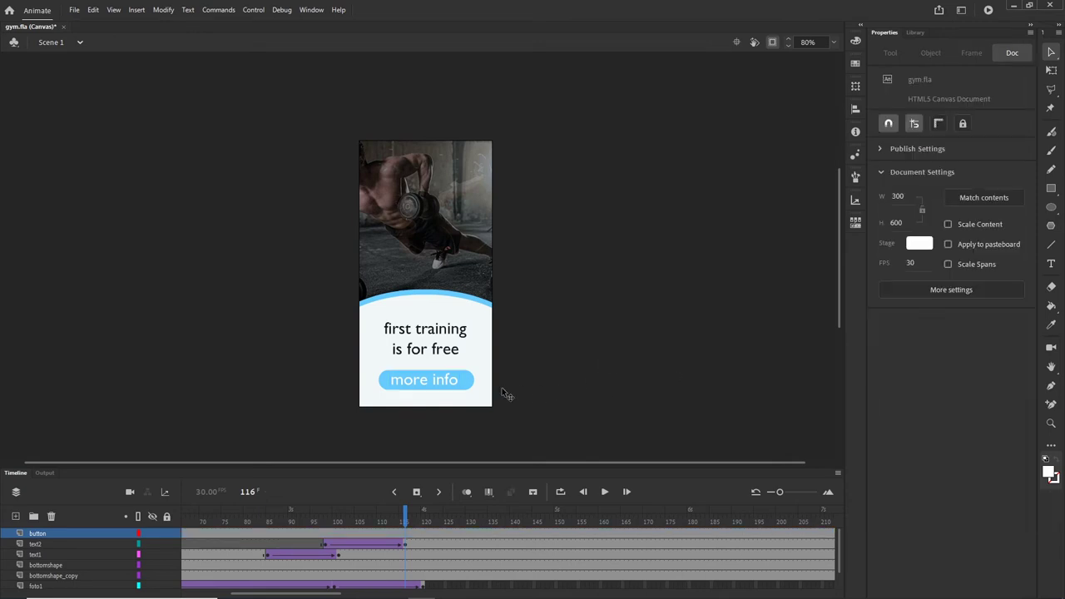
Set the fill of the rounded rectangle behind "more info" to the darker blue #3BB4F1.
{"action": "left_click", "coordinate": [446, 385]}
{"action": "left_click", "coordinate": [471, 385]}
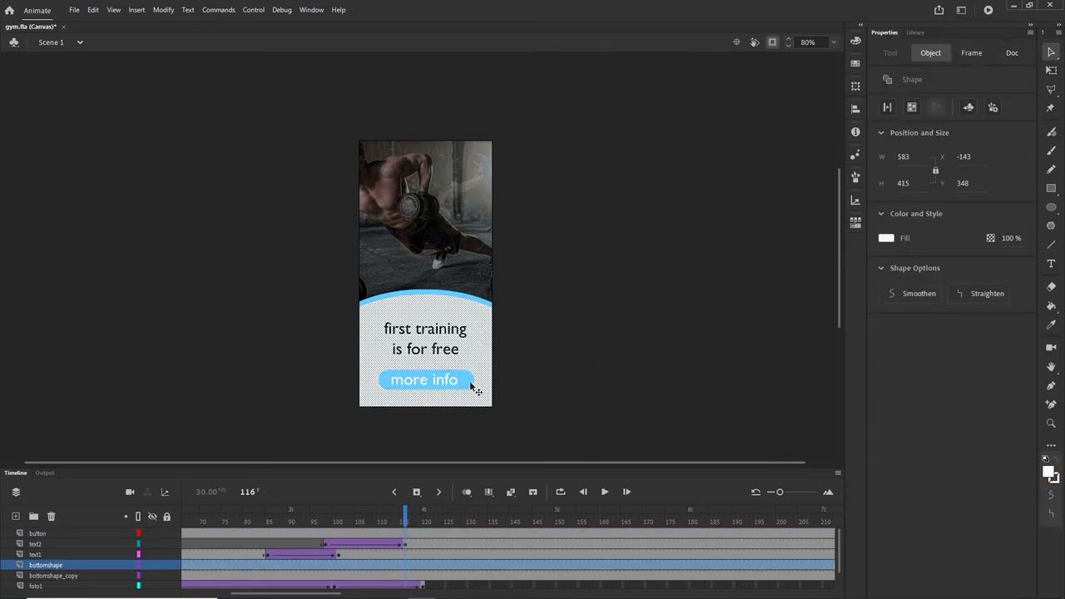
{"action": "left_click", "coordinate": [886, 238]}
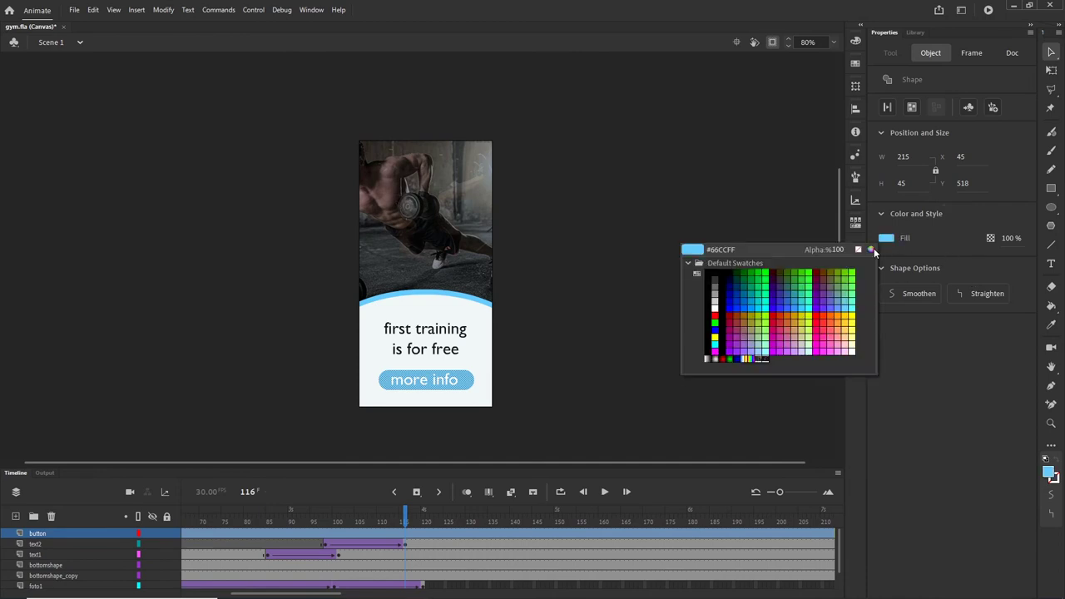
{"action": "left_click", "coordinate": [872, 248]}
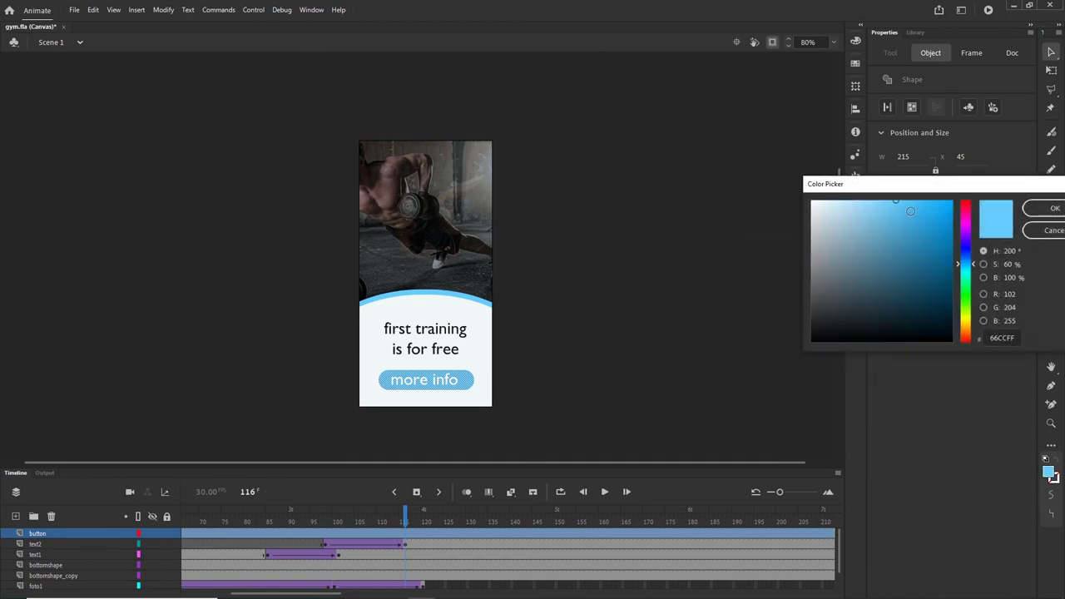
{"action": "left_click", "coordinate": [911, 211]}
{"action": "left_click", "coordinate": [918, 208]}
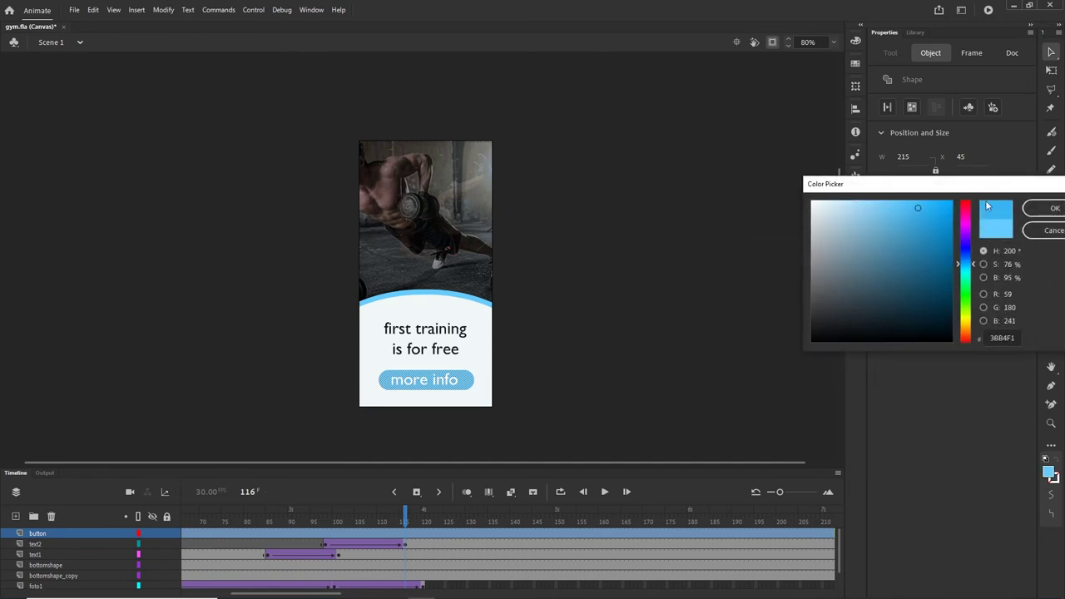
{"action": "left_click", "coordinate": [1051, 209]}
{"action": "left_click", "coordinate": [714, 300]}
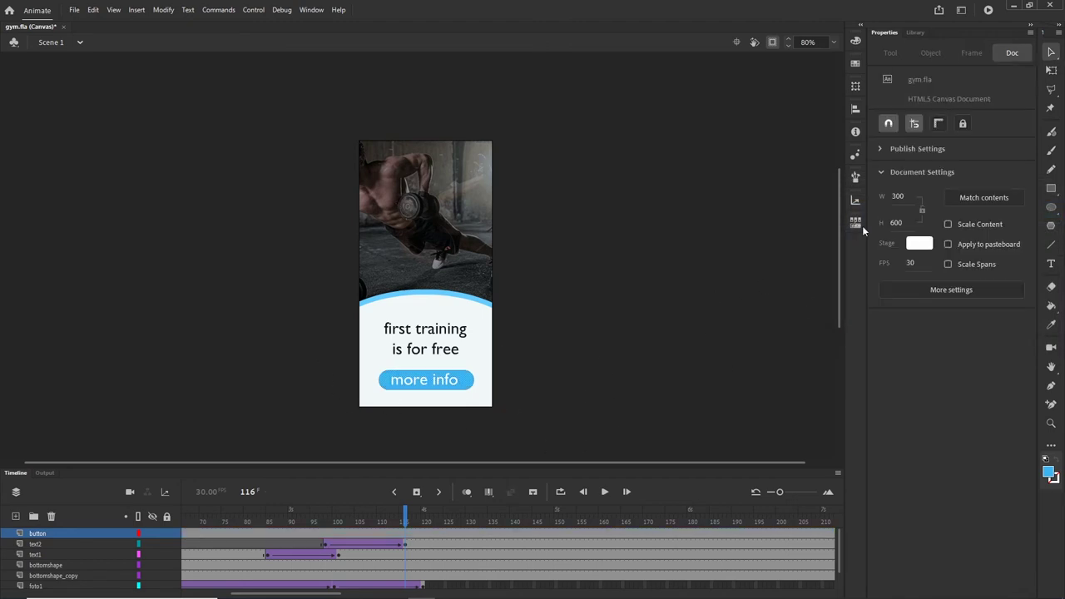
Set the font size of the "more info" text to 36 pt.
{"action": "left_click", "coordinate": [427, 385]}
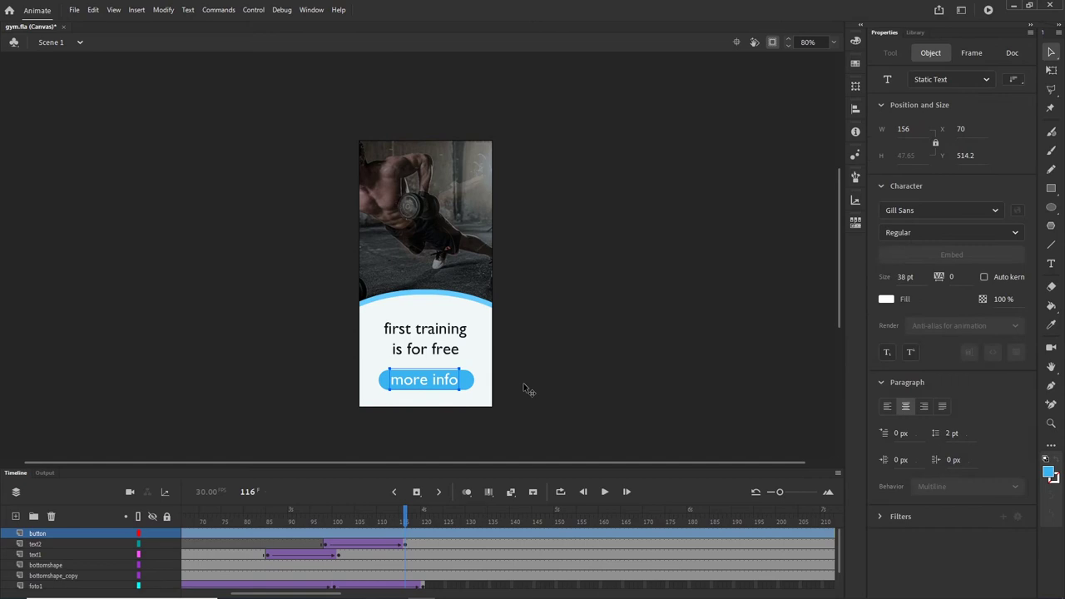
{"action": "left_click", "coordinate": [906, 276]}
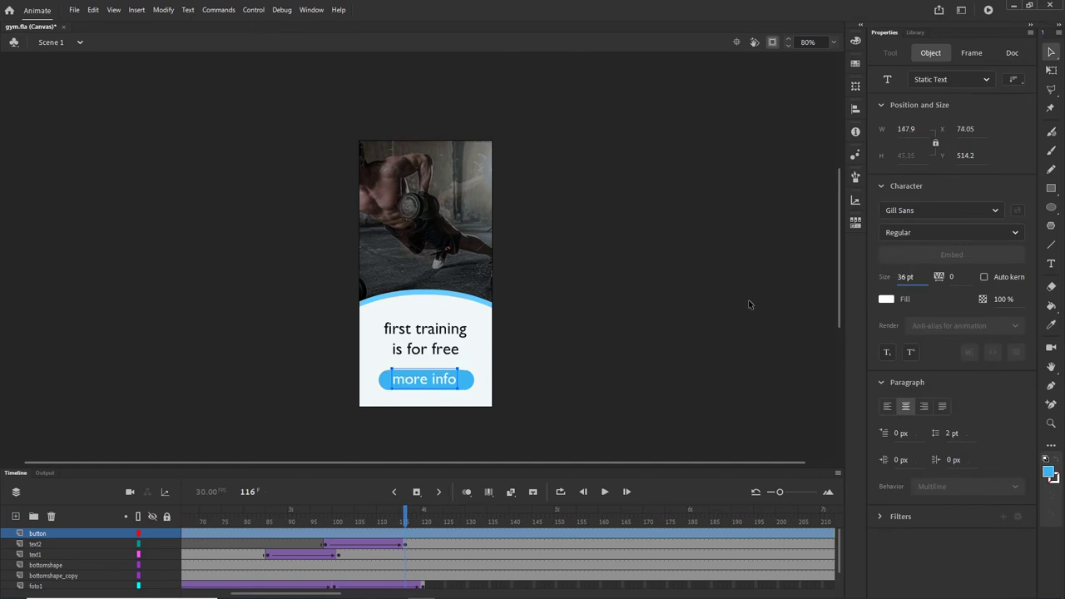
{"action": "left_click", "coordinate": [687, 393]}
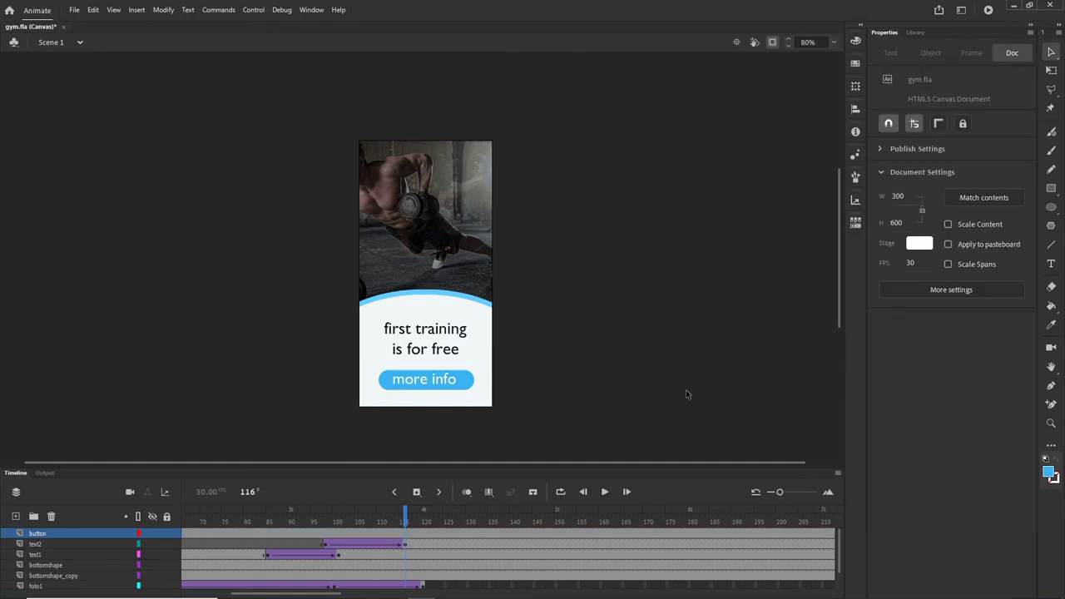
Convert the rounded rectangle and its "more info" text together into a movie clip symbol named mybutton.
{"action": "left_click", "coordinate": [467, 382]}
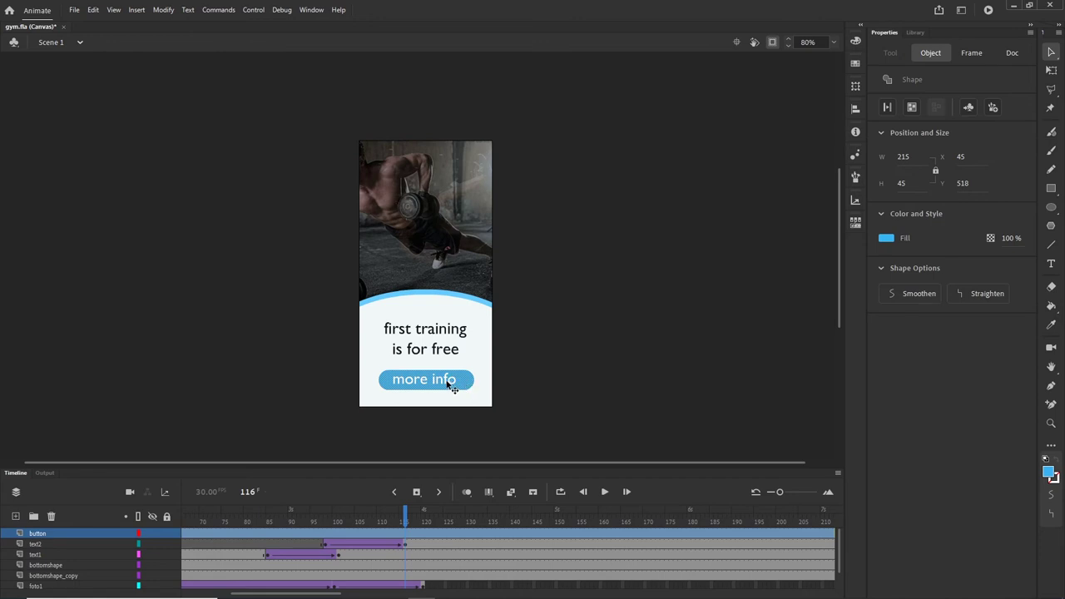
{"action": "left_click", "coordinate": [453, 388], "text": "shift"}
{"action": "key", "text": "F8"}
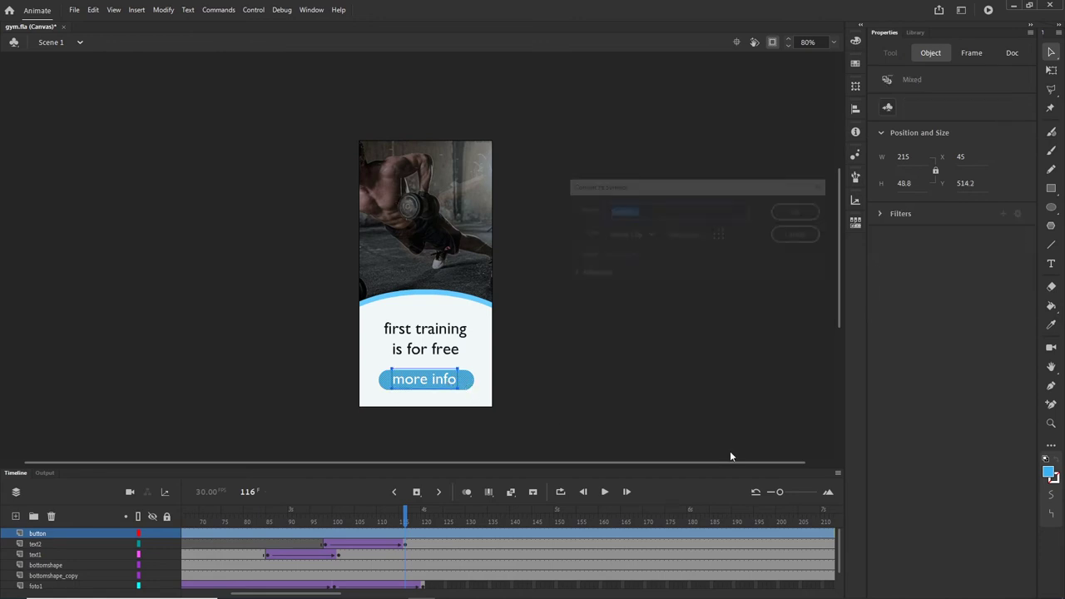
{"action": "type", "text": "mybutton"}
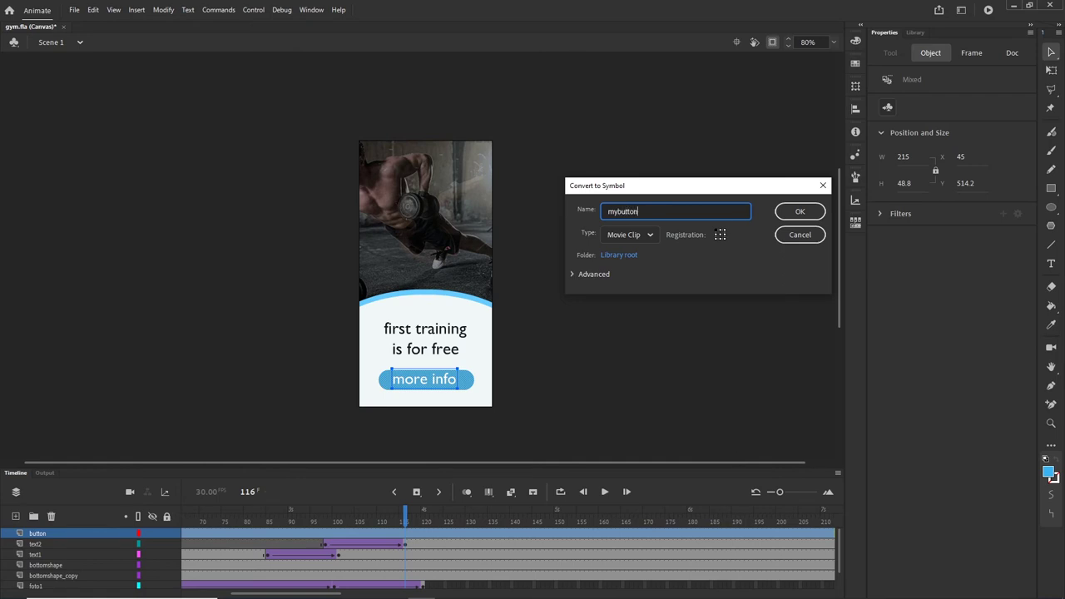
{"action": "left_click", "coordinate": [798, 212]}
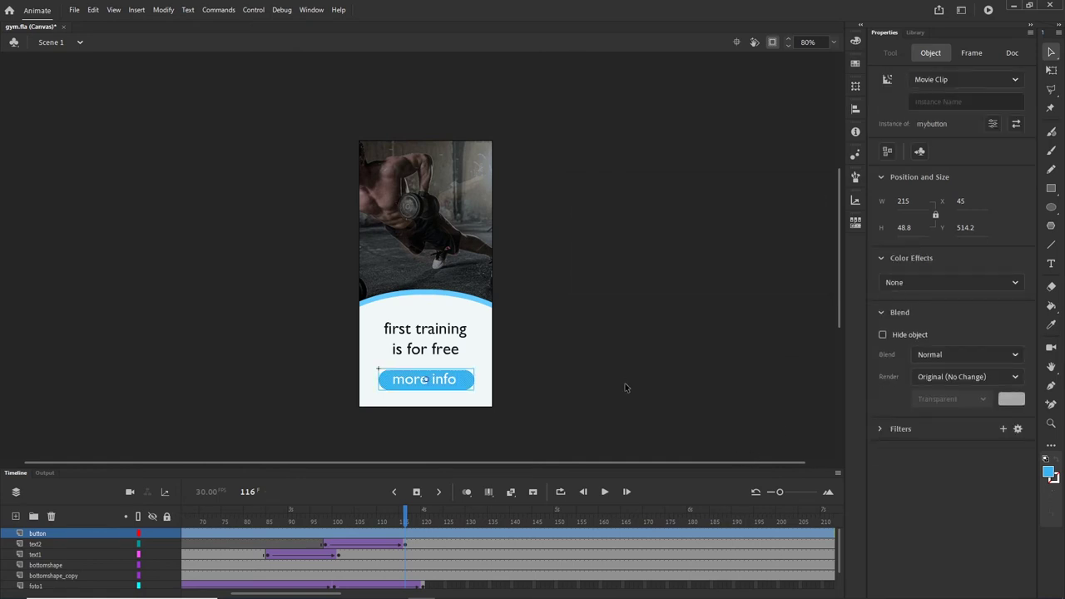
{"action": "left_click", "coordinate": [625, 383]}
Move the button layer's first keyframe from frame 1 to frame 127 so the button appears after the second text.
{"action": "key", "text": "shift+comma"}
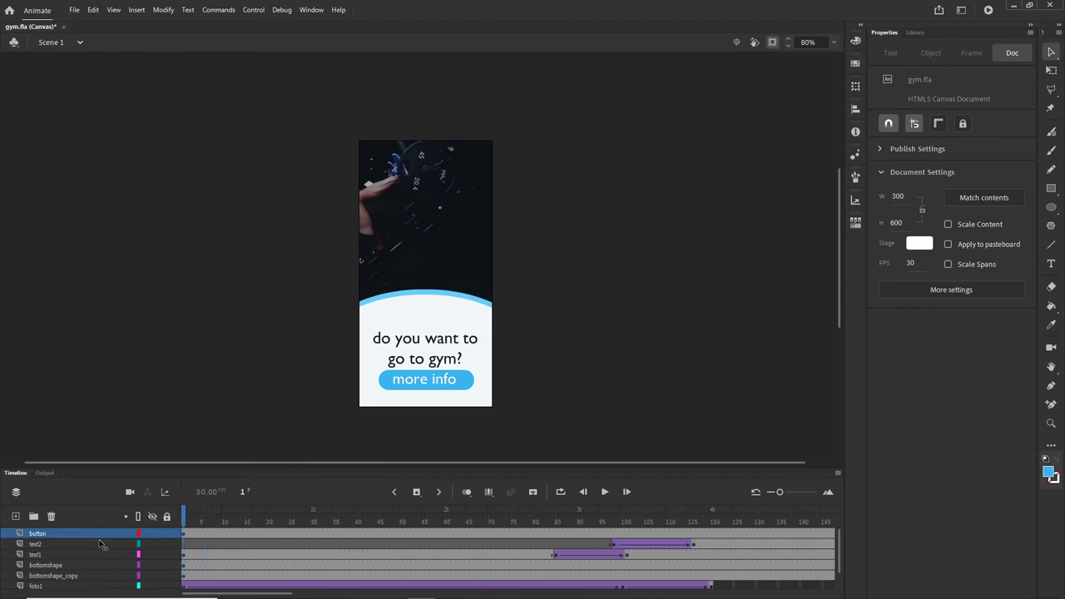
{"action": "left_click", "coordinate": [184, 534]}
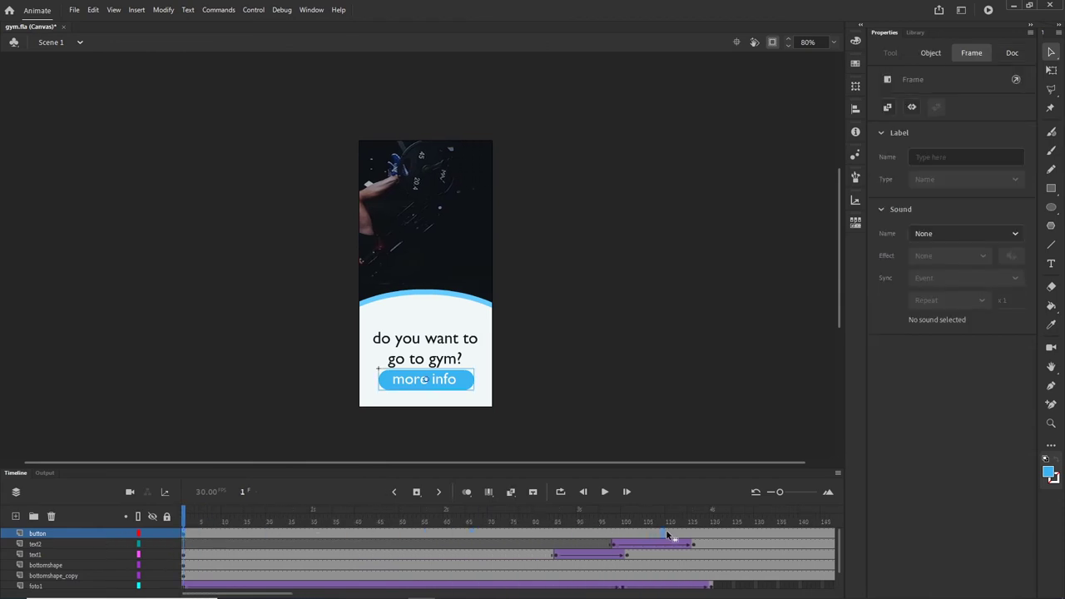
{"action": "left_click_drag", "start_coordinate": [735, 519], "coordinate": [557, 529]}
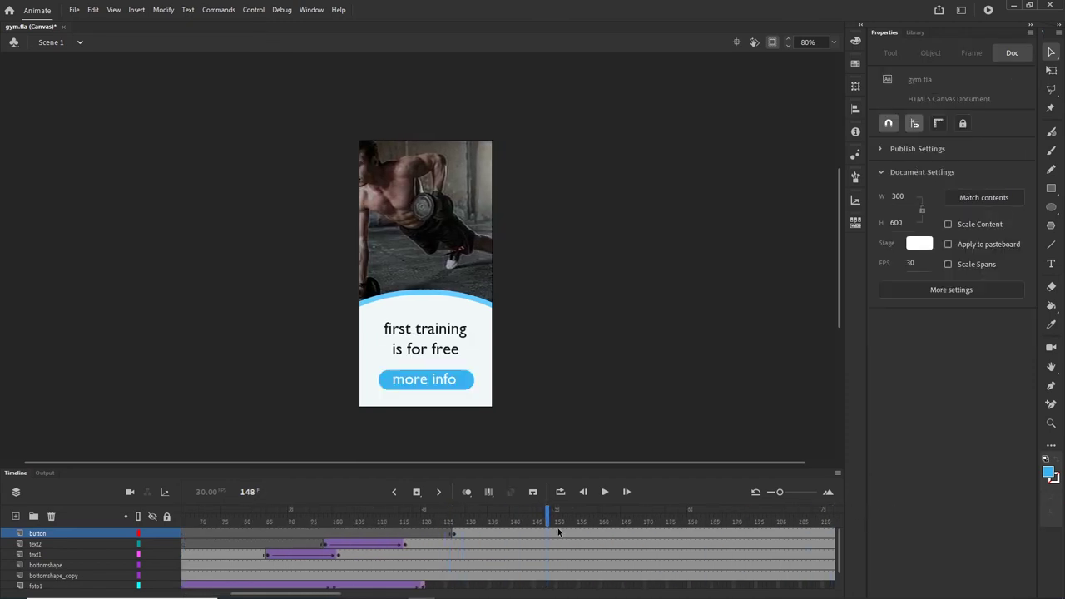
Insert a keyframe at frame 148 on the button layer, and select the layer's keyframe at frame 127.
{"action": "left_click", "coordinate": [559, 533]}
{"action": "left_click", "coordinate": [547, 533]}
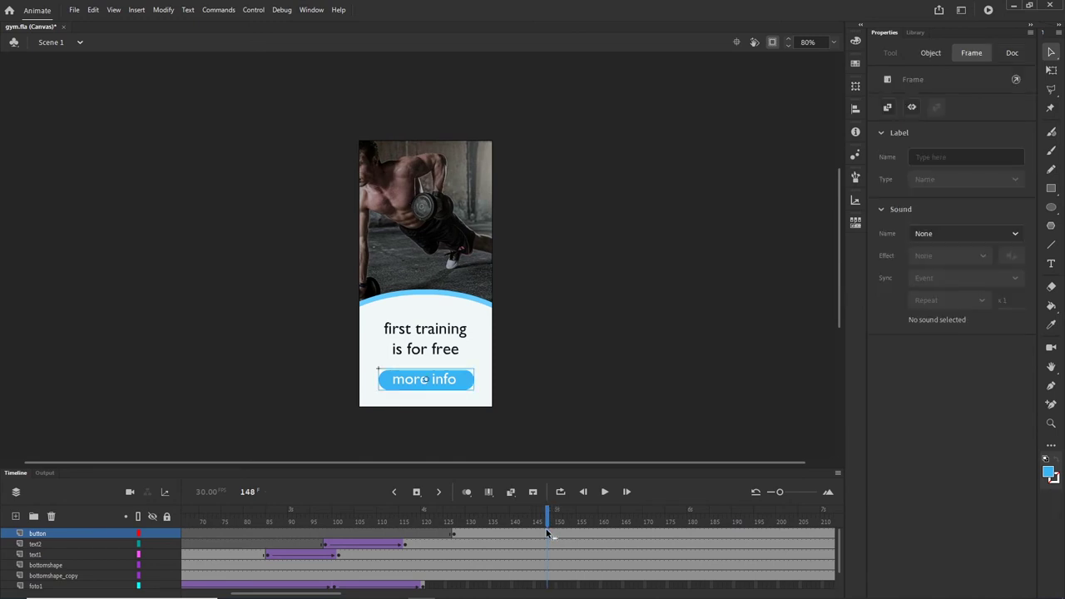
{"action": "left_click", "coordinate": [455, 534]}
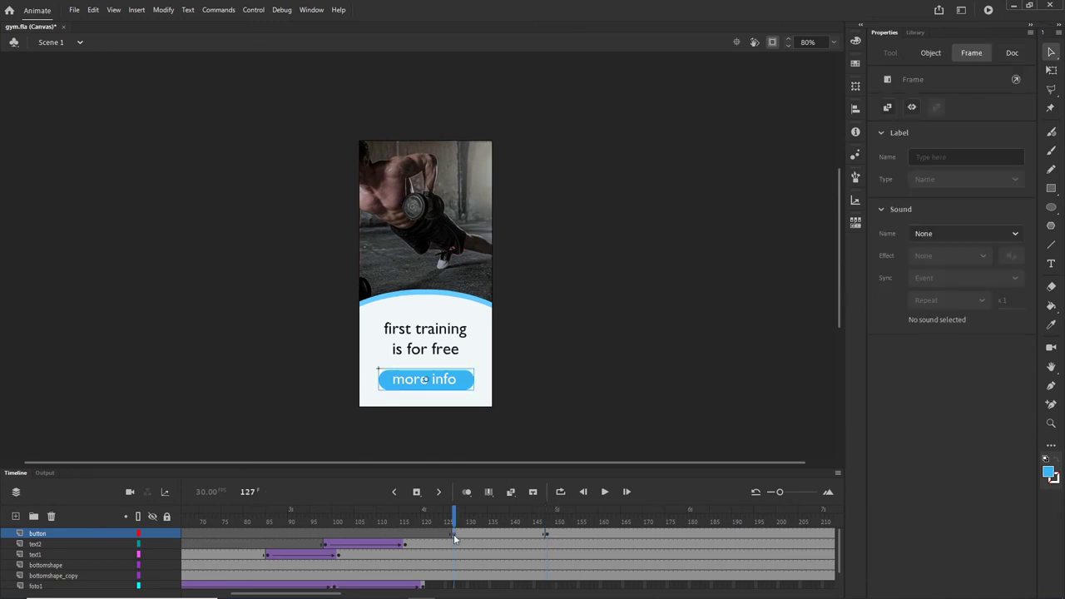
Set the button's alpha to 0% at frame 127 and create a classic tween to the keyframe at frame 148.
{"action": "left_click", "coordinate": [467, 389]}
{"action": "left_click", "coordinate": [996, 281]}
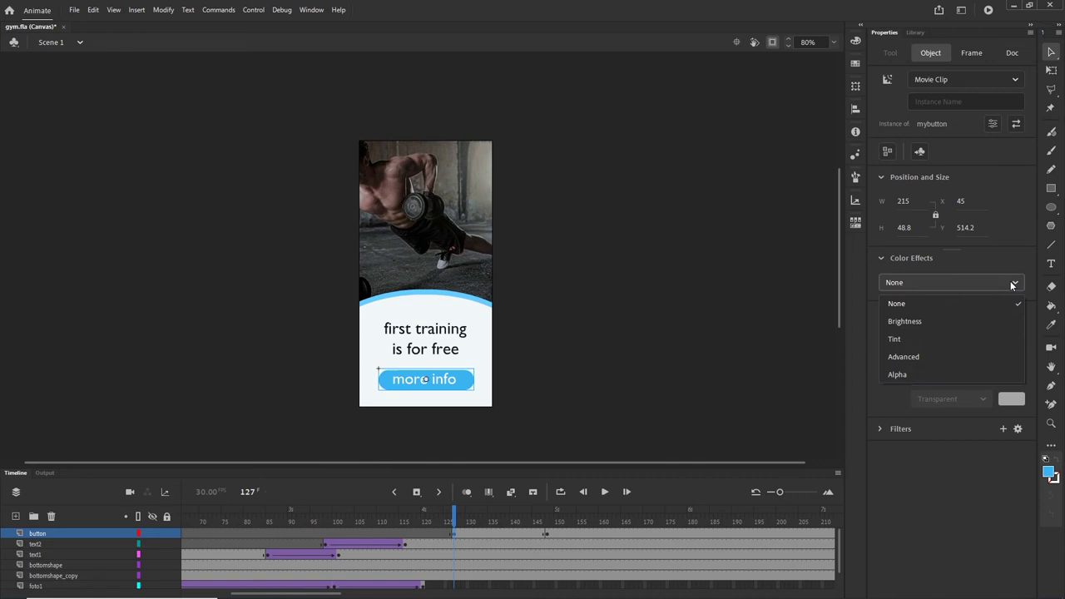
{"action": "left_click", "coordinate": [902, 377]}
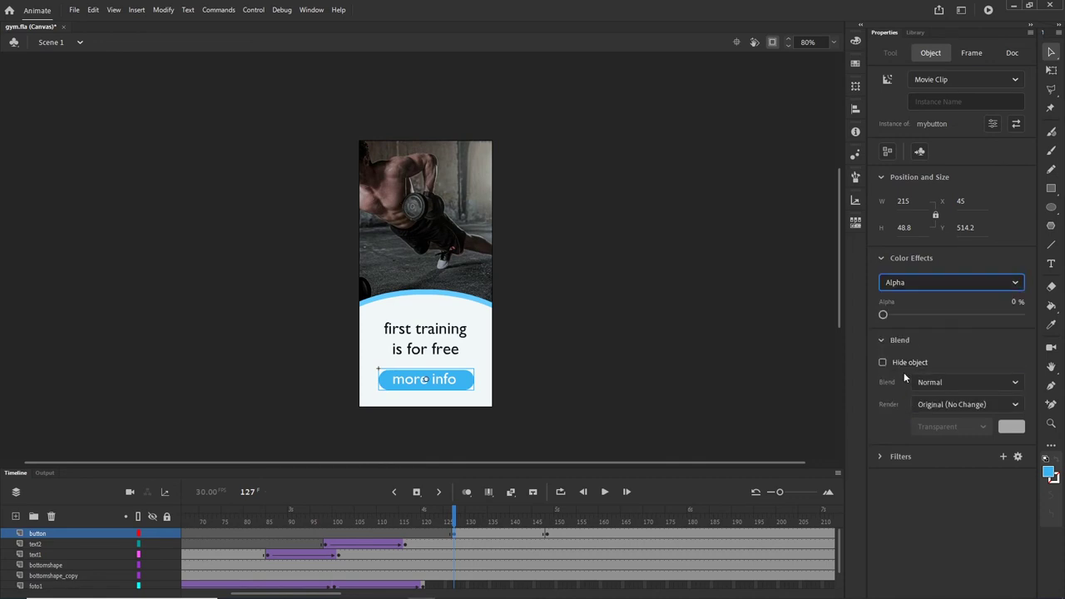
{"action": "left_click", "coordinate": [546, 534]}
{"action": "right_click", "coordinate": [498, 535]}
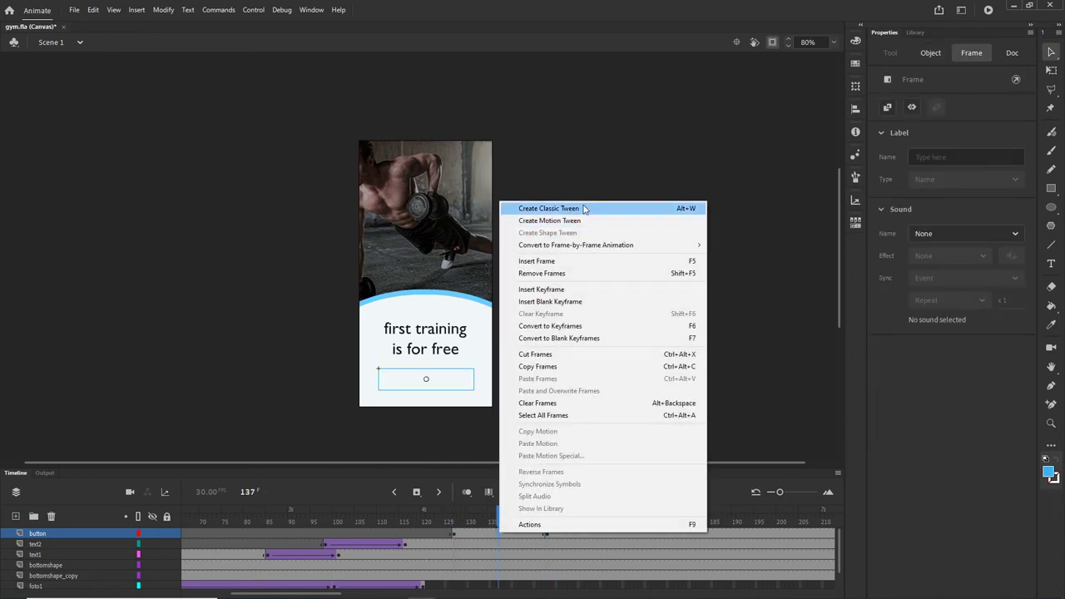
{"action": "left_click", "coordinate": [578, 208]}
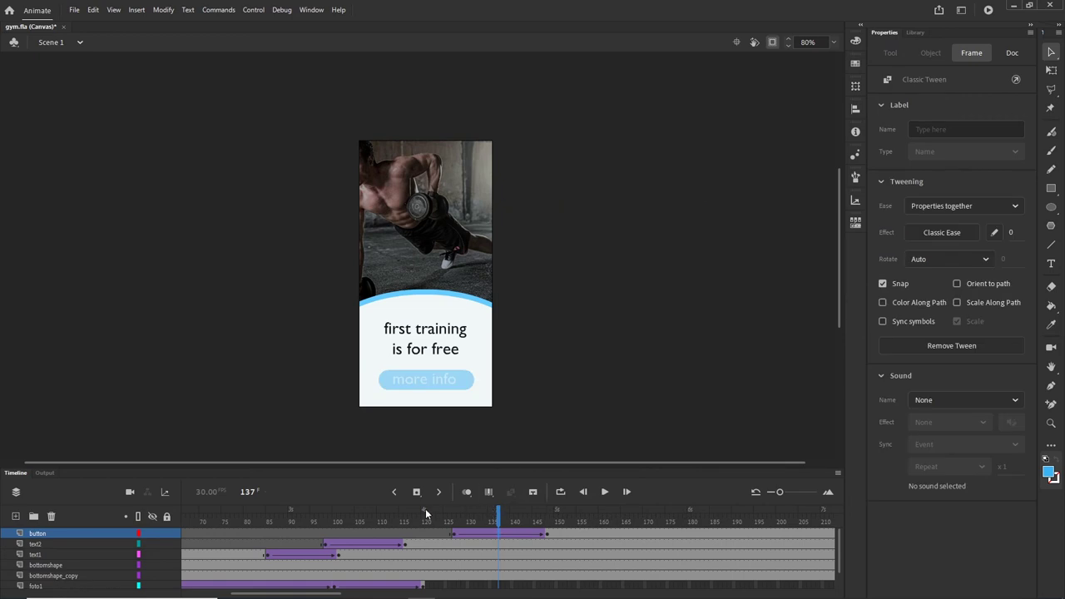
Check the whole banner animation by scrubbing the timeline and testing the movie in the browser, returning to Animate.
{"action": "left_click_drag", "start_coordinate": [426, 514], "coordinate": [465, 513]}
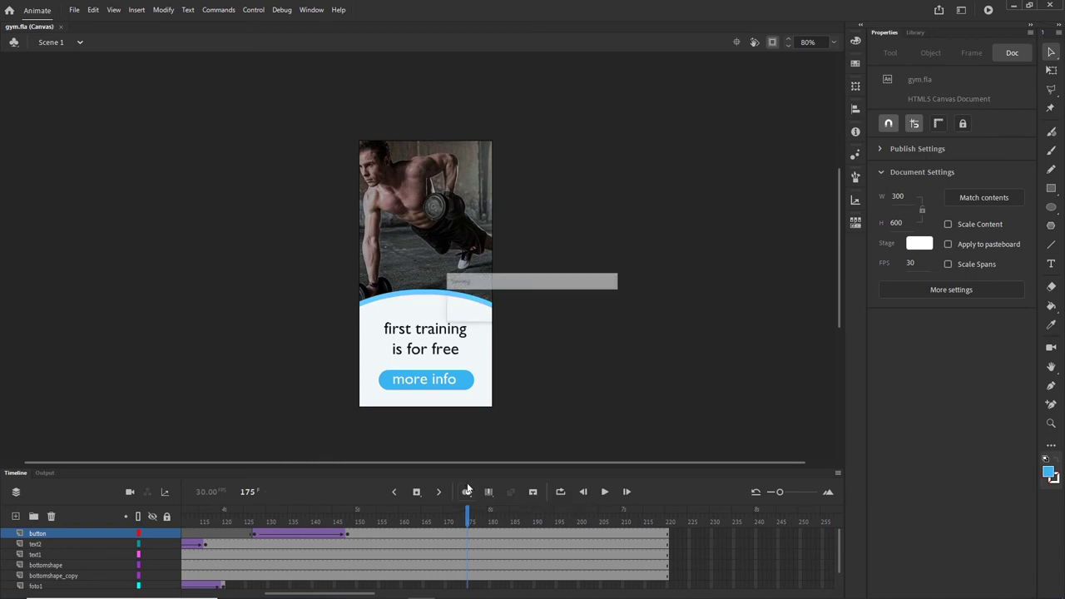
{"action": "left_click_drag", "start_coordinate": [471, 523], "coordinate": [58, 500]}
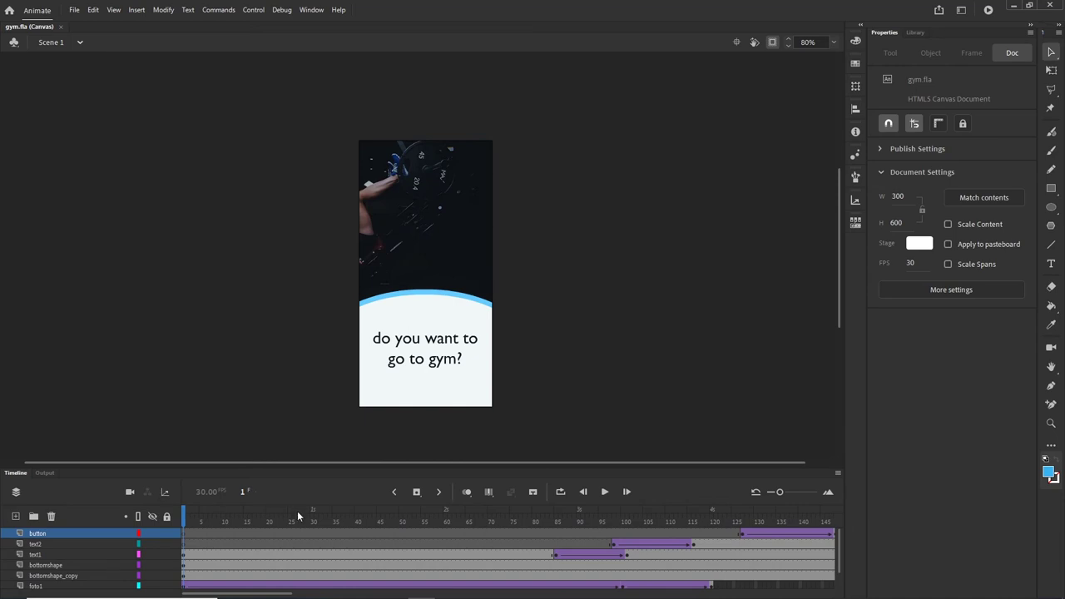
{"action": "key", "text": "ctrl+Return"}
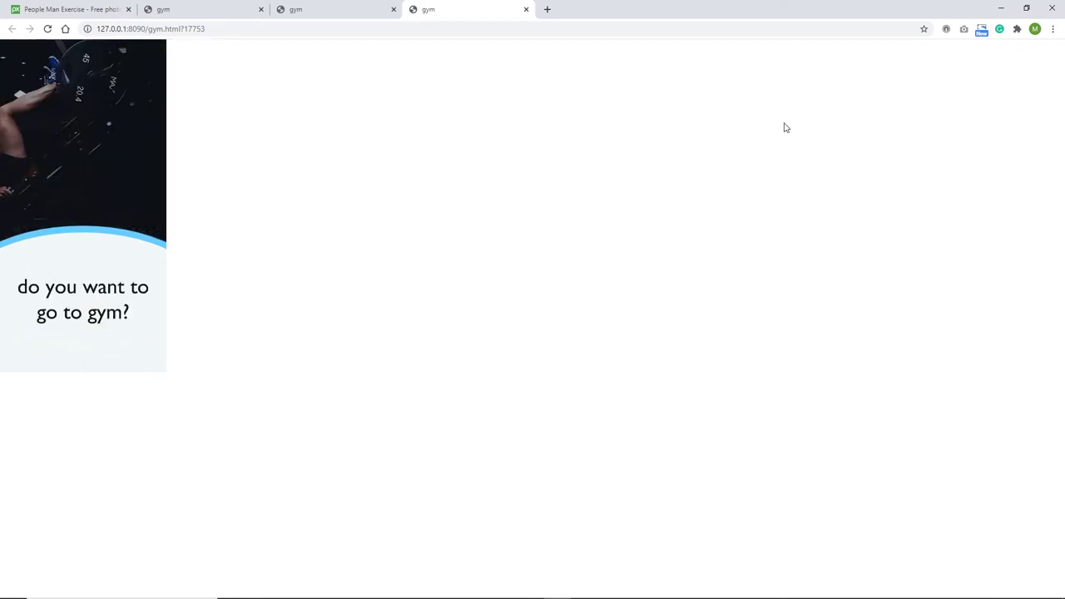
{"action": "left_click", "coordinate": [1001, 7]}
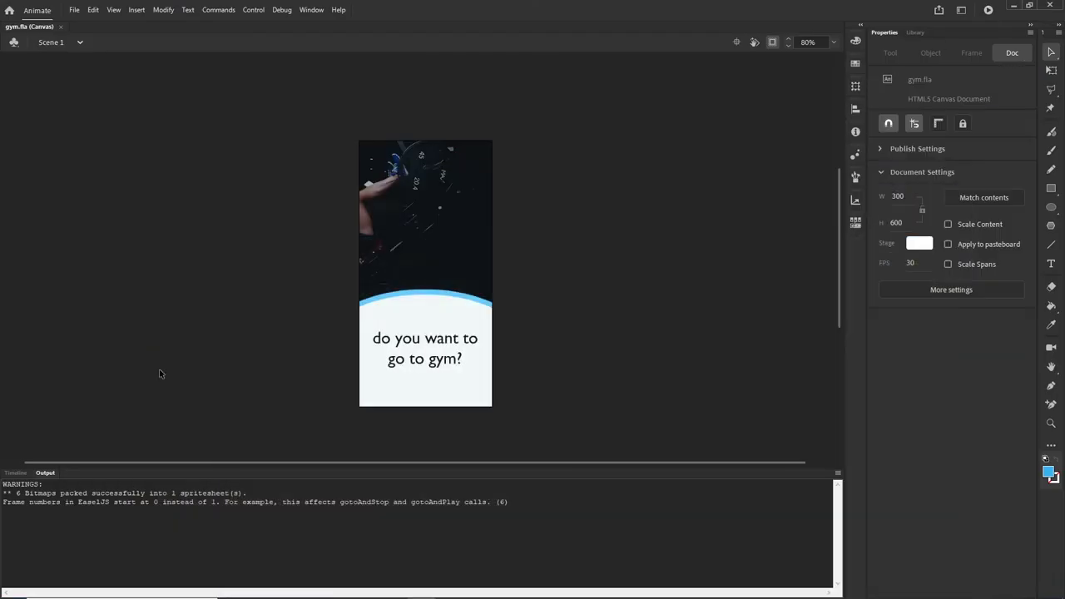
{"action": "left_click", "coordinate": [15, 474]}
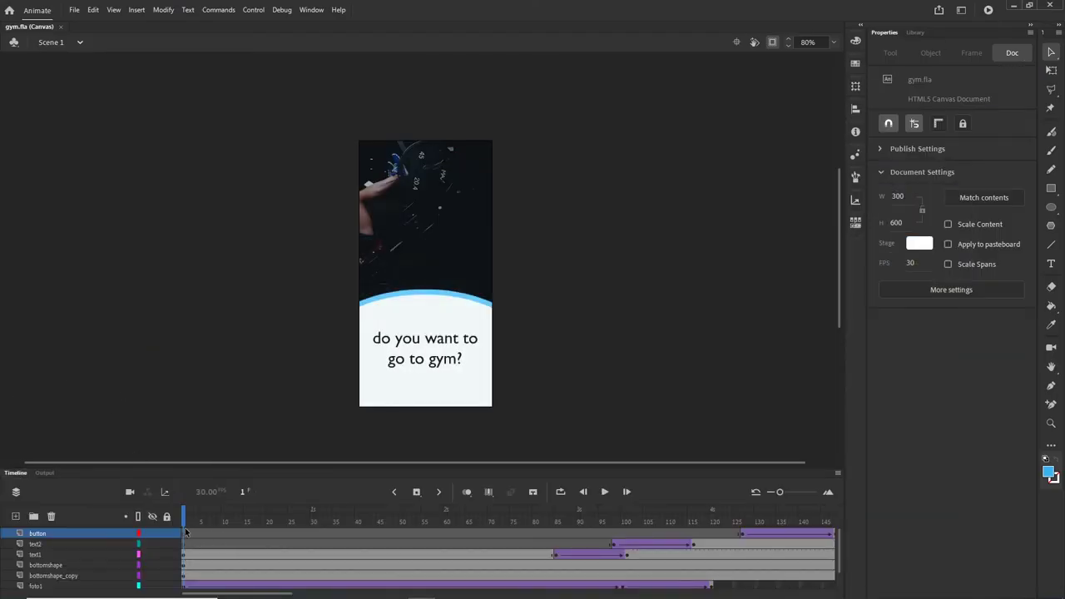
{"action": "left_click_drag", "start_coordinate": [183, 522], "coordinate": [641, 519]}
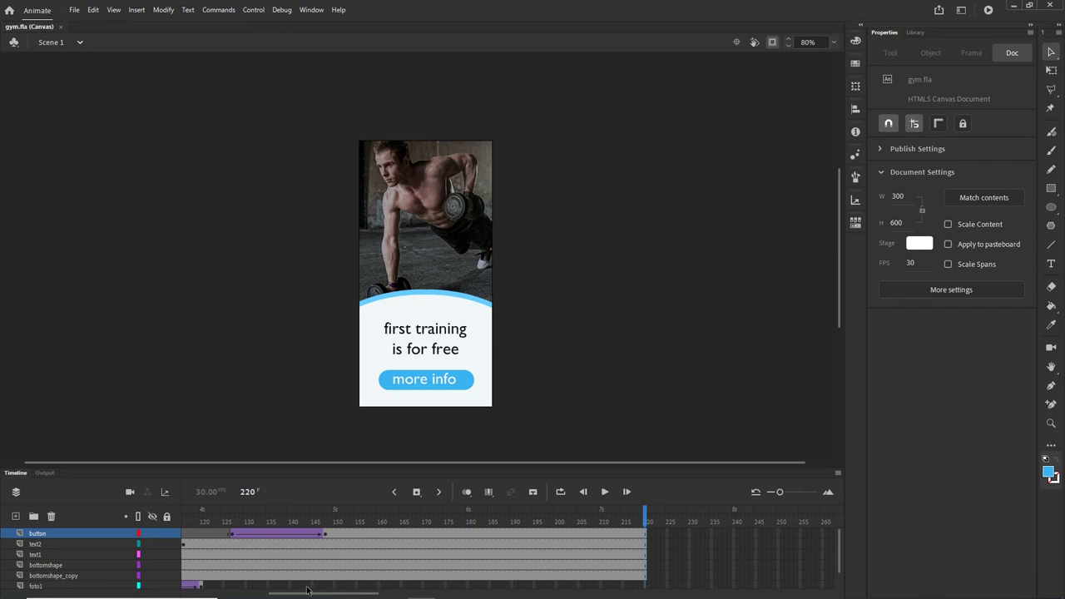
Try extending the button layer to frame 265, and remove the added frames from frame 221 onward.
{"action": "left_click_drag", "start_coordinate": [317, 596], "coordinate": [364, 596]}
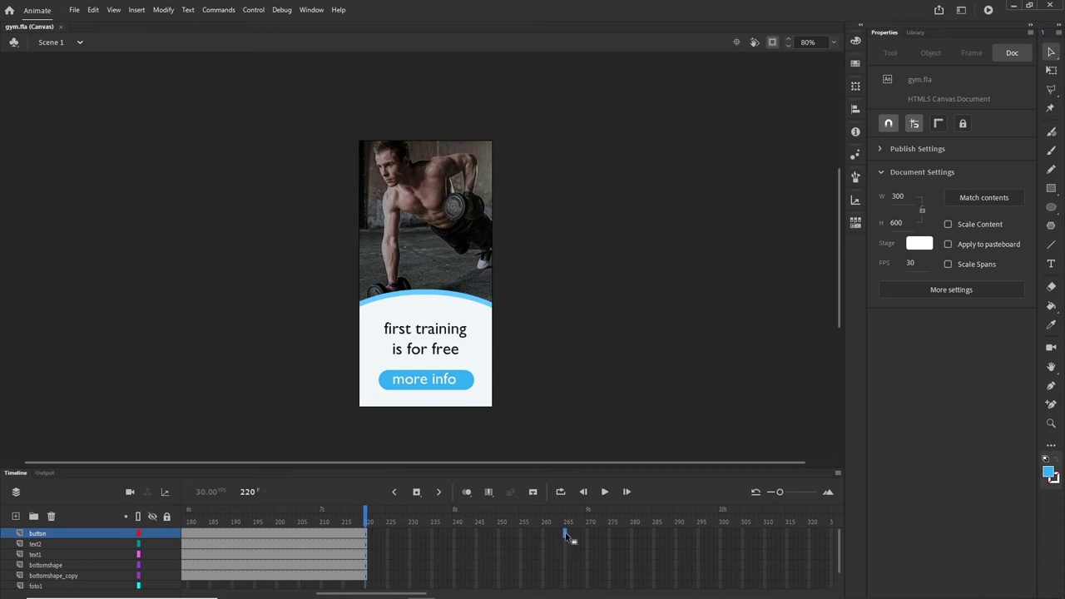
{"action": "key", "text": "F5"}
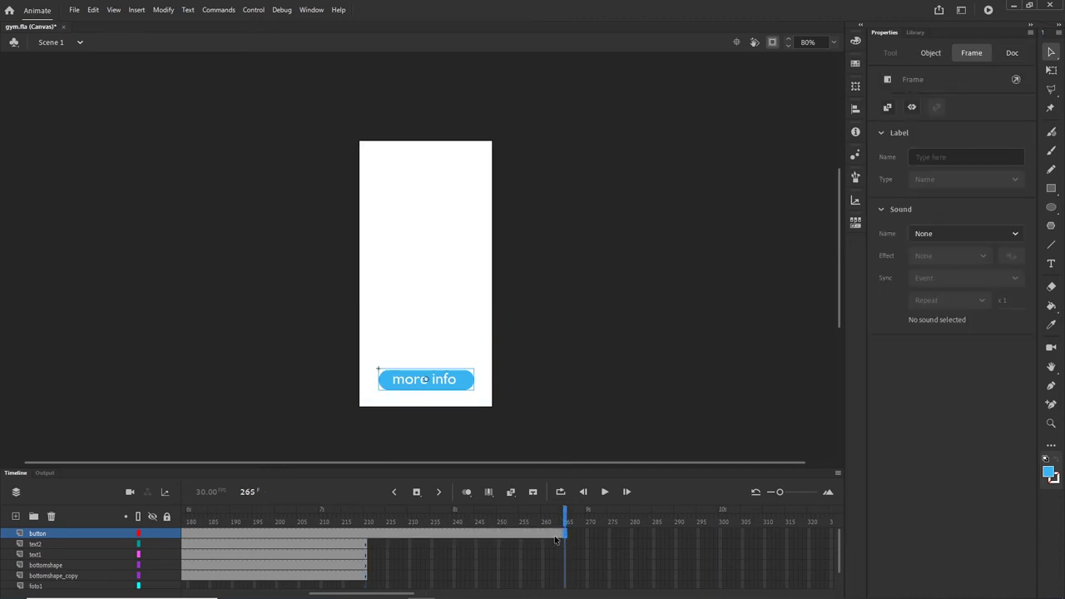
{"action": "left_click_drag", "start_coordinate": [565, 521], "coordinate": [372, 520]}
{"action": "left_click", "coordinate": [370, 535]}
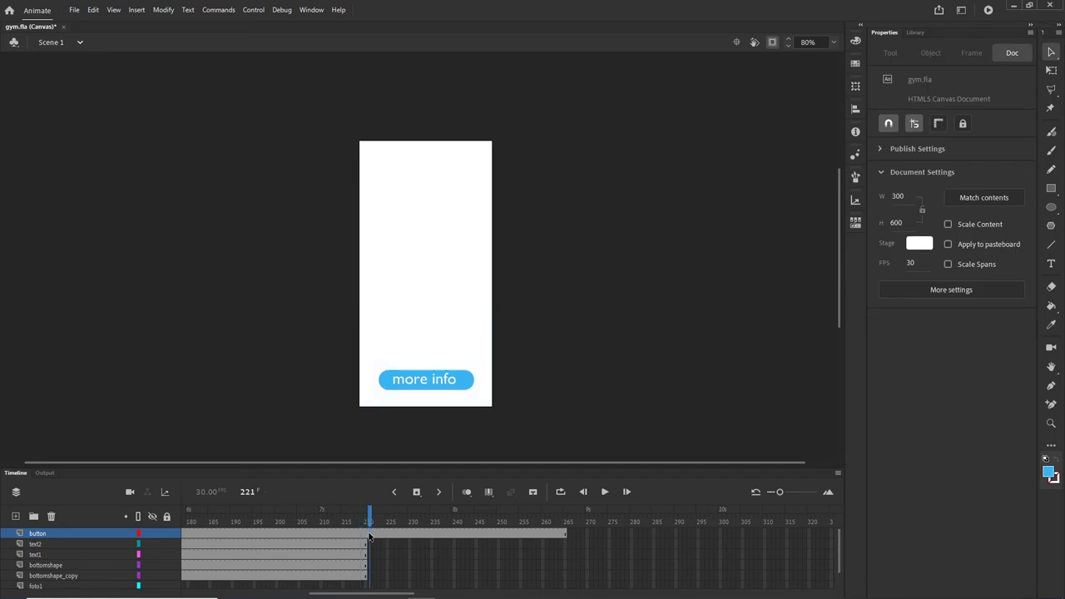
{"action": "left_click", "coordinate": [569, 535]}
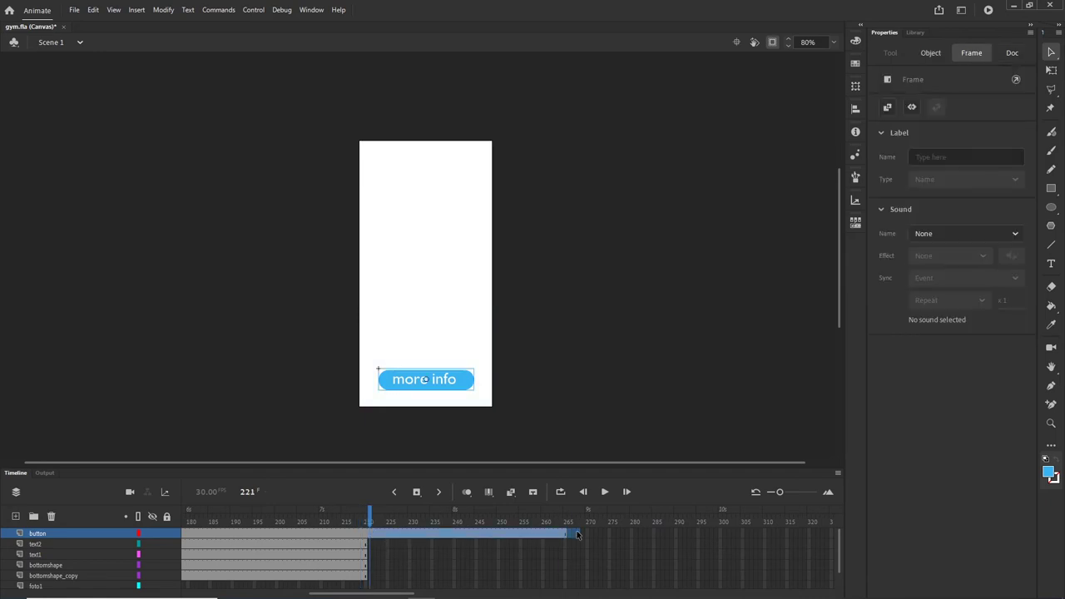
{"action": "right_click", "coordinate": [520, 537]}
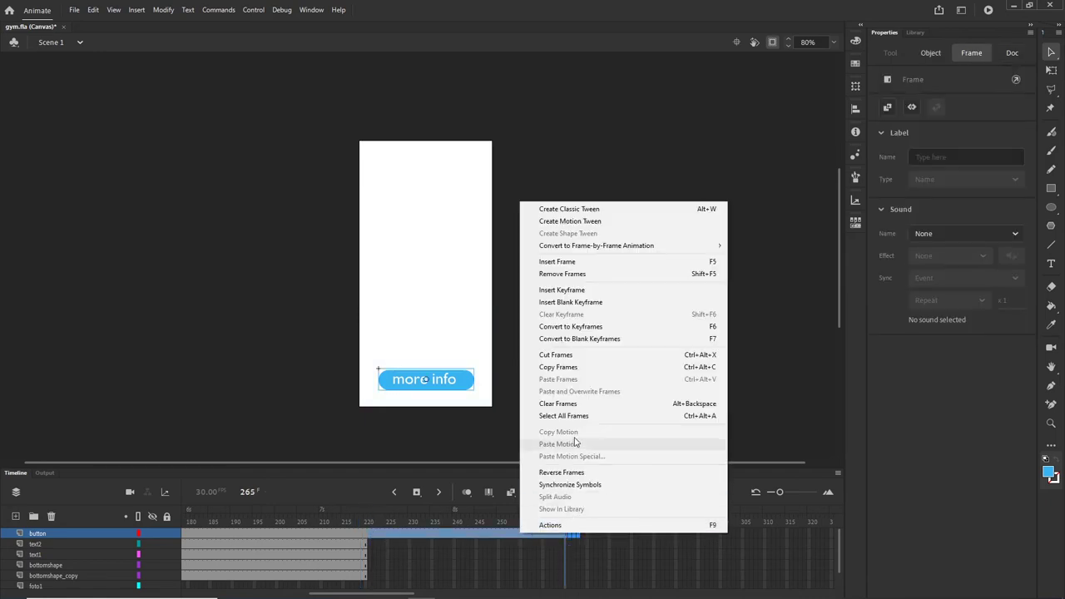
{"action": "left_click", "coordinate": [582, 274]}
{"action": "left_click", "coordinate": [440, 554]}
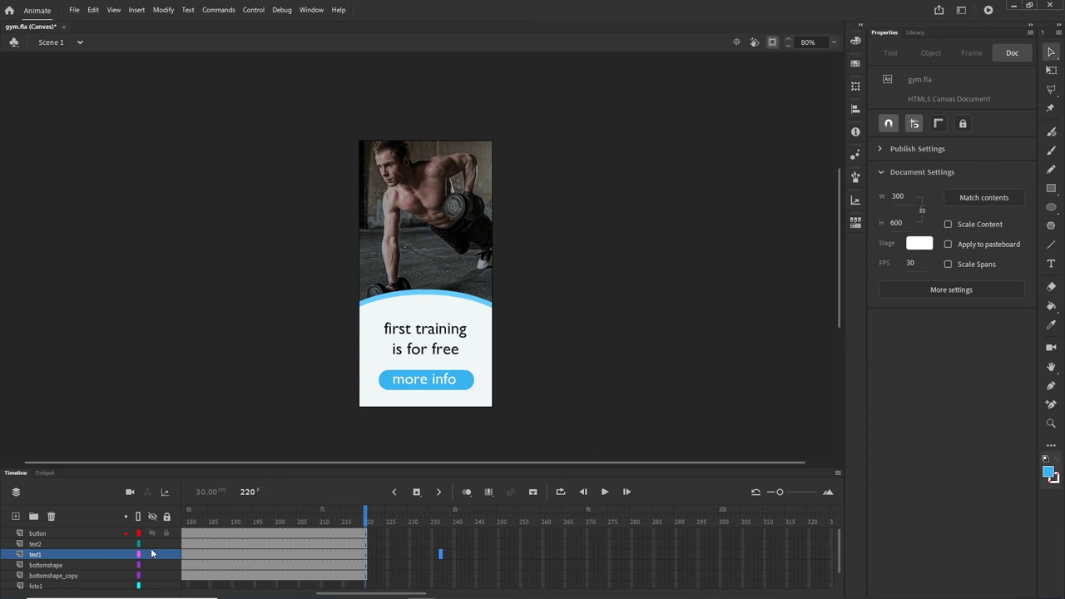
Disable Loop Timeline in the document's publish settings so the banner plays only once.
{"action": "left_click", "coordinate": [41, 533]}
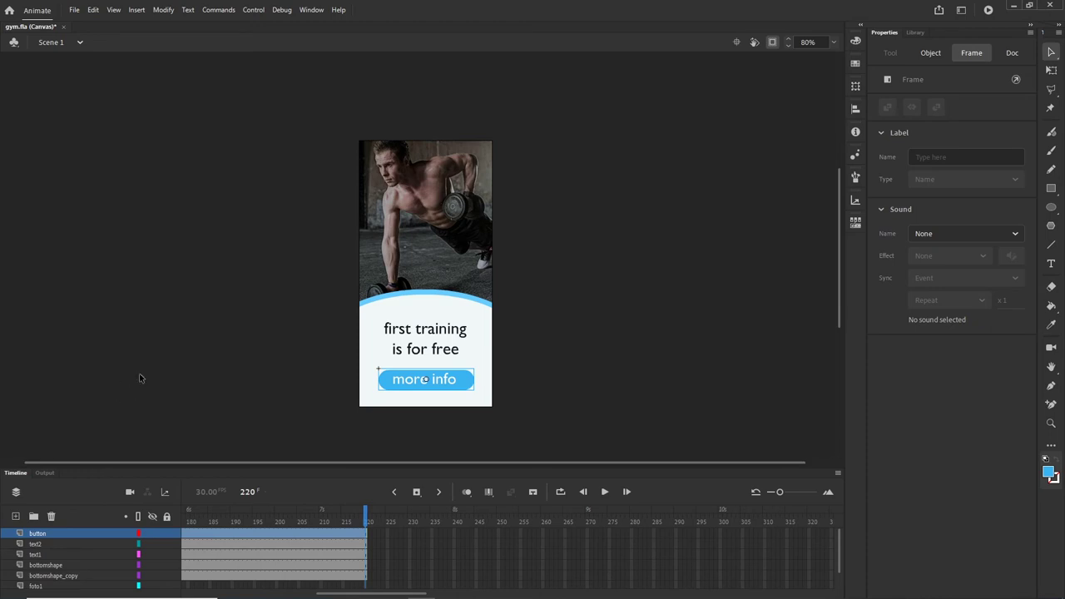
{"action": "left_click", "coordinate": [75, 10]}
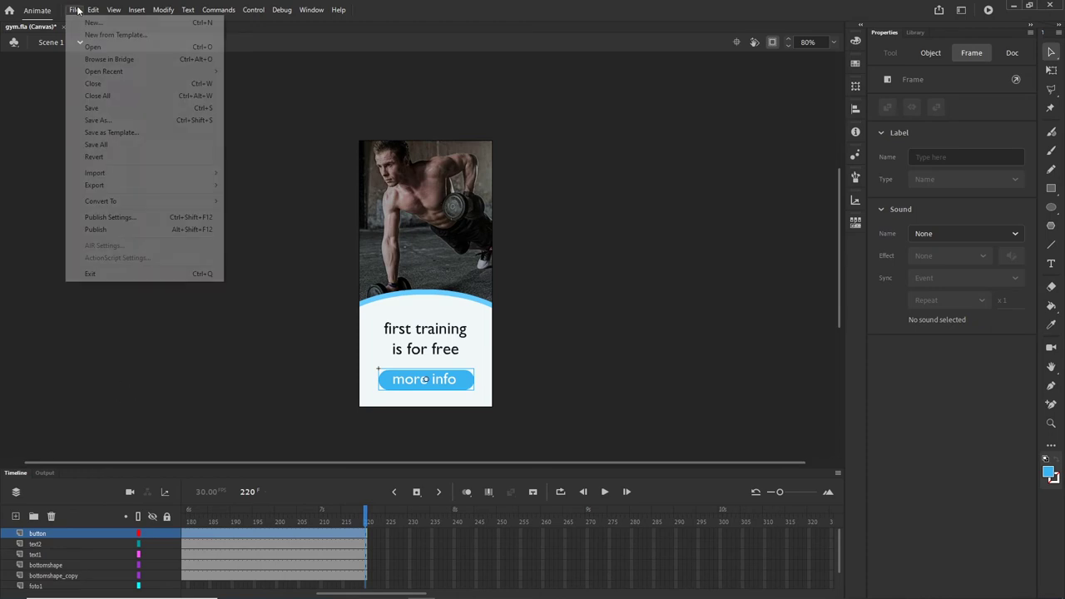
{"action": "left_click", "coordinate": [90, 223]}
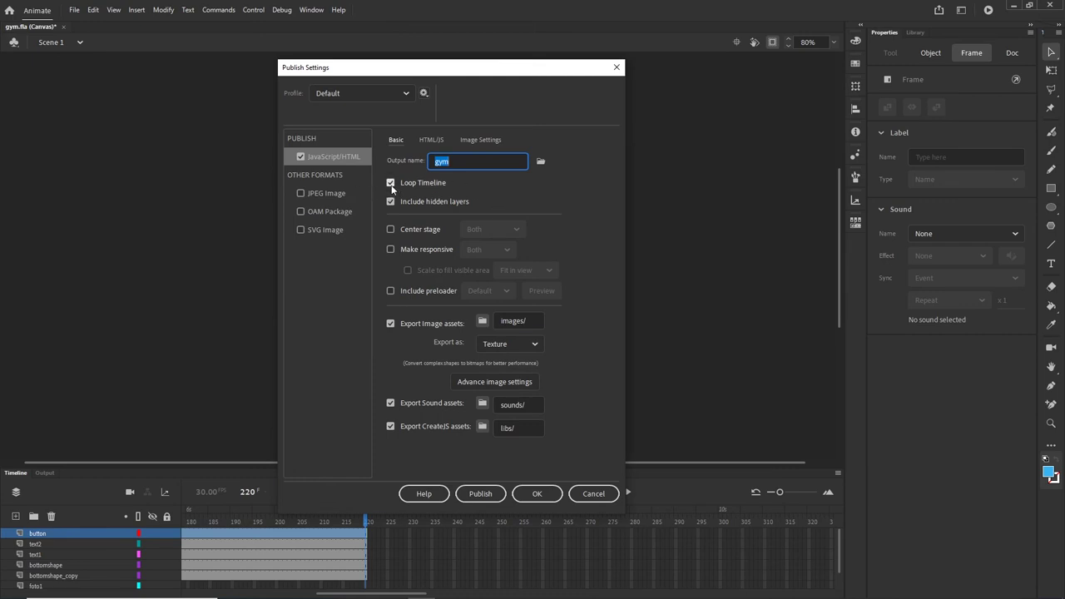
{"action": "left_click", "coordinate": [391, 184]}
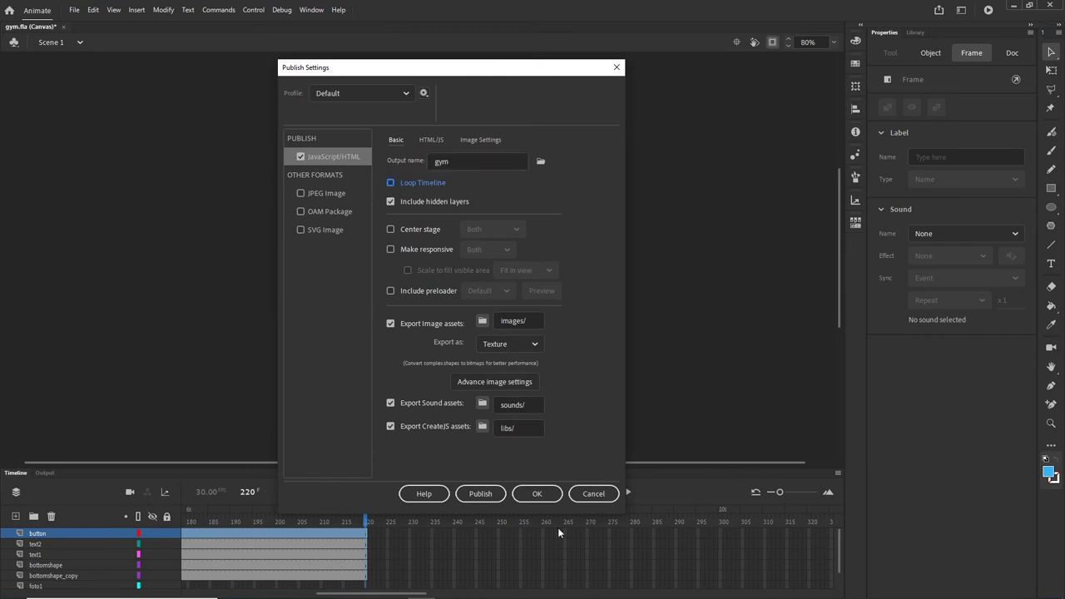
{"action": "left_click", "coordinate": [537, 493]}
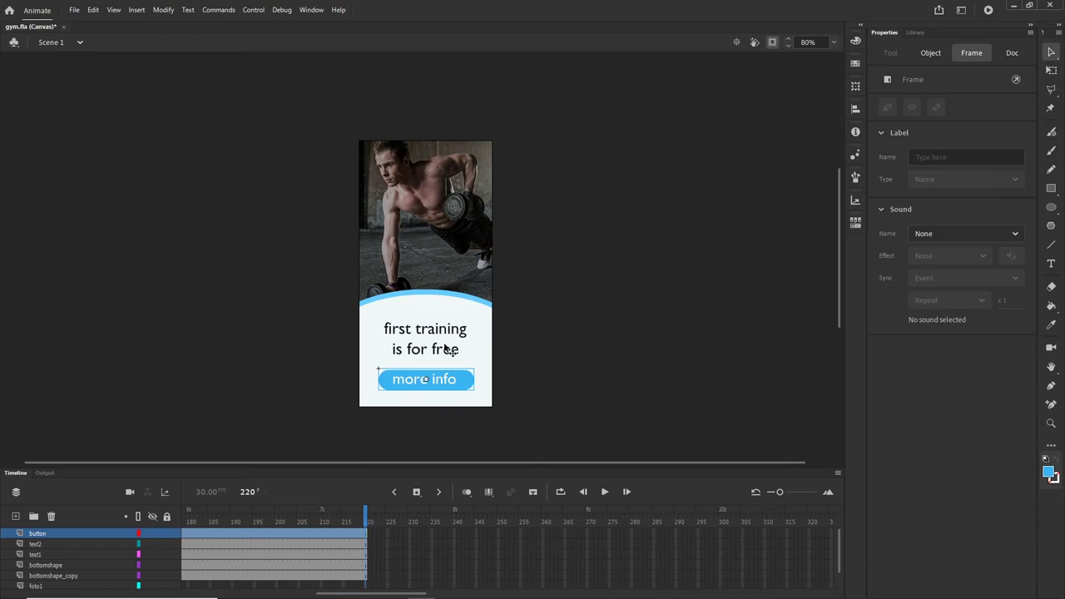
Test the non-looping banner in the browser and close the two most recent preview pages.
{"action": "key", "text": "ctrl+Return"}
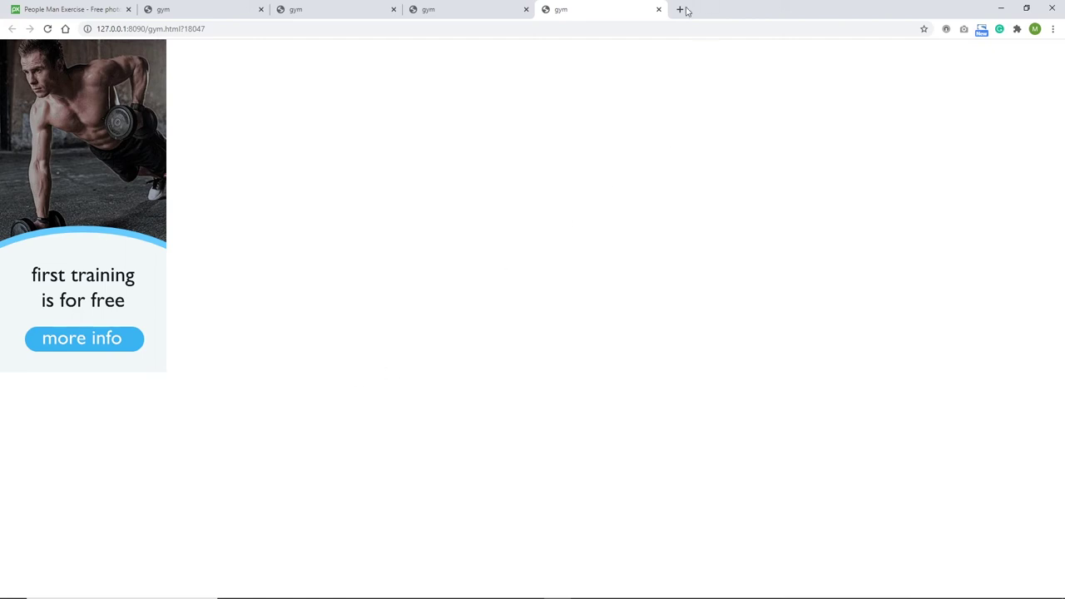
{"action": "left_click", "coordinate": [658, 9]}
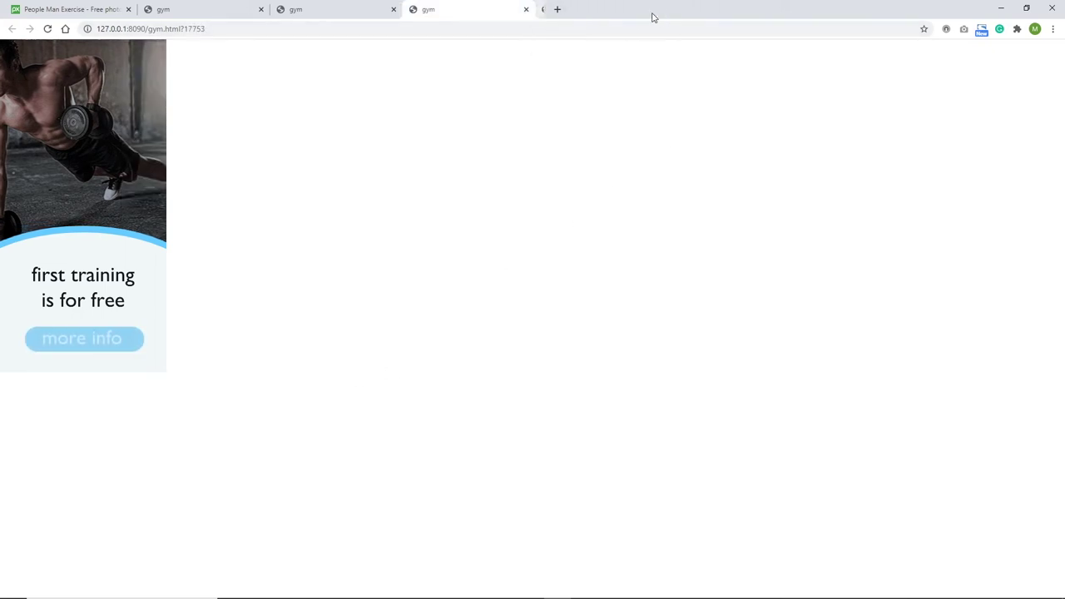
{"action": "left_click", "coordinate": [526, 9]}
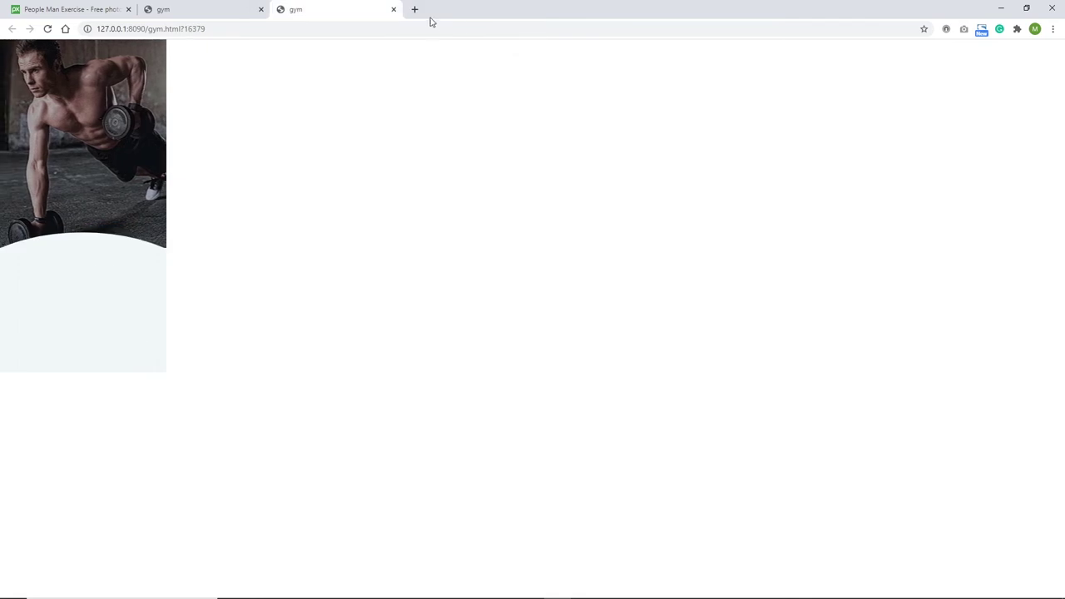
Search Google for "adobe animate loop timeline" in a new browser tab.
{"action": "left_click", "coordinate": [414, 9]}
{"action": "left_click", "coordinate": [452, 231]}
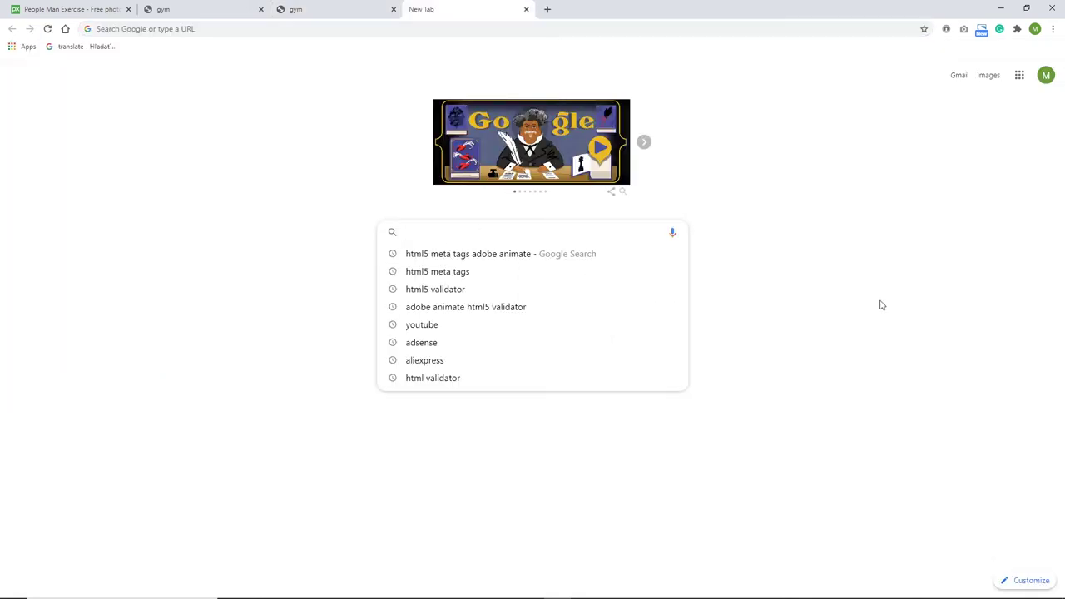
{"action": "type", "text": "adobe an"}
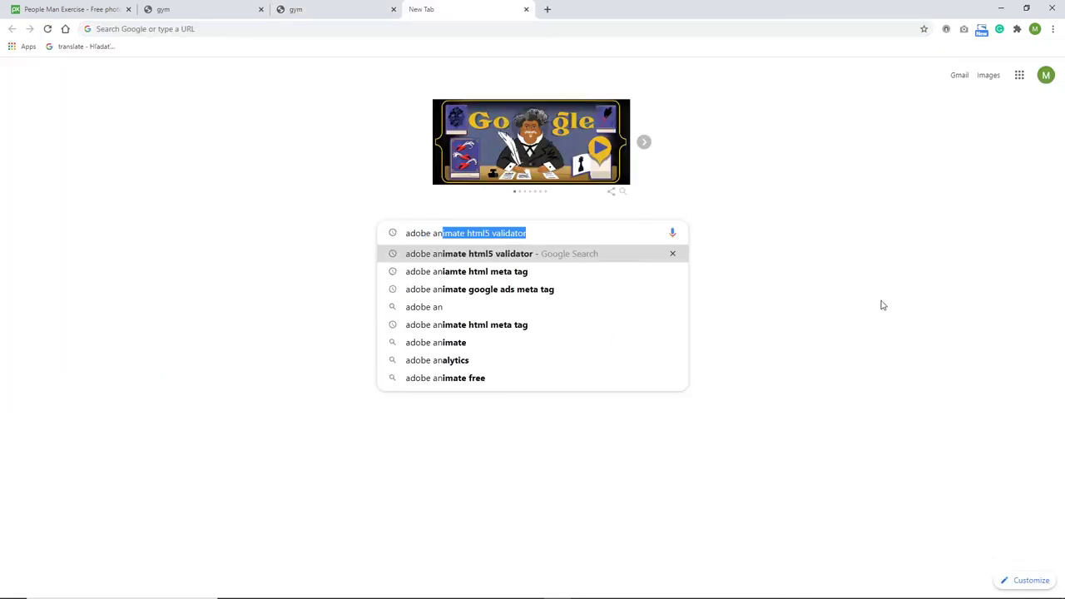
{"action": "type", "text": "imate loop"}
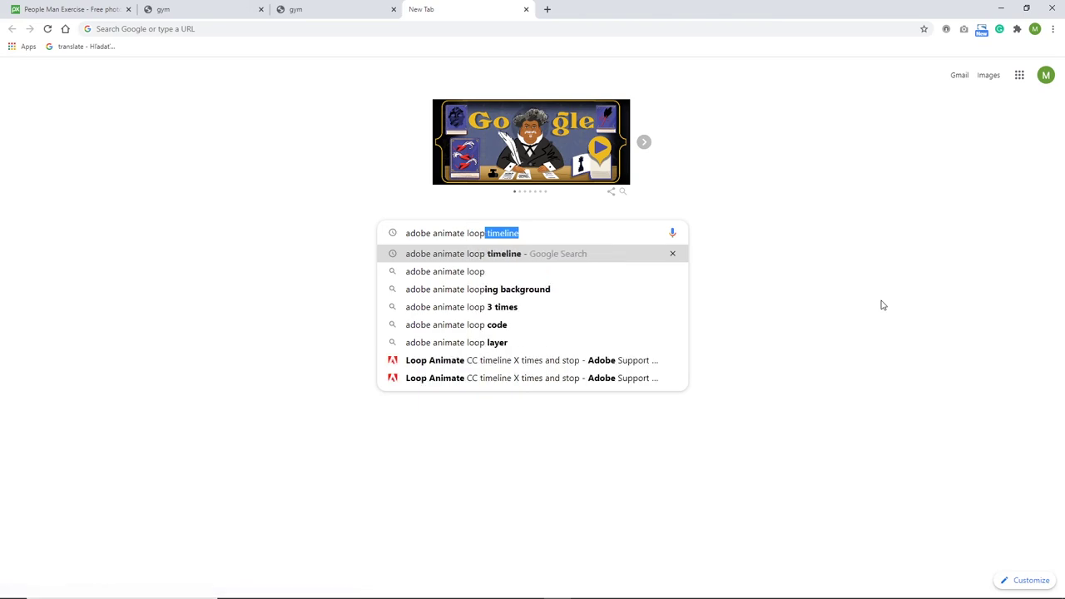
{"action": "type", "text": " timeline"}
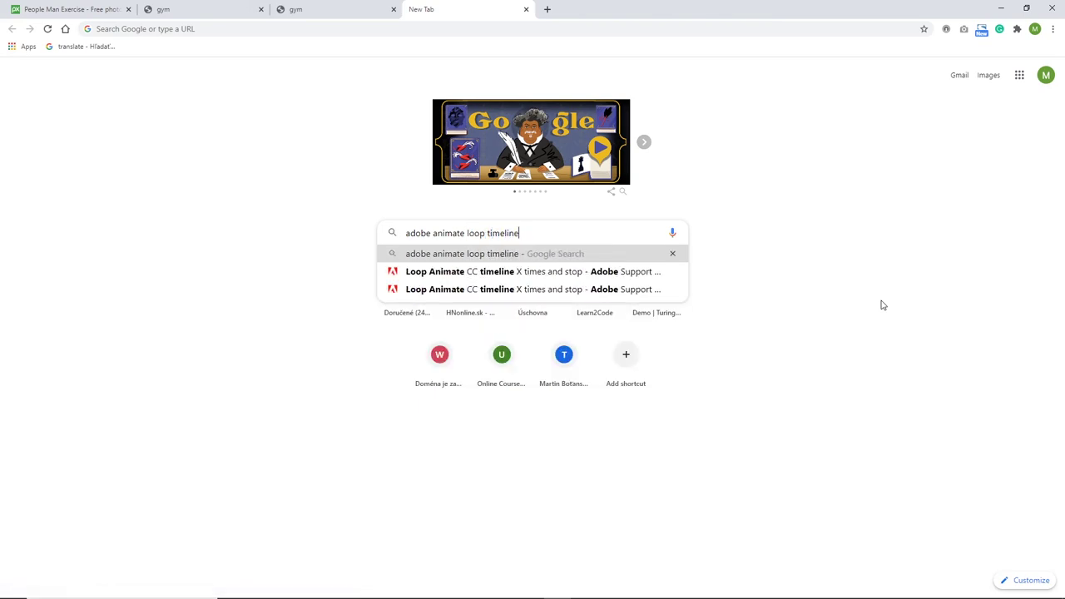
{"action": "key", "text": "Return"}
Find and open the Adobe community thread "Loop Animate CC timeline X times and stop" among the results.
{"action": "scroll", "coordinate": [630, 397], "scroll_direction": "down", "scroll_amount": 2}
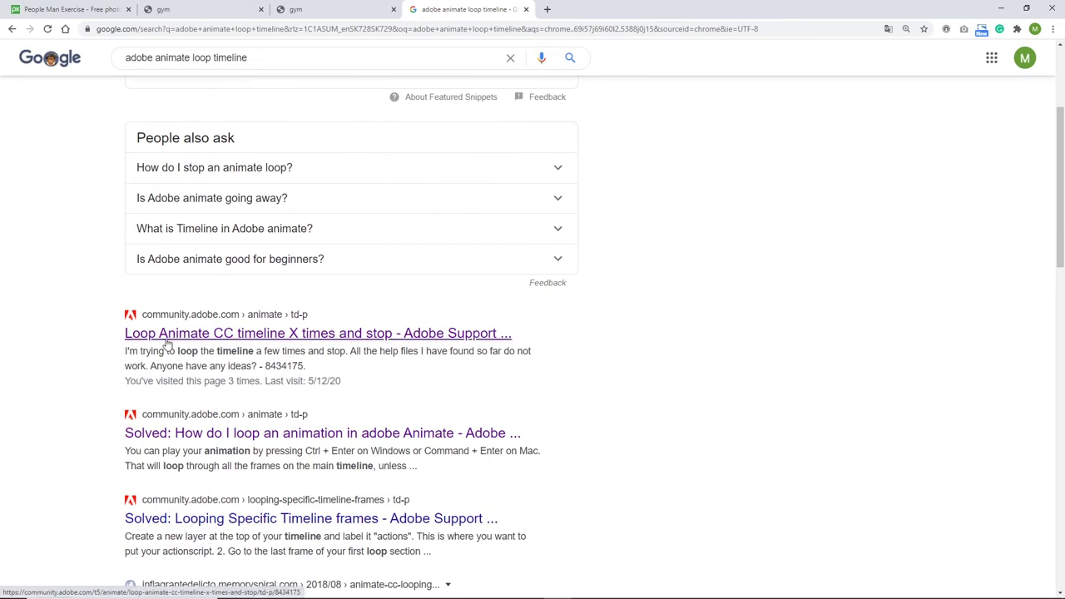
{"action": "scroll", "coordinate": [238, 346], "scroll_direction": "up", "scroll_amount": 1}
{"action": "scroll", "coordinate": [238, 346], "scroll_direction": "up", "scroll_amount": 2}
{"action": "scroll", "coordinate": [312, 297], "scroll_direction": "down", "scroll_amount": 3}
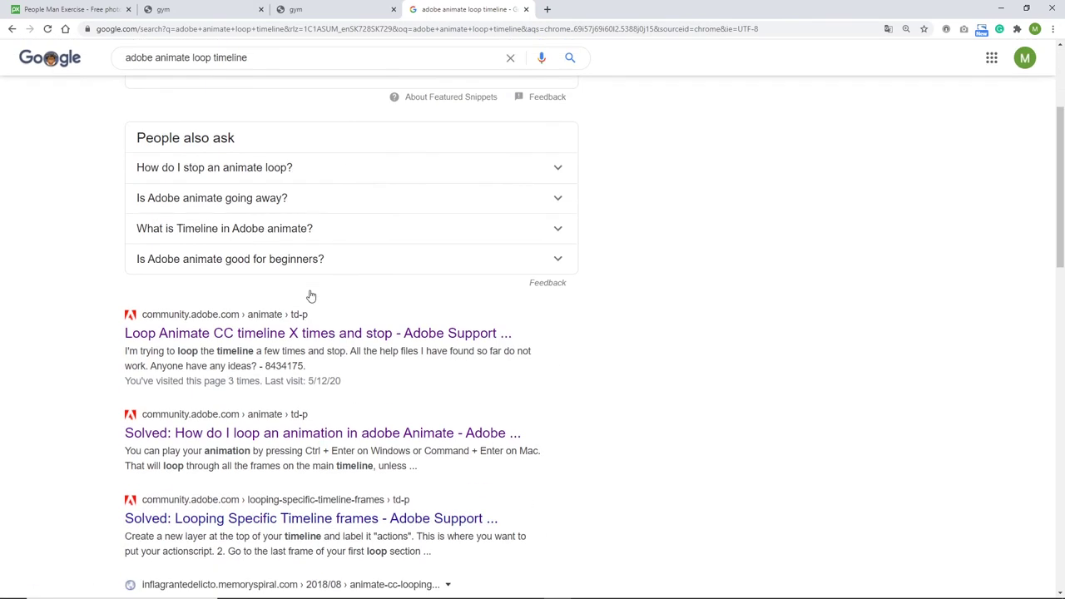
{"action": "left_click", "coordinate": [207, 337]}
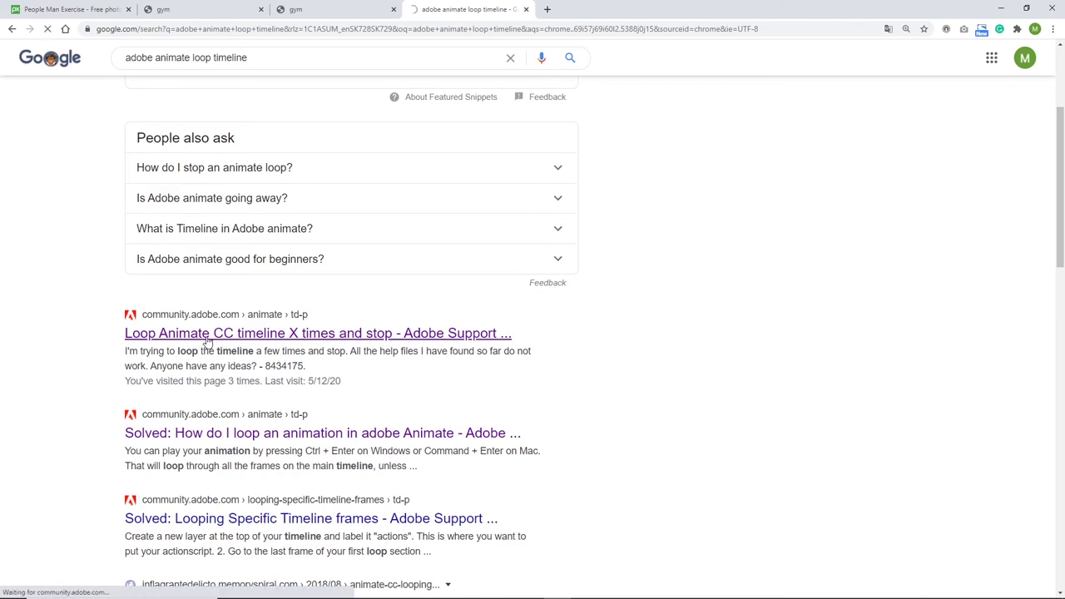
Copy the reply's two-line code using "if (this.looped++ == 3) this.stop();" and return to the timeline in Animate.
{"action": "scroll", "coordinate": [208, 339], "scroll_direction": "down", "scroll_amount": 5}
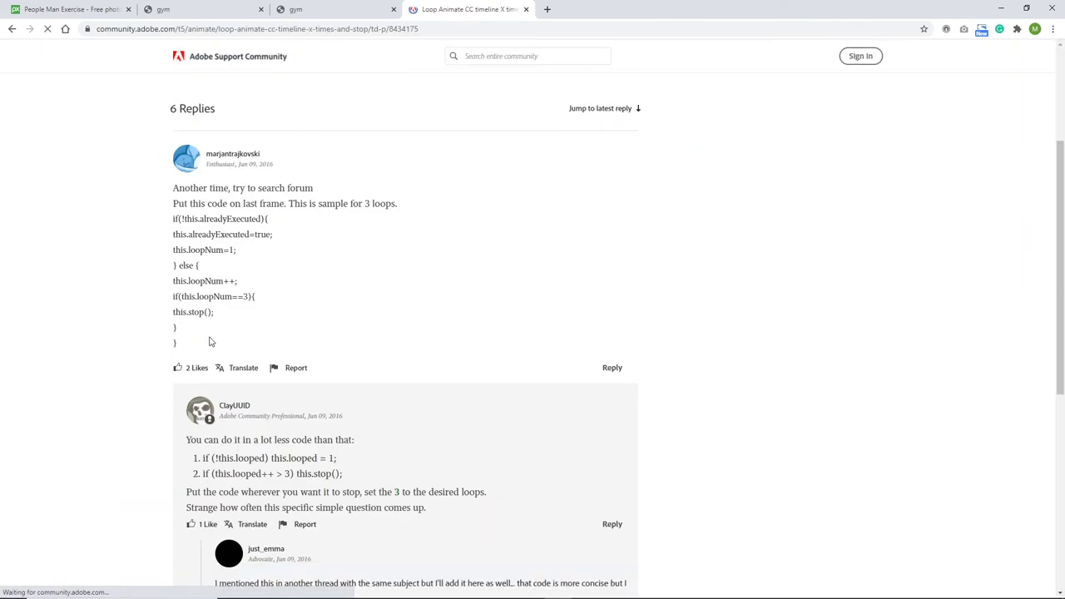
{"action": "scroll", "coordinate": [349, 270], "scroll_direction": "down", "scroll_amount": 2}
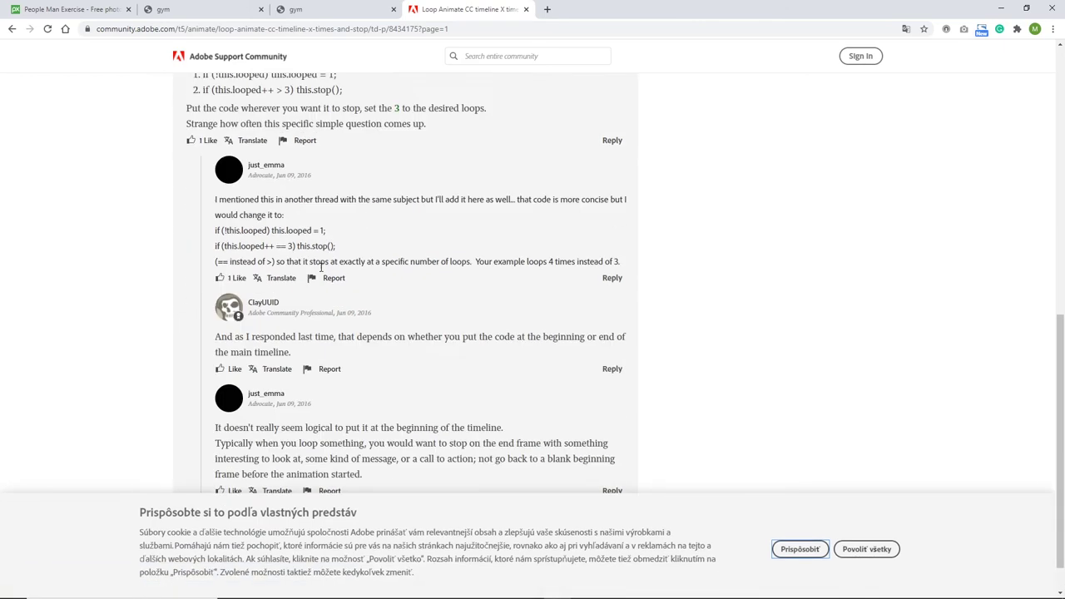
{"action": "left_click_drag", "start_coordinate": [340, 232], "coordinate": [216, 216]}
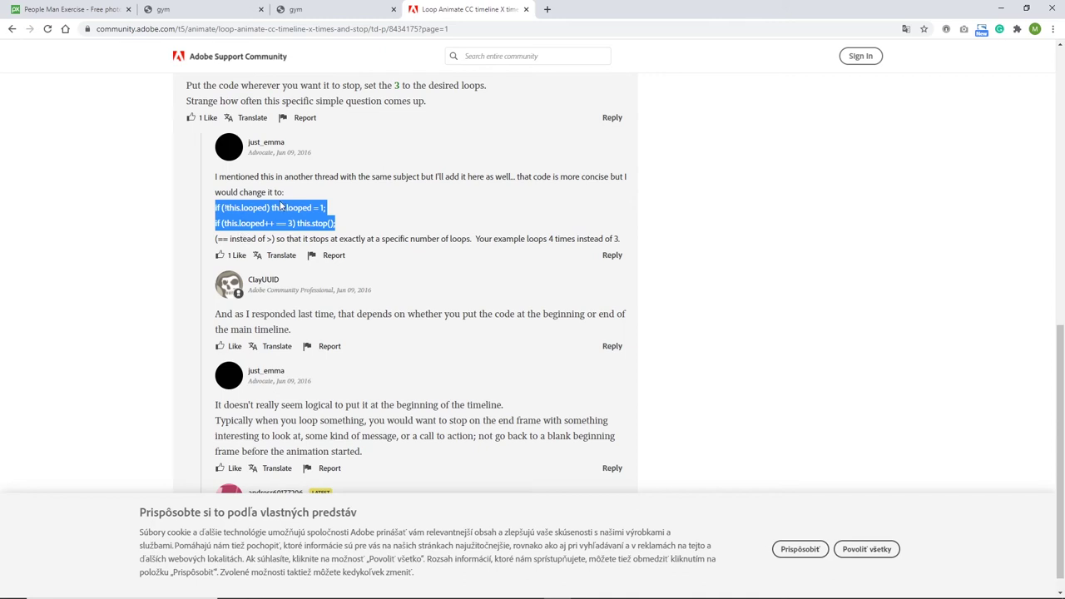
{"action": "left_click", "coordinate": [1000, 10]}
{"action": "left_click", "coordinate": [15, 473]}
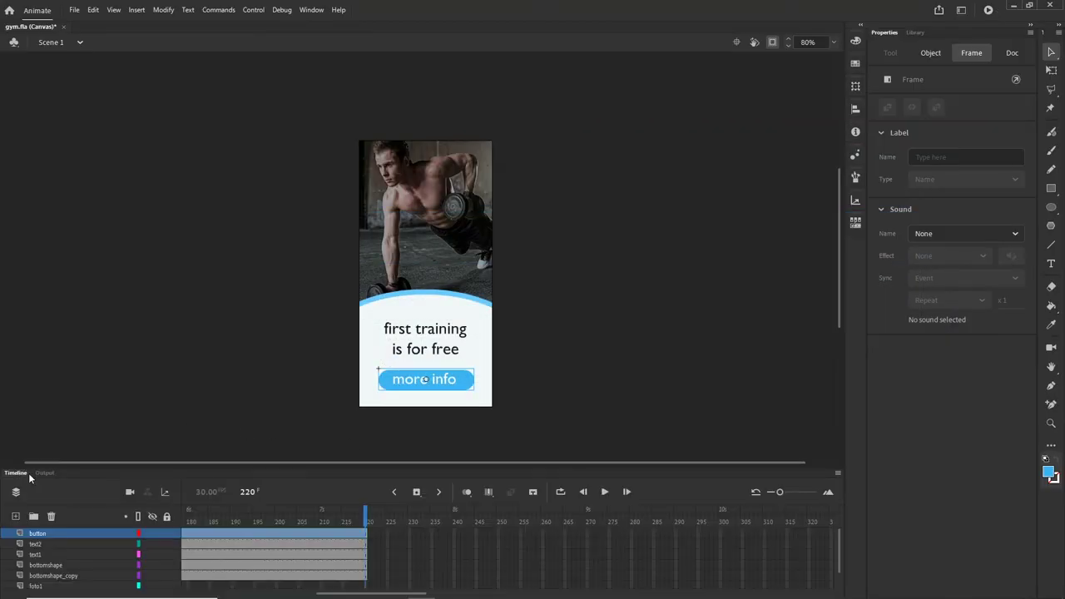
Enable Loop Timeline in the document's publish settings and accept the change.
{"action": "left_click", "coordinate": [72, 11]}
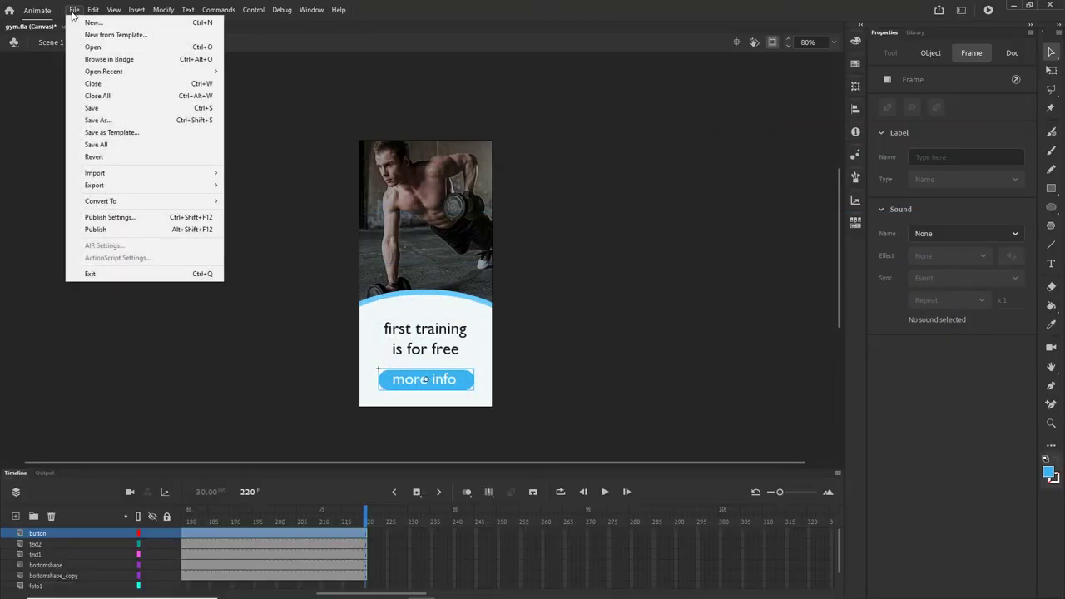
{"action": "left_click", "coordinate": [111, 217]}
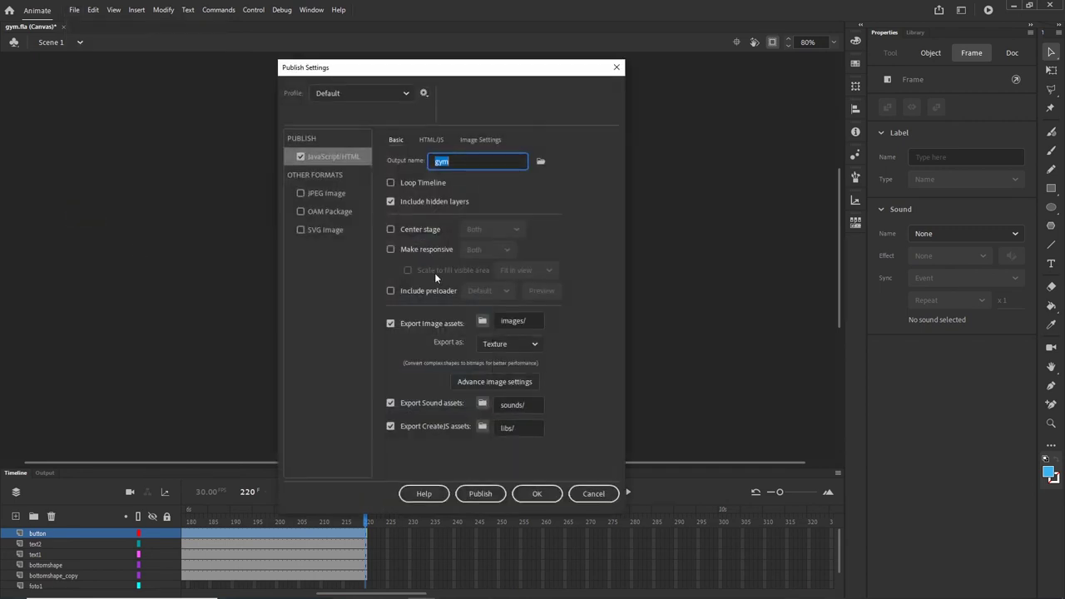
{"action": "left_click", "coordinate": [390, 182]}
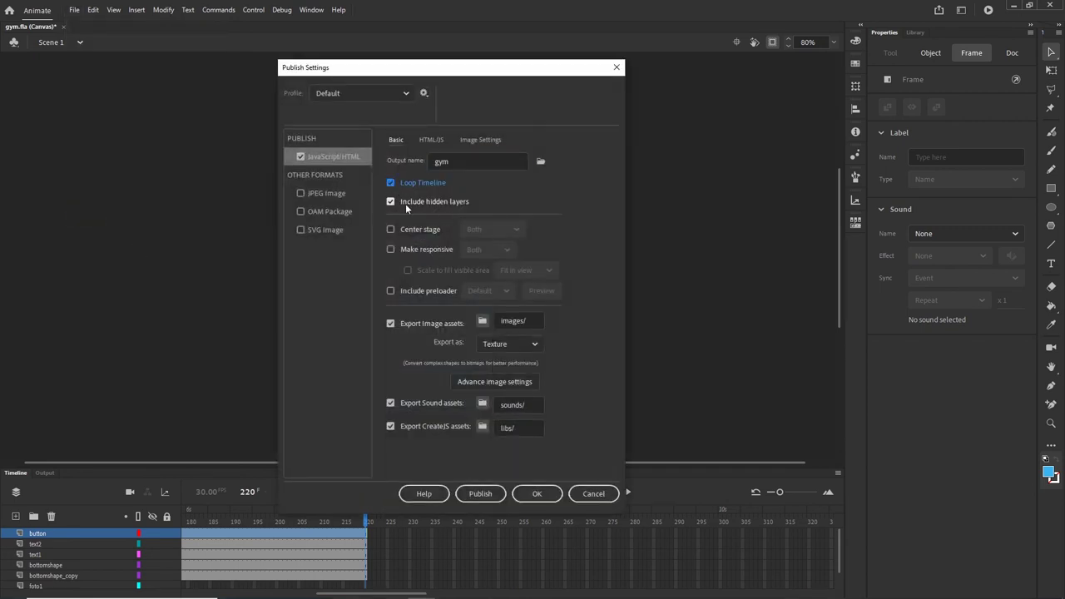
{"action": "left_click", "coordinate": [538, 494]}
Add a new layer above the button layer and name it "code".
{"action": "left_click_drag", "start_coordinate": [371, 595], "coordinate": [187, 571]}
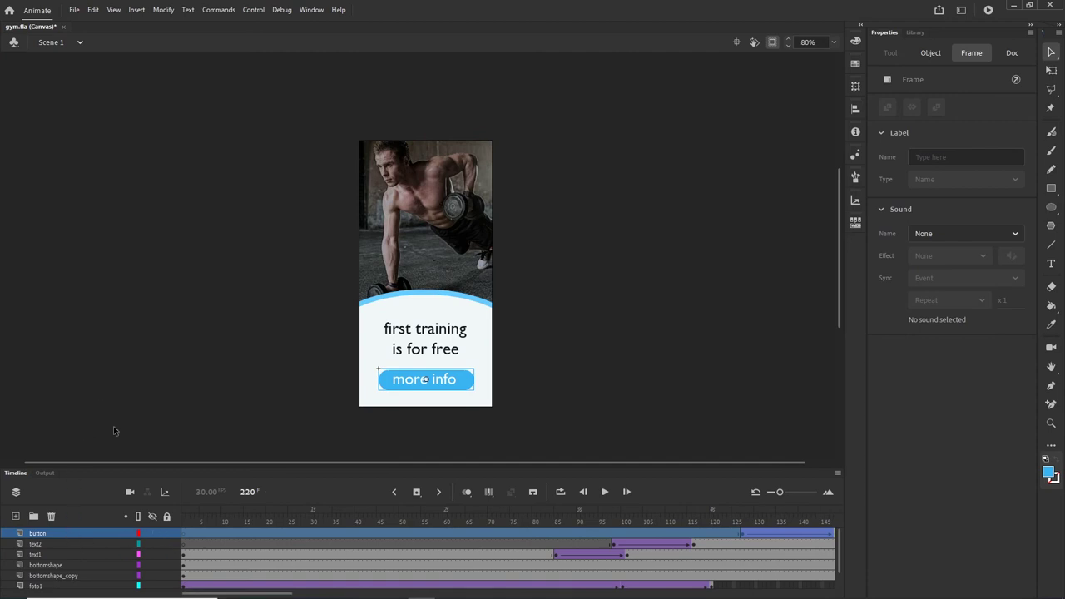
{"action": "left_click", "coordinate": [16, 518]}
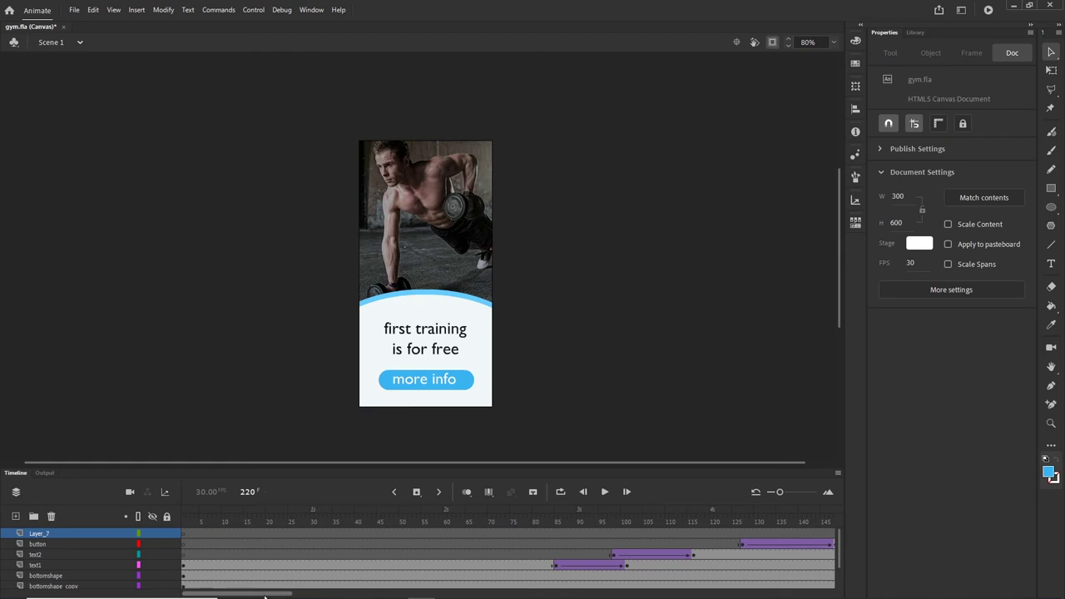
{"action": "left_click_drag", "start_coordinate": [265, 596], "coordinate": [192, 595]}
{"action": "double_click", "coordinate": [50, 534]}
{"action": "type", "text": "co"}
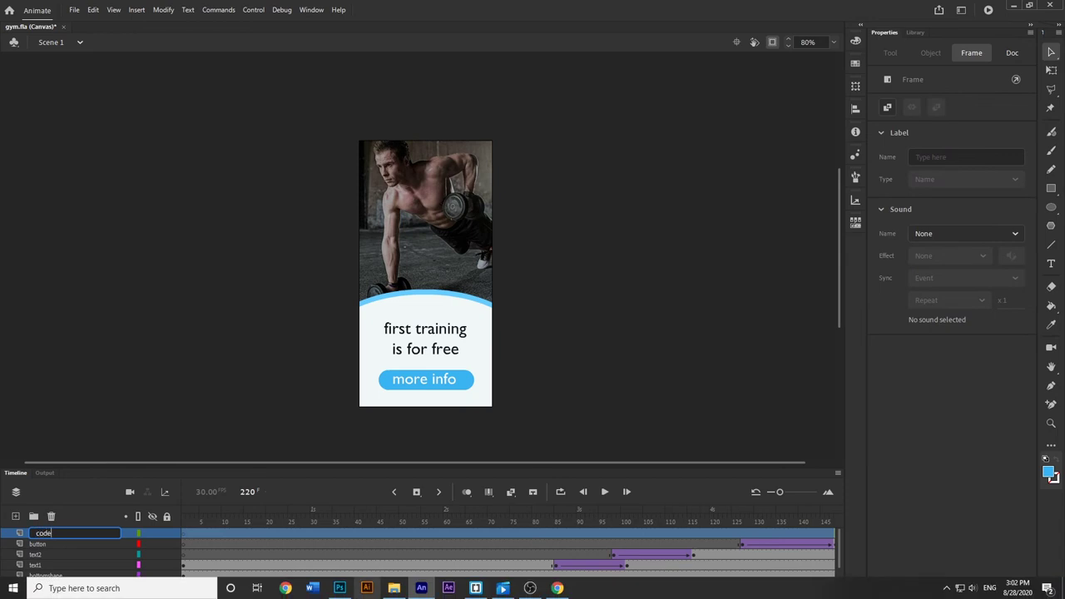
{"action": "type", "text": "de"}
{"action": "left_click", "coordinate": [244, 430]}
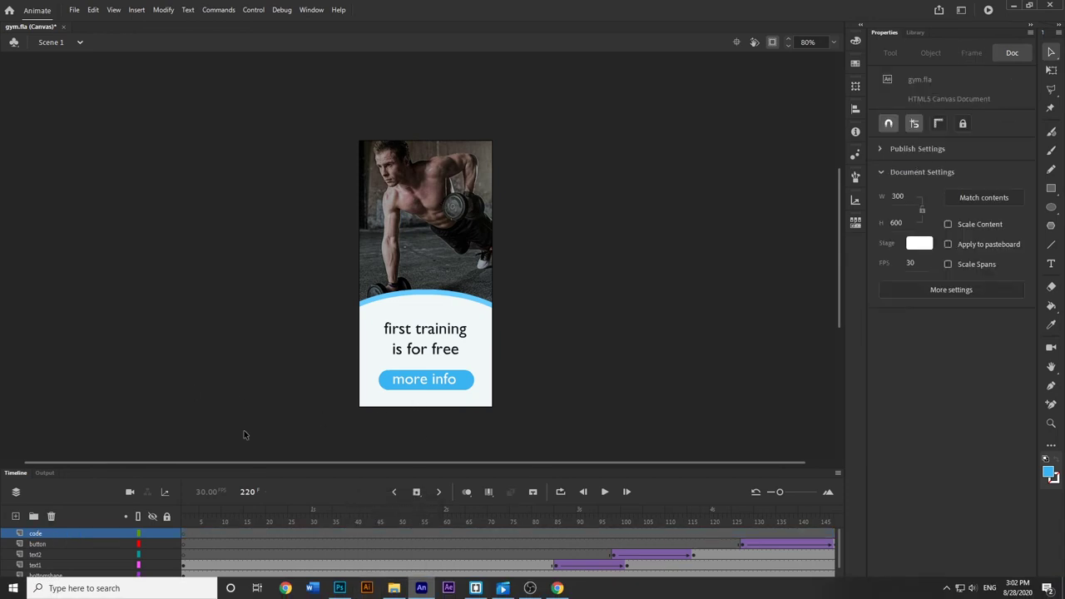
Add the script this.stop() to frame 1 of the code layer and collapse the script editor.
{"action": "left_click", "coordinate": [182, 535]}
{"action": "right_click", "coordinate": [184, 534]}
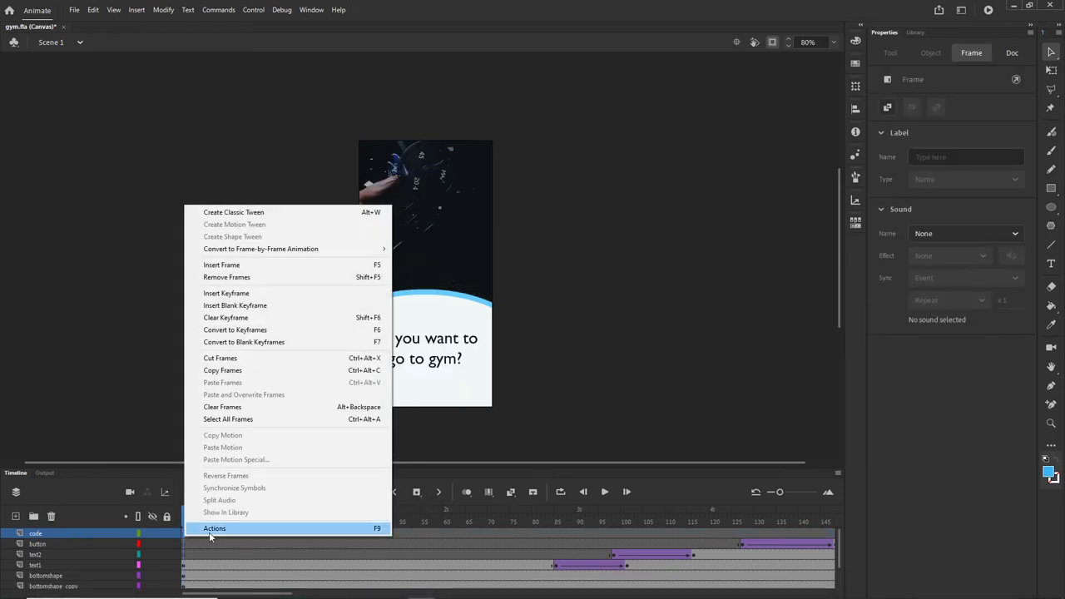
{"action": "left_click", "coordinate": [209, 532]}
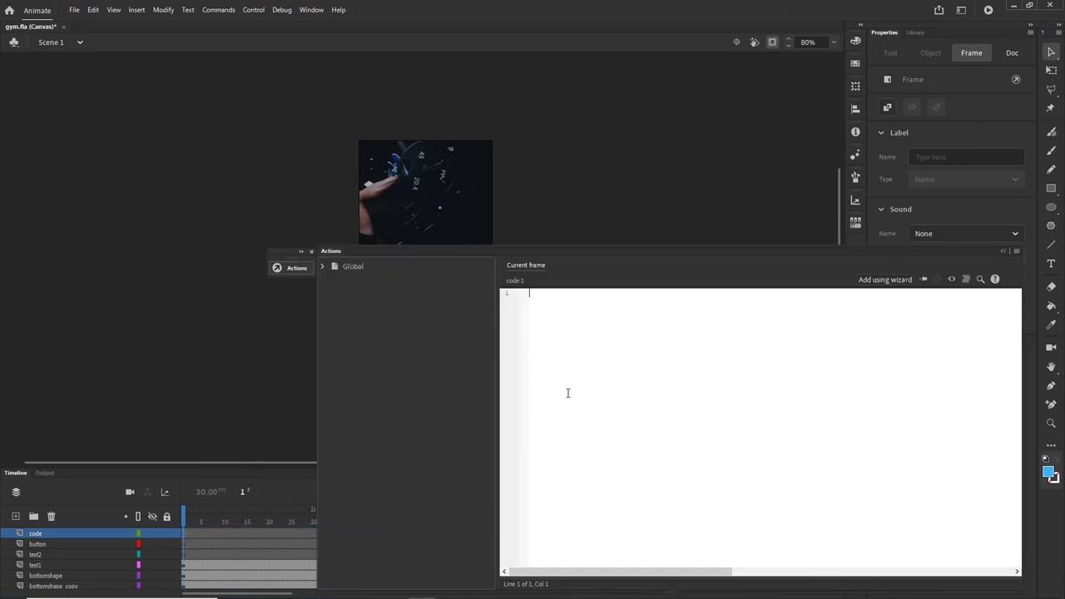
{"action": "left_click_drag", "start_coordinate": [660, 254], "coordinate": [571, 212]}
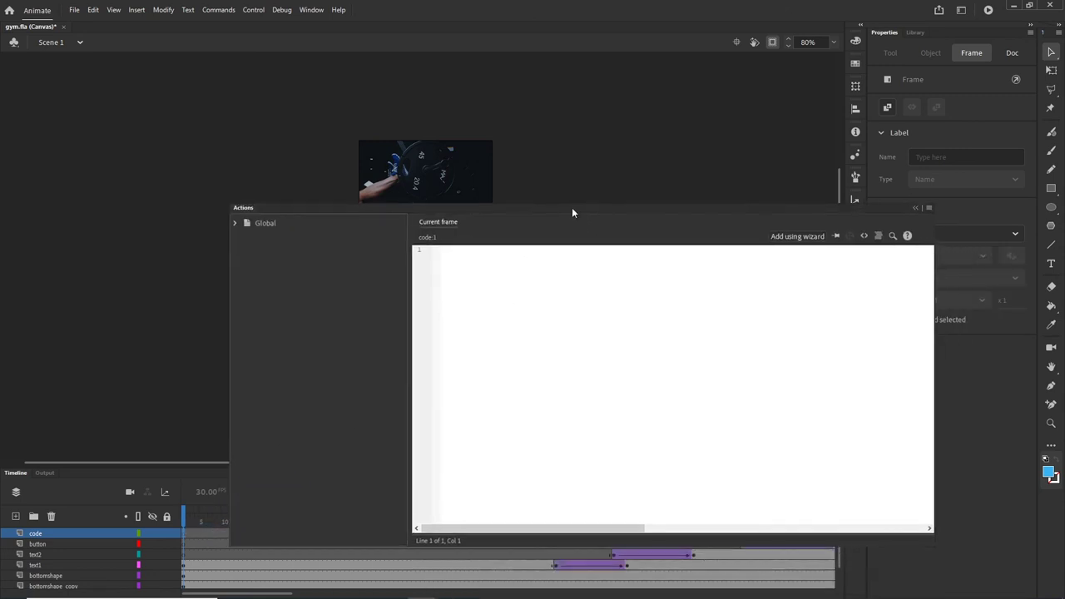
{"action": "type", "text": "th"}
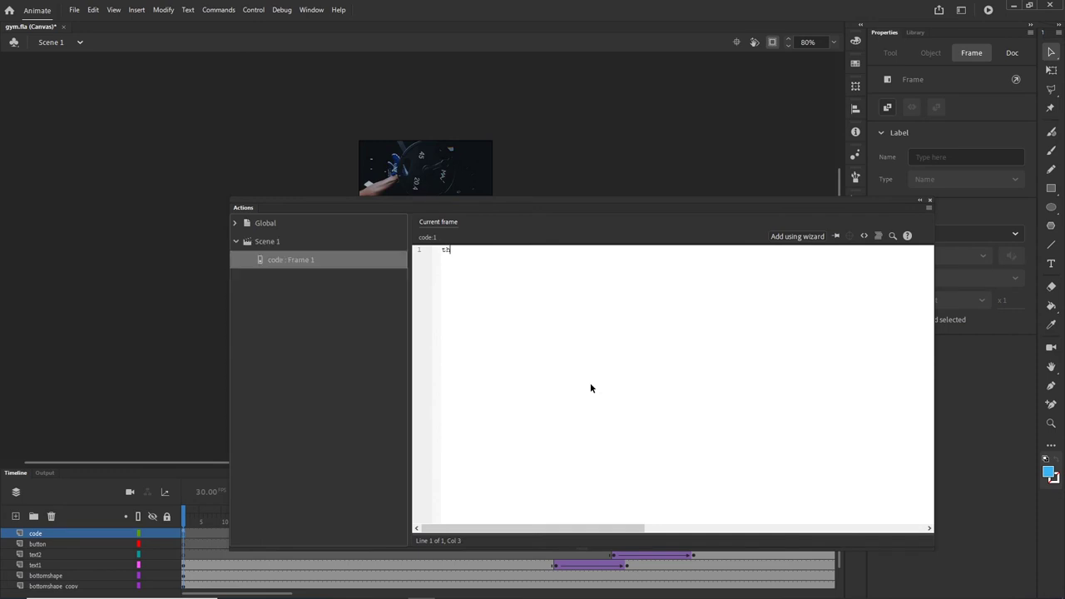
{"action": "type", "text": "is.stop"}
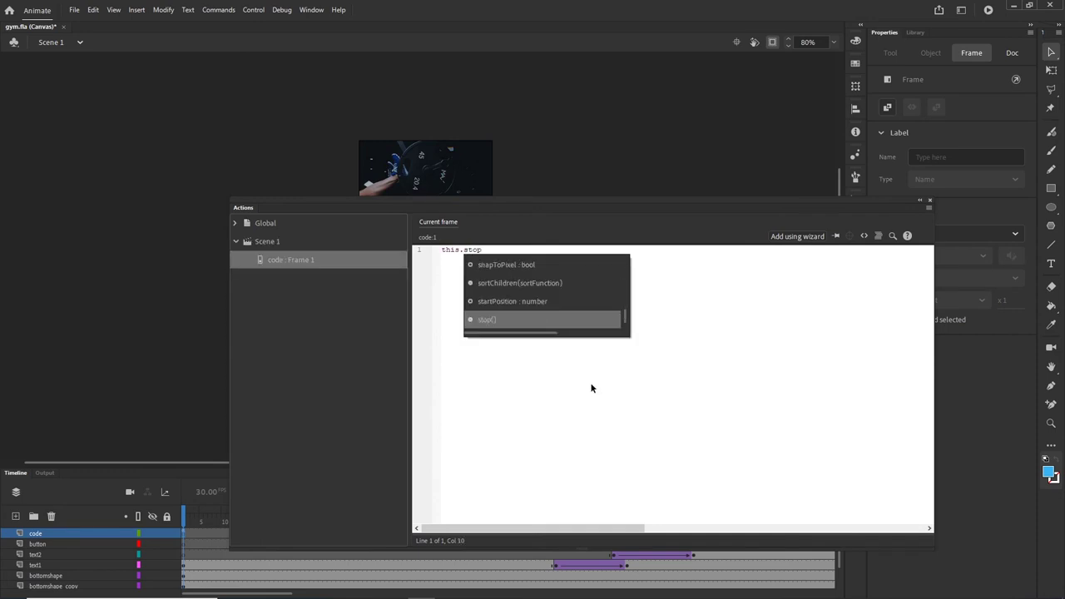
{"action": "key", "text": "Return"}
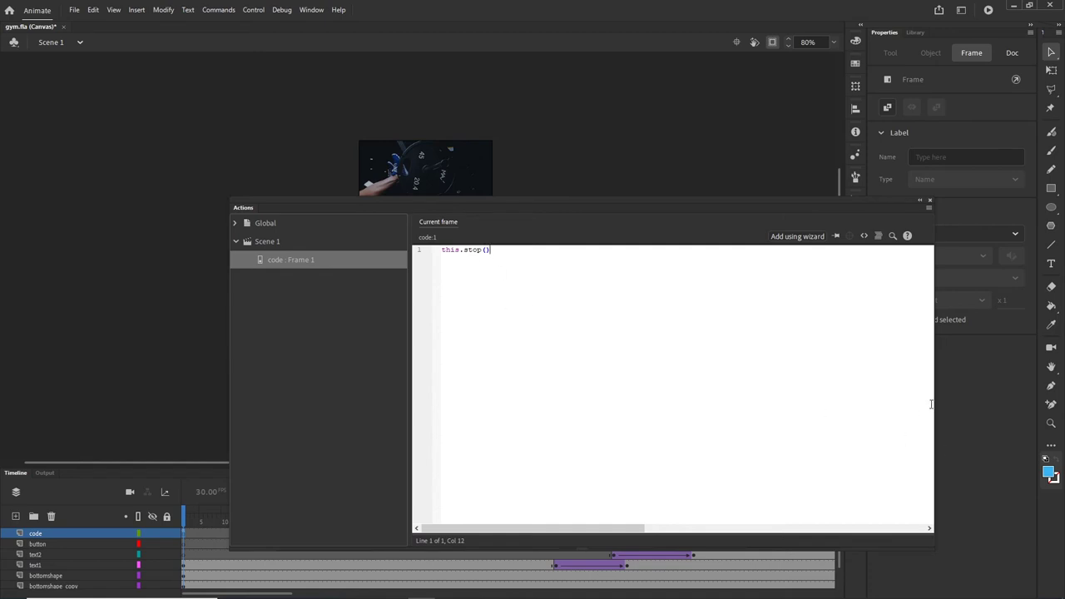
{"action": "left_click", "coordinate": [919, 200]}
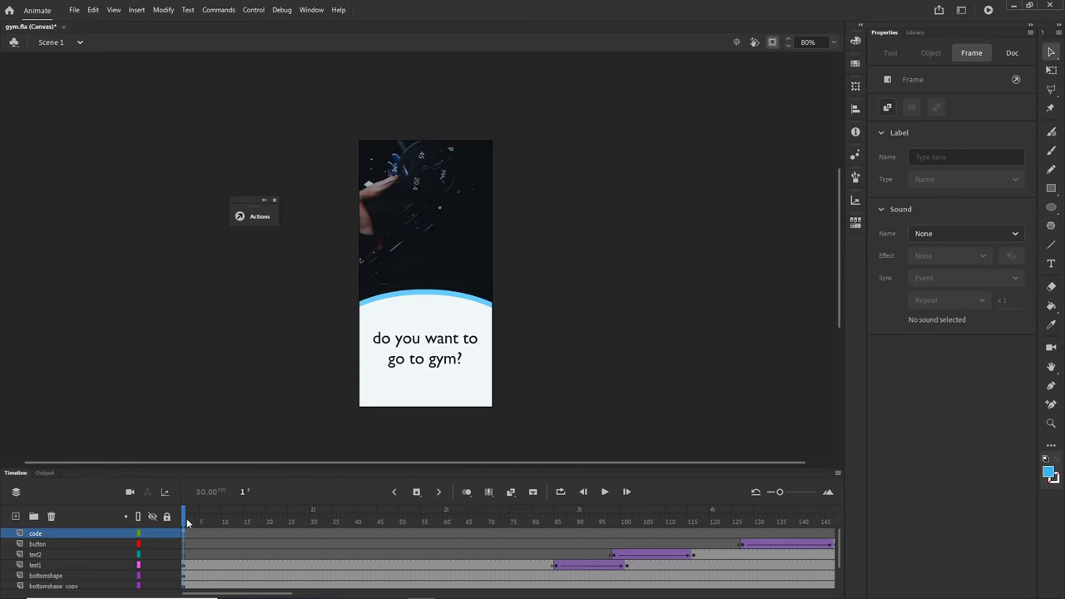
Scrub the first frames, test the banner in the browser and return to the timeline in Animate.
{"action": "left_click_drag", "start_coordinate": [187, 522], "coordinate": [270, 521]}
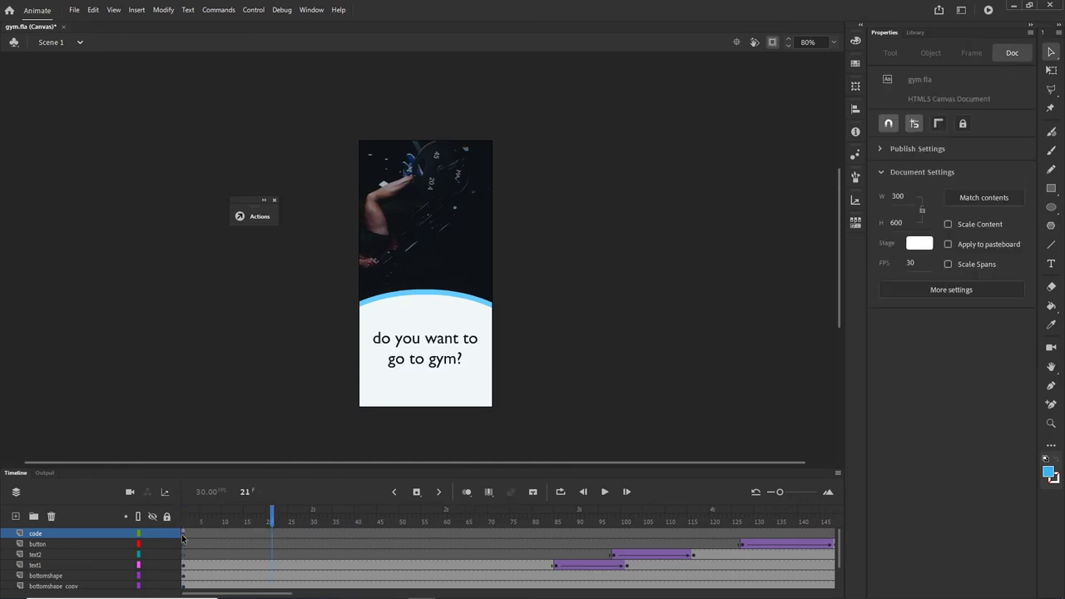
{"action": "left_click", "coordinate": [184, 534]}
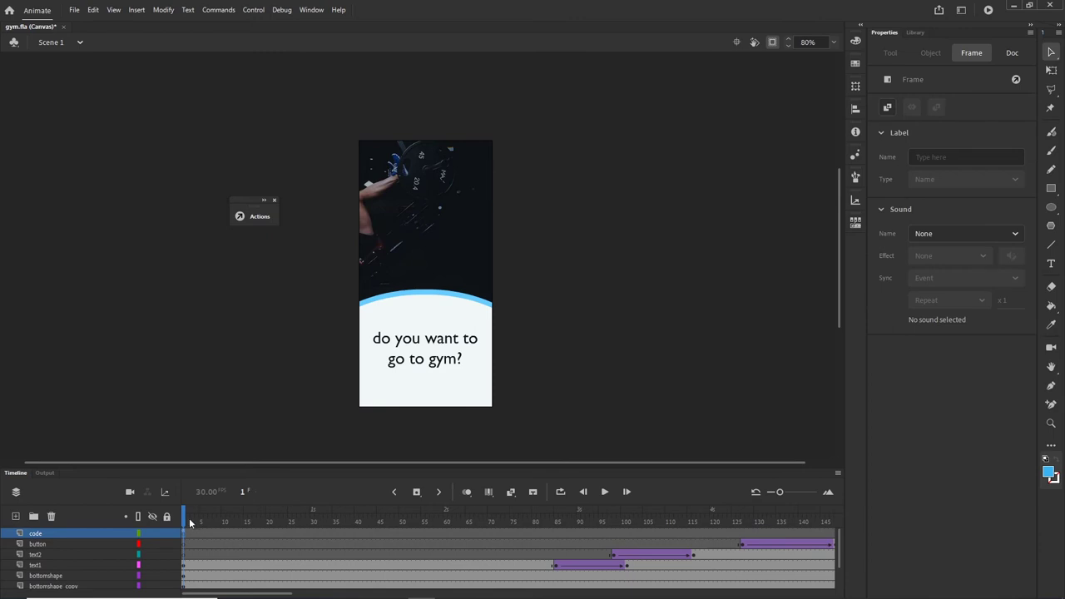
{"action": "left_click_drag", "start_coordinate": [189, 521], "coordinate": [242, 522]}
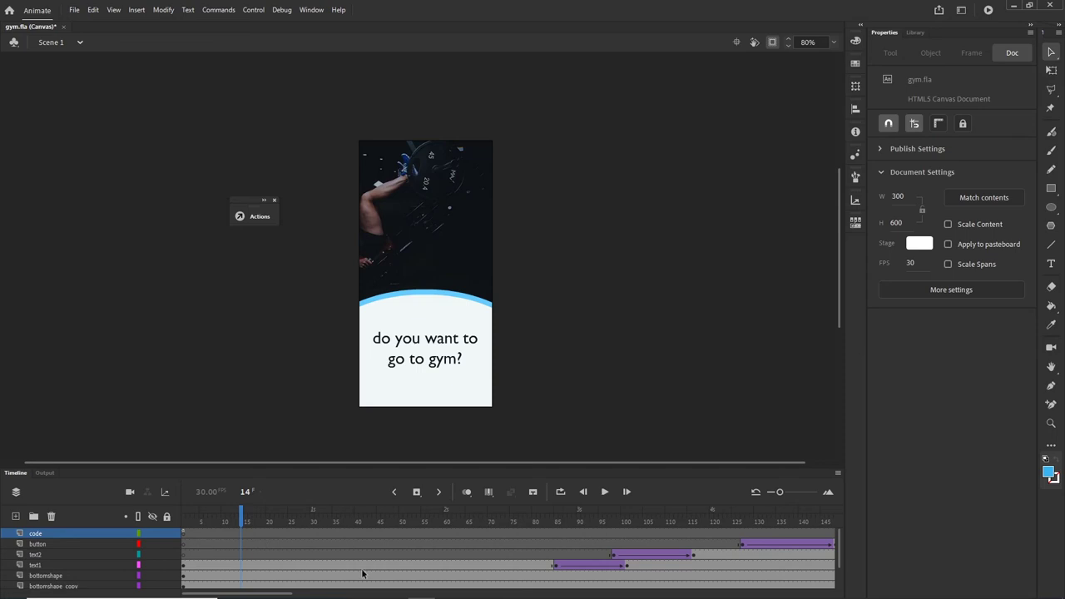
{"action": "key", "text": "ctrl+Return"}
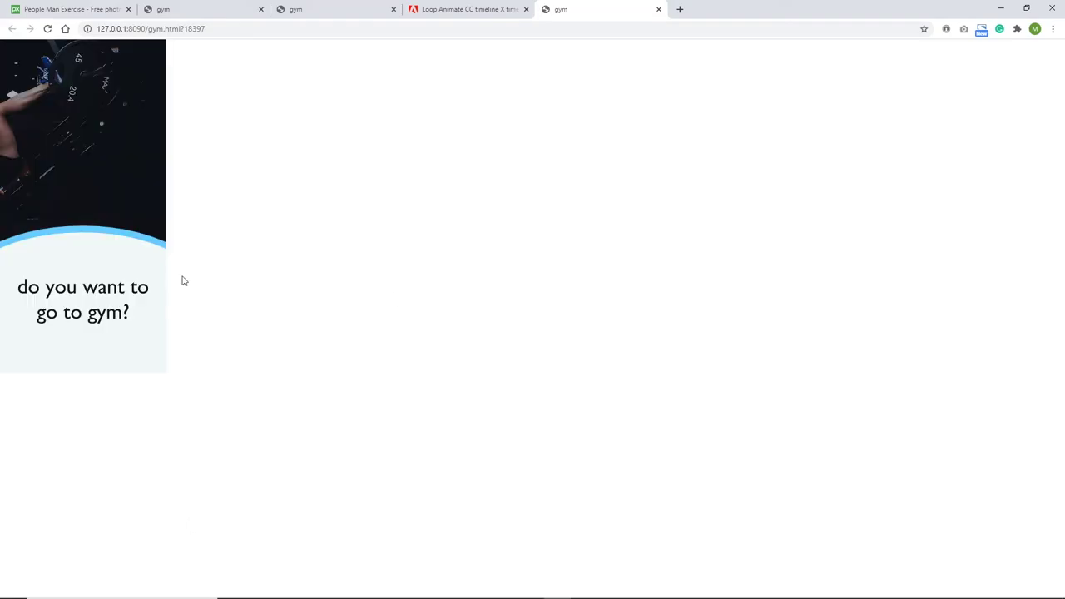
{"action": "left_click", "coordinate": [1002, 8]}
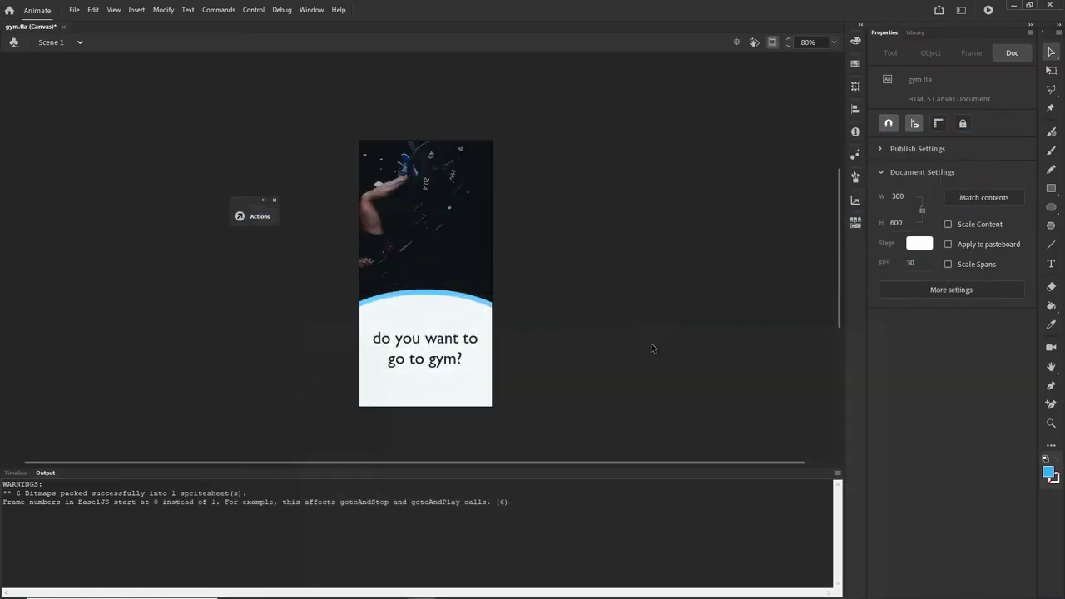
{"action": "left_click", "coordinate": [16, 472]}
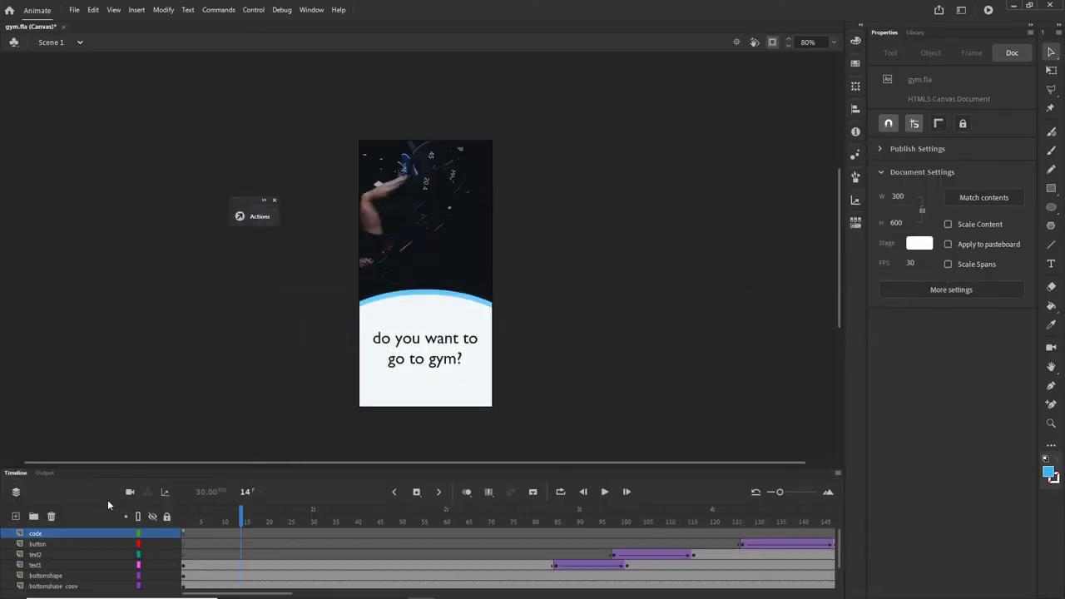
Move the scripted keyframe of the code layer from frame 1 to the last frame, 220.
{"action": "left_click", "coordinate": [182, 532]}
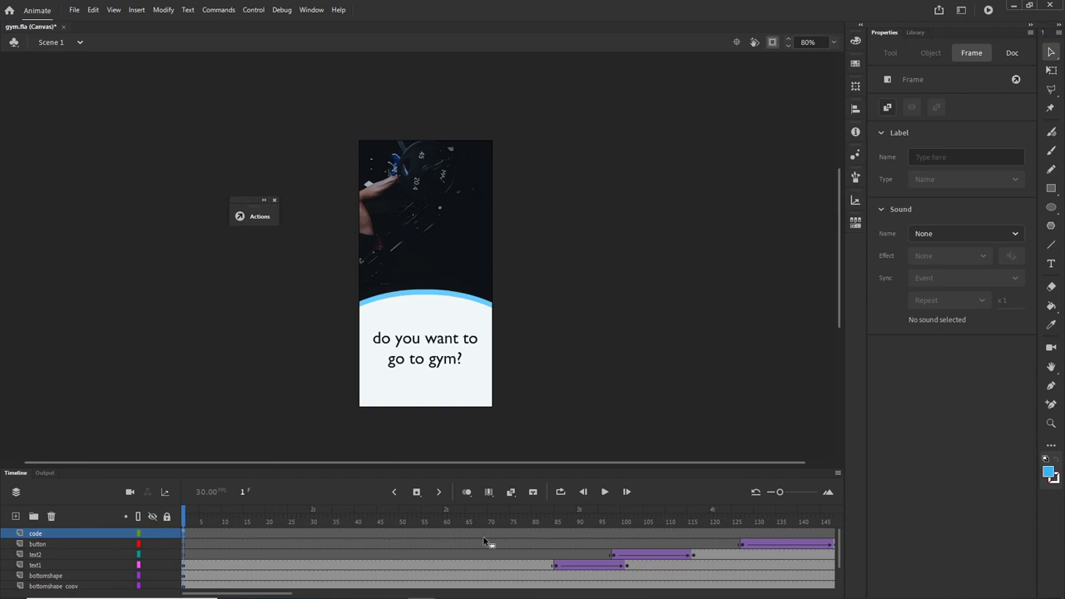
{"action": "scroll", "coordinate": [827, 532], "scroll_direction": "right", "scroll_amount": 6}
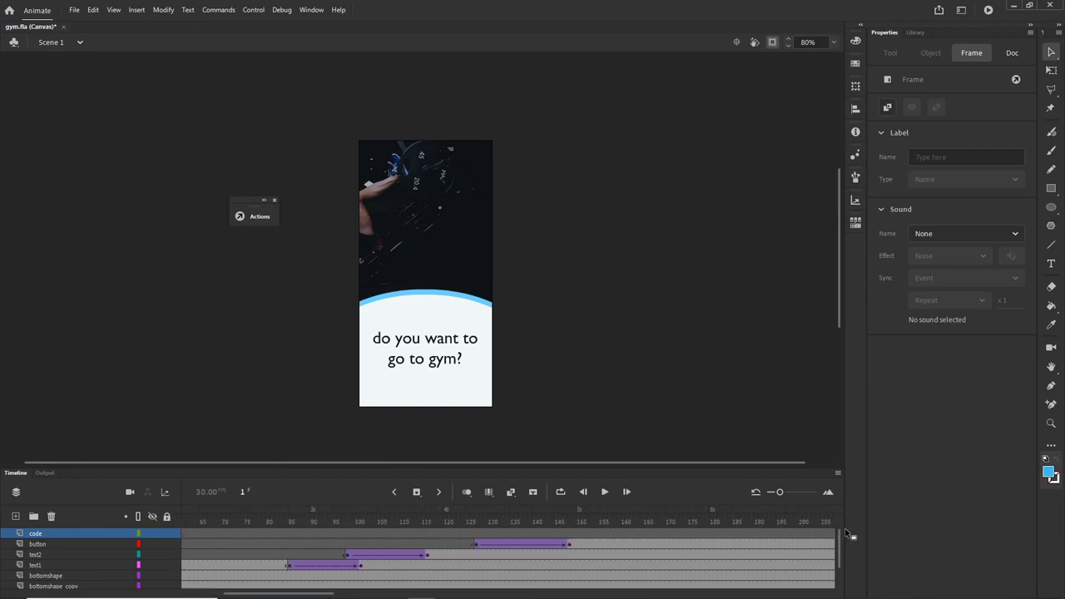
{"action": "scroll", "coordinate": [848, 534], "scroll_direction": "right", "scroll_amount": 4}
{"action": "left_click", "coordinate": [712, 543]}
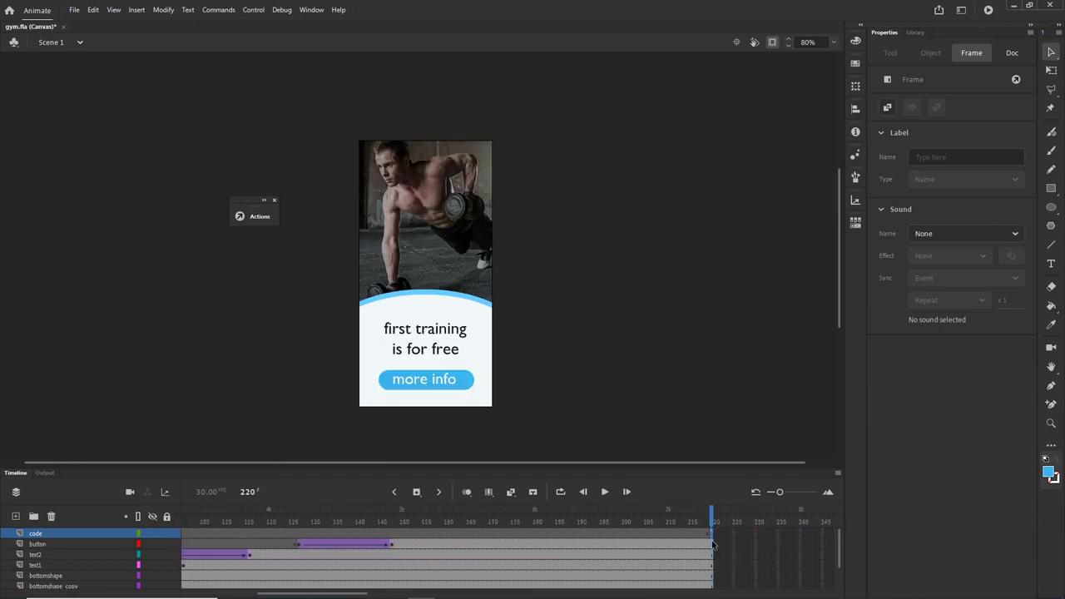
{"action": "left_click_drag", "start_coordinate": [711, 508], "coordinate": [823, 542]}
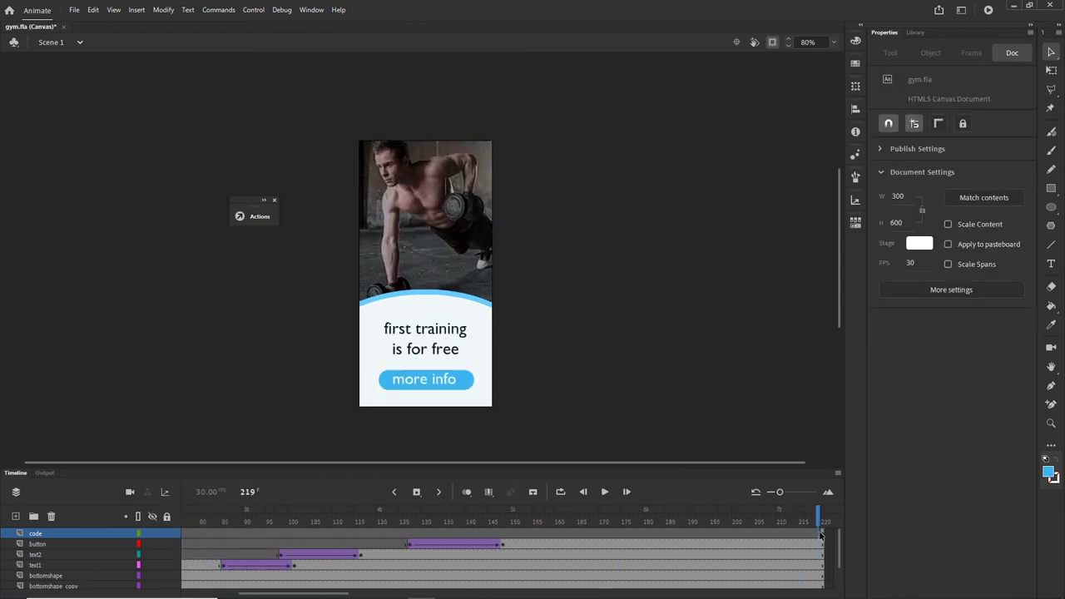
{"action": "left_click", "coordinate": [821, 537]}
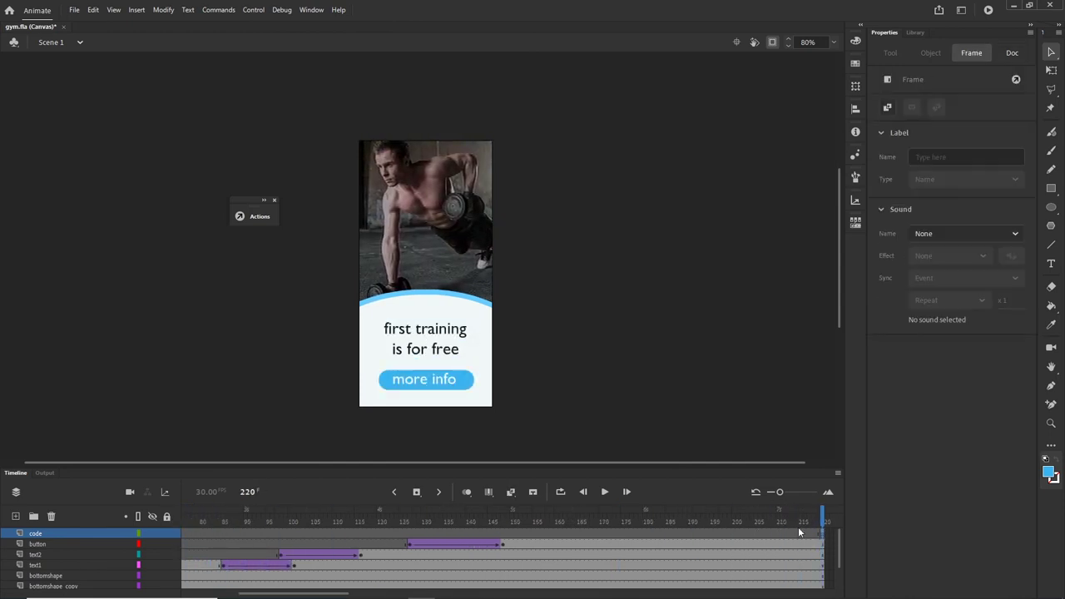
Check the Loop Timeline option in the publish settings and leave them without changes.
{"action": "left_click", "coordinate": [74, 10]}
{"action": "left_click", "coordinate": [94, 218]}
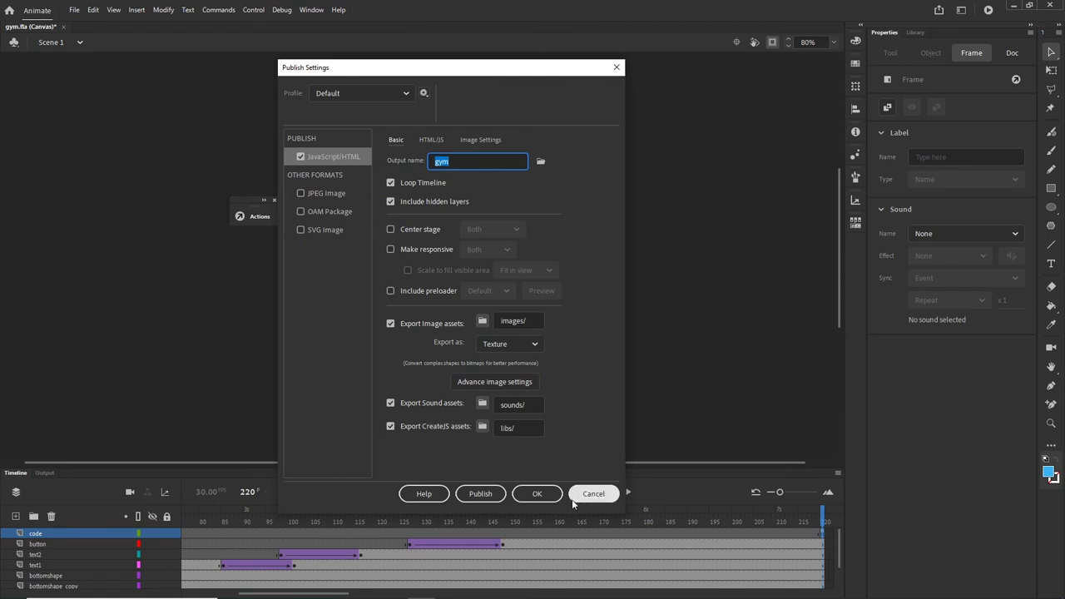
{"action": "left_click", "coordinate": [594, 495]}
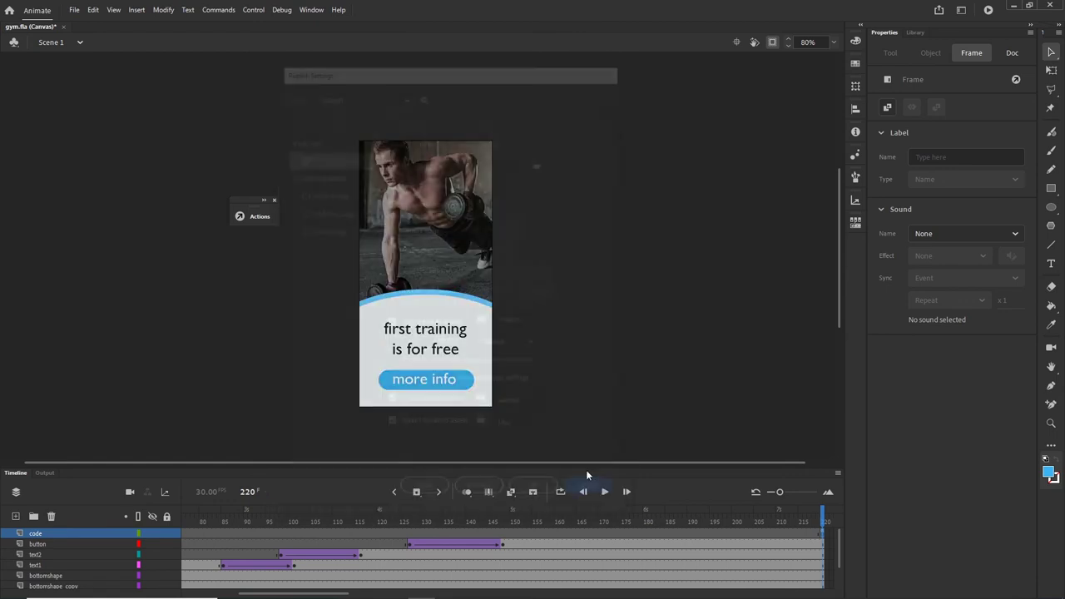
Replace the code layer's frame 220 script with the copied loop code, using "if (this.looped++ == 2) this.stop();", and collapse the script editor.
{"action": "left_click", "coordinate": [797, 521]}
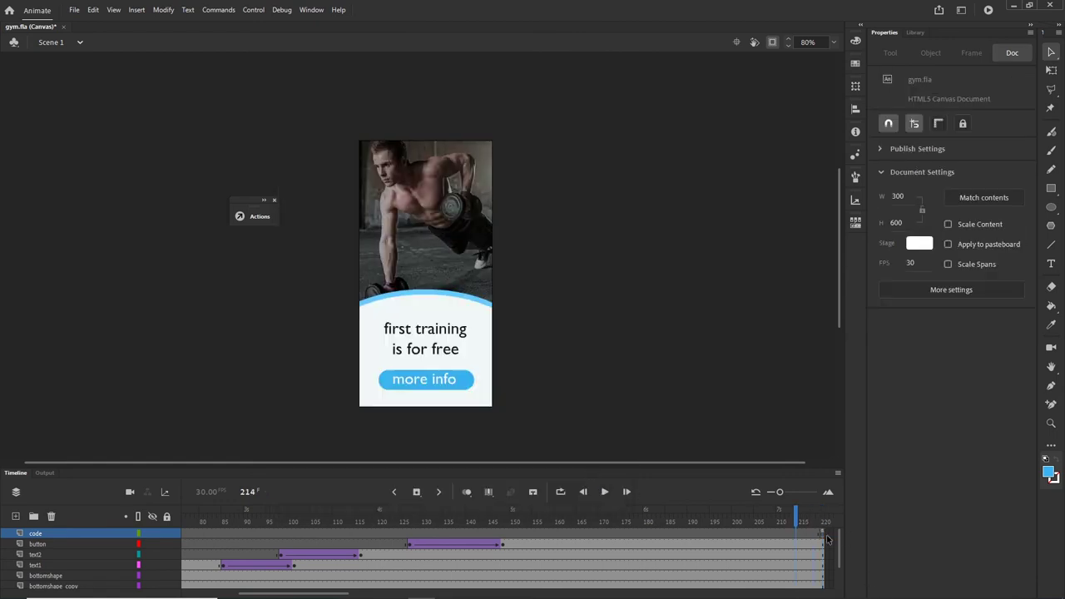
{"action": "left_click", "coordinate": [823, 533]}
{"action": "right_click", "coordinate": [823, 534]}
{"action": "left_click", "coordinate": [833, 522]}
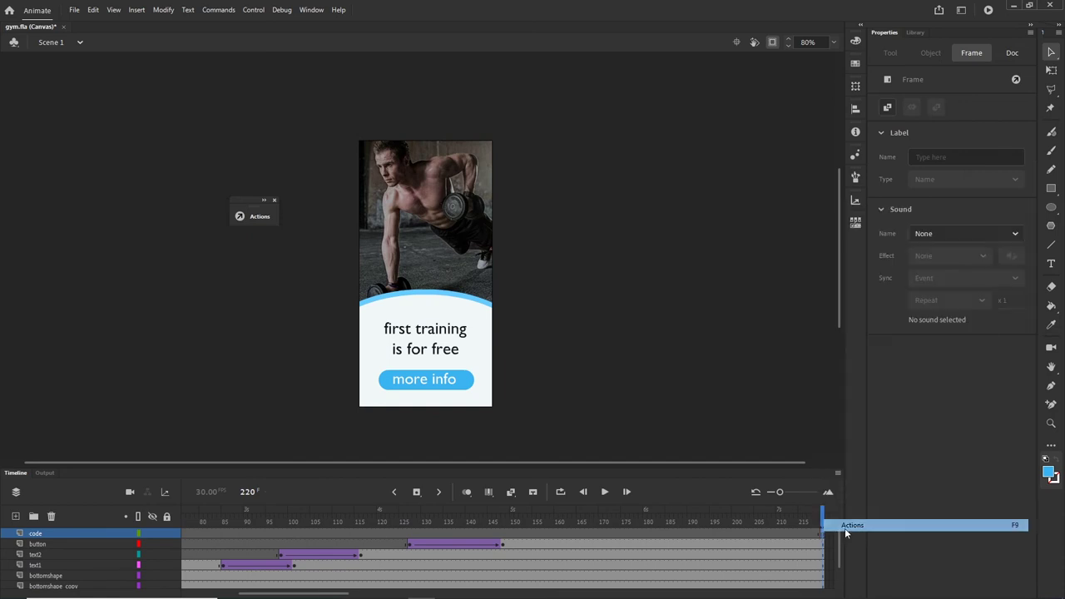
{"action": "left_click_drag", "start_coordinate": [122, 215], "coordinate": [594, 139]}
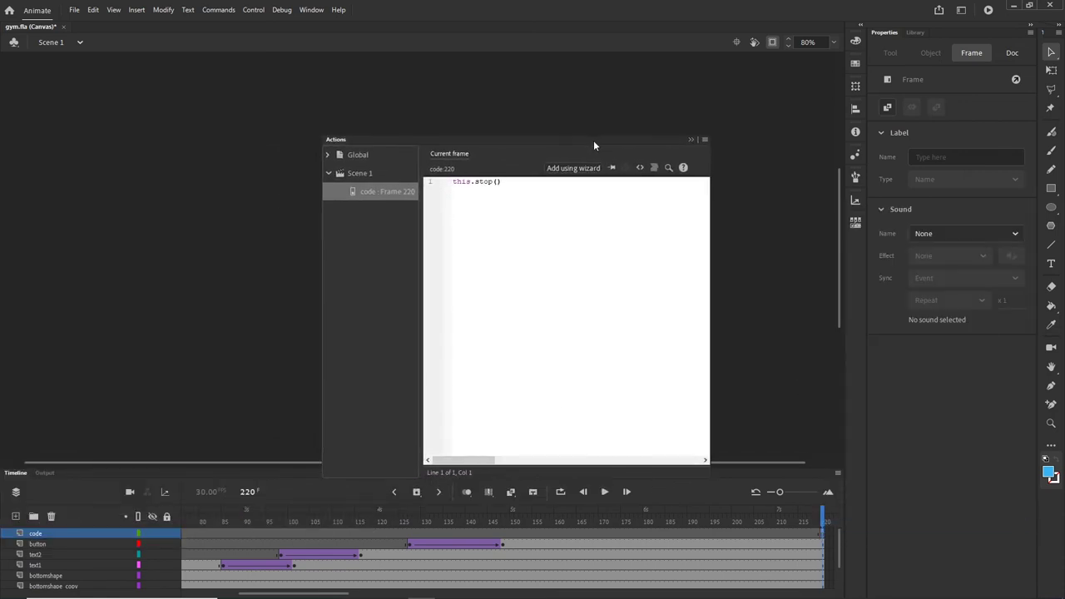
{"action": "left_click_drag", "start_coordinate": [592, 187], "coordinate": [427, 178]}
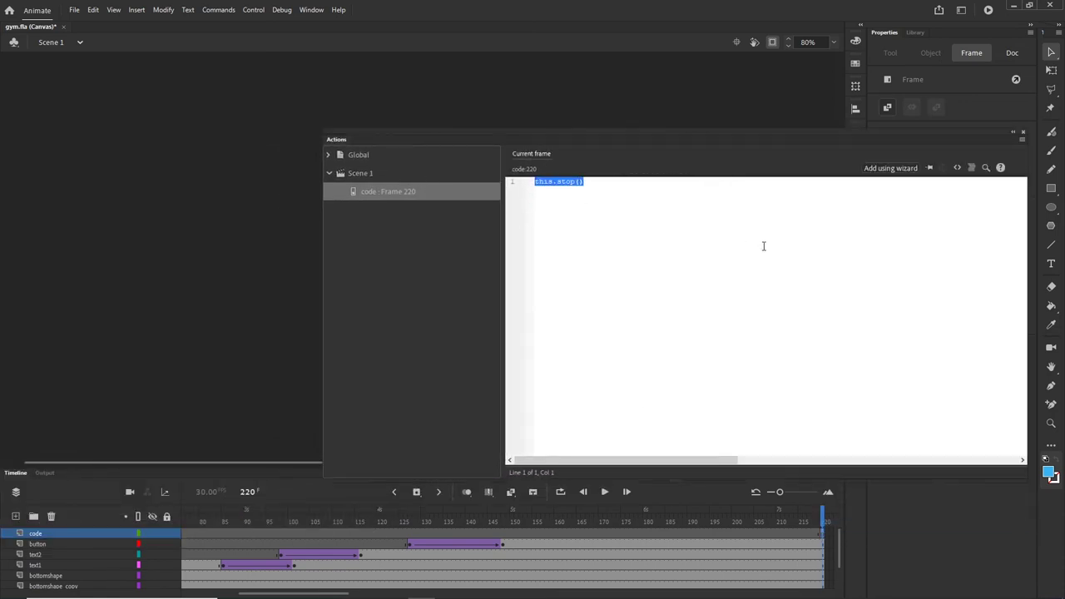
{"action": "key", "text": "BackSpace"}
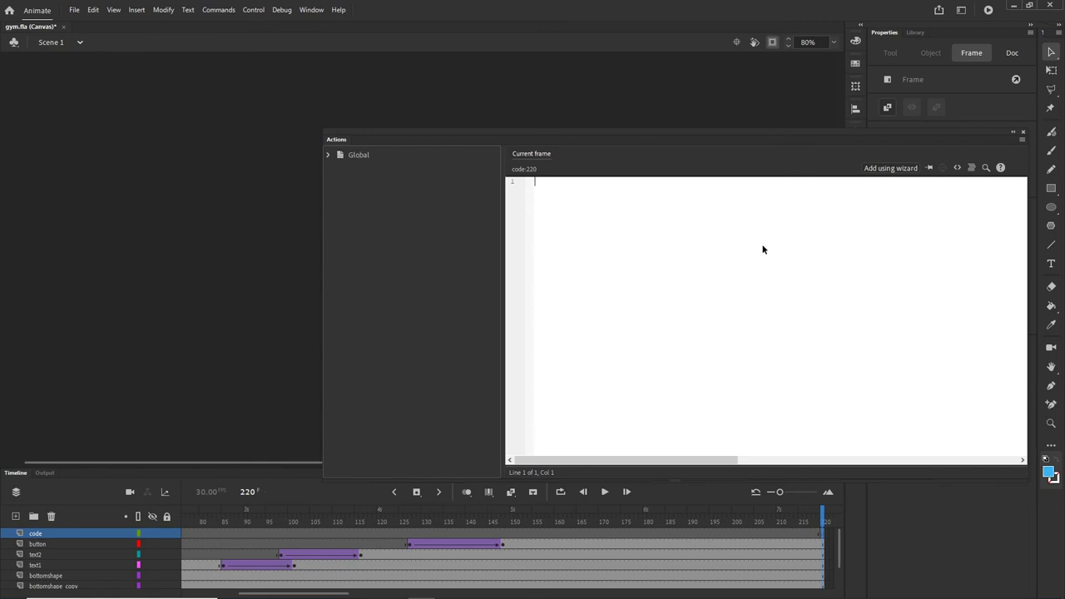
{"action": "type", "text": "if (!this.looped) this.looped = 1;  if (this.looped++ == 3) this.stop();"}
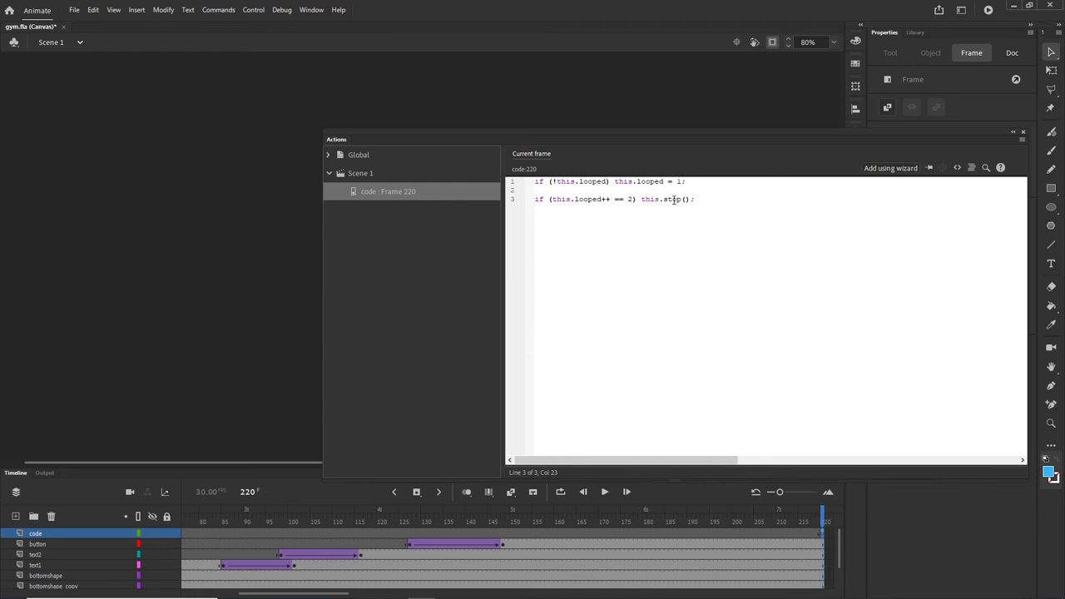
{"action": "left_click", "coordinate": [521, 182]}
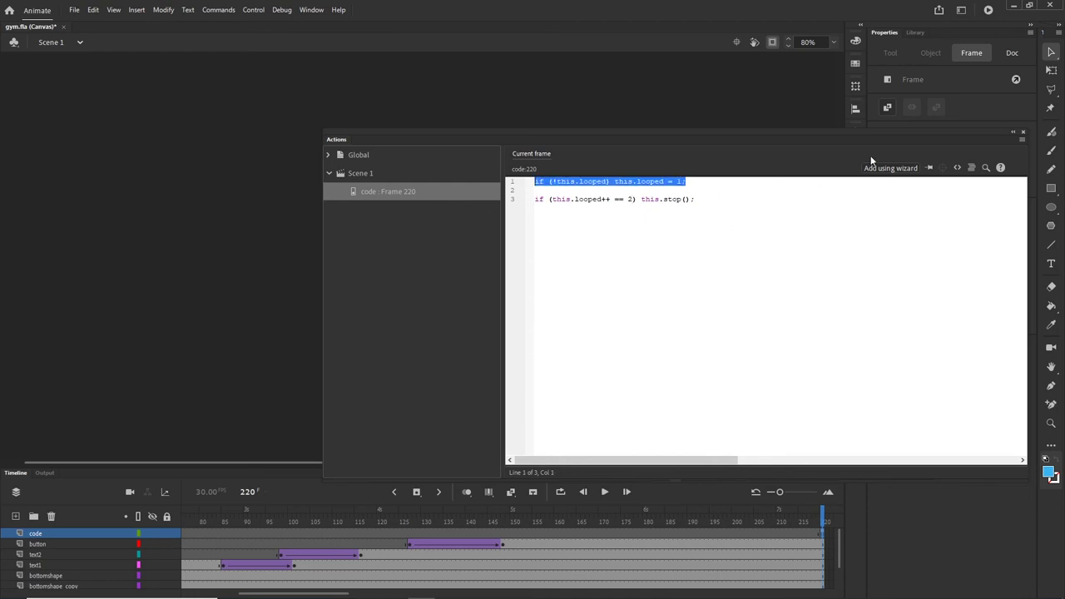
{"action": "left_click", "coordinate": [1011, 134]}
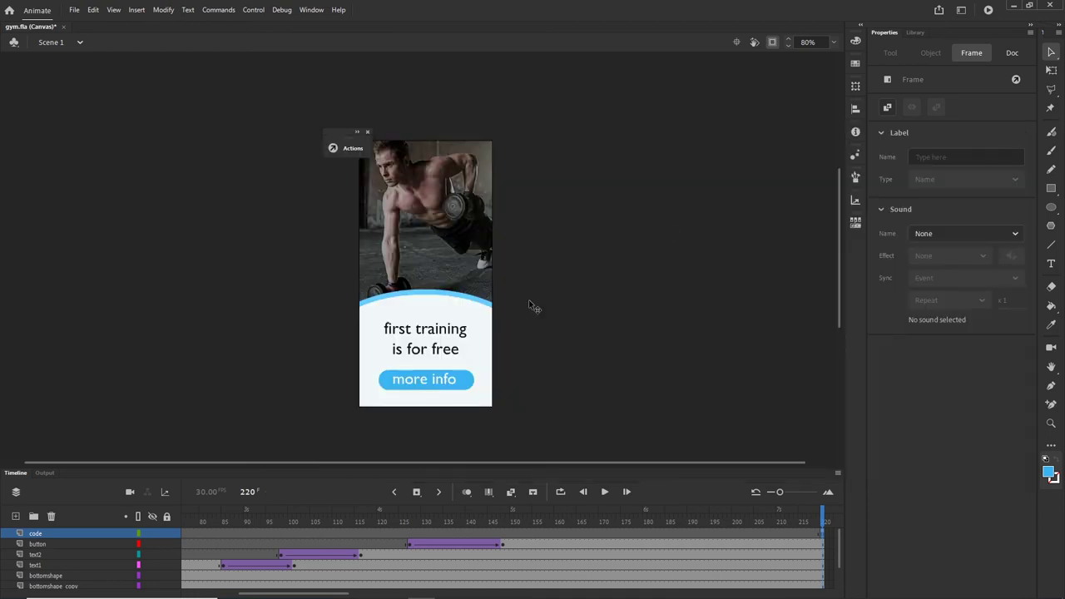
Test the gym banner in the browser and return to the timeline in Animate.
{"action": "key", "text": "ctrl+Return"}
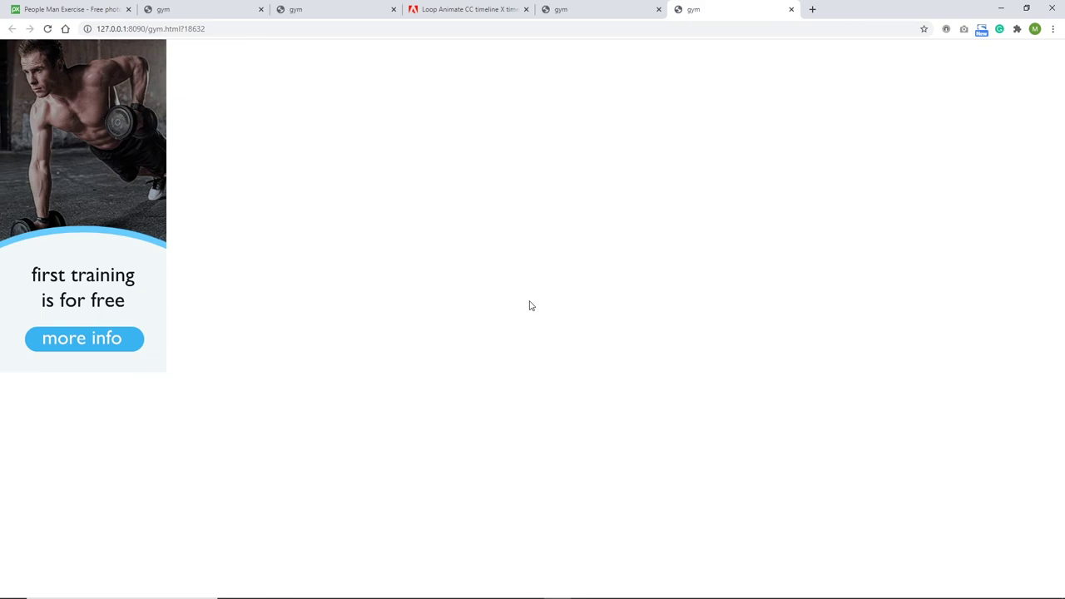
{"action": "left_click", "coordinate": [1001, 7]}
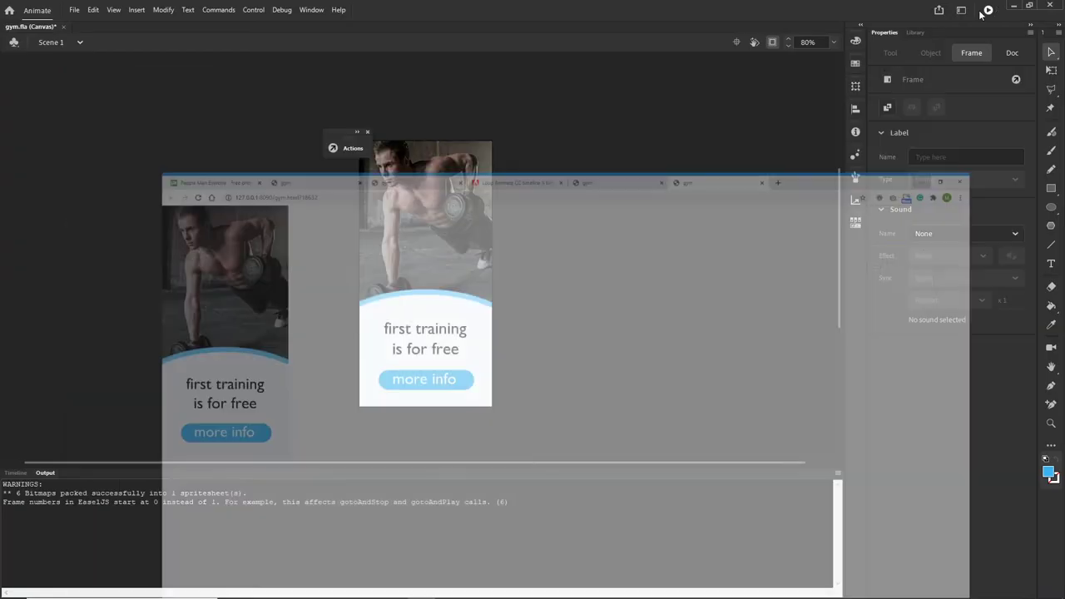
{"action": "left_click", "coordinate": [15, 473]}
{"action": "left_click", "coordinate": [101, 411]}
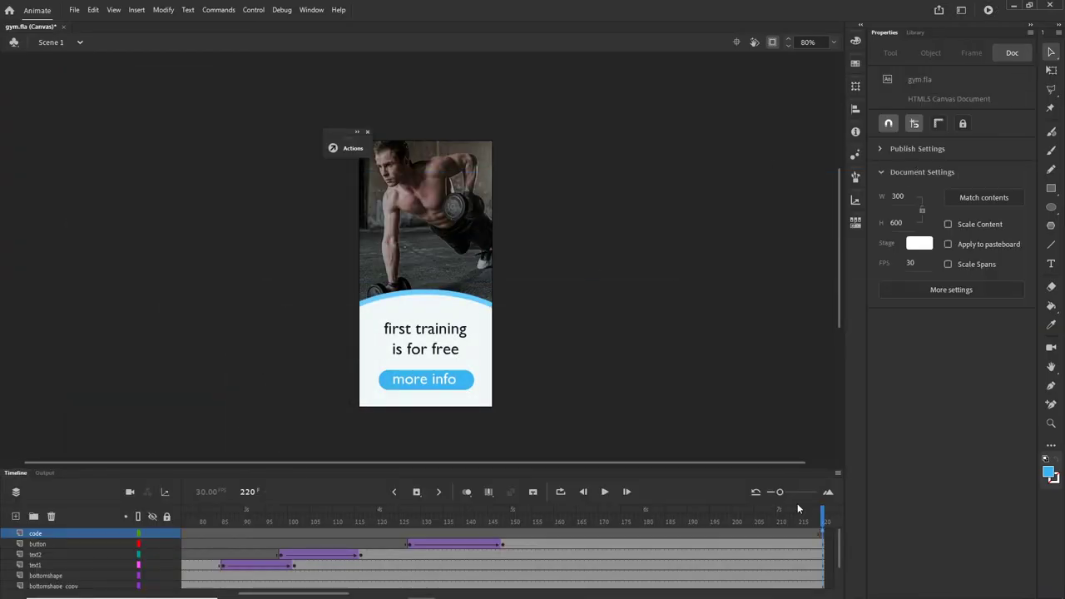
Scrub the timeline from frame 1 to frame 220, close the floating Actions panel and save the document.
{"action": "left_click_drag", "start_coordinate": [820, 520], "coordinate": [125, 542]}
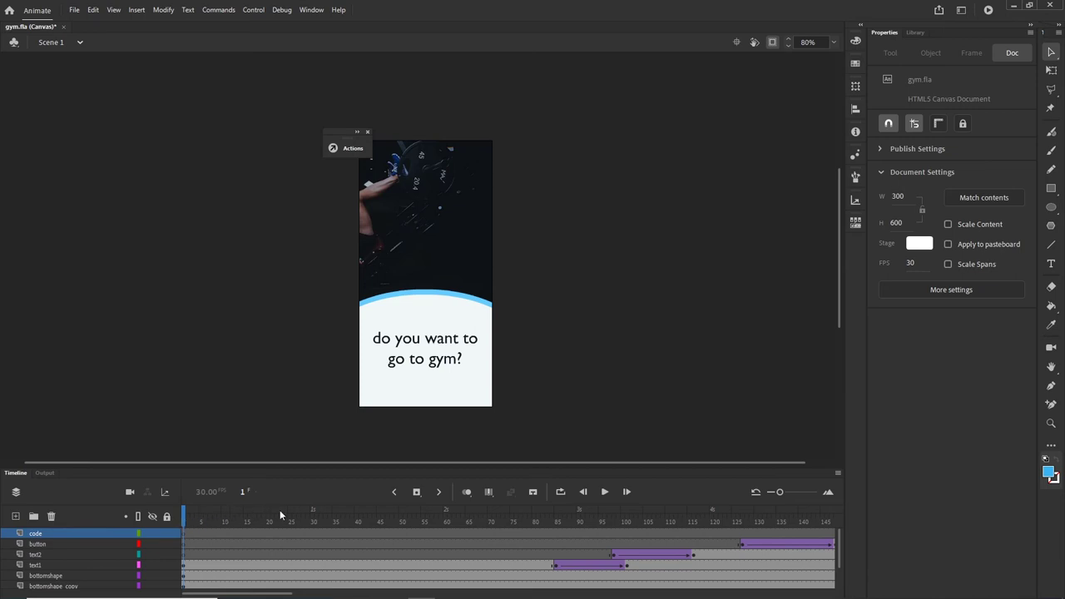
{"action": "left_click_drag", "start_coordinate": [314, 508], "coordinate": [696, 521]}
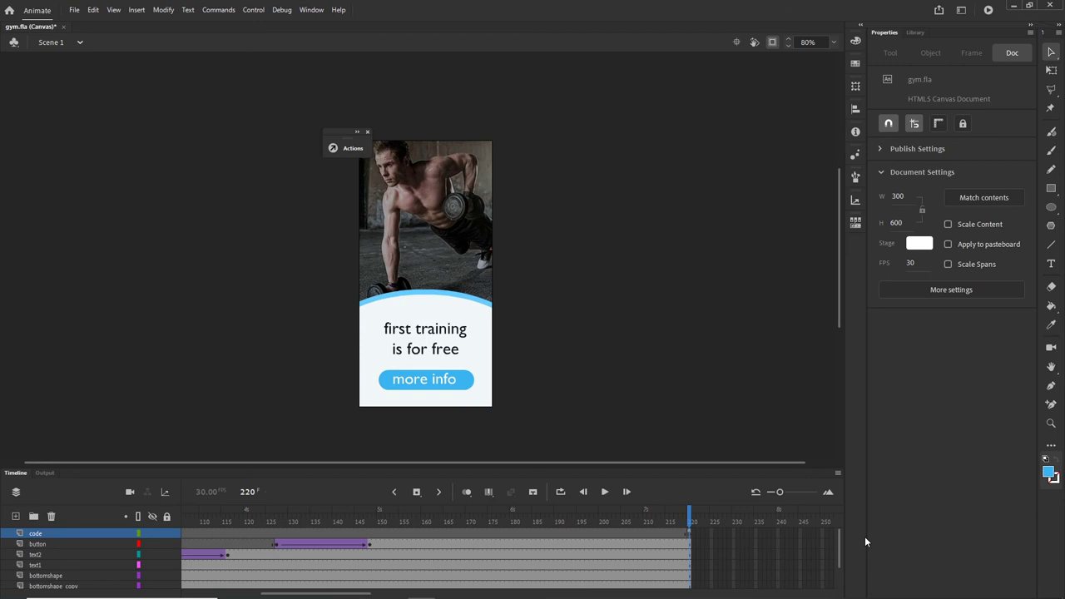
{"action": "left_click", "coordinate": [367, 131]}
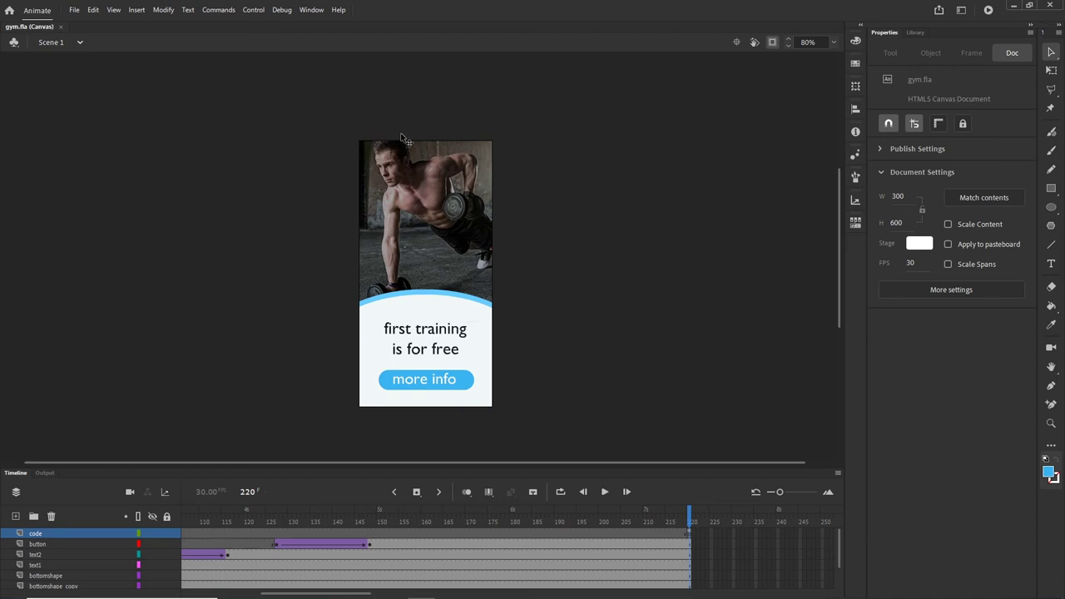
Switch to File Explorer and examine the files and images subfolder in the 04 gym project's banner folder.
{"action": "mouse_move", "coordinate": [283, 595]}
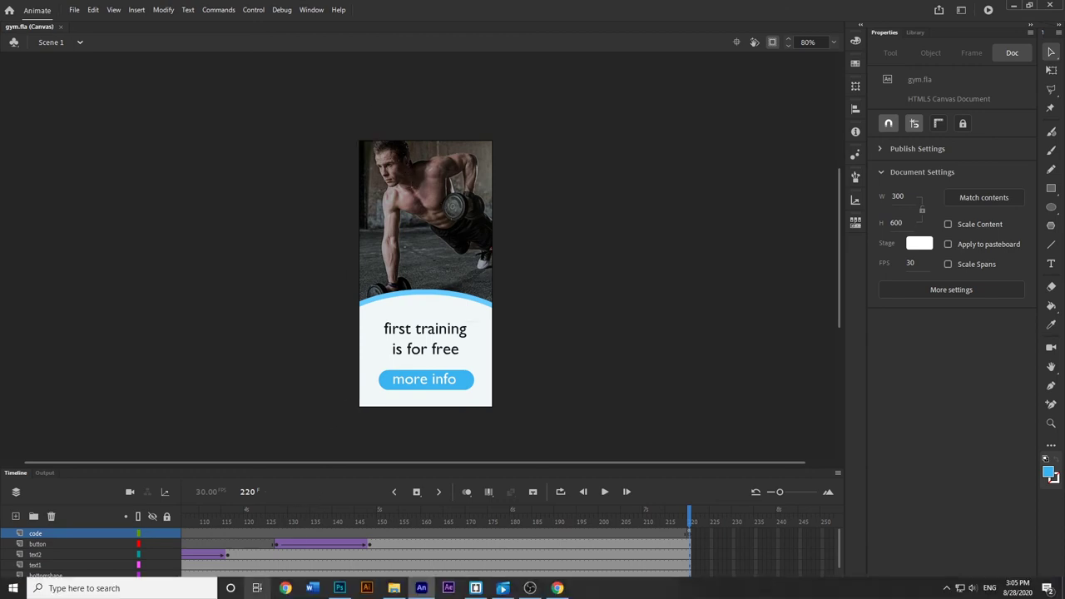
{"action": "left_click", "coordinate": [393, 593]}
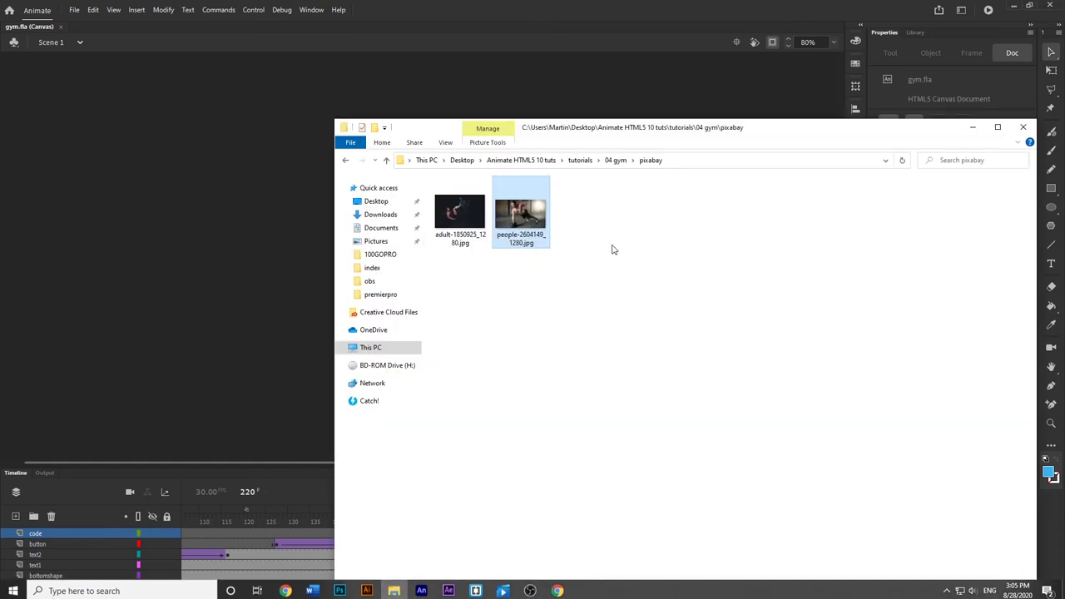
{"action": "left_click", "coordinate": [616, 160]}
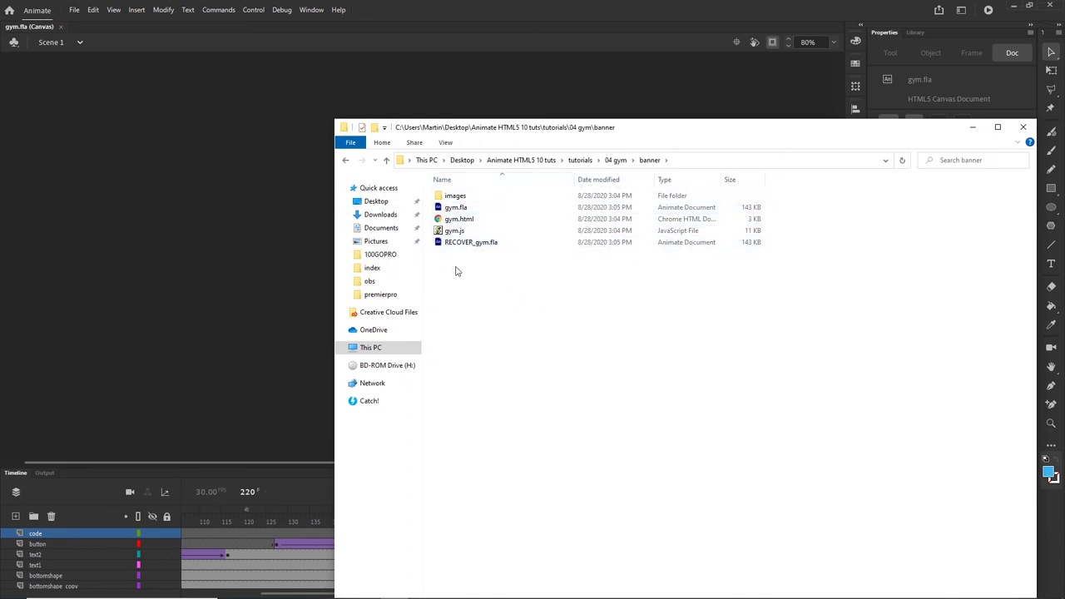
{"action": "left_click", "coordinate": [454, 210]}
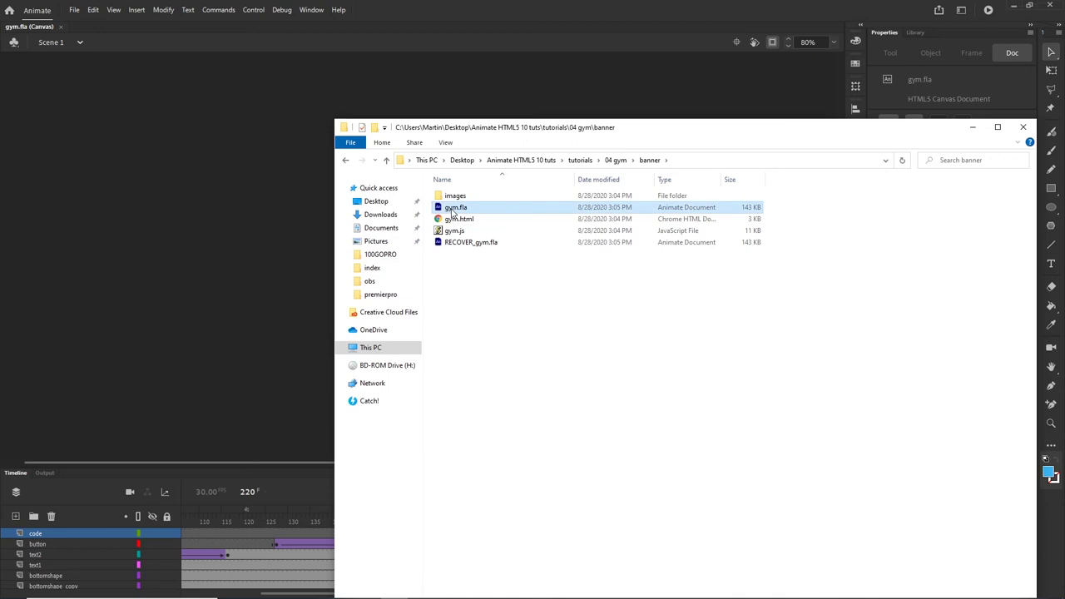
{"action": "left_click", "coordinate": [462, 245]}
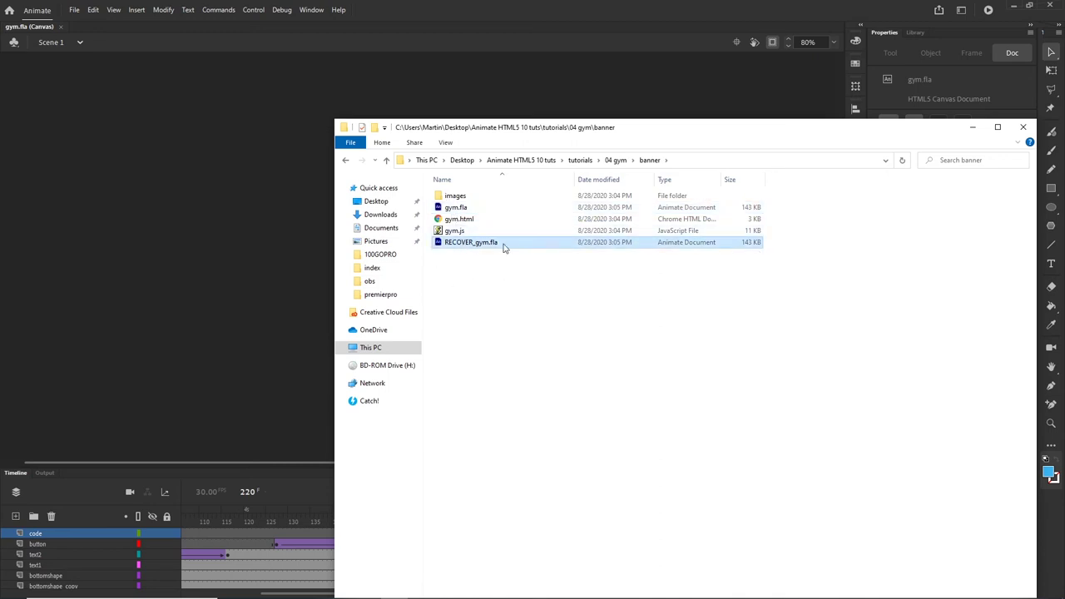
{"action": "left_click", "coordinate": [457, 234]}
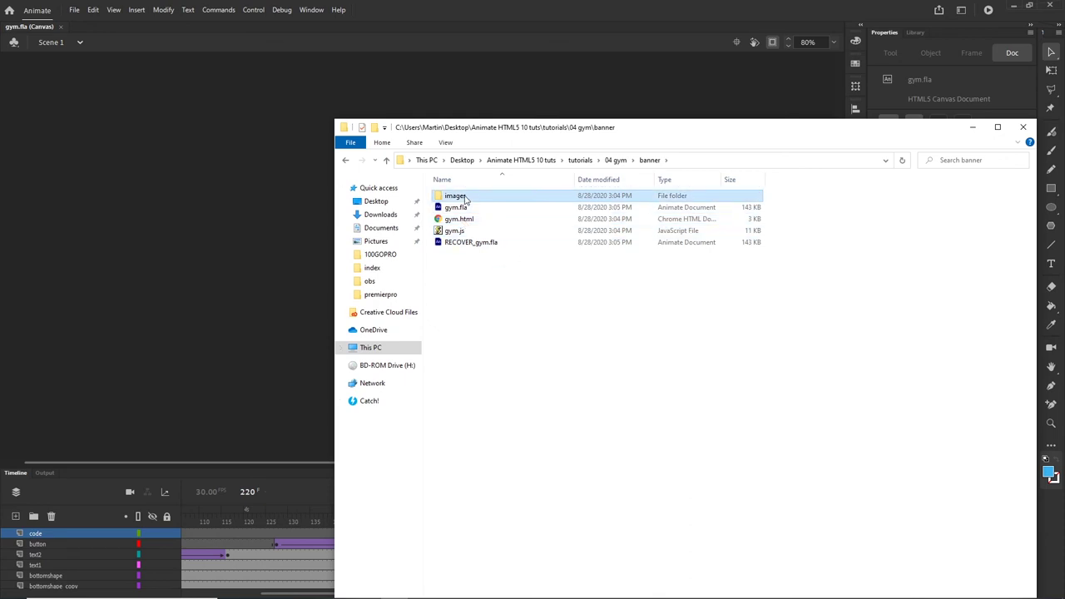
{"action": "double_click", "coordinate": [462, 199]}
{"action": "left_click", "coordinate": [346, 159]}
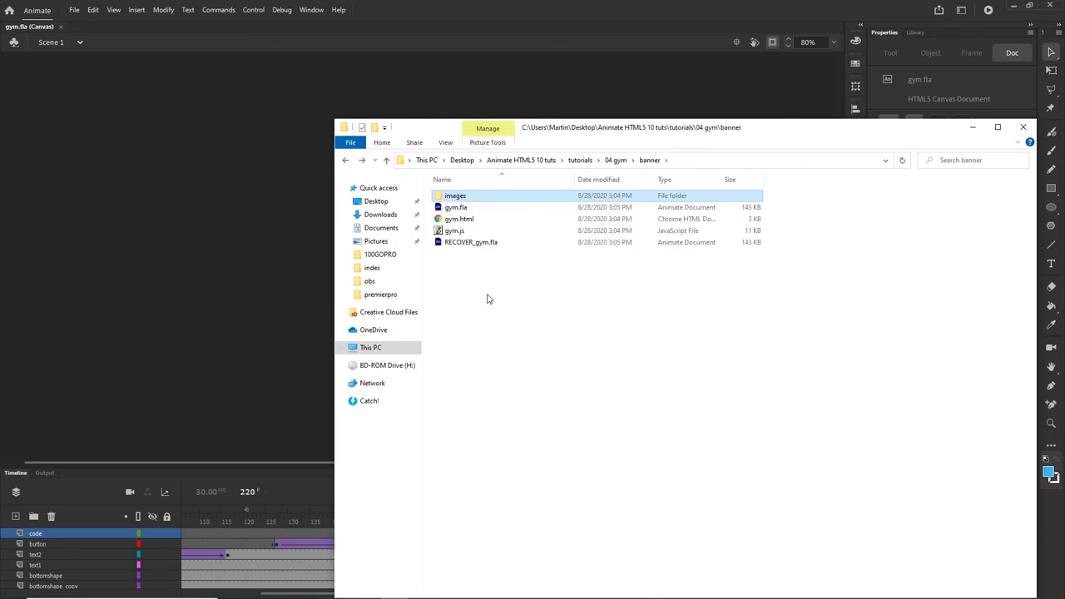
Delete gym.js, gym.html and the images folder from the banner folder.
{"action": "left_click", "coordinate": [453, 231]}
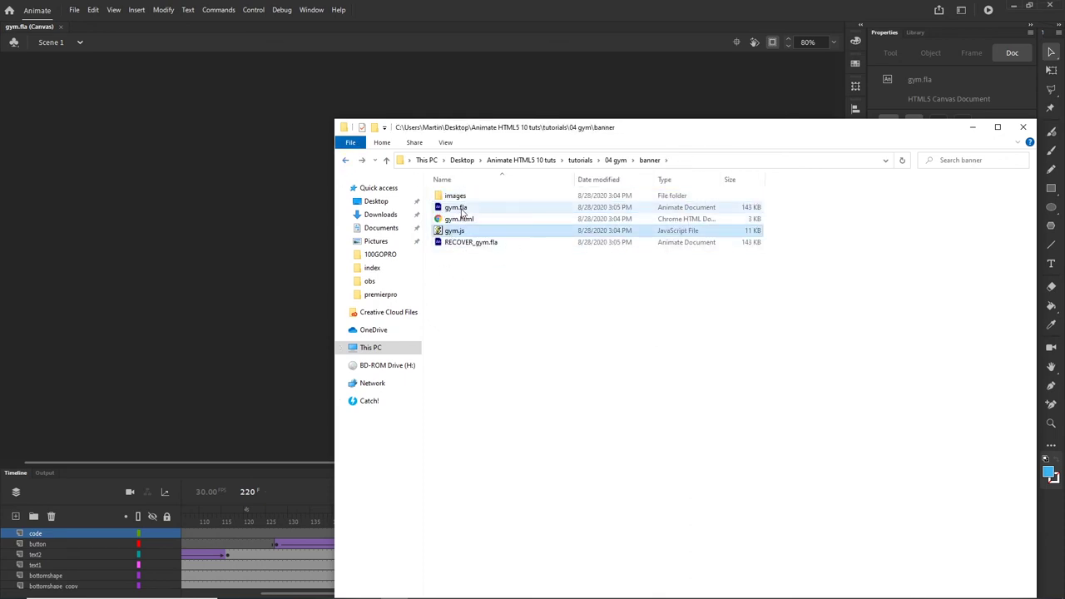
{"action": "key", "text": "Delete"}
{"action": "left_click", "coordinate": [459, 219]}
{"action": "key", "text": "Delete"}
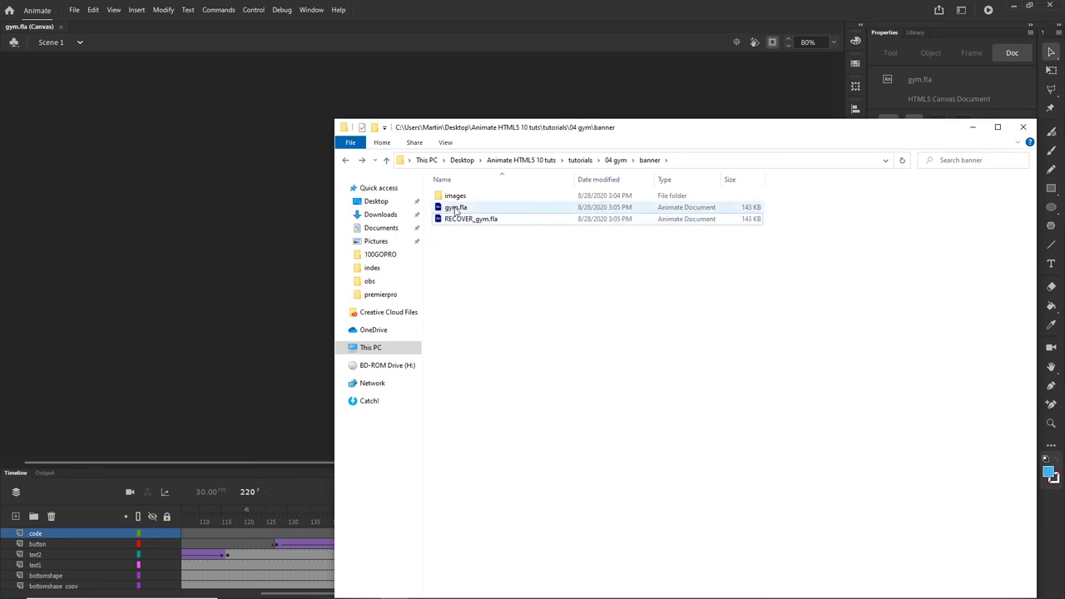
{"action": "left_click", "coordinate": [456, 197]}
{"action": "key", "text": "Delete"}
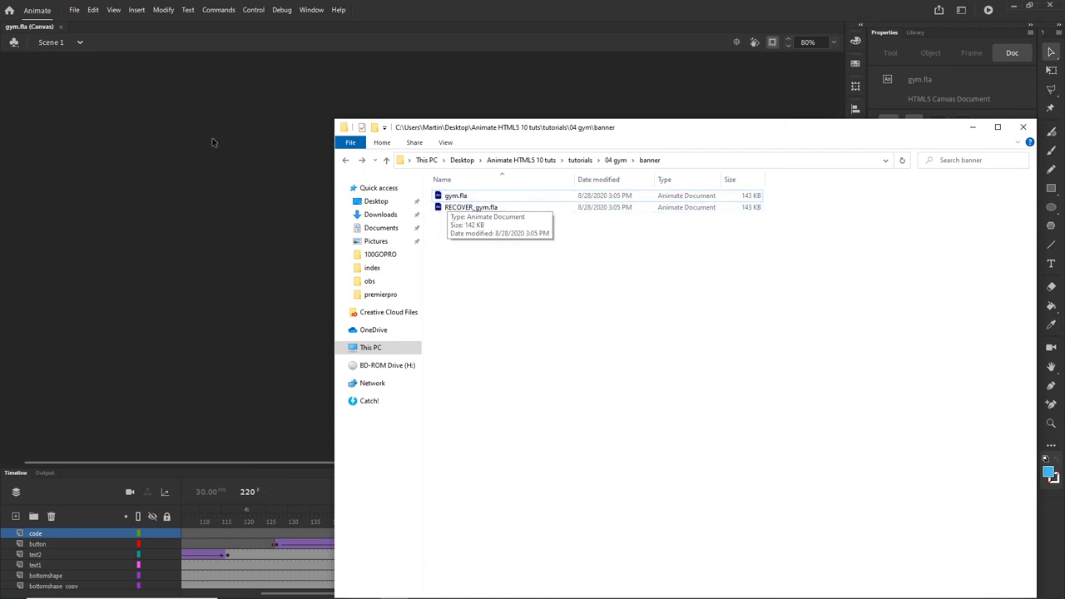
Create a new folder named "index" inside the banner folder and return to Animate.
{"action": "right_click", "coordinate": [457, 246]}
{"action": "mouse_move", "coordinate": [512, 410]}
{"action": "left_click", "coordinate": [618, 404]}
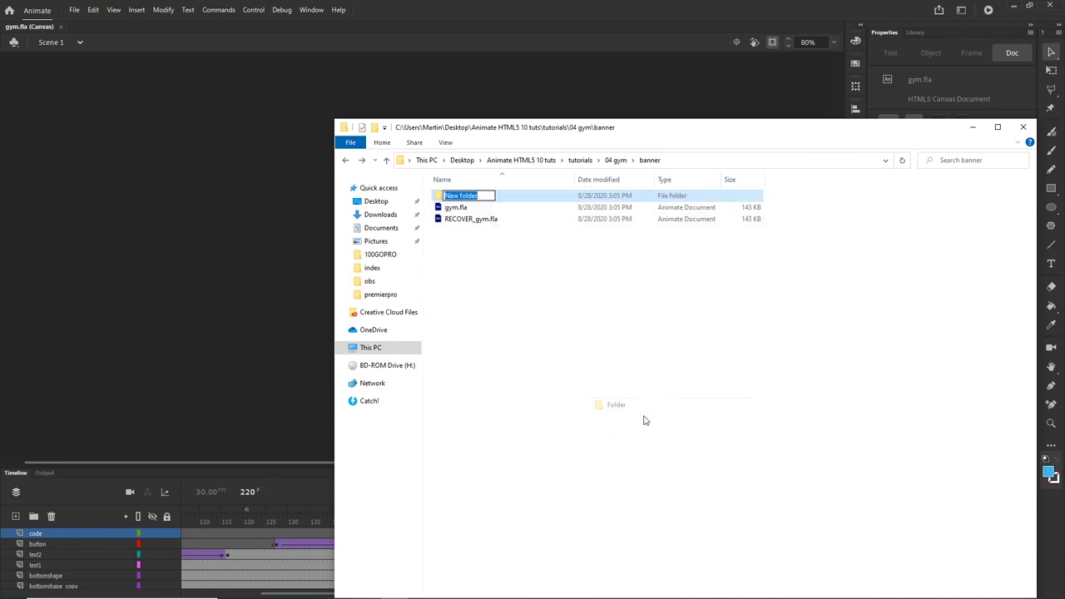
{"action": "type", "text": "index"}
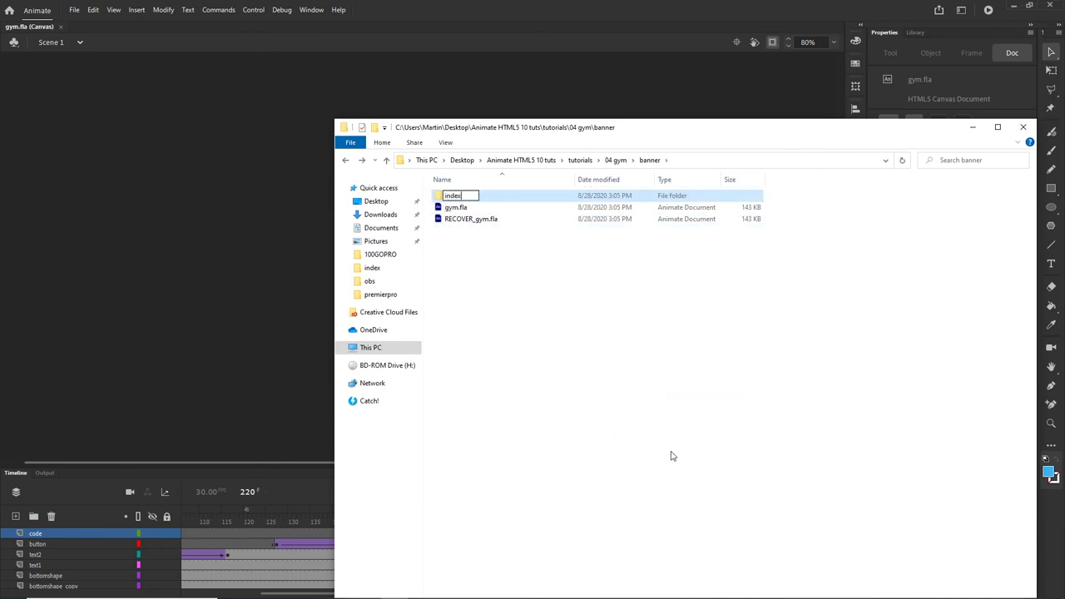
{"action": "left_click", "coordinate": [543, 343]}
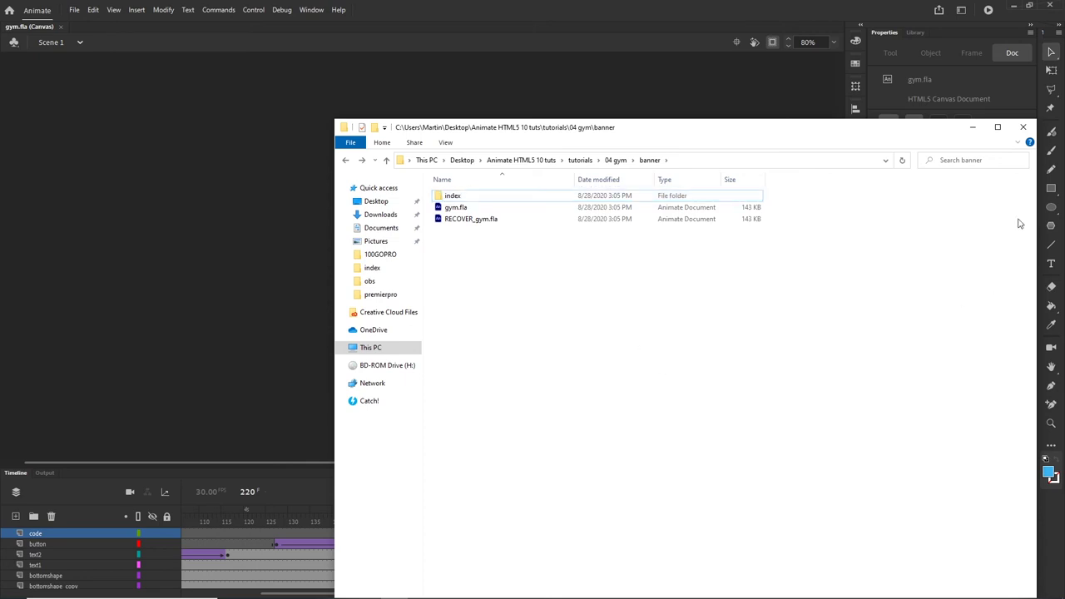
{"action": "left_click", "coordinate": [972, 128]}
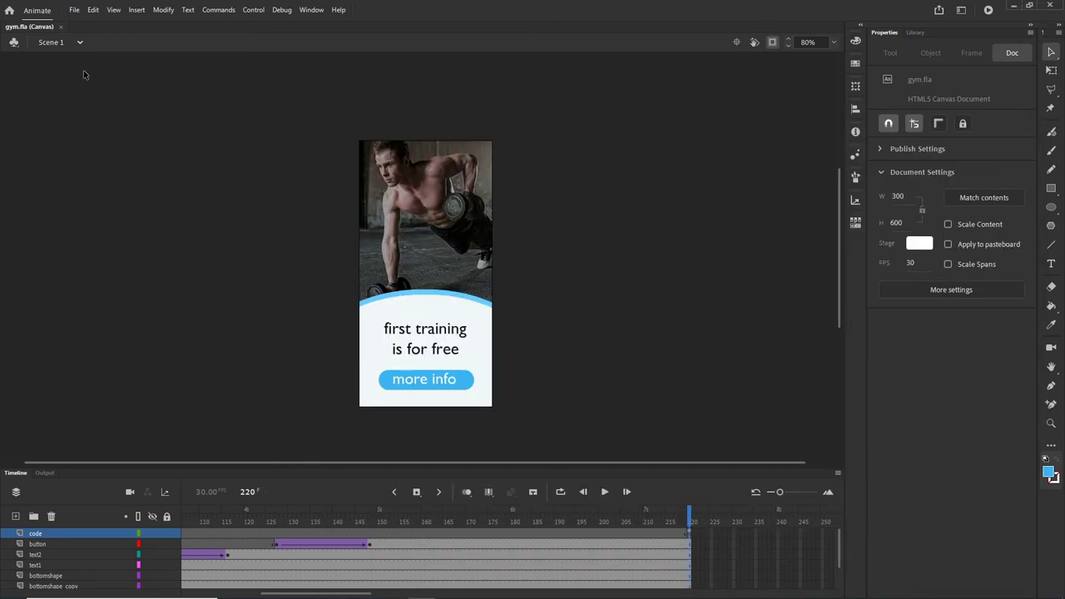
In the publish settings, browse for the output destination to the folder tutorials\04 gym\banner\index.
{"action": "left_click", "coordinate": [74, 10]}
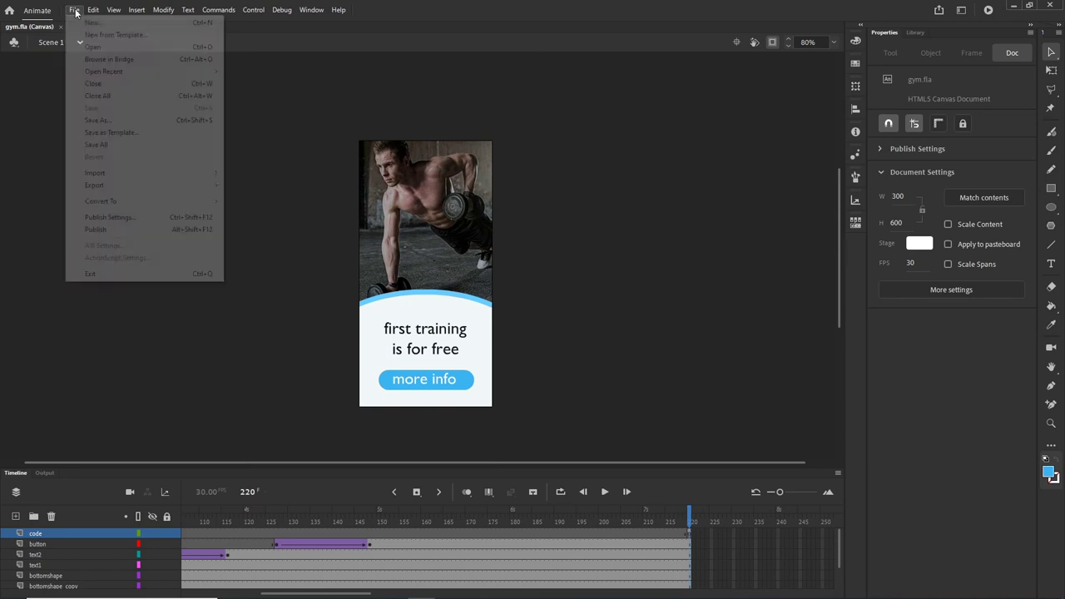
{"action": "left_click", "coordinate": [119, 217]}
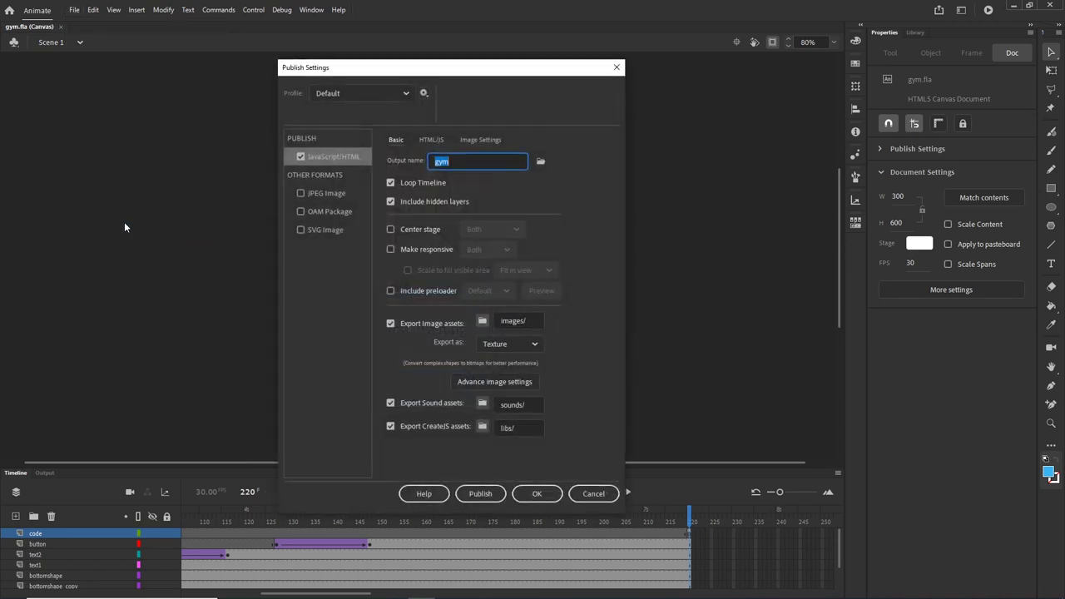
{"action": "left_click", "coordinate": [539, 164]}
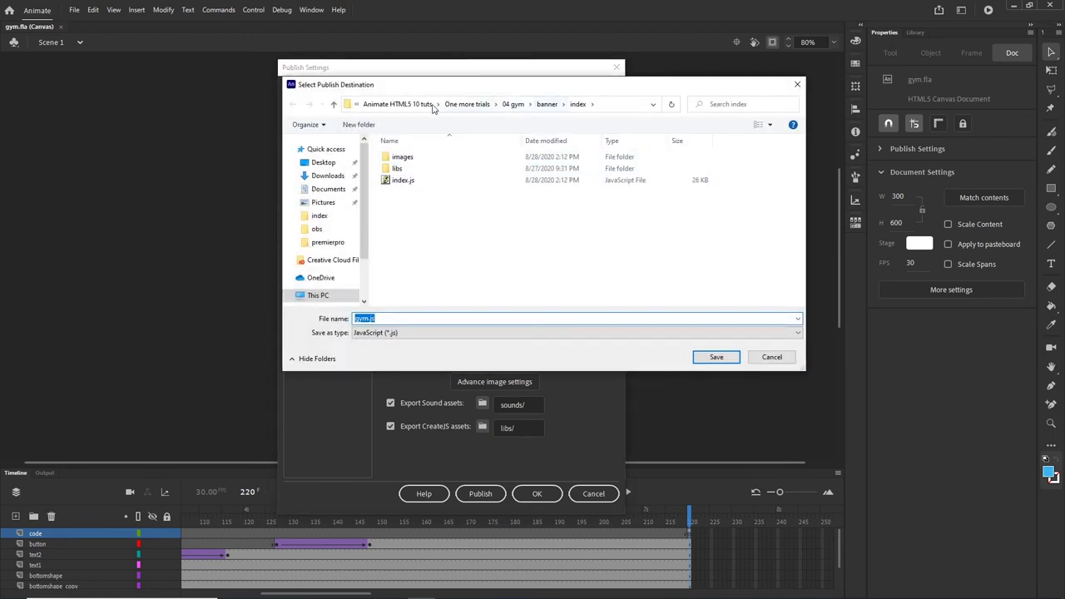
{"action": "left_click", "coordinate": [400, 105]}
{"action": "scroll", "coordinate": [427, 261], "scroll_direction": "down", "scroll_amount": 2}
{"action": "left_click", "coordinate": [409, 298]}
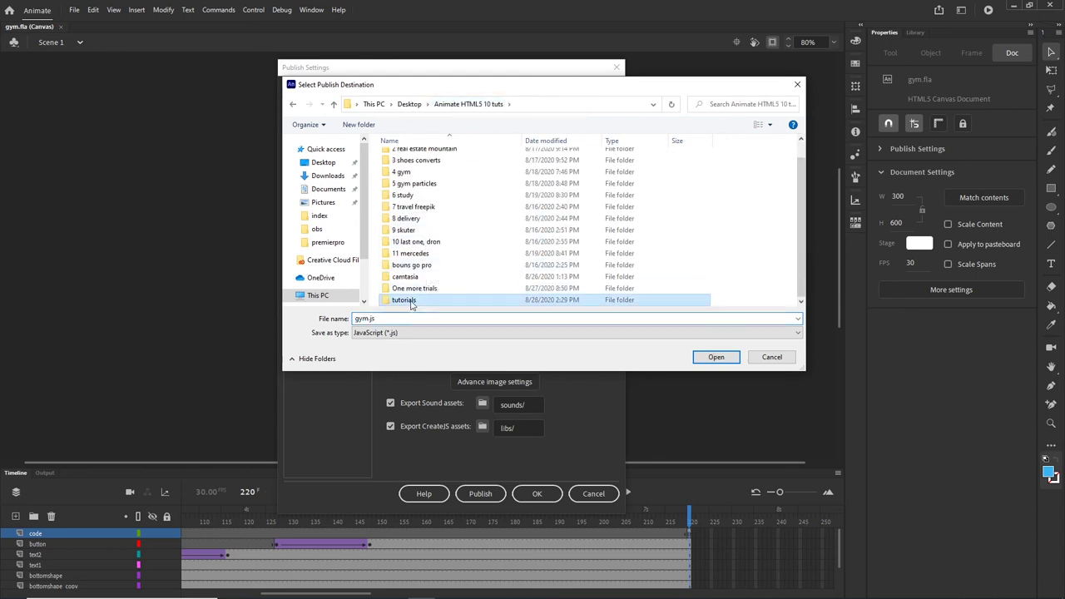
{"action": "double_click", "coordinate": [409, 298]}
{"action": "double_click", "coordinate": [403, 193]}
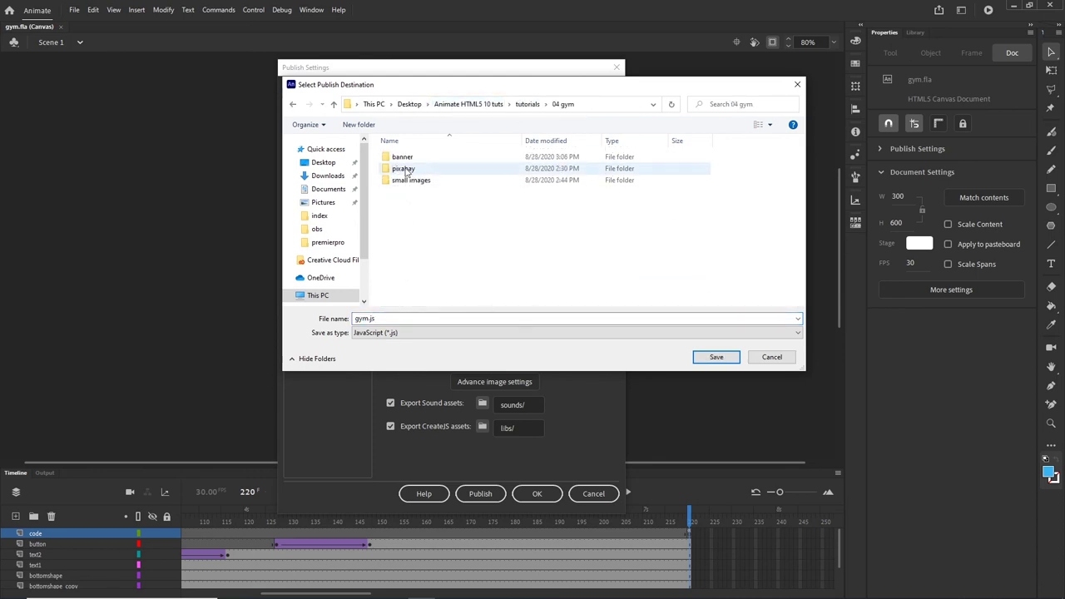
{"action": "left_click", "coordinate": [407, 160]}
{"action": "double_click", "coordinate": [409, 161]}
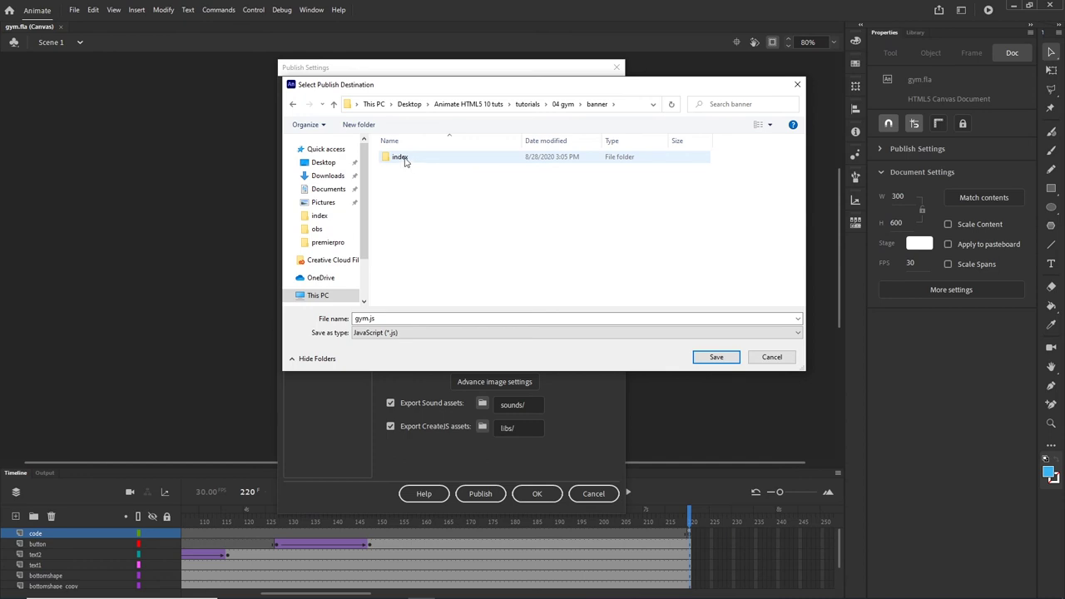
{"action": "double_click", "coordinate": [405, 163]}
Name the published output file "index", save the destination and accept the publish settings.
{"action": "double_click", "coordinate": [388, 318]}
{"action": "key", "text": "BackSpace"}
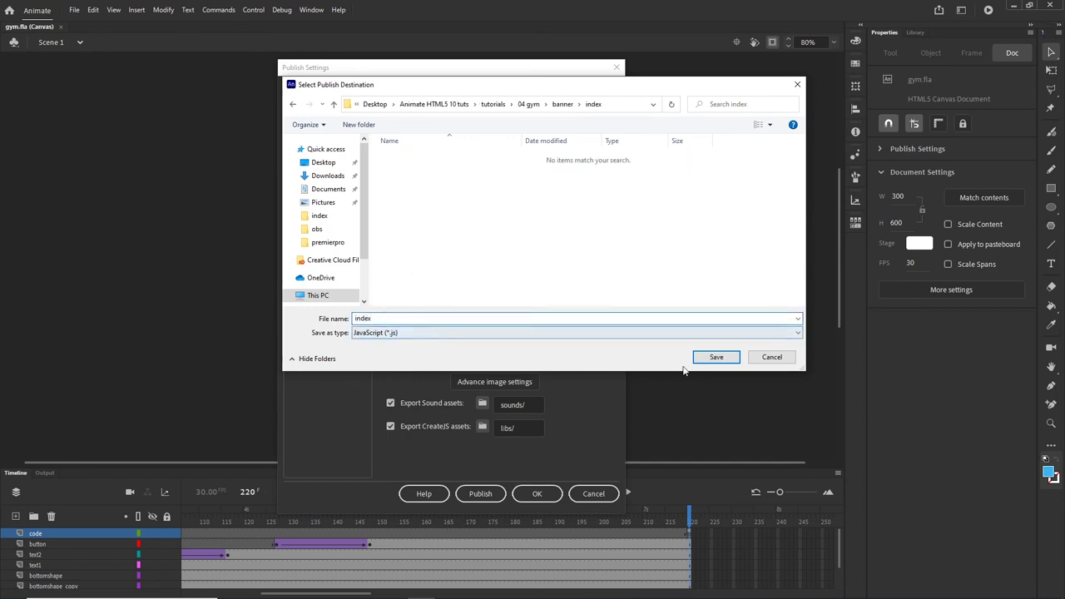
{"action": "left_click", "coordinate": [711, 358]}
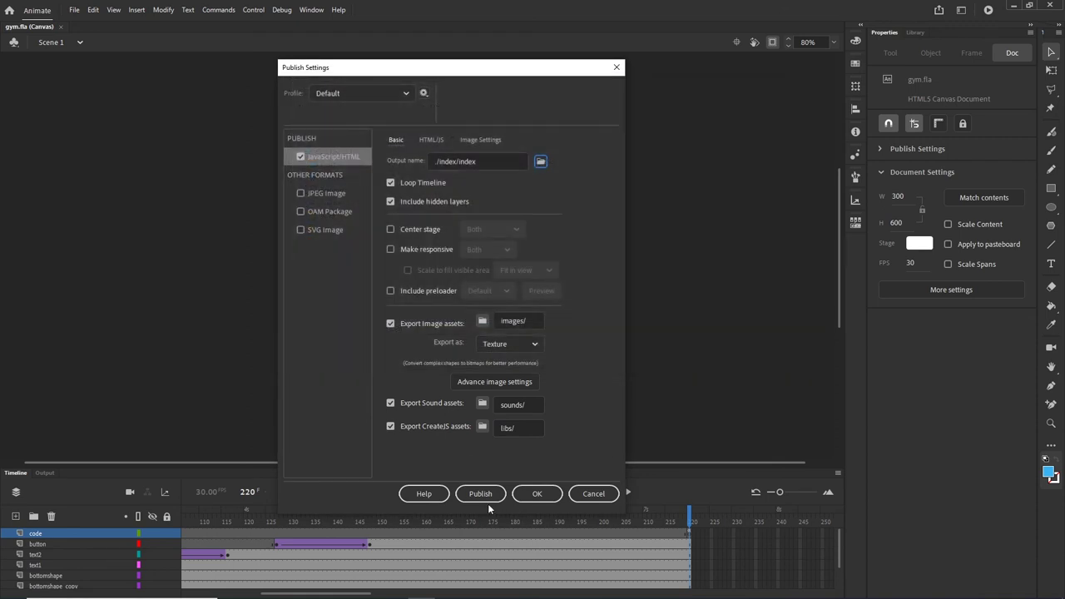
{"action": "left_click", "coordinate": [537, 494]}
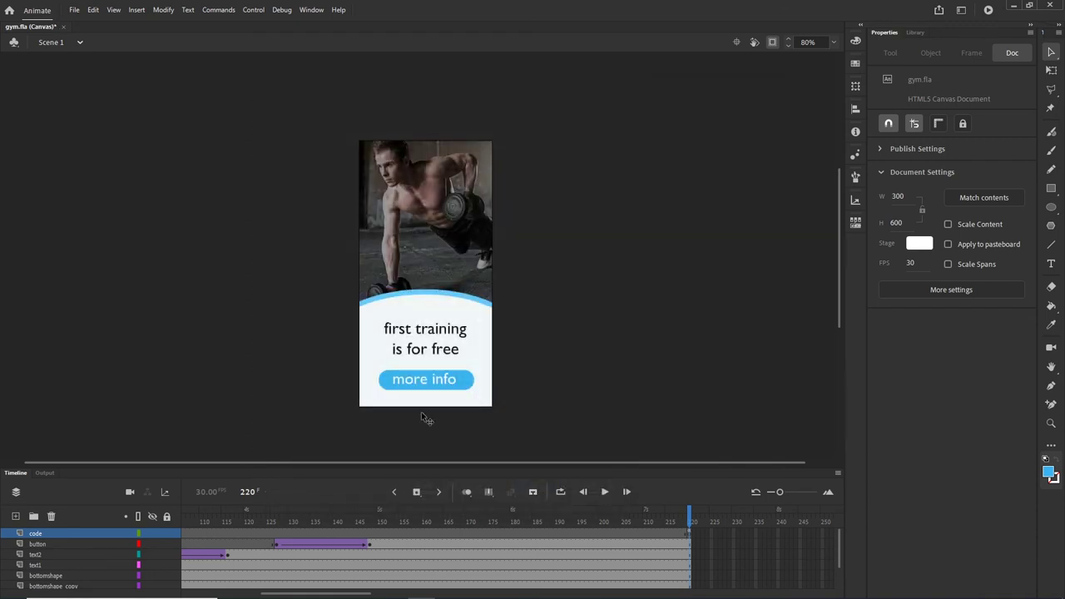
Publish the banner with the new output settings and show the timeline again.
{"action": "left_click", "coordinate": [74, 10]}
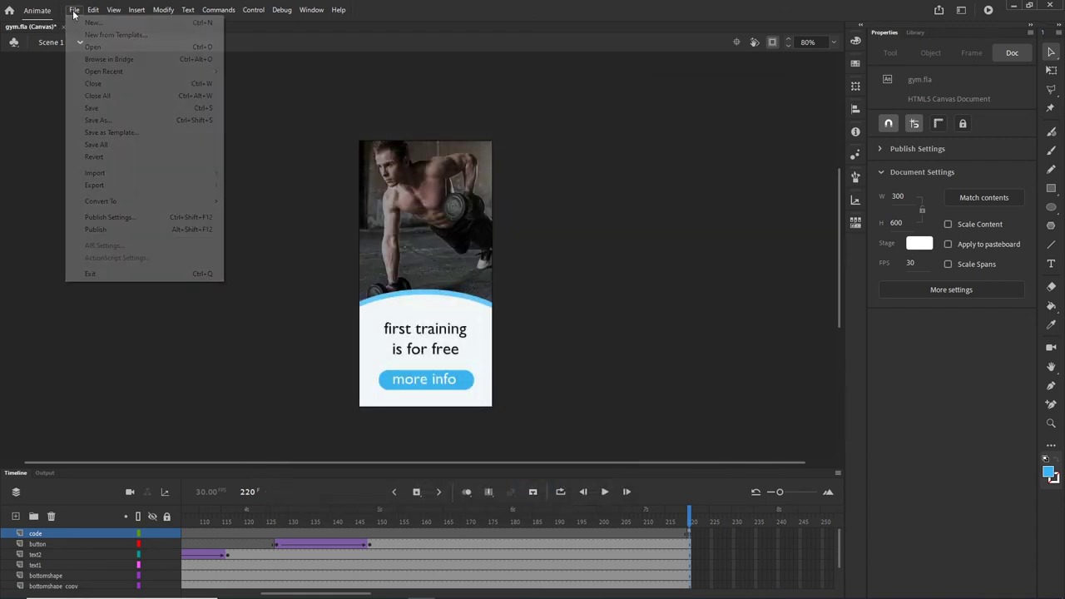
{"action": "left_click", "coordinate": [96, 230]}
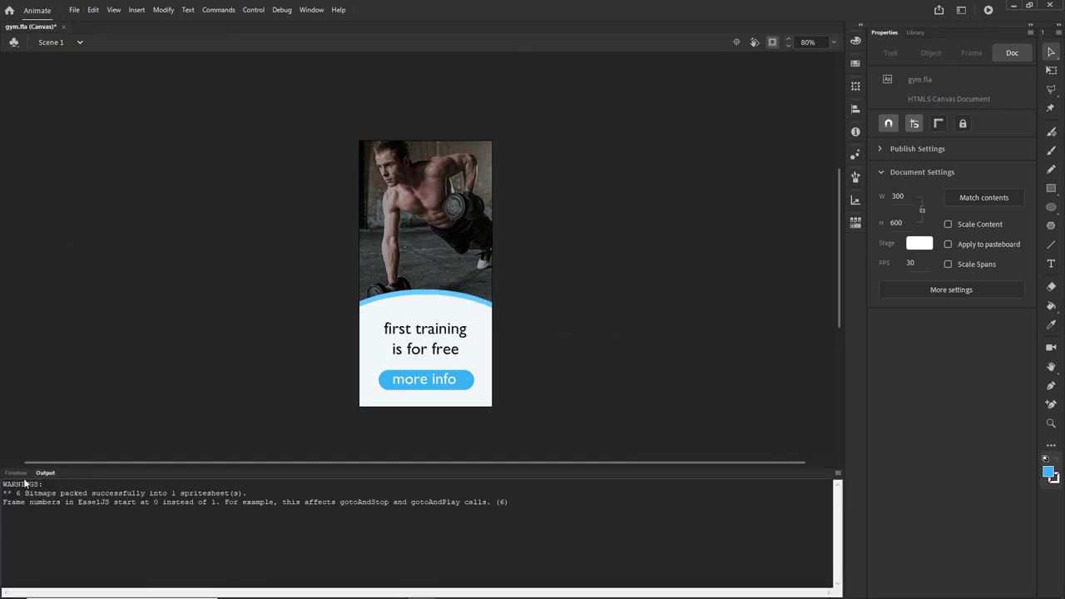
{"action": "left_click", "coordinate": [16, 473]}
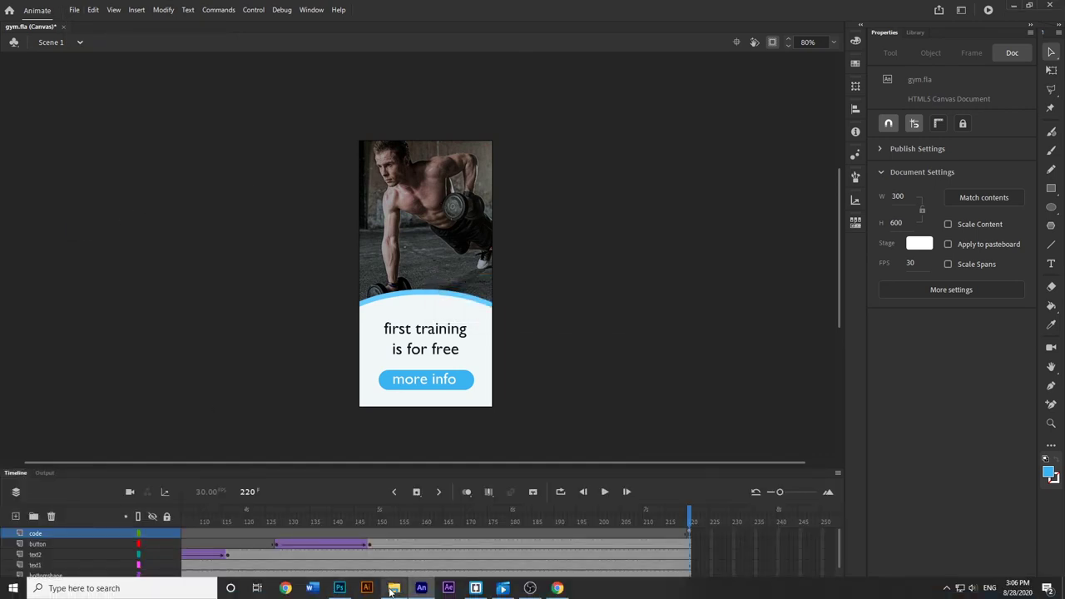
Switch to File Explorer and inspect the published files in the index folder and its images subfolder.
{"action": "left_click", "coordinate": [394, 588]}
{"action": "double_click", "coordinate": [454, 194]}
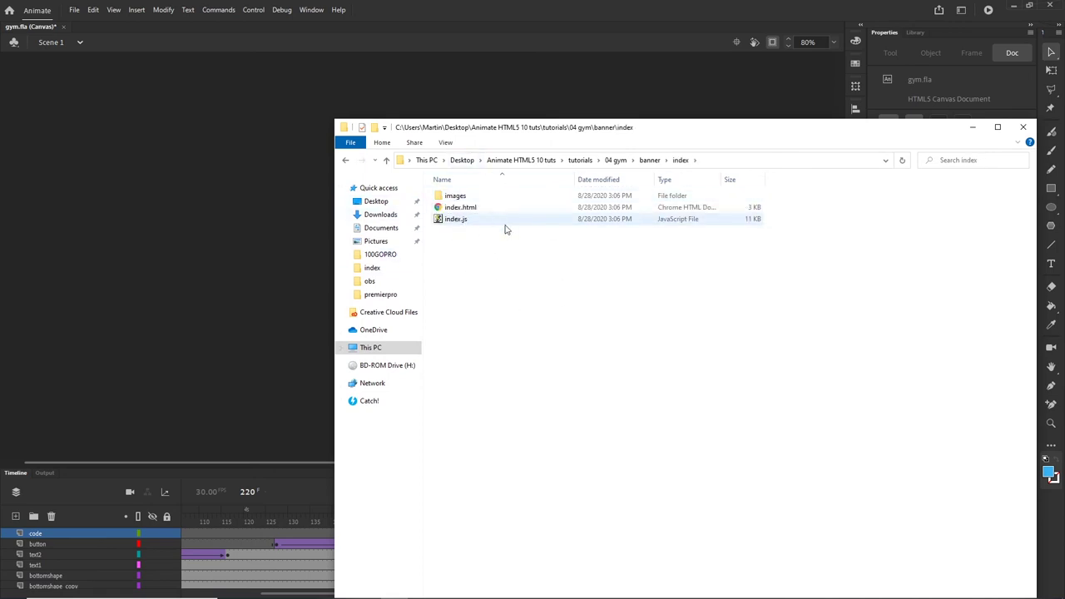
{"action": "double_click", "coordinate": [458, 200]}
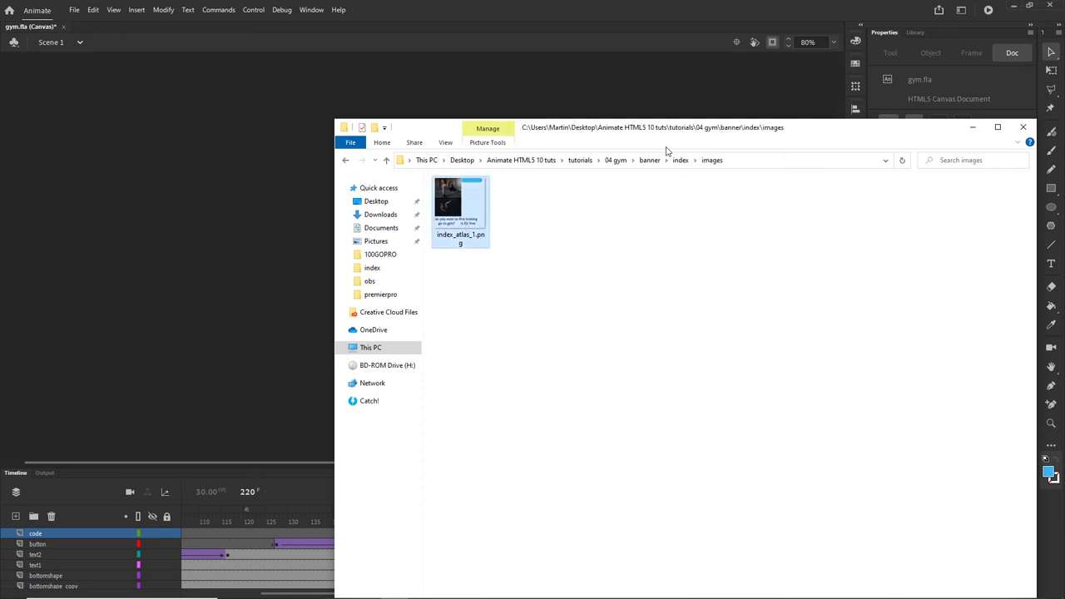
{"action": "left_click_drag", "start_coordinate": [818, 133], "coordinate": [729, 39]}
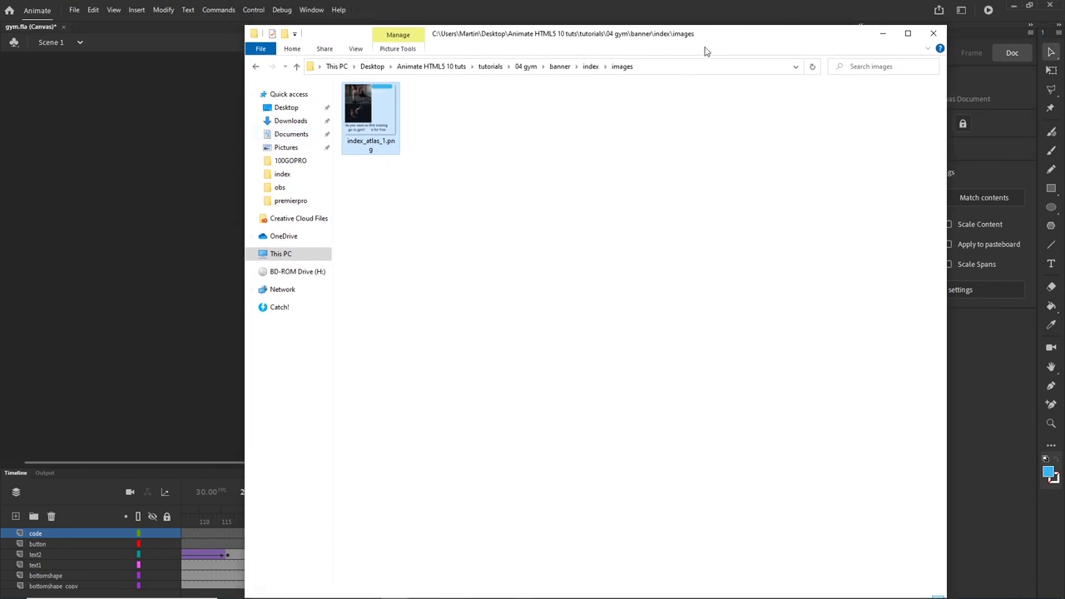
Go back from the images subfolder to the index folder and return to Animate.
{"action": "mouse_move", "coordinate": [721, 38]}
{"action": "left_mouse_down"}
{"action": "mouse_move", "coordinate": [720, 20]}
{"action": "mouse_move", "coordinate": [723, 39]}
{"action": "left_mouse_up"}
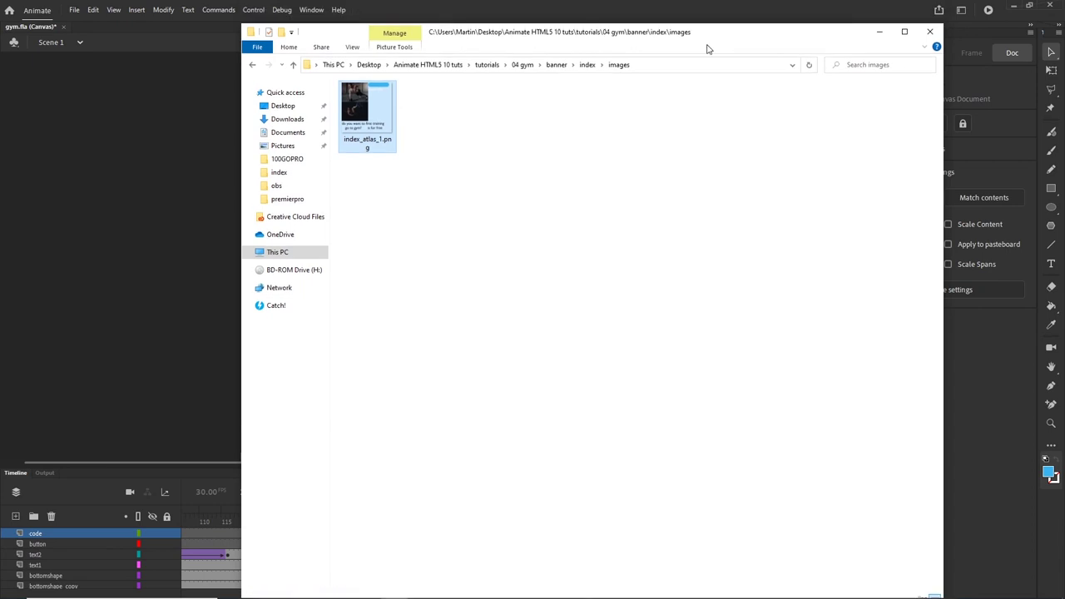
{"action": "left_click", "coordinate": [253, 65]}
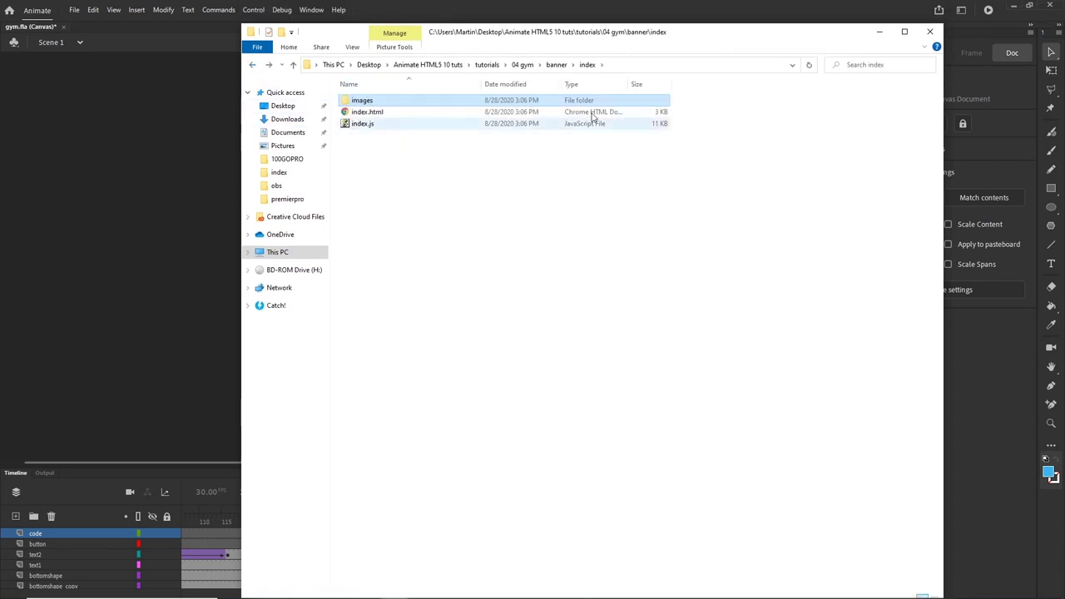
{"action": "left_click", "coordinate": [878, 33]}
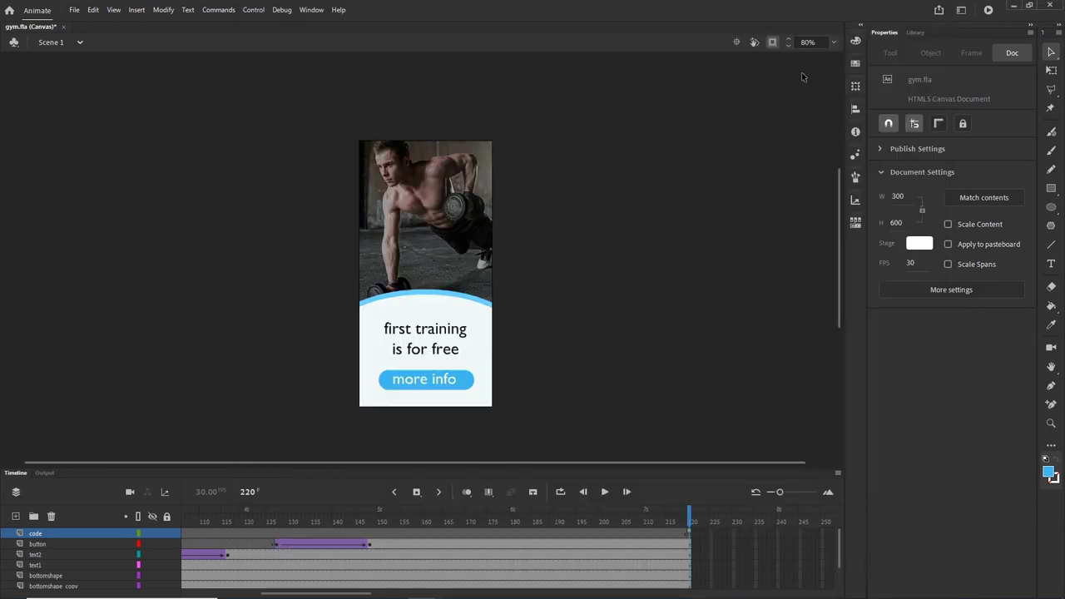
Open the publish settings and compare the Image Assets, Texture and Spritesheet options for exporting image assets.
{"action": "left_click", "coordinate": [74, 12]}
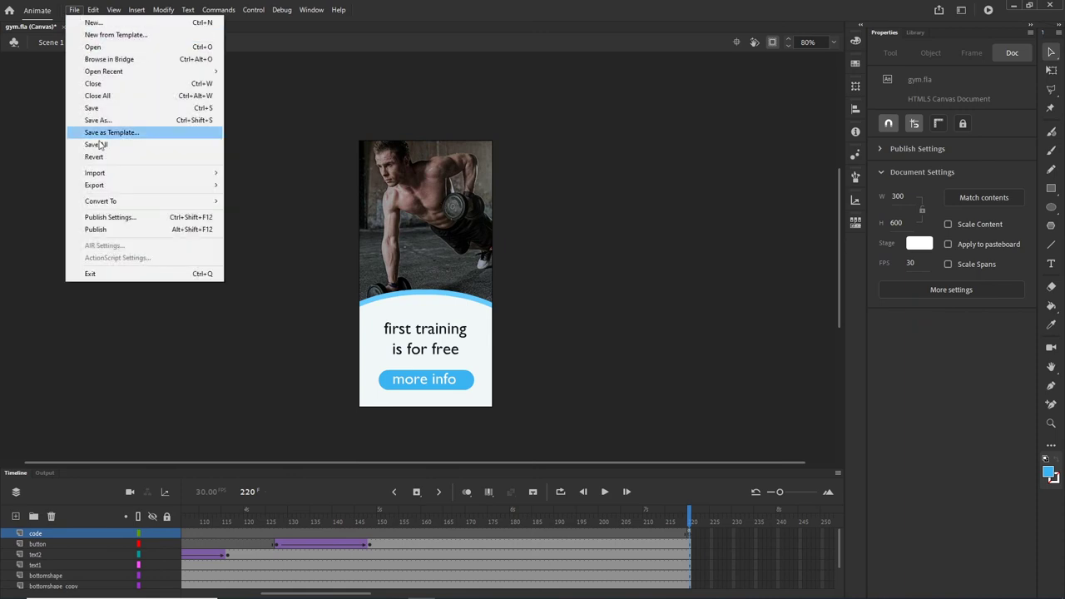
{"action": "left_click", "coordinate": [116, 218]}
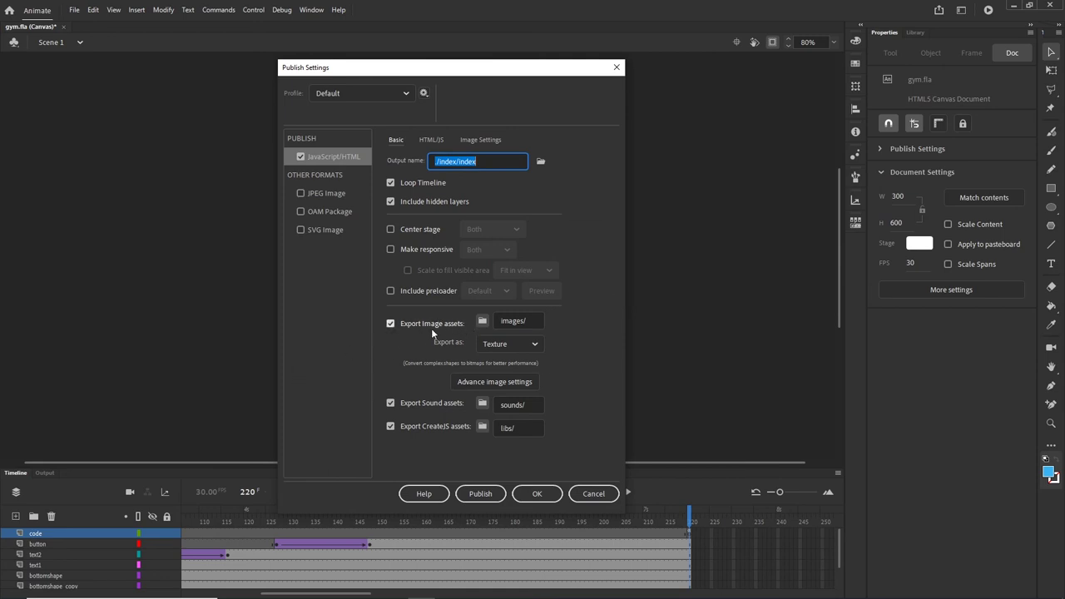
{"action": "left_click", "coordinate": [537, 351]}
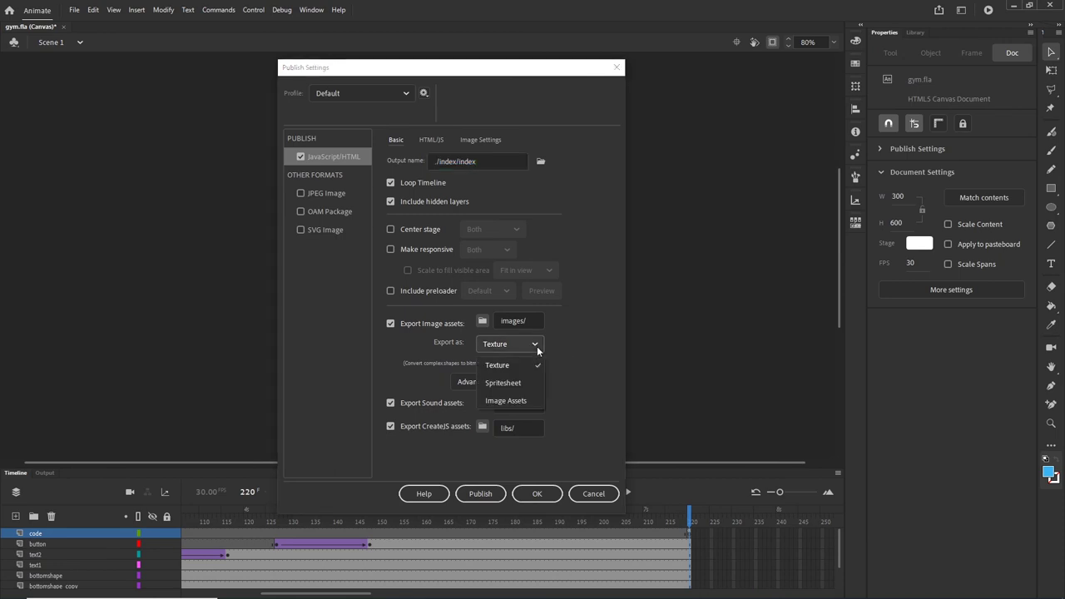
{"action": "left_click", "coordinate": [522, 402]}
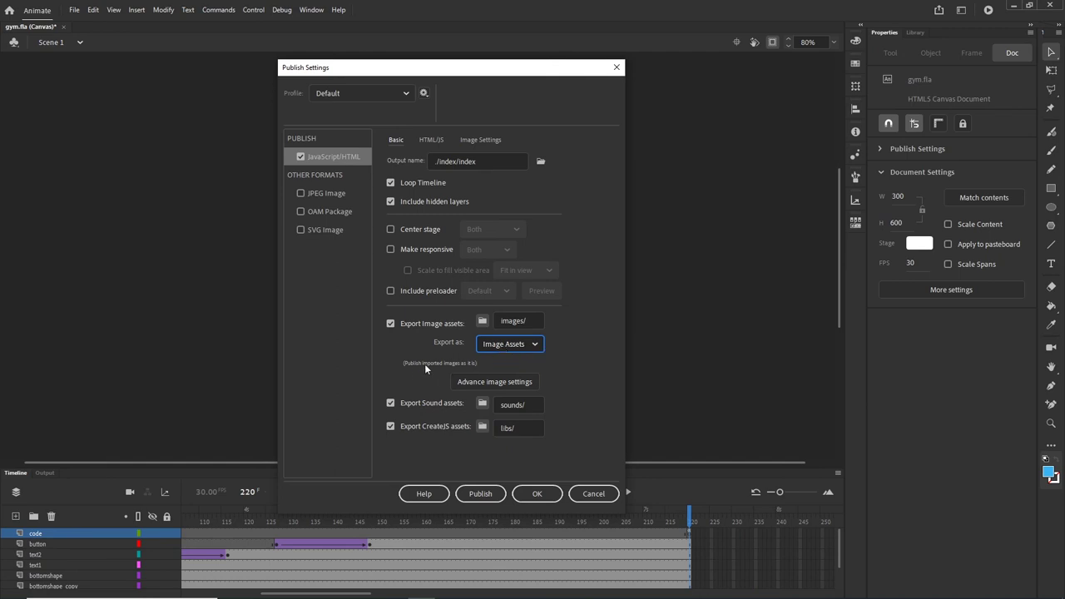
{"action": "left_click", "coordinate": [536, 345]}
{"action": "left_click", "coordinate": [502, 366]}
{"action": "left_click", "coordinate": [532, 345]}
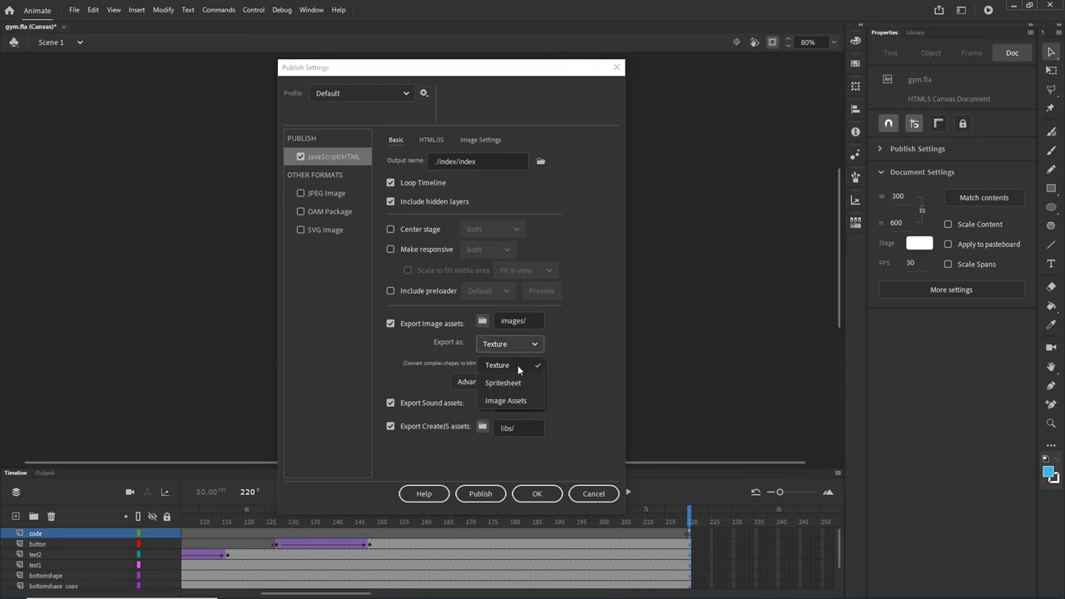
{"action": "left_click", "coordinate": [511, 380]}
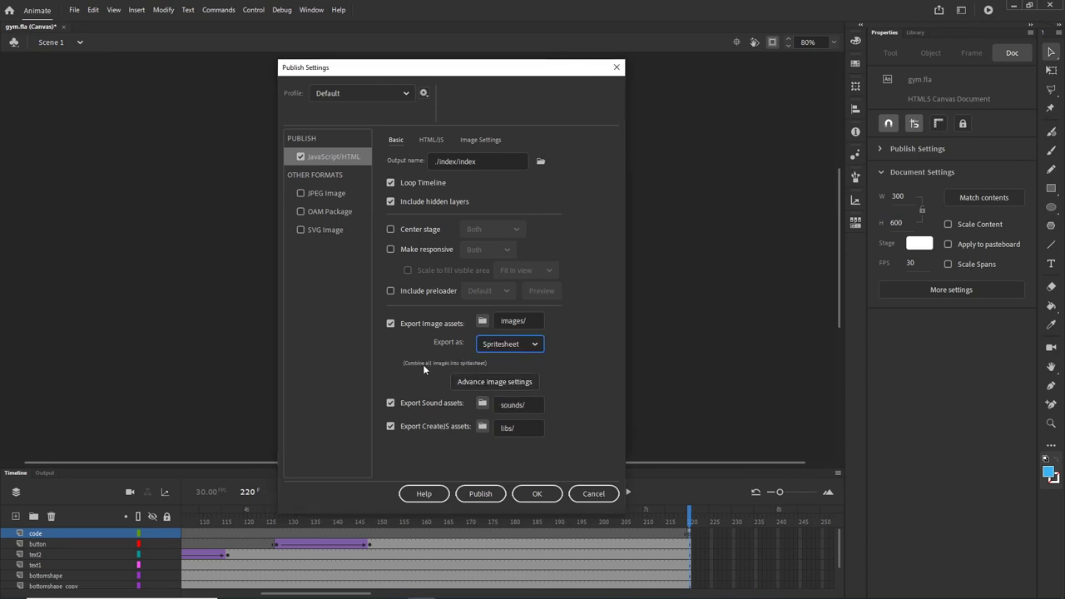
{"action": "left_click", "coordinate": [532, 348]}
{"action": "left_click", "coordinate": [504, 364]}
Set the image assets to export as Image Assets, accept the publish settings and republish the banner.
{"action": "left_click", "coordinate": [534, 350]}
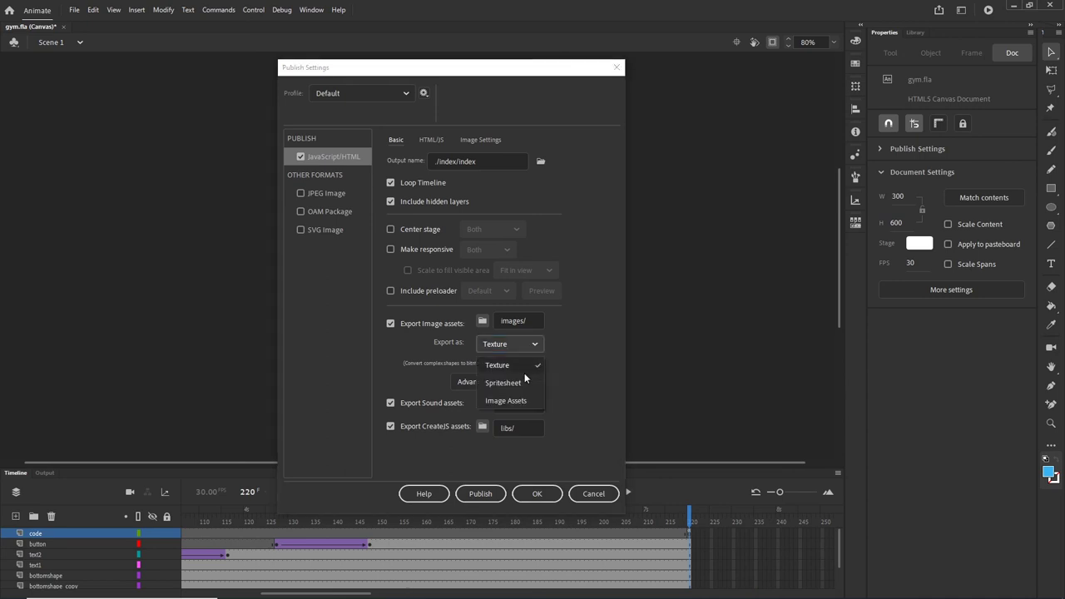
{"action": "left_click", "coordinate": [514, 403]}
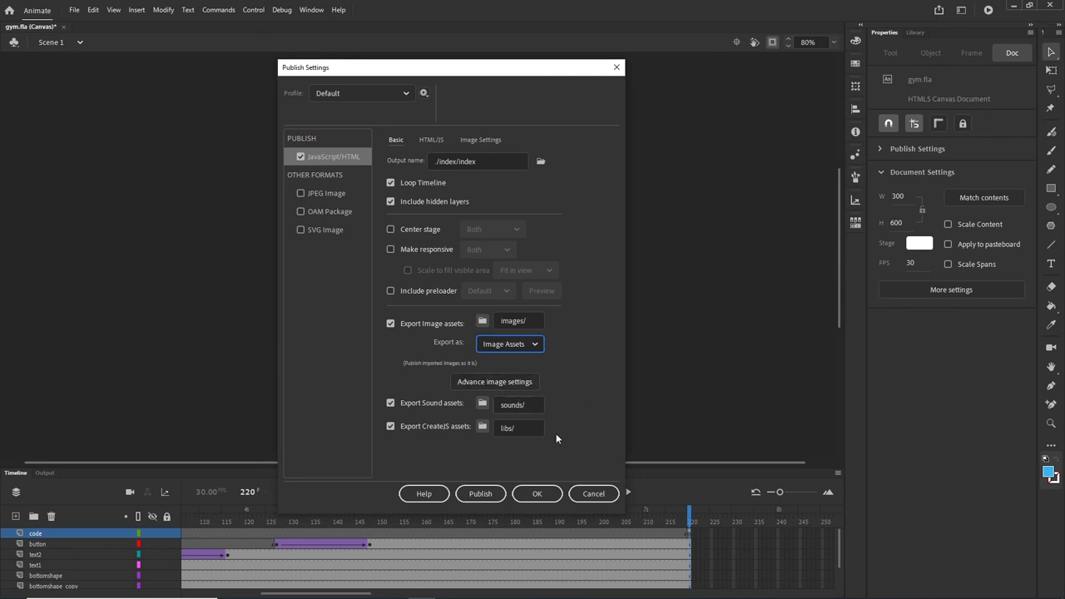
{"action": "left_click", "coordinate": [538, 495]}
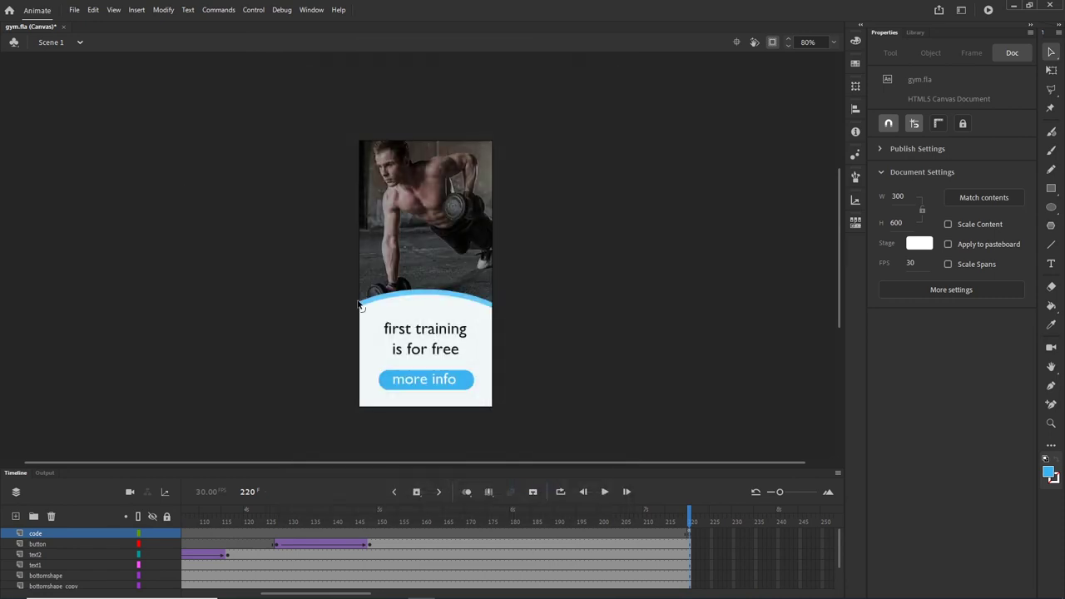
{"action": "left_click", "coordinate": [74, 11]}
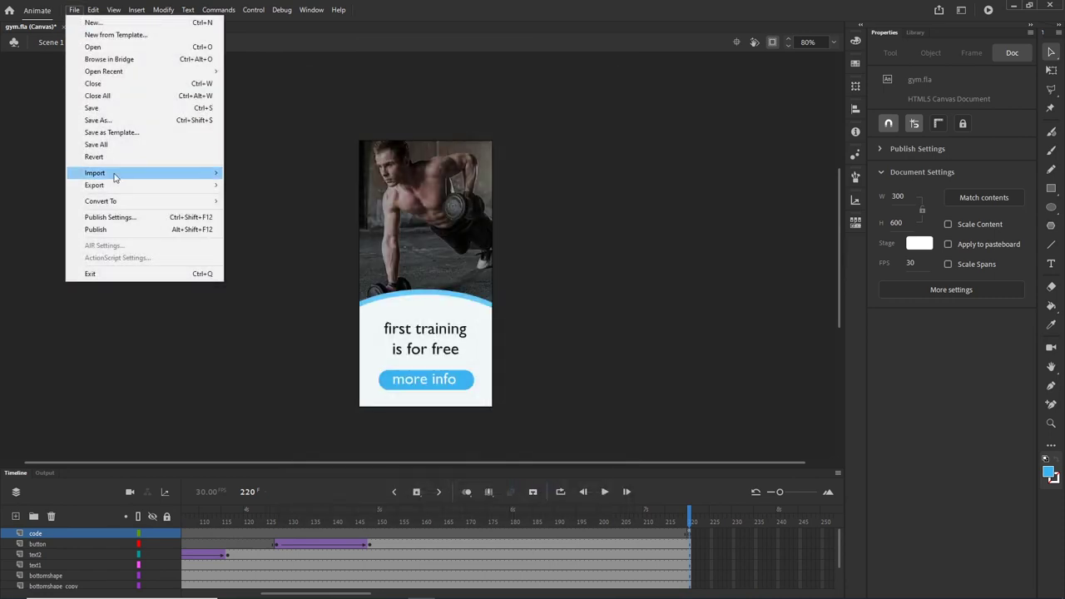
{"action": "left_click", "coordinate": [103, 227]}
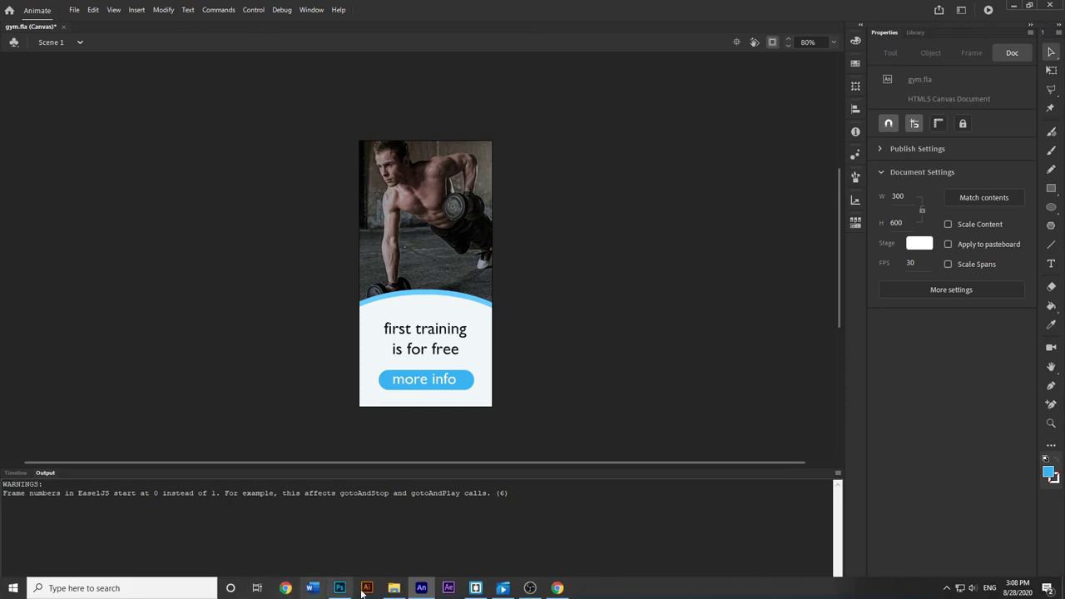
Switch to File Explorer and delete index_atlas_1.png from the published images subfolder.
{"action": "left_click", "coordinate": [395, 589]}
{"action": "double_click", "coordinate": [362, 100]}
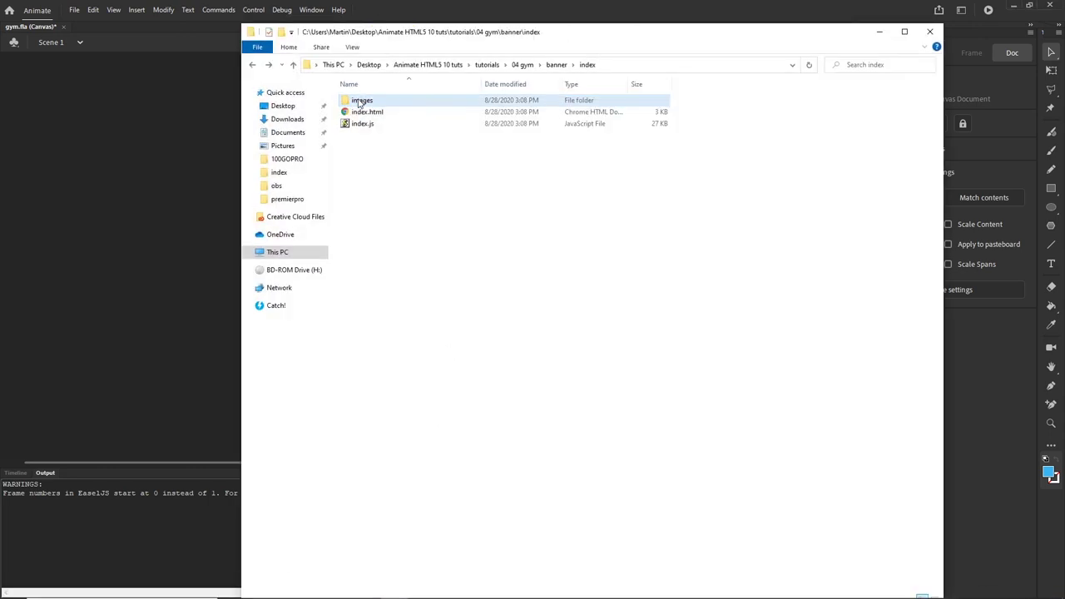
{"action": "left_click", "coordinate": [366, 116]}
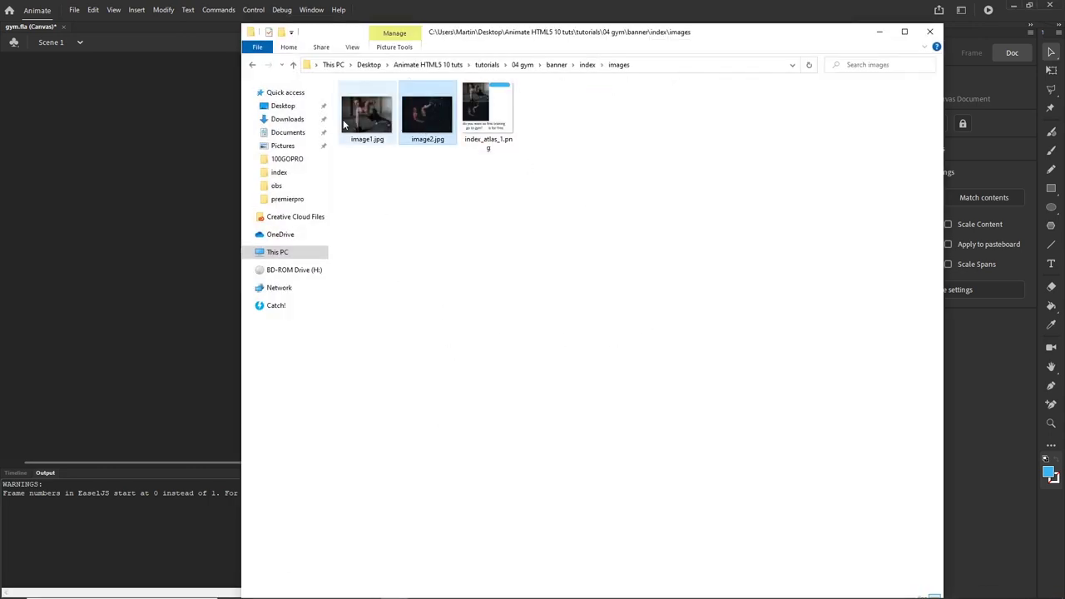
{"action": "left_click", "coordinate": [480, 111]}
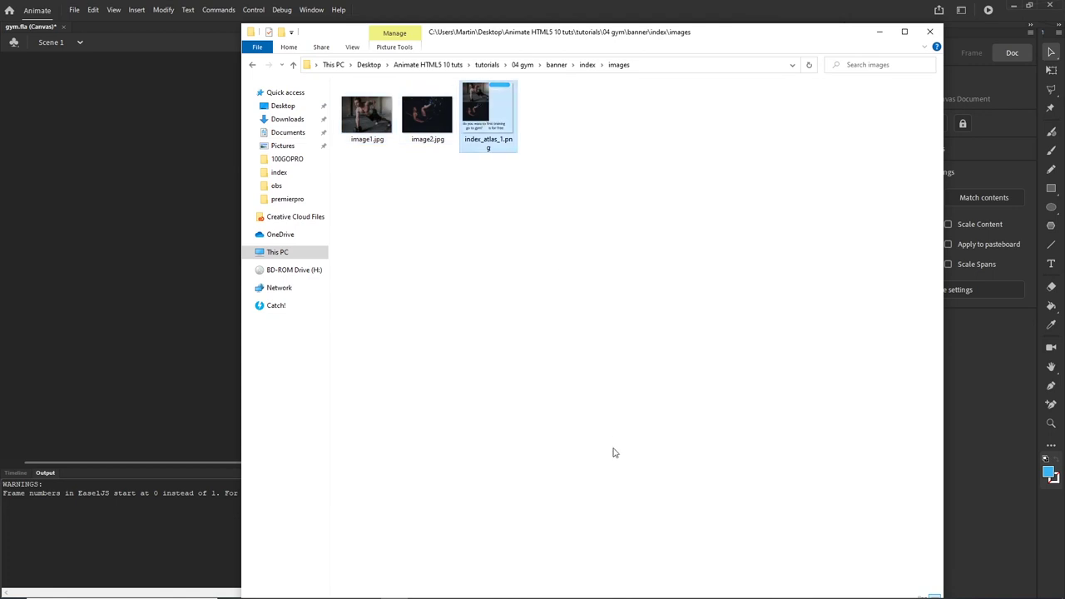
{"action": "key", "text": "Delete"}
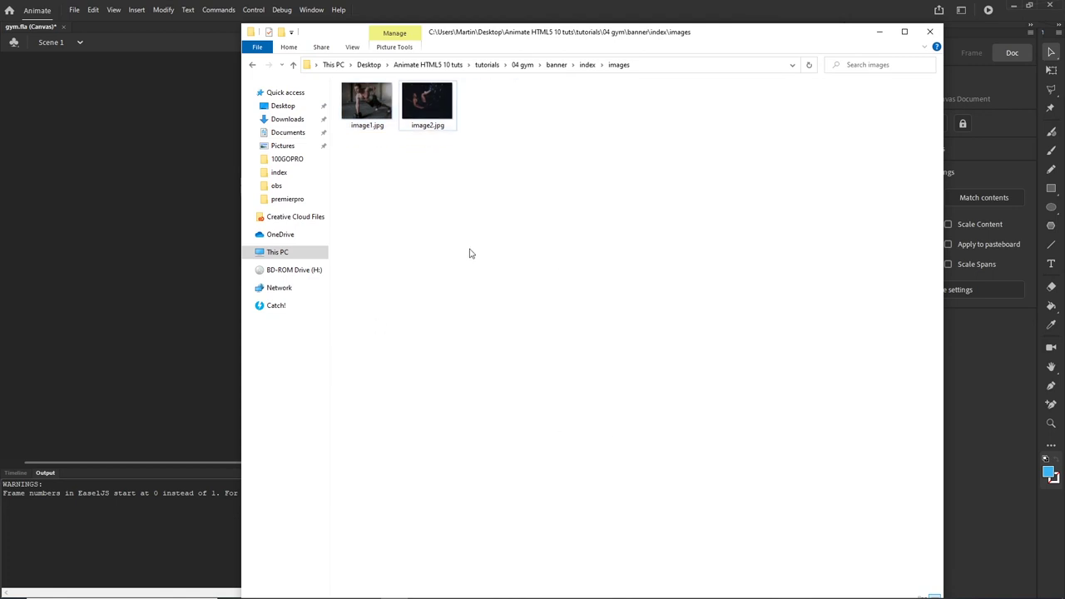
Check image1.jpg and image2.jpg in the images subfolder, go back to the index folder and return to Animate.
{"action": "left_click", "coordinate": [428, 105]}
{"action": "left_click", "coordinate": [372, 116], "text": "ctrl"}
{"action": "left_click", "coordinate": [372, 116]}
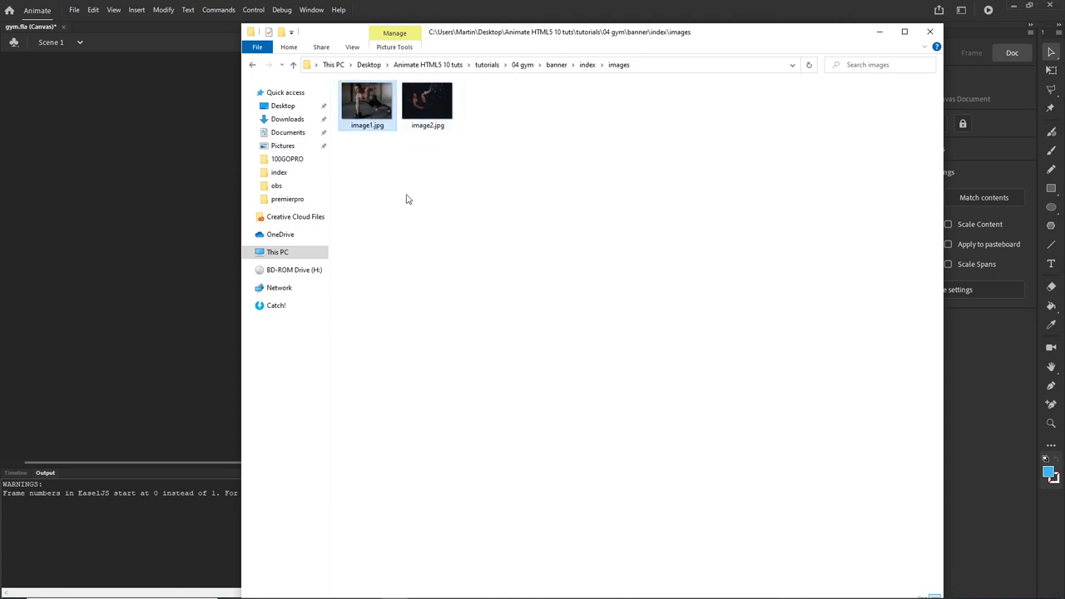
{"action": "left_click", "coordinate": [549, 238]}
{"action": "left_click", "coordinate": [254, 68]}
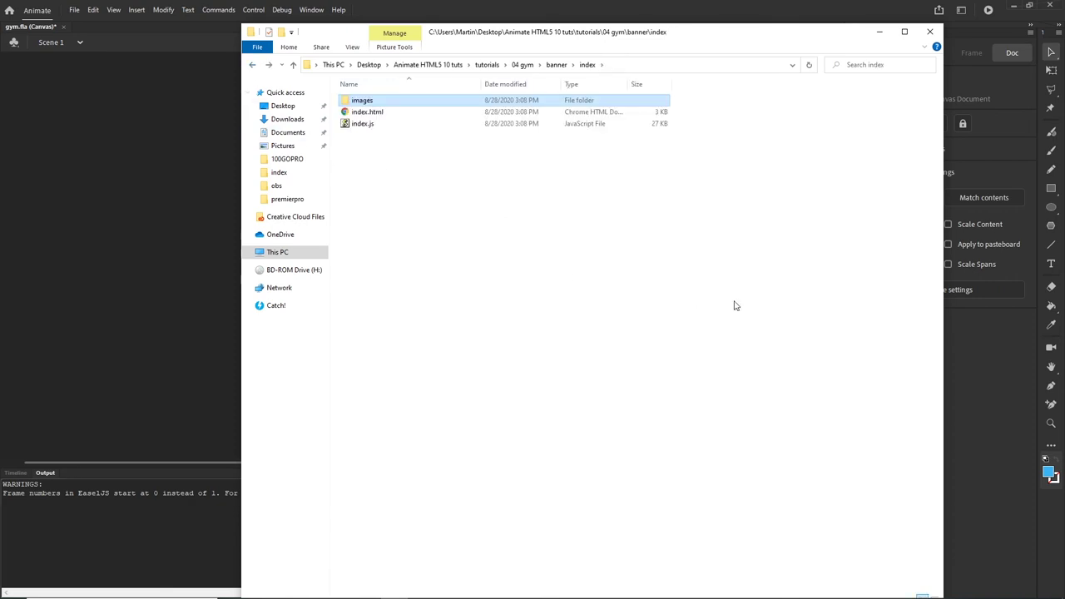
{"action": "left_click", "coordinate": [880, 32]}
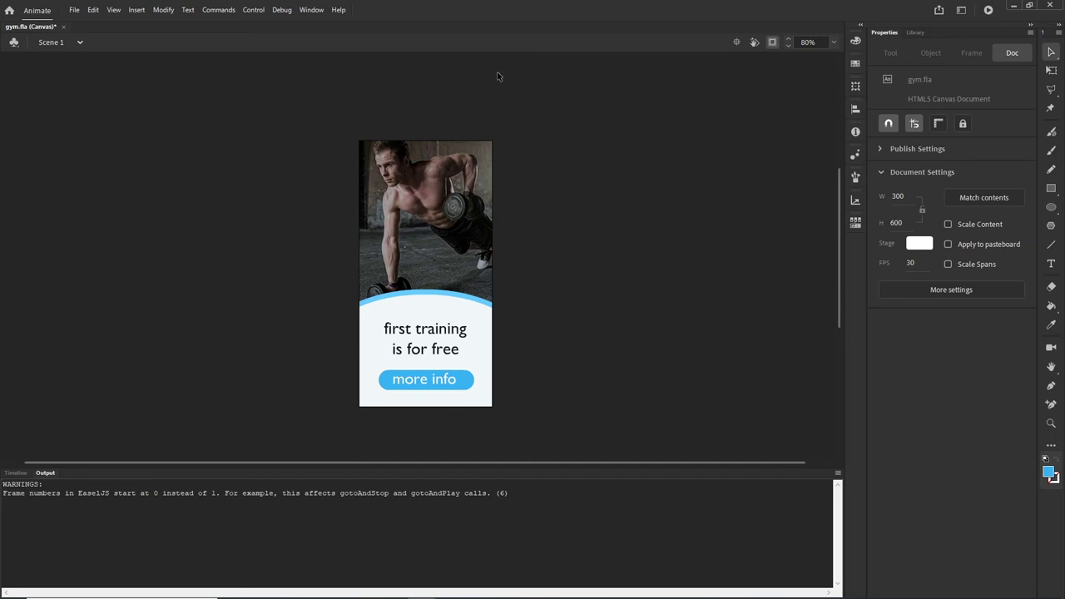
Turn off Hosted Libraries in the HTML/JS publish settings and republish the banner.
{"action": "left_click", "coordinate": [75, 10]}
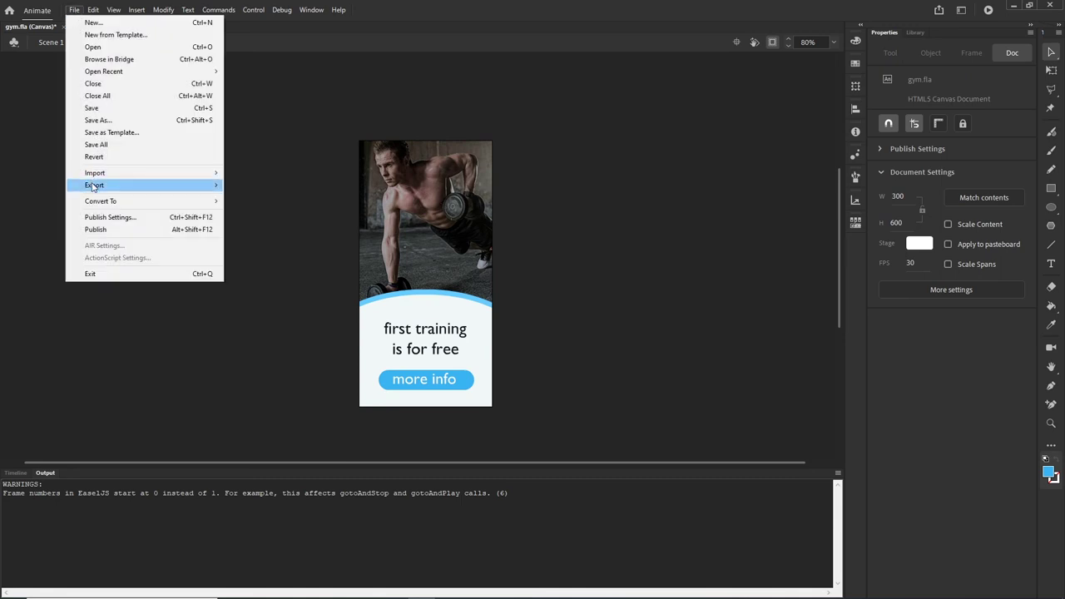
{"action": "left_click", "coordinate": [100, 217]}
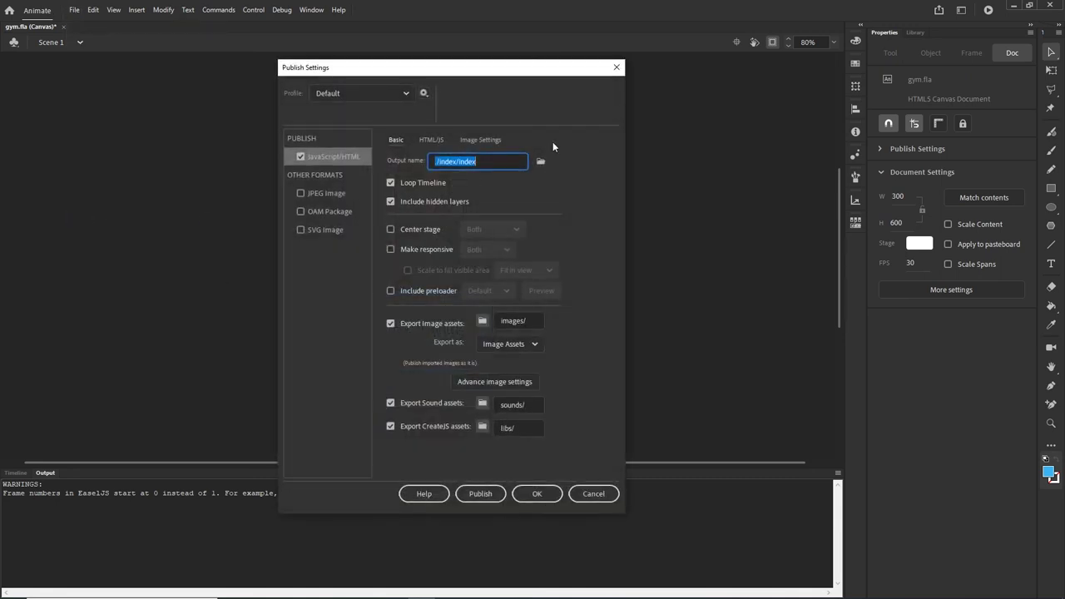
{"action": "left_click", "coordinate": [435, 140]}
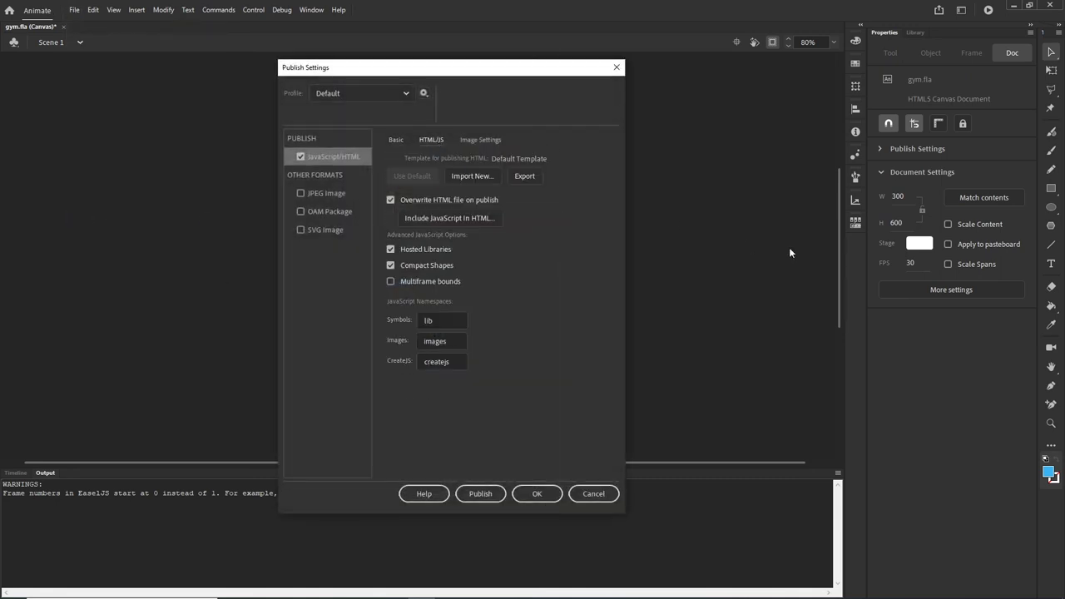
{"action": "left_click", "coordinate": [391, 249]}
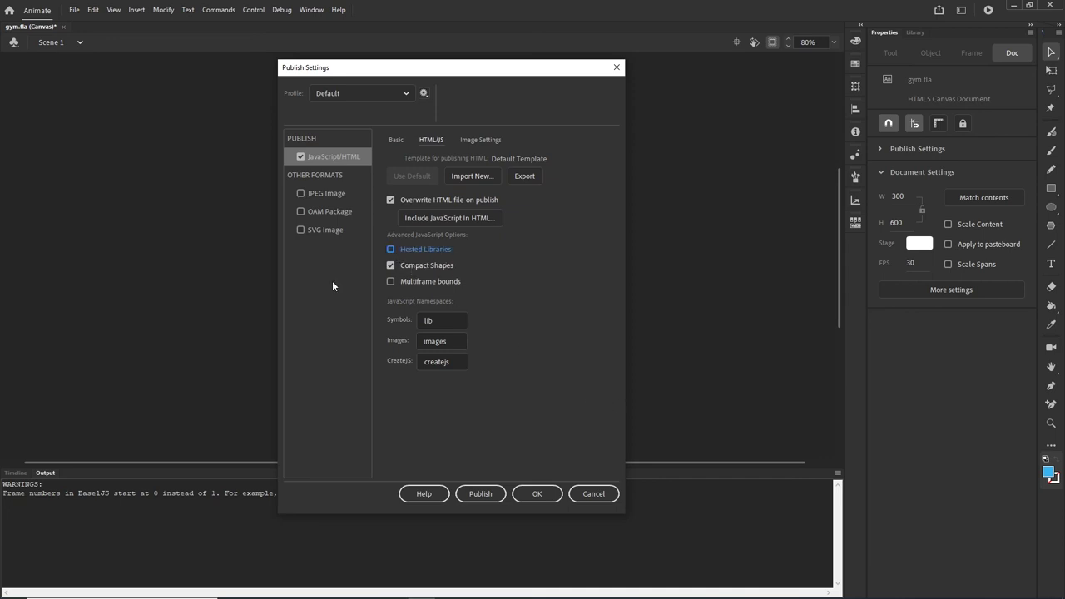
{"action": "left_click", "coordinate": [539, 494]}
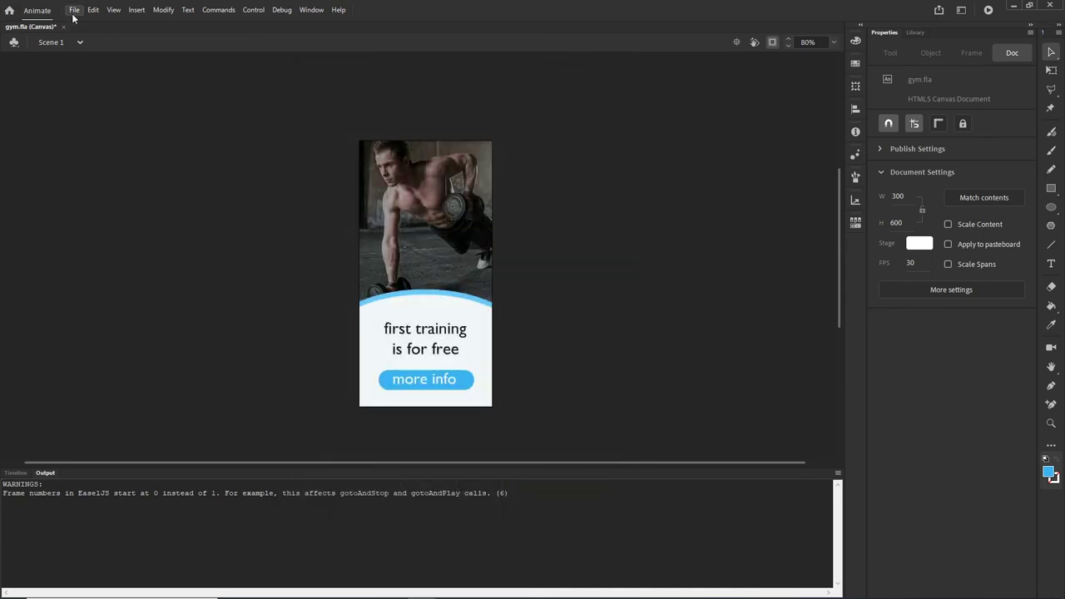
{"action": "left_click", "coordinate": [74, 10]}
{"action": "left_click", "coordinate": [96, 228]}
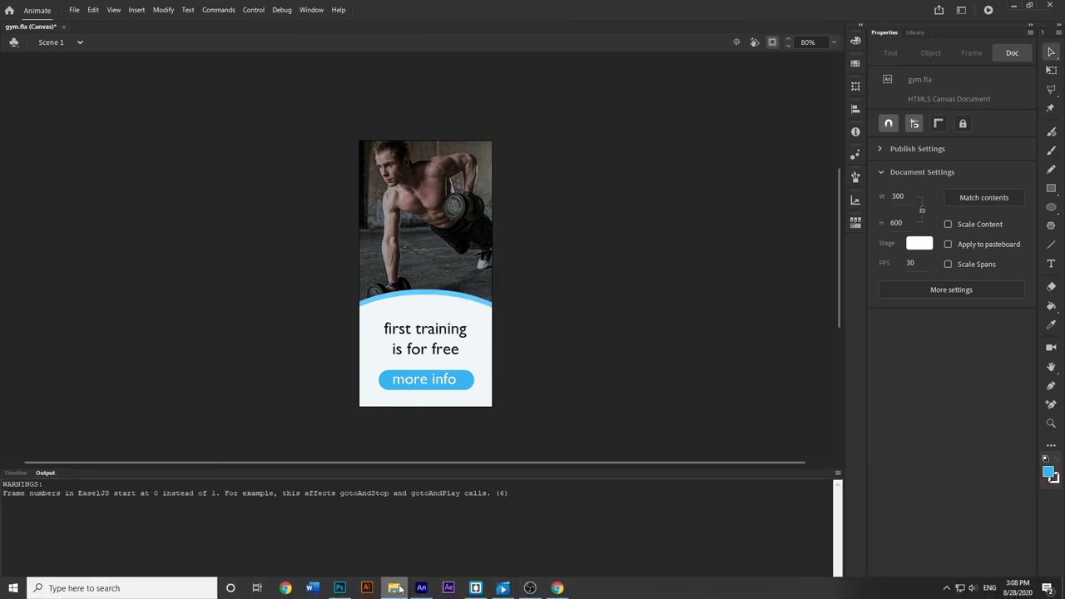
Switch to File Explorer and inspect the republished files in the index folder, selecting index.html.
{"action": "left_click", "coordinate": [398, 588]}
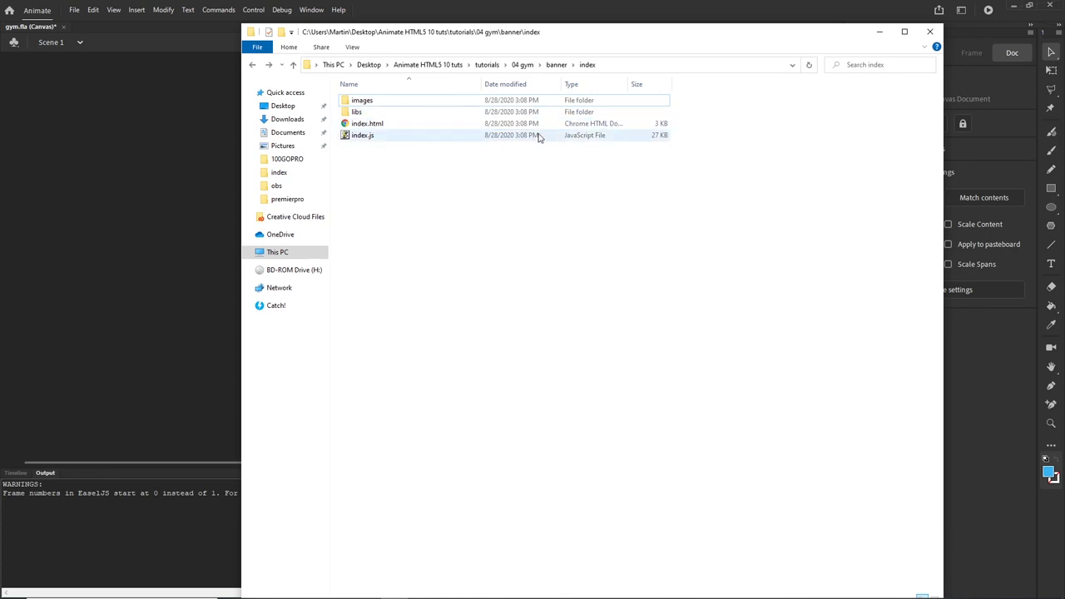
{"action": "left_click", "coordinate": [366, 125]}
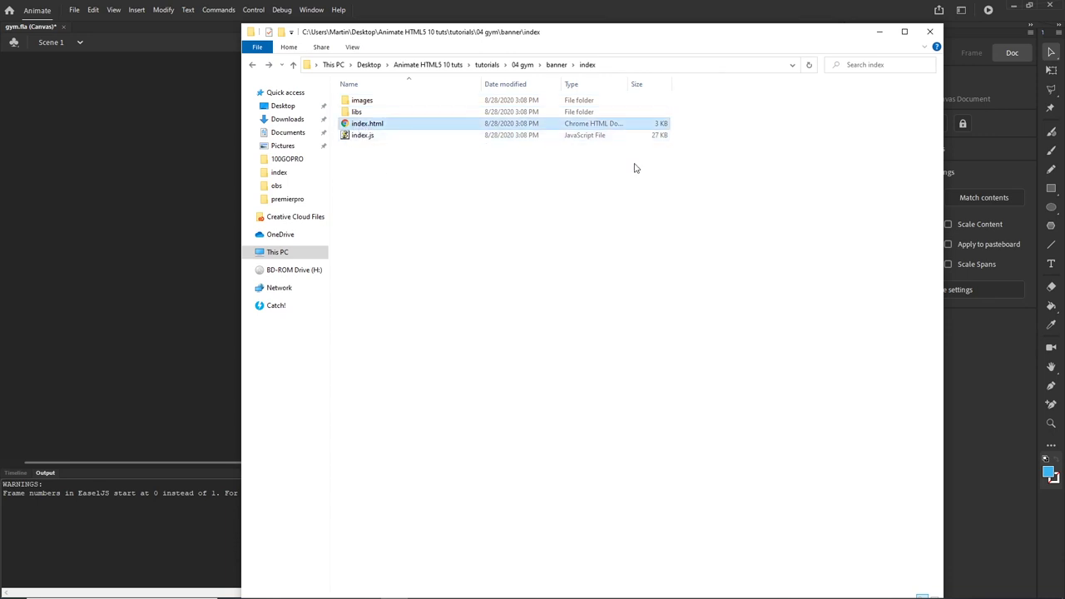
Switch to Chrome and search Google for "html 5 adobe animate meta tag".
{"action": "mouse_move", "coordinate": [361, 590]}
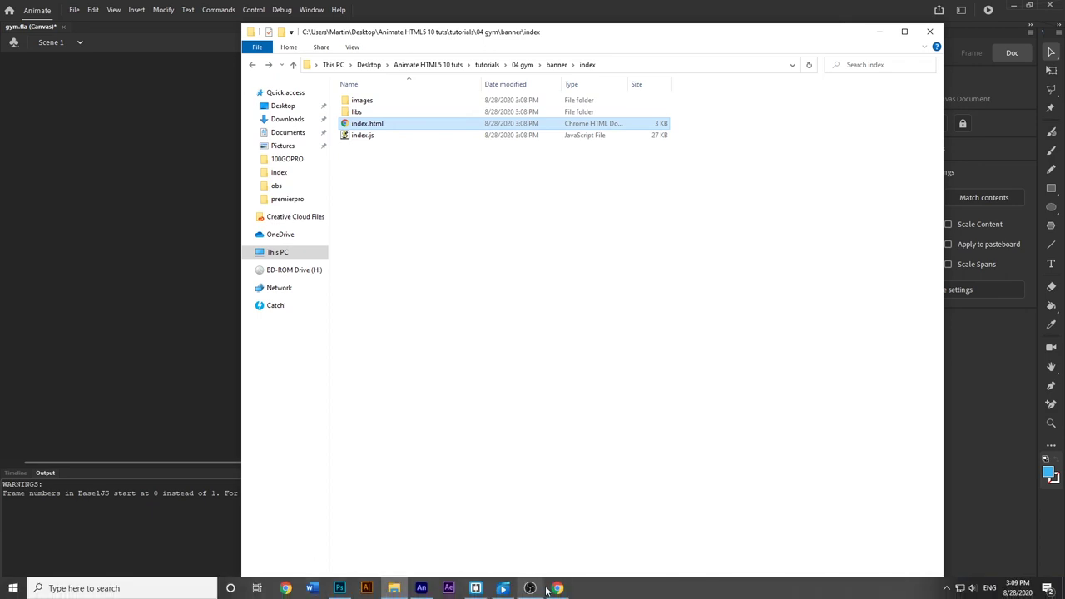
{"action": "mouse_move", "coordinate": [556, 588]}
{"action": "left_click", "coordinate": [548, 553]}
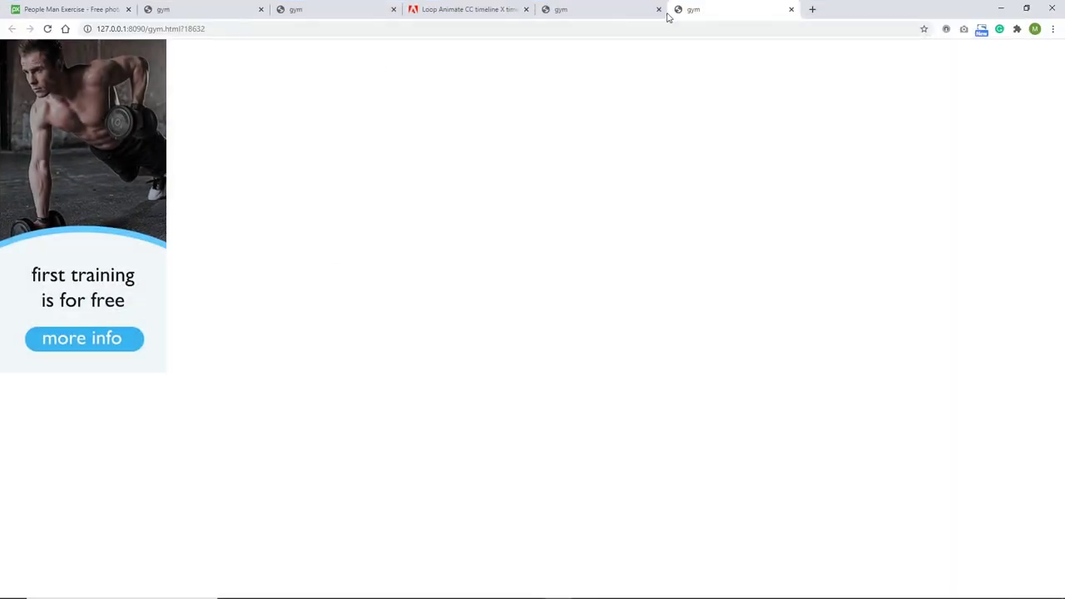
{"action": "left_click", "coordinate": [330, 28]}
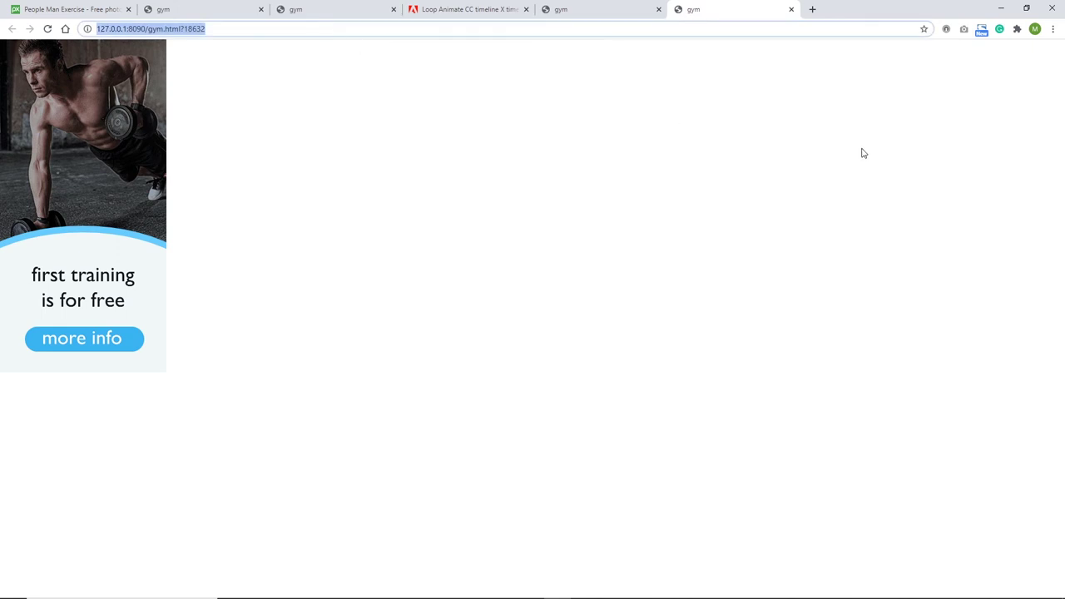
{"action": "type", "text": "ht"}
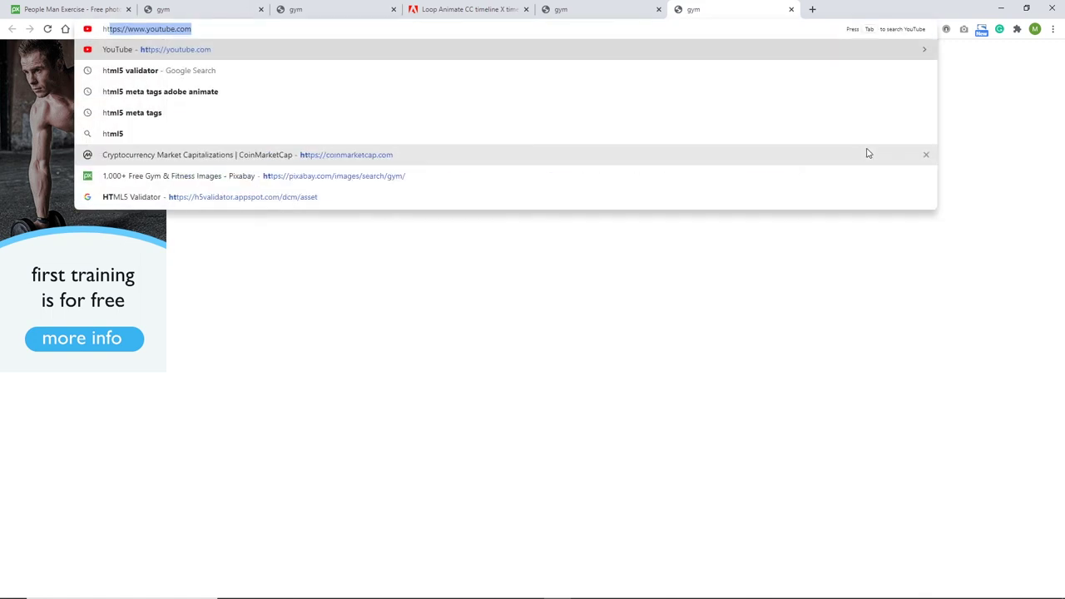
{"action": "type", "text": "ml"}
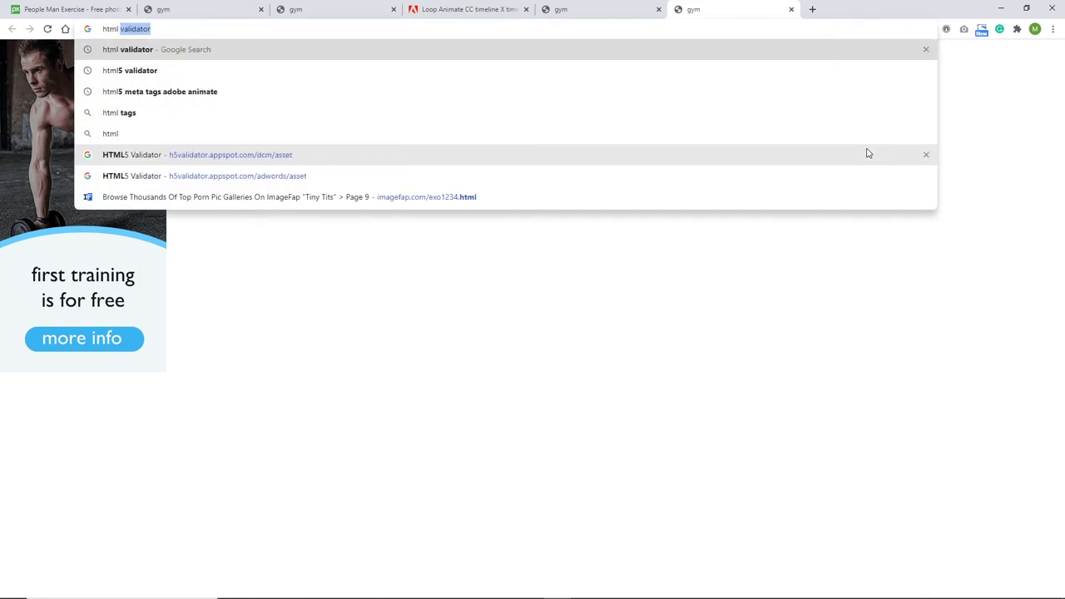
{"action": "type", "text": " %"}
{"action": "key", "text": "BackSpace"}
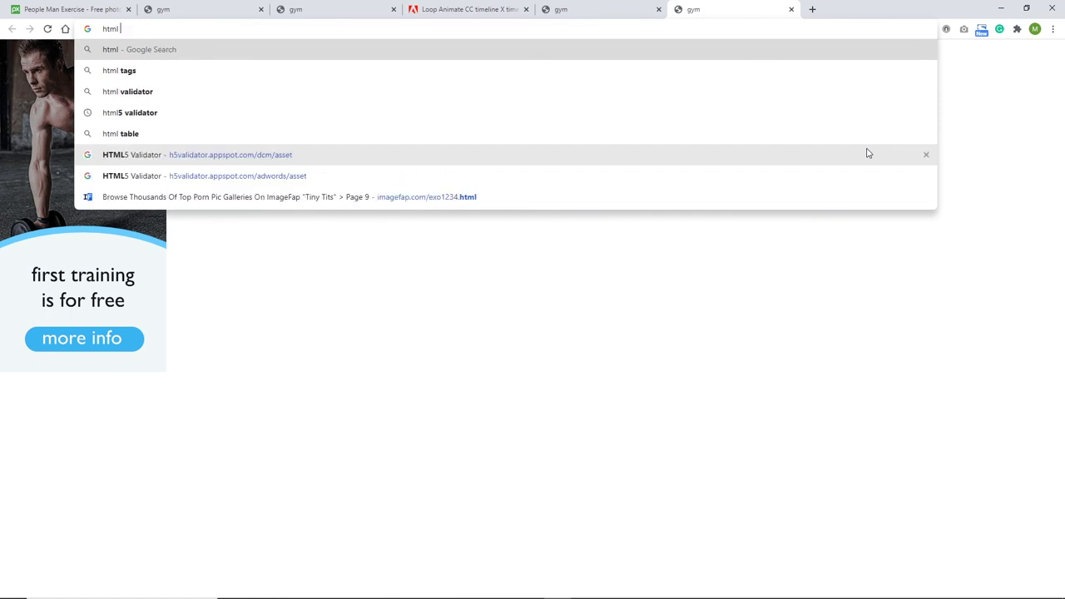
{"action": "type", "text": "5 ado"}
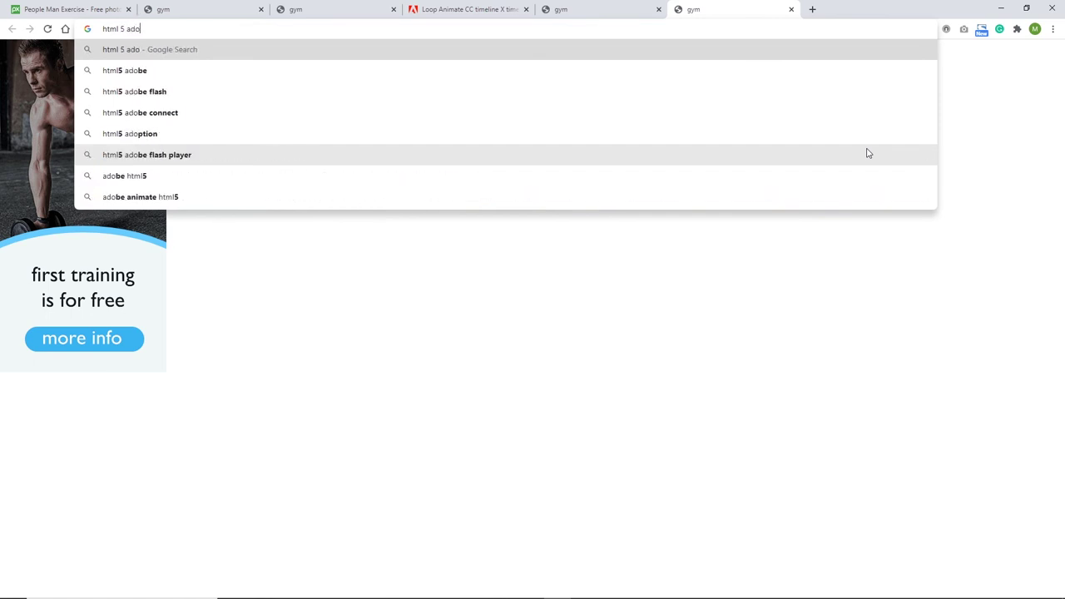
{"action": "type", "text": "be animate meta tag"}
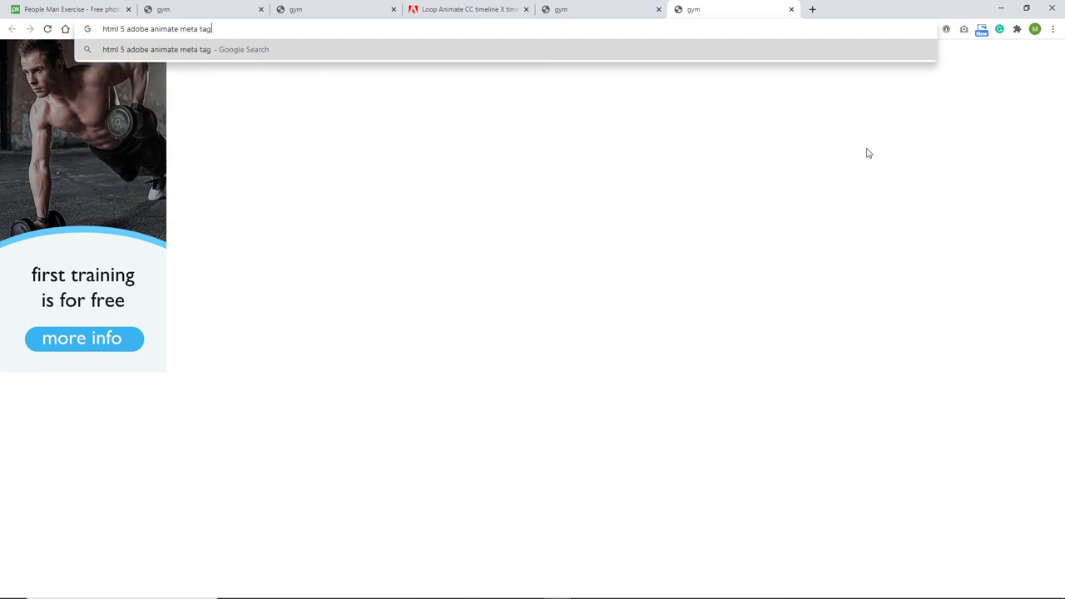
{"action": "key", "text": "Return"}
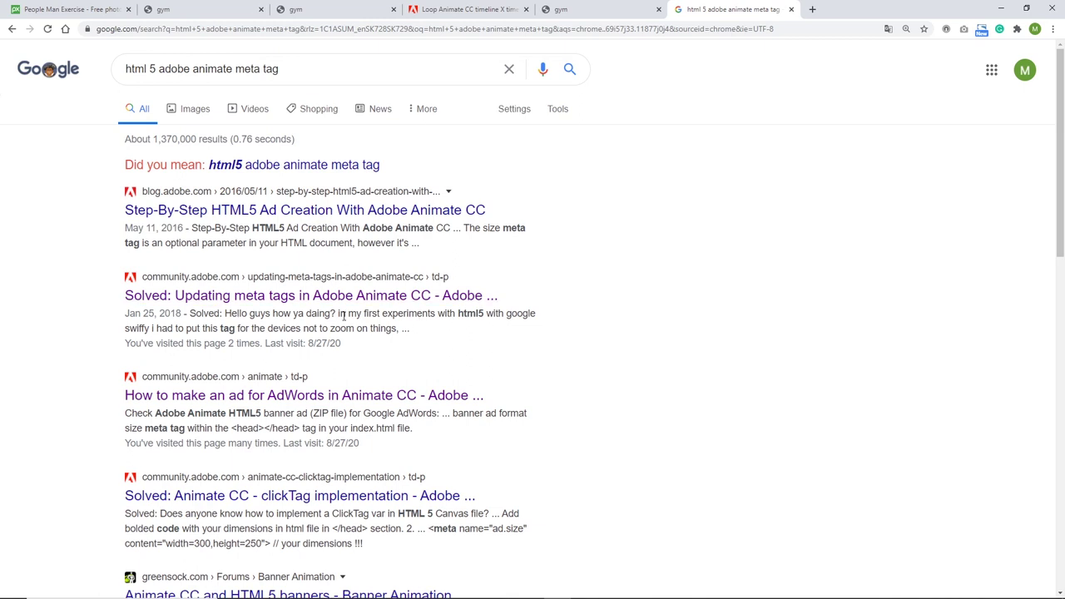
Check the Adobe community thread "Updating meta tags in Adobe Animate CC" and return to the search results.
{"action": "left_click", "coordinate": [243, 301]}
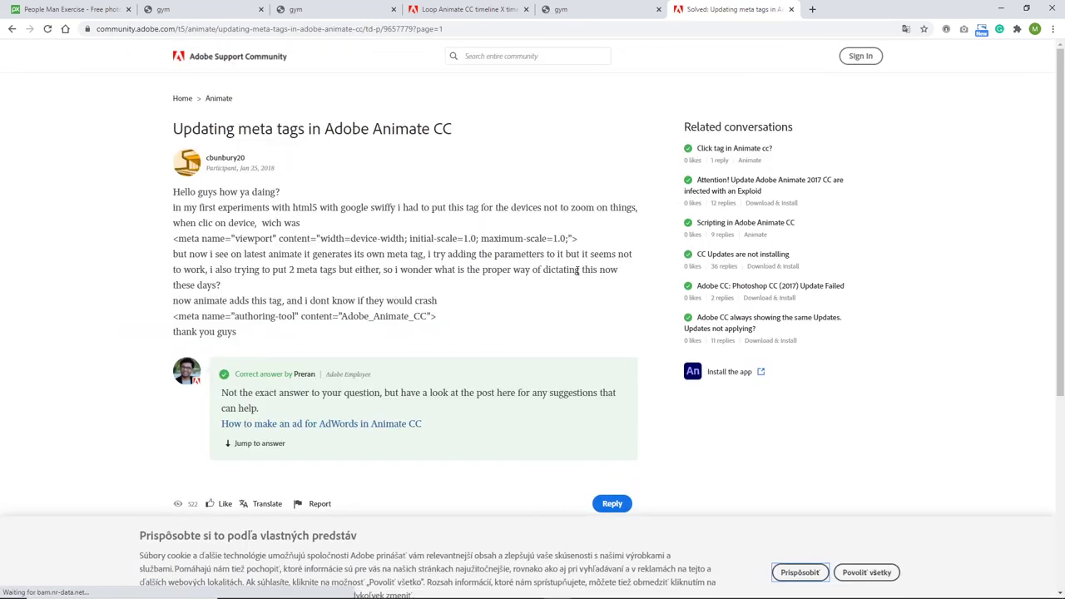
{"action": "scroll", "coordinate": [505, 293], "scroll_direction": "down", "scroll_amount": 4}
{"action": "scroll", "coordinate": [503, 293], "scroll_direction": "up", "scroll_amount": 4}
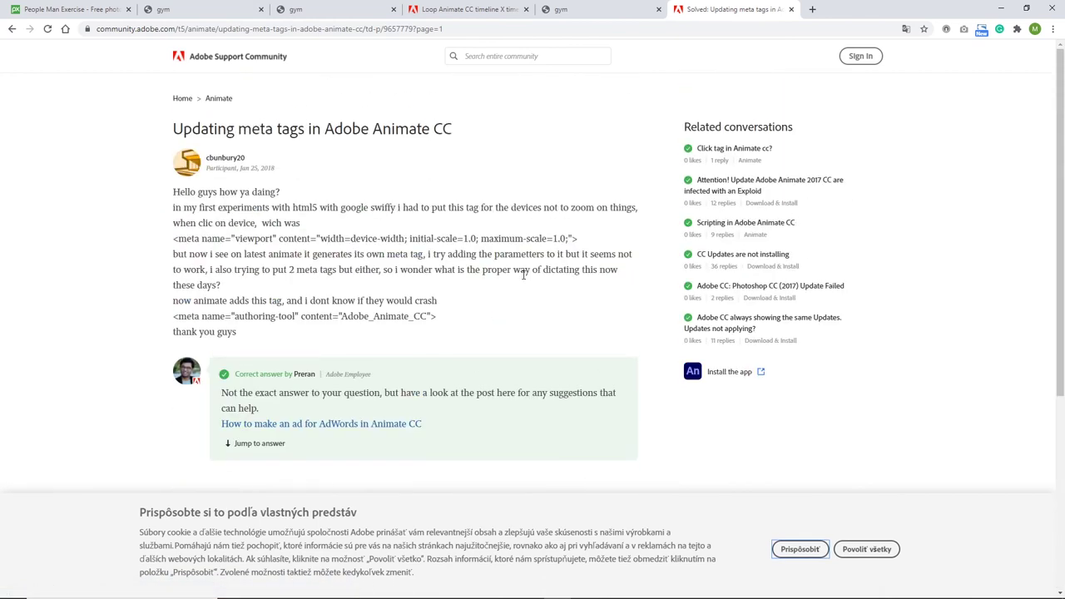
{"action": "left_click", "coordinate": [13, 30]}
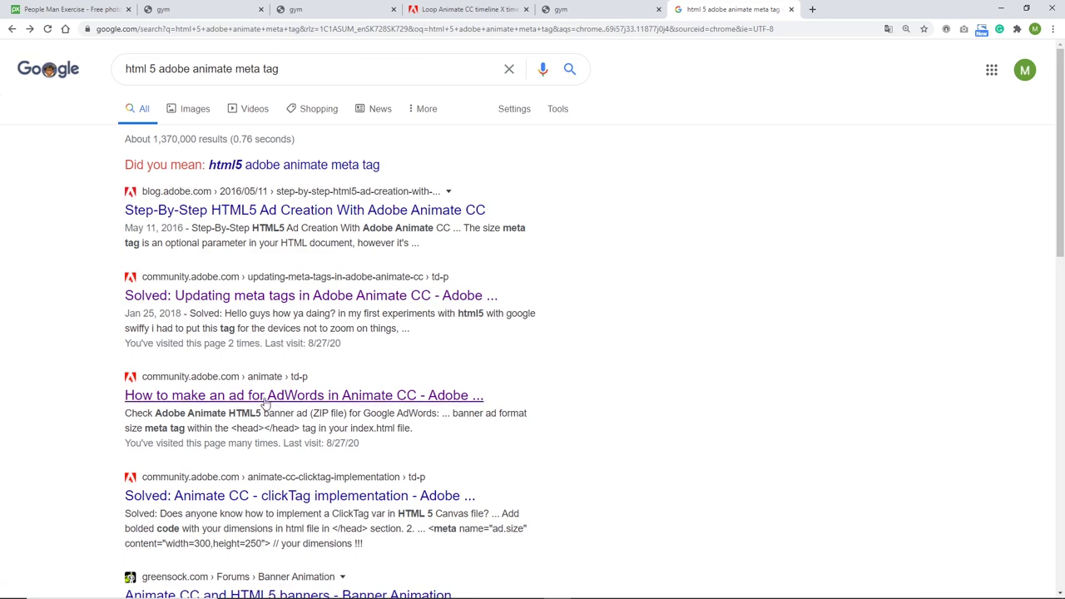
Open the thread "How to make an ad for AdWords in Animate CC" and copy its example ad.size meta tag.
{"action": "left_click", "coordinate": [264, 400]}
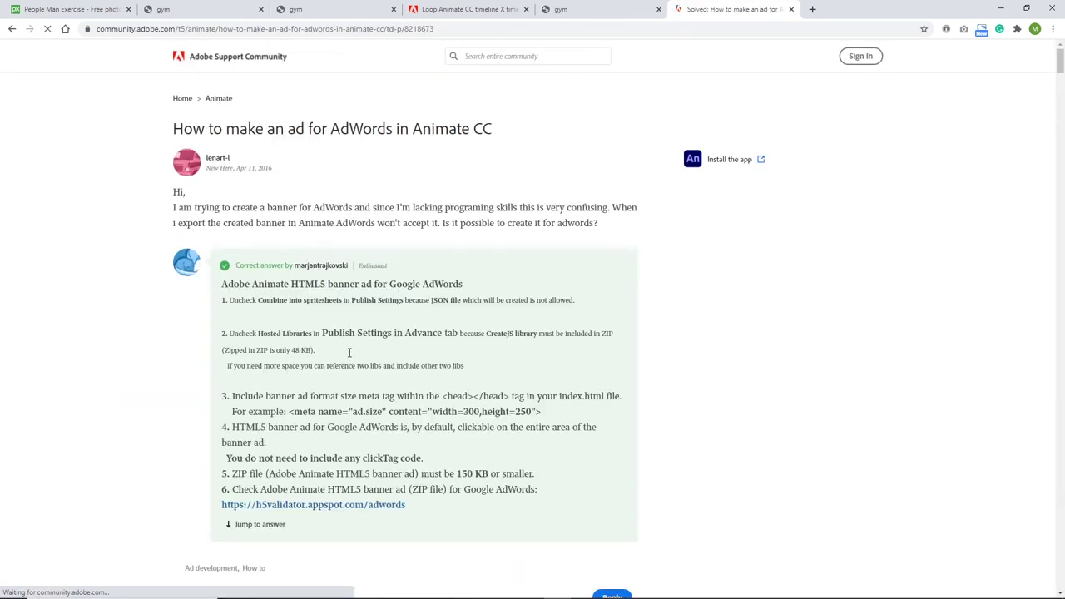
{"action": "scroll", "coordinate": [503, 370], "scroll_direction": "down", "scroll_amount": 3}
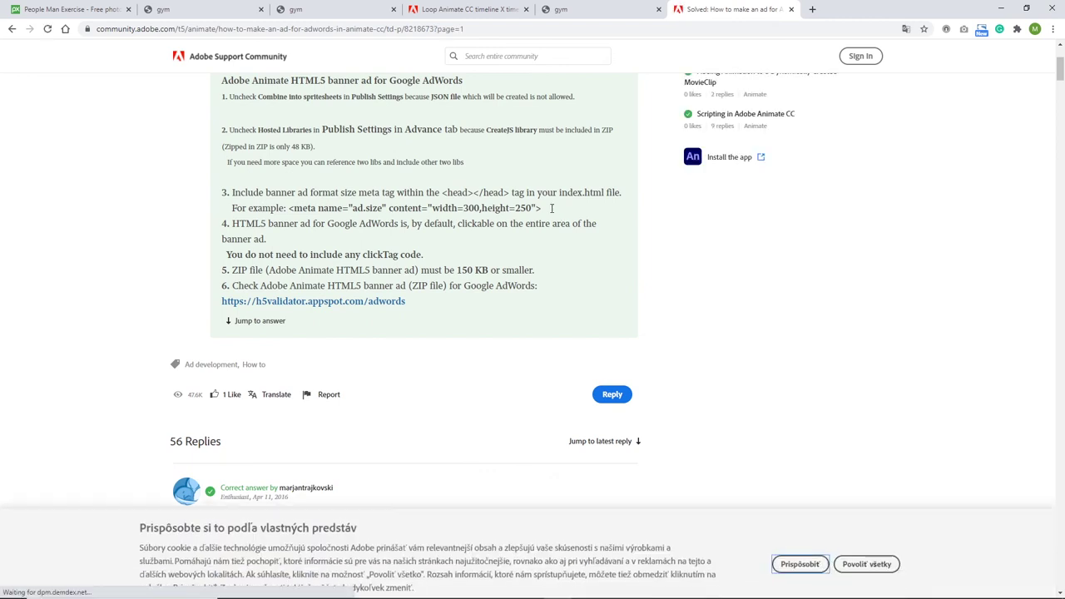
{"action": "left_click_drag", "start_coordinate": [550, 208], "coordinate": [472, 210]}
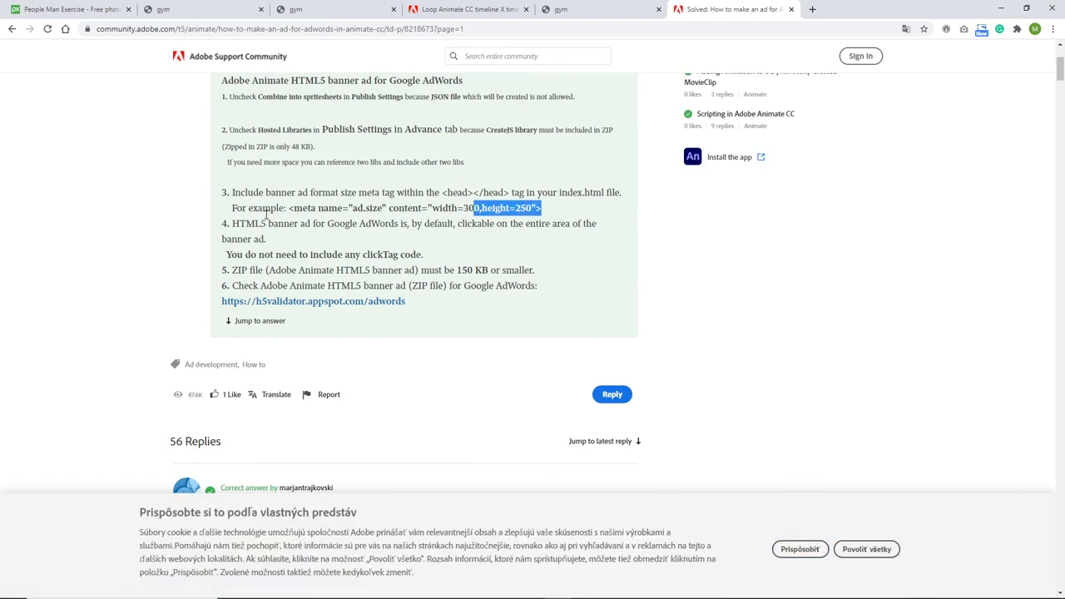
{"action": "left_click_drag", "start_coordinate": [550, 208], "coordinate": [290, 209]}
{"action": "key", "text": "ctrl+c"}
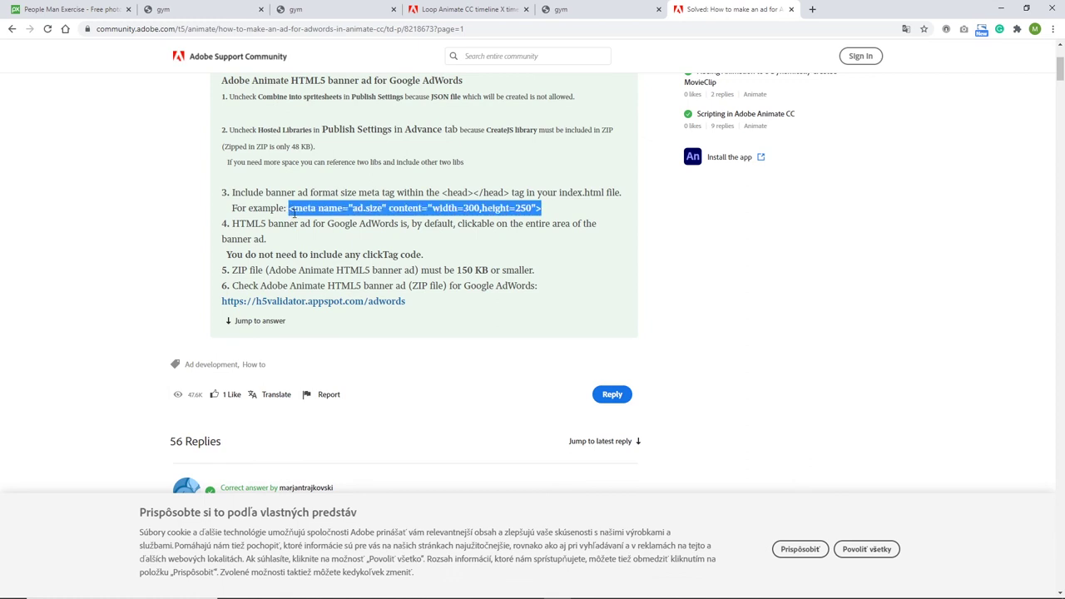
Switch to File Explorer and open index.html from the index folder in Notepad.
{"action": "left_click", "coordinate": [394, 588]}
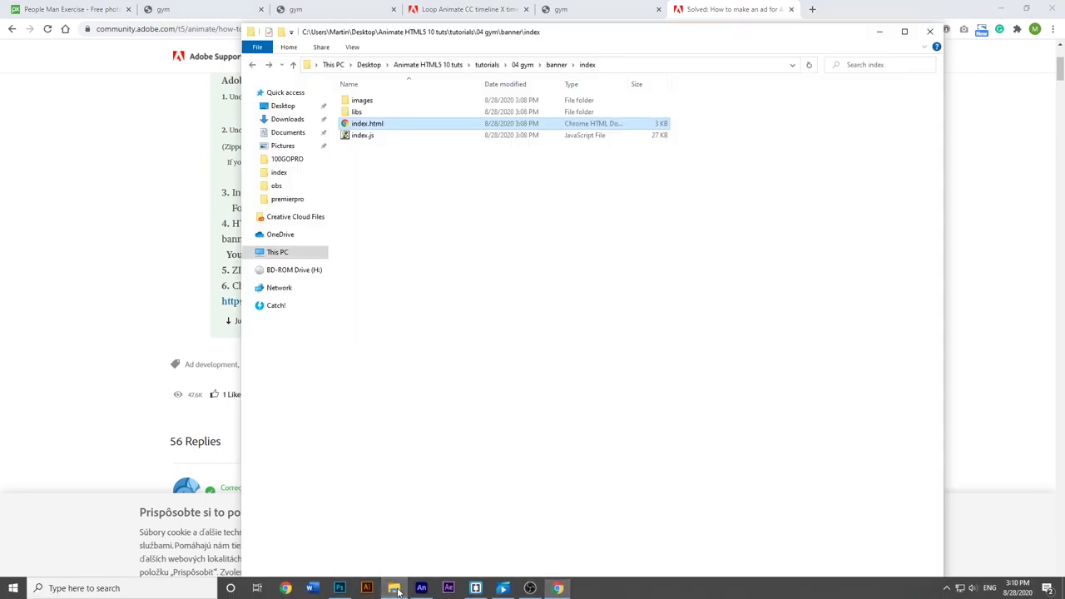
{"action": "left_click", "coordinate": [343, 117]}
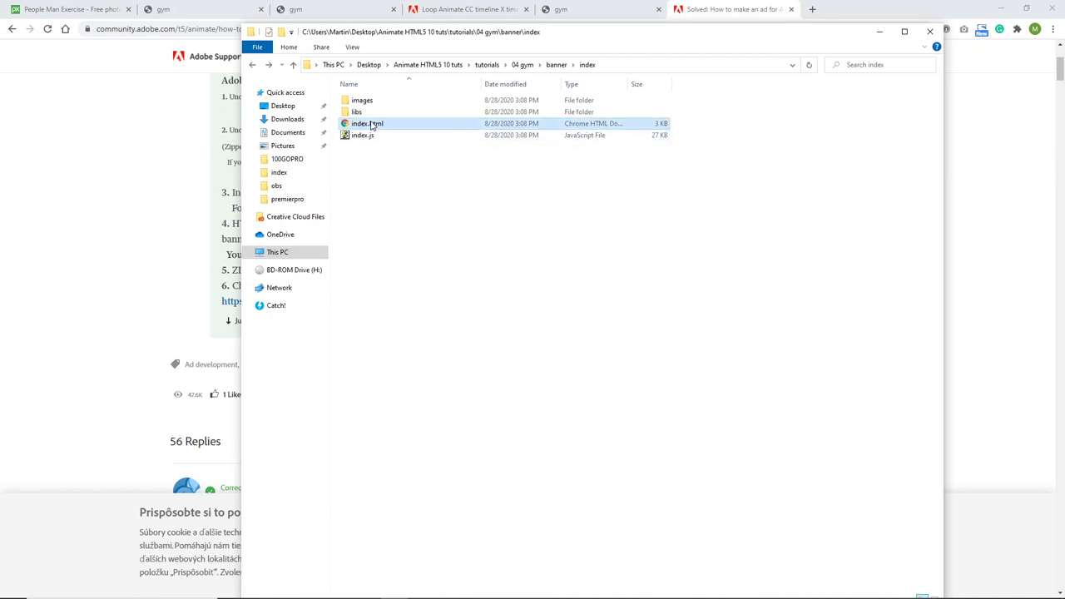
{"action": "right_click", "coordinate": [372, 124]}
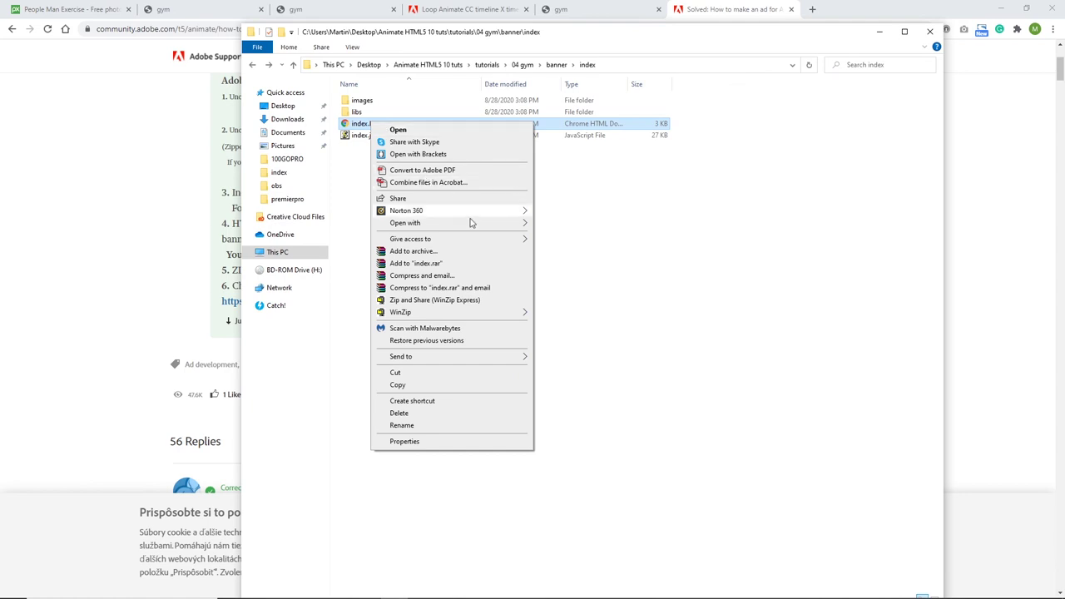
{"action": "mouse_move", "coordinate": [516, 224]}
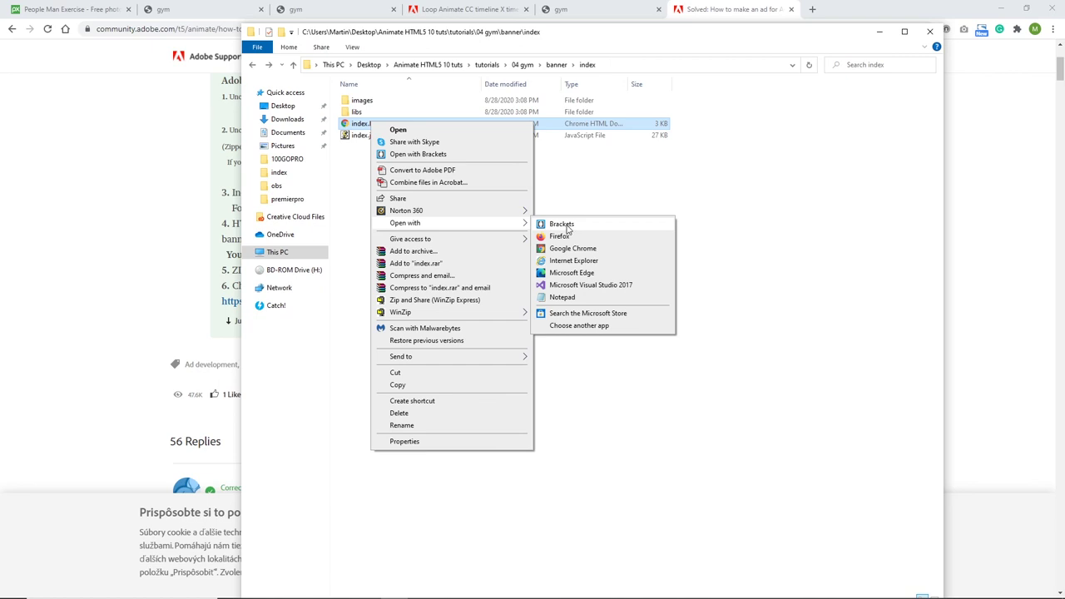
{"action": "left_click", "coordinate": [562, 297]}
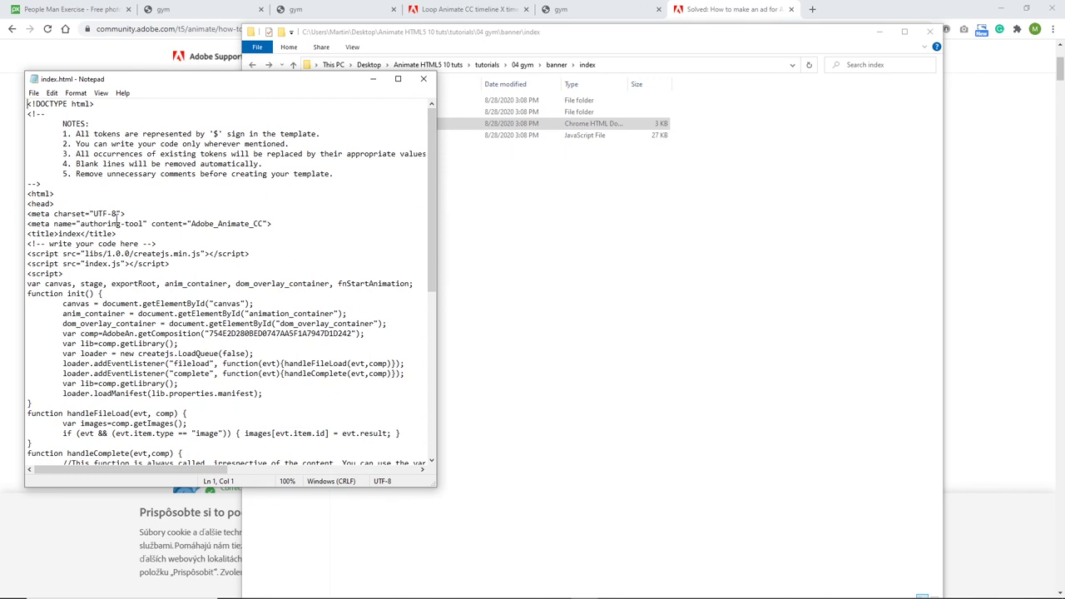
Paste the copied ad.size meta tag on a new line below the UTF-8 charset meta tag.
{"action": "left_click", "coordinate": [131, 214]}
{"action": "key", "text": "Return"}
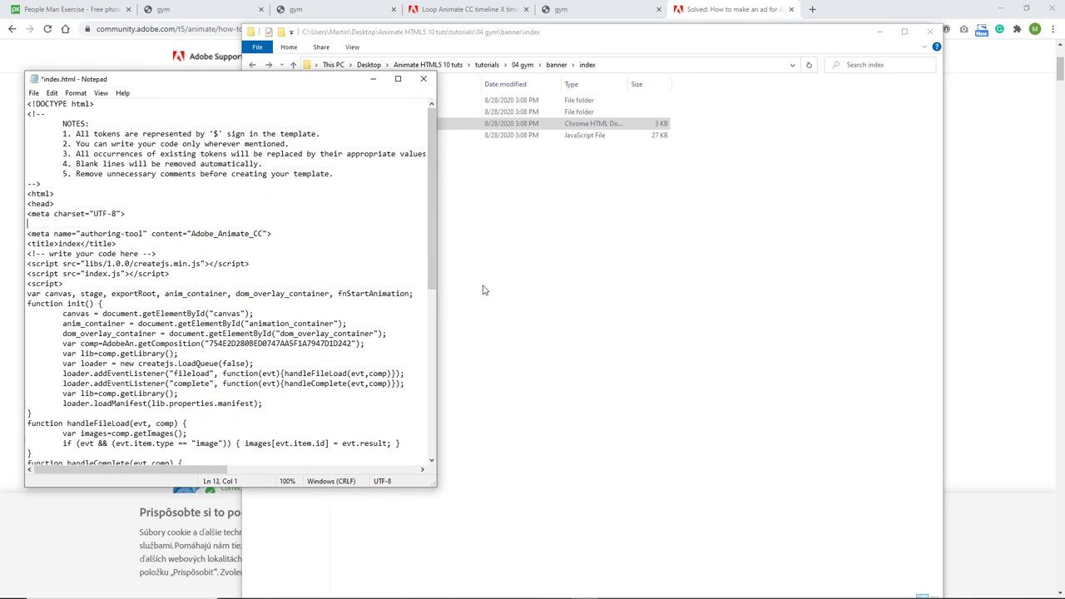
{"action": "key", "text": "ctrl+v"}
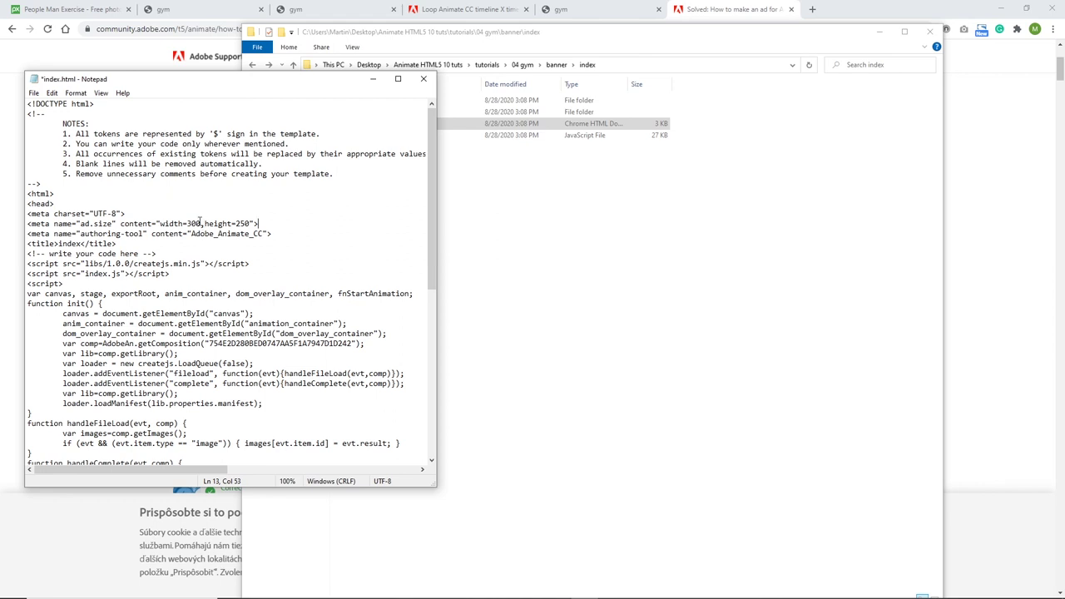
Set the height in the ad.size meta tag to 600, then save and close index.html.
{"action": "double_click", "coordinate": [243, 223]}
{"action": "type", "text": "600"}
{"action": "left_click", "coordinate": [278, 221]}
{"action": "key", "text": "ctrl+s"}
{"action": "left_click", "coordinate": [424, 78]}
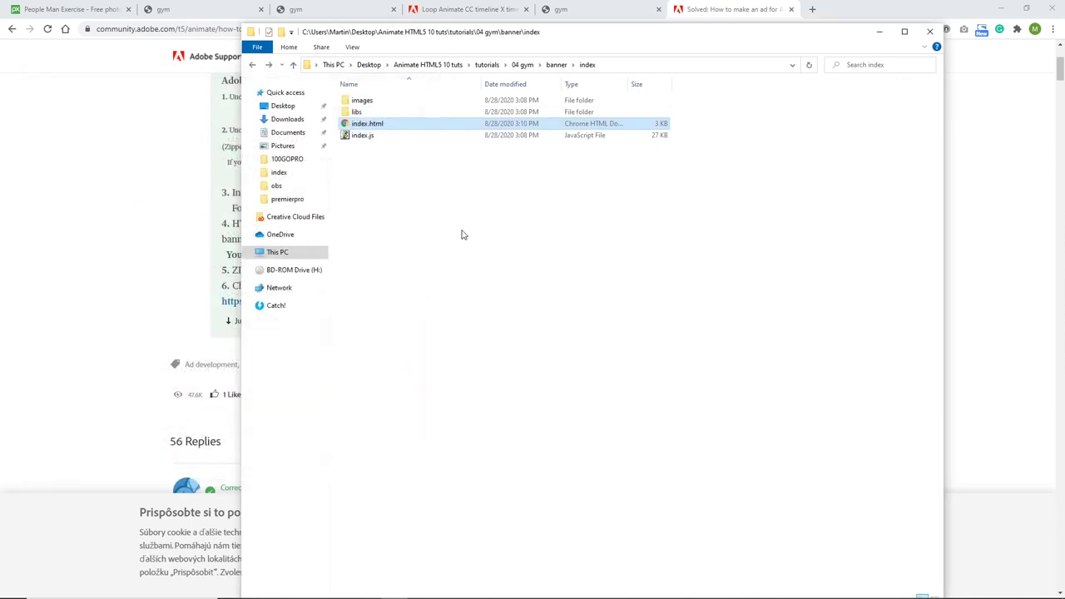
Go back to the banner folder, compress the index folder into index.zip and select the archive.
{"action": "left_click", "coordinate": [252, 64]}
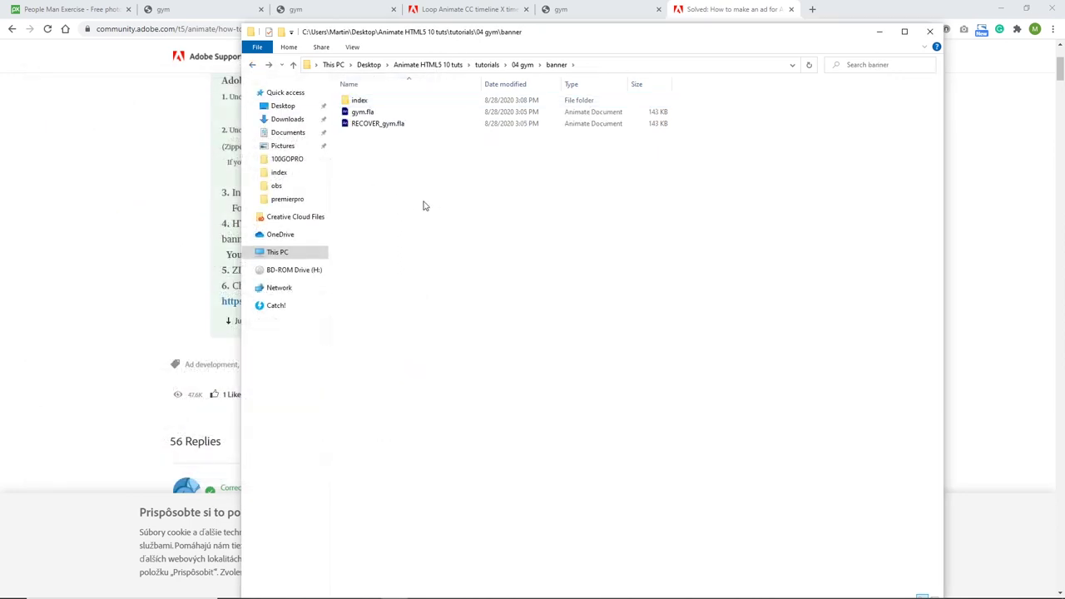
{"action": "right_click", "coordinate": [357, 101]}
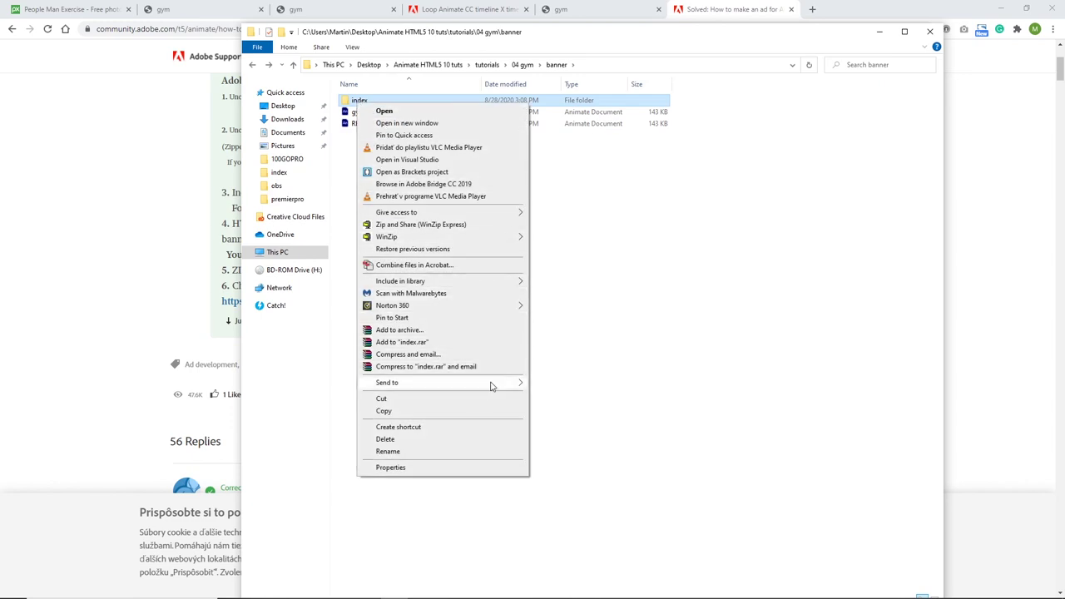
{"action": "mouse_move", "coordinate": [504, 384]}
{"action": "left_click", "coordinate": [569, 397]}
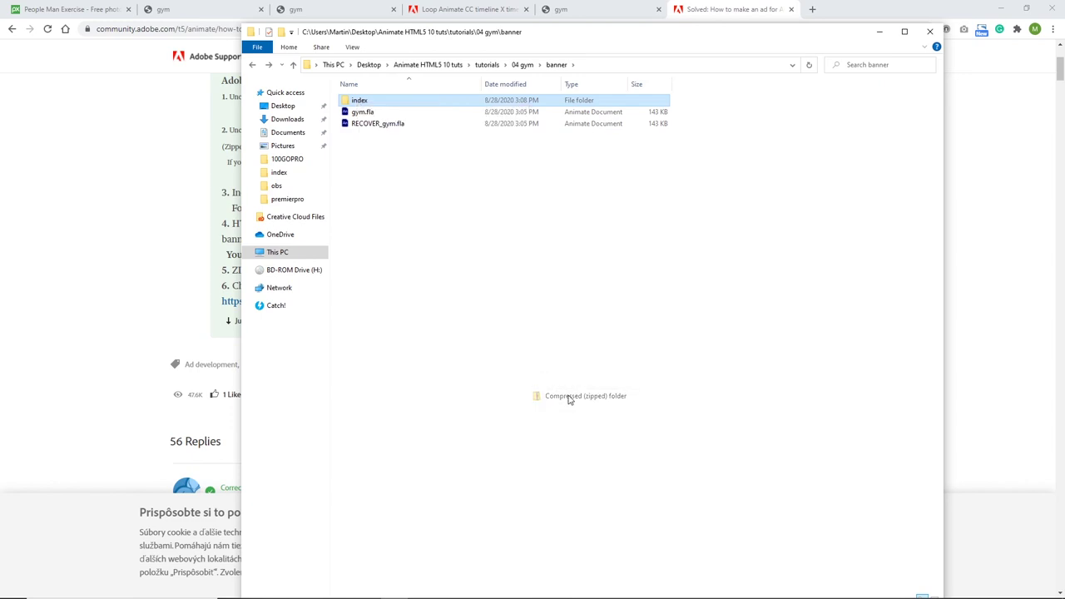
{"action": "left_click", "coordinate": [408, 223]}
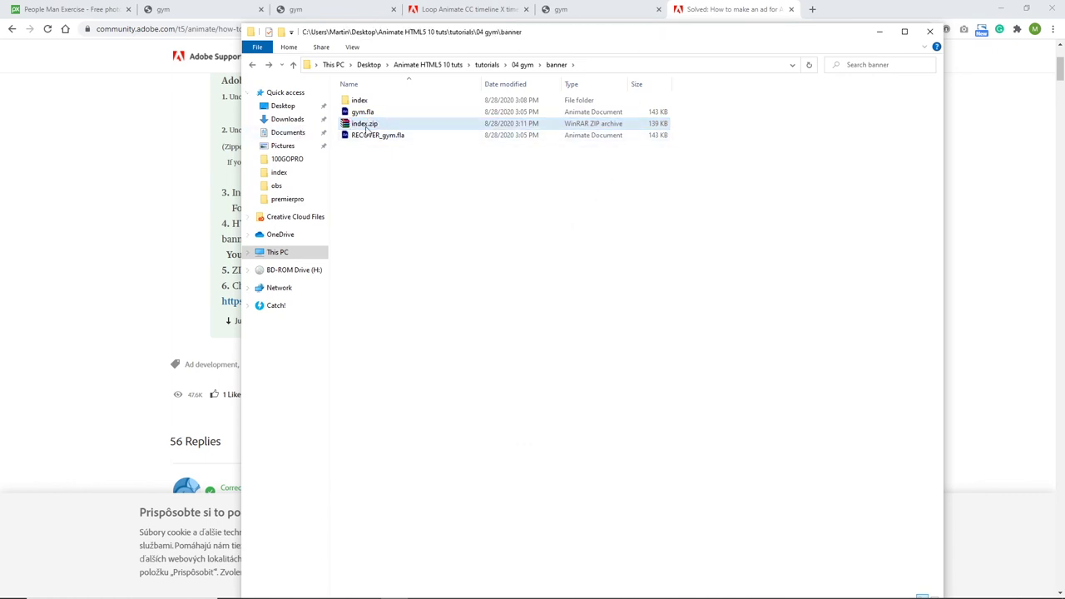
{"action": "mouse_move", "coordinate": [366, 130]}
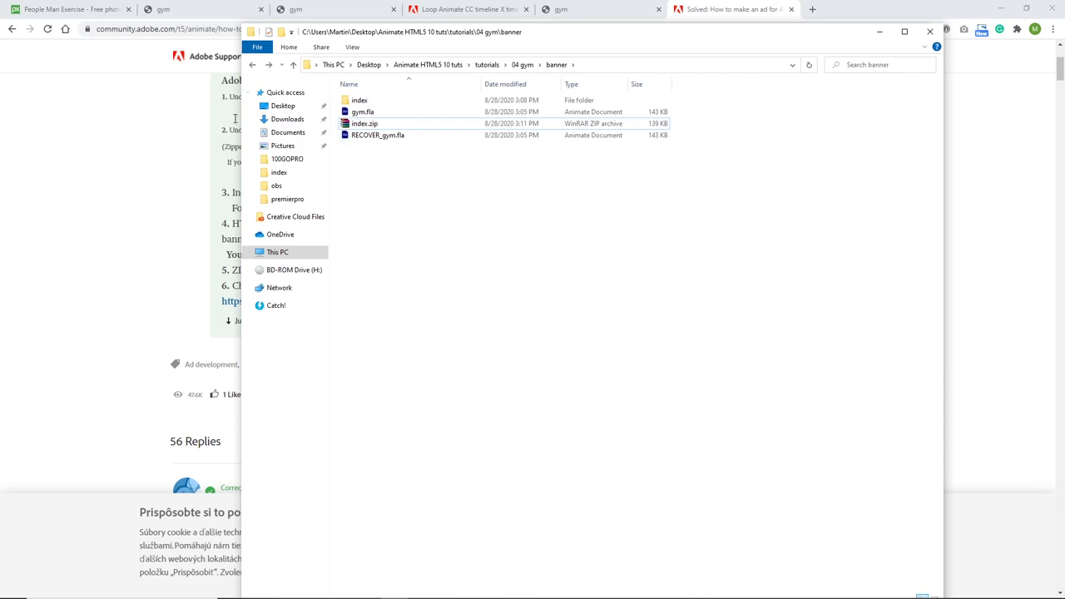
{"action": "left_click", "coordinate": [366, 124]}
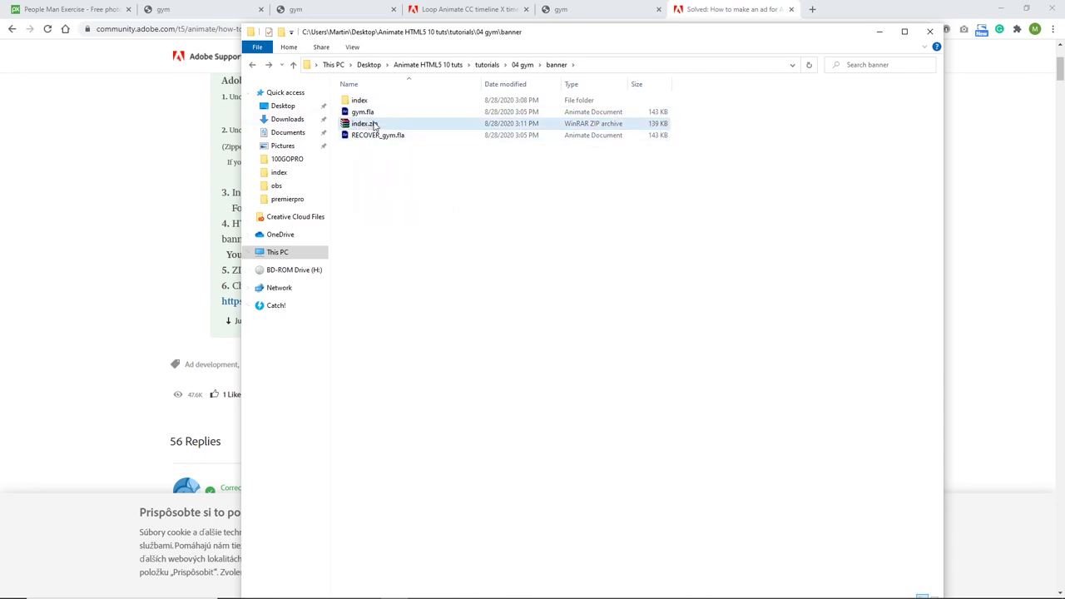
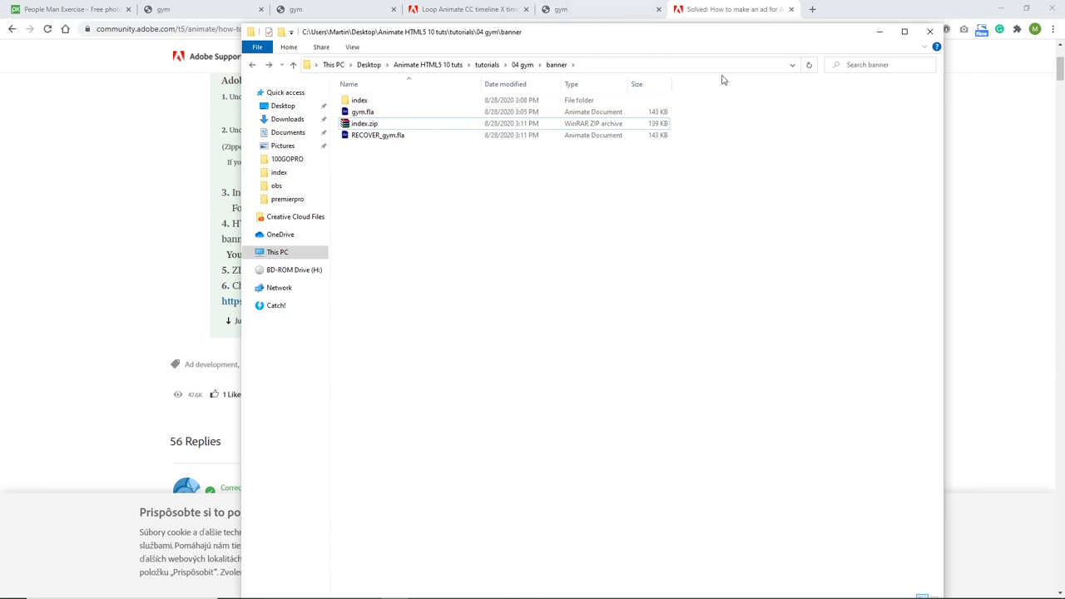
Switch to the last gym preview page in Chrome, search the web for "html 5 validator" and open the HTML5 Validator on h5validator.appspot.com.
{"action": "left_click", "coordinate": [575, 12]}
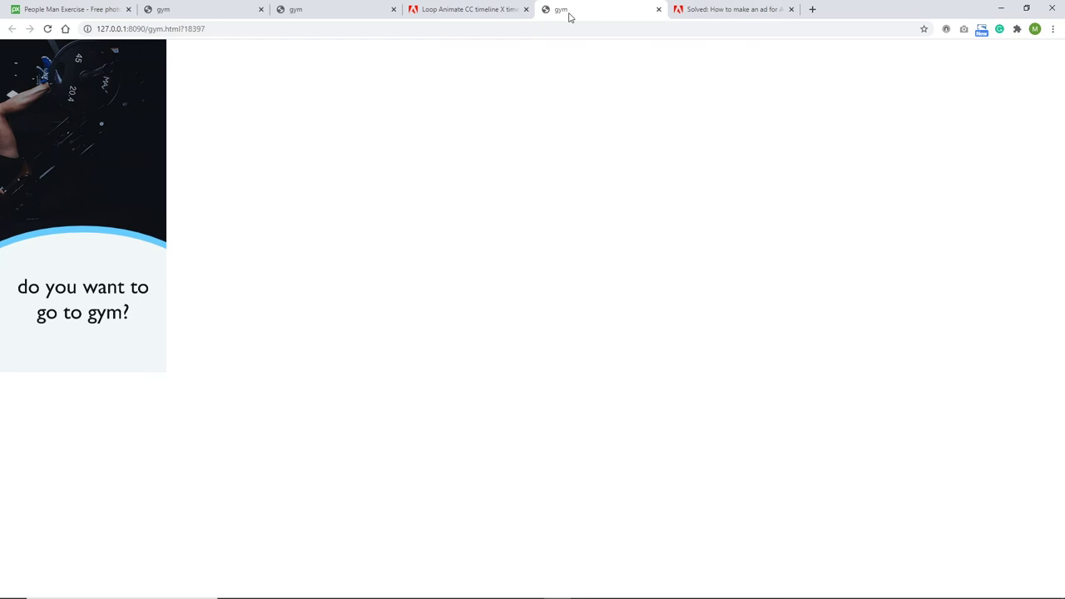
{"action": "left_click", "coordinate": [279, 32]}
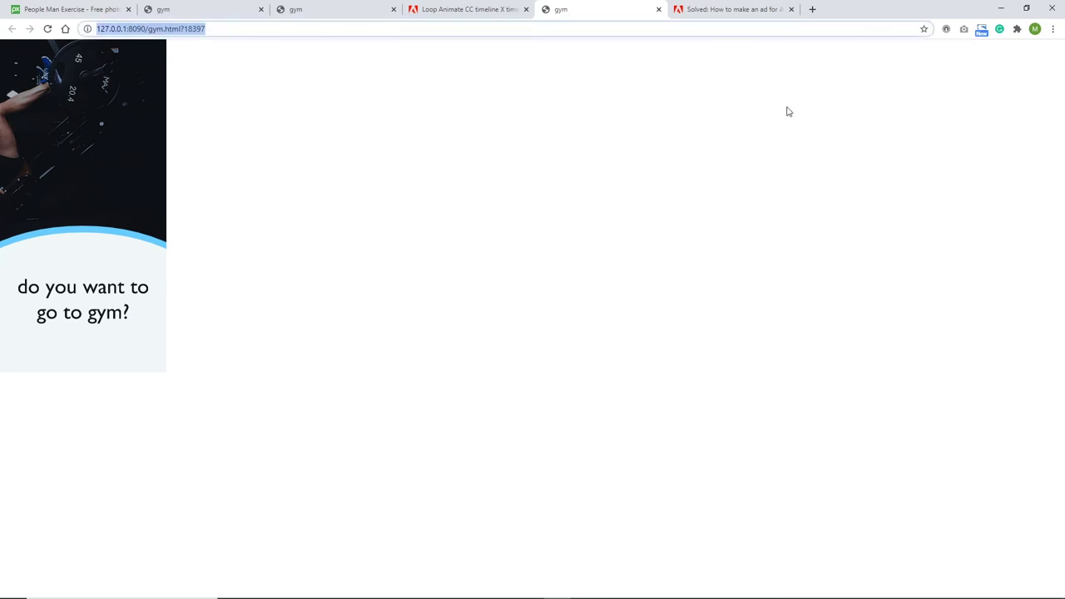
{"action": "type", "text": "html %"}
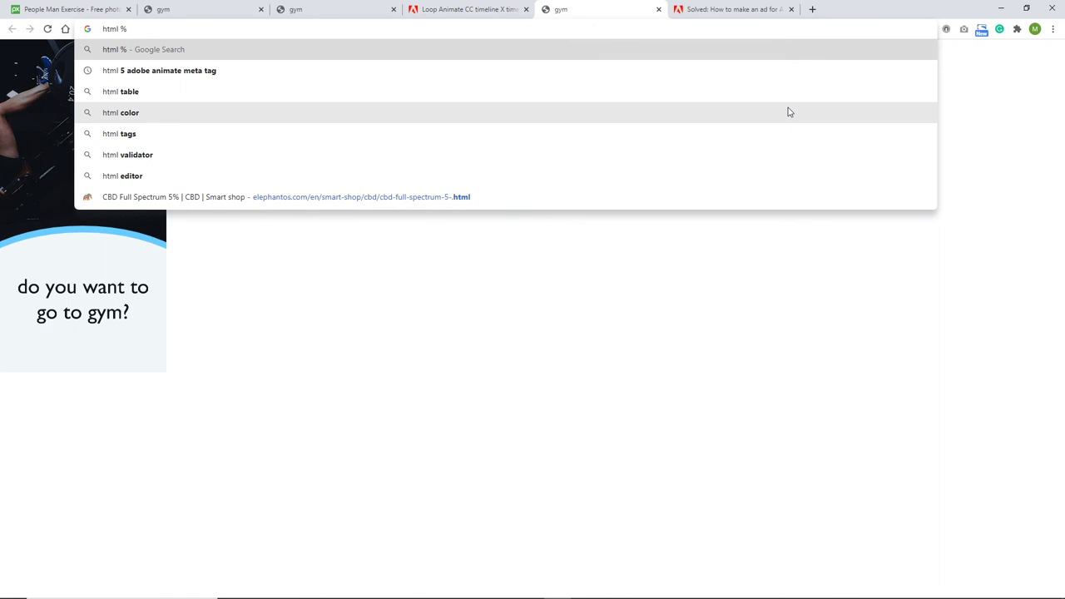
{"action": "key", "text": "BackSpace"}
{"action": "type", "text": "5 v"}
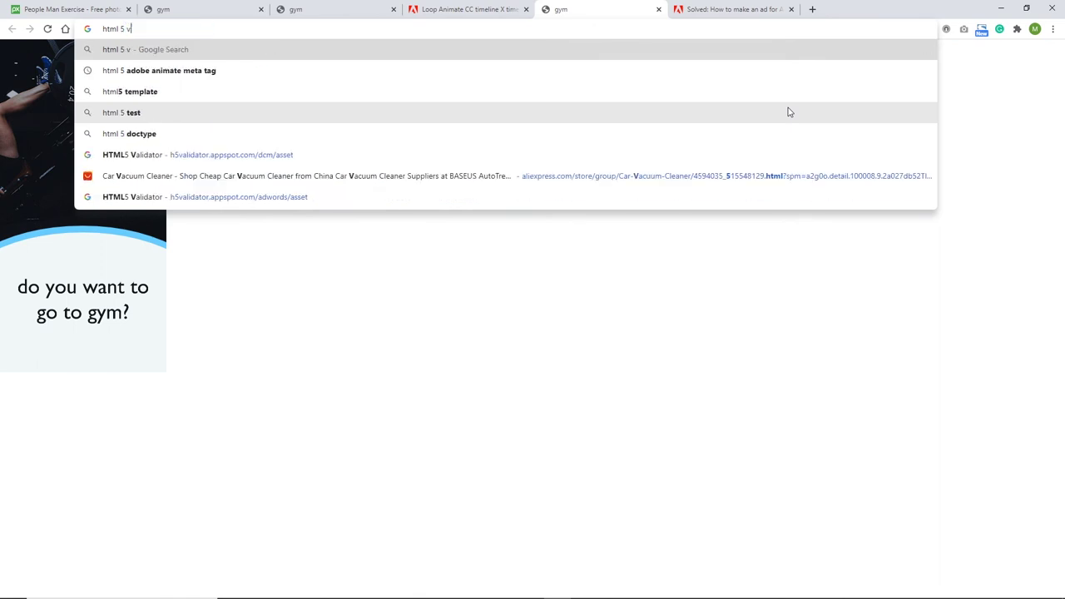
{"action": "type", "text": "alidator"}
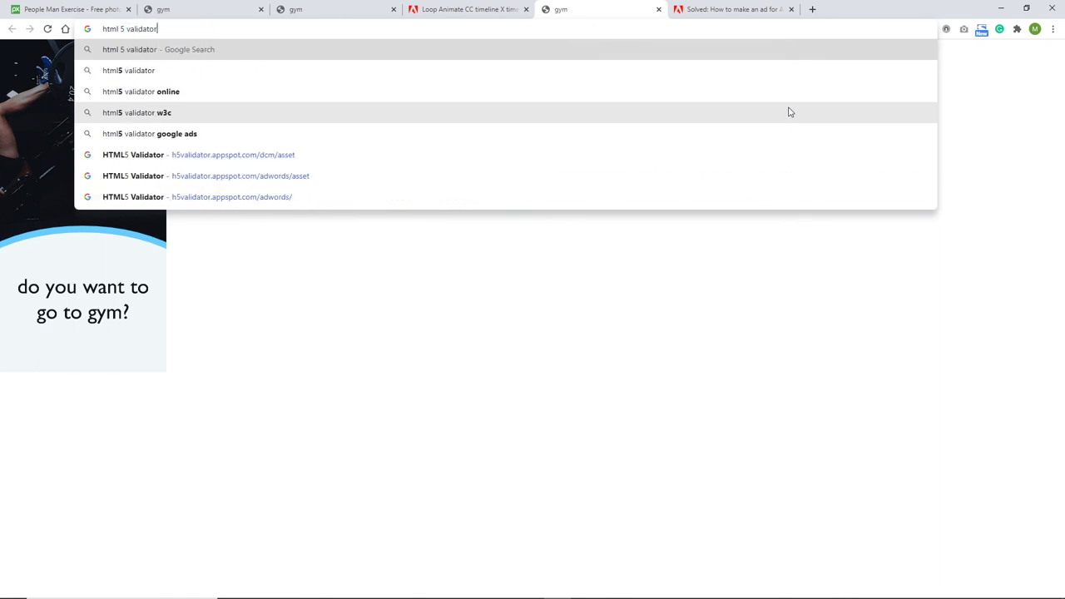
{"action": "key", "text": "Return"}
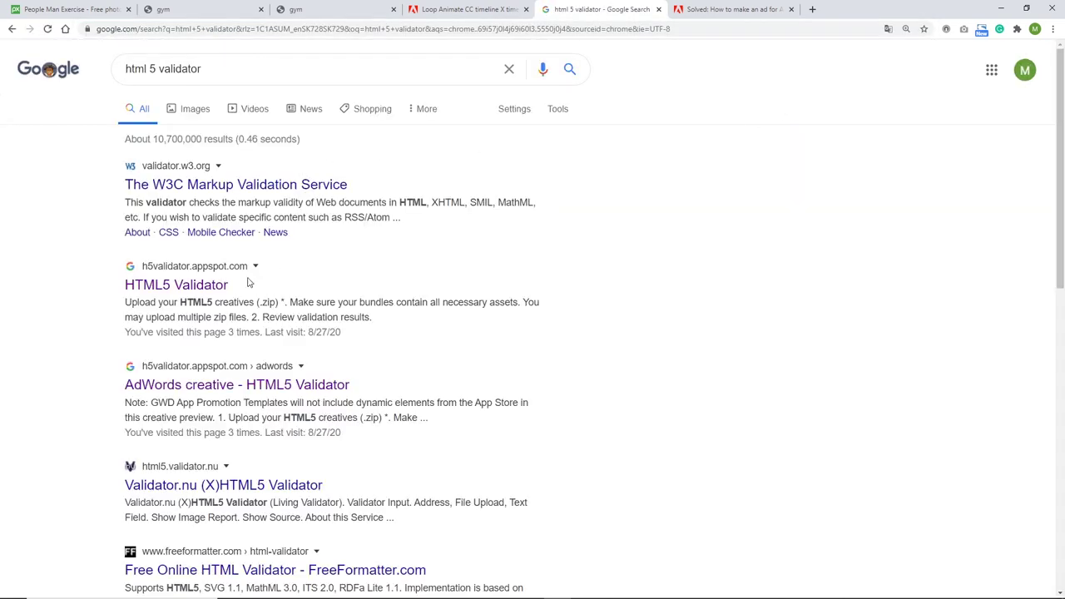
{"action": "left_click", "coordinate": [167, 287]}
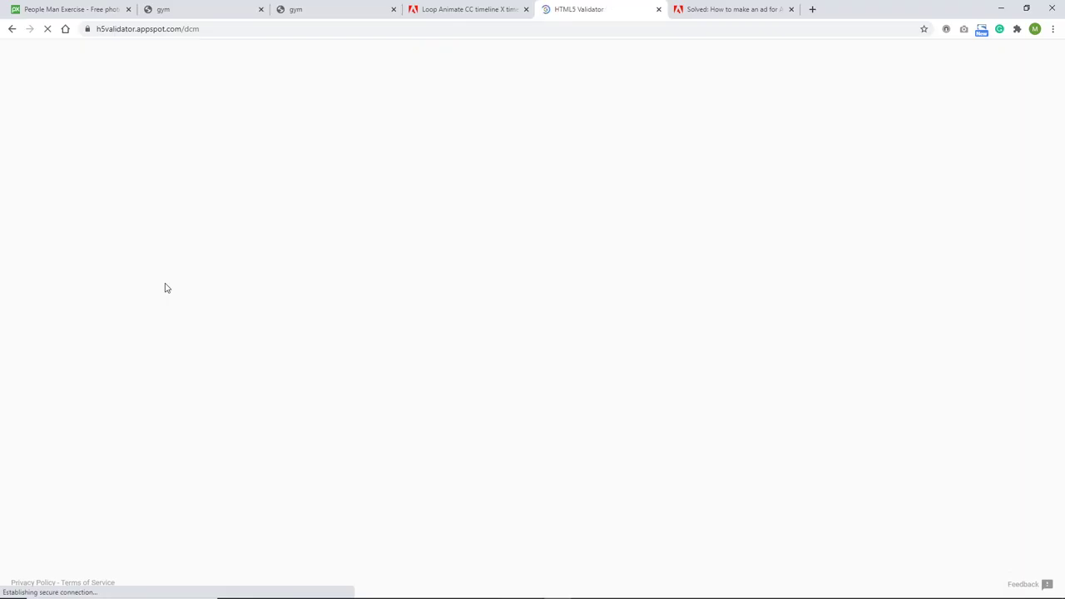
Upload index.zip from the banner folder inside tutorials > 04 gym to the validator for asset validation.
{"action": "left_click", "coordinate": [740, 271]}
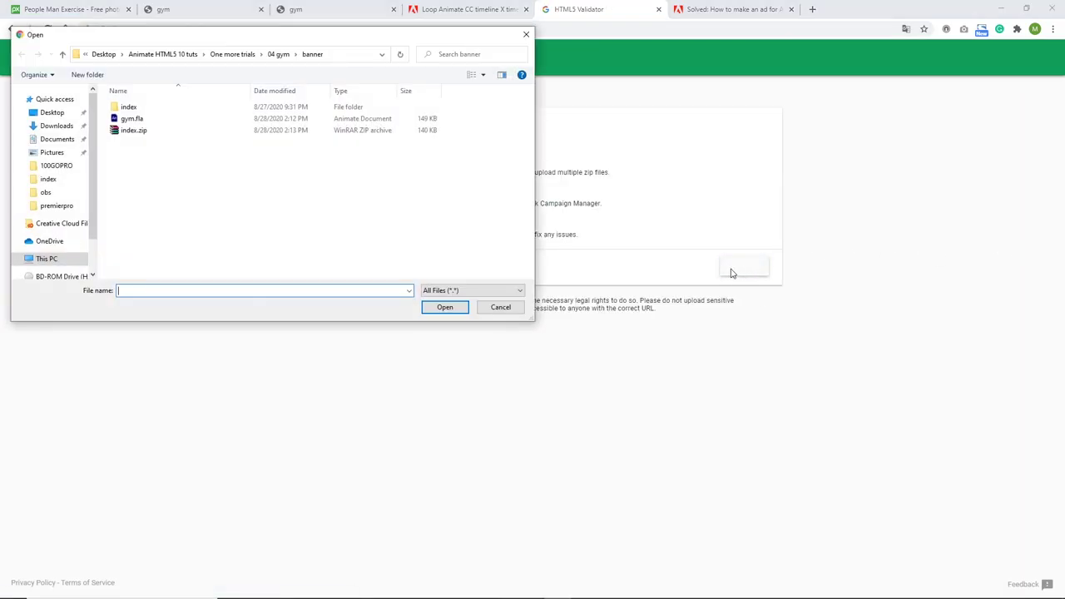
{"action": "left_click", "coordinate": [279, 54]}
{"action": "left_click", "coordinate": [232, 55]}
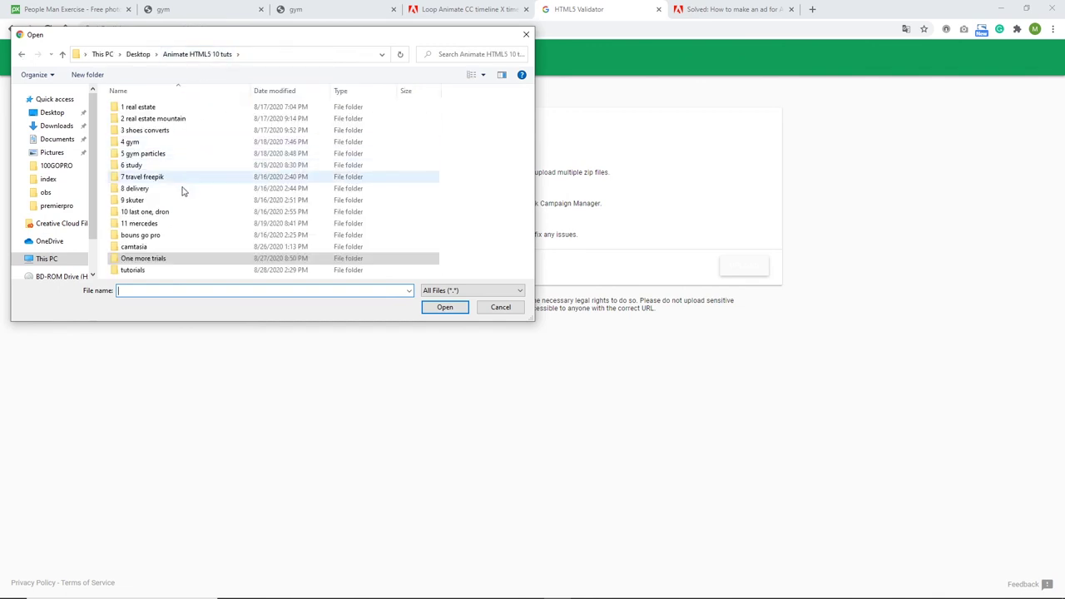
{"action": "double_click", "coordinate": [146, 274]}
{"action": "double_click", "coordinate": [150, 142]}
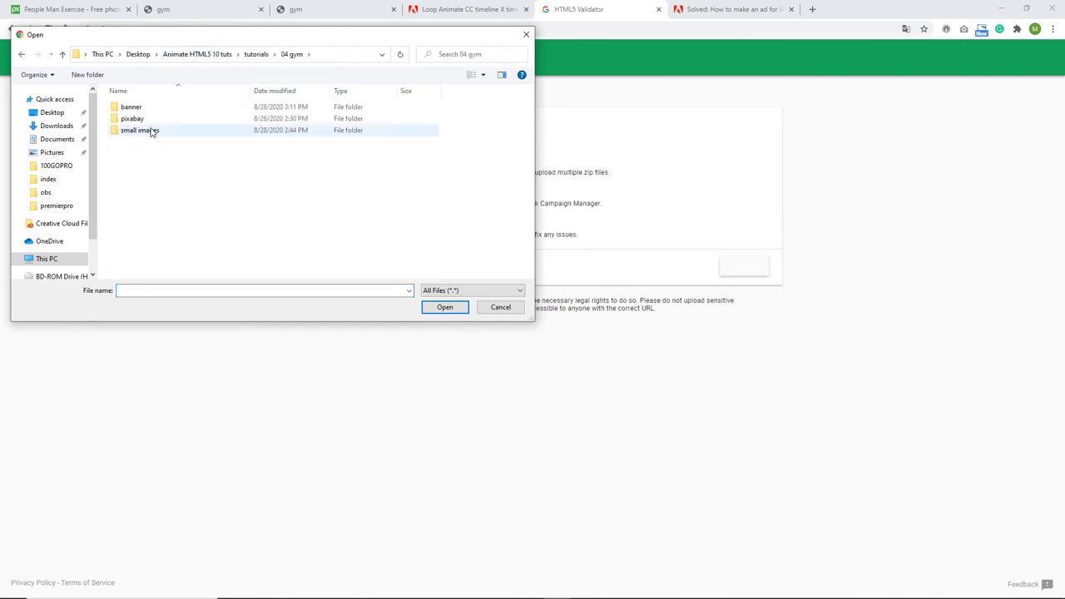
{"action": "left_click", "coordinate": [135, 109]}
{"action": "double_click", "coordinate": [136, 111]}
{"action": "double_click", "coordinate": [139, 131]}
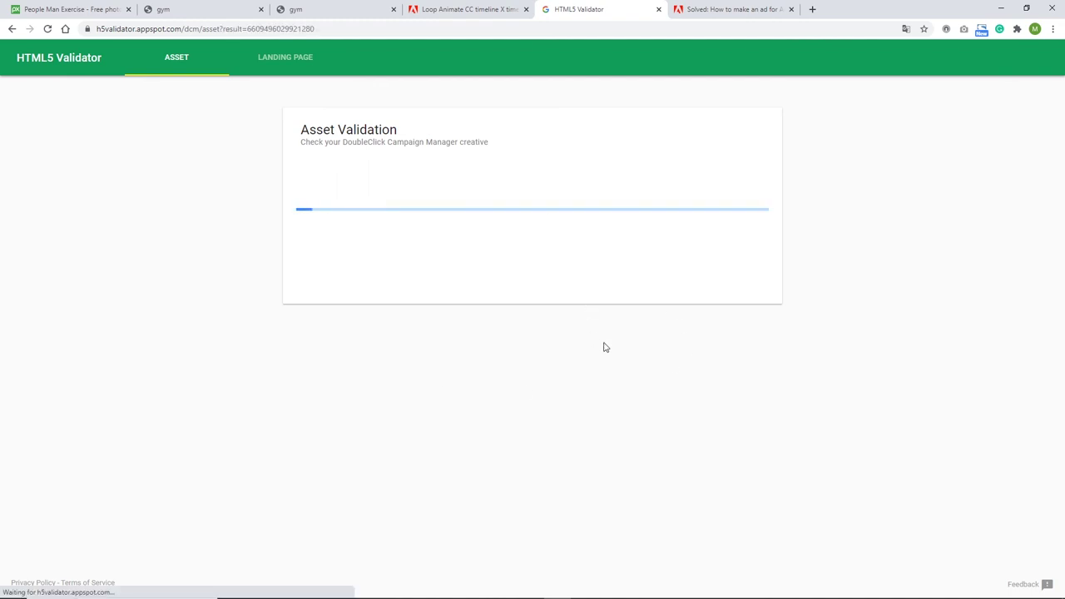
Review the asset validation results, expand the details of the Missing click tag check and look over the banner preview.
{"action": "scroll", "coordinate": [602, 347], "scroll_direction": "down", "scroll_amount": 5}
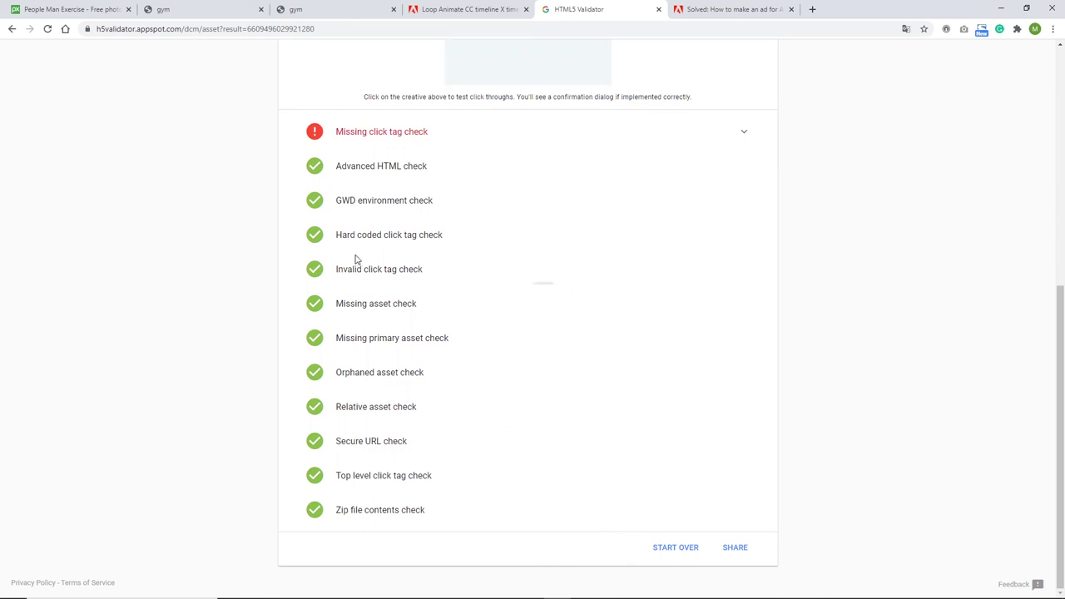
{"action": "scroll", "coordinate": [471, 336], "scroll_direction": "up", "scroll_amount": 3}
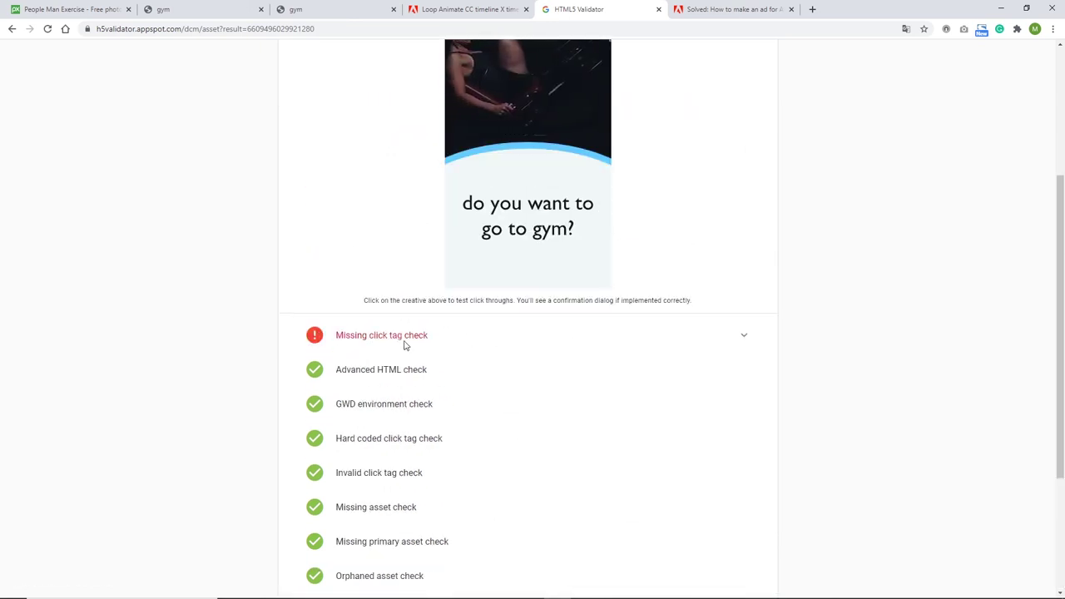
{"action": "left_click", "coordinate": [742, 337]}
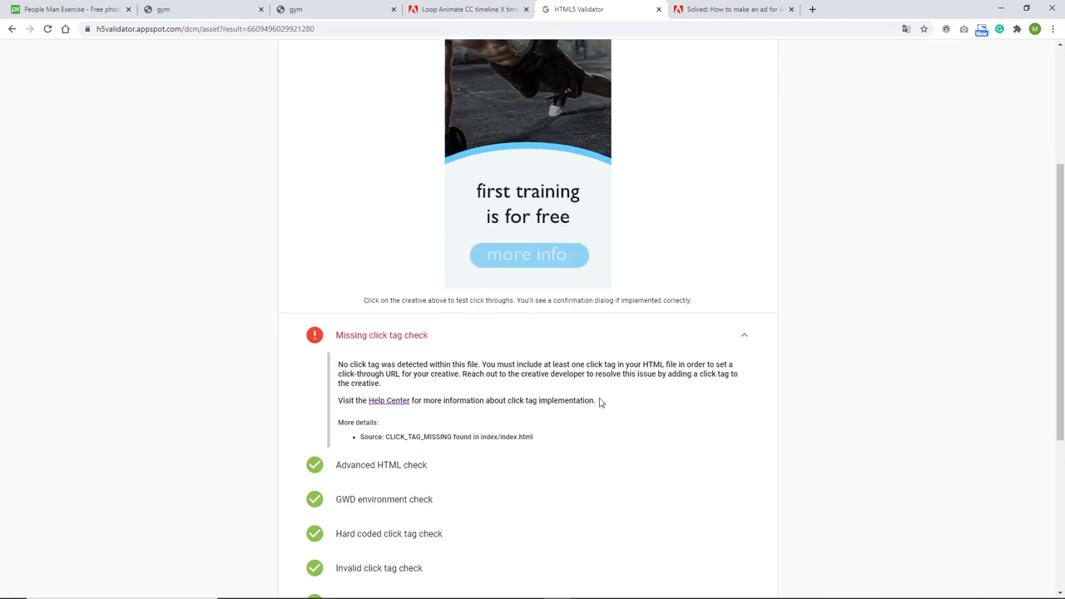
{"action": "scroll", "coordinate": [597, 399], "scroll_direction": "up", "scroll_amount": 3}
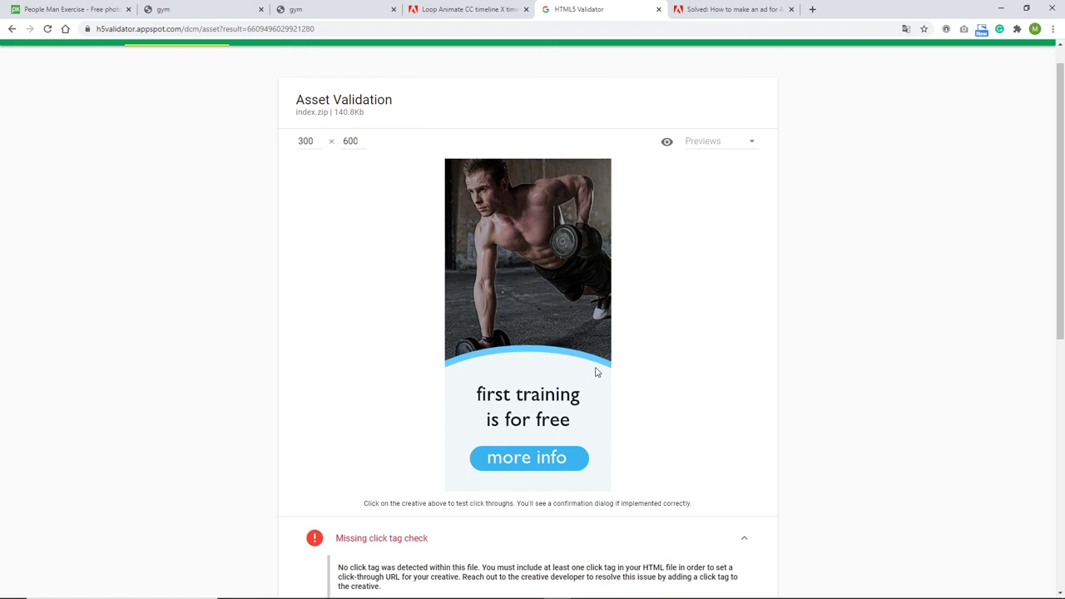
Close the HTML5 Validator page and switch to the gym.fla document in Adobe Animate.
{"action": "left_click", "coordinate": [658, 10]}
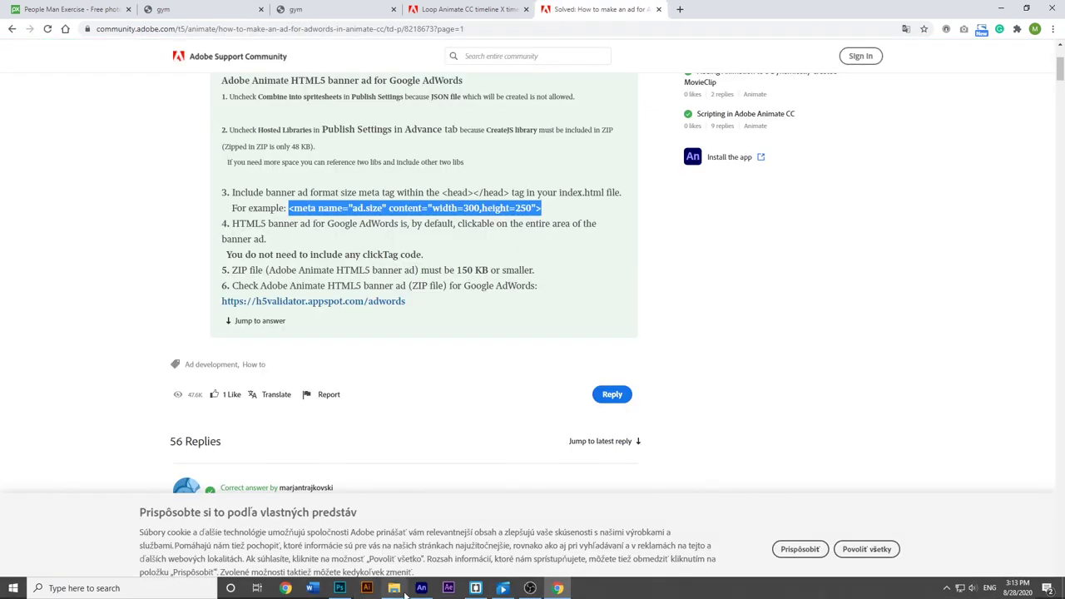
{"action": "mouse_move", "coordinate": [421, 589]}
{"action": "left_click", "coordinate": [413, 538]}
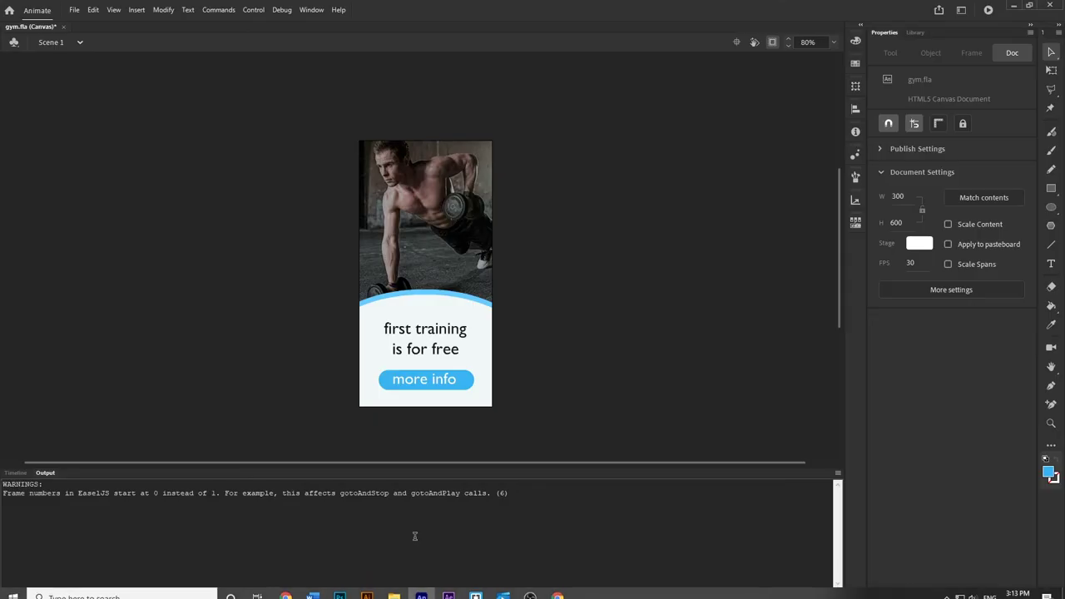